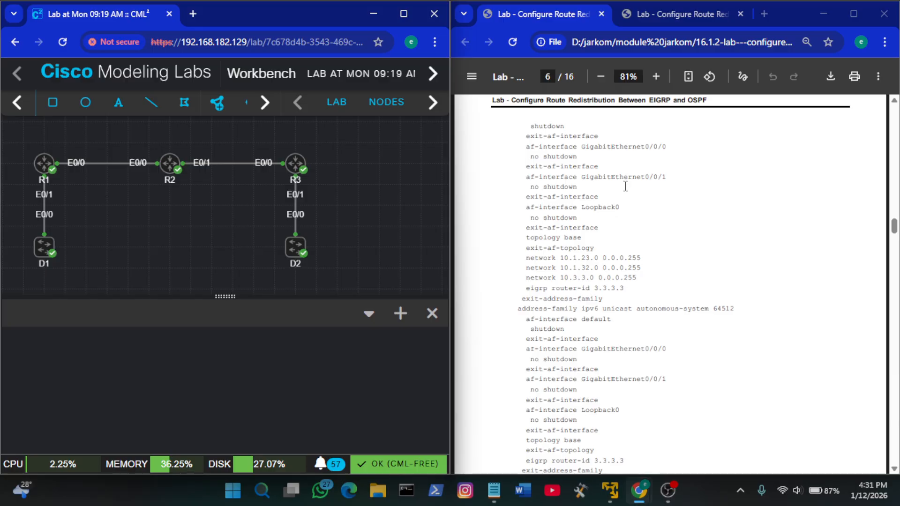
Review the lab guide's topology, objectives and the initial configuration listed for Router R1
{"action": "scroll", "coordinate": [626, 186], "scroll_direction": "up", "scroll_amount": 20}
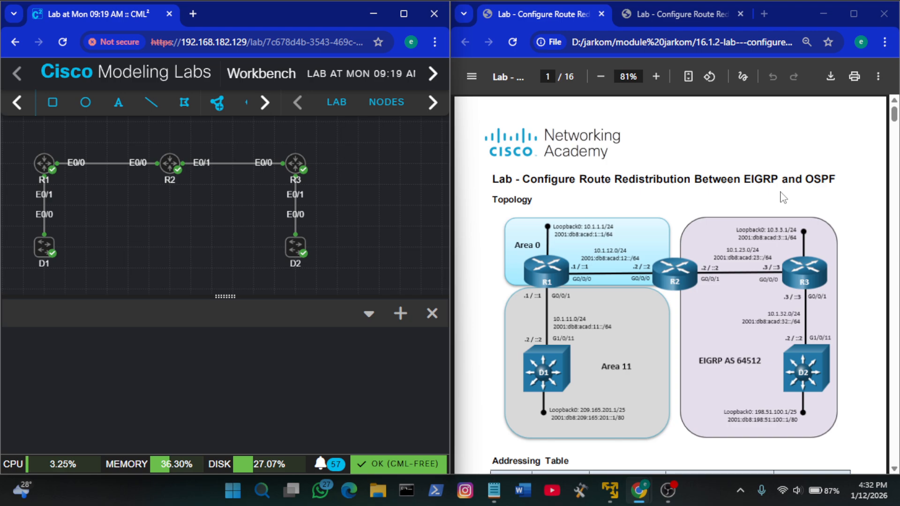
{"action": "scroll", "coordinate": [679, 250], "scroll_direction": "down", "scroll_amount": 3}
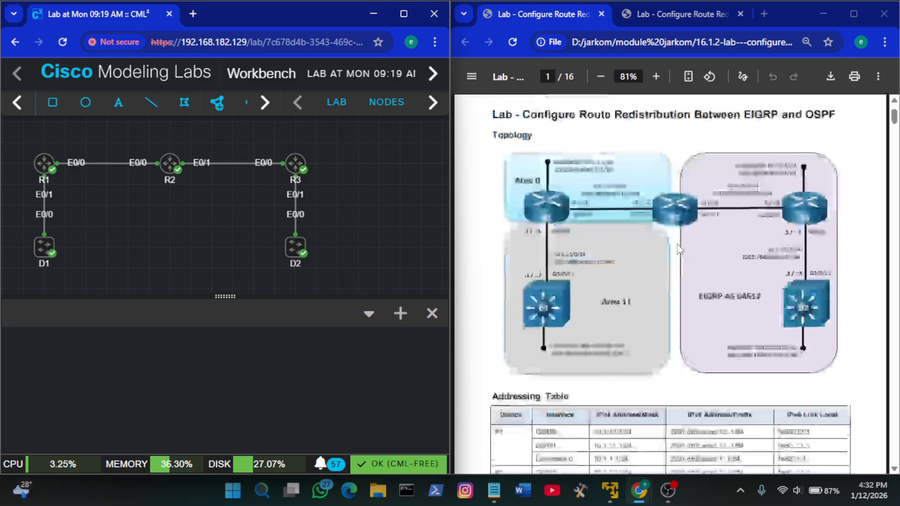
{"action": "scroll", "coordinate": [679, 249], "scroll_direction": "down", "scroll_amount": 15}
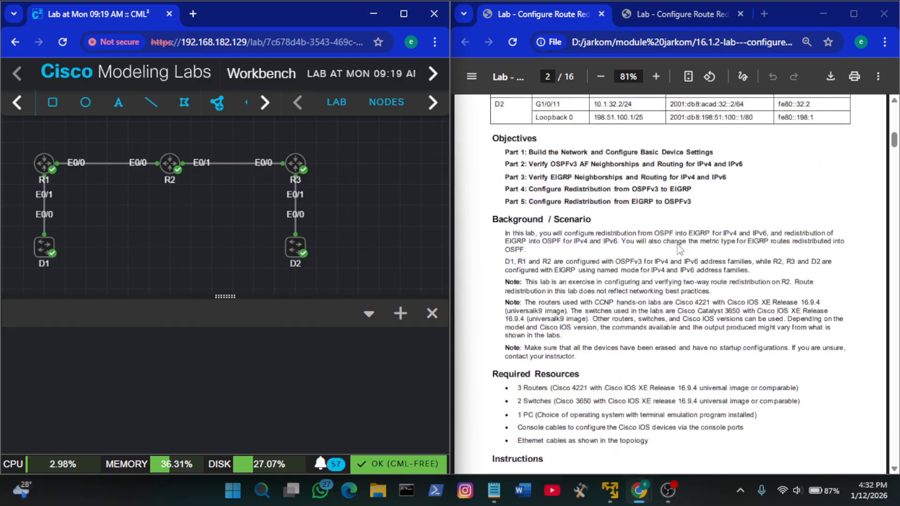
{"action": "scroll", "coordinate": [679, 250], "scroll_direction": "down", "scroll_amount": 5}
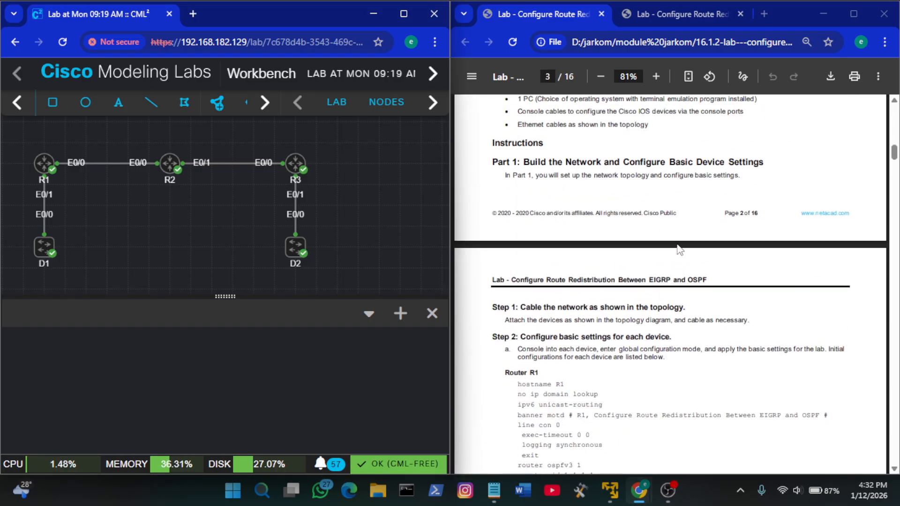
{"action": "scroll", "coordinate": [679, 249], "scroll_direction": "down", "scroll_amount": 1}
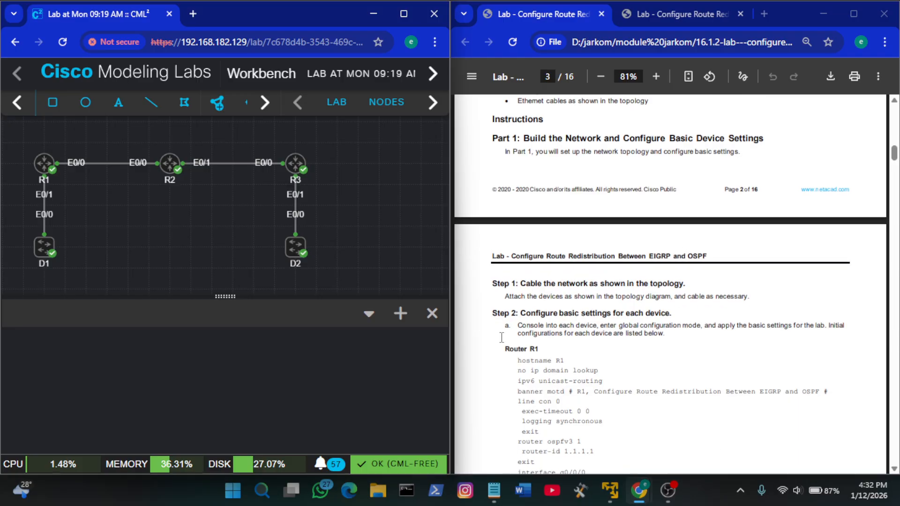
{"action": "scroll", "coordinate": [532, 319], "scroll_direction": "up", "scroll_amount": 1}
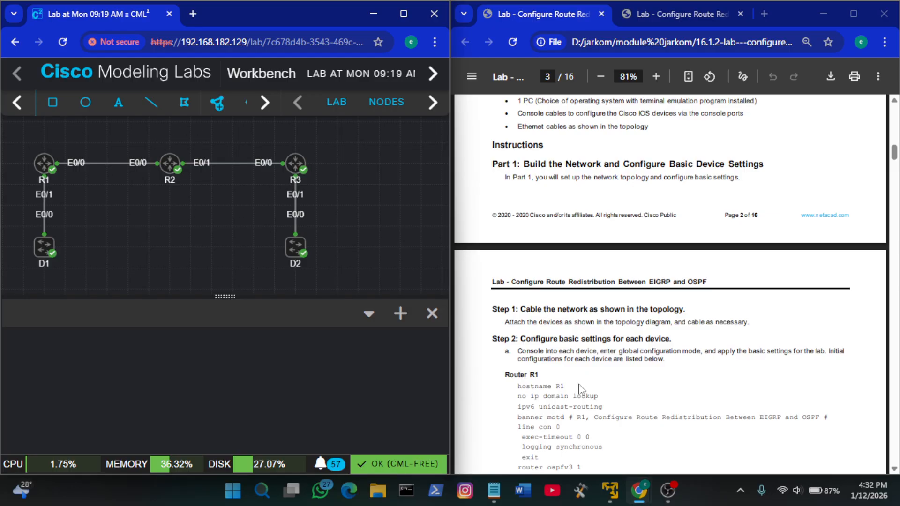
{"action": "scroll", "coordinate": [580, 389], "scroll_direction": "down", "scroll_amount": 3}
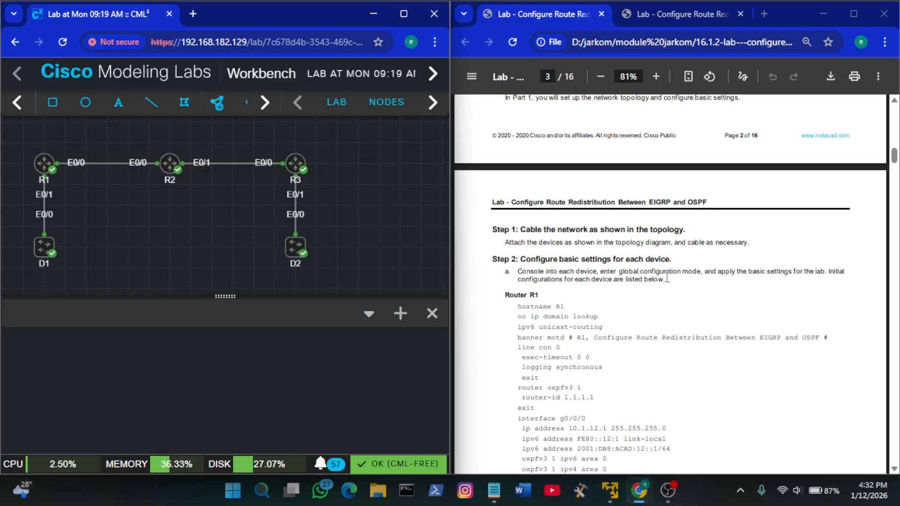
{"action": "scroll", "coordinate": [666, 277], "scroll_direction": "down", "scroll_amount": 2}
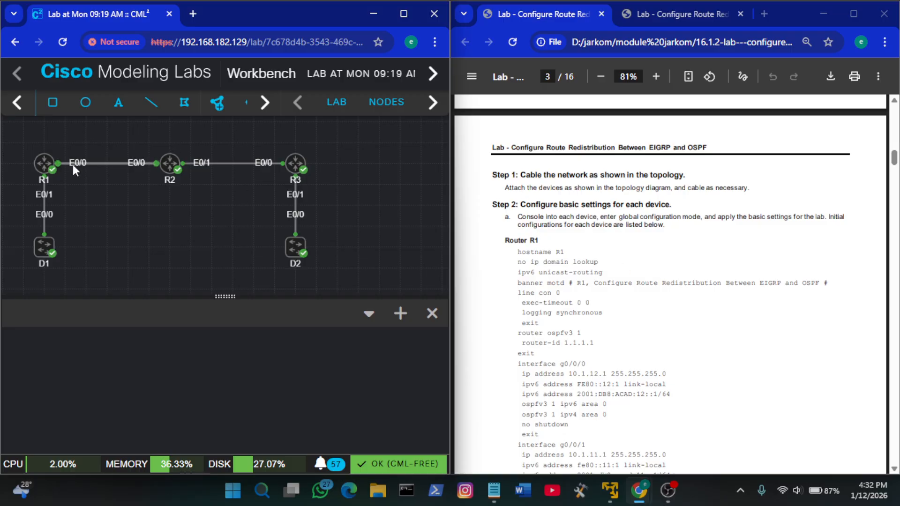
Open the console of router R1 and enter global configuration mode with en and conf t
{"action": "right_click", "coordinate": [44, 163]}
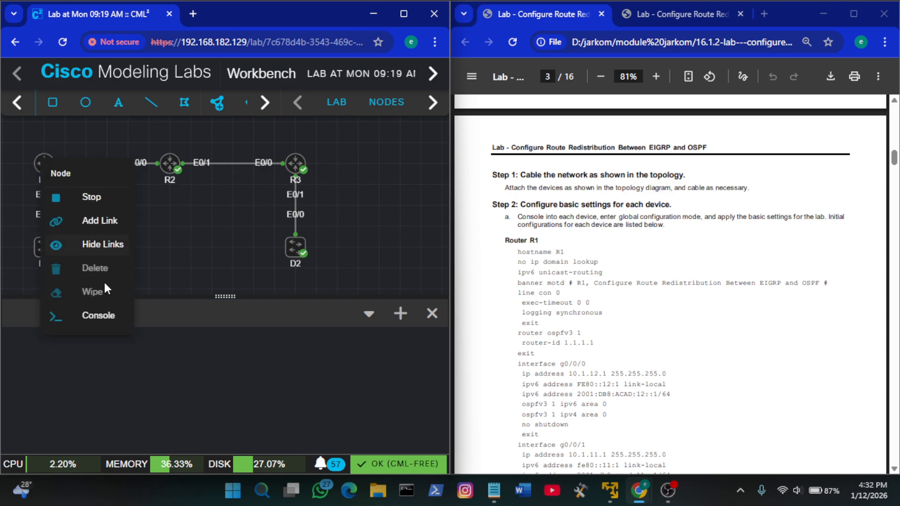
{"action": "left_click", "coordinate": [98, 315]}
{"action": "left_click", "coordinate": [225, 393]}
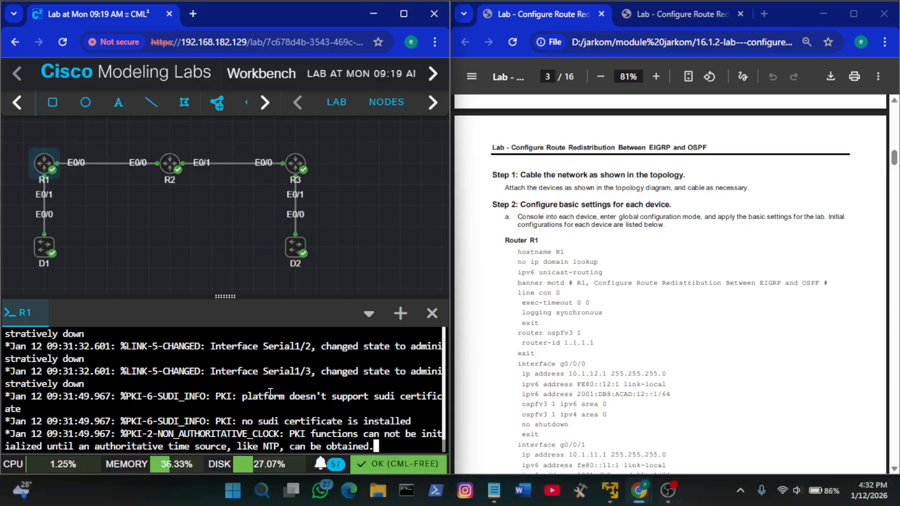
{"action": "key", "text": "Return"}
{"action": "key", "text": "Return"}
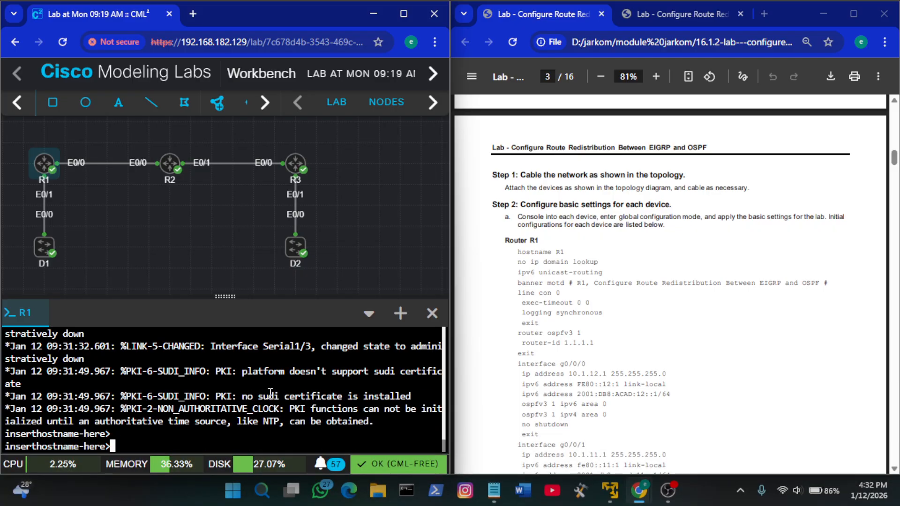
{"action": "type", "text": "en"}
{"action": "key", "text": "Return"}
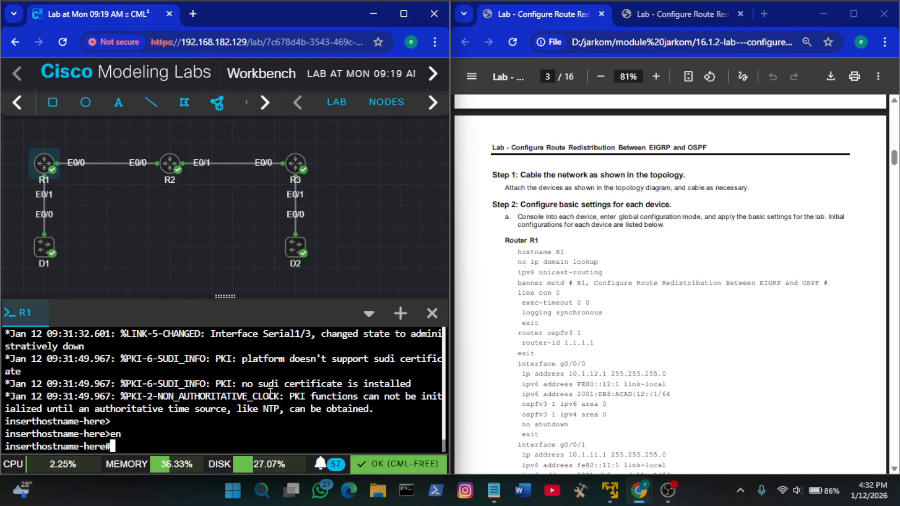
{"action": "type", "text": "conf t"}
{"action": "key", "text": "Return"}
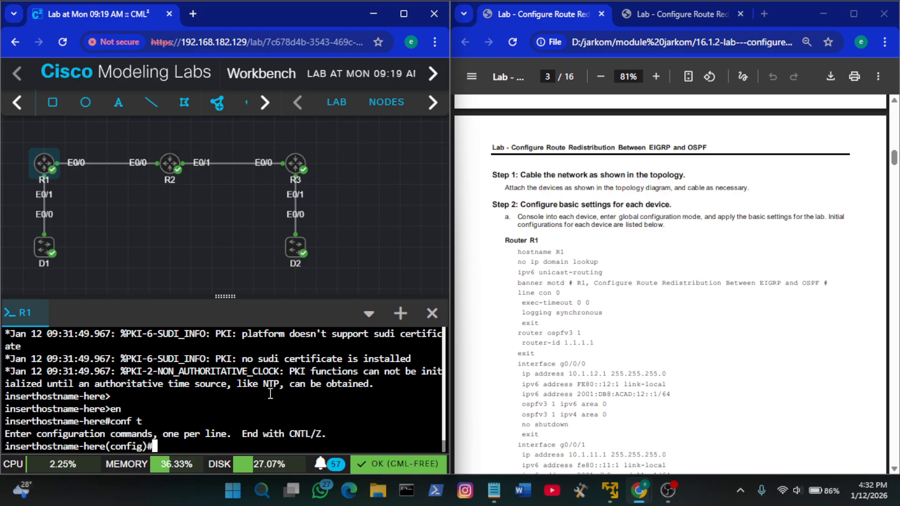
Copy the hostname R1 and no ip domain lookup commands from the guide into R1's console
{"action": "left_click", "coordinate": [608, 312]}
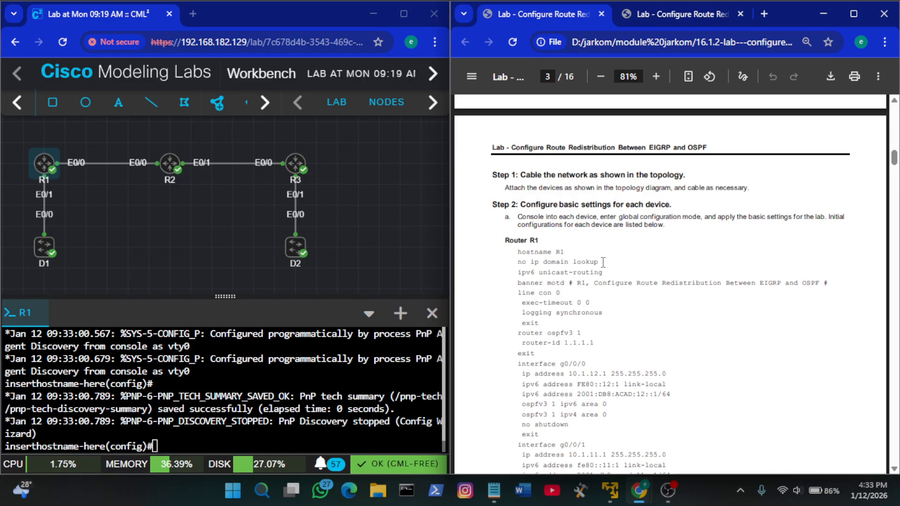
{"action": "left_click_drag", "start_coordinate": [604, 262], "coordinate": [515, 252]}
{"action": "key", "text": "ctrl+c"}
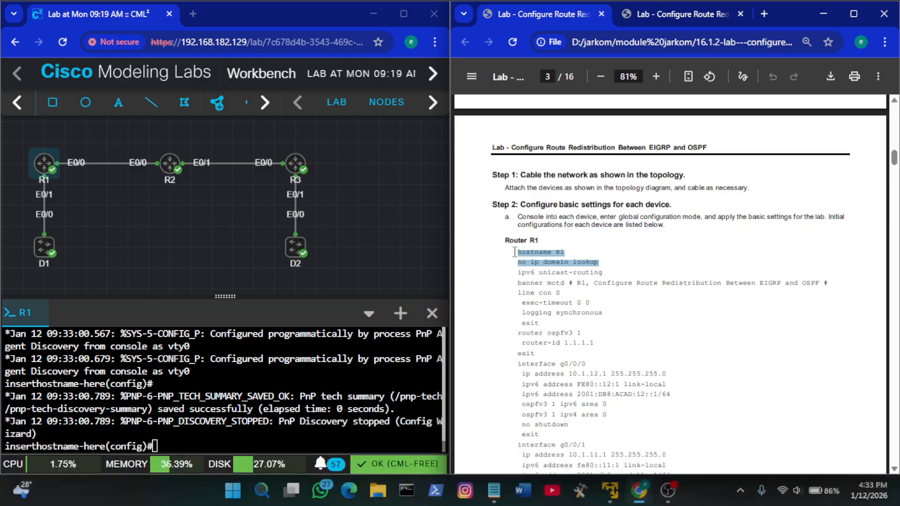
{"action": "right_click", "coordinate": [292, 396]}
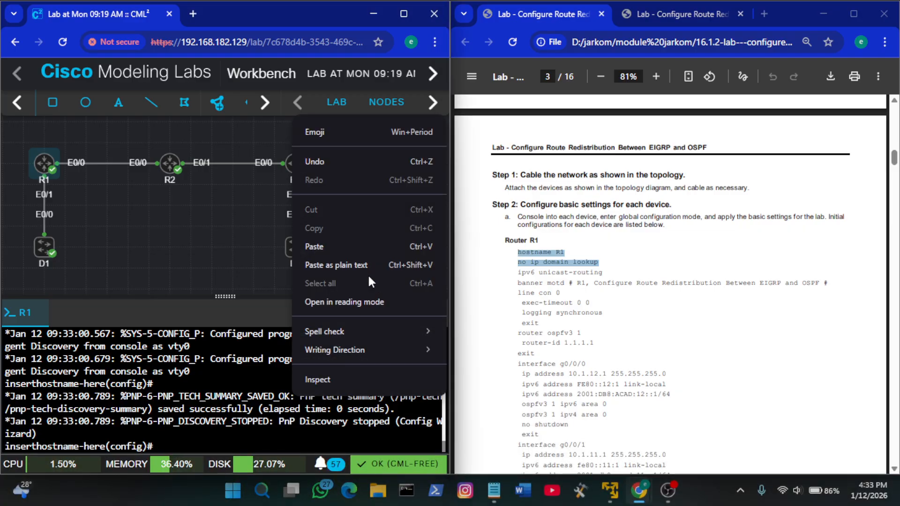
{"action": "left_click", "coordinate": [347, 246]}
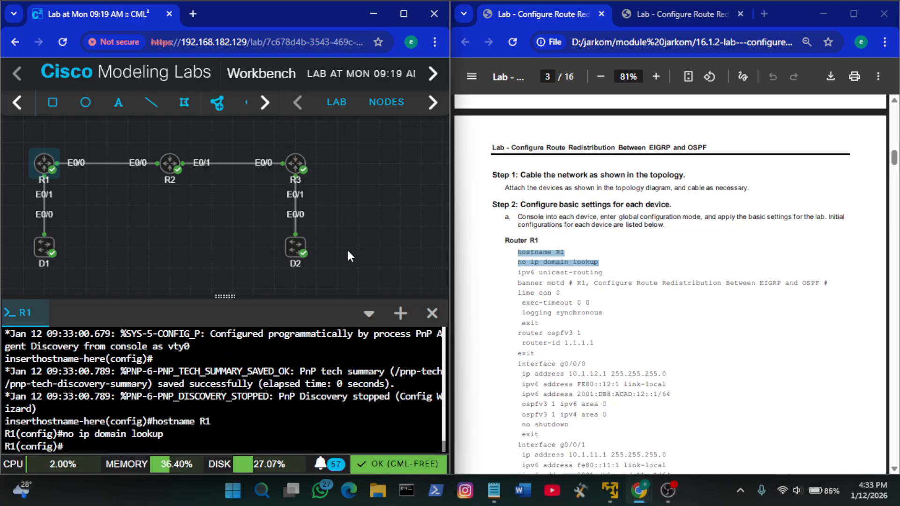
Enable IPv6 routing on R1 with the guide's ipv6 unicast-routing command
{"action": "left_click", "coordinate": [617, 277]}
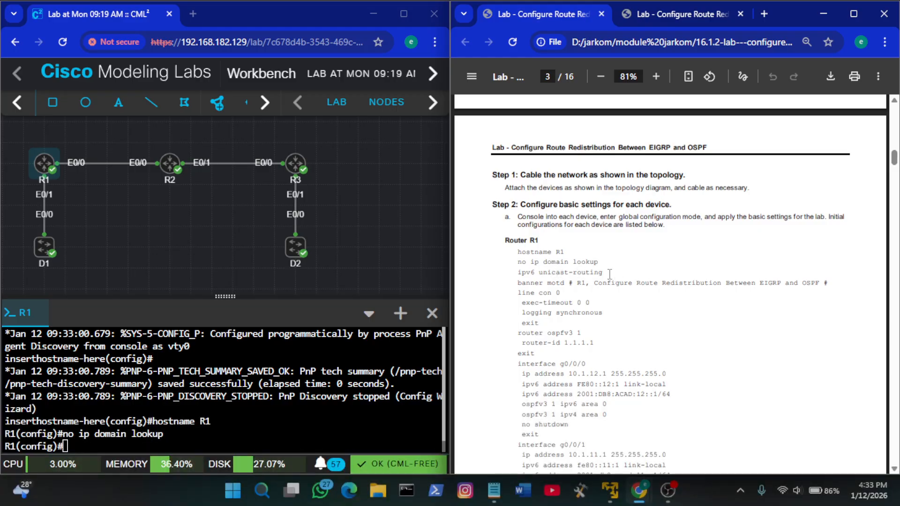
{"action": "left_click_drag", "start_coordinate": [610, 274], "coordinate": [520, 272]}
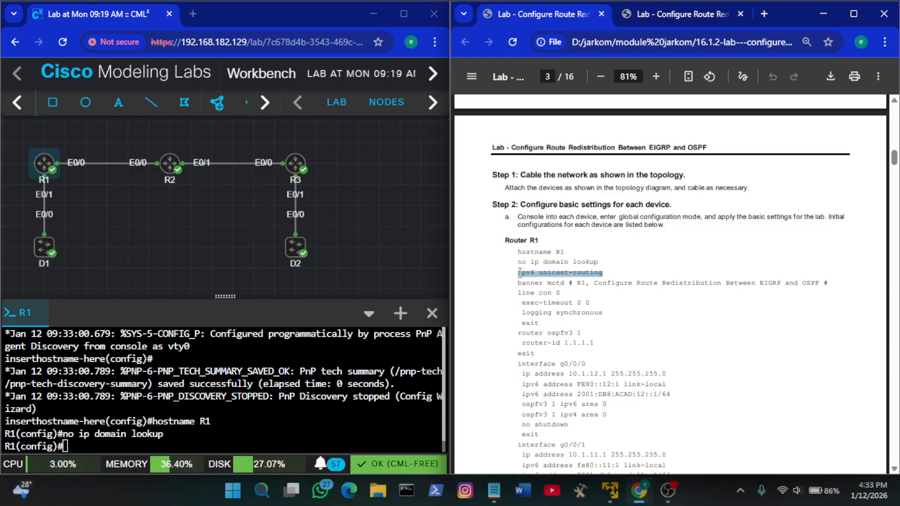
{"action": "right_click", "coordinate": [261, 395]}
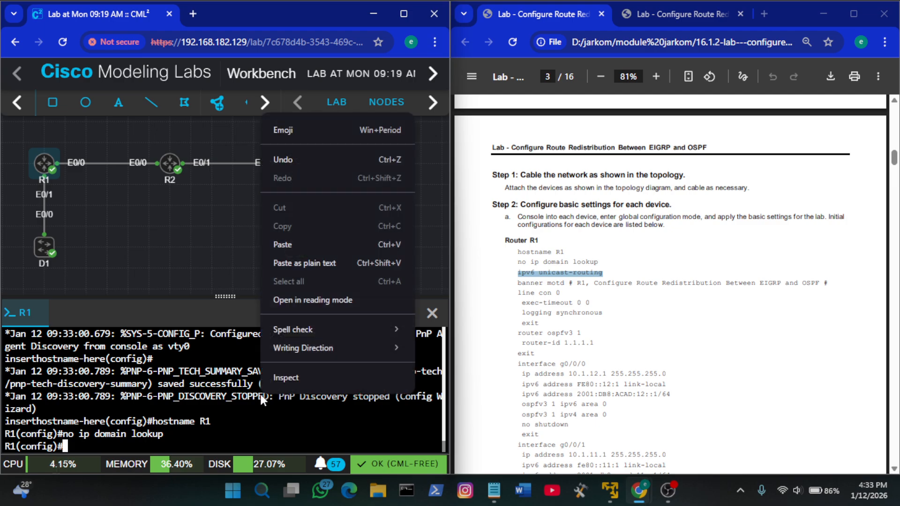
{"action": "left_click", "coordinate": [310, 246]}
{"action": "key", "text": "Return"}
Apply the guide's MOTD banner on R1 and configure line con 0 with exec-timeout 0 0 and logging synchronous
{"action": "left_click", "coordinate": [582, 294]}
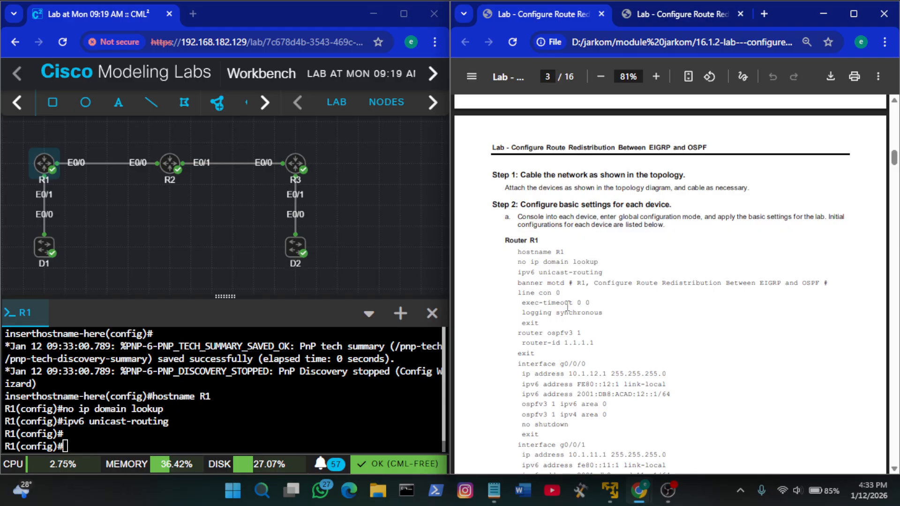
{"action": "left_click_drag", "start_coordinate": [540, 323], "coordinate": [516, 287]}
{"action": "key", "text": "ctrl+c"}
{"action": "right_click", "coordinate": [289, 382]}
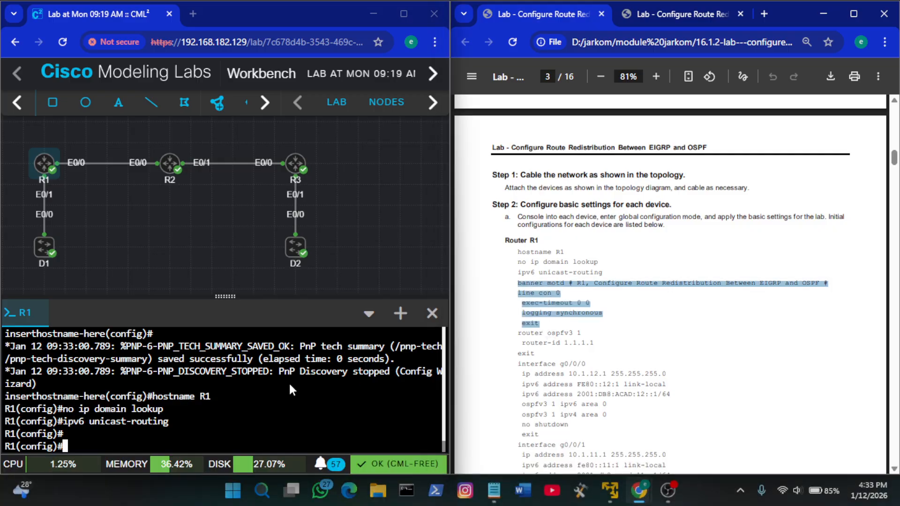
{"action": "left_click", "coordinate": [341, 243]}
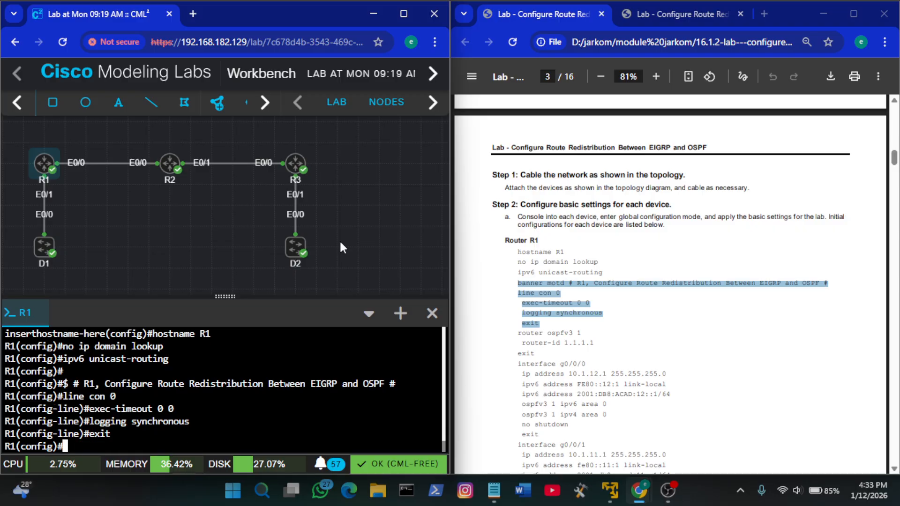
Configure the router ospfv3 1 process on R1 with router-id 1.1.1.1, using the guide's commands
{"action": "left_click", "coordinate": [661, 340]}
{"action": "scroll", "coordinate": [661, 340], "scroll_direction": "down", "scroll_amount": 3}
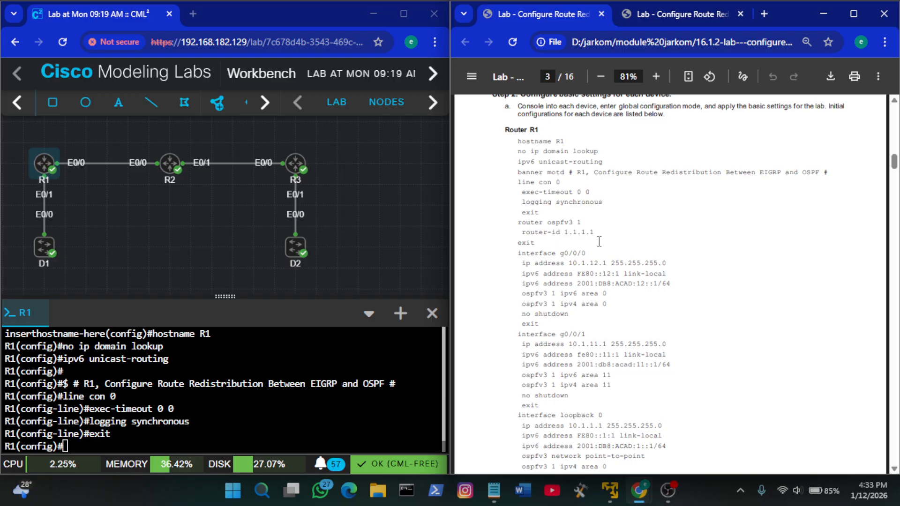
{"action": "left_click_drag", "start_coordinate": [538, 243], "coordinate": [518, 224]}
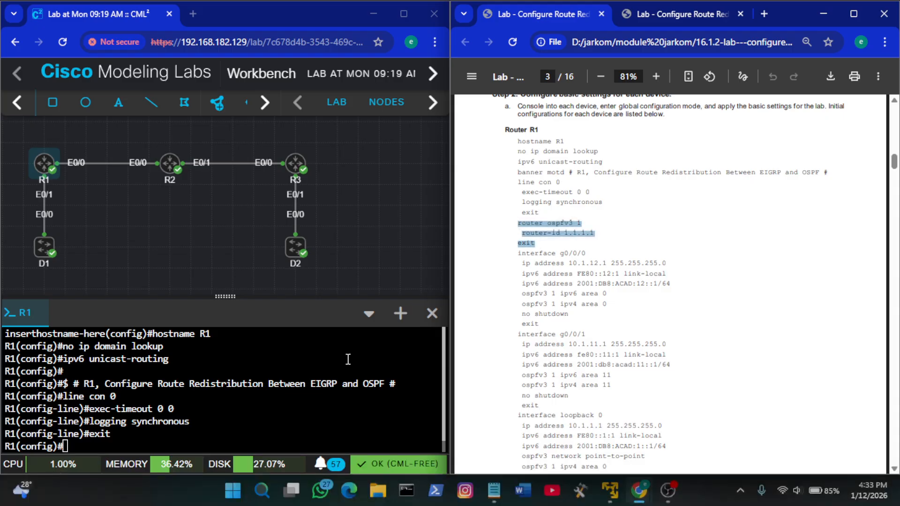
{"action": "right_click", "coordinate": [227, 385]}
{"action": "left_click", "coordinate": [305, 238]}
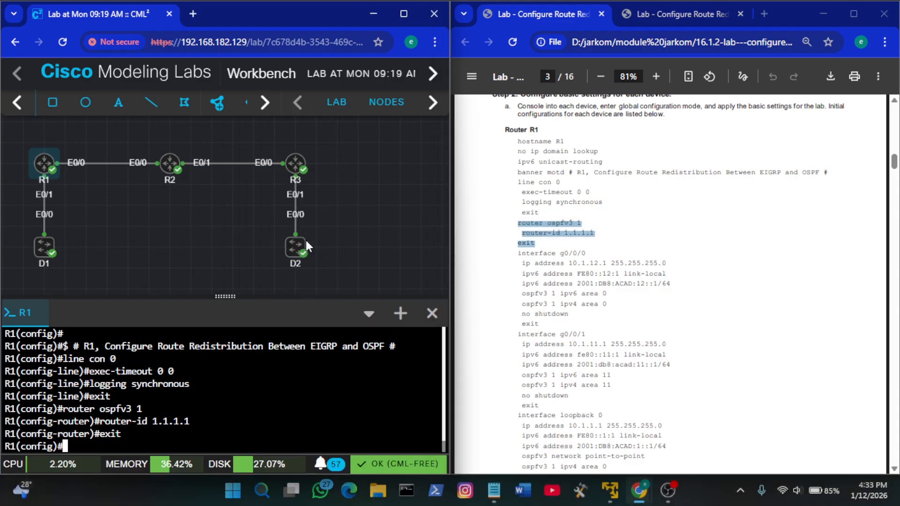
{"action": "key", "text": "Return"}
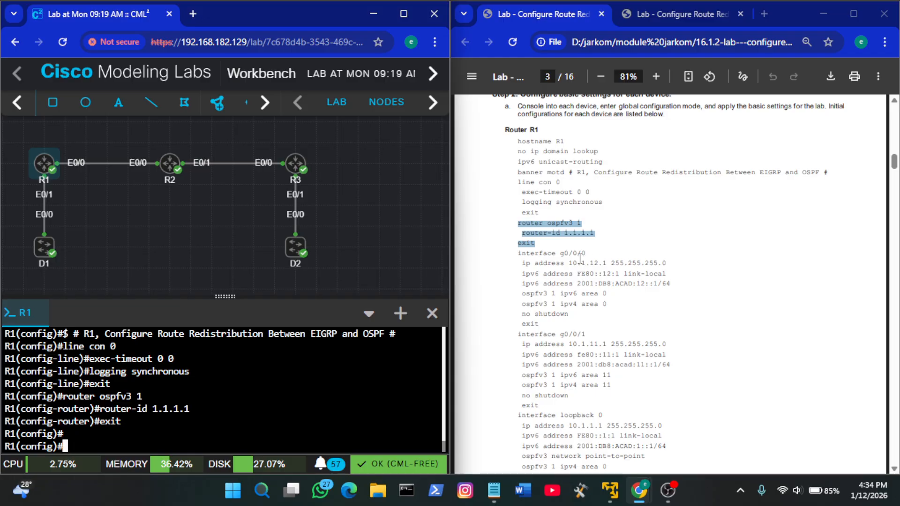
Configure R1's e0/0 with the guide's g0/0/0 settings: 10.1.12.1 255.255.255.0, FE80::12:1 link-local, 2001:DB8:ACAD:12::1/64, ospfv3 1 area 0 for IPv4 and IPv6, no shutdown
{"action": "left_click", "coordinate": [599, 261]}
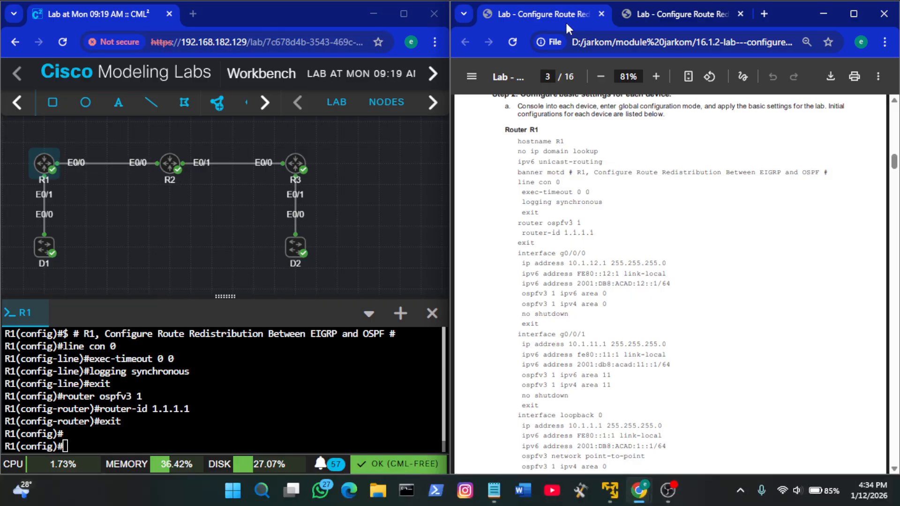
{"action": "left_click", "coordinate": [654, 11]}
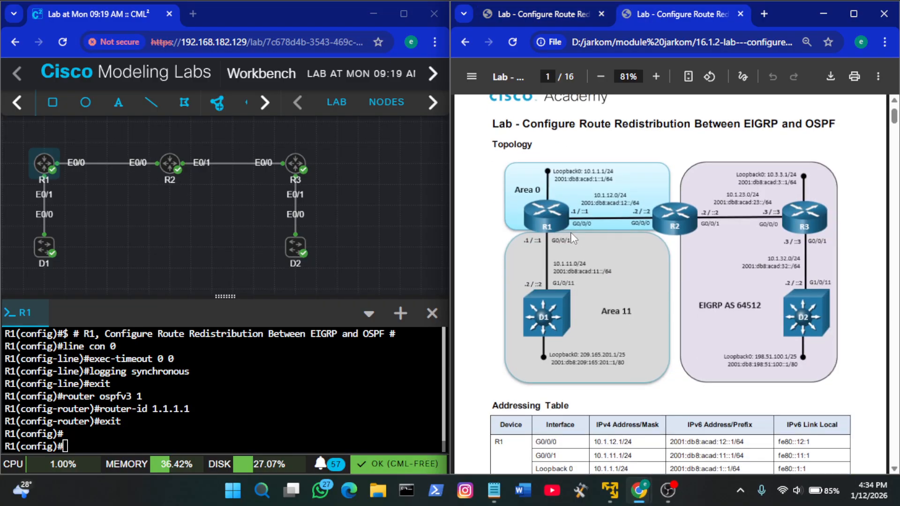
{"action": "left_click", "coordinate": [531, 14]}
{"action": "left_click", "coordinate": [265, 385]}
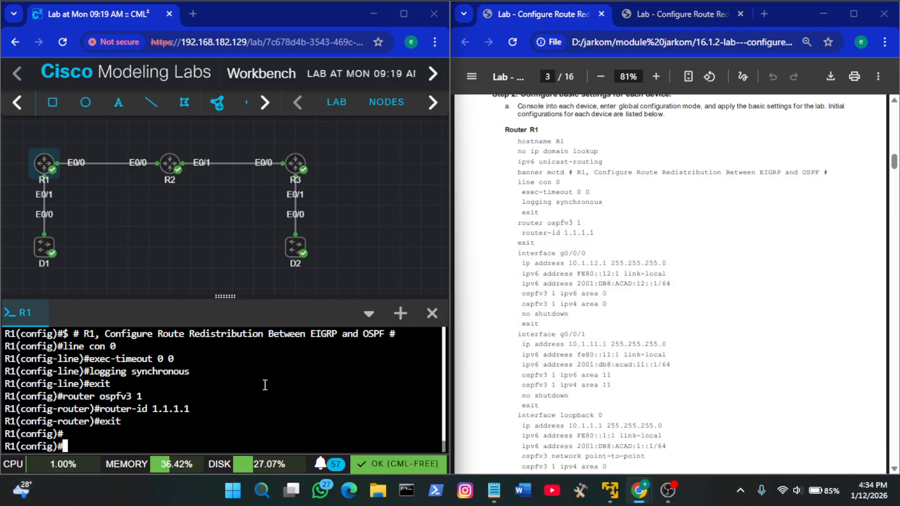
{"action": "type", "text": "int "}
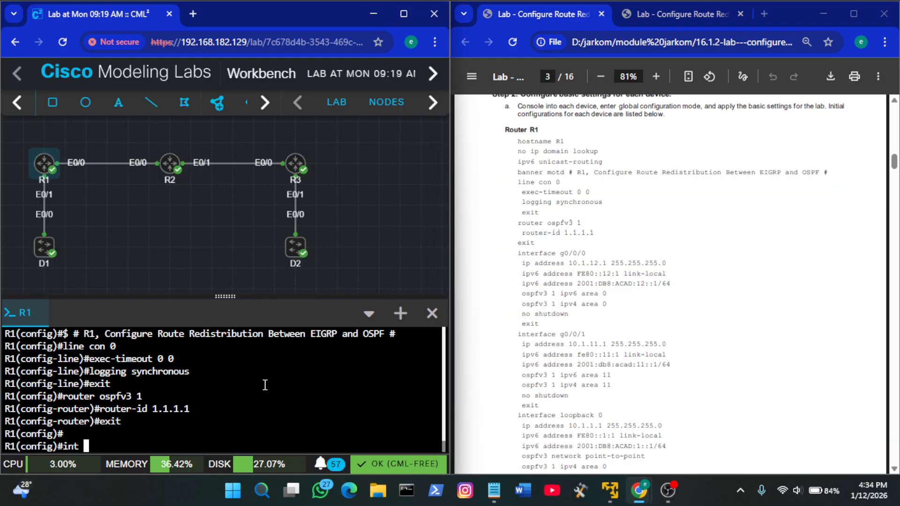
{"action": "type", "text": "e0/0"}
{"action": "key", "text": "Return"}
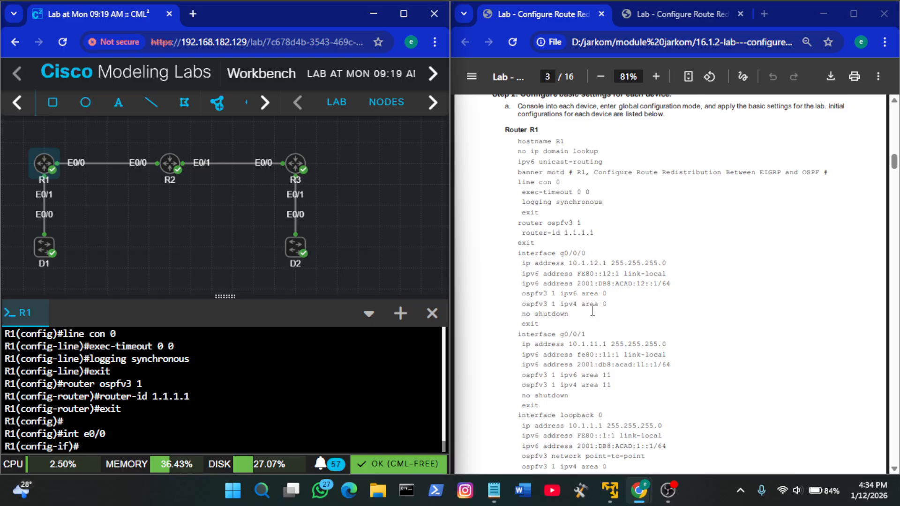
{"action": "left_click_drag", "start_coordinate": [544, 325], "coordinate": [519, 266]}
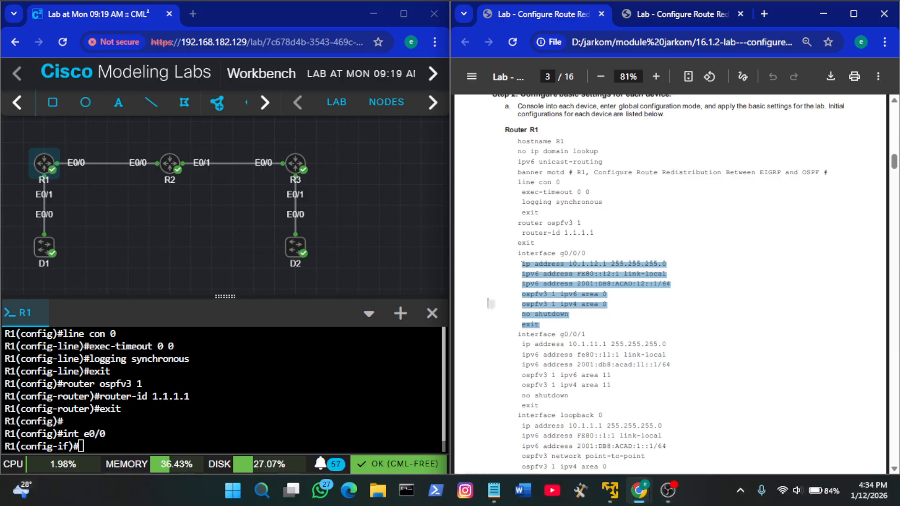
{"action": "right_click", "coordinate": [359, 351]}
{"action": "left_click", "coordinate": [403, 203]}
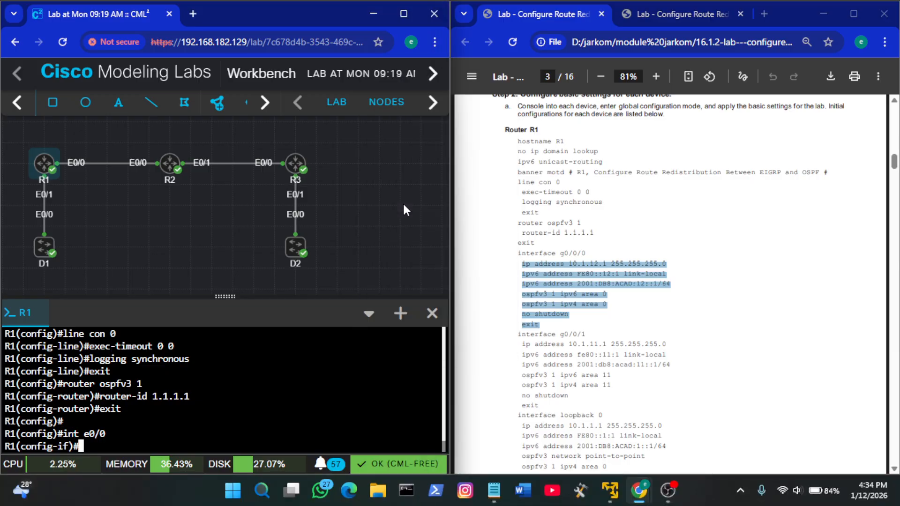
{"action": "left_click", "coordinate": [626, 317]}
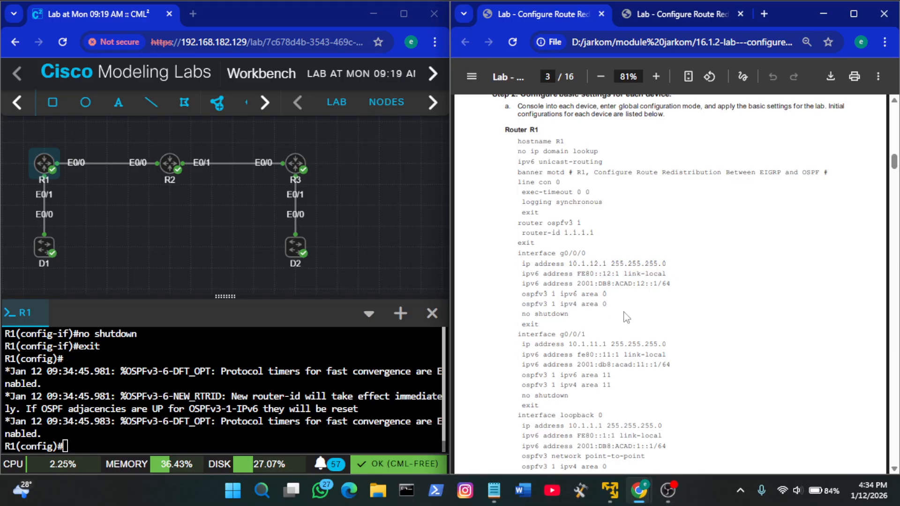
Check R1's links in the guide's topology diagram and enter interface configuration for e0/1 on R1
{"action": "scroll", "coordinate": [625, 316], "scroll_direction": "down", "scroll_amount": 1}
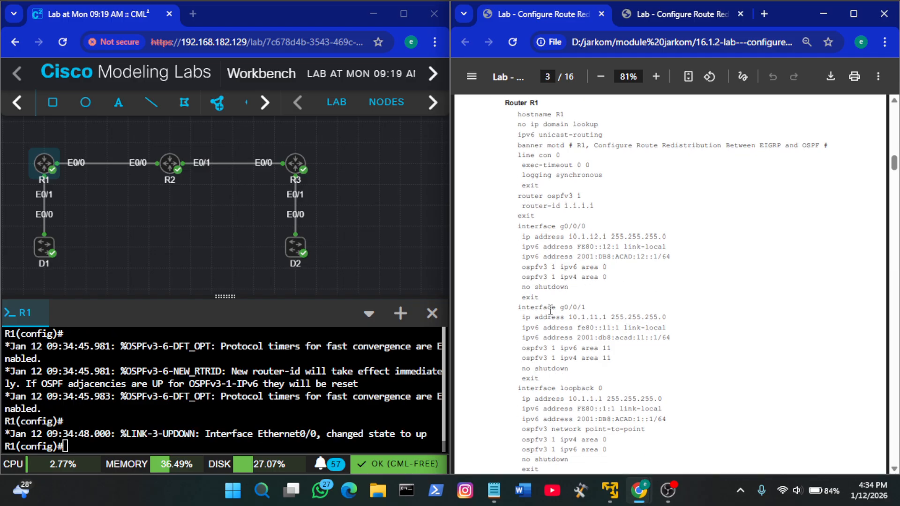
{"action": "left_click", "coordinate": [679, 14]}
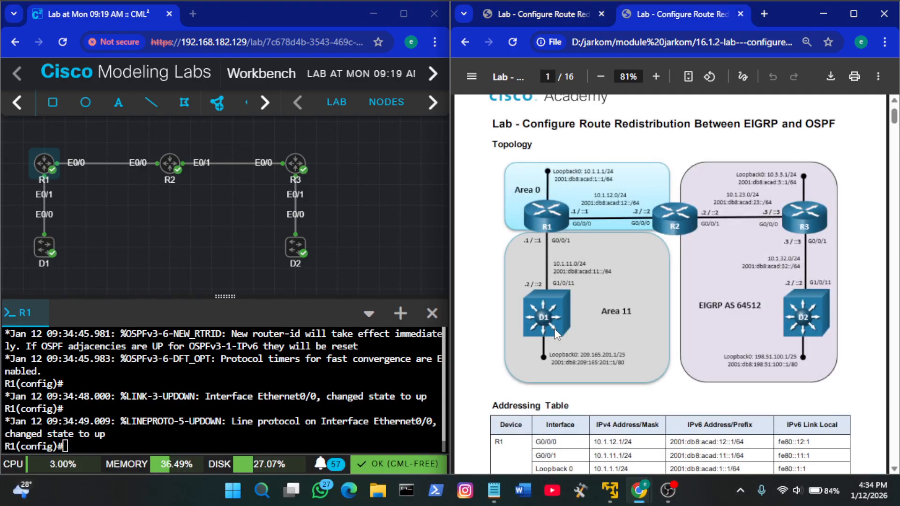
{"action": "left_click", "coordinate": [550, 16]}
{"action": "left_click", "coordinate": [317, 360]}
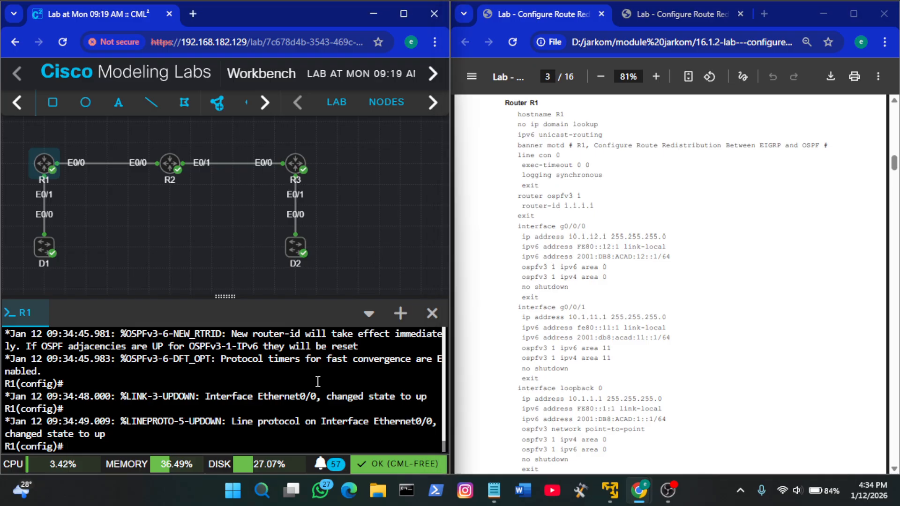
{"action": "type", "text": "int e0/1"}
{"action": "key", "text": "Return"}
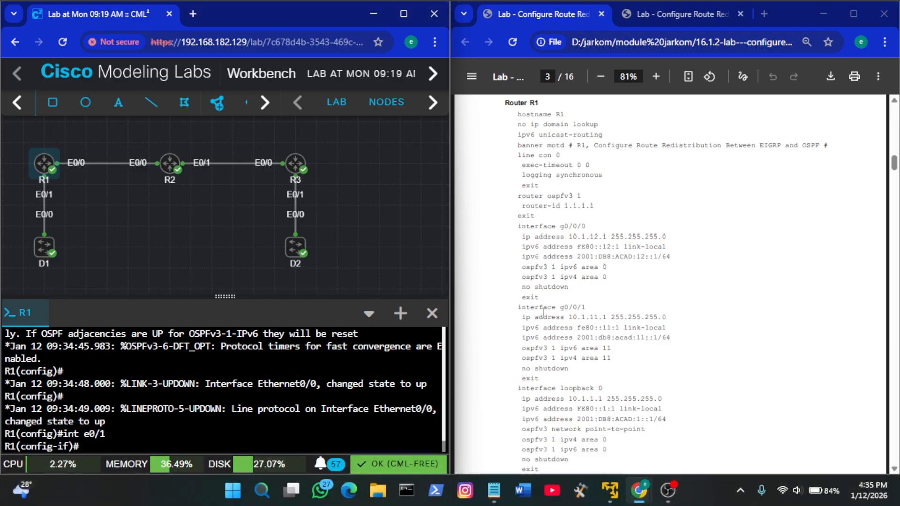
Apply the guide's g0/0/1 settings to R1's e0/1: 10.1.11.1 255.255.255.0, fe80::11:1 link-local, 2001:db8:acad:11::1/64, ospfv3 1 area 11 for IPv4 and IPv6, no shutdown
{"action": "left_click", "coordinate": [593, 323]}
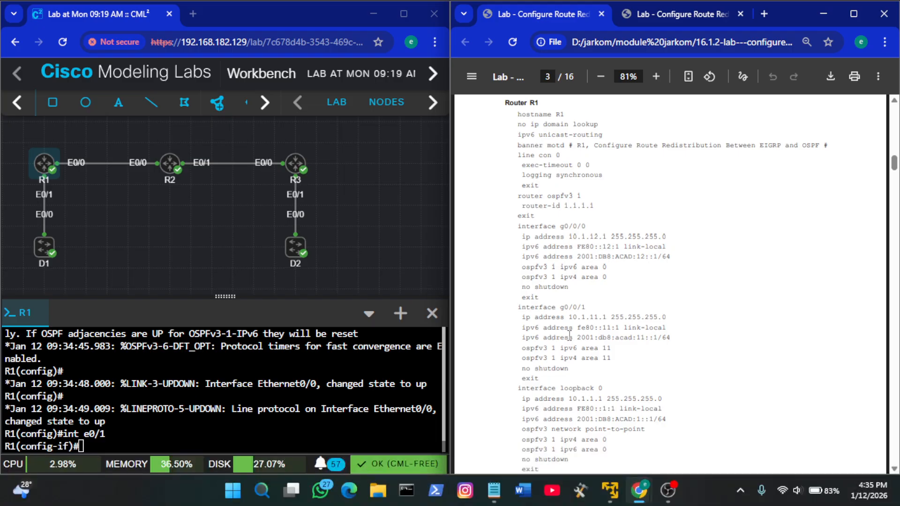
{"action": "scroll", "coordinate": [569, 333], "scroll_direction": "down", "scroll_amount": 1}
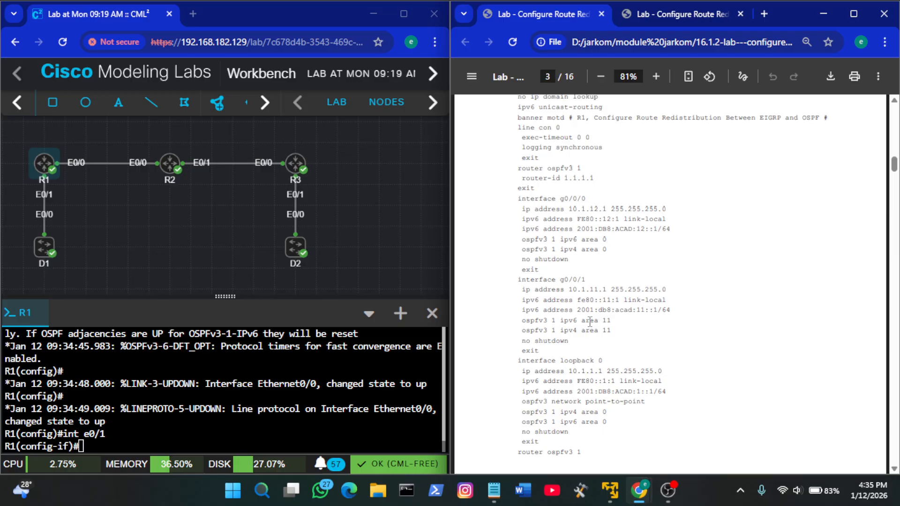
{"action": "scroll", "coordinate": [595, 326], "scroll_direction": "down", "scroll_amount": 1}
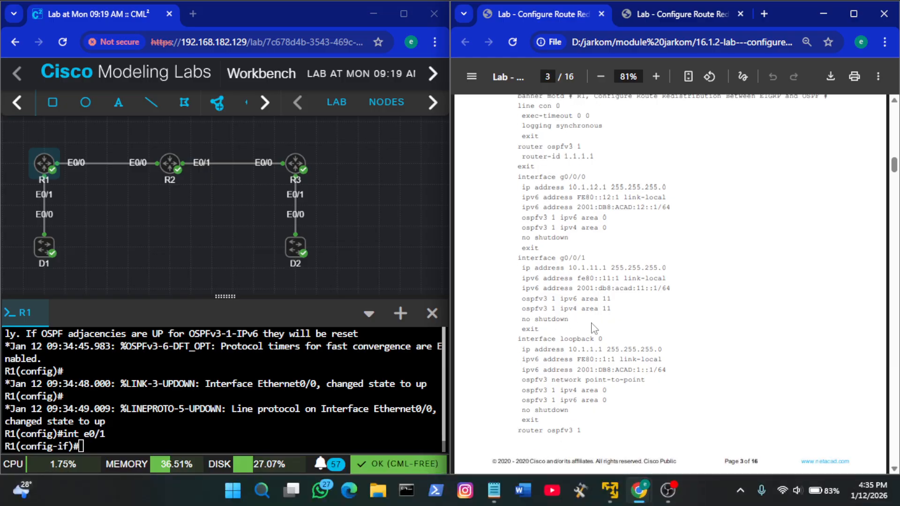
{"action": "double_click", "coordinate": [543, 329]}
{"action": "left_click_drag", "start_coordinate": [540, 330], "coordinate": [523, 271]}
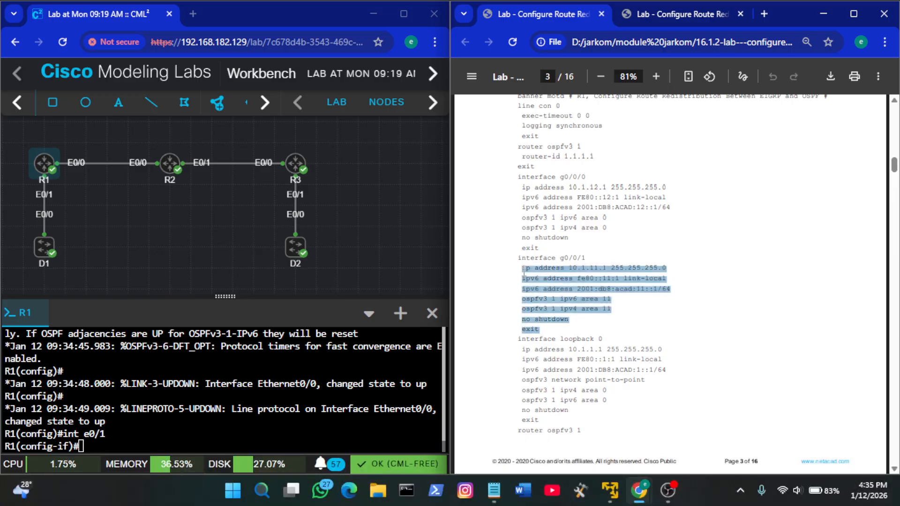
{"action": "right_click", "coordinate": [267, 343]}
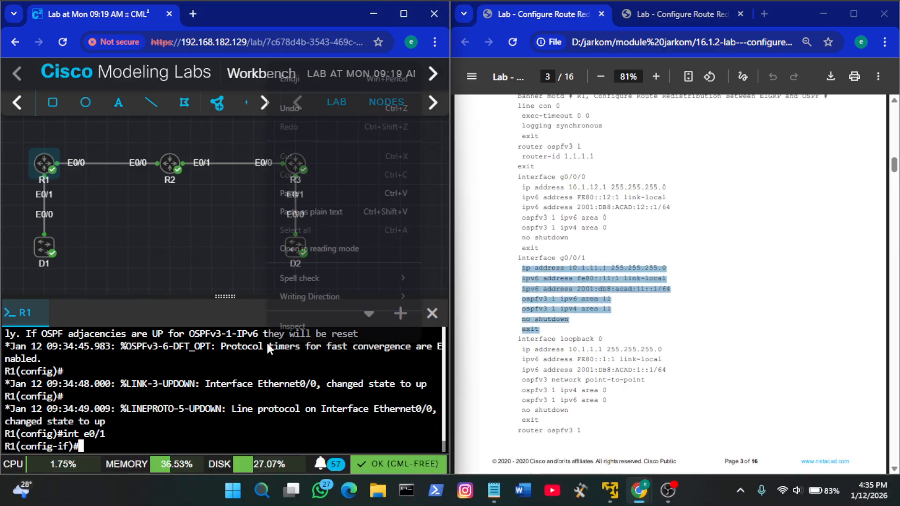
{"action": "left_click", "coordinate": [348, 198]}
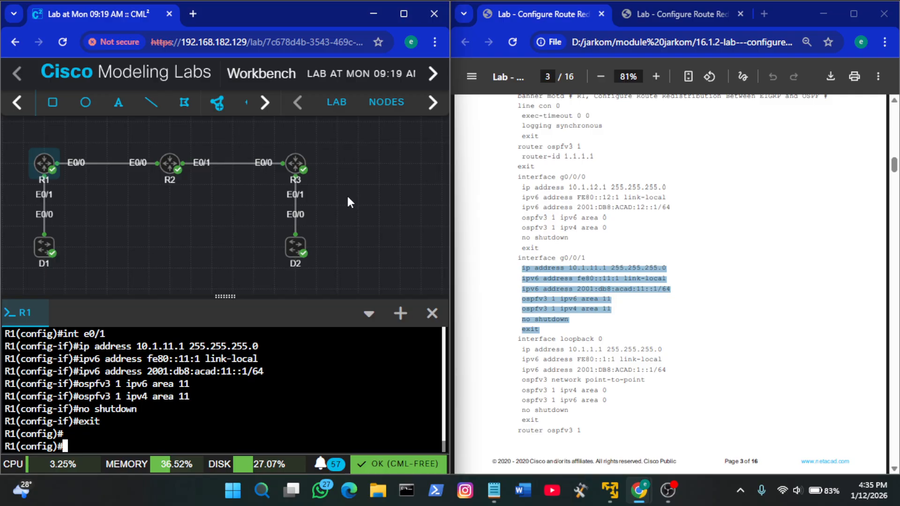
Try to apply the guide's loopback 0 addressing and OSPFv3 lines on R1 without the interface line, and re-enter configuration mode with conf t
{"action": "scroll", "coordinate": [641, 281], "scroll_direction": "down", "scroll_amount": 2}
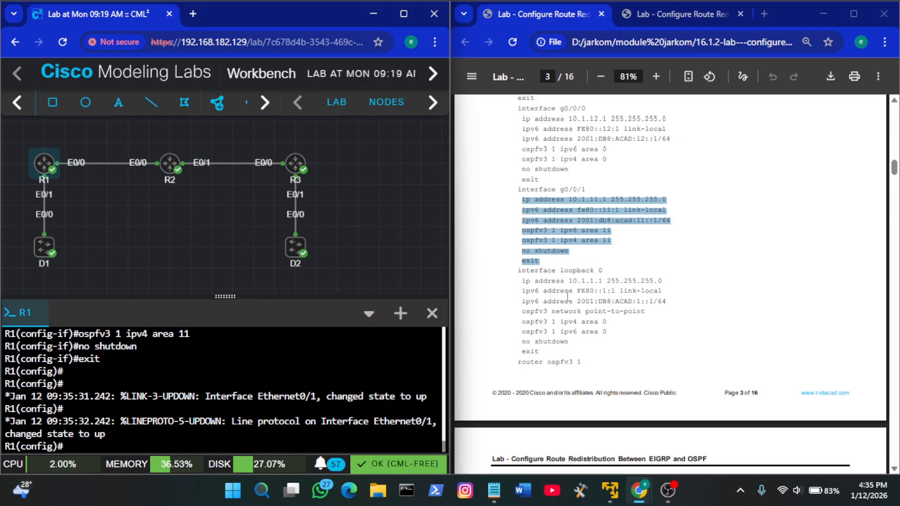
{"action": "scroll", "coordinate": [565, 296], "scroll_direction": "down", "scroll_amount": 1}
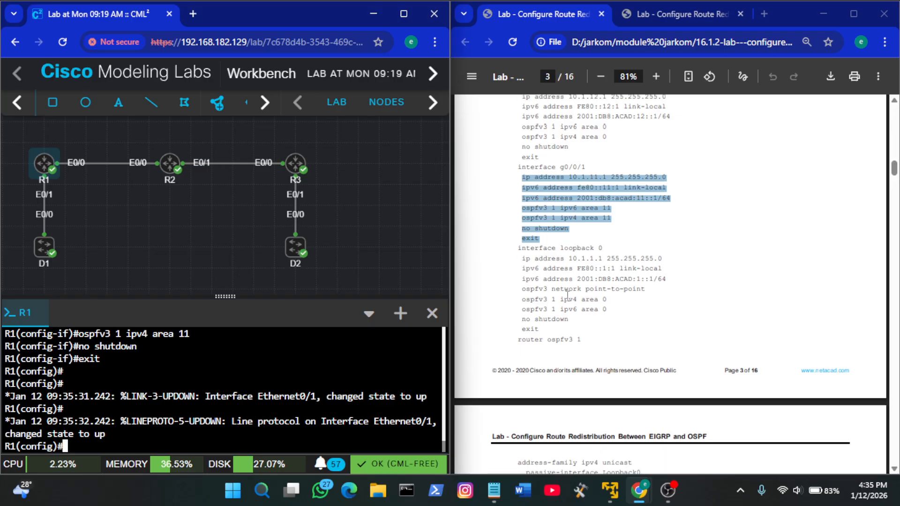
{"action": "left_click", "coordinate": [544, 291]}
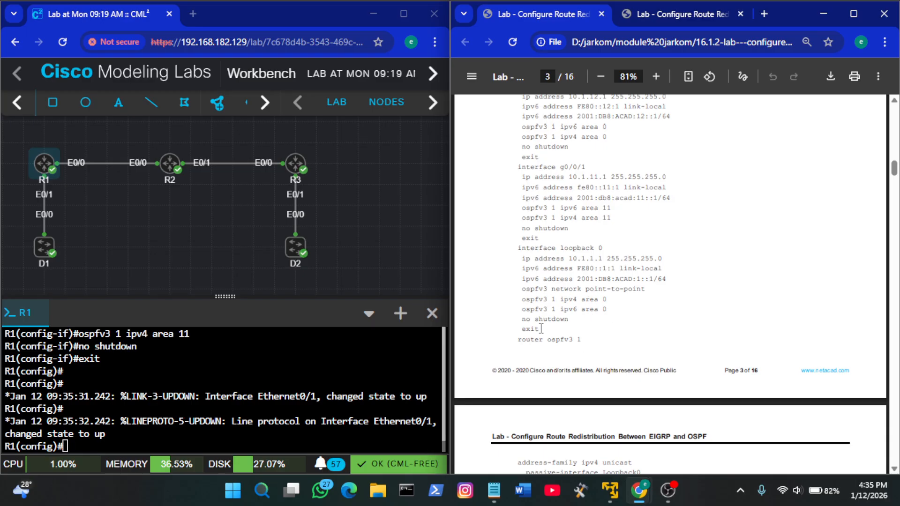
{"action": "left_click_drag", "start_coordinate": [544, 329], "coordinate": [520, 262]}
{"action": "key", "text": "ctrl+c"}
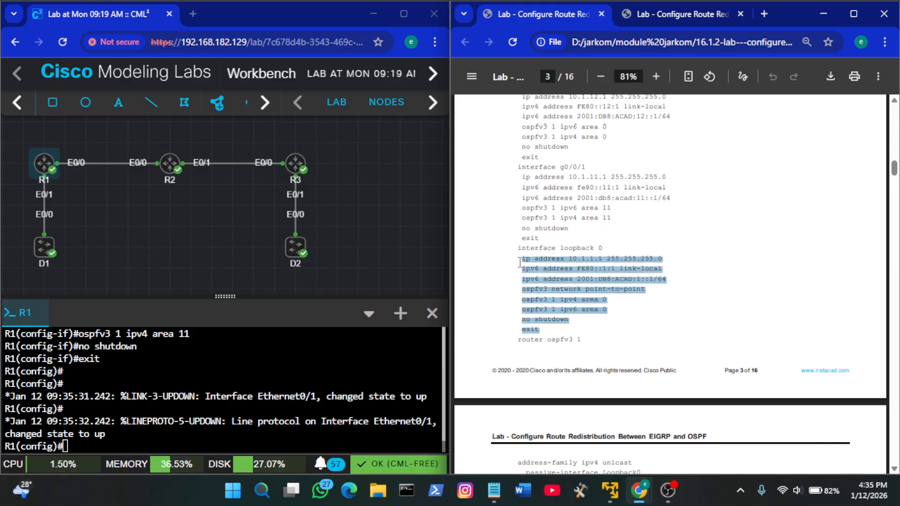
{"action": "right_click", "coordinate": [334, 350]}
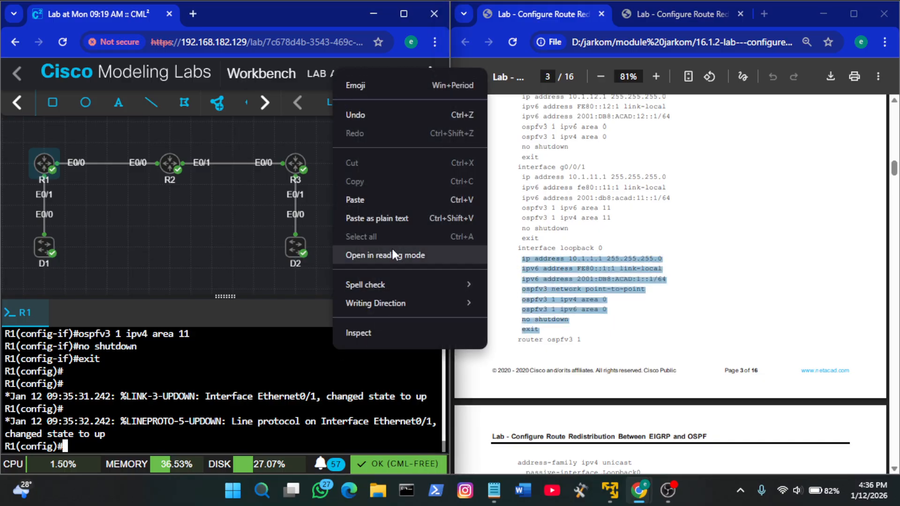
{"action": "left_click", "coordinate": [386, 202]}
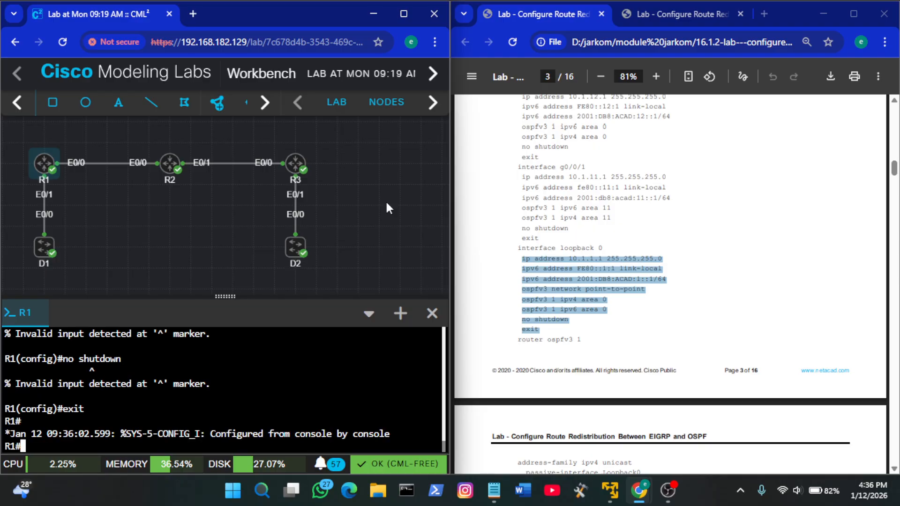
{"action": "type", "text": "conf t"}
{"action": "key", "text": "Return"}
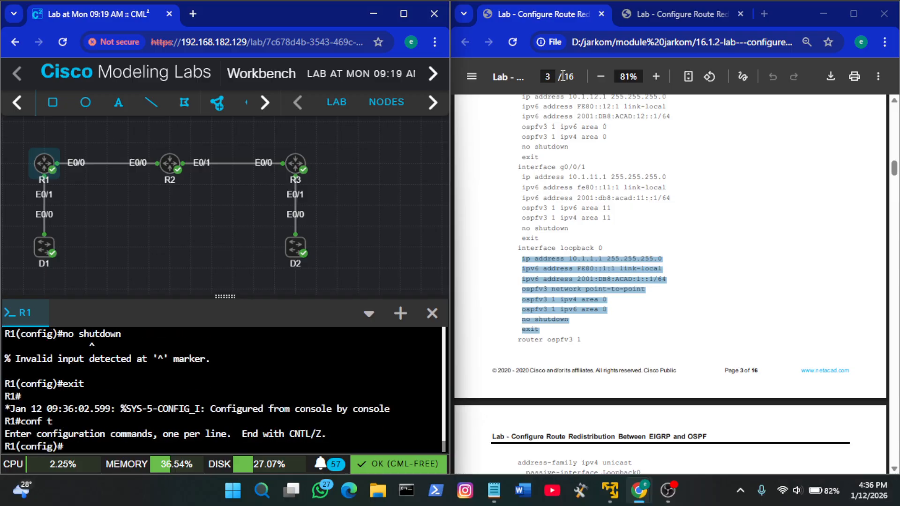
Configure loopback 0 on R1: 10.1.1.1 255.255.255.0, FE80::1:1 link-local, 2001:DB8:ACAD:1::1/64, ospfv3 network point-to-point, ospfv3 1 area 0 for IPv4 and IPv6, no shutdown
{"action": "left_click", "coordinate": [677, 215]}
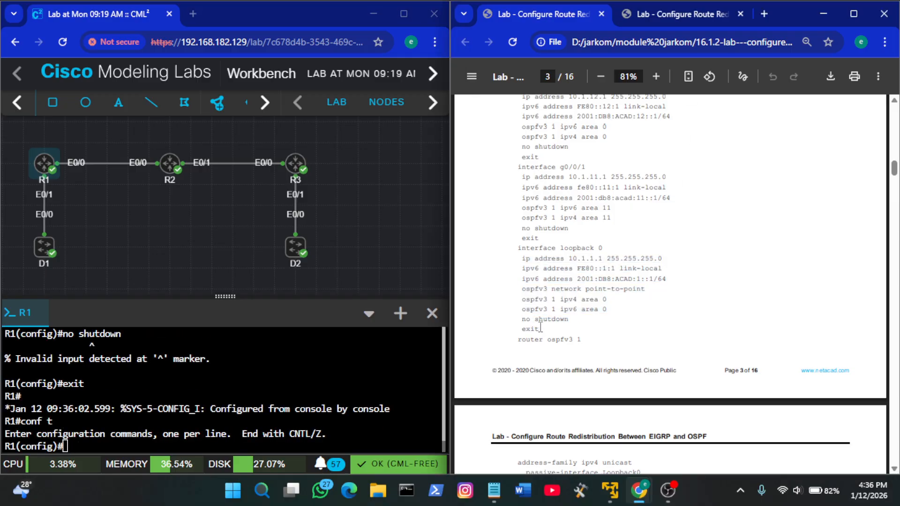
{"action": "left_click_drag", "start_coordinate": [540, 328], "coordinate": [518, 248]}
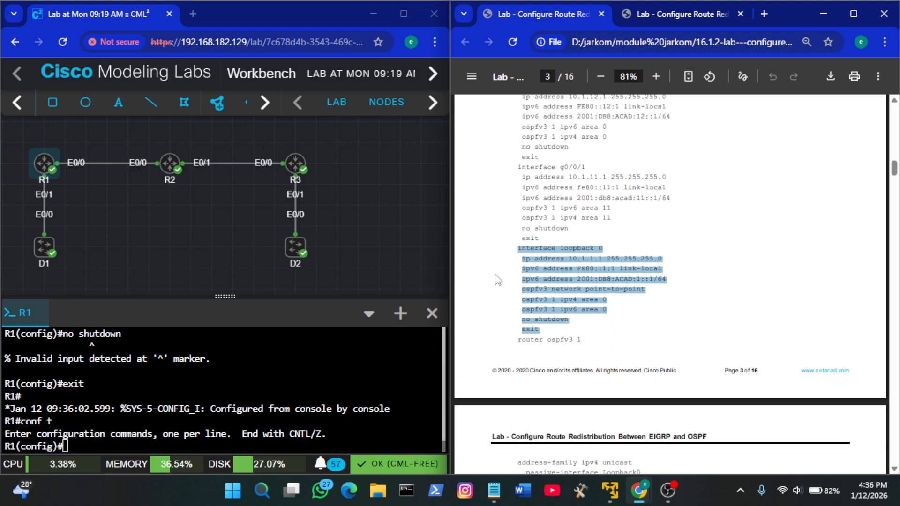
{"action": "right_click", "coordinate": [314, 375]}
{"action": "left_click", "coordinate": [385, 217]}
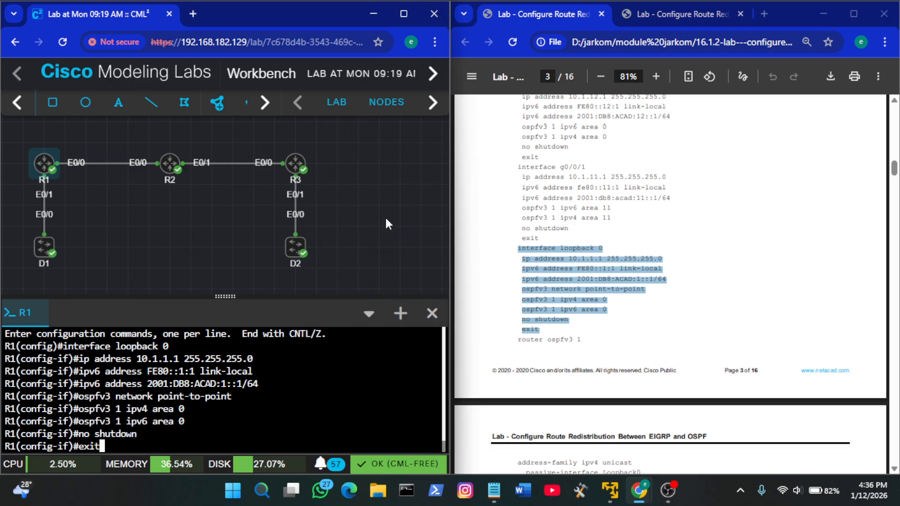
Enter the OSPFv3 process configuration on R1 with the guide's router ospfv3 1 command
{"action": "scroll", "coordinate": [653, 313], "scroll_direction": "down", "scroll_amount": 1}
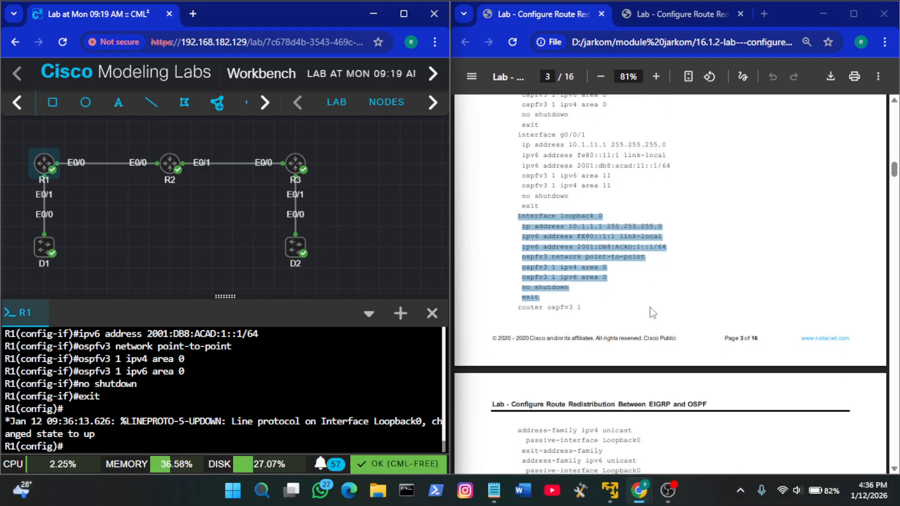
{"action": "scroll", "coordinate": [653, 313], "scroll_direction": "down", "scroll_amount": 1}
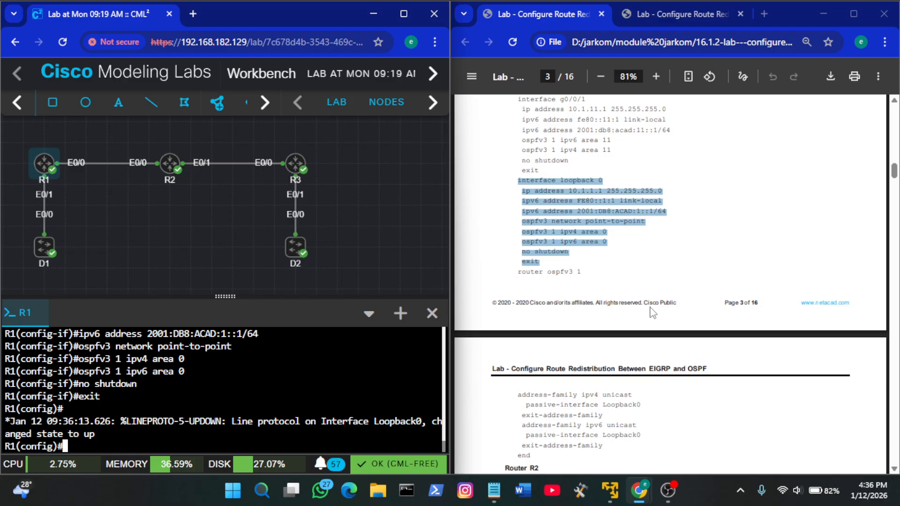
{"action": "left_click", "coordinate": [557, 279]}
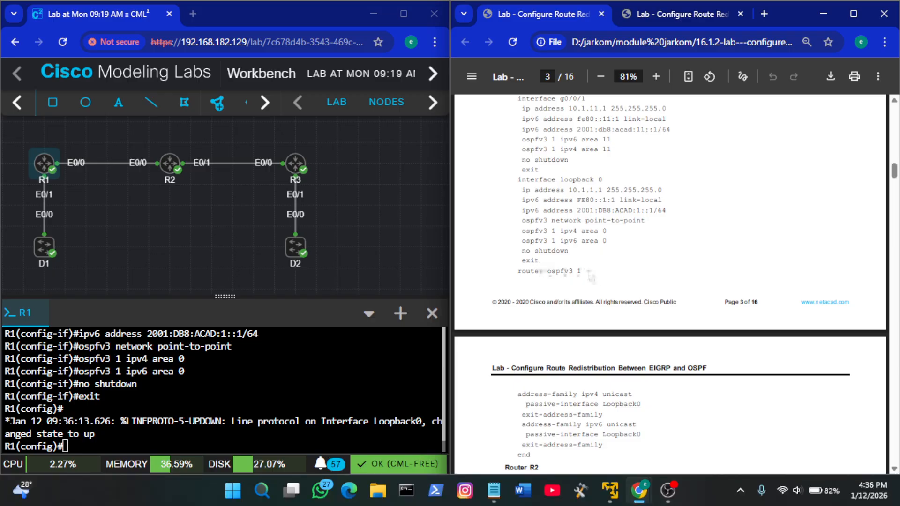
{"action": "left_click_drag", "start_coordinate": [582, 272], "coordinate": [519, 272]}
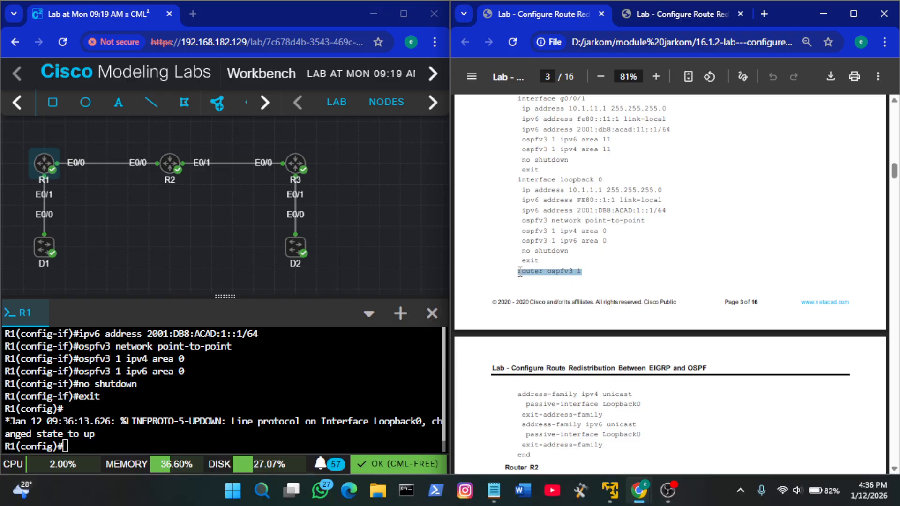
{"action": "right_click", "coordinate": [303, 362]}
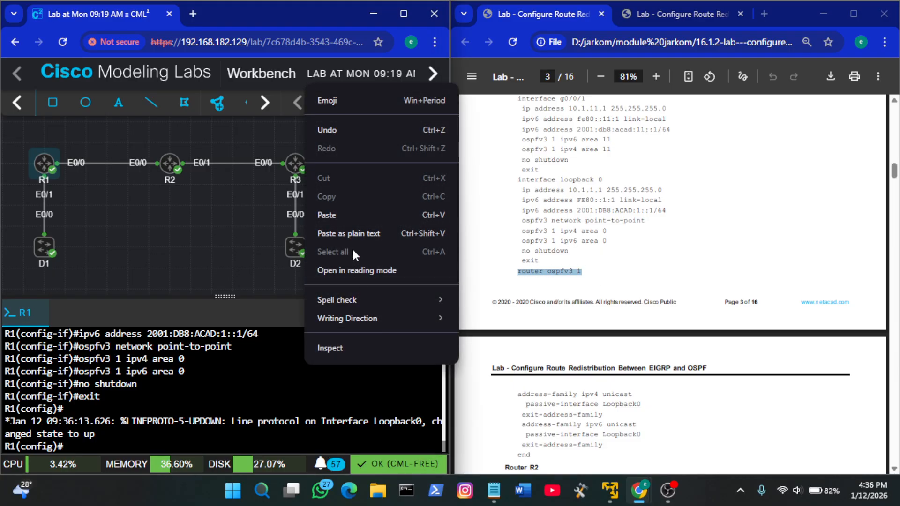
{"action": "left_click", "coordinate": [341, 220]}
{"action": "key", "text": "Return"}
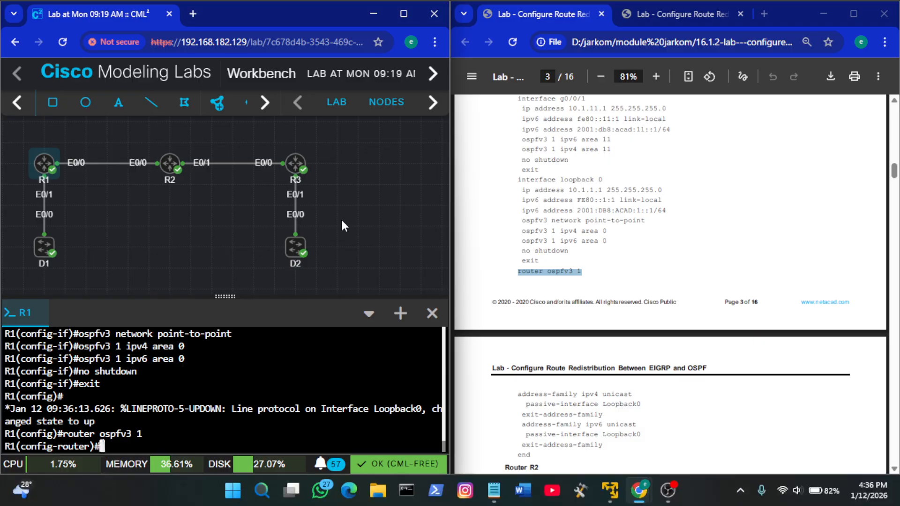
Make Loopback0 passive in R1's IPv4 and IPv6 unicast address families with the guide's commands, and end the configuration
{"action": "scroll", "coordinate": [581, 305], "scroll_direction": "down", "scroll_amount": 1}
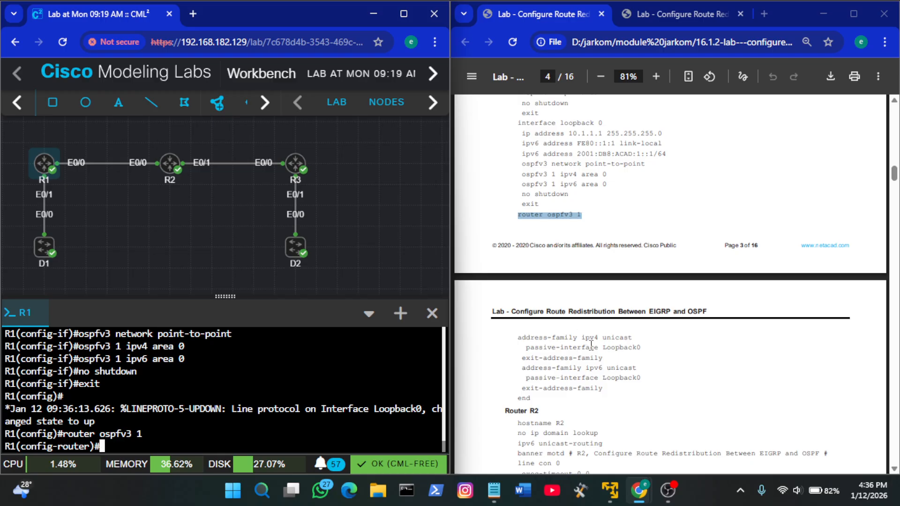
{"action": "scroll", "coordinate": [591, 346], "scroll_direction": "down", "scroll_amount": 1}
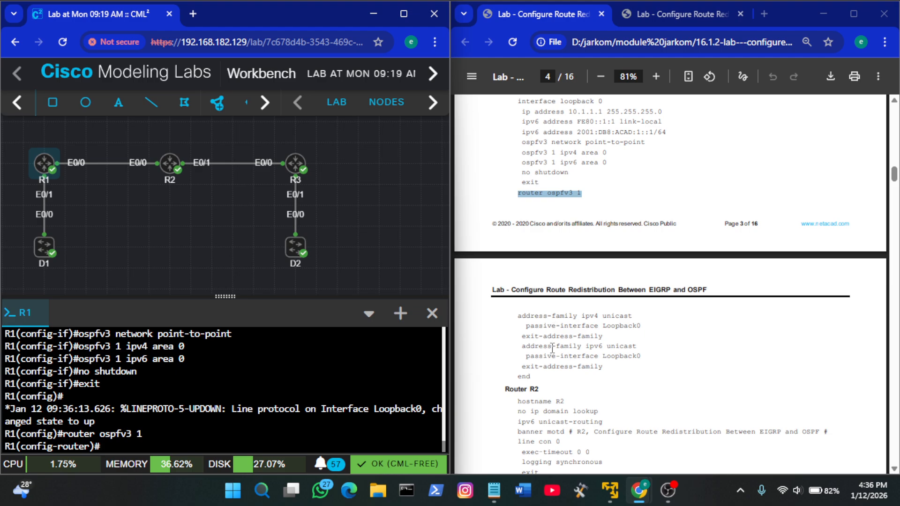
{"action": "left_click", "coordinate": [606, 343]}
{"action": "left_click_drag", "start_coordinate": [535, 367], "coordinate": [522, 337]}
{"action": "left_click", "coordinate": [531, 380]}
{"action": "left_click_drag", "start_coordinate": [521, 337], "coordinate": [535, 381]}
{"action": "left_click", "coordinate": [539, 380]}
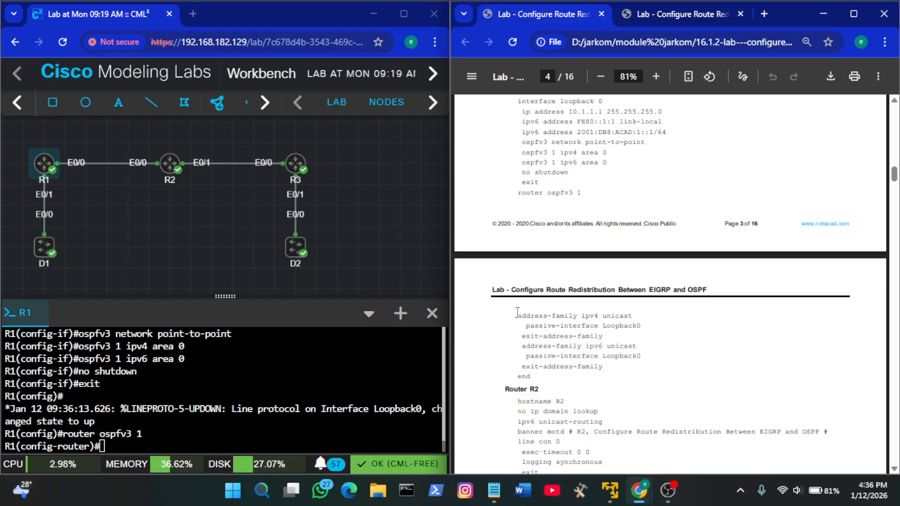
{"action": "left_click_drag", "start_coordinate": [518, 315], "coordinate": [533, 377]}
{"action": "key", "text": "ctrl+c"}
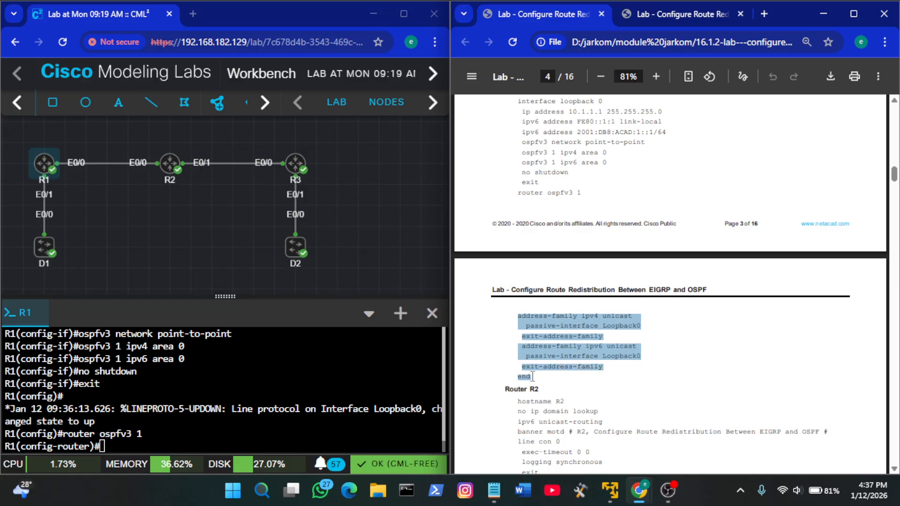
{"action": "right_click", "coordinate": [339, 382]}
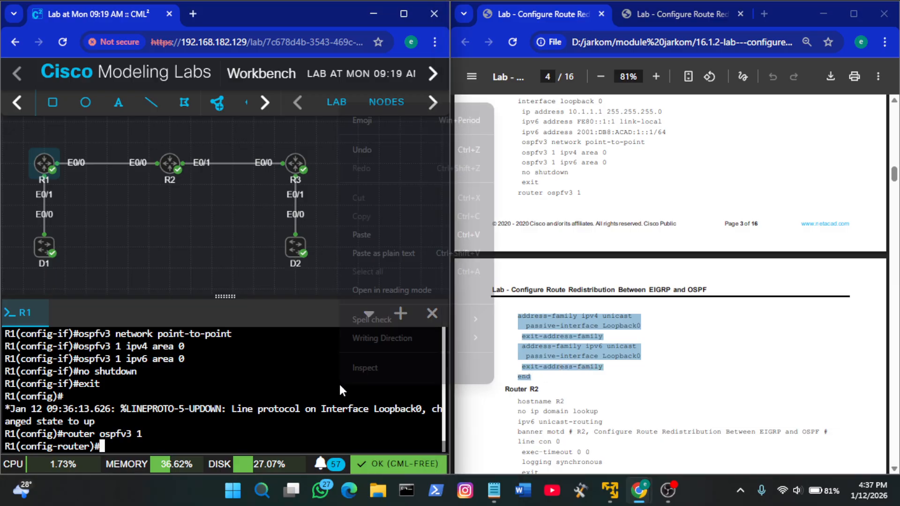
{"action": "left_click", "coordinate": [388, 234]}
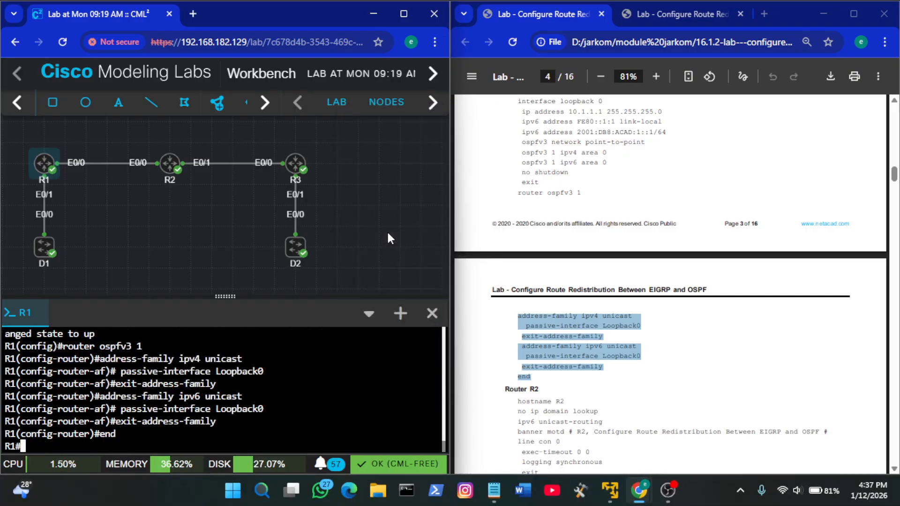
Find the Router R2 commands in the guide and open the console of node R2
{"action": "left_click", "coordinate": [656, 392]}
{"action": "scroll", "coordinate": [655, 392], "scroll_direction": "down", "scroll_amount": 1}
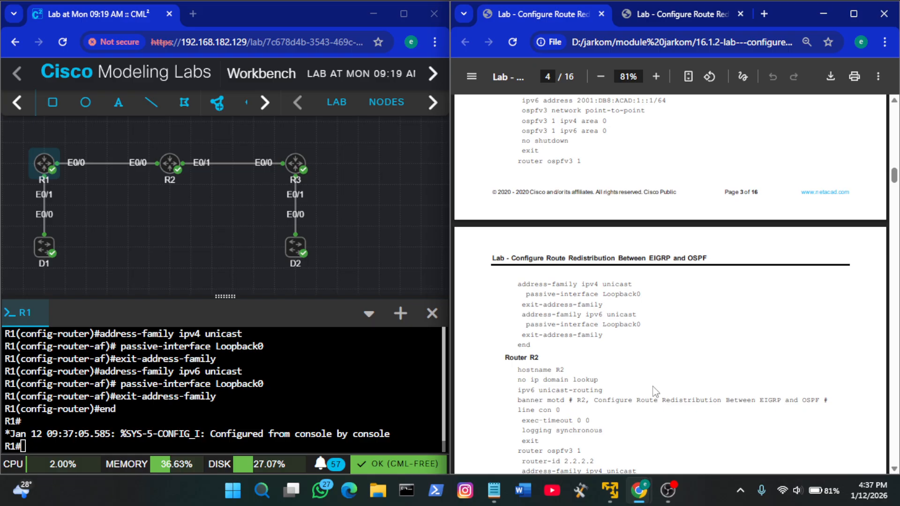
{"action": "right_click", "coordinate": [164, 163]}
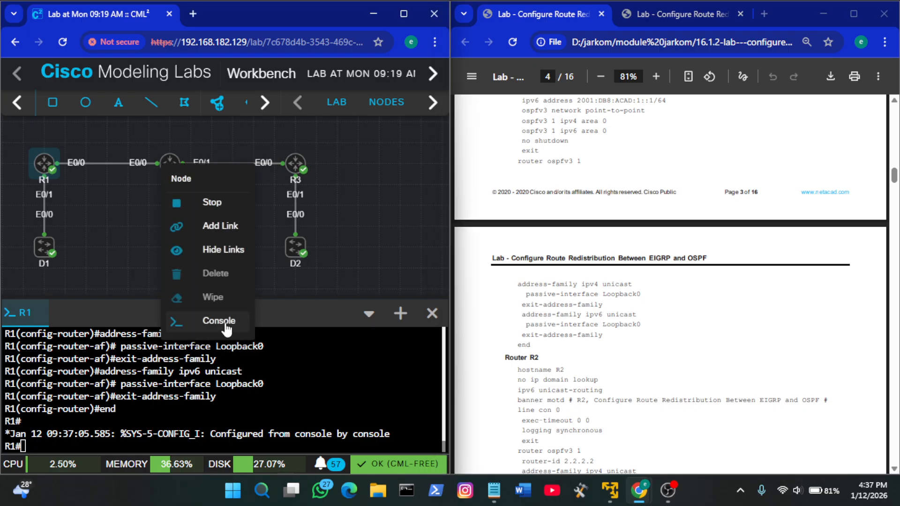
{"action": "left_click", "coordinate": [220, 305]}
{"action": "left_click", "coordinate": [249, 390]}
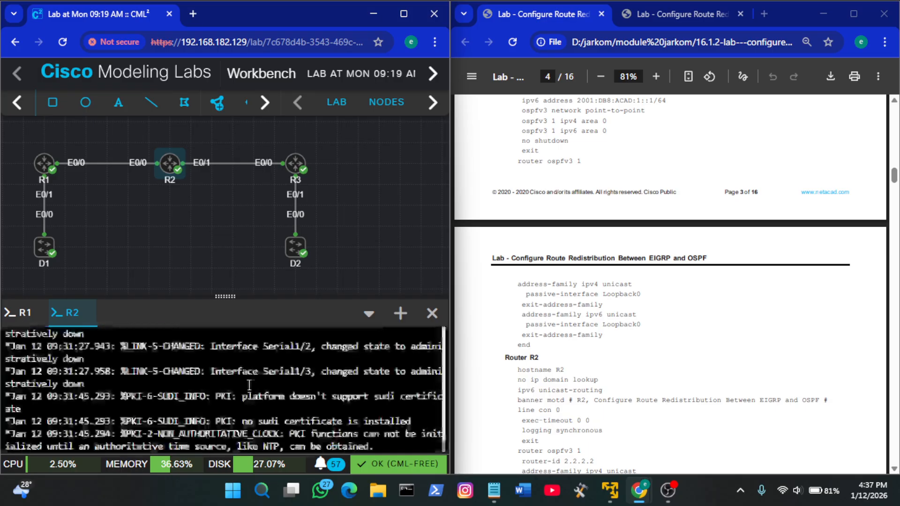
Wake R2's console, enter privileged EXEC mode and start global configuration with conf t
{"action": "key", "text": "Return"}
{"action": "key", "text": "Return"}
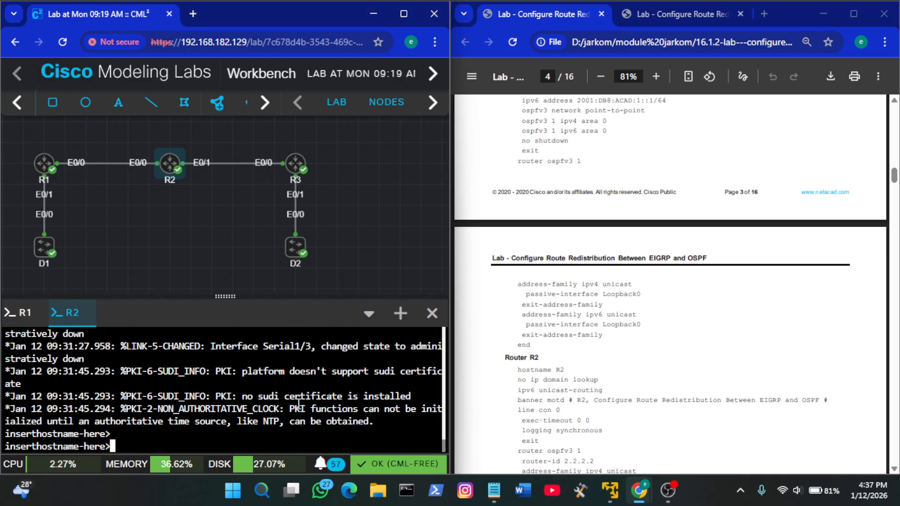
{"action": "type", "text": "en"}
{"action": "key", "text": "Return"}
{"action": "key", "text": "Return"}
{"action": "type", "text": "conf t"}
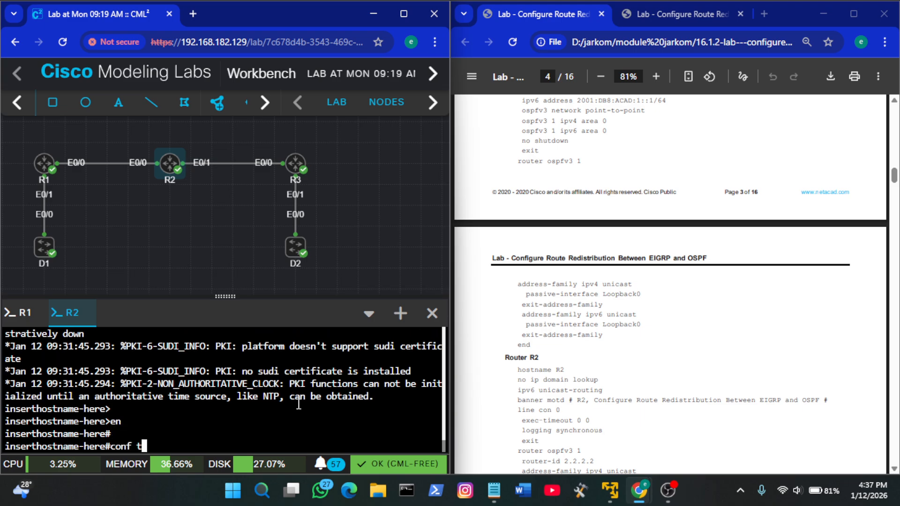
{"action": "key", "text": "Return"}
Set the router's hostname to R2 and disable DNS lookup with the guide's no ip domain lookup command
{"action": "scroll", "coordinate": [580, 309], "scroll_direction": "down", "scroll_amount": 2}
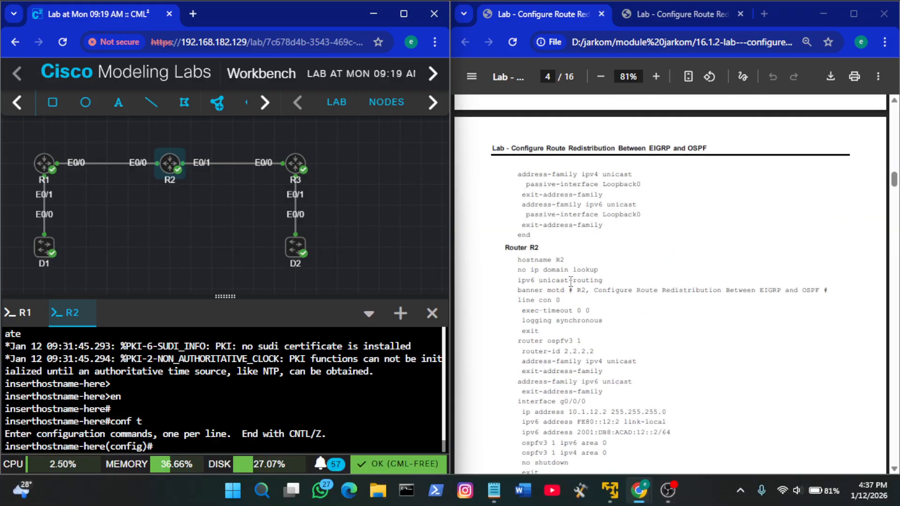
{"action": "left_click", "coordinate": [571, 282]}
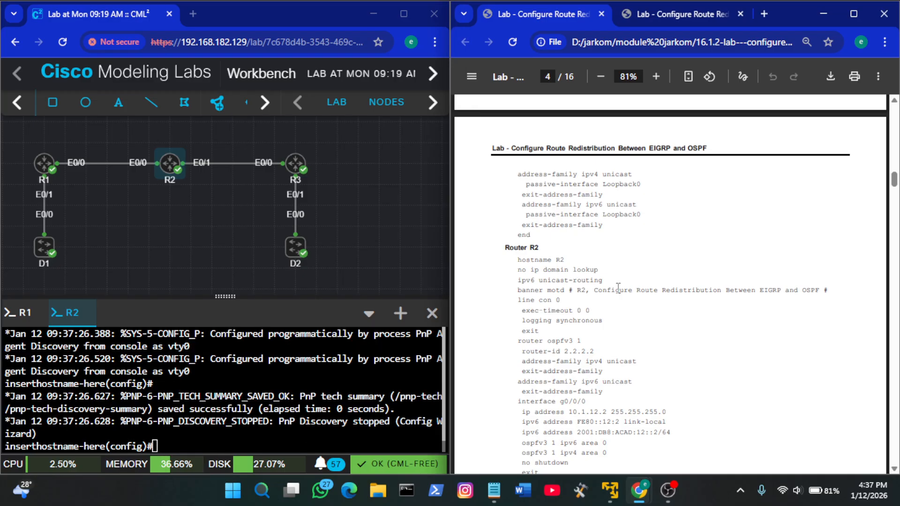
{"action": "left_click_drag", "start_coordinate": [600, 271], "coordinate": [517, 260]}
{"action": "key", "text": "ctrl+c"}
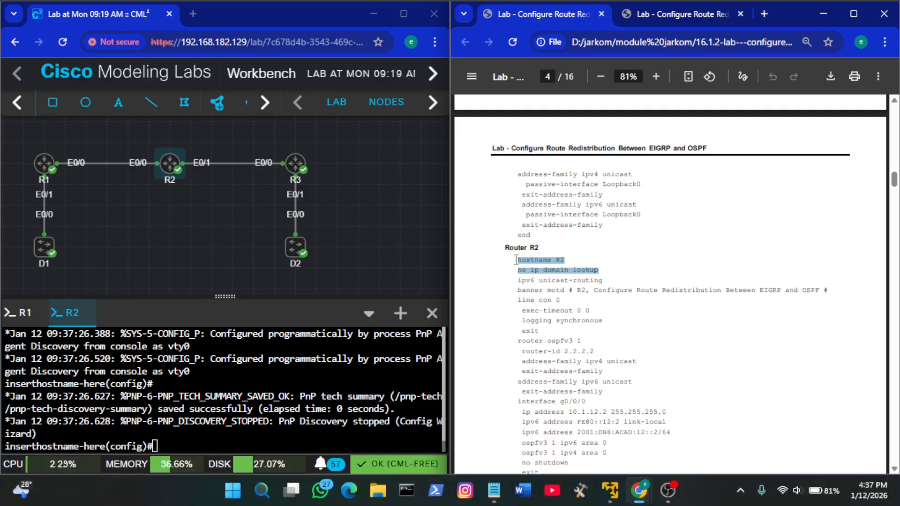
{"action": "right_click", "coordinate": [347, 353]}
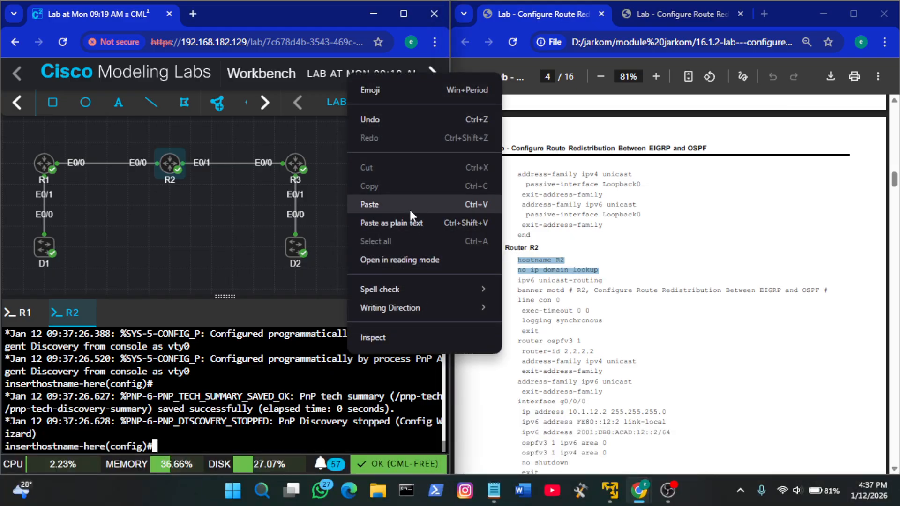
{"action": "left_click", "coordinate": [406, 204]}
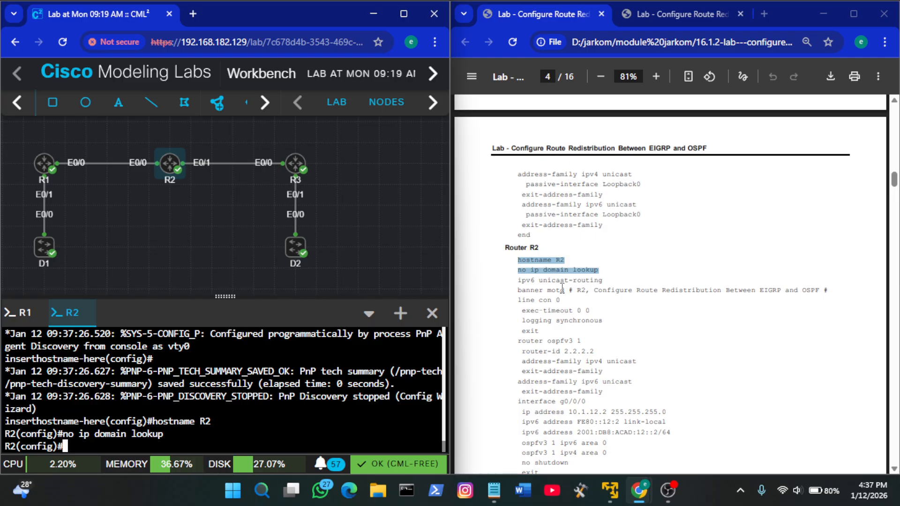
Enable IPv6 unicast routing on R2 and set the MOTD banner "R2, Configure Route Redistribution Between EIGRP and OSPF" from the guide
{"action": "left_click", "coordinate": [636, 289]}
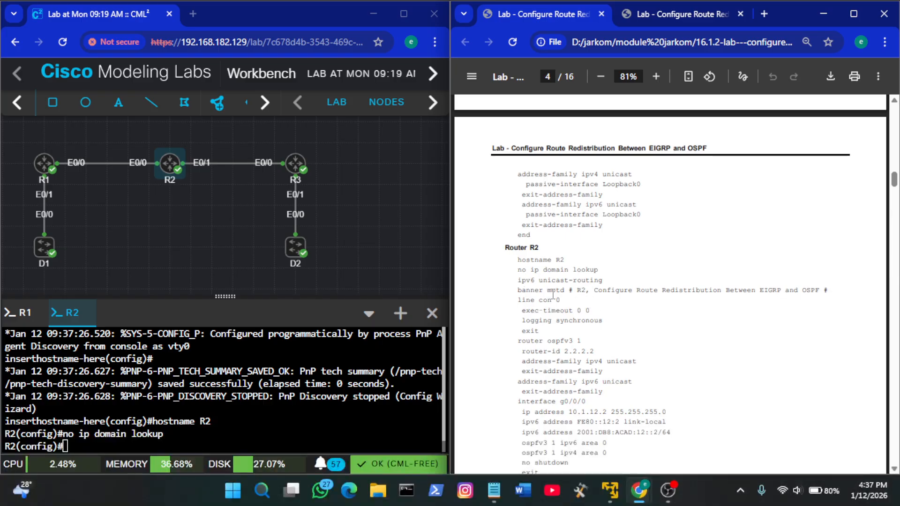
{"action": "left_click_drag", "start_coordinate": [515, 282], "coordinate": [850, 293]}
{"action": "key", "text": "ctrl+c"}
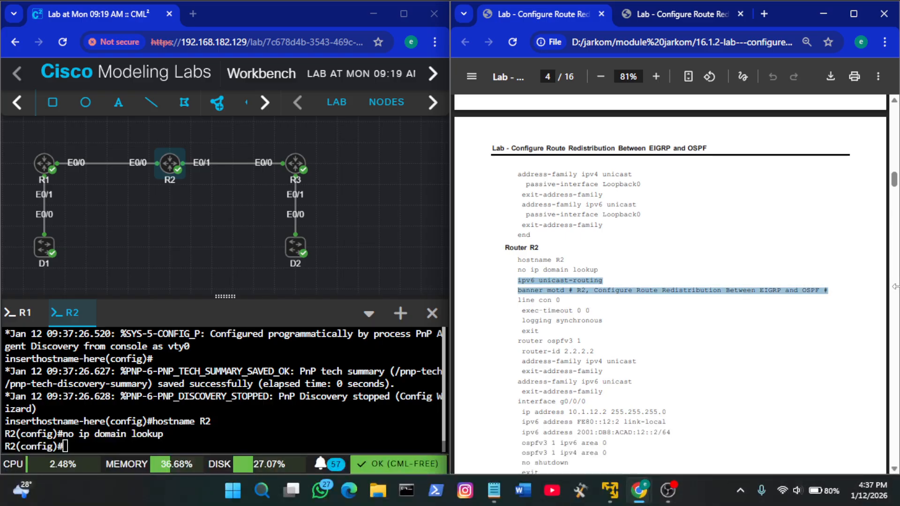
{"action": "right_click", "coordinate": [416, 367]}
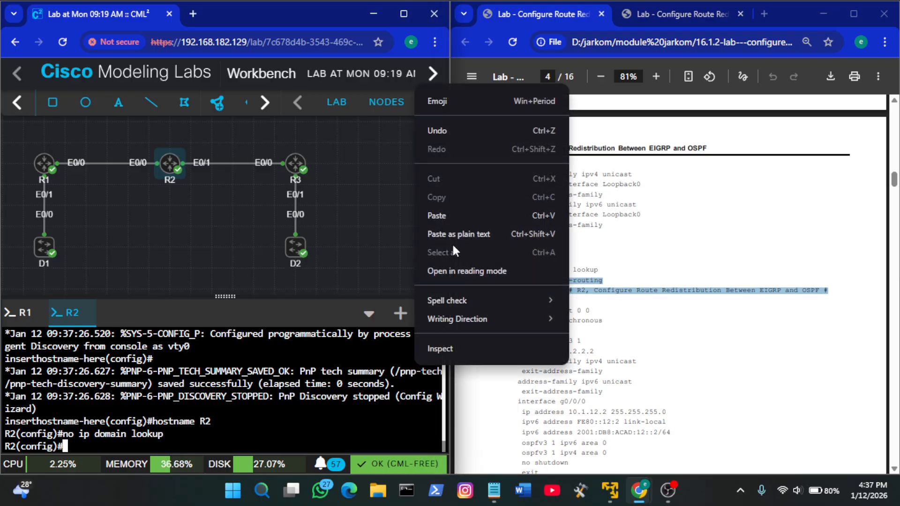
{"action": "left_click", "coordinate": [445, 215]}
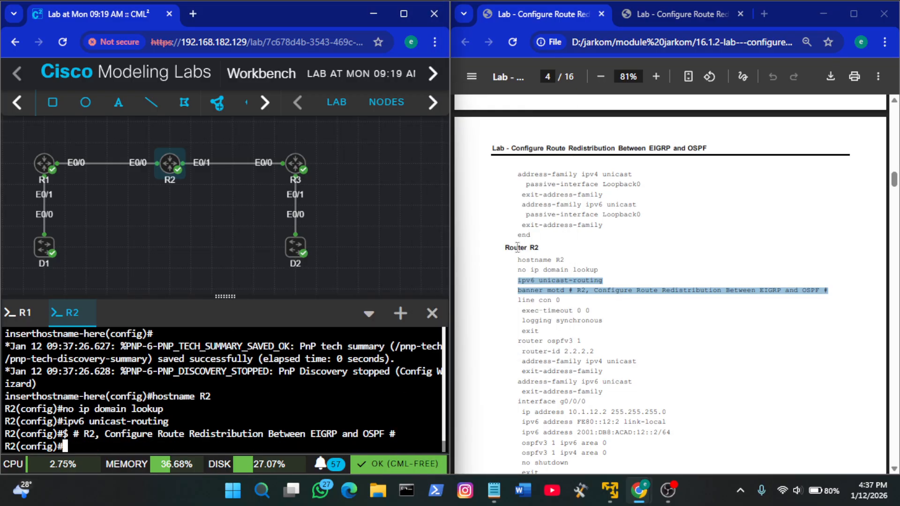
Configure R2's console line 0 with exec-timeout 0 0 and logging synchronous from the guide, and exit line configuration
{"action": "left_click", "coordinate": [641, 355]}
{"action": "scroll", "coordinate": [640, 355], "scroll_direction": "down", "scroll_amount": 1}
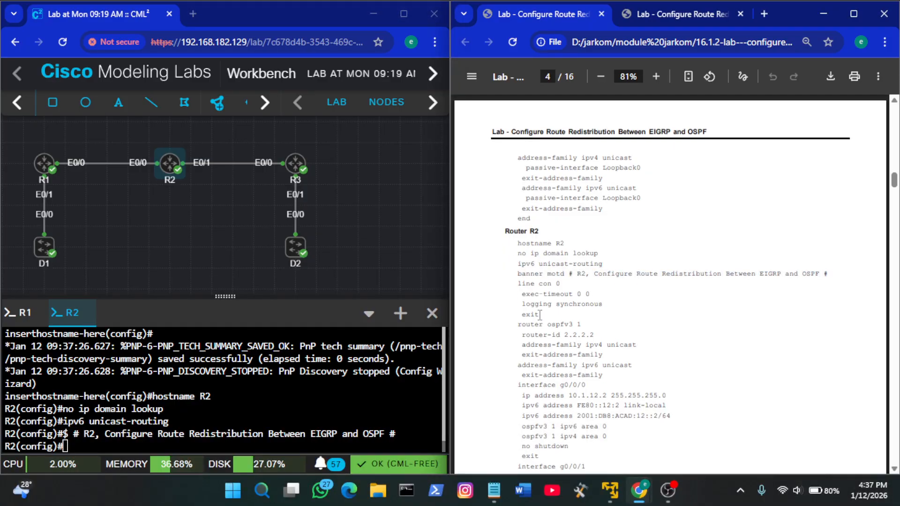
{"action": "left_click_drag", "start_coordinate": [540, 315], "coordinate": [519, 290]}
{"action": "key", "text": "ctrl+c"}
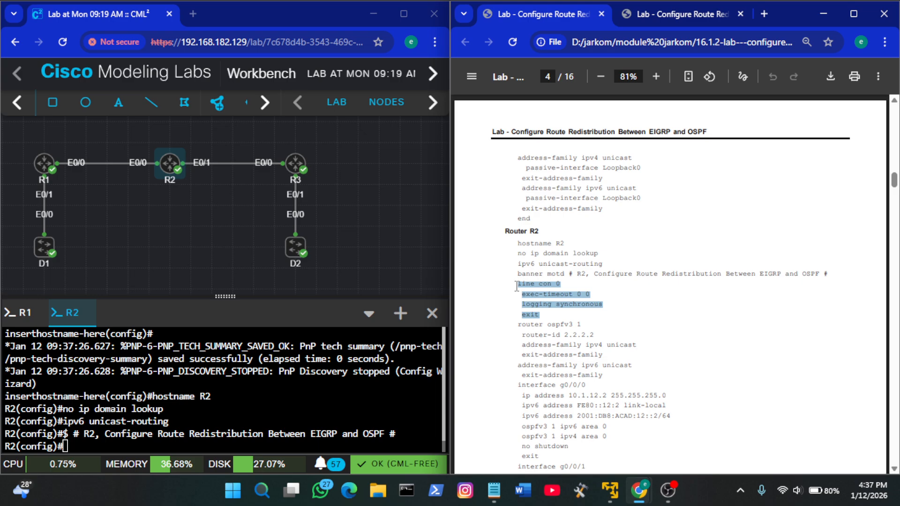
{"action": "right_click", "coordinate": [183, 416]}
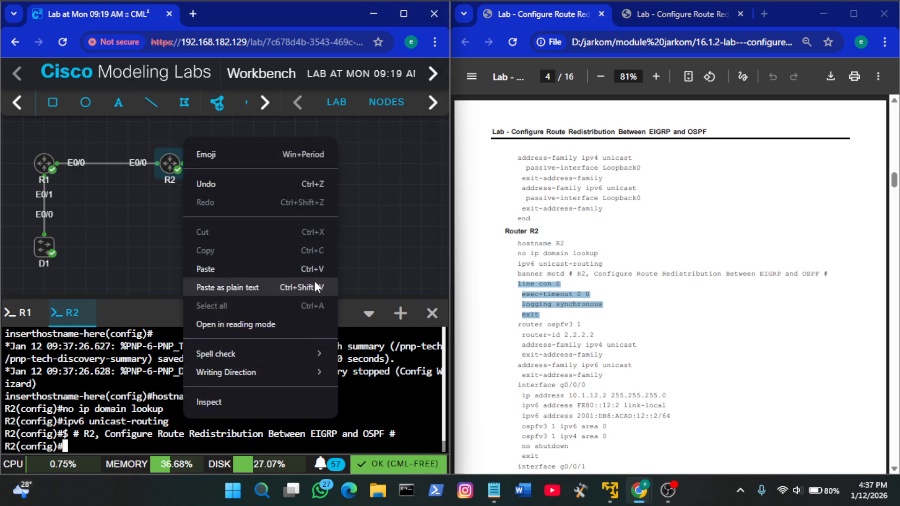
{"action": "left_click", "coordinate": [256, 260]}
Start OSPFv3 process 1 on R2 and set its router ID to 2.2.2.2 with the guide's commands
{"action": "left_click", "coordinate": [609, 366]}
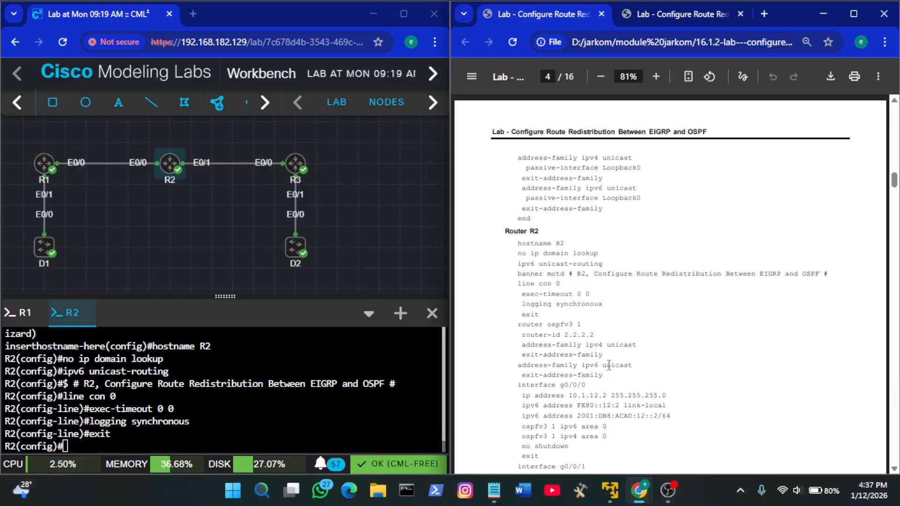
{"action": "scroll", "coordinate": [609, 365], "scroll_direction": "down", "scroll_amount": 1}
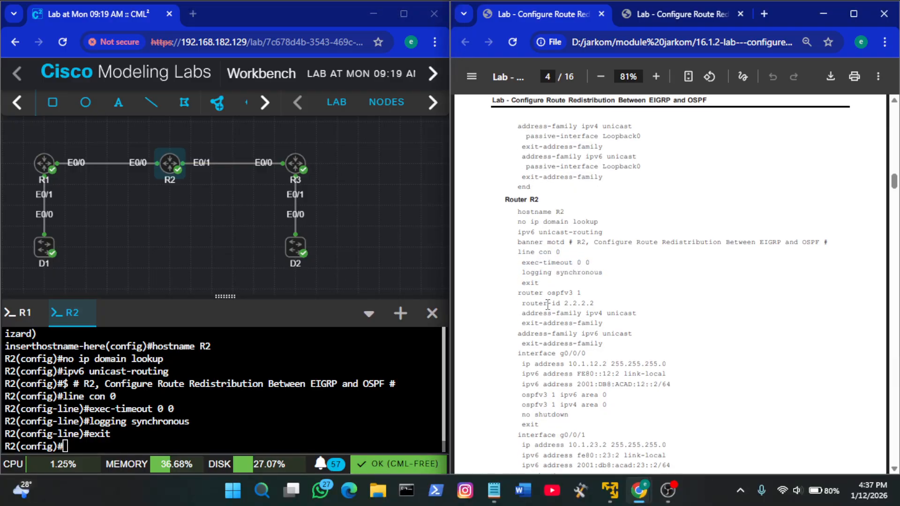
{"action": "scroll", "coordinate": [609, 307], "scroll_direction": "down", "scroll_amount": 1}
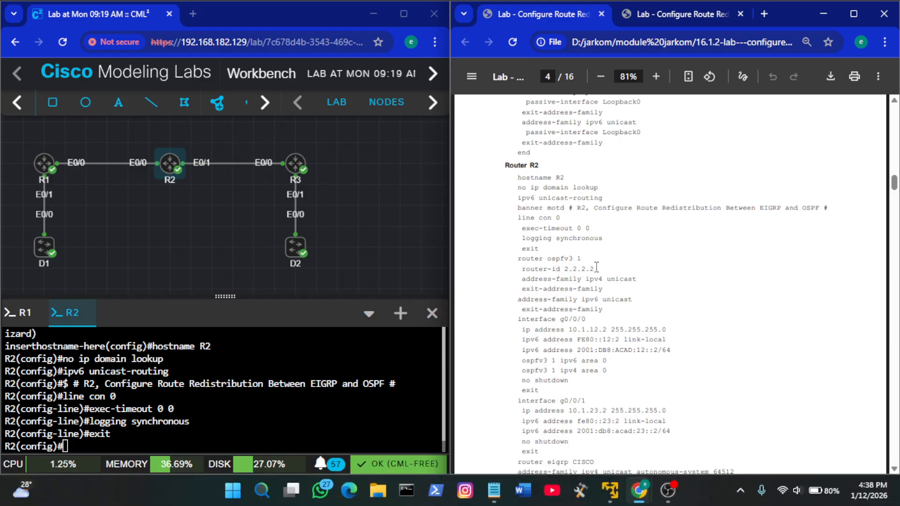
{"action": "left_click_drag", "start_coordinate": [597, 268], "coordinate": [517, 258]}
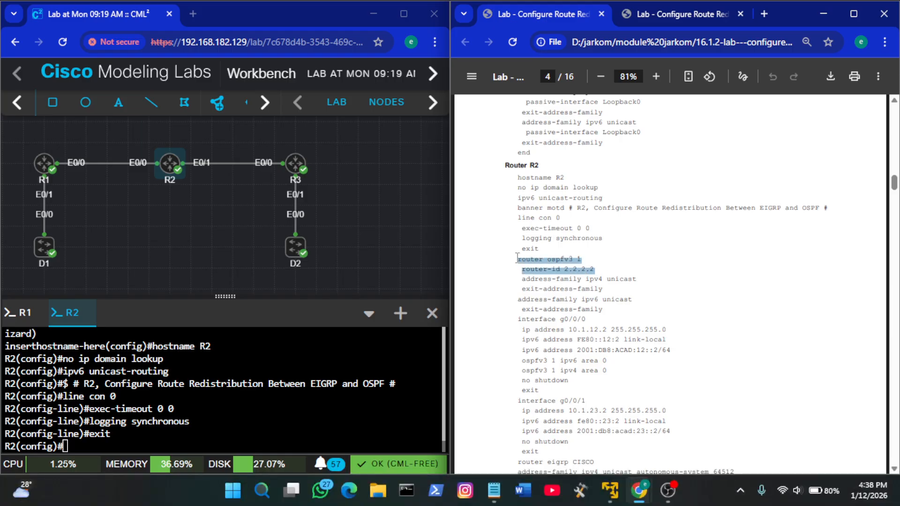
{"action": "right_click", "coordinate": [296, 362]}
{"action": "left_click", "coordinate": [316, 214]}
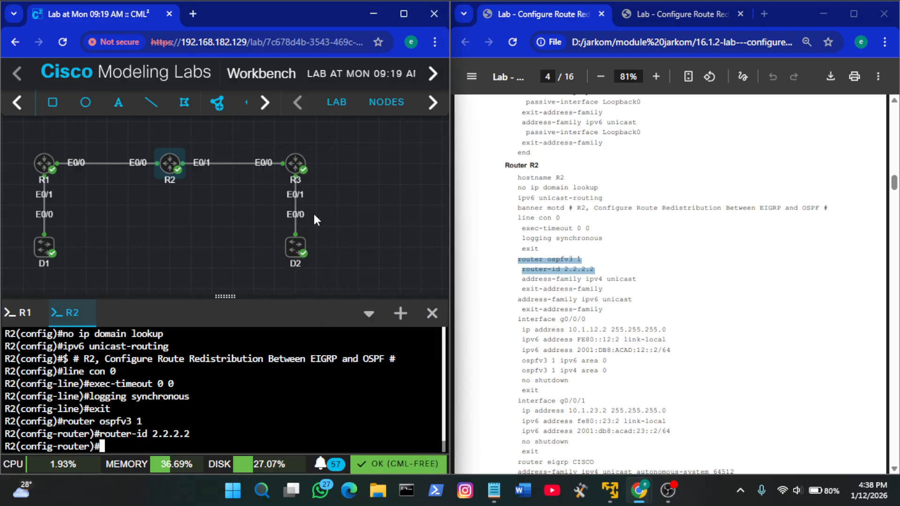
Add the IPv4 unicast address family to R2's OSPFv3 process and exit the address family
{"action": "scroll", "coordinate": [574, 311], "scroll_direction": "down", "scroll_amount": 1}
{"action": "left_click", "coordinate": [598, 284]}
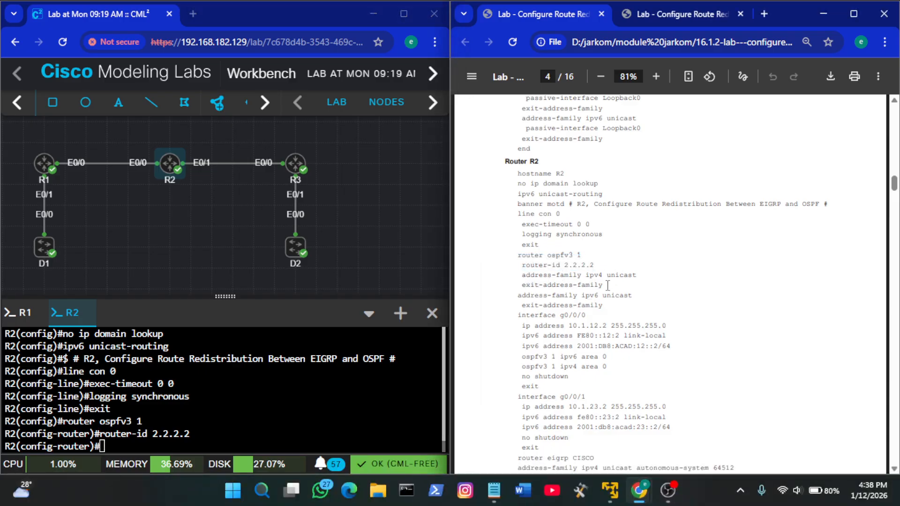
{"action": "left_click_drag", "start_coordinate": [607, 285], "coordinate": [516, 279]}
{"action": "key", "text": "ctrl+c"}
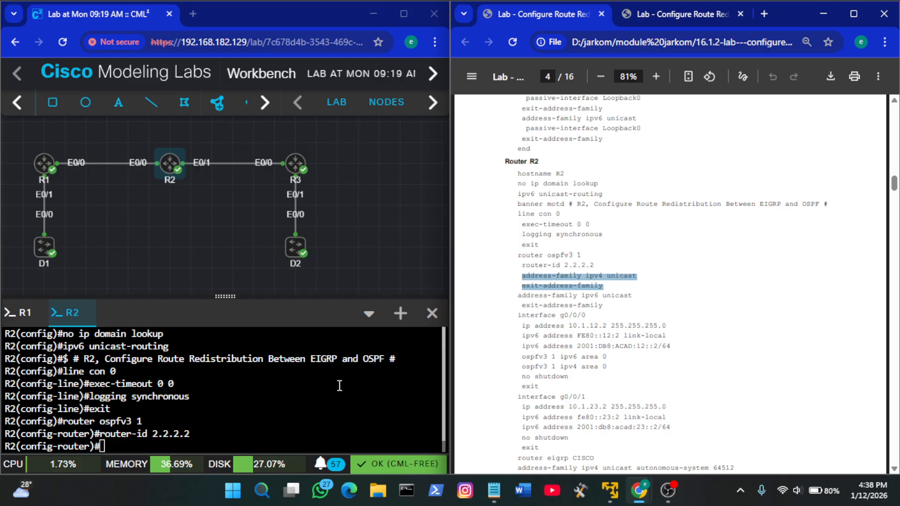
{"action": "right_click", "coordinate": [274, 393]}
{"action": "left_click", "coordinate": [335, 252]}
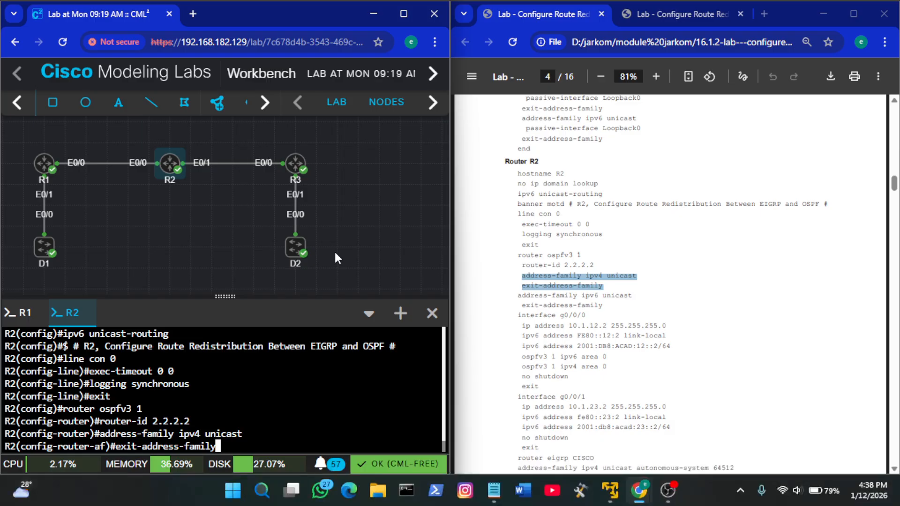
Add the IPv6 unicast address family to R2's OSPFv3 process and exit the address family
{"action": "left_click", "coordinate": [591, 312]}
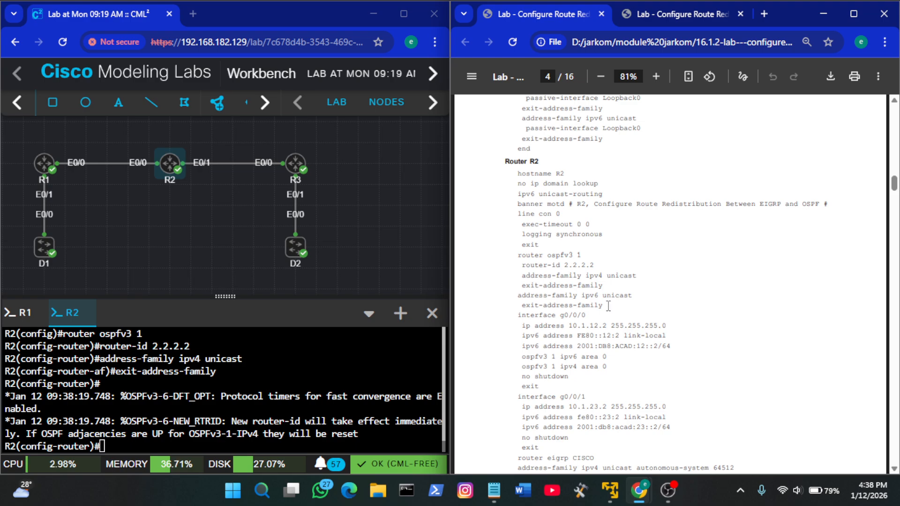
{"action": "left_click_drag", "start_coordinate": [604, 307], "coordinate": [518, 293]}
{"action": "key", "text": "ctrl+c"}
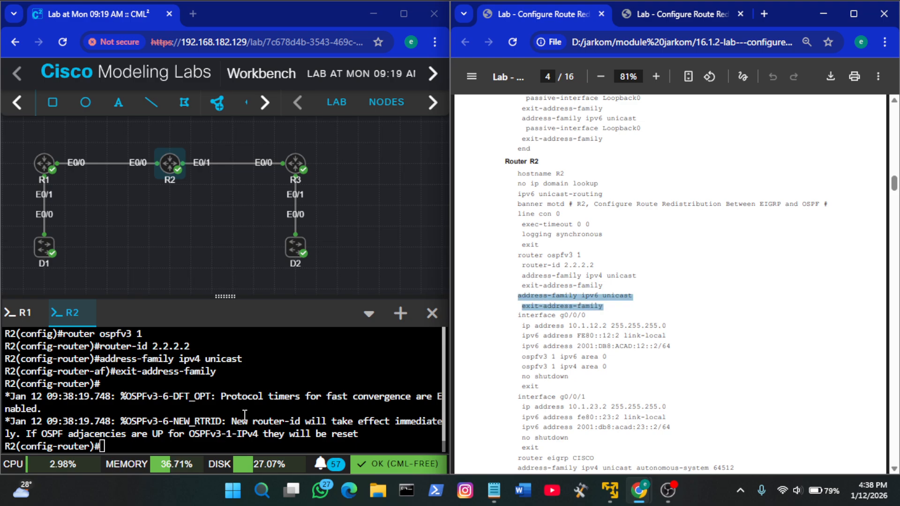
{"action": "right_click", "coordinate": [242, 410]}
{"action": "left_click", "coordinate": [314, 268]}
{"action": "key", "text": "Return"}
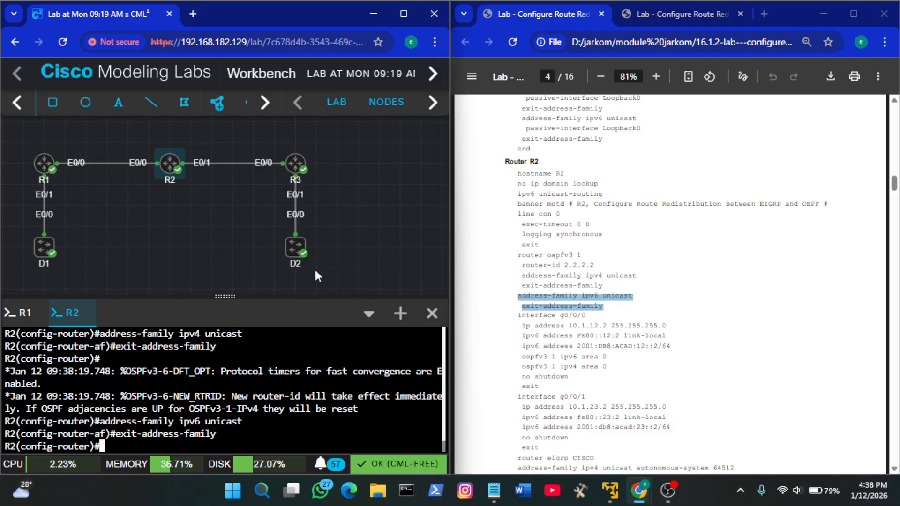
Check the guide's topology diagram, leave R2's OSPFv3 router configuration and enter configuration of interface e0/0
{"action": "left_click", "coordinate": [532, 319]}
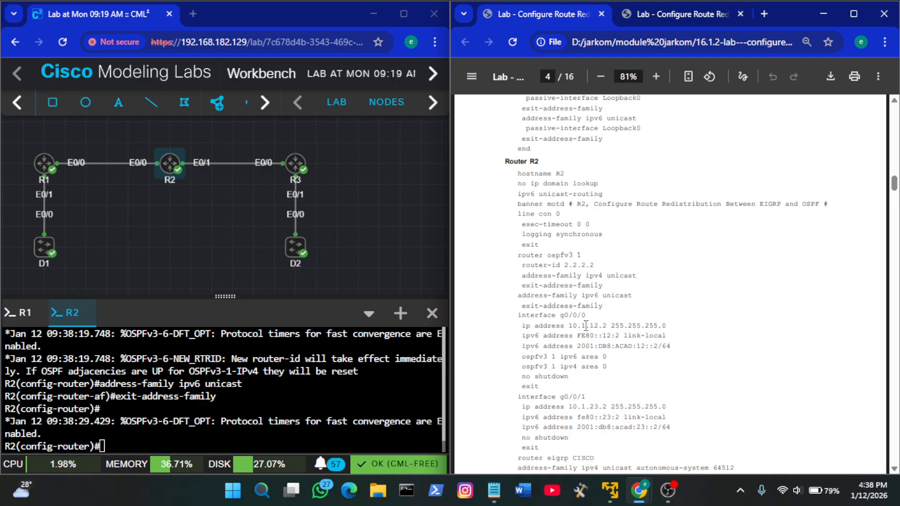
{"action": "left_click", "coordinate": [668, 13]}
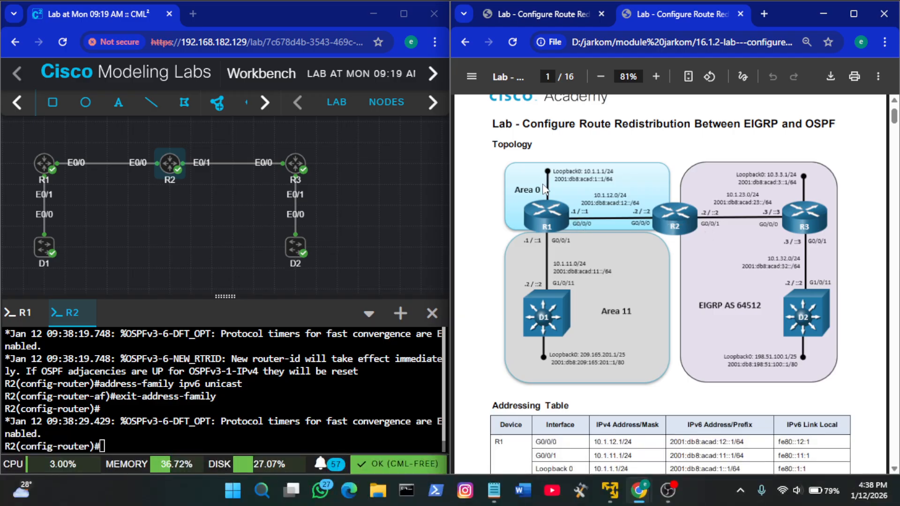
{"action": "left_click", "coordinate": [541, 13]}
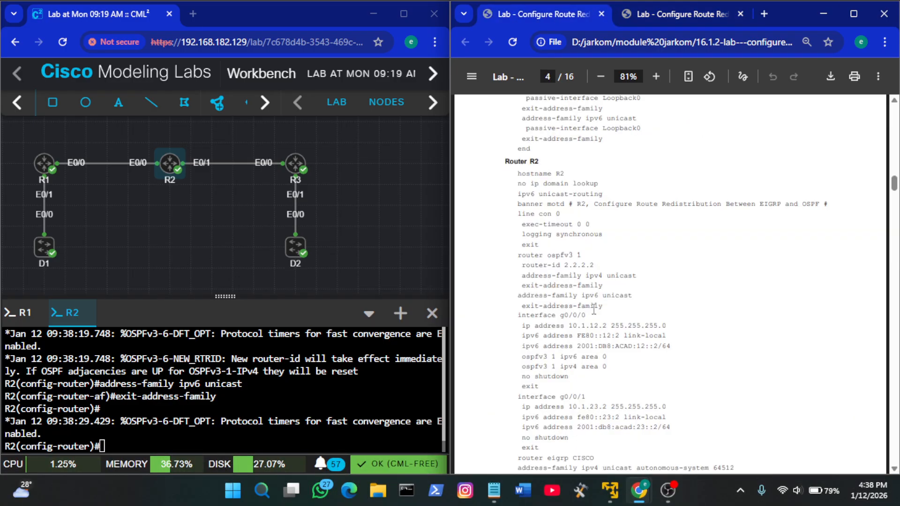
{"action": "left_click", "coordinate": [352, 381]}
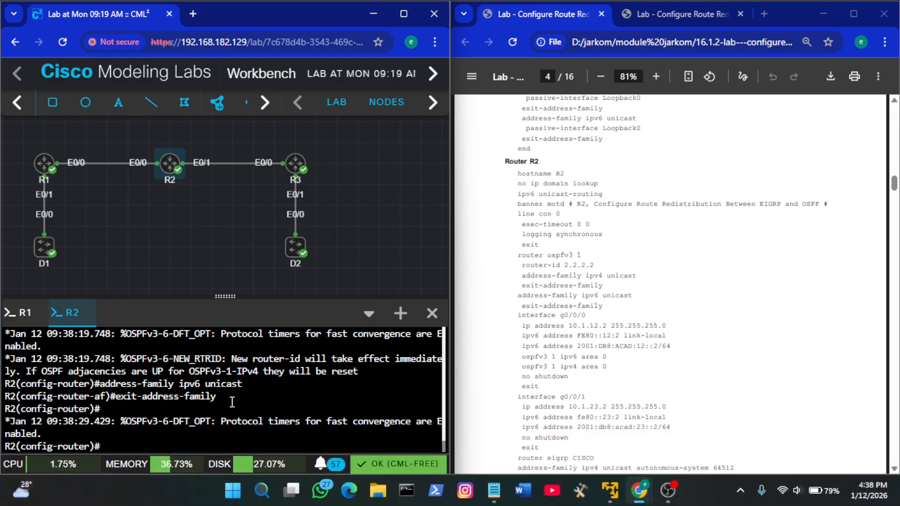
{"action": "scroll", "coordinate": [232, 403], "scroll_direction": "up", "scroll_amount": 2}
{"action": "scroll", "coordinate": [232, 402], "scroll_direction": "down", "scroll_amount": 2}
{"action": "type", "text": "exit"}
{"action": "key", "text": "Return"}
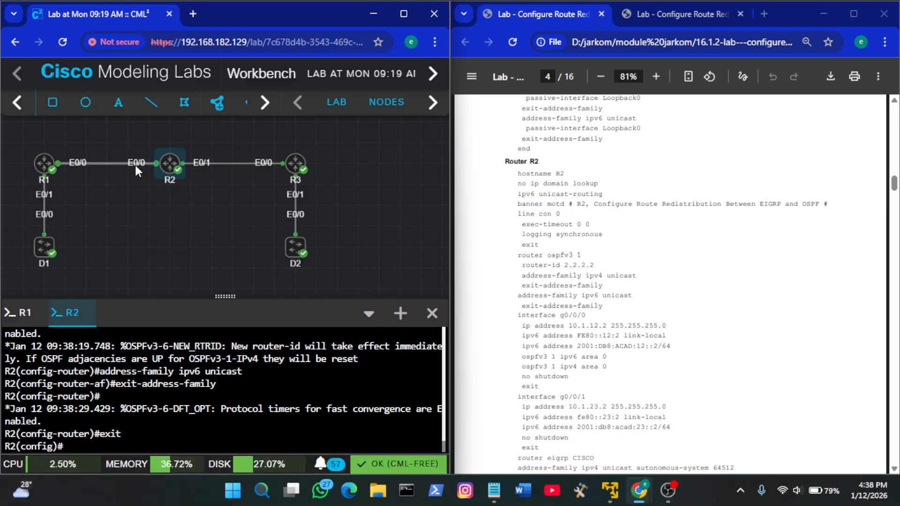
{"action": "type", "text": "int"}
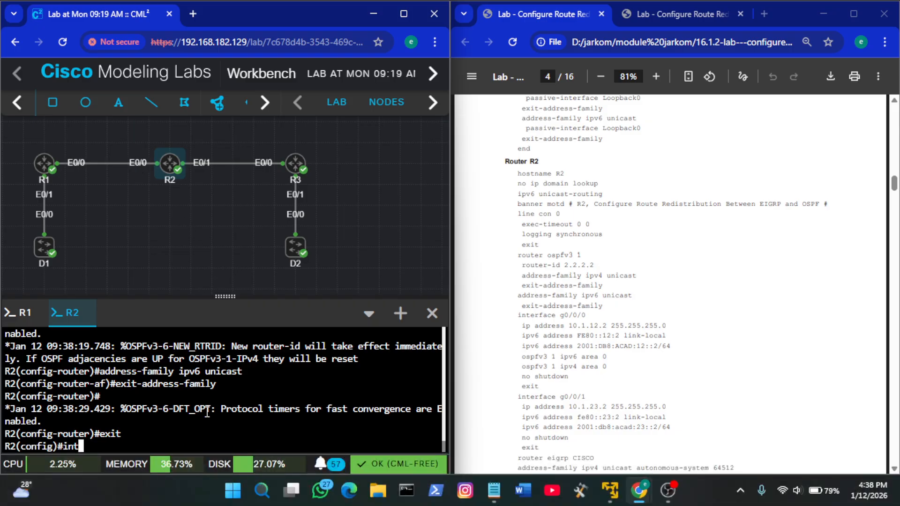
{"action": "type", "text": " e0/0"}
{"action": "key", "text": "Return"}
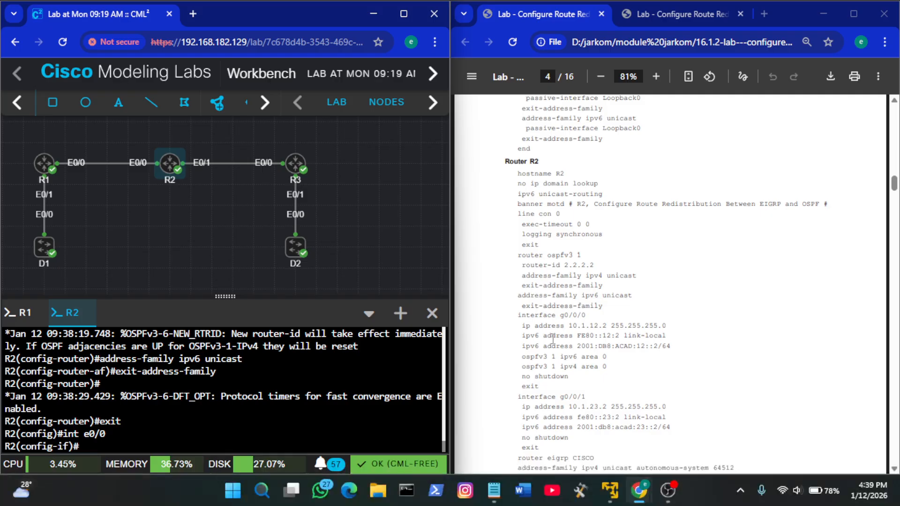
Address R2's e0/0 with 10.1.12.2 255.255.255.0, FE80::12:2 link-local and 2001:DB8:ACAD:12::2/64, join OSPFv3 1 area 0 for IPv6 and IPv4, enable it and exit
{"action": "scroll", "coordinate": [587, 345], "scroll_direction": "down", "scroll_amount": 1}
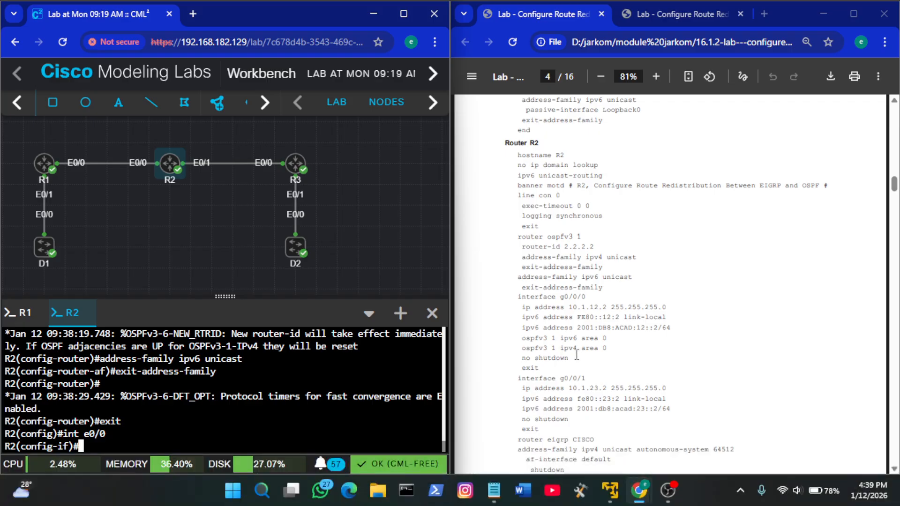
{"action": "left_click_drag", "start_coordinate": [546, 368], "coordinate": [521, 311]}
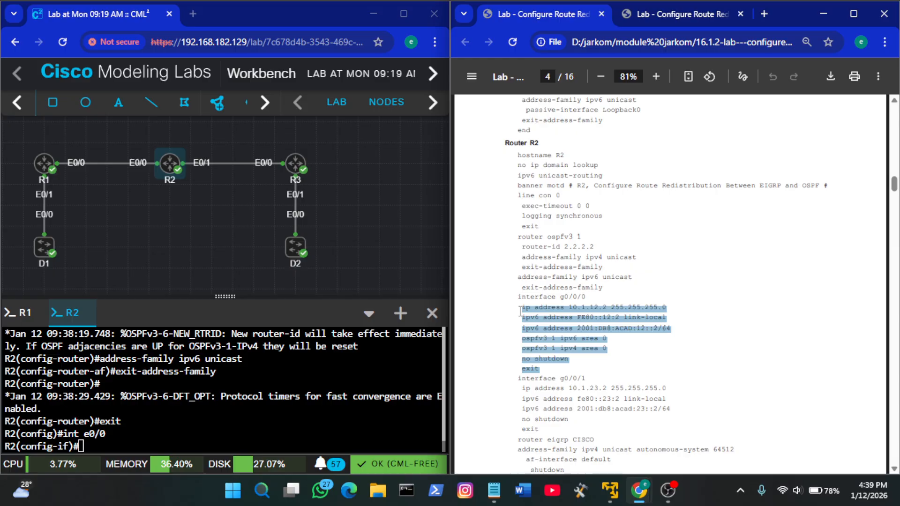
{"action": "right_click", "coordinate": [284, 389]}
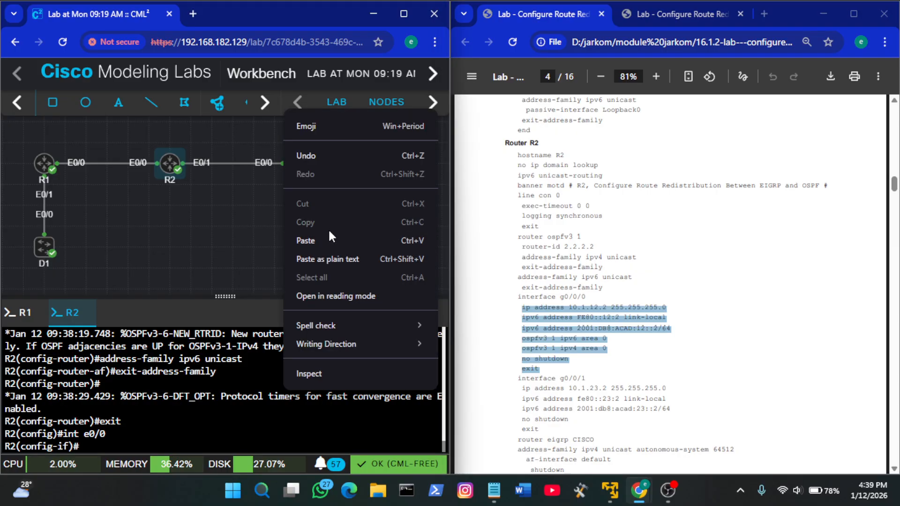
{"action": "left_click", "coordinate": [343, 241]}
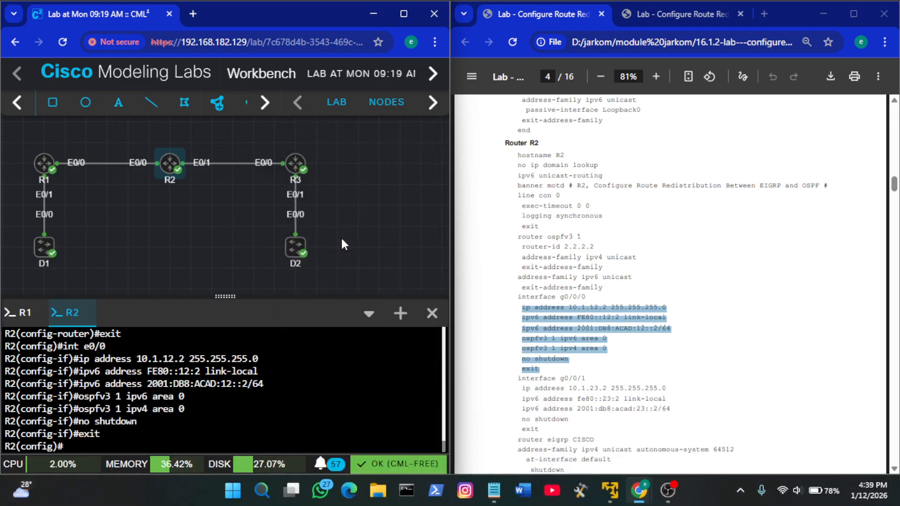
Configure R2's e0/1 with 10.1.23.2 255.255.255.0, fe80::23:2 link-local and 2001:db8:acad:23::2/64, enable the interface and exit
{"action": "left_click", "coordinate": [635, 299]}
{"action": "scroll", "coordinate": [635, 299], "scroll_direction": "down", "scroll_amount": 1}
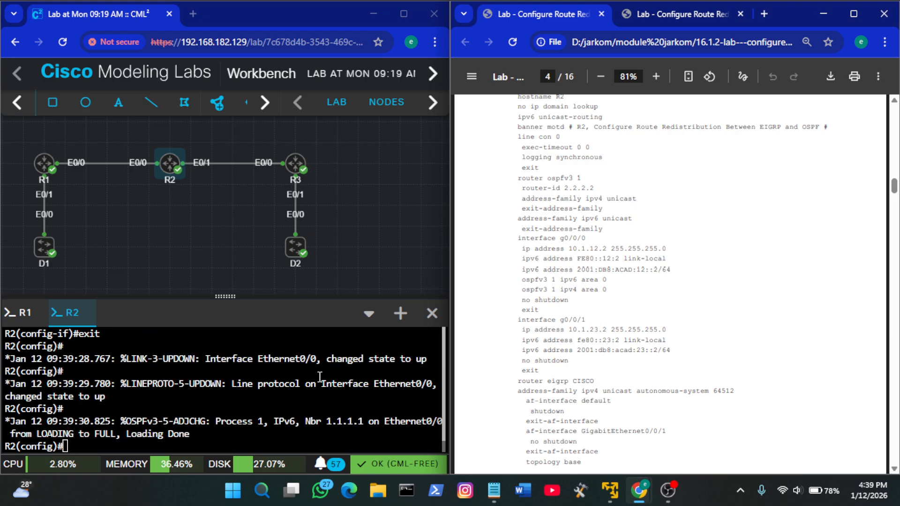
{"action": "left_click", "coordinate": [320, 376]}
{"action": "type", "text": "in"}
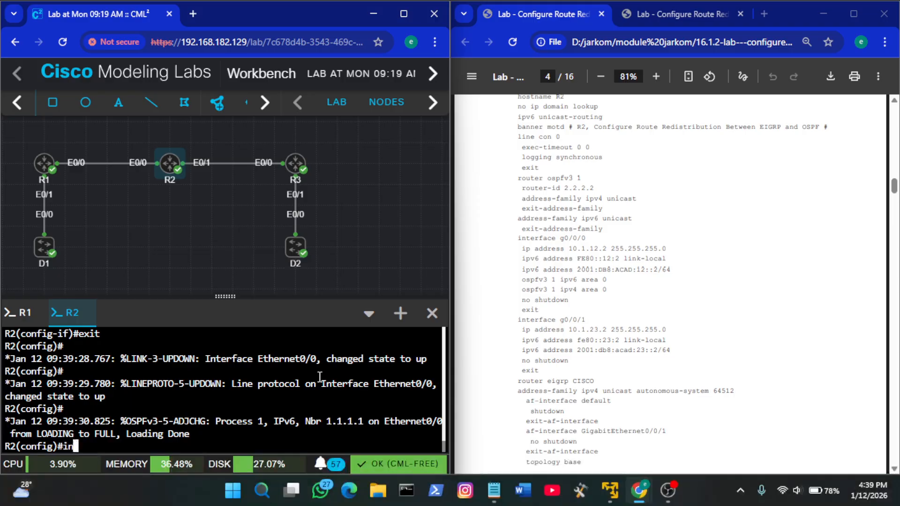
{"action": "type", "text": "t e0/1"}
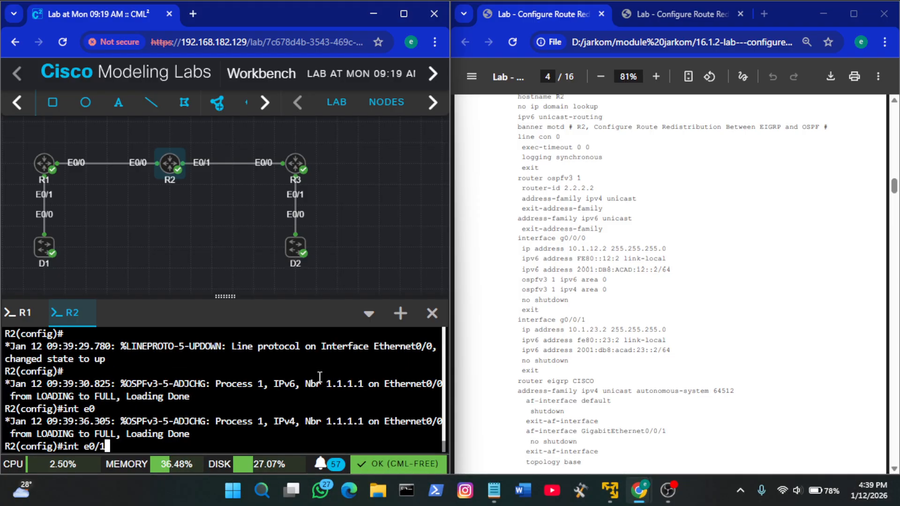
{"action": "key", "text": "Return"}
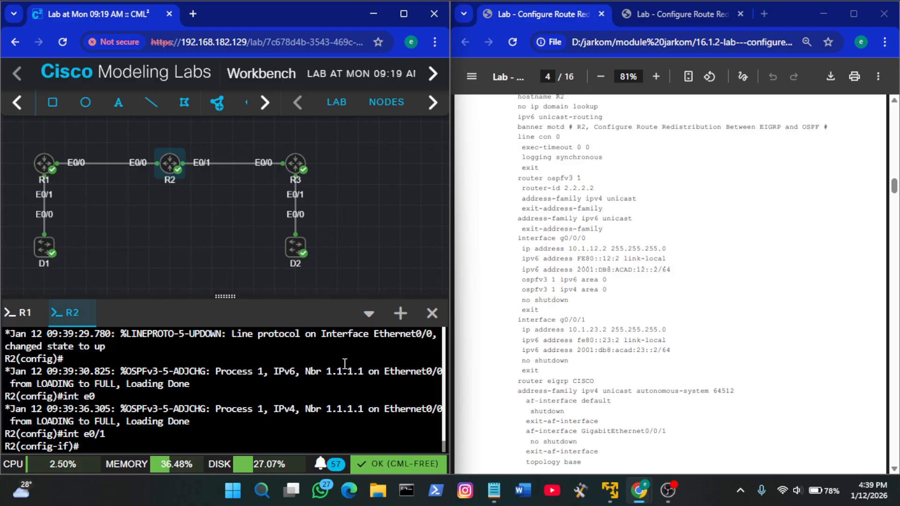
{"action": "left_click", "coordinate": [603, 327]}
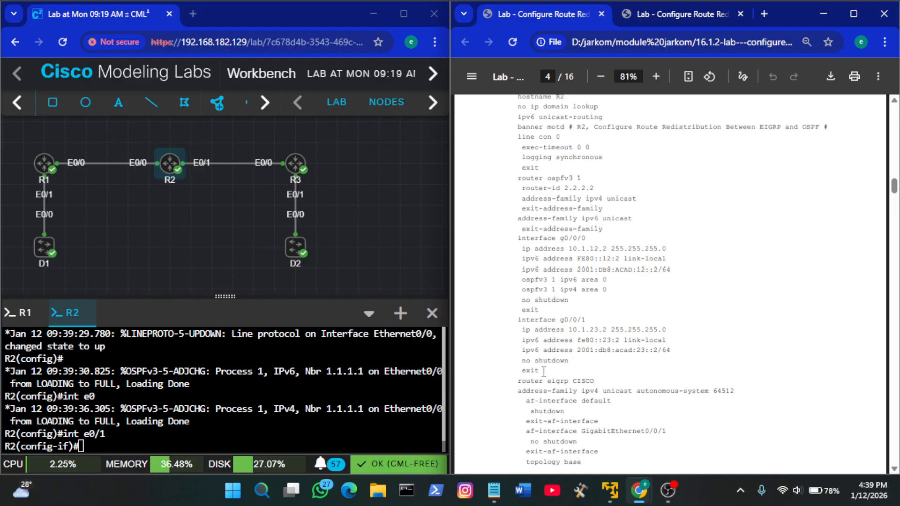
{"action": "left_click_drag", "start_coordinate": [542, 372], "coordinate": [525, 327]}
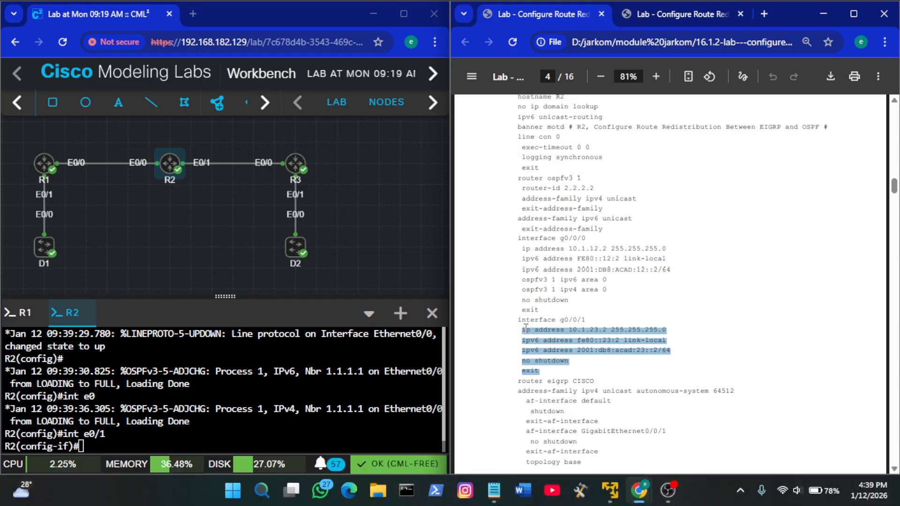
{"action": "right_click", "coordinate": [270, 416]}
{"action": "left_click", "coordinate": [339, 268]}
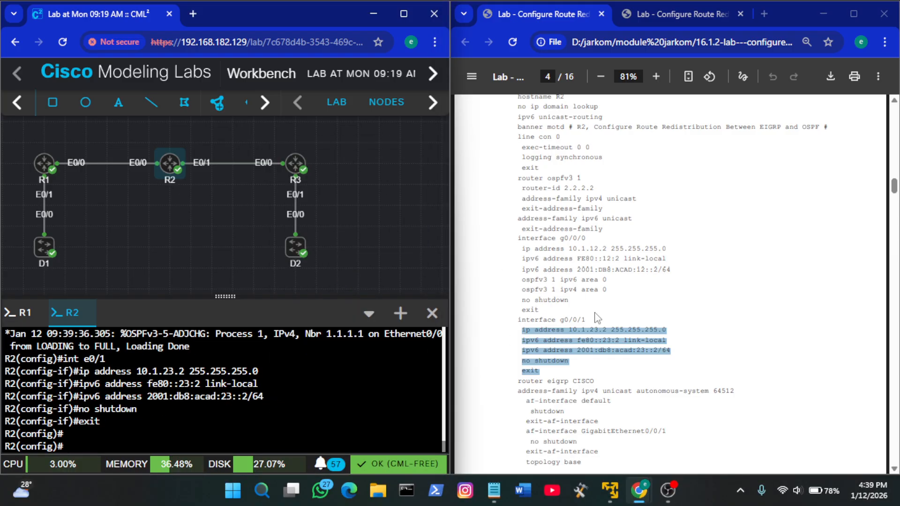
Start the named EIGRP process CISCO on R2 with the guide's router command
{"action": "scroll", "coordinate": [596, 317], "scroll_direction": "down", "scroll_amount": 2}
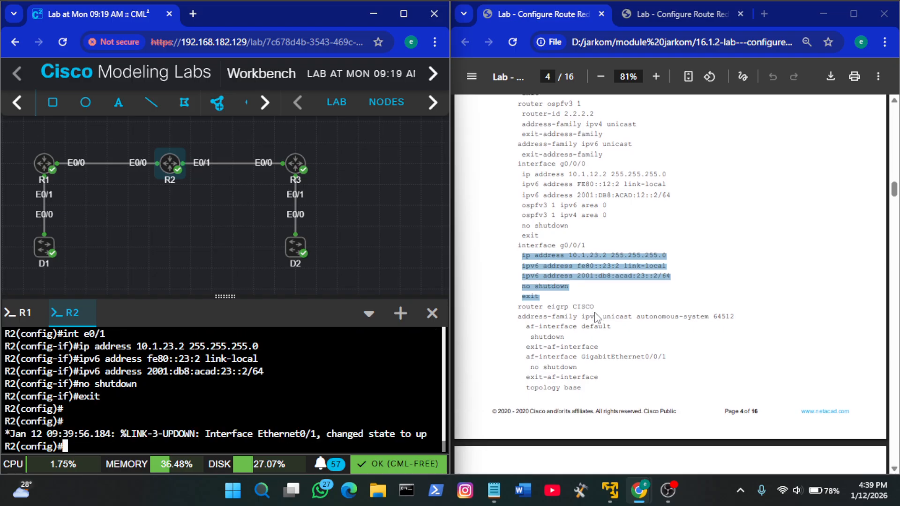
{"action": "left_click", "coordinate": [596, 317]}
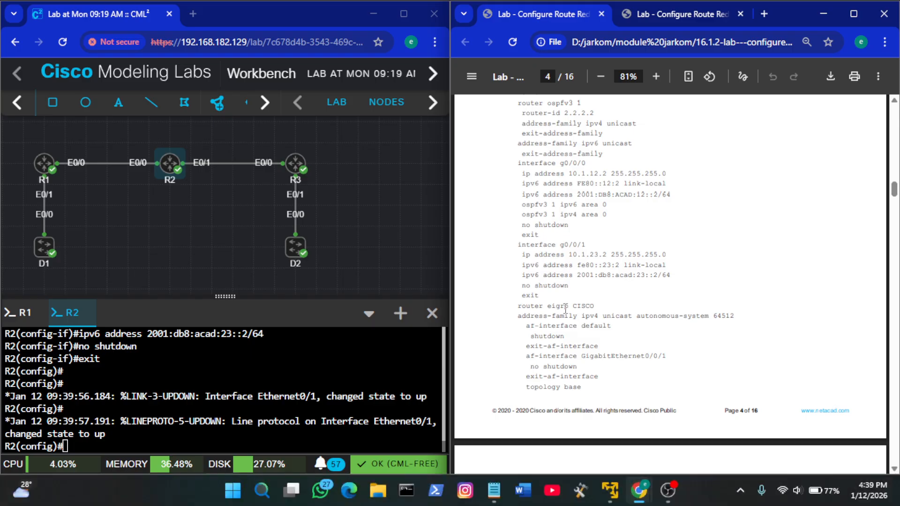
{"action": "left_click_drag", "start_coordinate": [594, 306], "coordinate": [517, 308]}
{"action": "left_click", "coordinate": [603, 310]}
{"action": "left_click_drag", "start_coordinate": [595, 306], "coordinate": [518, 307]}
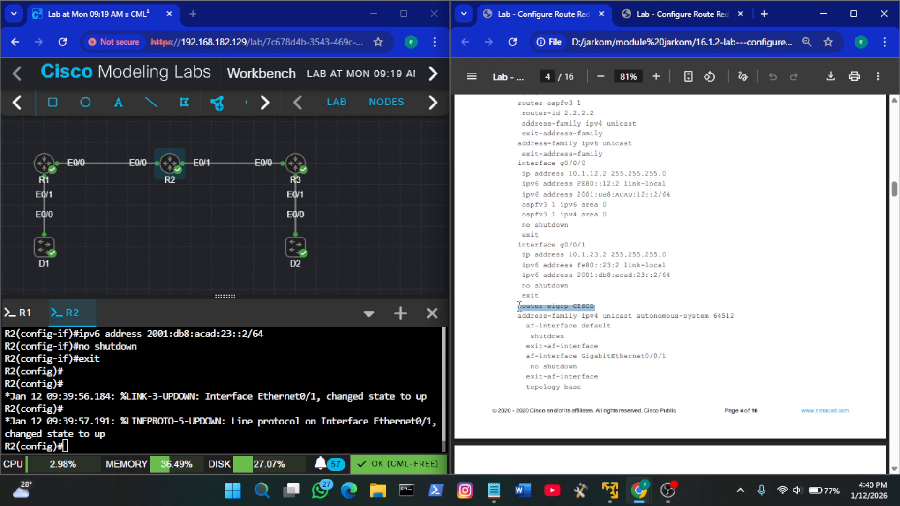
{"action": "right_click", "coordinate": [247, 401]}
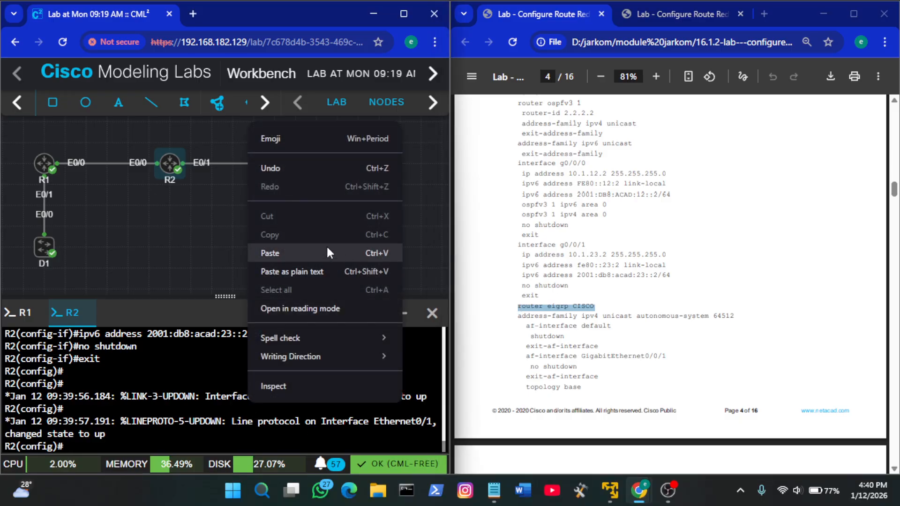
{"action": "left_click", "coordinate": [307, 305]}
{"action": "key", "text": "Return"}
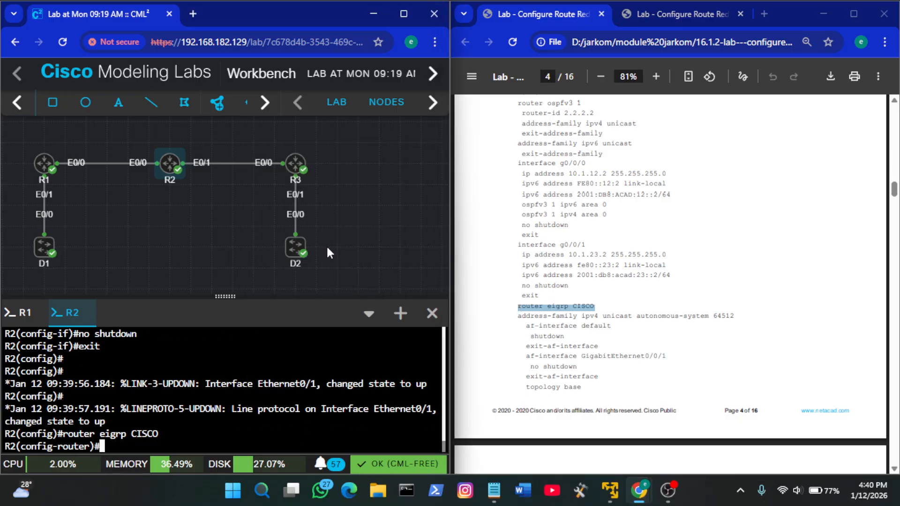
Add the IPv4 unicast address family with autonomous system 64512 to R2's EIGRP process
{"action": "left_click", "coordinate": [649, 297]}
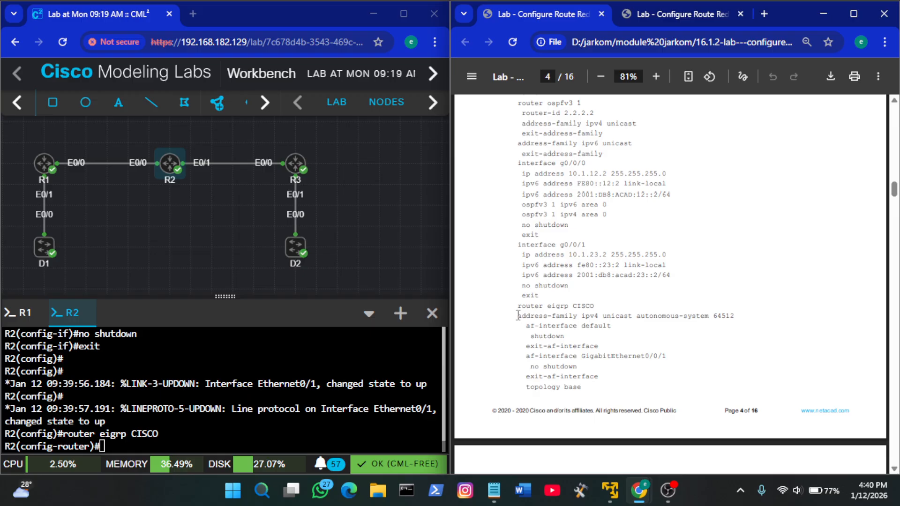
{"action": "left_click_drag", "start_coordinate": [518, 316], "coordinate": [745, 325]}
{"action": "key", "text": "ctrl+c"}
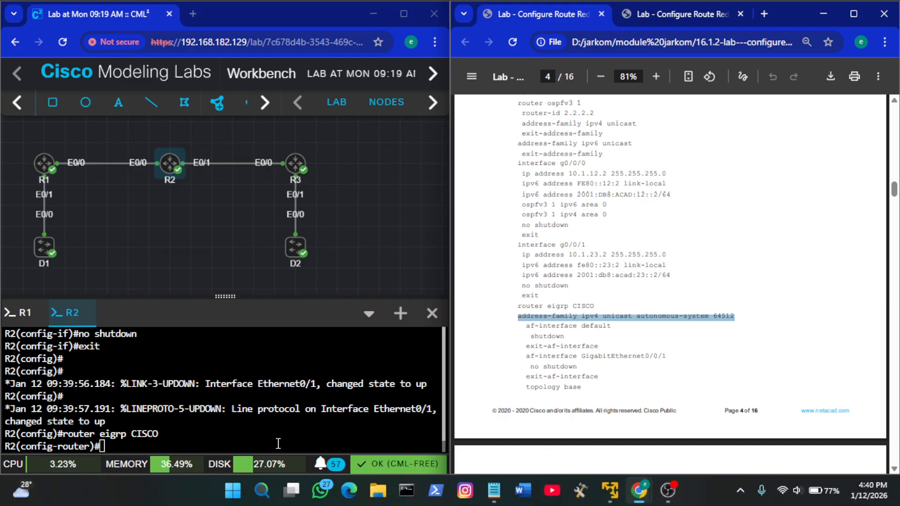
{"action": "right_click", "coordinate": [257, 413]}
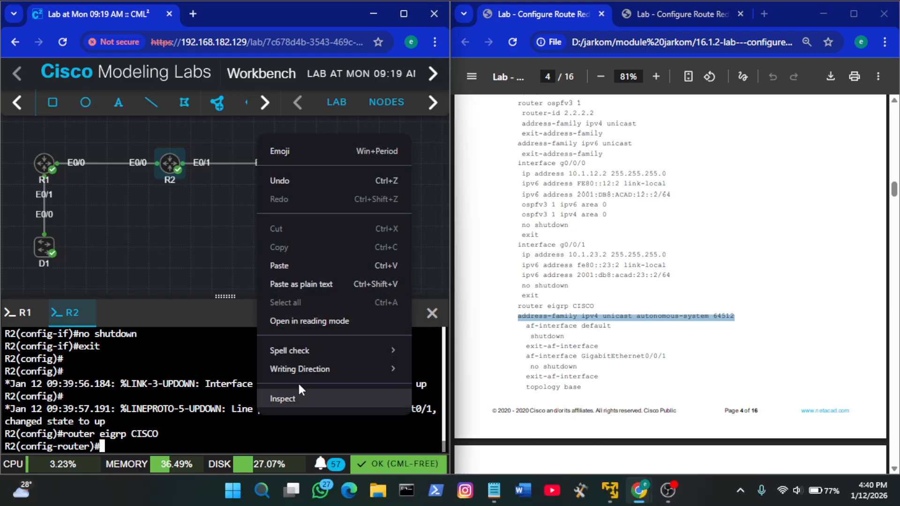
{"action": "left_click", "coordinate": [320, 270]}
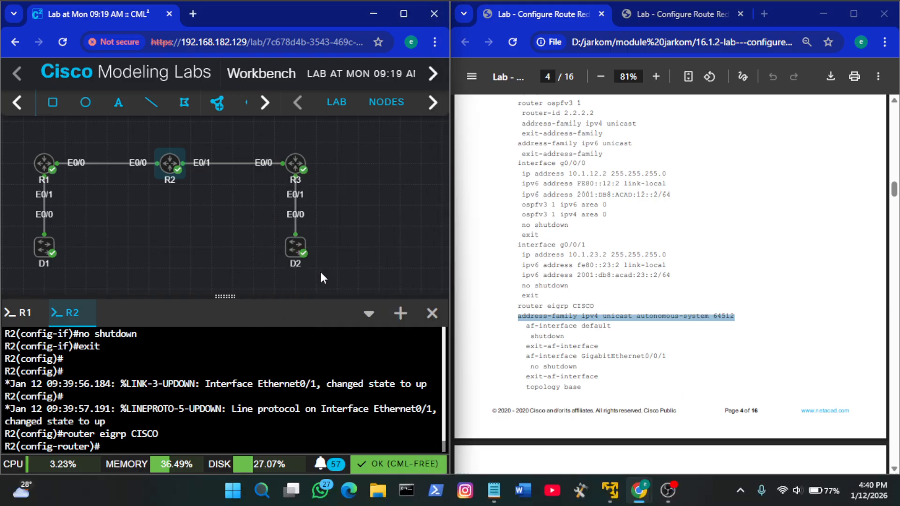
Shut down af-interface default in R2's EIGRP IPv4 address family and exit the af-interface configuration
{"action": "left_click", "coordinate": [722, 357]}
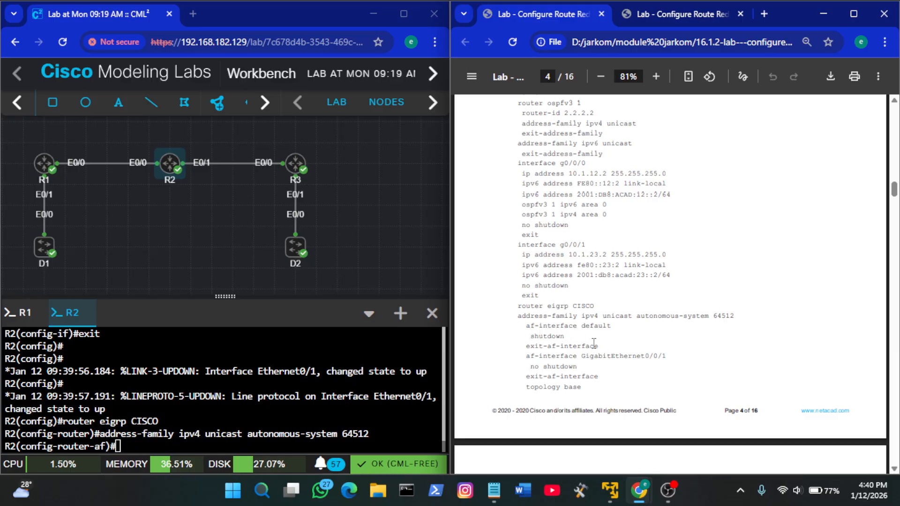
{"action": "left_click_drag", "start_coordinate": [600, 346], "coordinate": [514, 330]}
{"action": "key", "text": "ctrl+c"}
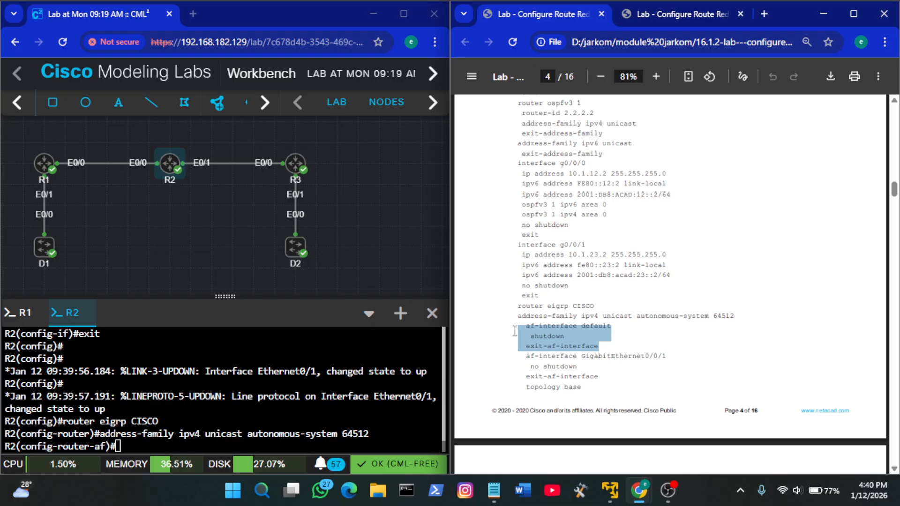
{"action": "right_click", "coordinate": [298, 378]}
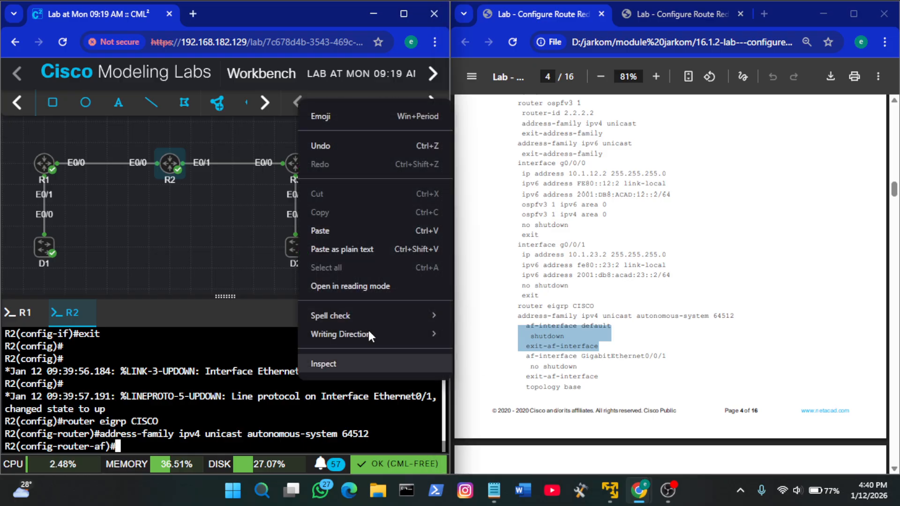
{"action": "left_click", "coordinate": [355, 226]}
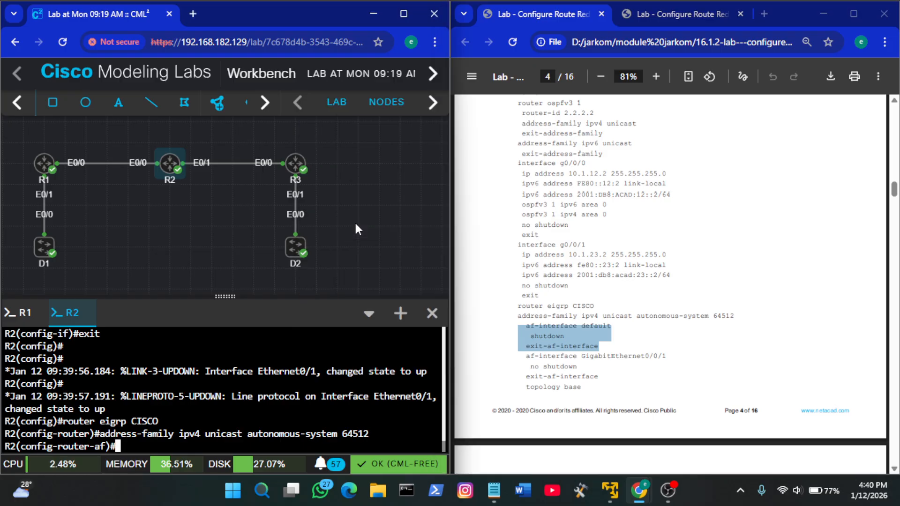
Adapt the guide's af-interface GigabitEthernet0/0/1 command on R2 and try to run it with the interface name eo/1
{"action": "left_click", "coordinate": [649, 310]}
{"action": "scroll", "coordinate": [651, 311], "scroll_direction": "down", "scroll_amount": 1}
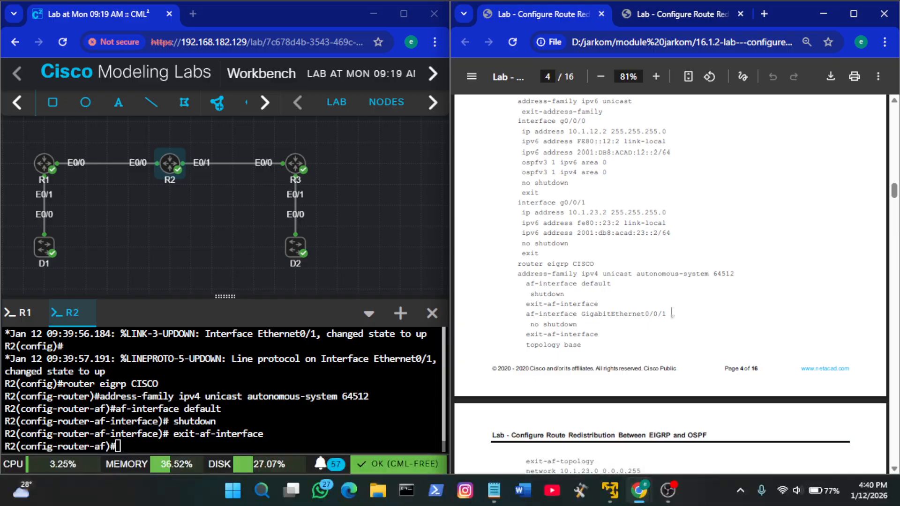
{"action": "left_click_drag", "start_coordinate": [670, 315], "coordinate": [526, 310]}
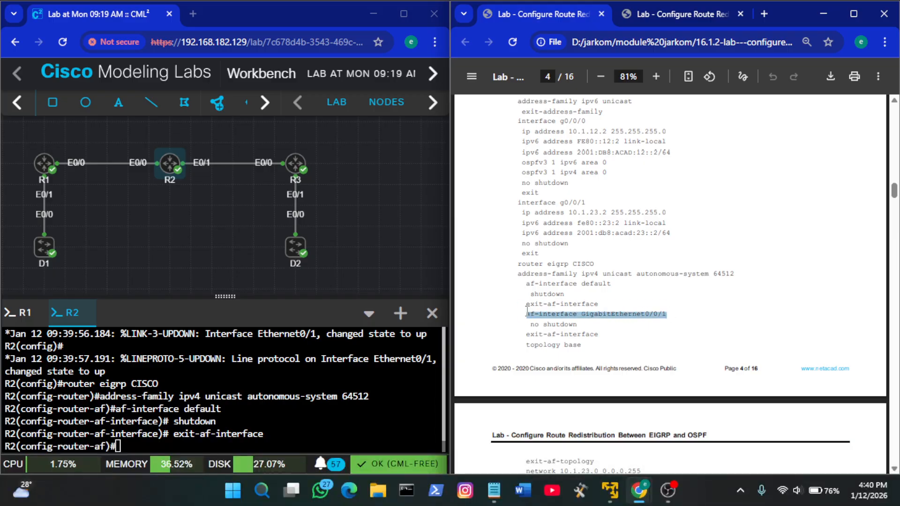
{"action": "right_click", "coordinate": [271, 404]}
{"action": "left_click", "coordinate": [318, 254]}
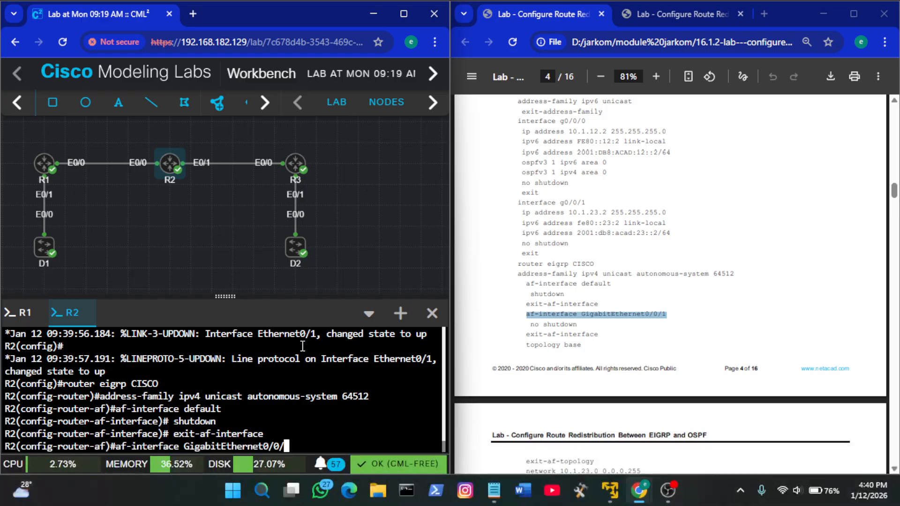
{"action": "key", "text": "BackSpace"}
{"action": "key", "text": "BackSpace"}
{"action": "key", "text": "BackSpace"}
{"action": "key", "text": "BackSpace"}
{"action": "key", "text": "BackSpace"}
{"action": "key", "text": "BackSpace"}
{"action": "key", "text": "BackSpace"}
{"action": "key", "text": "BackSpace"}
{"action": "key", "text": "BackSpace"}
{"action": "key", "text": "BackSpace"}
{"action": "key", "text": "BackSpace"}
{"action": "key", "text": "BackSpace"}
{"action": "key", "text": "BackSpace"}
{"action": "key", "text": "BackSpace"}
{"action": "key", "text": "BackSpace"}
{"action": "key", "text": "BackSpace"}
{"action": "key", "text": "BackSpace"}
{"action": "key", "text": "BackSpace"}
{"action": "key", "text": "BackSpace"}
{"action": "key", "text": "BackSpace"}
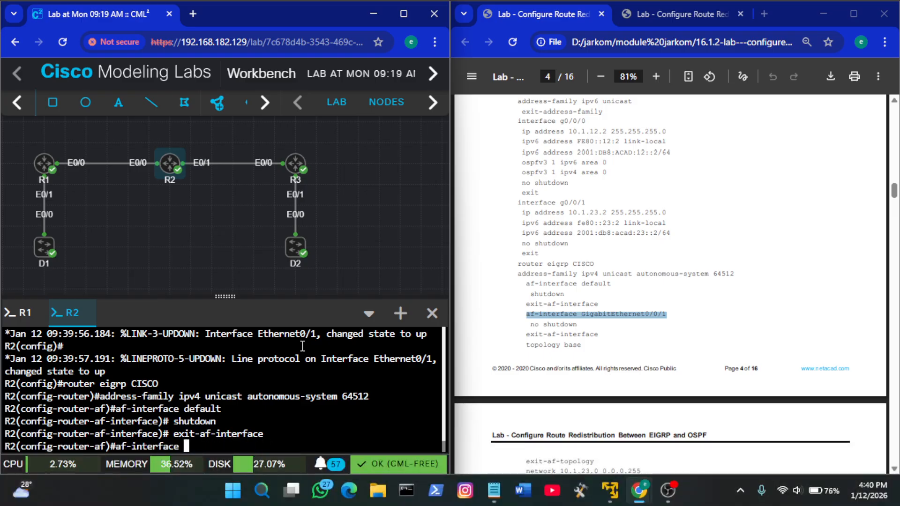
{"action": "type", "text": "eo/1"}
{"action": "key", "text": "Return"}
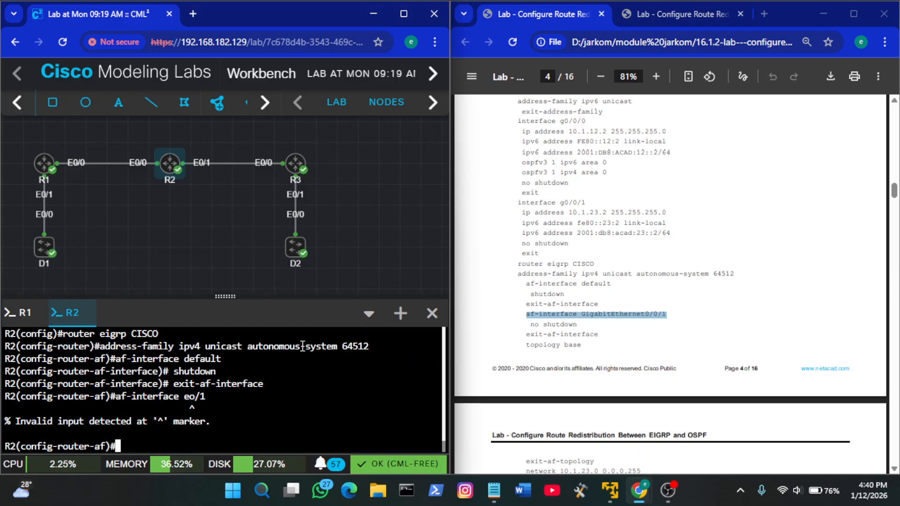
Correct the af-interface command's interface name to e0/1 and run it in R2's EIGRP IPv4 address family
{"action": "key", "text": "Up"}
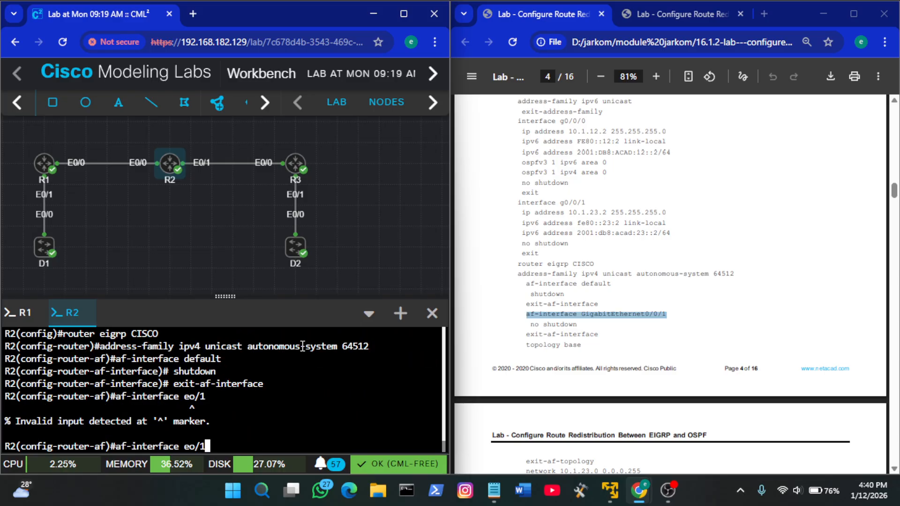
{"action": "key", "text": "Left"}
{"action": "key", "text": "Left"}
{"action": "key", "text": "BackSpace"}
{"action": "type", "text": "0"}
{"action": "key", "text": "Return"}
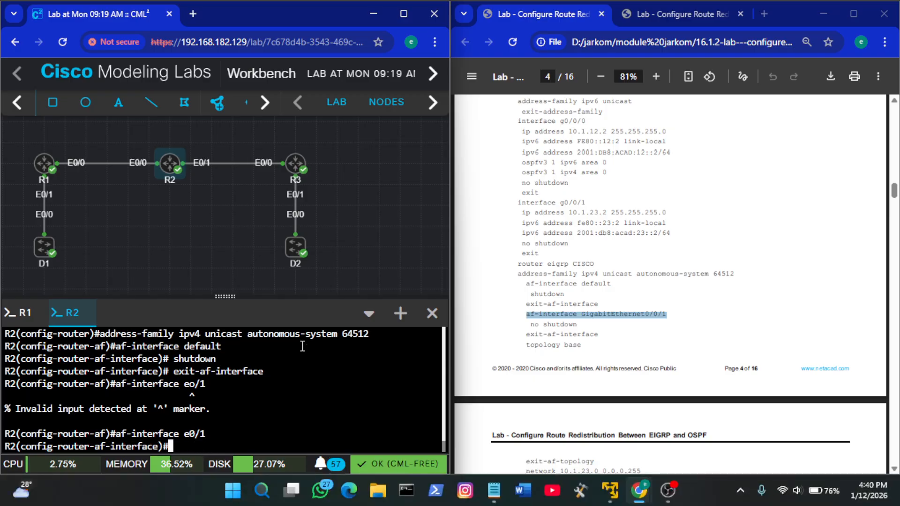
Try to apply the guide's no shutdown command to R2's af-interface e0/1 and exit the af-interface configuration
{"action": "left_click", "coordinate": [600, 333]}
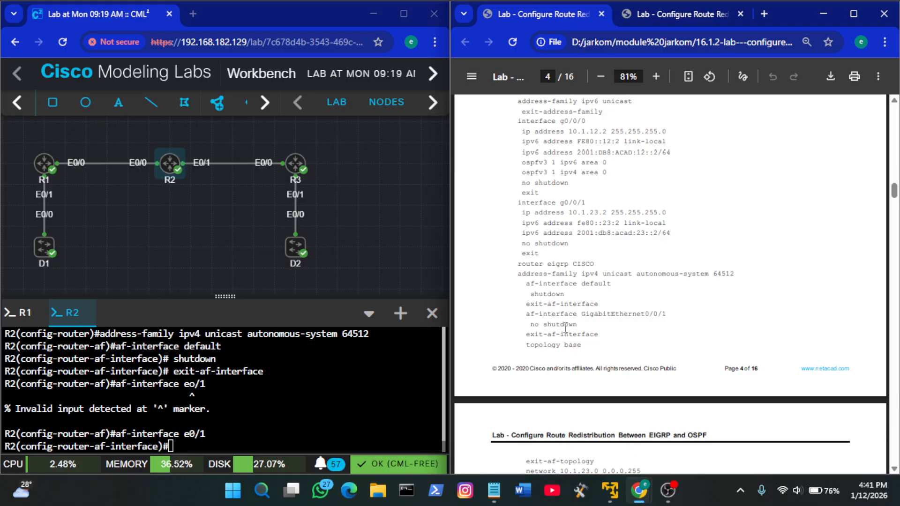
{"action": "left_click_drag", "start_coordinate": [602, 335], "coordinate": [554, 323]}
{"action": "key", "text": "ctrl+c"}
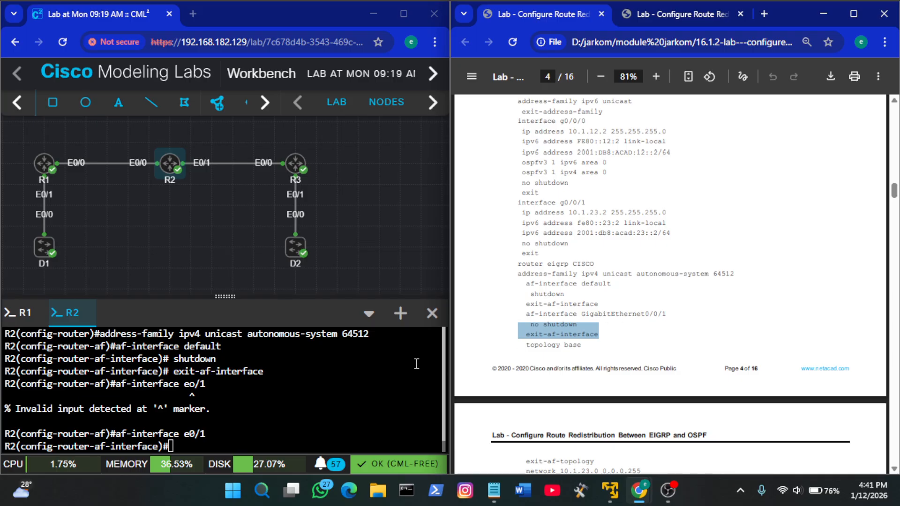
{"action": "right_click", "coordinate": [338, 362]}
{"action": "left_click", "coordinate": [379, 209]}
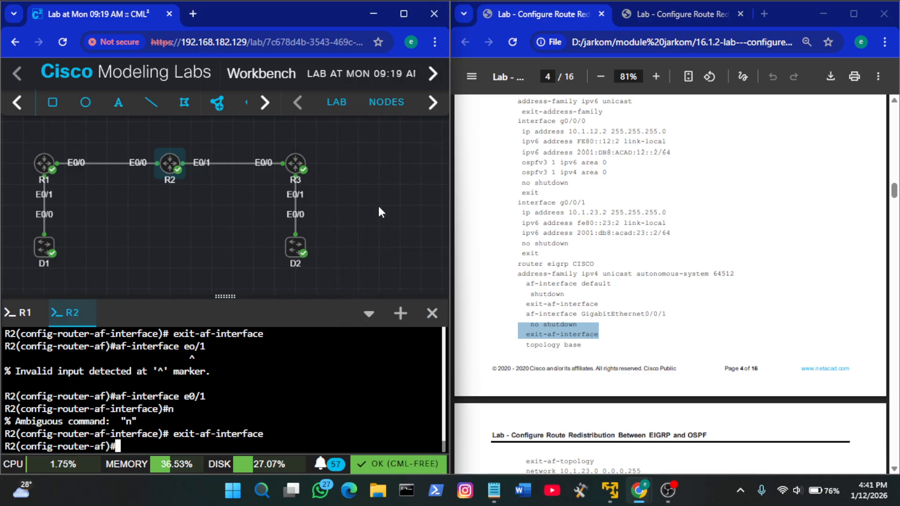
{"action": "scroll", "coordinate": [647, 315], "scroll_direction": "down", "scroll_amount": 1}
{"action": "scroll", "coordinate": [646, 314], "scroll_direction": "down", "scroll_amount": 1}
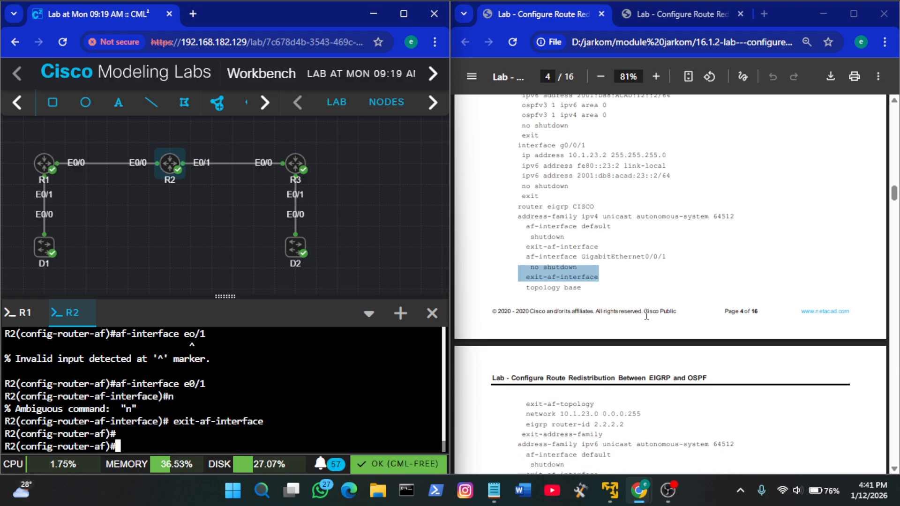
Re-enter the af-interface e0/1 configuration in R2's EIGRP IPv4 address family
{"action": "scroll", "coordinate": [646, 316], "scroll_direction": "up", "scroll_amount": 1}
{"action": "left_click", "coordinate": [608, 320]}
{"action": "left_click", "coordinate": [433, 399]}
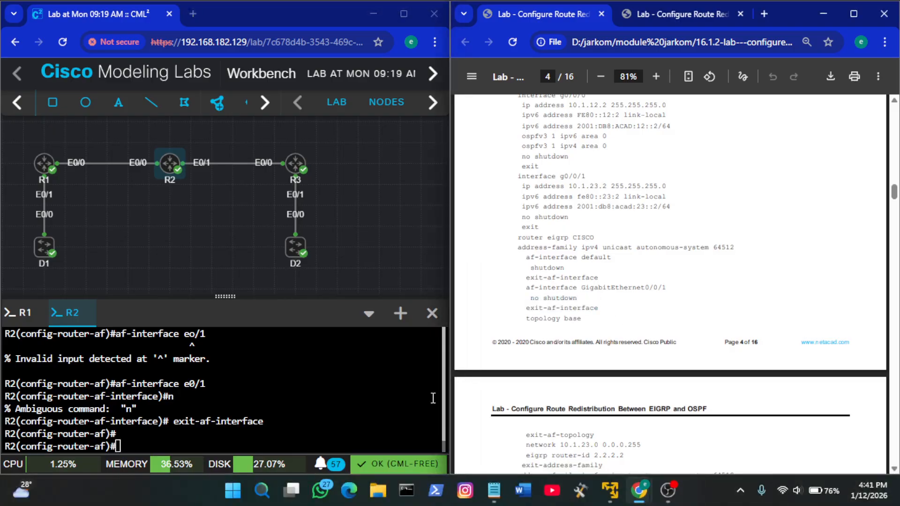
{"action": "left_click", "coordinate": [368, 392]}
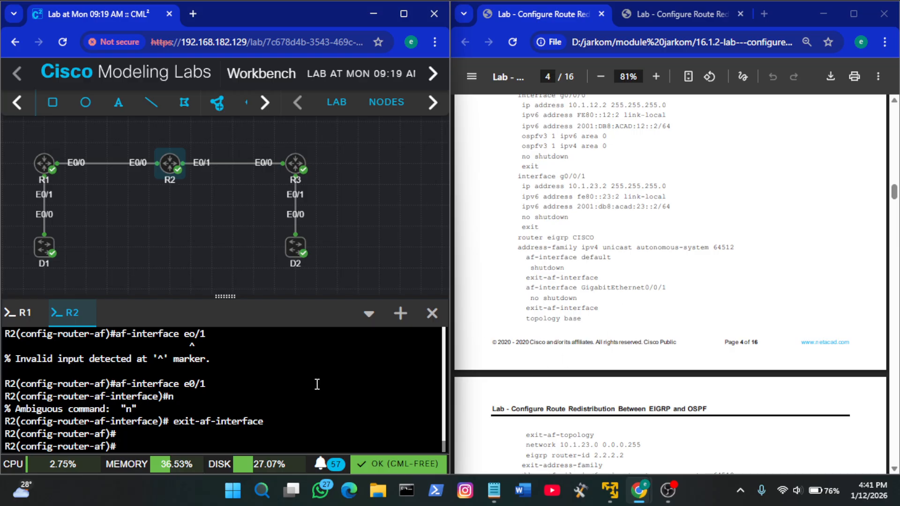
{"action": "type", "text": "n"}
{"action": "key", "text": "Up"}
{"action": "key", "text": "Up"}
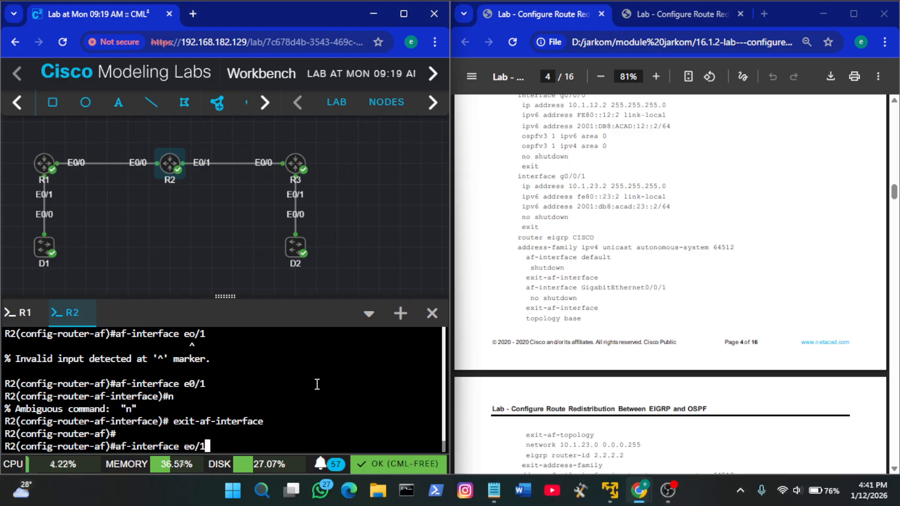
{"action": "key", "text": "Return"}
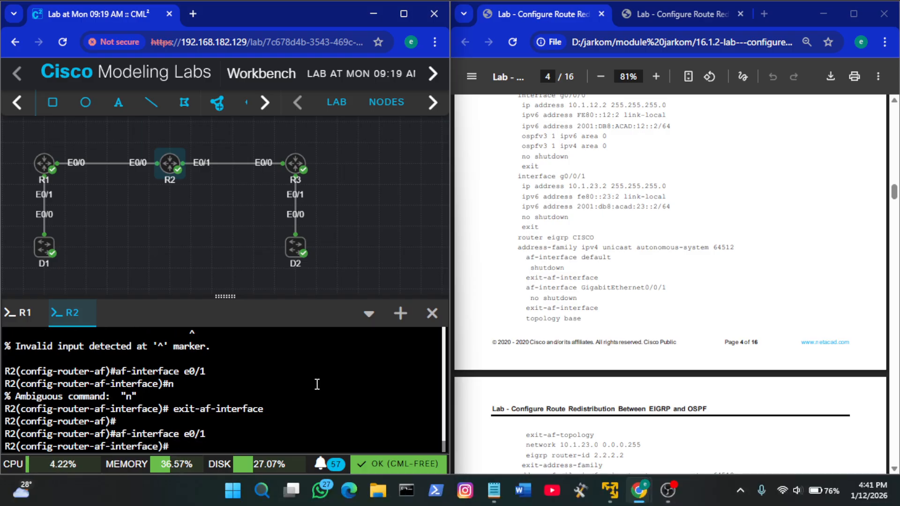
Apply no shutdown to R2's af-interface e0/1 and leave it with exit-af-interface
{"action": "type", "text": "no sh"}
{"action": "key", "text": "Tab"}
{"action": "key", "text": "Return"}
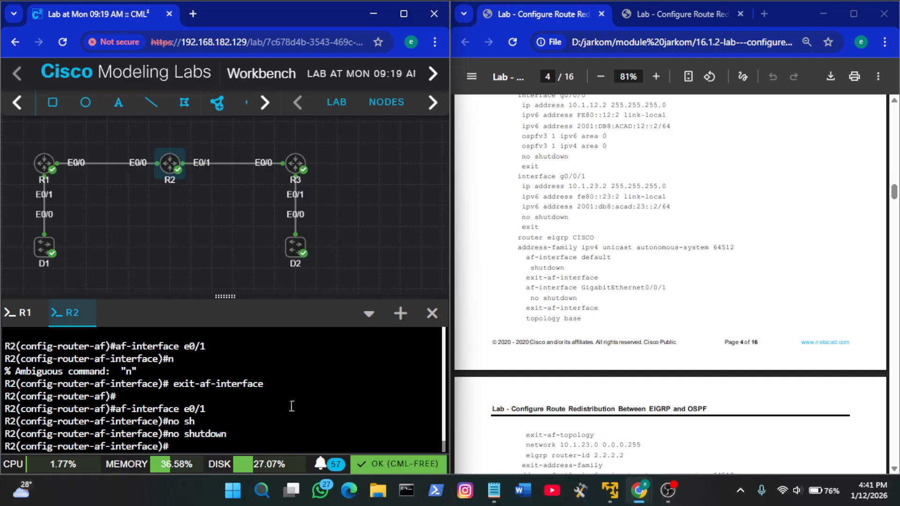
{"action": "key", "text": "Up"}
{"action": "key", "text": "Up"}
{"action": "key", "text": "Up"}
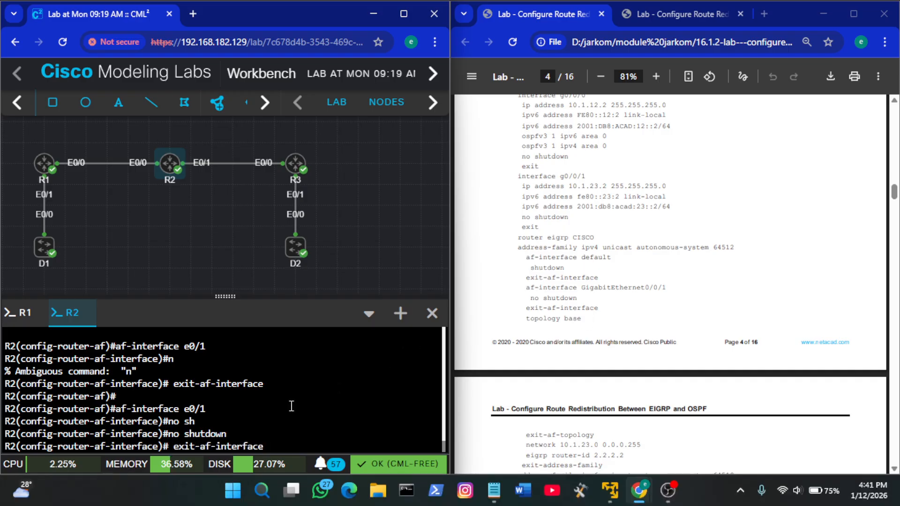
{"action": "key", "text": "Return"}
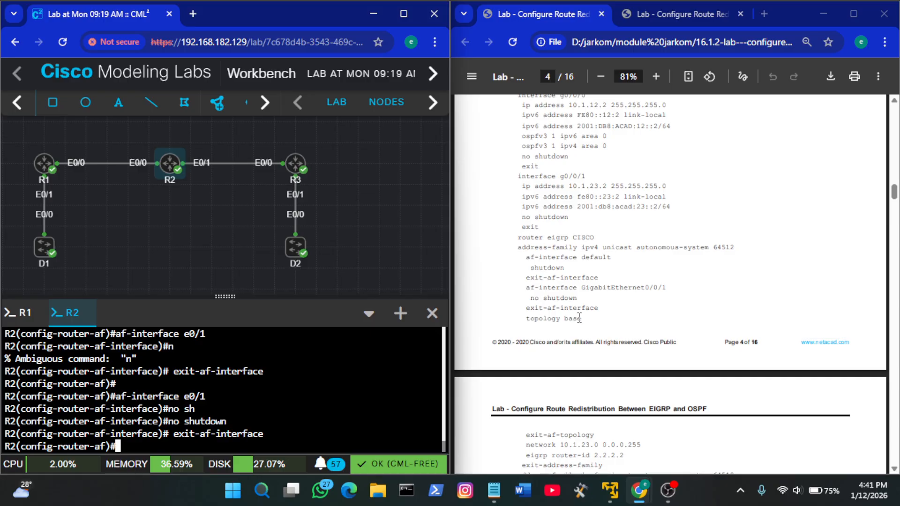
Run the guide's topology base command in R2's EIGRP IPv4 address family and leave it with exit-af-topology
{"action": "left_click_drag", "start_coordinate": [584, 319], "coordinate": [528, 320]}
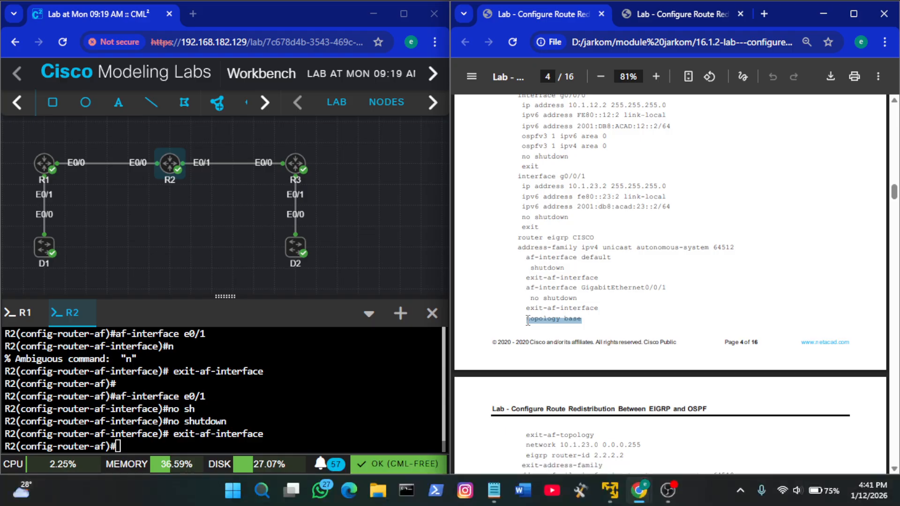
{"action": "right_click", "coordinate": [298, 359]}
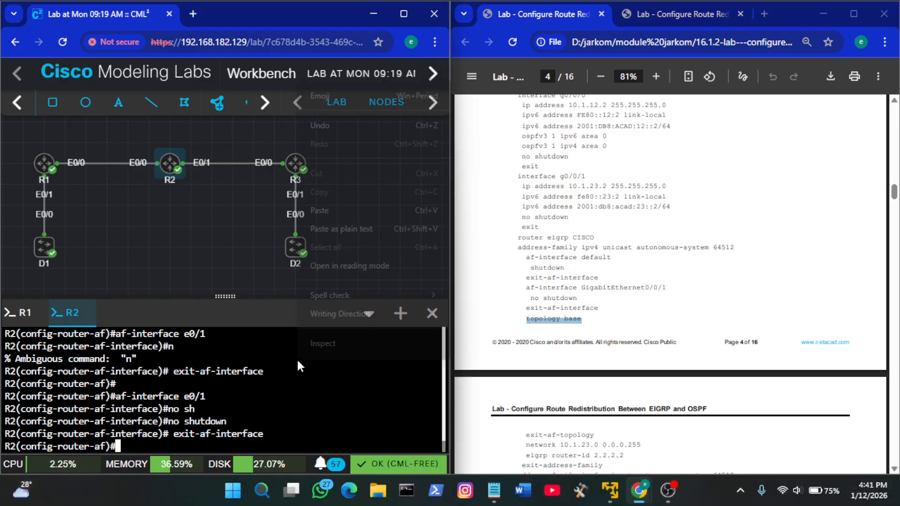
{"action": "left_click", "coordinate": [373, 207]}
{"action": "key", "text": "Return"}
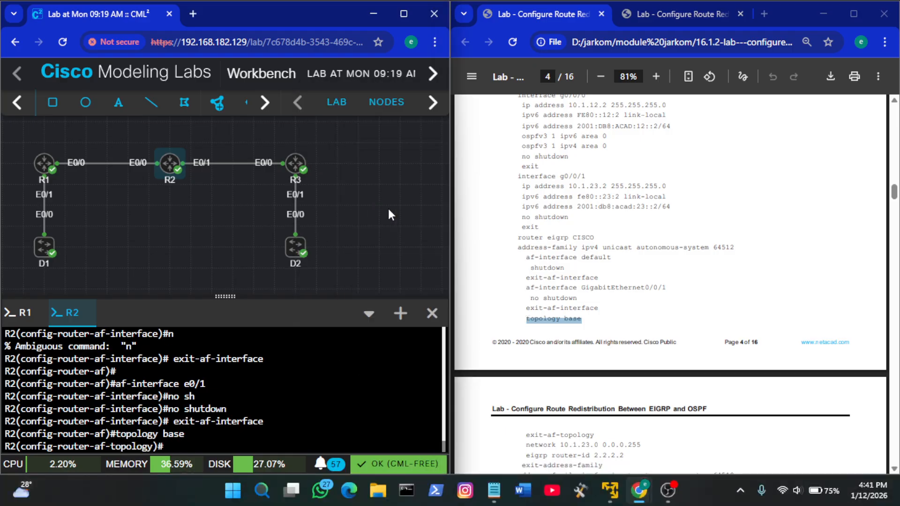
{"action": "scroll", "coordinate": [656, 324], "scroll_direction": "down", "scroll_amount": 2}
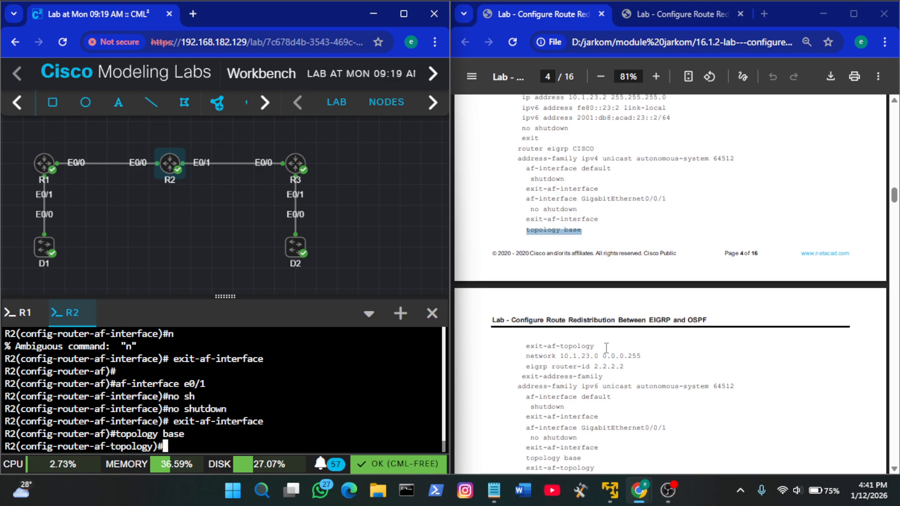
{"action": "left_click_drag", "start_coordinate": [595, 346], "coordinate": [530, 349]}
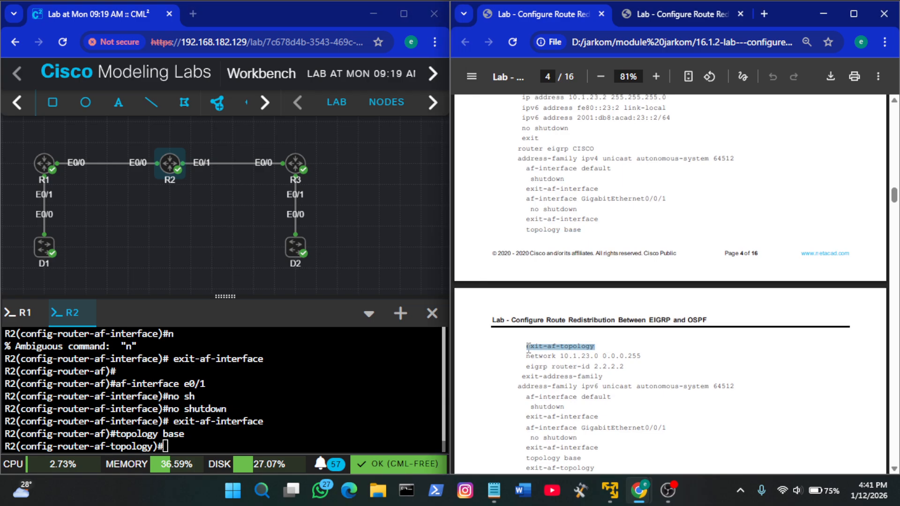
{"action": "key", "text": "ctrl+c"}
{"action": "right_click", "coordinate": [284, 435]}
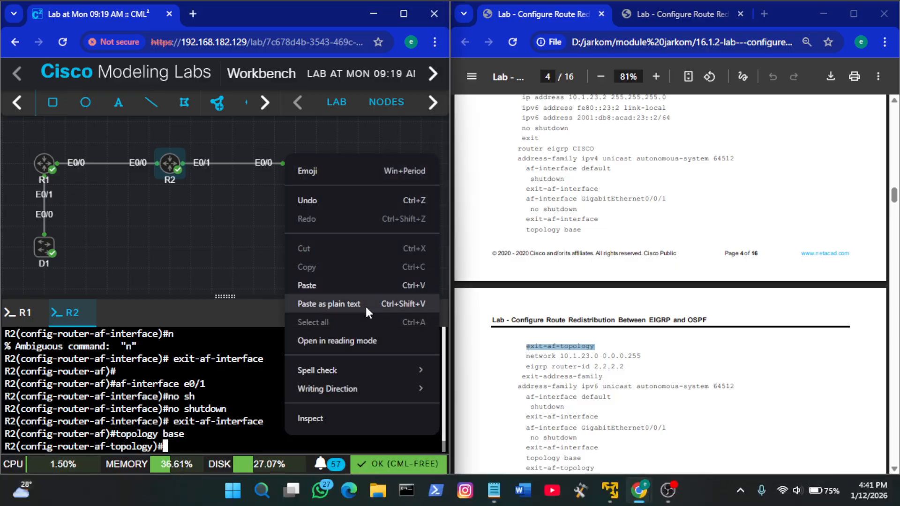
{"action": "left_click", "coordinate": [341, 283]}
{"action": "key", "text": "Return"}
{"action": "key", "text": "Return"}
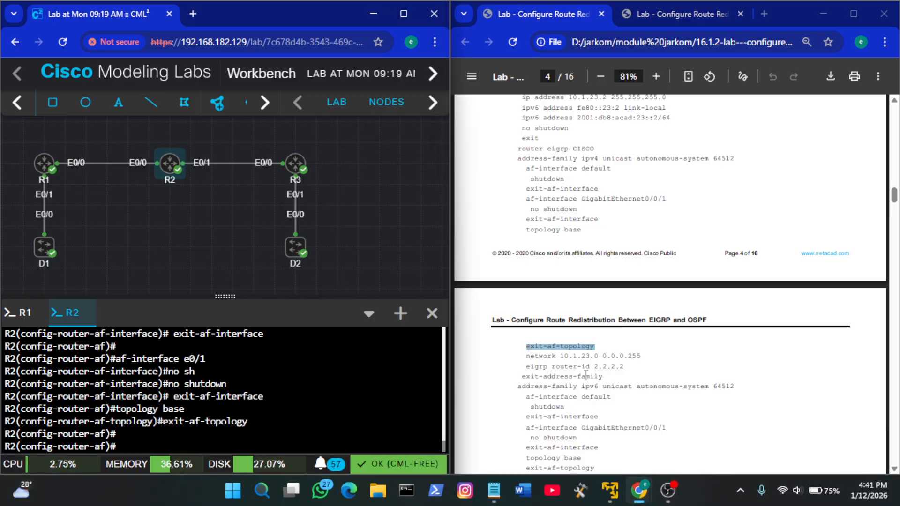
Add the guide's network 10.1.23.0 0.0.0.255 statement to R2's EIGRP IPv4 address family
{"action": "scroll", "coordinate": [594, 378], "scroll_direction": "down", "scroll_amount": 1}
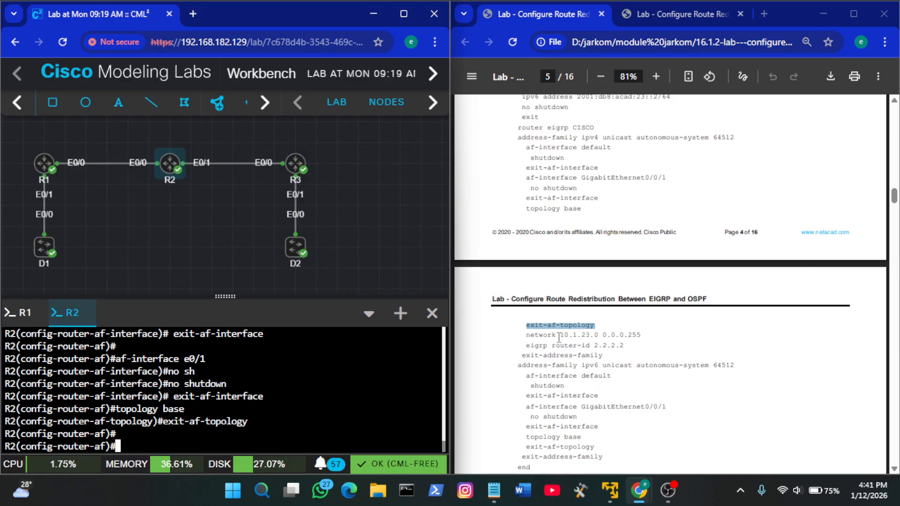
{"action": "left_click", "coordinate": [605, 338]}
{"action": "left_click_drag", "start_coordinate": [643, 335], "coordinate": [528, 335]}
{"action": "right_click", "coordinate": [240, 385]}
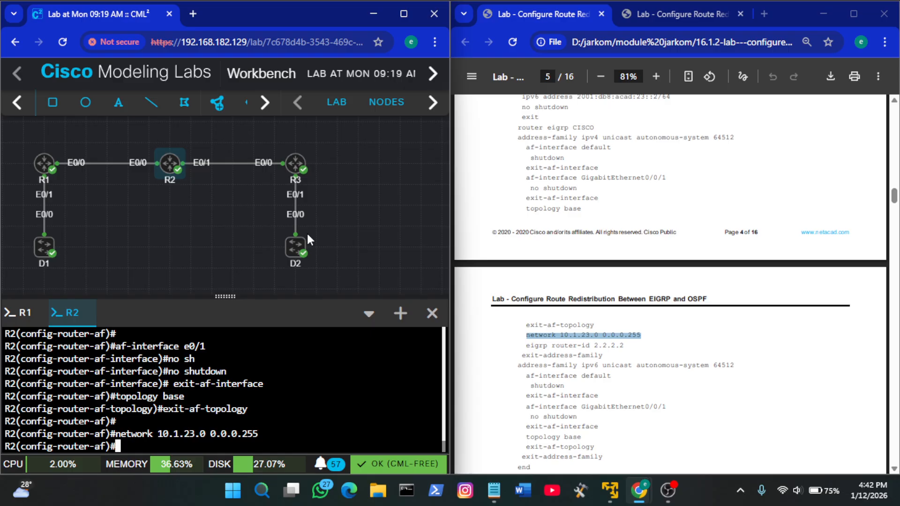
{"action": "key", "text": "Return"}
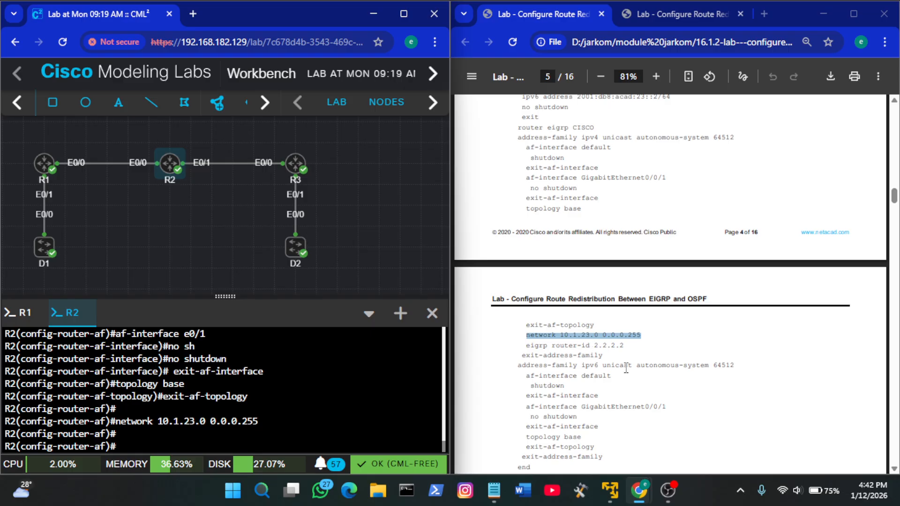
Set R2's EIGRP router ID to 2.2.2.2 and exit the IPv4 address family using the guide's commands
{"action": "scroll", "coordinate": [626, 368], "scroll_direction": "down", "scroll_amount": 1}
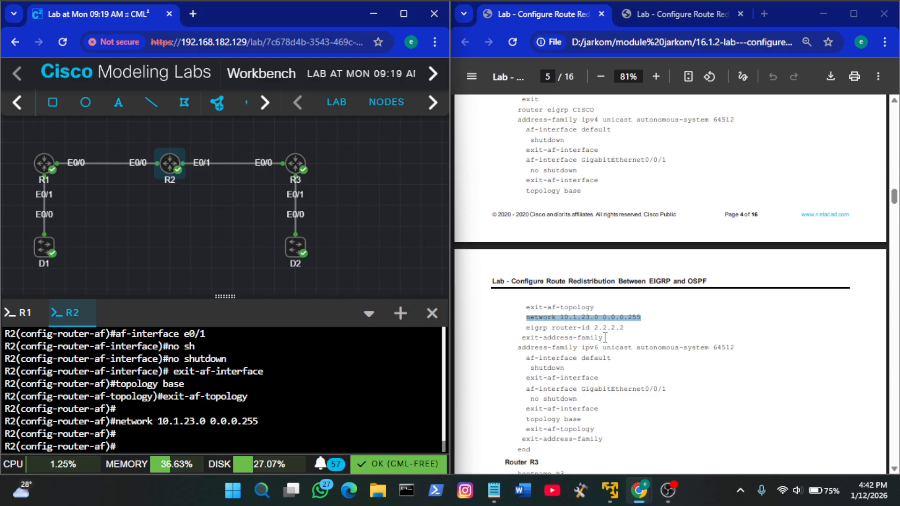
{"action": "left_click_drag", "start_coordinate": [605, 337], "coordinate": [527, 330]}
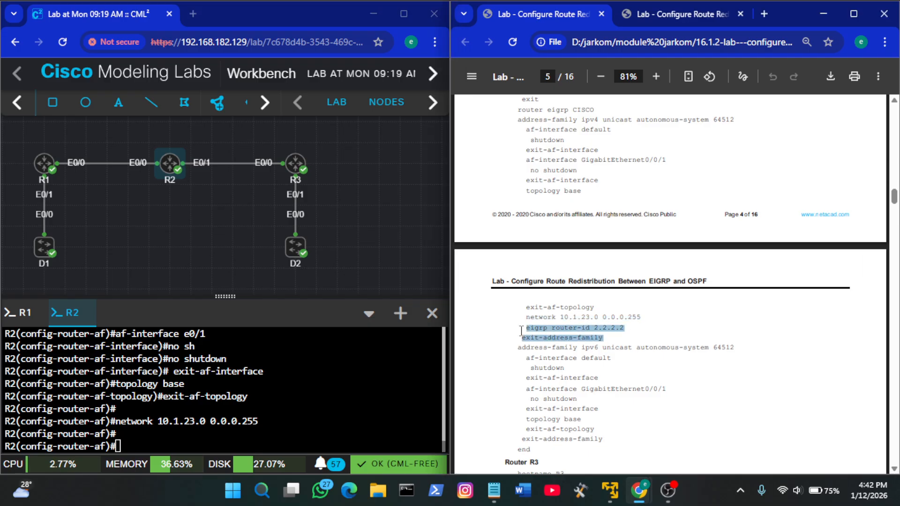
{"action": "right_click", "coordinate": [357, 349]}
{"action": "left_click", "coordinate": [390, 200]}
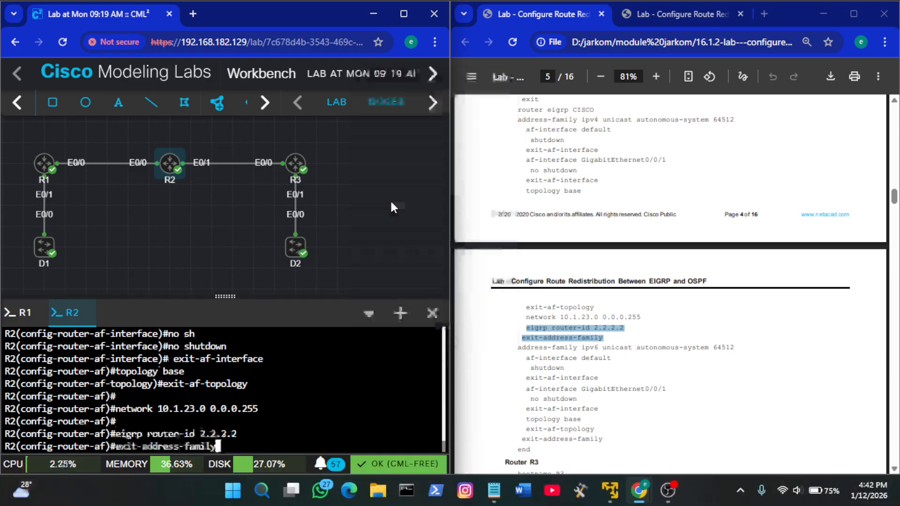
Enter R2's EIGRP IPv6 unicast address family with autonomous system 64512
{"action": "left_click", "coordinate": [635, 310]}
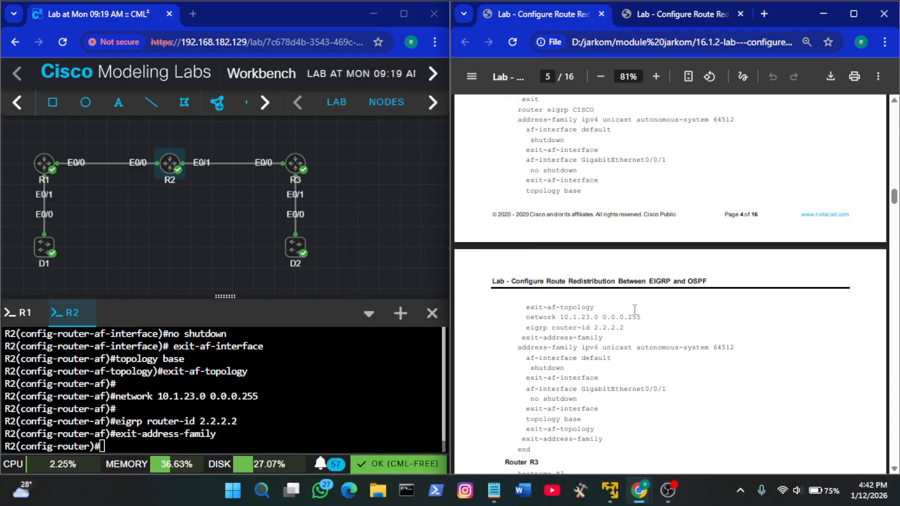
{"action": "scroll", "coordinate": [635, 309], "scroll_direction": "down", "scroll_amount": 1}
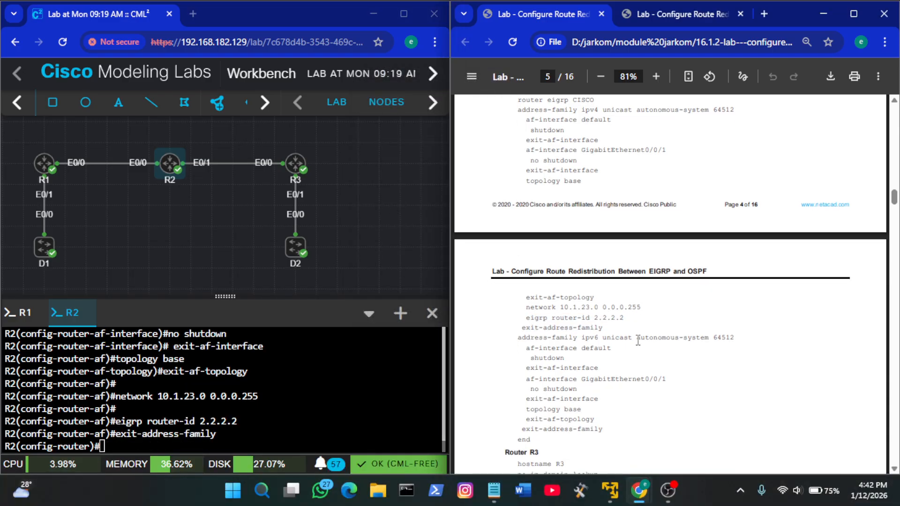
{"action": "left_click_drag", "start_coordinate": [515, 338], "coordinate": [744, 337]}
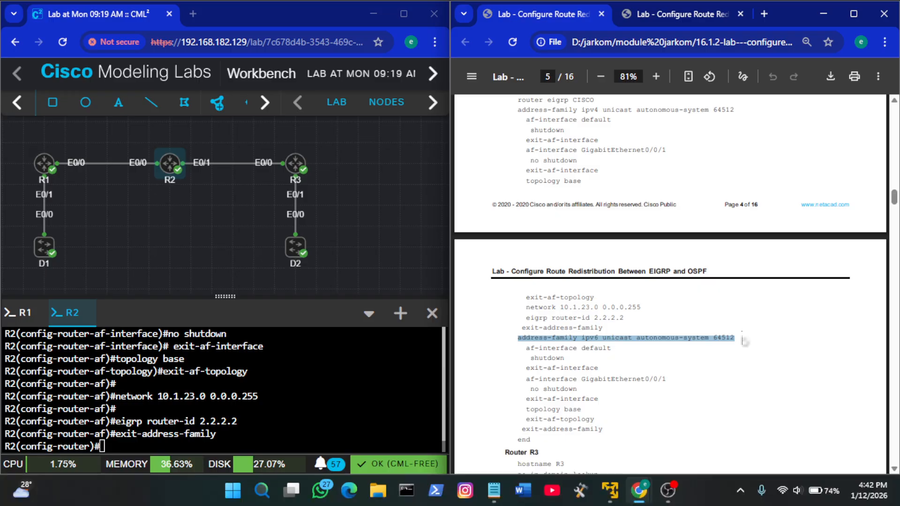
{"action": "right_click", "coordinate": [258, 396]}
{"action": "left_click", "coordinate": [330, 241]}
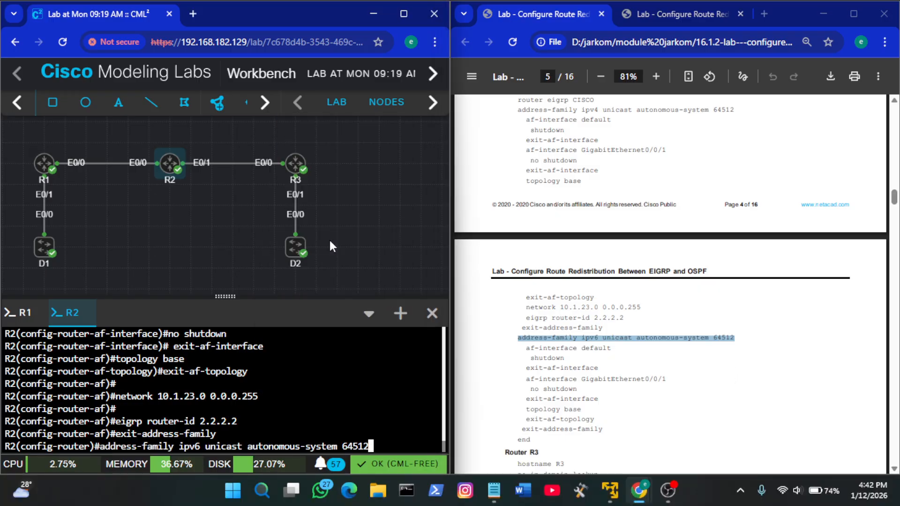
{"action": "key", "text": "Return"}
Try to run the guide's af-interface default, shutdown and exit-af-interface block in R2's EIGRP IPv6 address family and review the output
{"action": "left_click", "coordinate": [706, 355]}
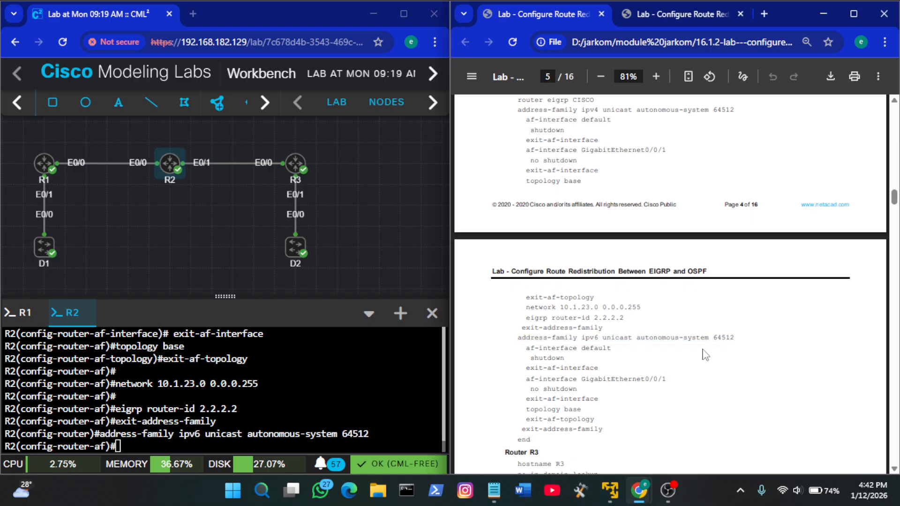
{"action": "left_click_drag", "start_coordinate": [572, 357], "coordinate": [521, 349]}
{"action": "left_click", "coordinate": [562, 361]}
{"action": "left_click_drag", "start_coordinate": [603, 368], "coordinate": [527, 348]}
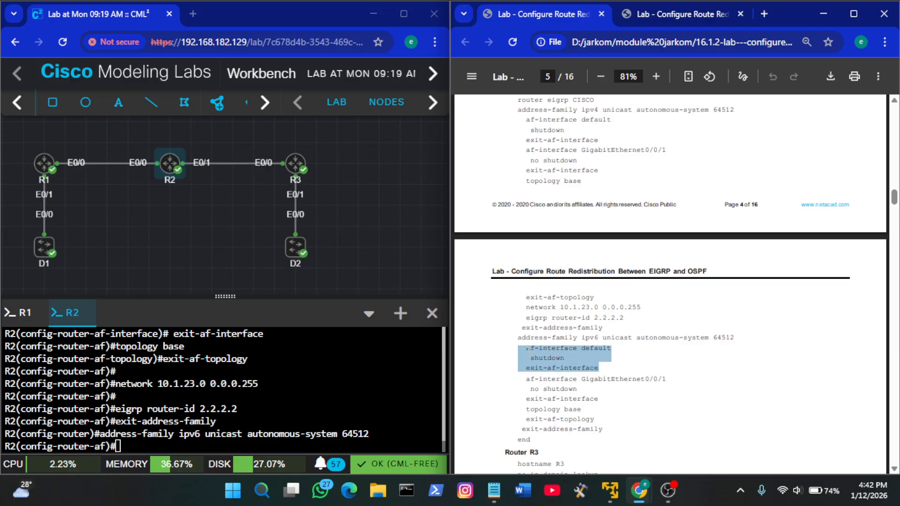
{"action": "right_click", "coordinate": [356, 391]}
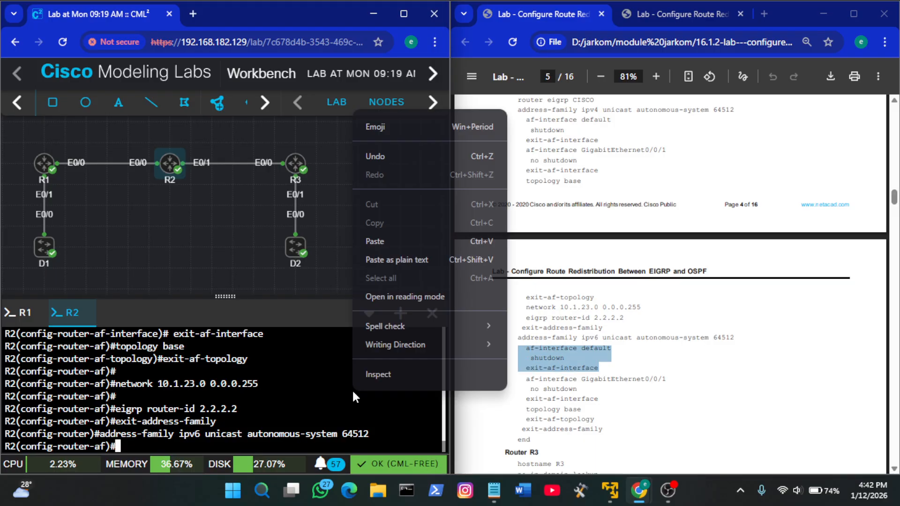
{"action": "left_click", "coordinate": [404, 239]}
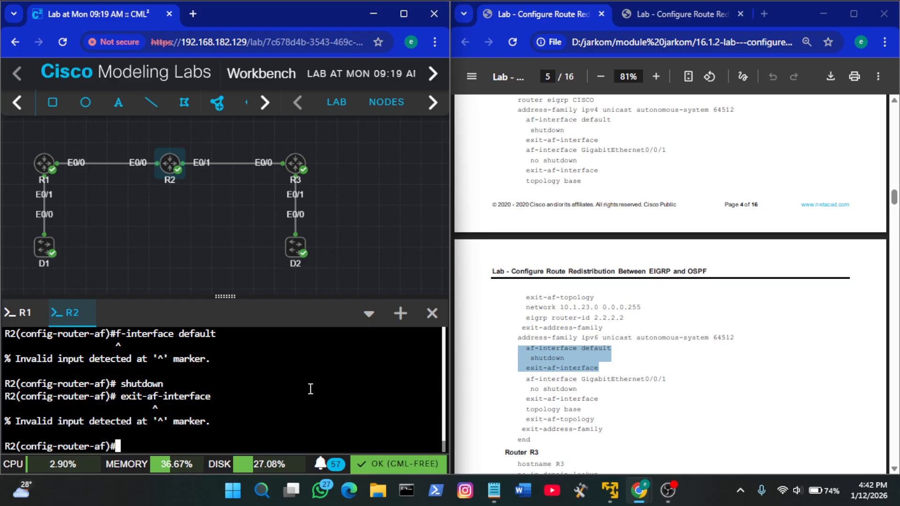
{"action": "scroll", "coordinate": [310, 389], "scroll_direction": "up", "scroll_amount": 2}
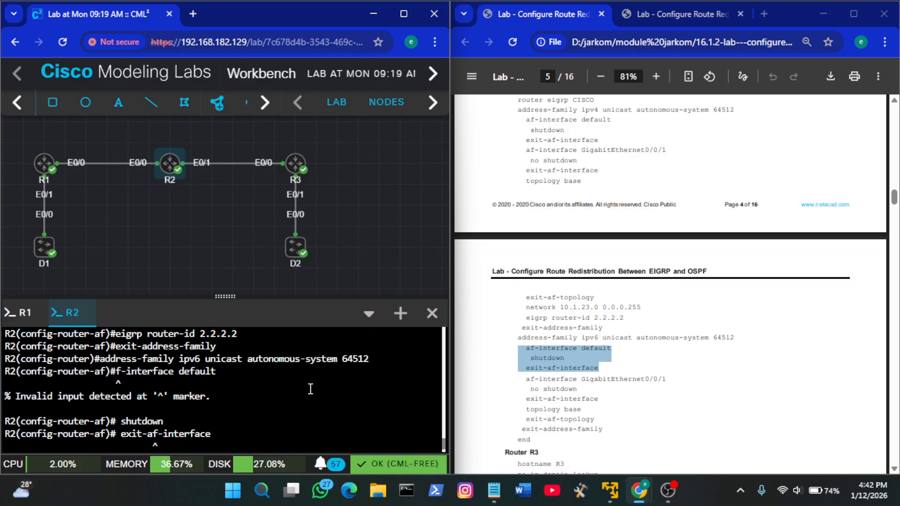
{"action": "scroll", "coordinate": [310, 389], "scroll_direction": "up", "scroll_amount": 1}
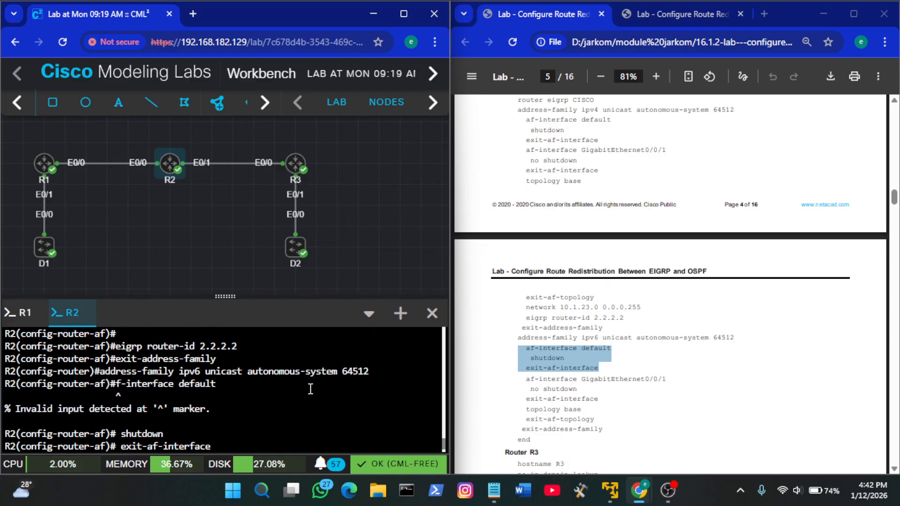
Run the guide's address-family ipv6 unicast autonomous-system 64512 command on R2 again
{"action": "left_click", "coordinate": [582, 359]}
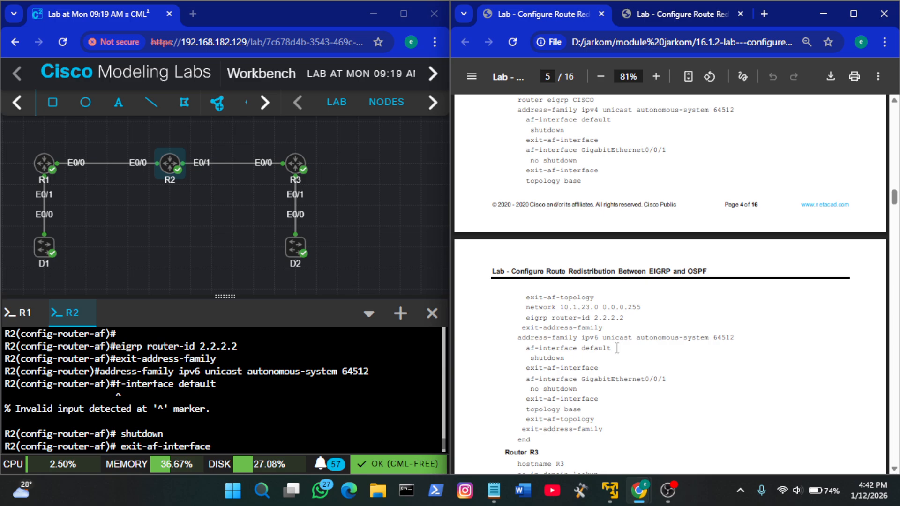
{"action": "left_click_drag", "start_coordinate": [736, 338], "coordinate": [513, 342]}
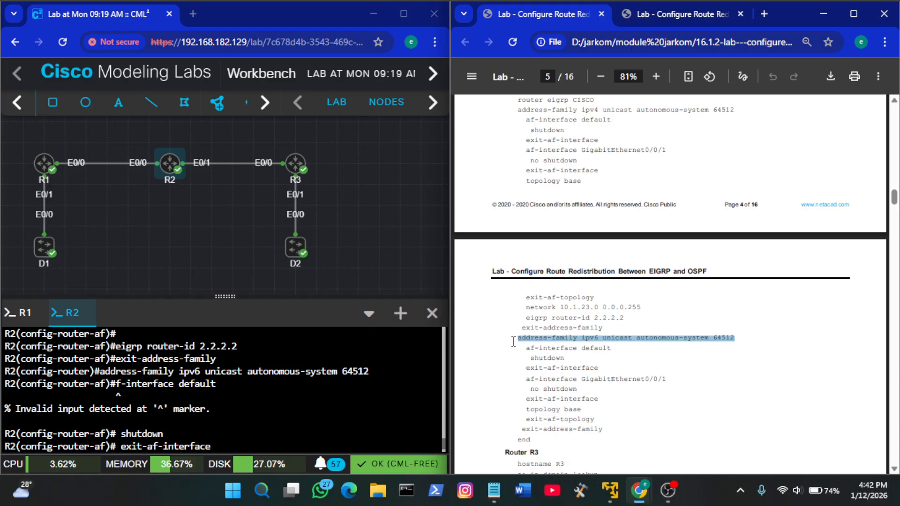
{"action": "right_click", "coordinate": [278, 409]}
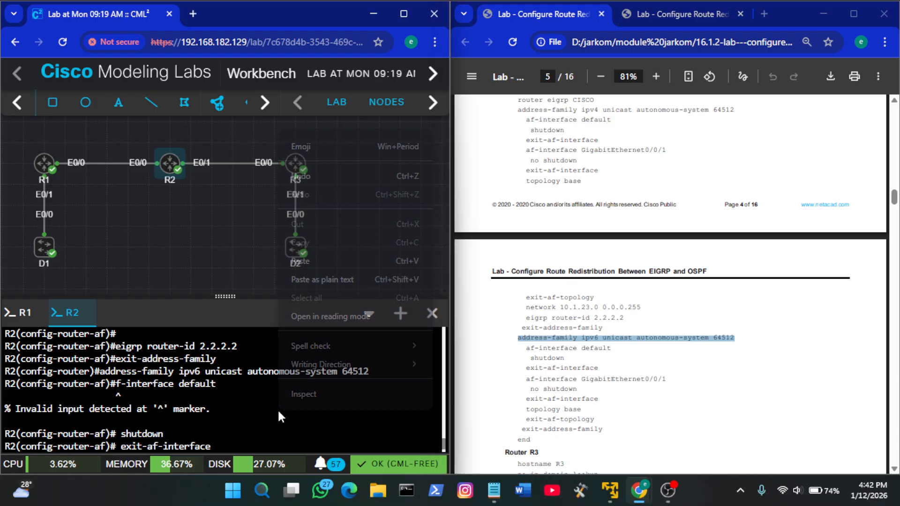
{"action": "left_click", "coordinate": [330, 262]}
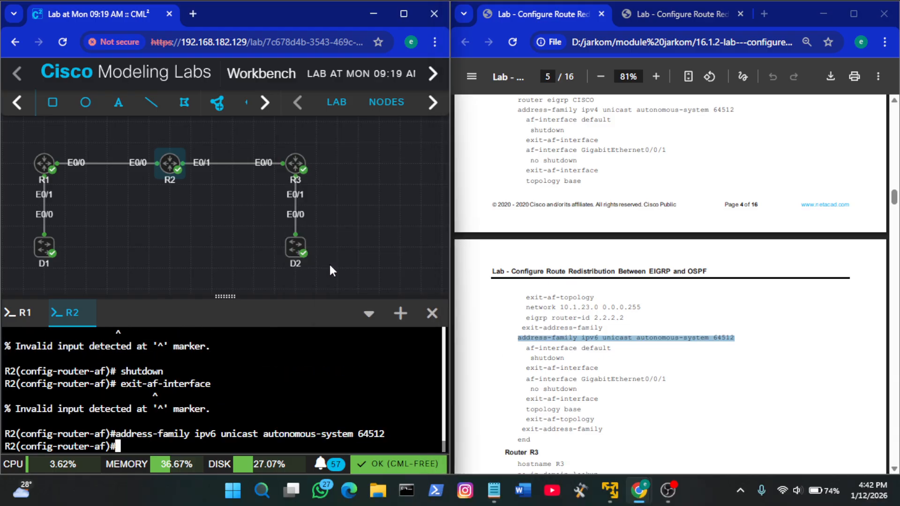
Enter the default af-interface in R2's EIGRP IPv6 address family using the guide's af-interface default command
{"action": "left_click", "coordinate": [624, 374]}
{"action": "left_click_drag", "start_coordinate": [612, 349], "coordinate": [528, 347]}
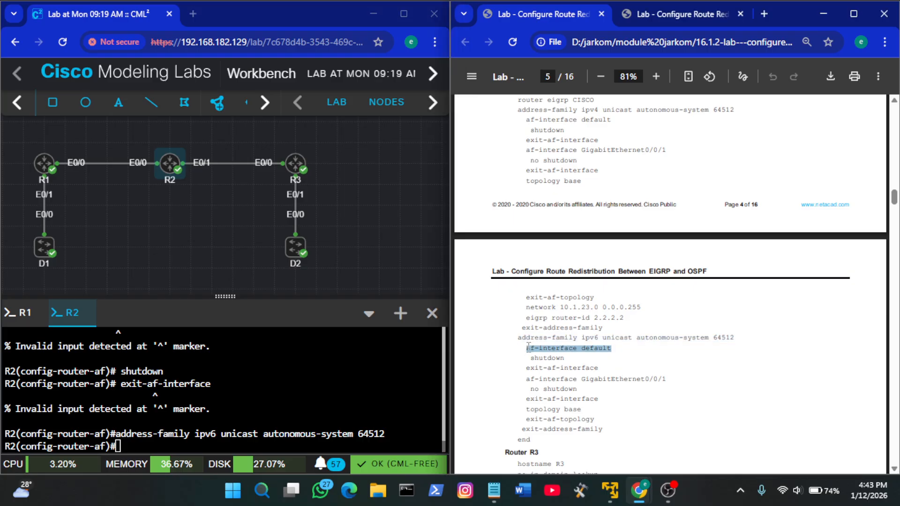
{"action": "right_click", "coordinate": [292, 363]}
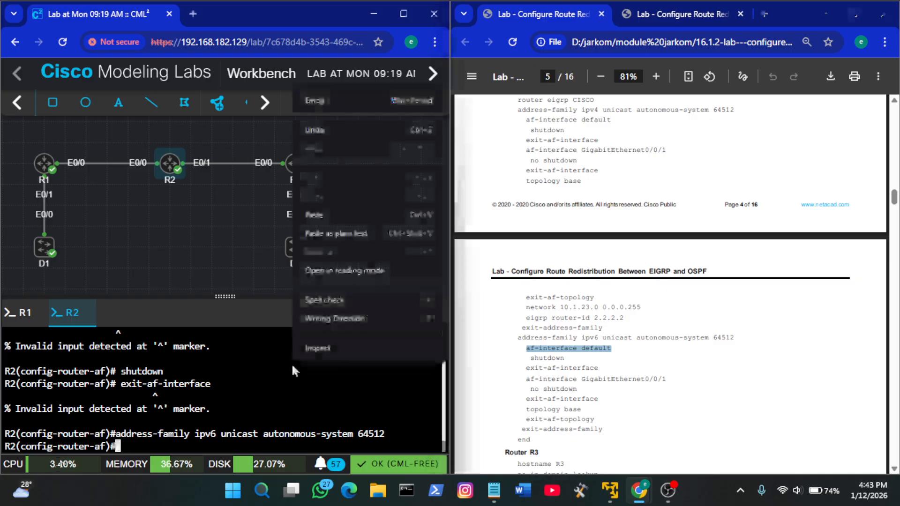
{"action": "left_click", "coordinate": [357, 210]}
{"action": "key", "text": "Return"}
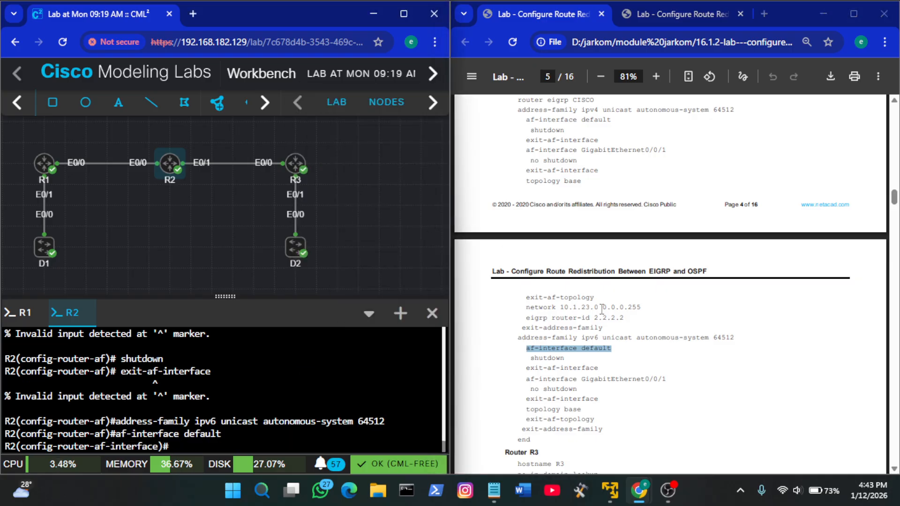
Apply shutdown to R2's default IPv6 af-interface and leave it with exit-af-interface
{"action": "left_click", "coordinate": [653, 356]}
{"action": "left_click", "coordinate": [353, 377]}
{"action": "type", "text": "sh"}
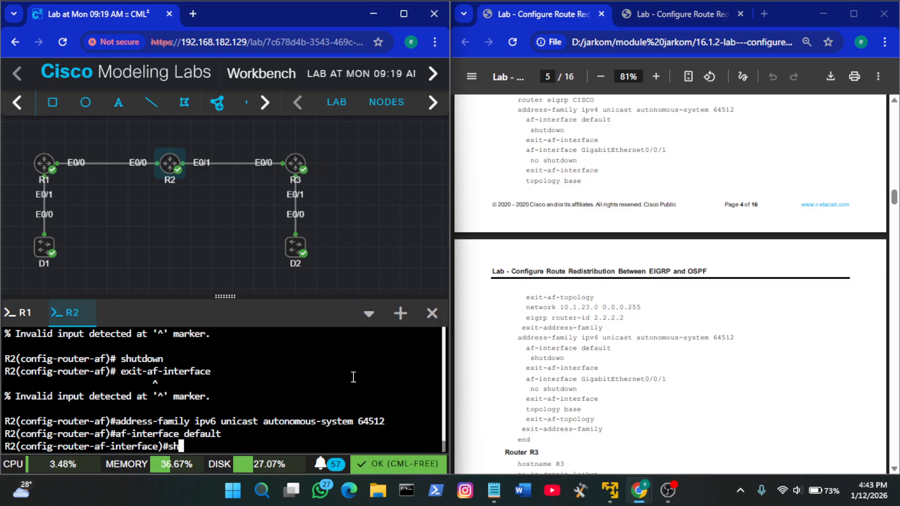
{"action": "key", "text": "Tab"}
{"action": "key", "text": "Return"}
{"action": "key", "text": "Return"}
{"action": "type", "text": "ex"}
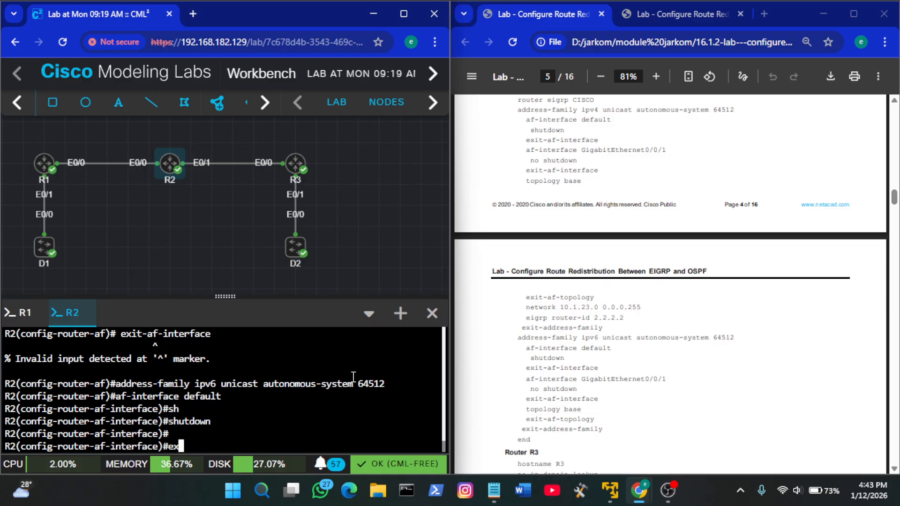
{"action": "key", "text": "Tab"}
{"action": "key", "text": "Return"}
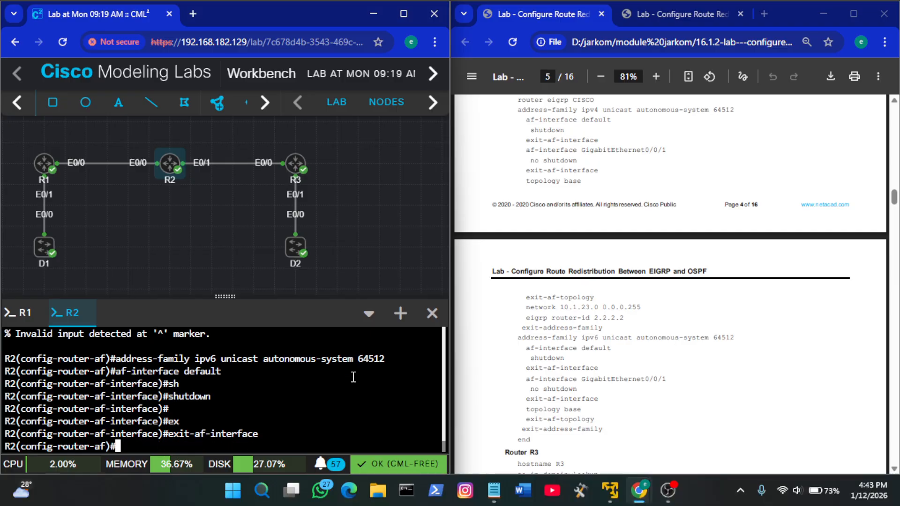
Enter af-interface e0/1 in R2's EIGRP IPv6 address family, replacing the guide's GigabitEthernet0/0/1 interface name
{"action": "scroll", "coordinate": [597, 368], "scroll_direction": "down", "scroll_amount": 1}
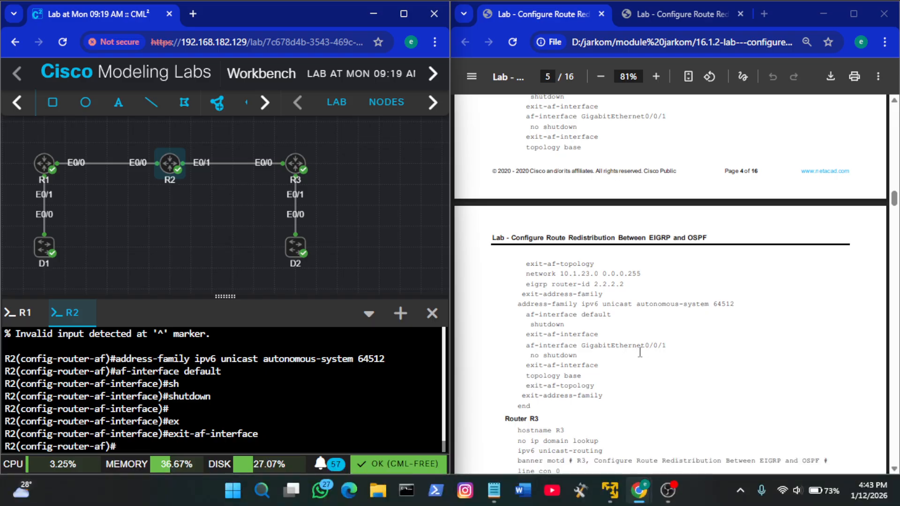
{"action": "left_click_drag", "start_coordinate": [667, 345], "coordinate": [525, 343]}
{"action": "key", "text": "ctrl+c"}
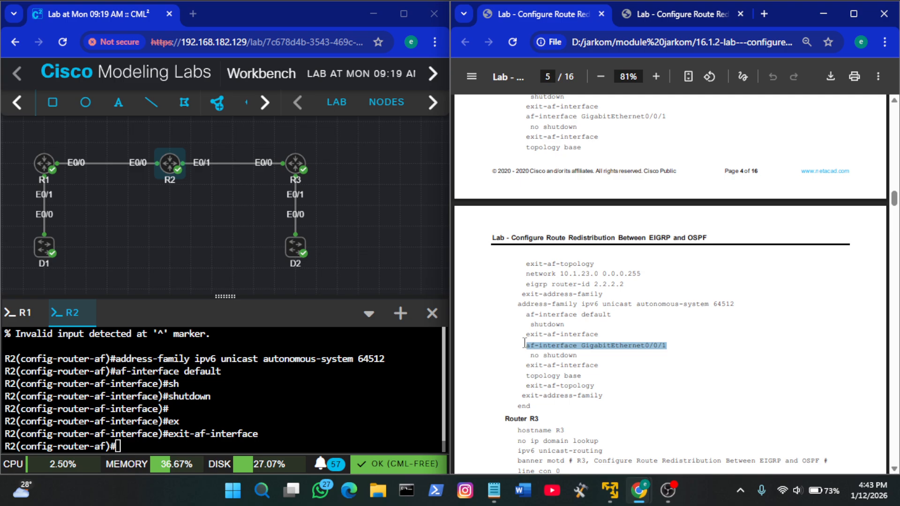
{"action": "right_click", "coordinate": [209, 446]}
{"action": "left_click", "coordinate": [308, 294]}
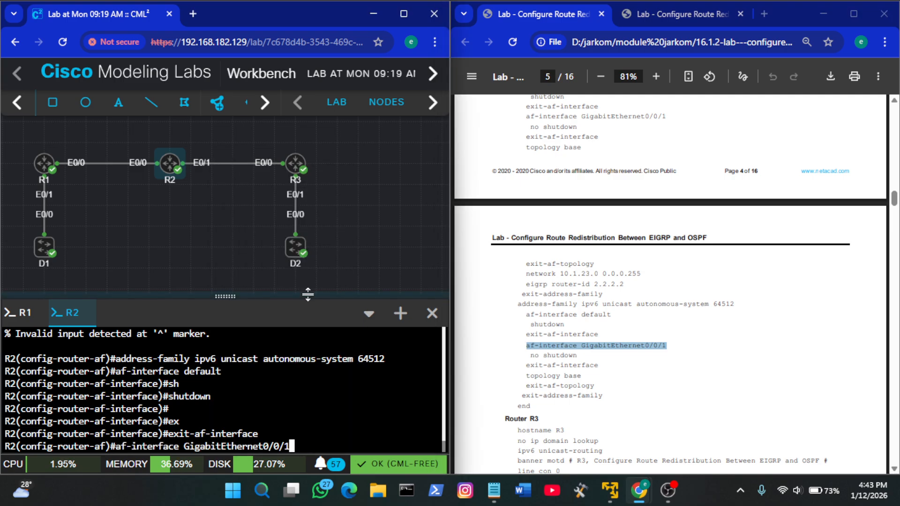
{"action": "key", "text": "BackSpace"}
{"action": "key", "text": "BackSpace"}
{"action": "key", "text": "BackSpace"}
{"action": "key", "text": "BackSpace"}
{"action": "key", "text": "BackSpace"}
{"action": "key", "text": "BackSpace"}
{"action": "key", "text": "BackSpace"}
{"action": "key", "text": "BackSpace"}
{"action": "key", "text": "BackSpace"}
{"action": "key", "text": "BackSpace"}
{"action": "key", "text": "BackSpace"}
{"action": "key", "text": "BackSpace"}
{"action": "key", "text": "BackSpace"}
{"action": "key", "text": "BackSpace"}
{"action": "key", "text": "BackSpace"}
{"action": "key", "text": "BackSpace"}
{"action": "key", "text": "BackSpace"}
{"action": "key", "text": "BackSpace"}
{"action": "key", "text": "BackSpace"}
{"action": "key", "text": "BackSpace"}
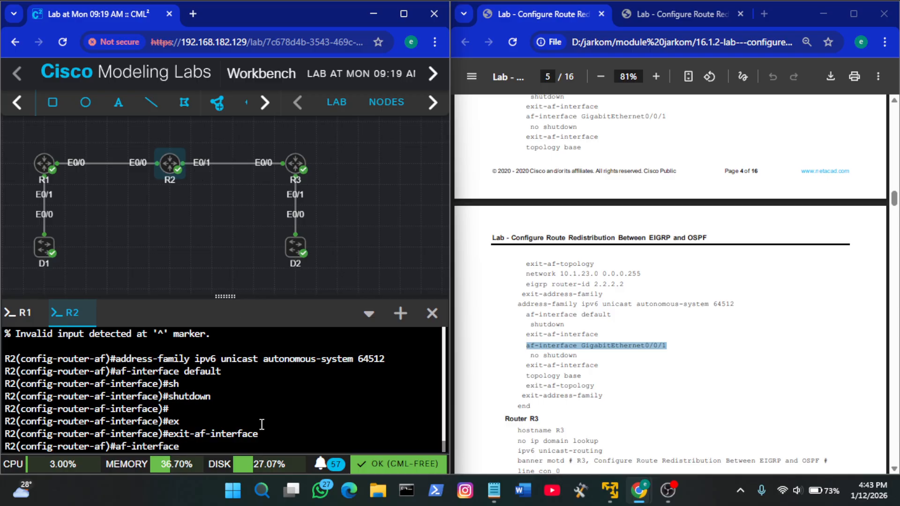
{"action": "type", "text": "e0/1"}
{"action": "key", "text": "Return"}
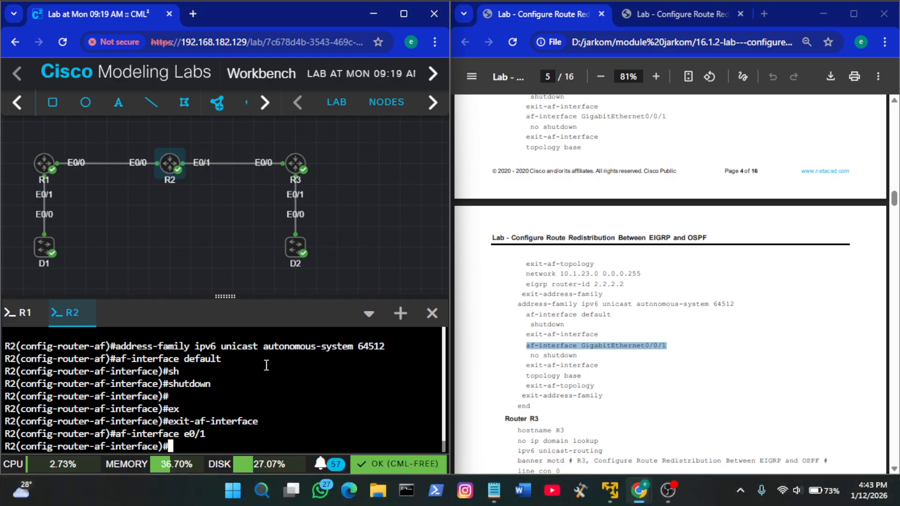
Apply no shutdown to R2's e0/1 af-interface and leave it with exit-af-interface
{"action": "type", "text": "no sj"}
{"action": "key", "text": "BackSpace"}
{"action": "key", "text": "Tab"}
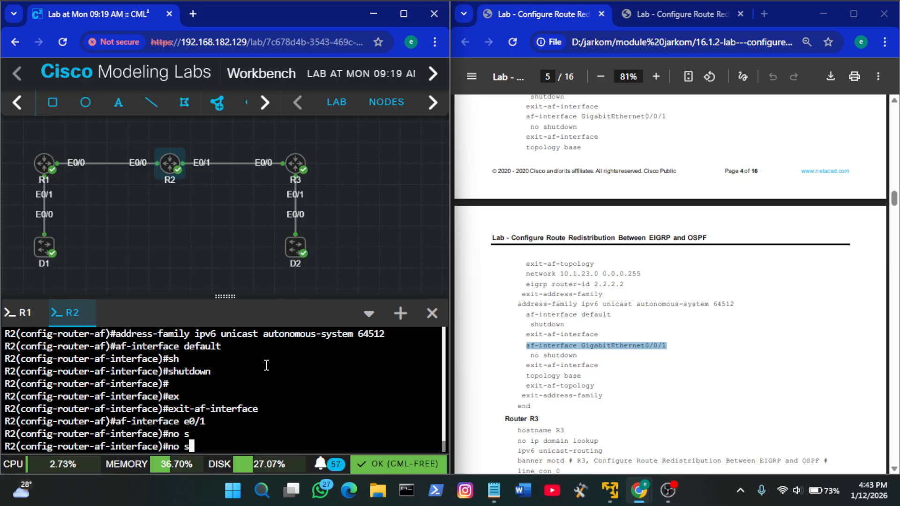
{"action": "type", "text": "j"}
{"action": "key", "text": "Tab"}
{"action": "key", "text": "BackSpace"}
{"action": "type", "text": "h"}
{"action": "key", "text": "Tab"}
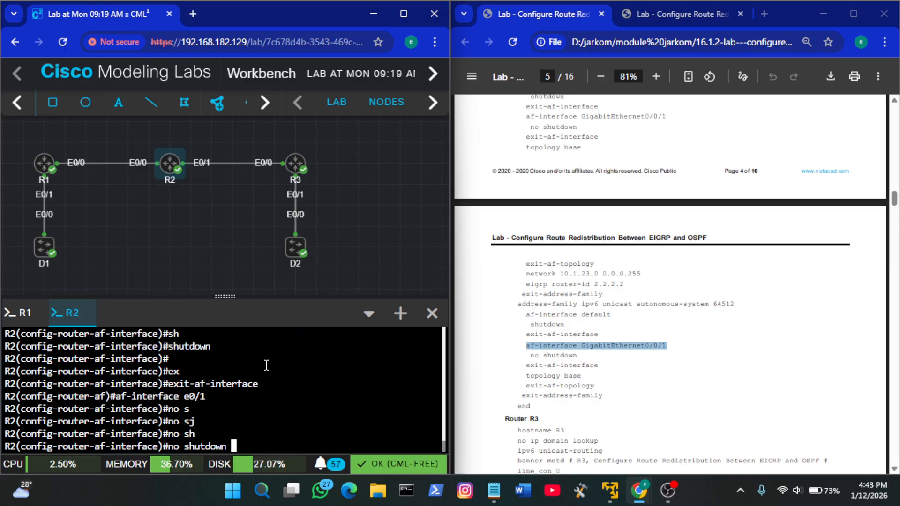
{"action": "key", "text": "Return"}
{"action": "left_click", "coordinate": [601, 385]}
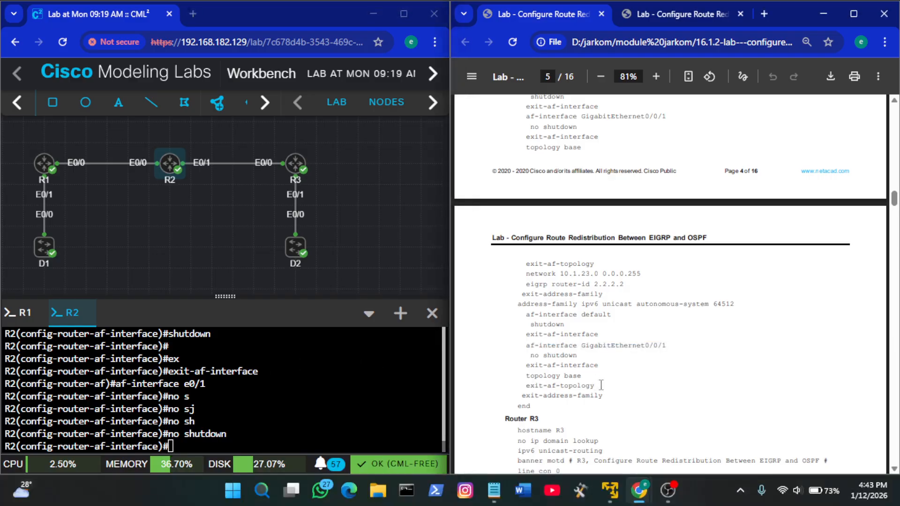
{"action": "left_click", "coordinate": [368, 381]}
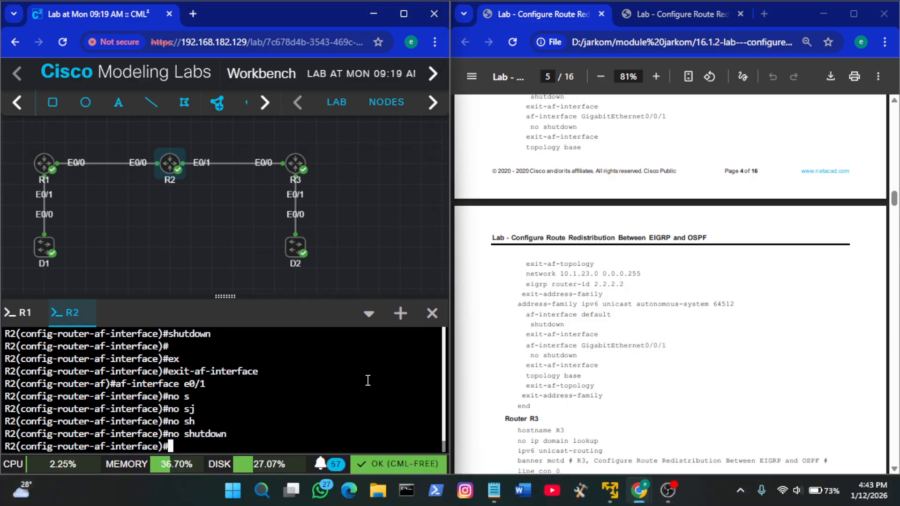
{"action": "type", "text": "ex"}
{"action": "key", "text": "Tab"}
{"action": "key", "text": "Return"}
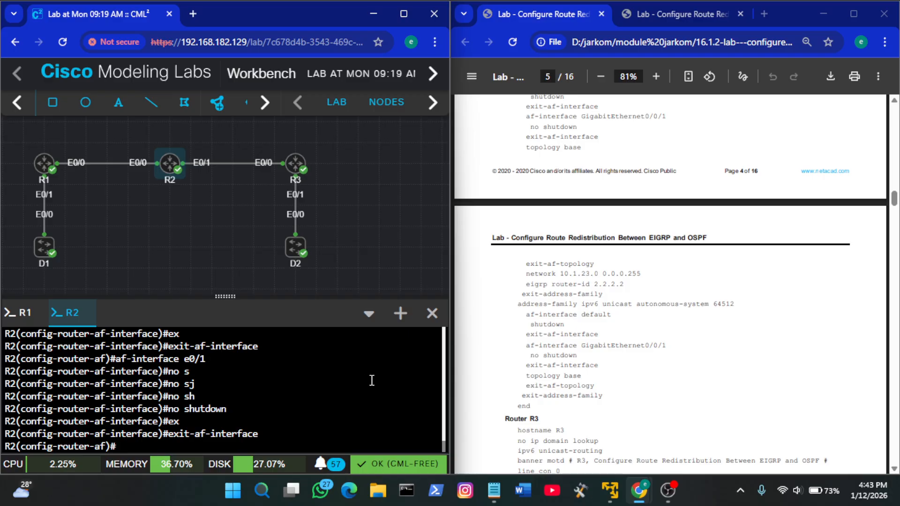
Run topology base in R2's EIGRP IPv6 address family and leave the topology with exit-af-topology
{"action": "left_click", "coordinate": [634, 370]}
{"action": "scroll", "coordinate": [633, 371], "scroll_direction": "down", "scroll_amount": 1}
{"action": "scroll", "coordinate": [634, 370], "scroll_direction": "down", "scroll_amount": 1}
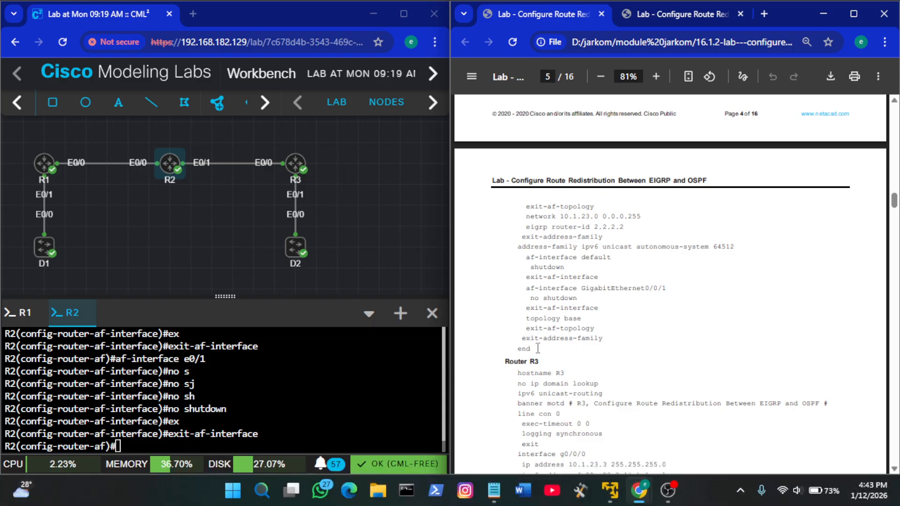
{"action": "left_click_drag", "start_coordinate": [538, 348], "coordinate": [526, 312]}
{"action": "left_click", "coordinate": [526, 312]}
{"action": "left_click", "coordinate": [341, 363]}
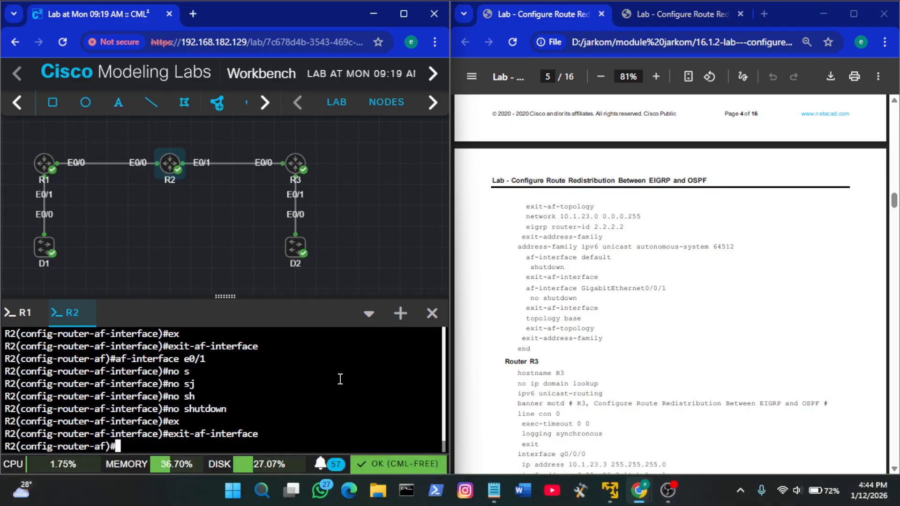
{"action": "type", "text": "top"}
{"action": "key", "text": "Tab"}
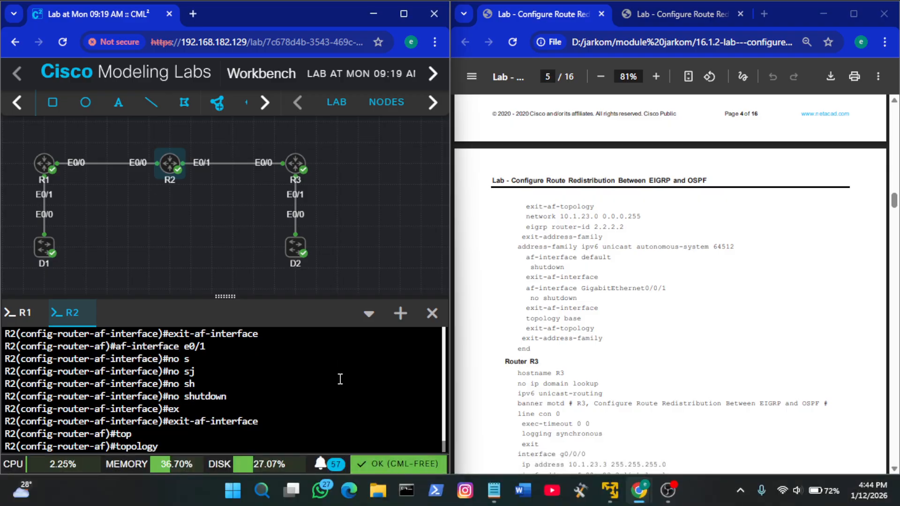
{"action": "type", "text": "v"}
{"action": "key", "text": "BackSpace"}
{"action": "type", "text": "b"}
{"action": "key", "text": "Tab"}
{"action": "key", "text": "Return"}
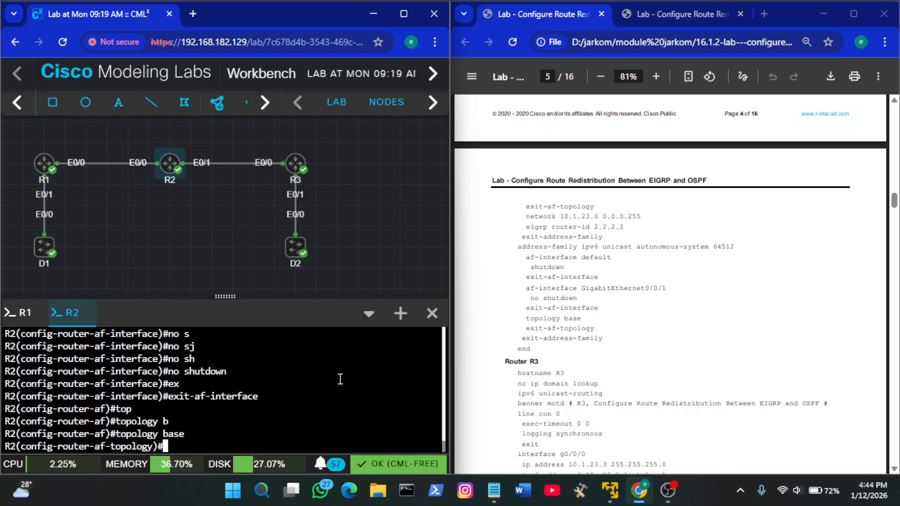
{"action": "type", "text": "ex"}
{"action": "key", "text": "Tab"}
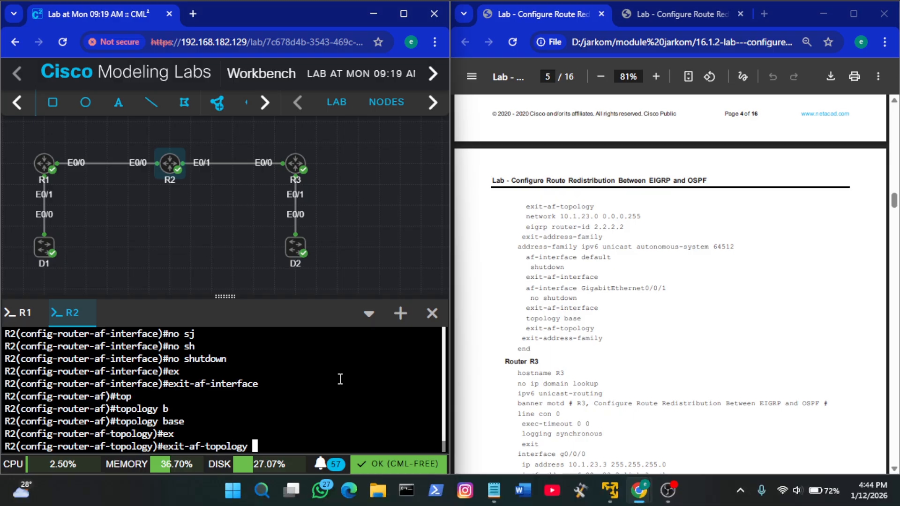
{"action": "key", "text": "Return"}
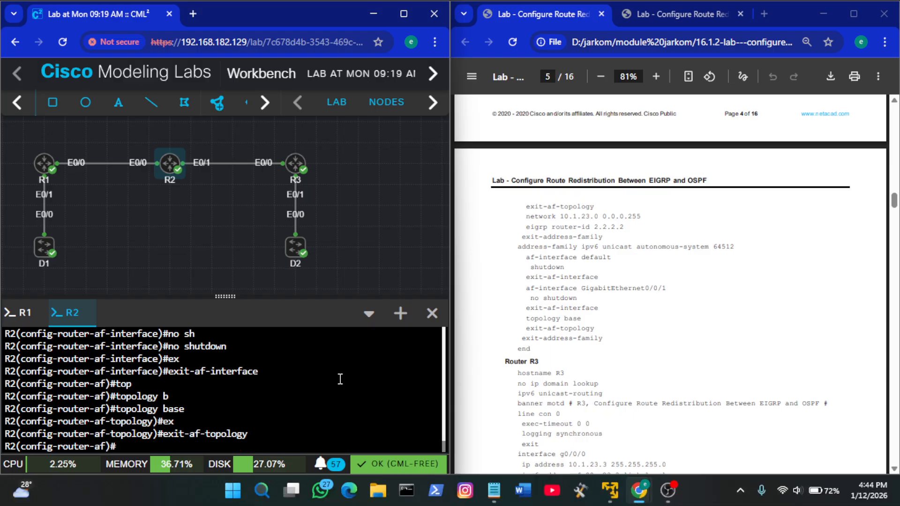
Exit R2's EIGRP IPv6 address family with exit-address-family and end the configuration session
{"action": "type", "text": "ex"}
{"action": "key", "text": "Tab"}
{"action": "key", "text": "Return"}
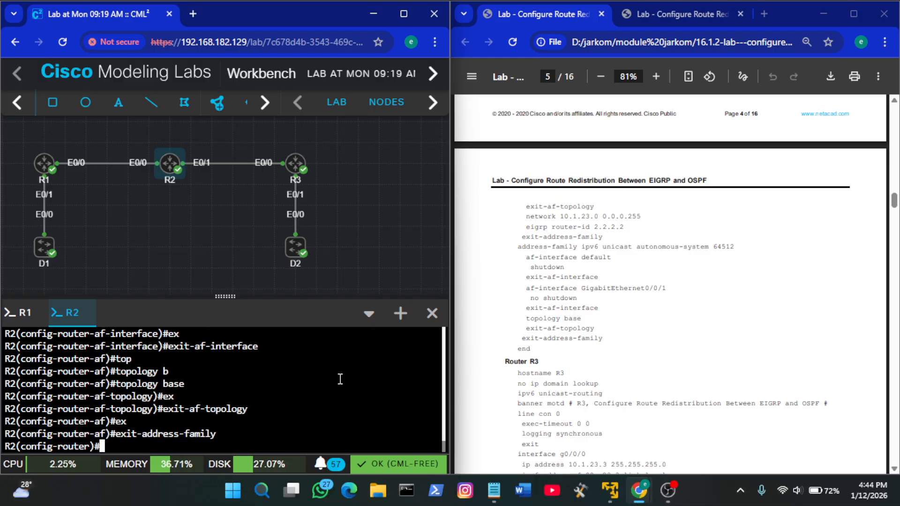
{"action": "type", "text": "end"}
{"action": "key", "text": "Return"}
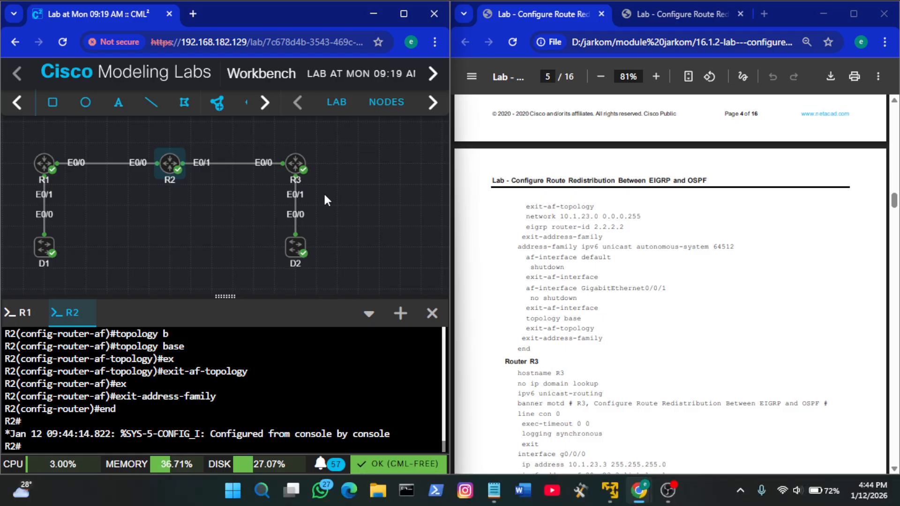
Open router R3's console and enter global configuration mode with en and conf t
{"action": "right_click", "coordinate": [296, 168]}
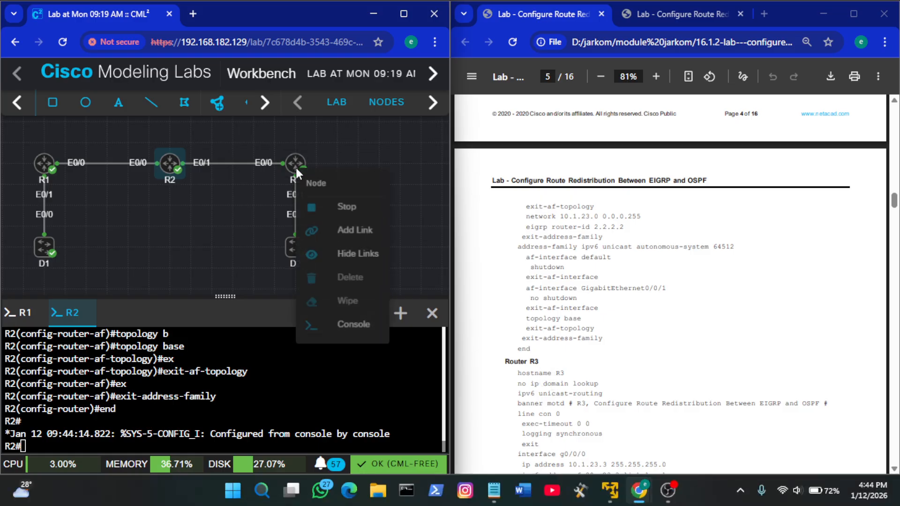
{"action": "left_click", "coordinate": [364, 332]}
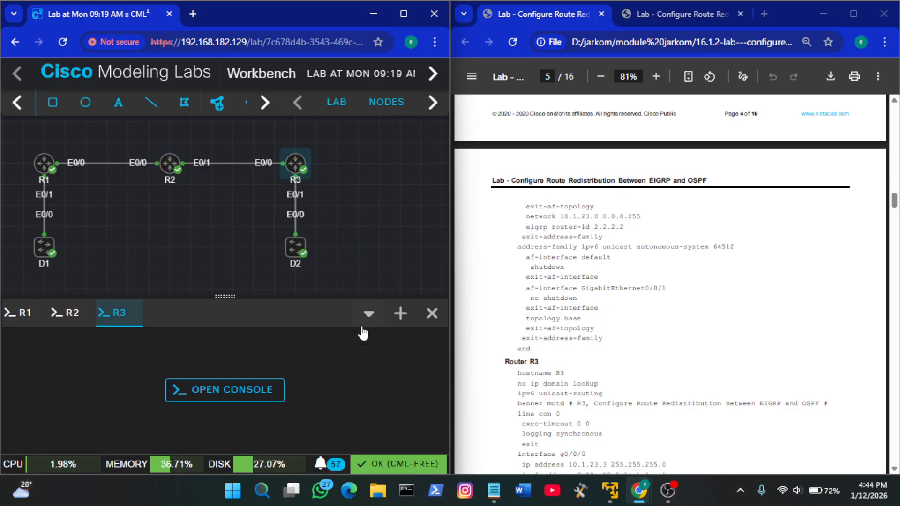
{"action": "left_click", "coordinate": [250, 396]}
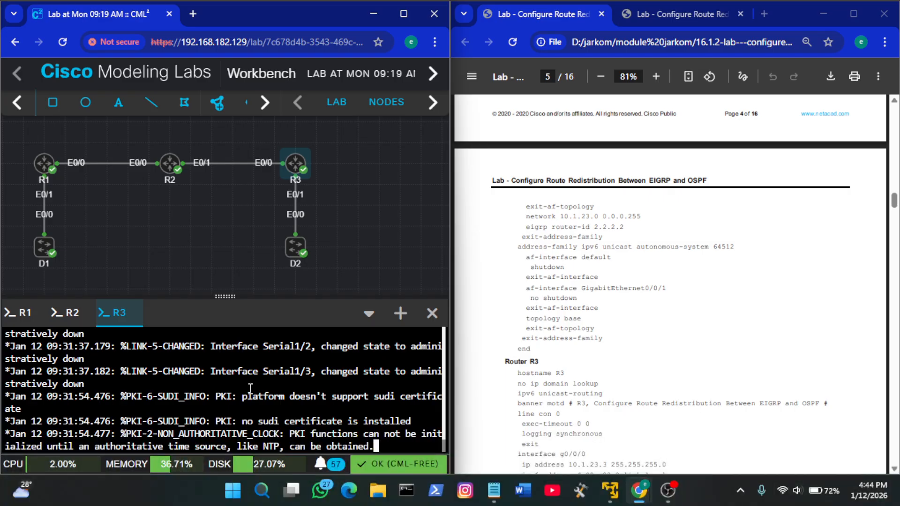
{"action": "key", "text": "Return"}
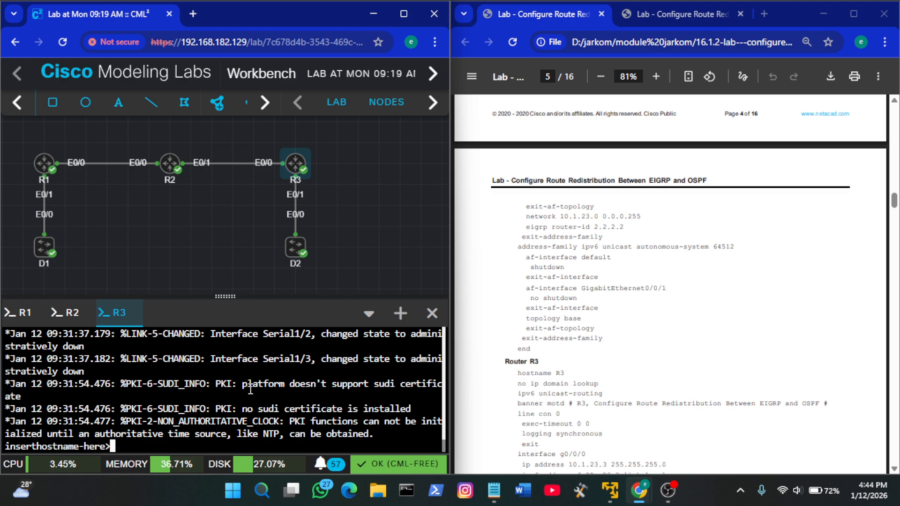
{"action": "type", "text": "e"}
{"action": "type", "text": "n"}
{"action": "key", "text": "Return"}
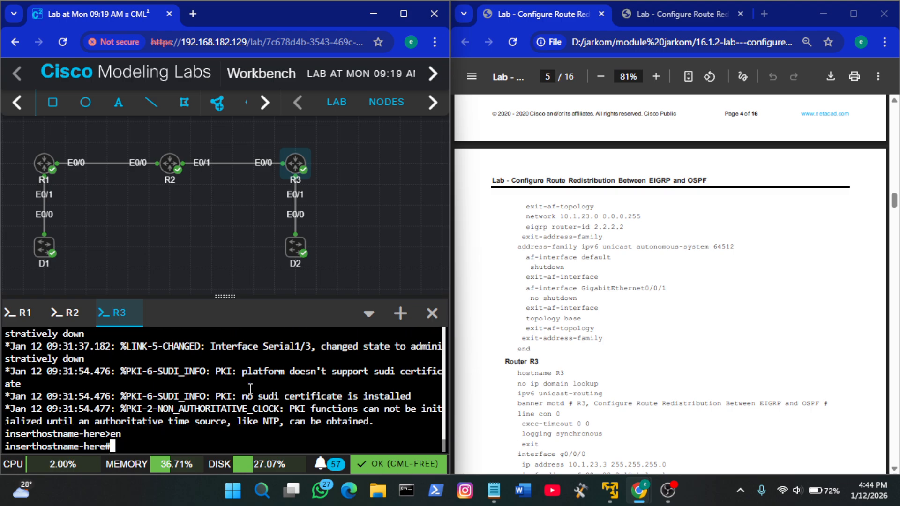
{"action": "type", "text": "conf t"}
{"action": "key", "text": "Return"}
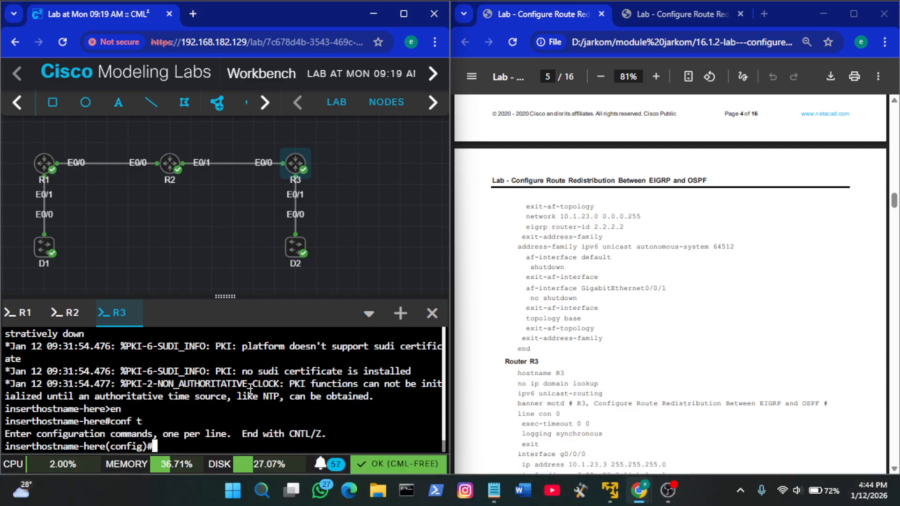
Set the hostname to R3 and disable IP domain lookup using the guide's Router R3 commands
{"action": "scroll", "coordinate": [640, 342], "scroll_direction": "down", "scroll_amount": 2}
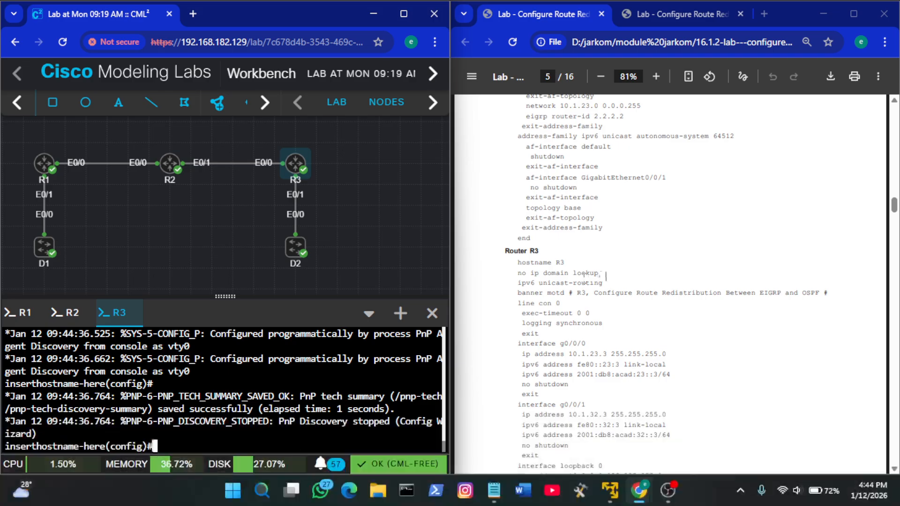
{"action": "left_click_drag", "start_coordinate": [605, 275], "coordinate": [517, 264]}
{"action": "key", "text": "ctrl+c"}
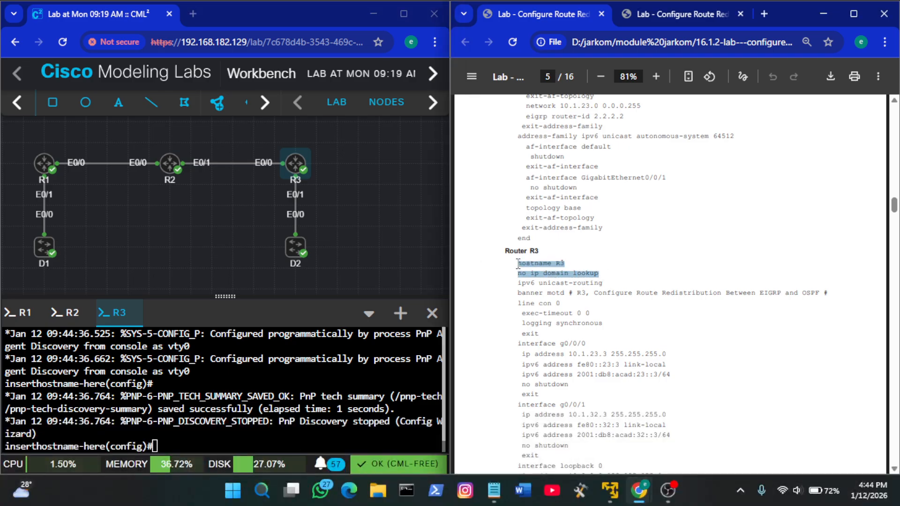
{"action": "right_click", "coordinate": [345, 357]}
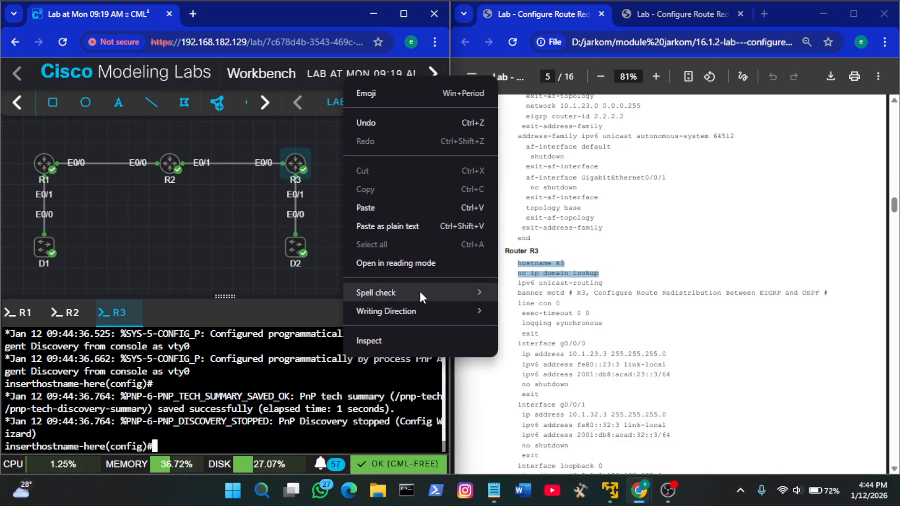
{"action": "left_click", "coordinate": [420, 207]}
{"action": "left_click", "coordinate": [686, 254]}
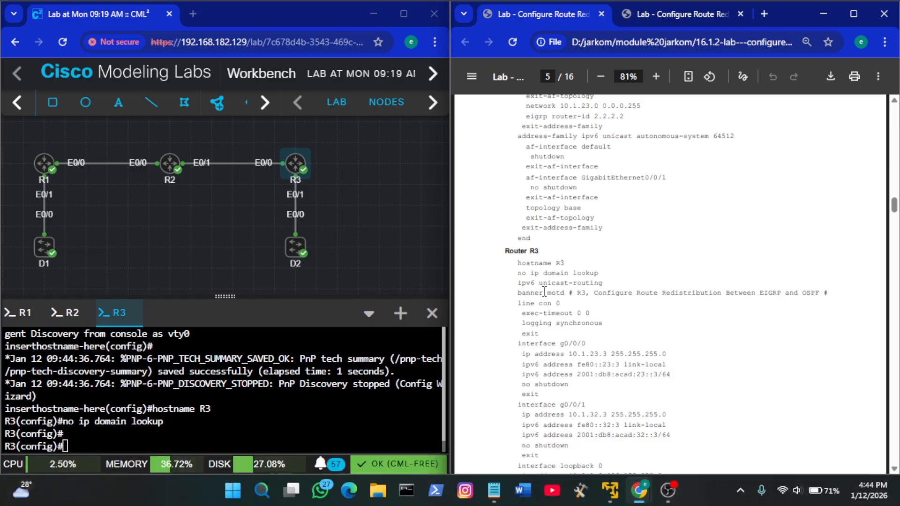
{"action": "scroll", "coordinate": [581, 294], "scroll_direction": "down", "scroll_amount": 1}
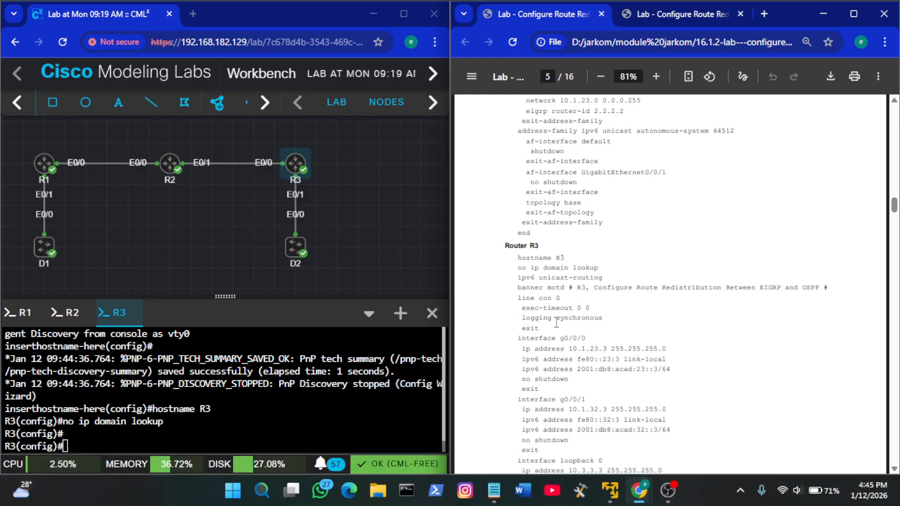
Apply the guide's R3 commands for ipv6 unicast-routing, the MOTD banner, and console line 0 with exec-timeout 0 0 and logging synchronous
{"action": "left_click_drag", "start_coordinate": [544, 328], "coordinate": [513, 280]}
{"action": "key", "text": "ctrl+c"}
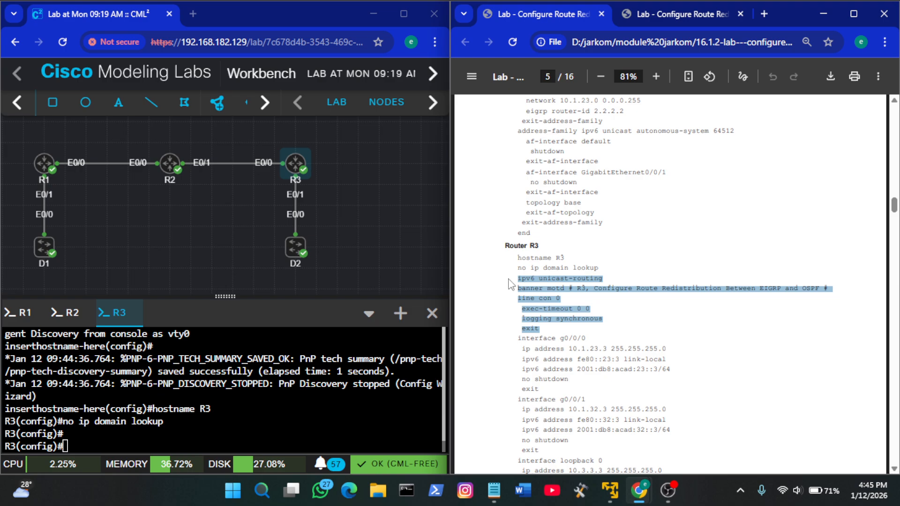
{"action": "left_click", "coordinate": [311, 358]}
{"action": "right_click", "coordinate": [312, 358]}
{"action": "left_click", "coordinate": [362, 209]}
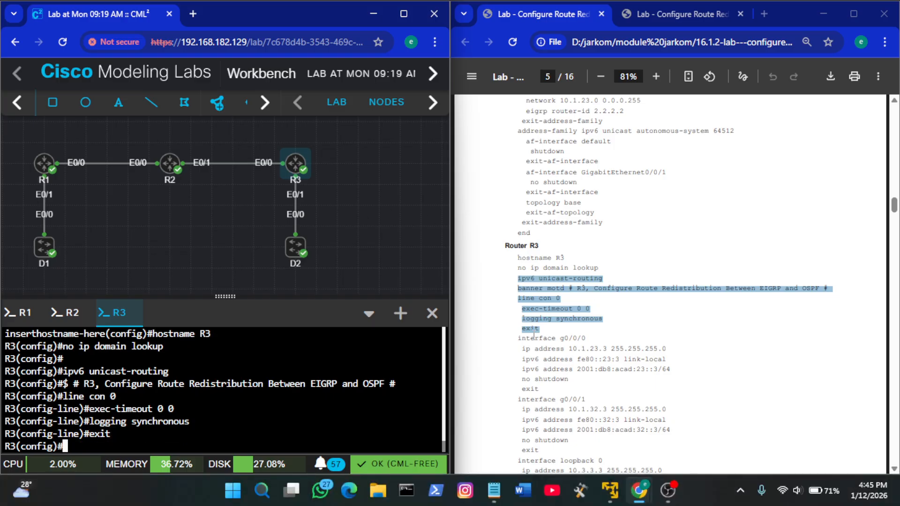
Configure R3's interface e0/0 with 10.1.23.3 255.255.255.0, fe80::23:3 link-local and 2001:db8:acad:23::3/64, enable it with no shutdown, and exit
{"action": "left_click", "coordinate": [582, 350]}
{"action": "scroll", "coordinate": [582, 350], "scroll_direction": "down", "scroll_amount": 1}
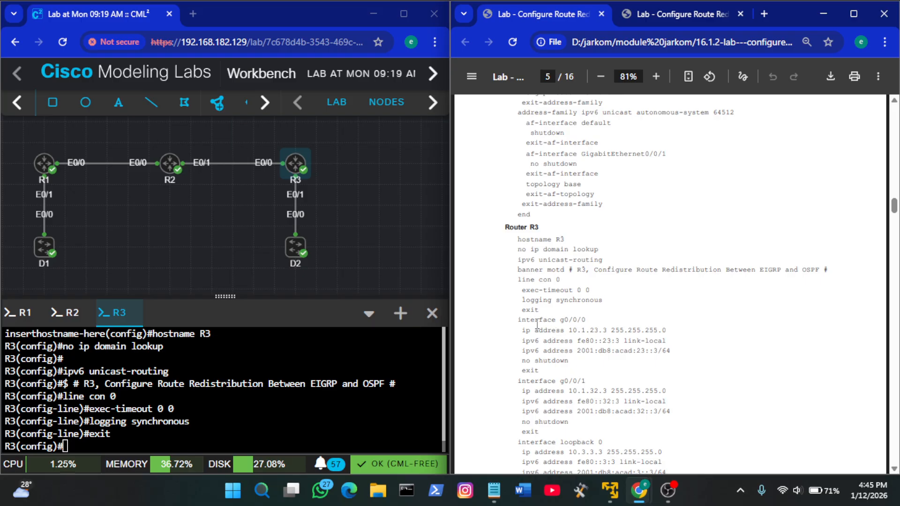
{"action": "left_click", "coordinate": [712, 17]}
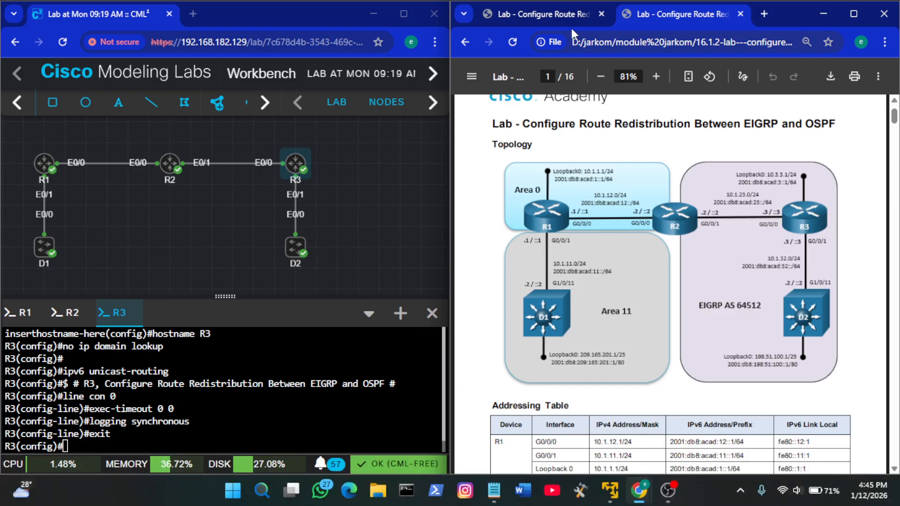
{"action": "left_click", "coordinate": [560, 16]}
{"action": "left_click", "coordinate": [228, 419]}
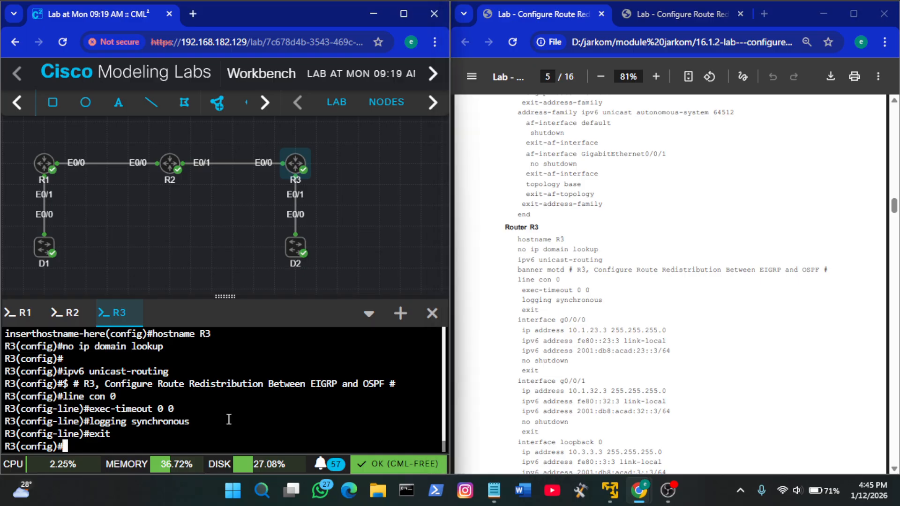
{"action": "type", "text": "int e0/0"}
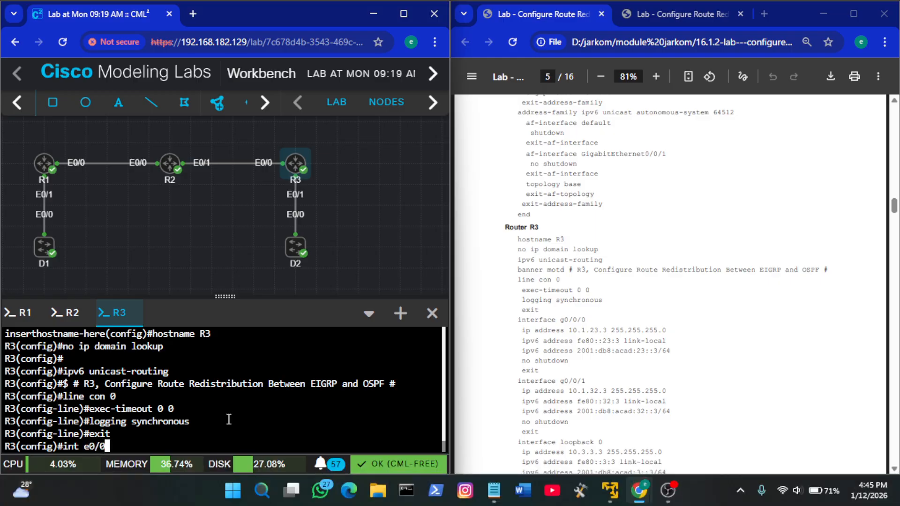
{"action": "key", "text": "Return"}
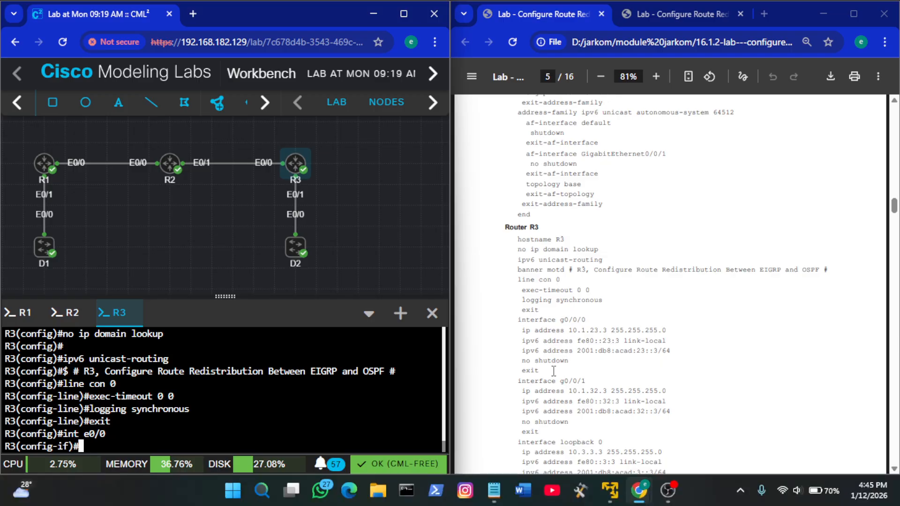
{"action": "left_click_drag", "start_coordinate": [539, 373], "coordinate": [521, 331]}
{"action": "key", "text": "ctrl+c"}
{"action": "right_click", "coordinate": [261, 369]}
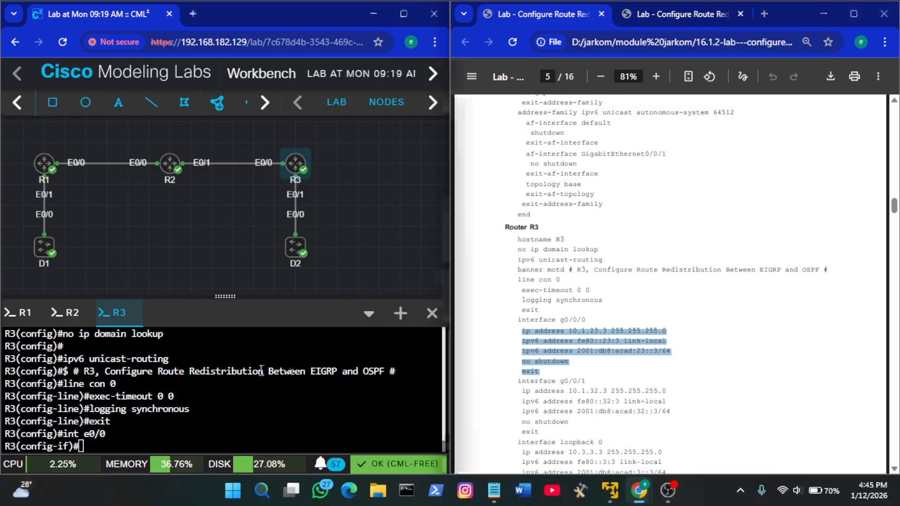
{"action": "left_click", "coordinate": [282, 220]}
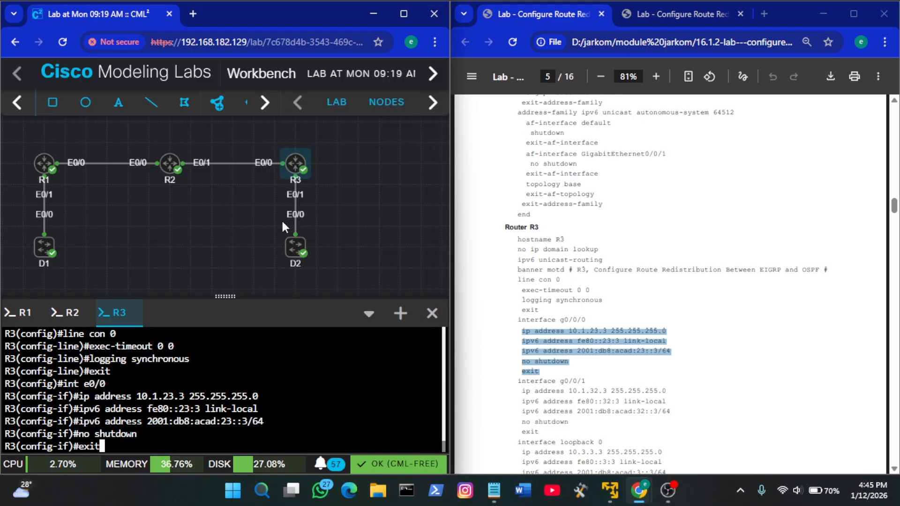
{"action": "left_click", "coordinate": [546, 308]}
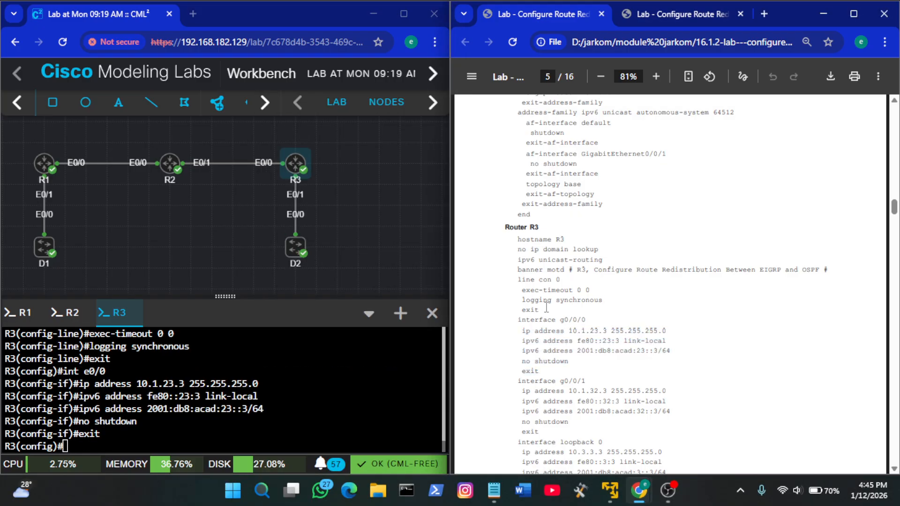
Enter interface configuration for e0/1 on R3 in place of the guide's g0/0/1
{"action": "scroll", "coordinate": [572, 310], "scroll_direction": "down", "scroll_amount": 3}
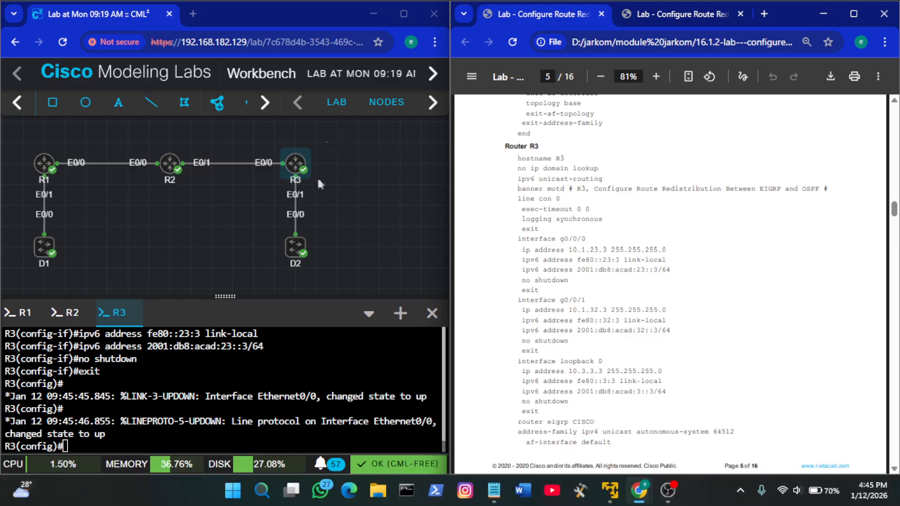
{"action": "left_click", "coordinate": [283, 390]}
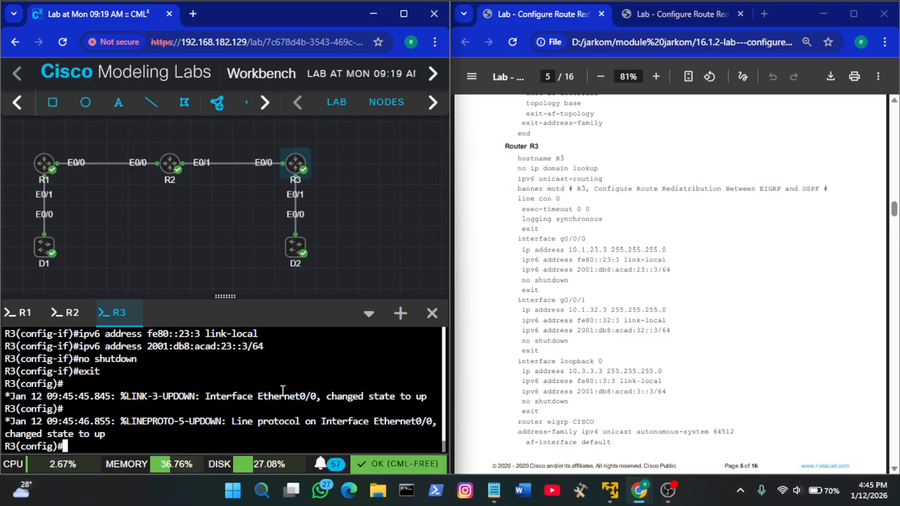
{"action": "type", "text": "int e0/1"}
{"action": "key", "text": "Return"}
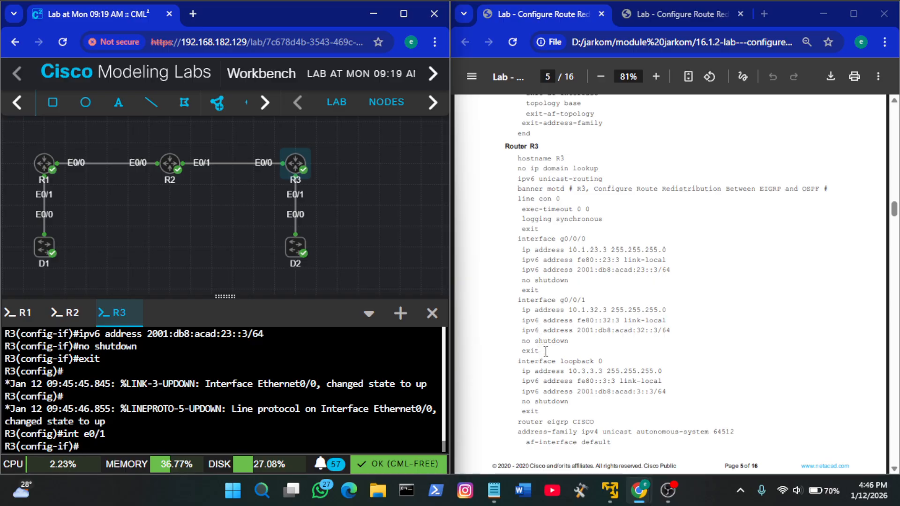
Configure R3's interface e0/1 with 10.1.32.3 255.255.255.0, fe80::32:3 link-local and 2001:db8:acad:32::3/64, enable it with no shutdown, and exit
{"action": "left_click_drag", "start_coordinate": [540, 352], "coordinate": [525, 315]}
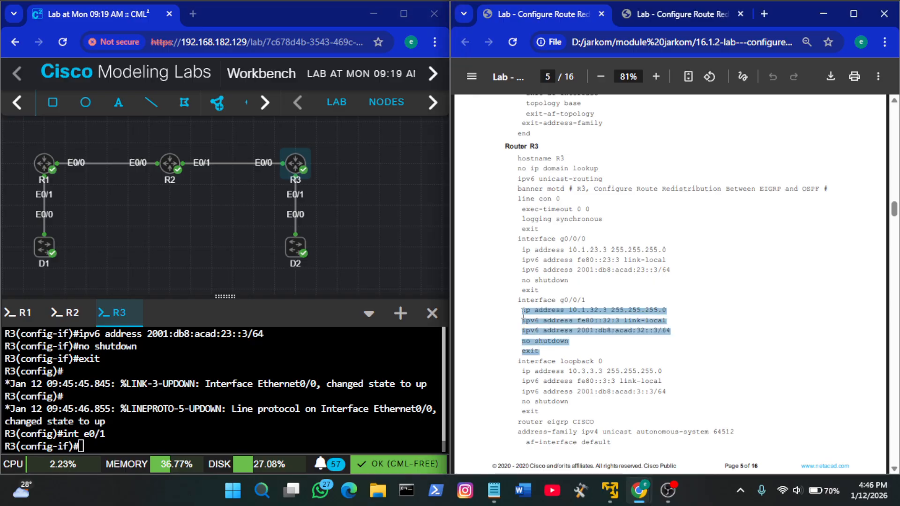
{"action": "right_click", "coordinate": [306, 379]}
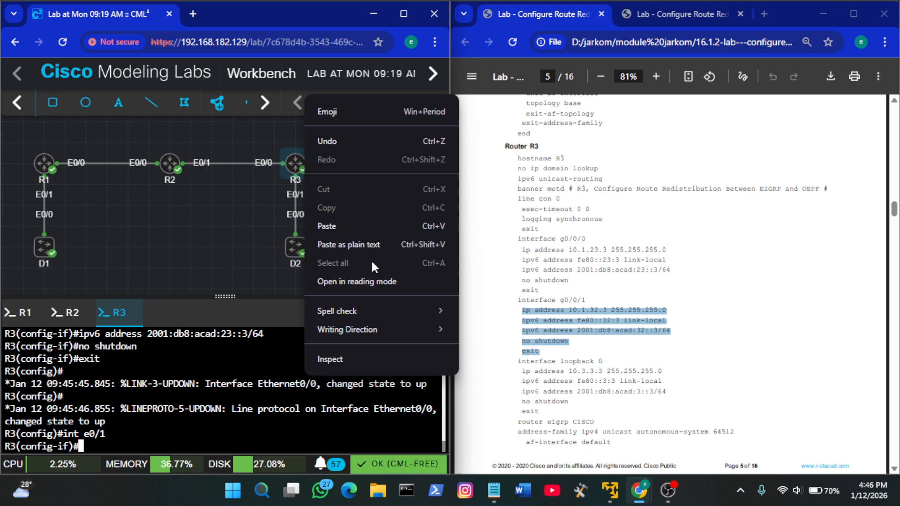
{"action": "left_click", "coordinate": [349, 224]}
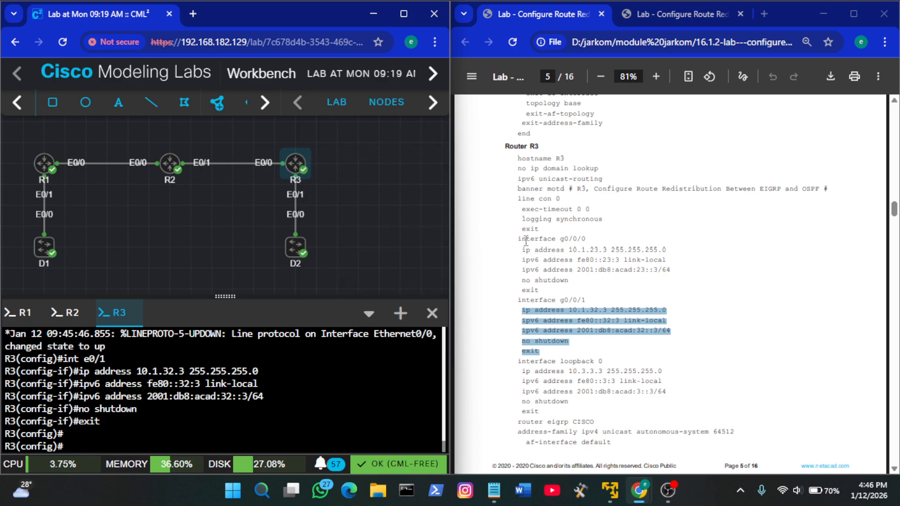
Configure loopback 0 on R3 with 10.3.3.3 255.255.255.0, fe80::3:3 link-local and 2001:db8:acad:3::3/64, enable it with no shutdown, and exit
{"action": "scroll", "coordinate": [610, 331], "scroll_direction": "down", "scroll_amount": 3}
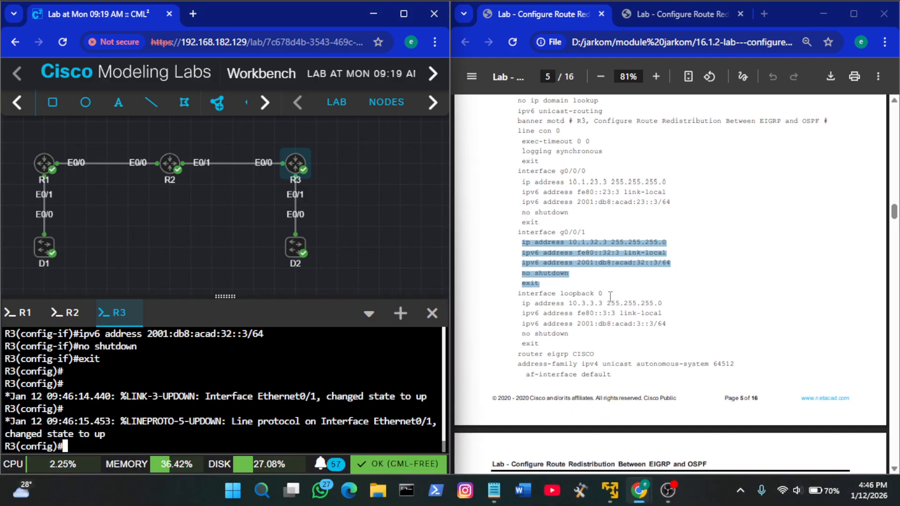
{"action": "left_click", "coordinate": [529, 323]}
{"action": "left_click_drag", "start_coordinate": [540, 345], "coordinate": [516, 294]}
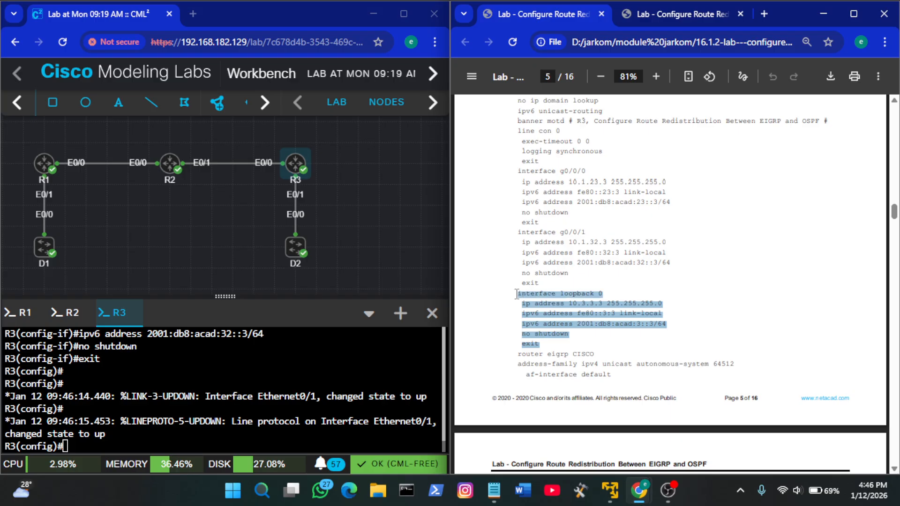
{"action": "right_click", "coordinate": [310, 404]}
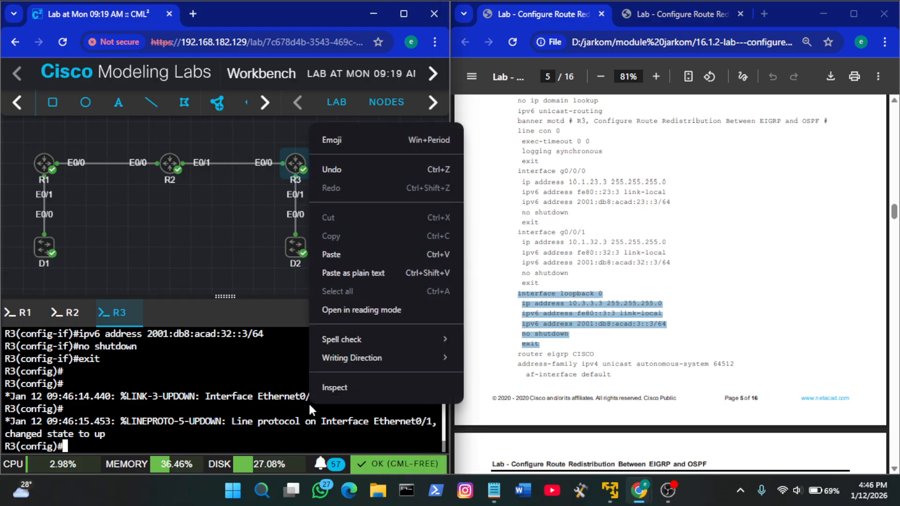
{"action": "left_click", "coordinate": [371, 255]}
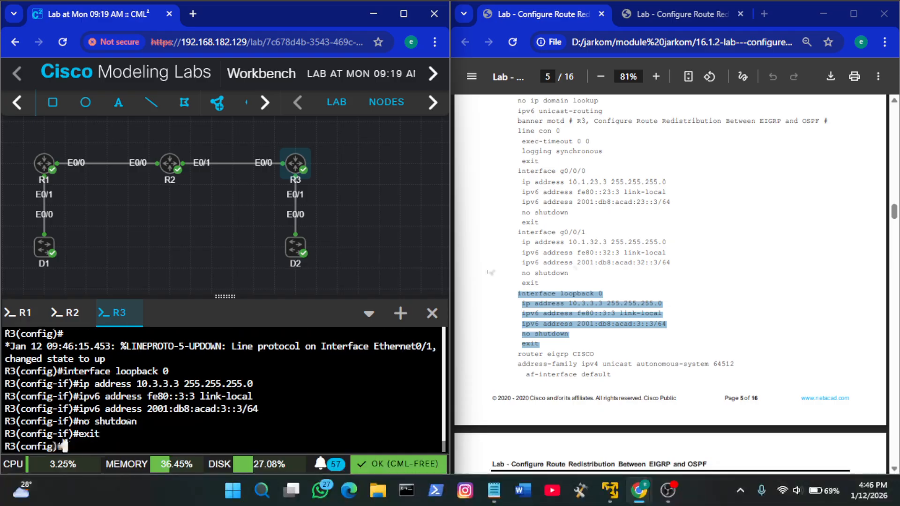
Start router eigrp CISCO on R3 and enter address-family ipv4 unicast autonomous-system 64512 using the guide's commands
{"action": "scroll", "coordinate": [675, 294], "scroll_direction": "down", "scroll_amount": 2}
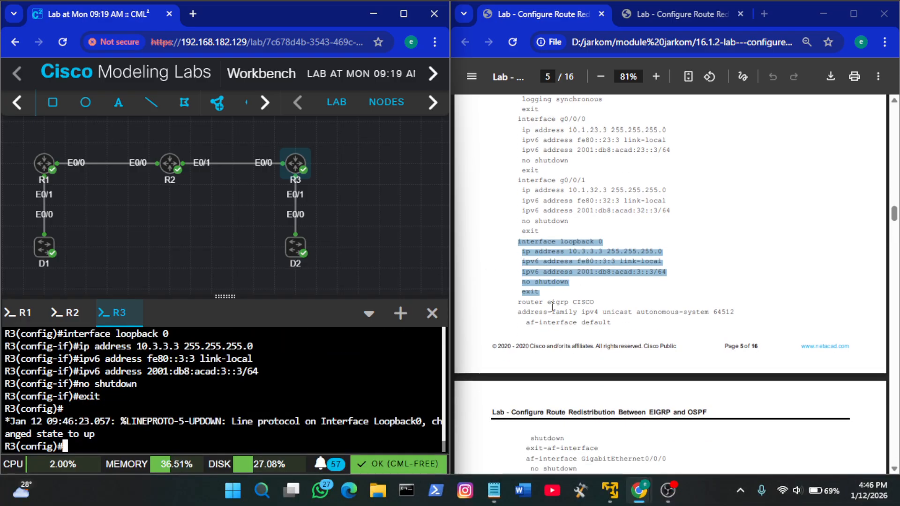
{"action": "left_click", "coordinate": [587, 305]}
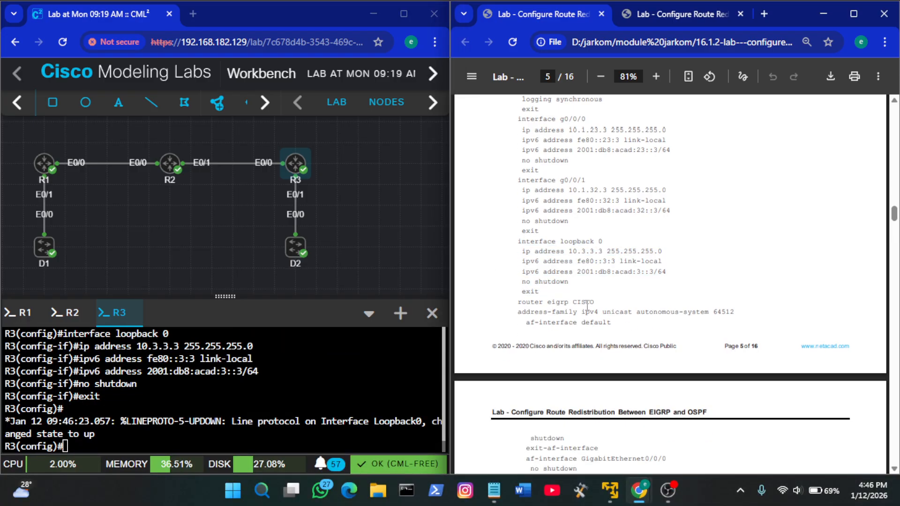
{"action": "left_click_drag", "start_coordinate": [599, 302], "coordinate": [519, 302]}
{"action": "key", "text": "ctrl+c"}
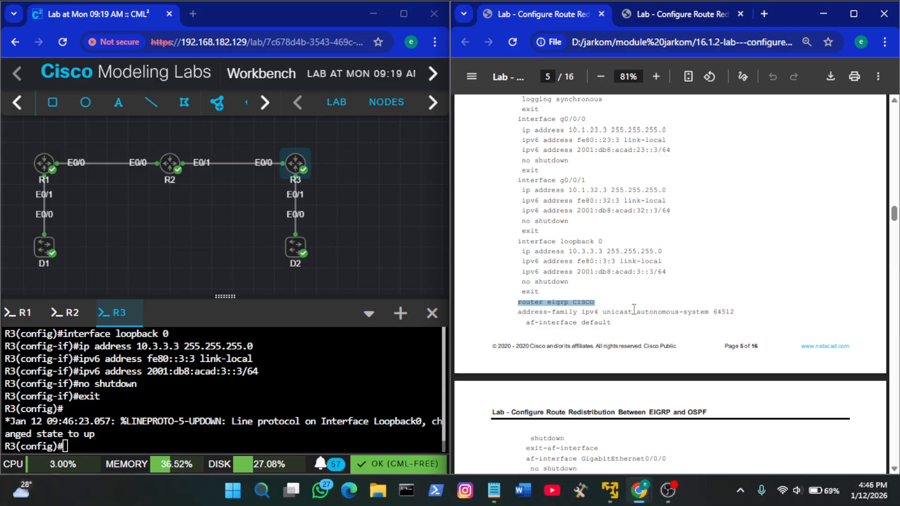
{"action": "right_click", "coordinate": [352, 366]}
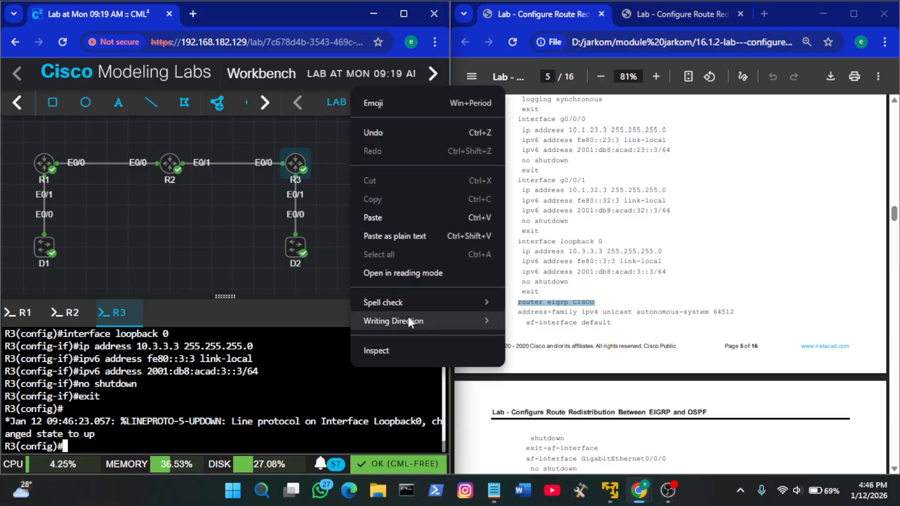
{"action": "left_click", "coordinate": [373, 219]}
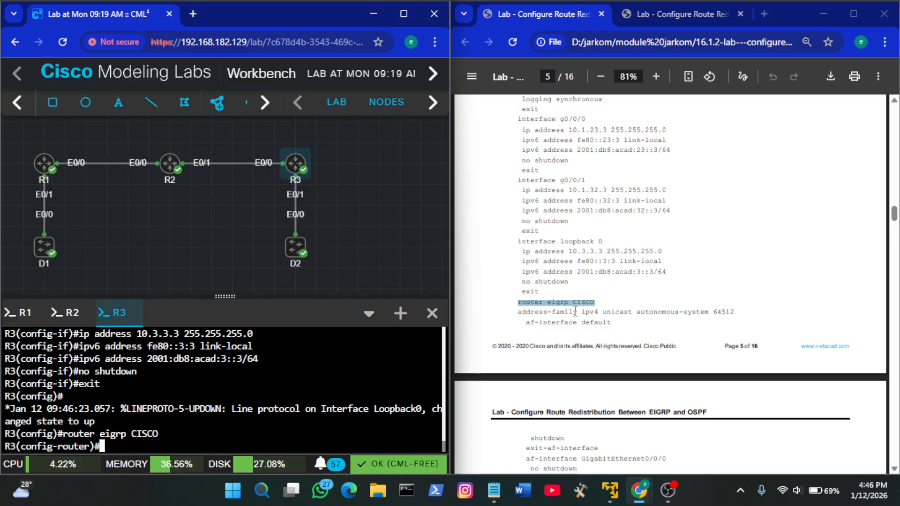
{"action": "left_click_drag", "start_coordinate": [736, 311], "coordinate": [517, 311]}
{"action": "key", "text": "ctrl+c"}
{"action": "right_click", "coordinate": [172, 422]}
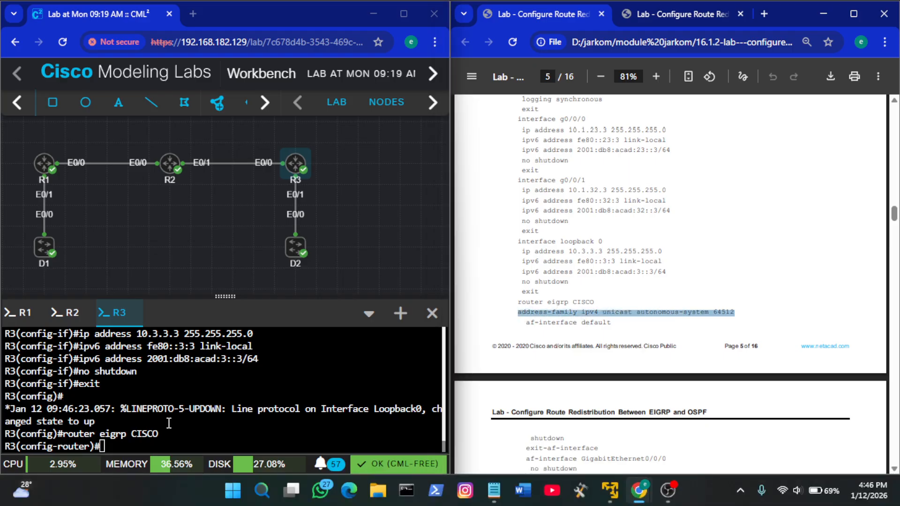
{"action": "left_click", "coordinate": [230, 275]}
{"action": "key", "text": "Return"}
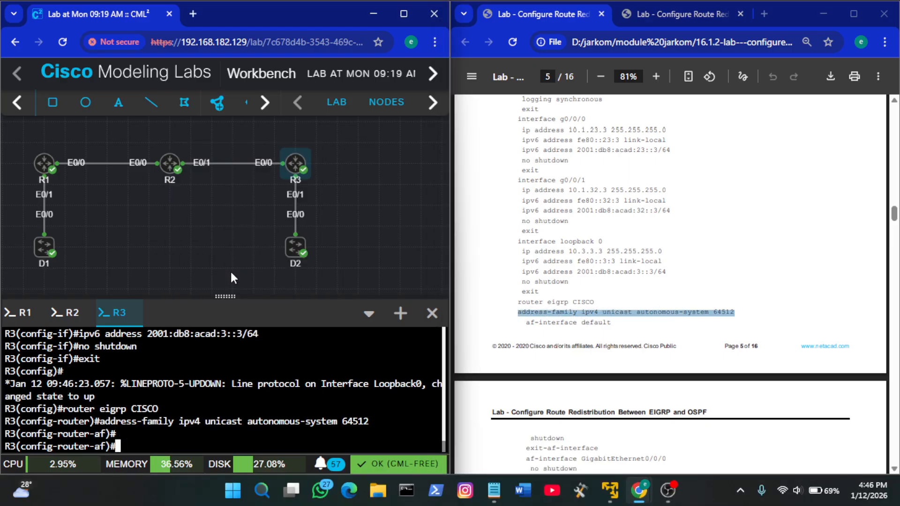
Enter af-interface default within R3's EIGRP IPv4 address family
{"action": "type", "text": "af"}
{"action": "key", "text": "Tab"}
{"action": "key", "text": "Return"}
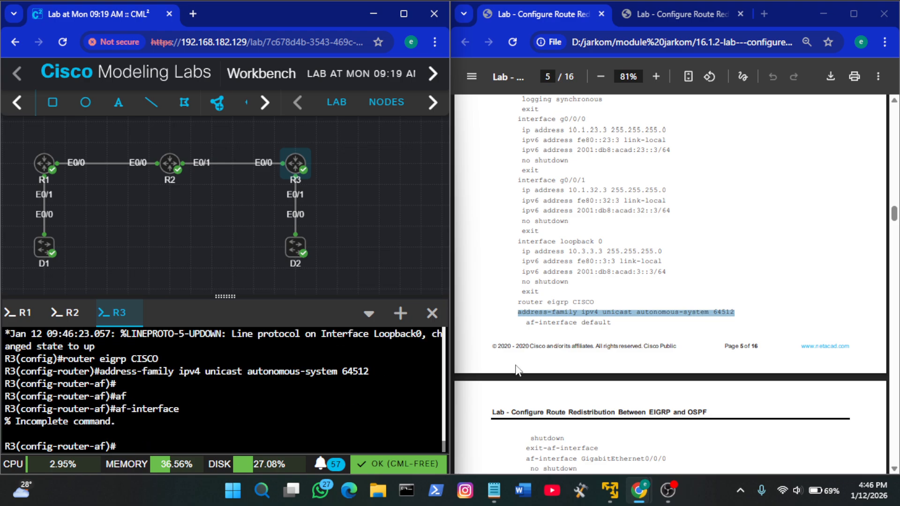
{"action": "scroll", "coordinate": [515, 369], "scroll_direction": "down", "scroll_amount": 3}
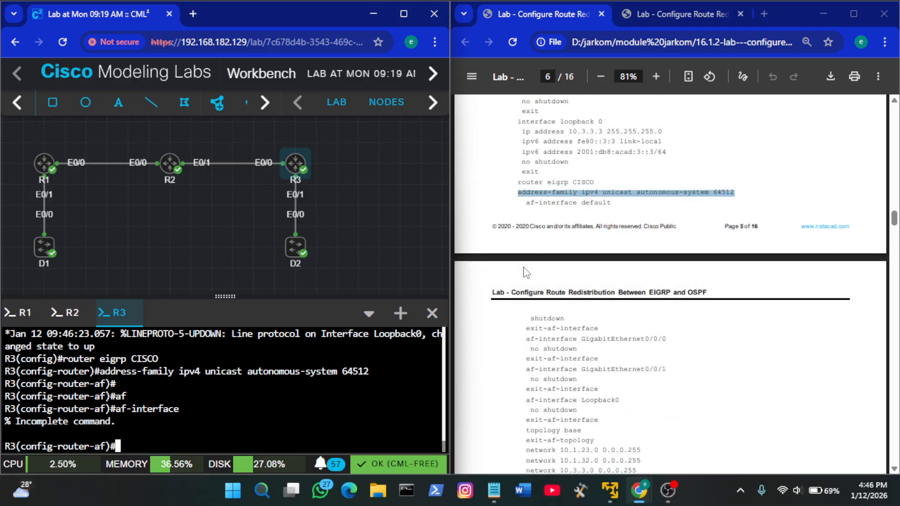
{"action": "key", "text": "Up"}
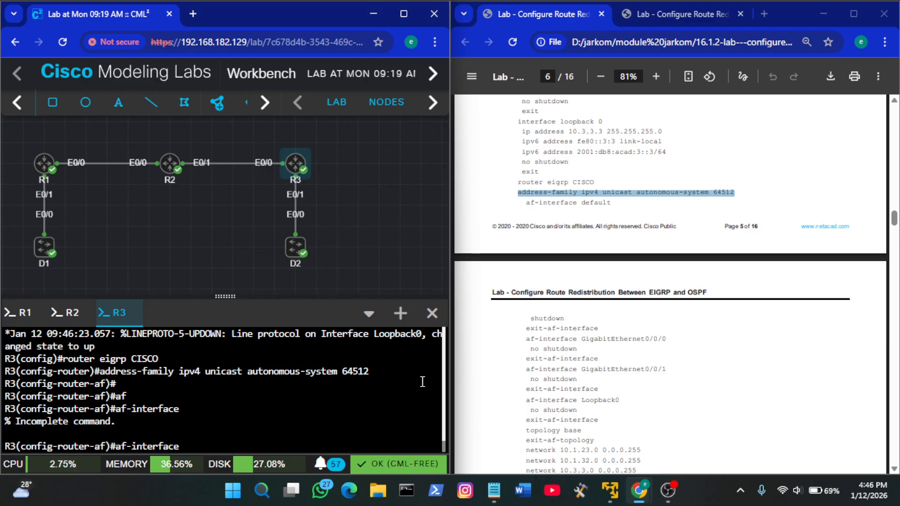
{"action": "type", "text": "d"}
{"action": "key", "text": "Tab"}
{"action": "type", "text": "e"}
{"action": "key", "text": "Tab"}
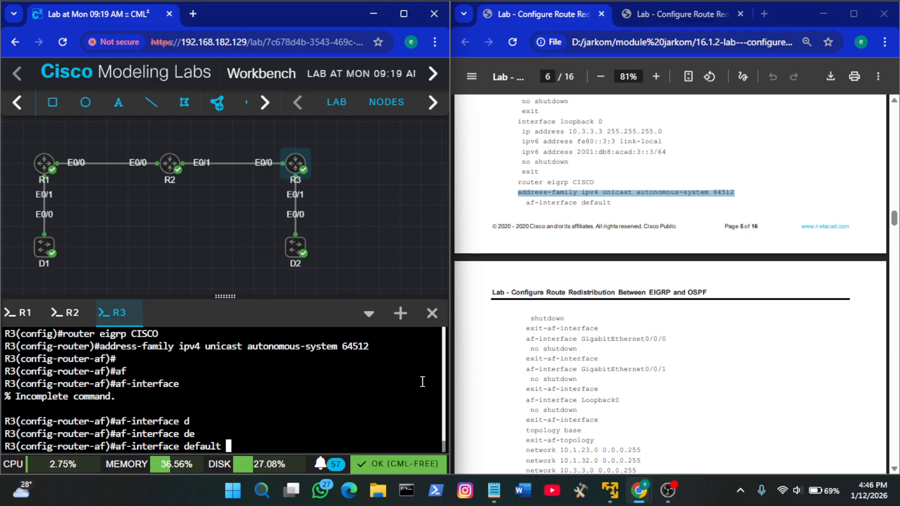
{"action": "key", "text": "Return"}
Apply shutdown to the default af-interface on R3 and leave it with exit-af-interface
{"action": "type", "text": "sh"}
{"action": "key", "text": "Tab"}
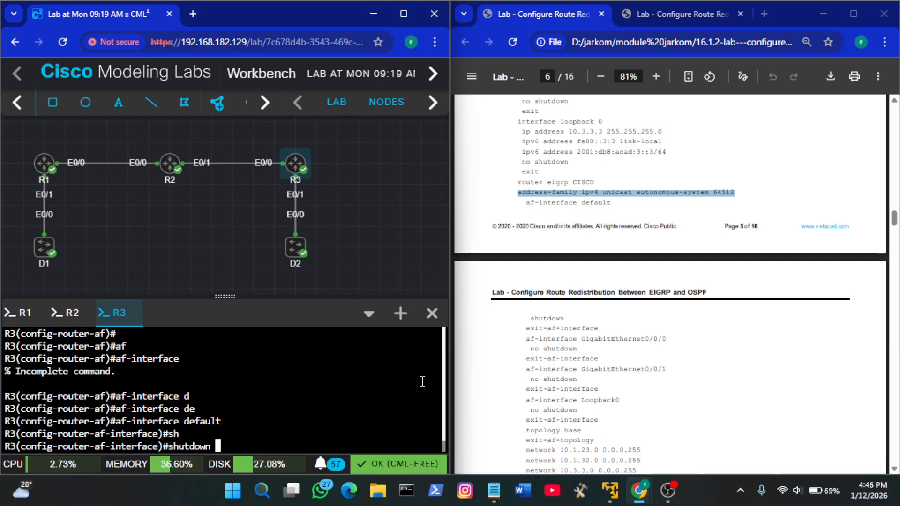
{"action": "key", "text": "Return"}
{"action": "scroll", "coordinate": [615, 337], "scroll_direction": "down", "scroll_amount": 2}
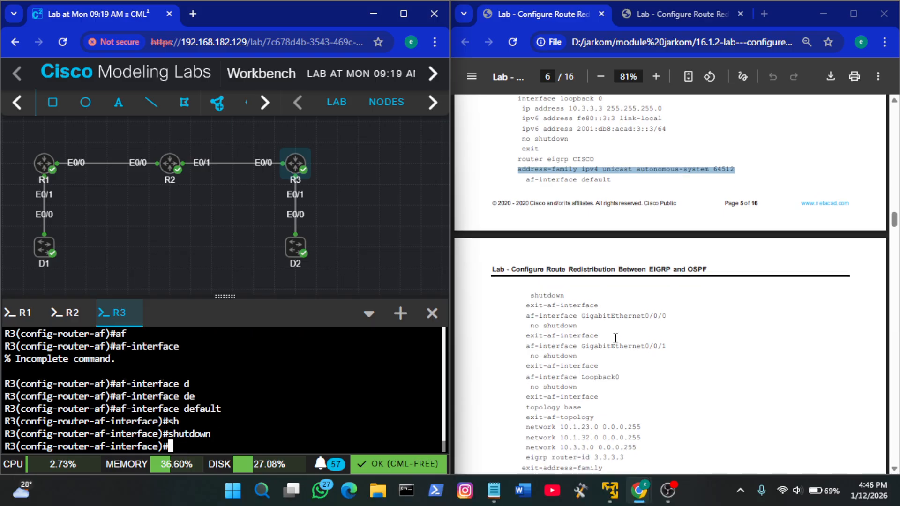
{"action": "left_click", "coordinate": [579, 259]}
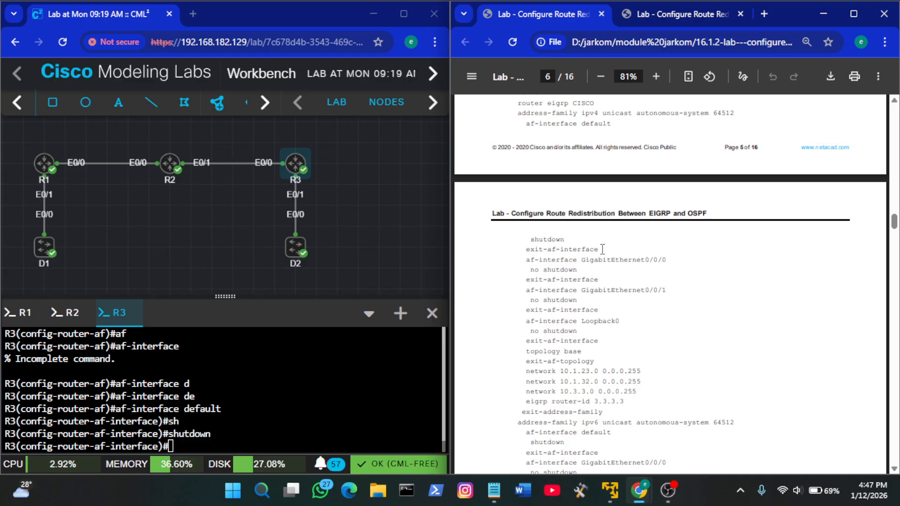
{"action": "key", "text": "Tab"}
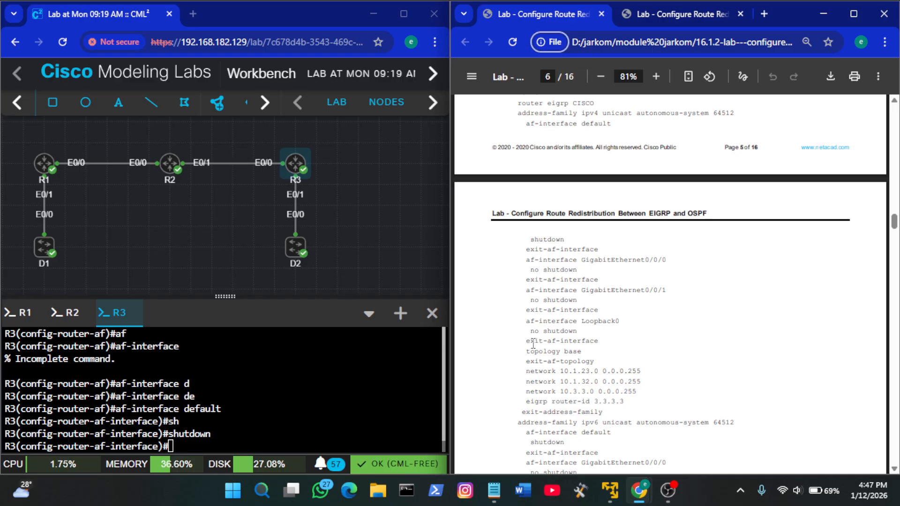
{"action": "left_click", "coordinate": [351, 411]}
{"action": "type", "text": "e"}
{"action": "key", "text": "Tab"}
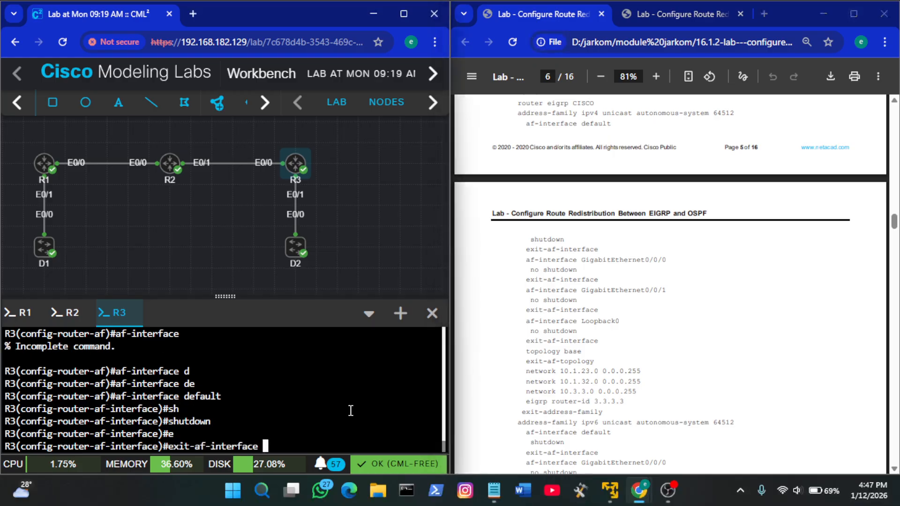
{"action": "key", "text": "Return"}
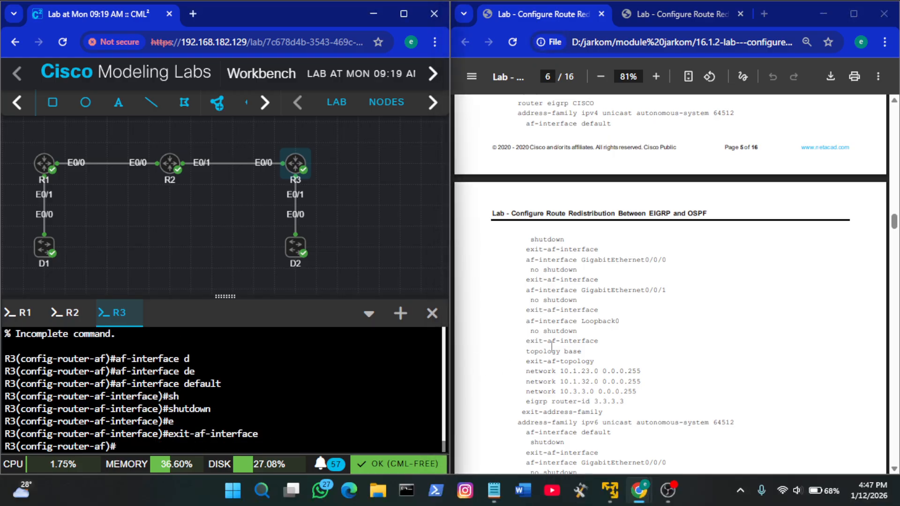
Enter af-interface e0/0 in R3's EIGRP IPv4 address family in place of the guide's GigabitEthernet0/0/0
{"action": "left_click", "coordinate": [599, 264]}
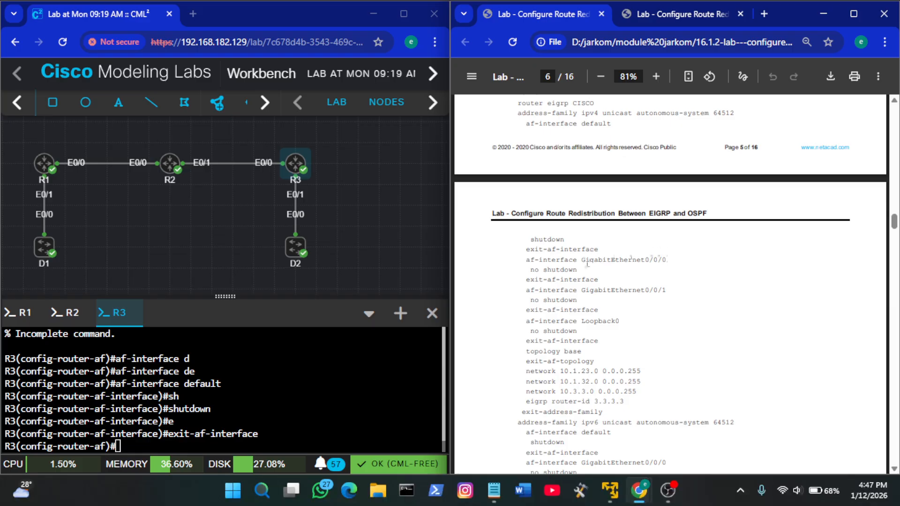
{"action": "left_click_drag", "start_coordinate": [580, 259], "coordinate": [533, 258]}
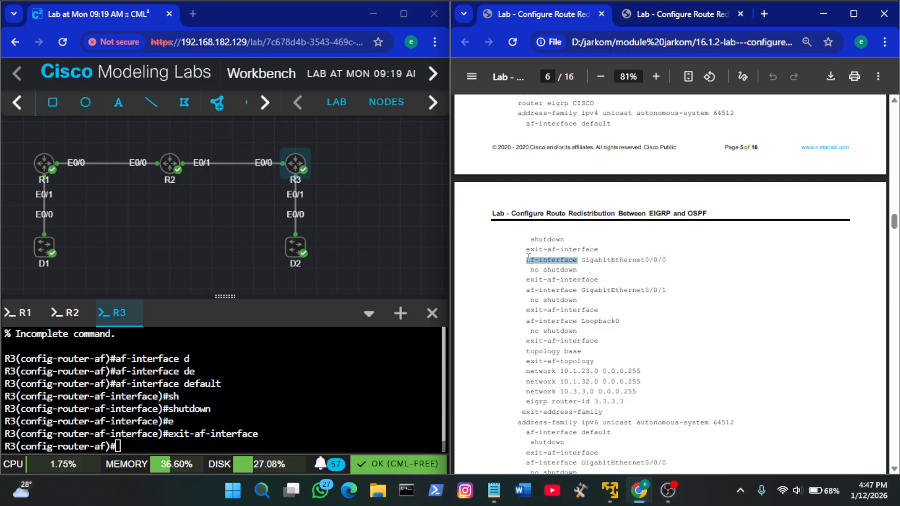
{"action": "right_click", "coordinate": [348, 375]}
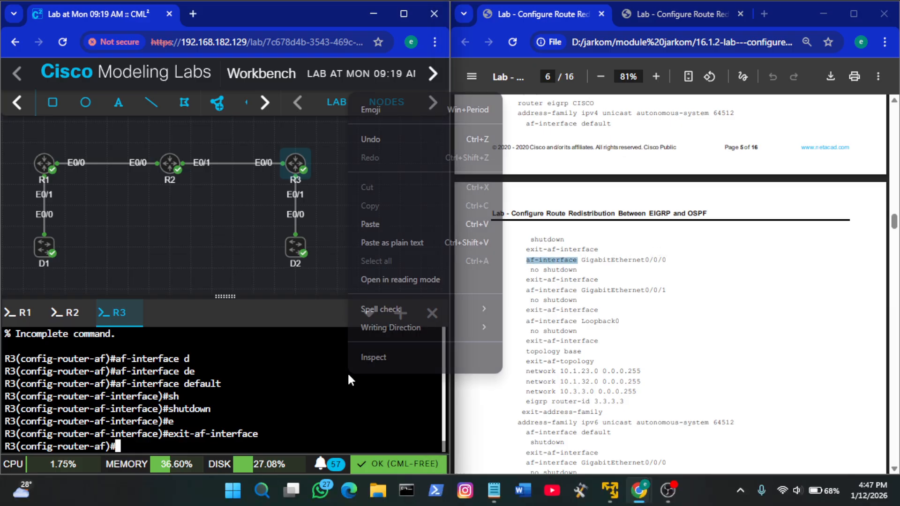
{"action": "left_click", "coordinate": [376, 227]}
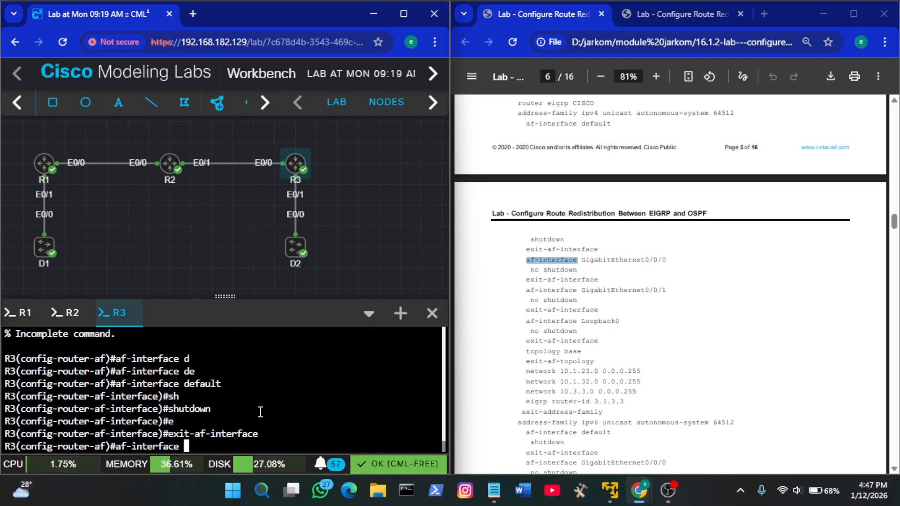
{"action": "type", "text": "e0/0"}
{"action": "key", "text": "Return"}
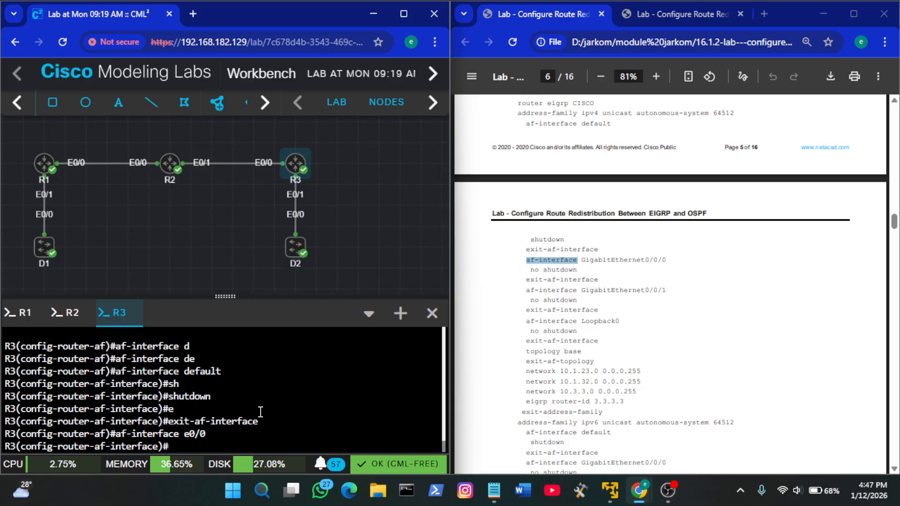
{"action": "left_click", "coordinate": [615, 279]}
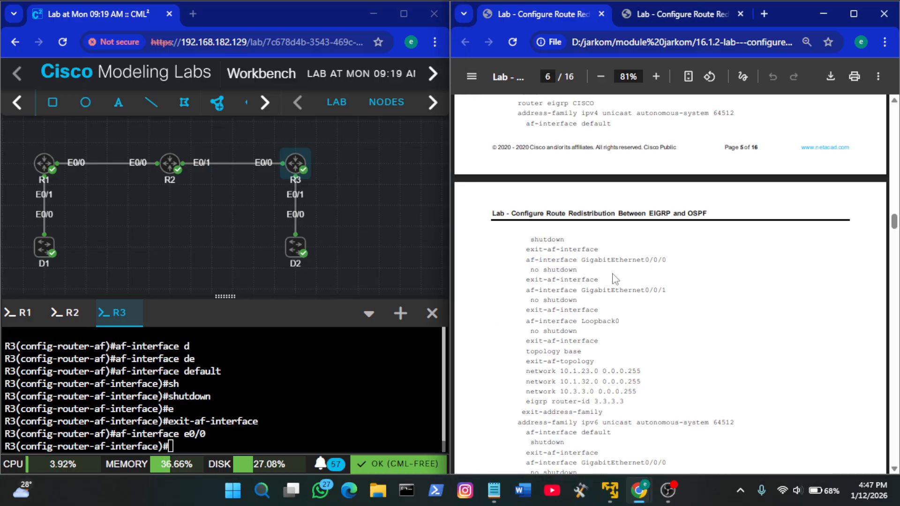
{"action": "scroll", "coordinate": [582, 270], "scroll_direction": "down", "scroll_amount": 3}
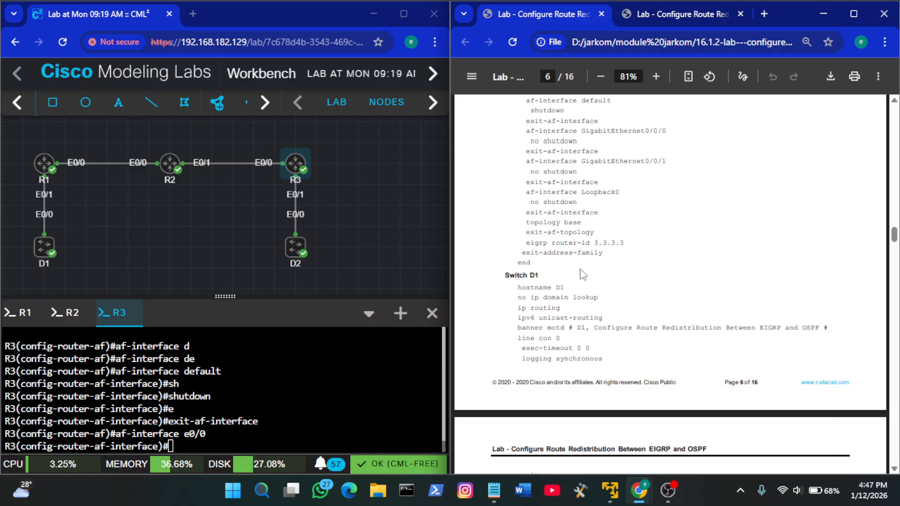
{"action": "scroll", "coordinate": [583, 274], "scroll_direction": "up", "scroll_amount": 6}
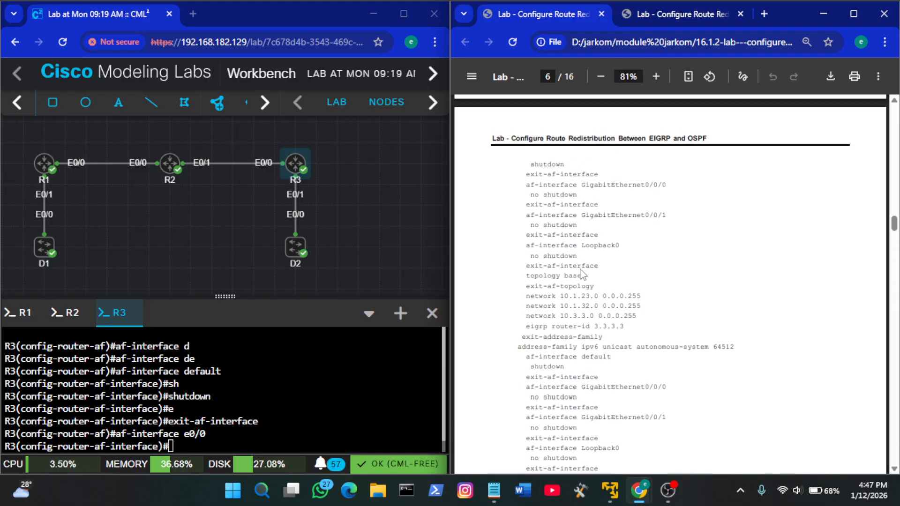
{"action": "scroll", "coordinate": [581, 275], "scroll_direction": "up", "scroll_amount": 8}
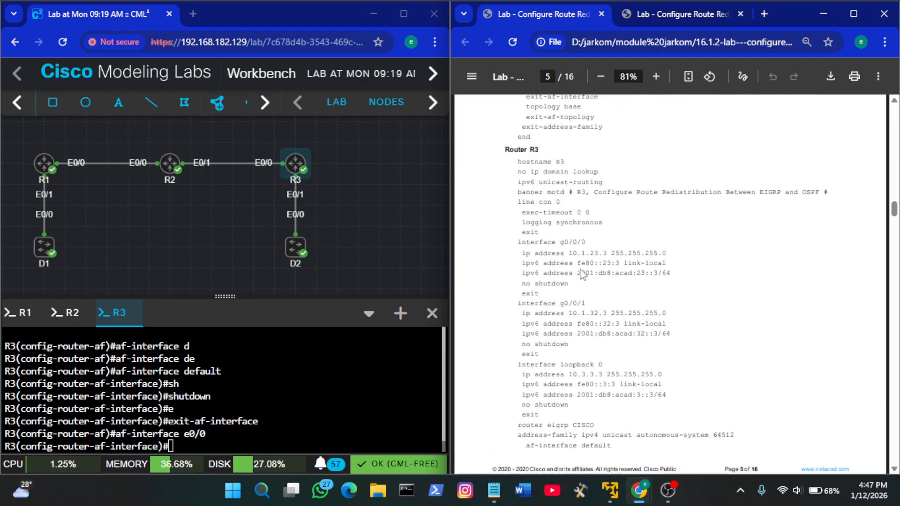
{"action": "scroll", "coordinate": [581, 274], "scroll_direction": "down", "scroll_amount": 4}
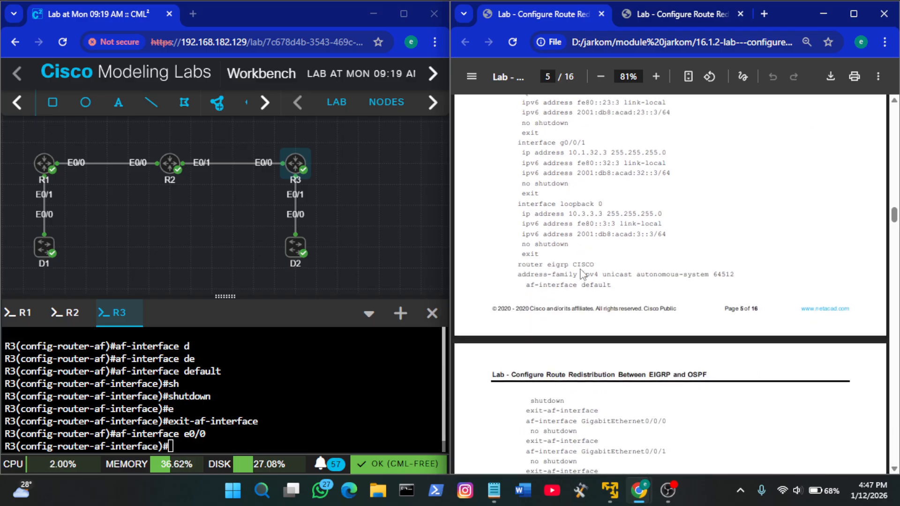
{"action": "scroll", "coordinate": [581, 274], "scroll_direction": "down", "scroll_amount": 4}
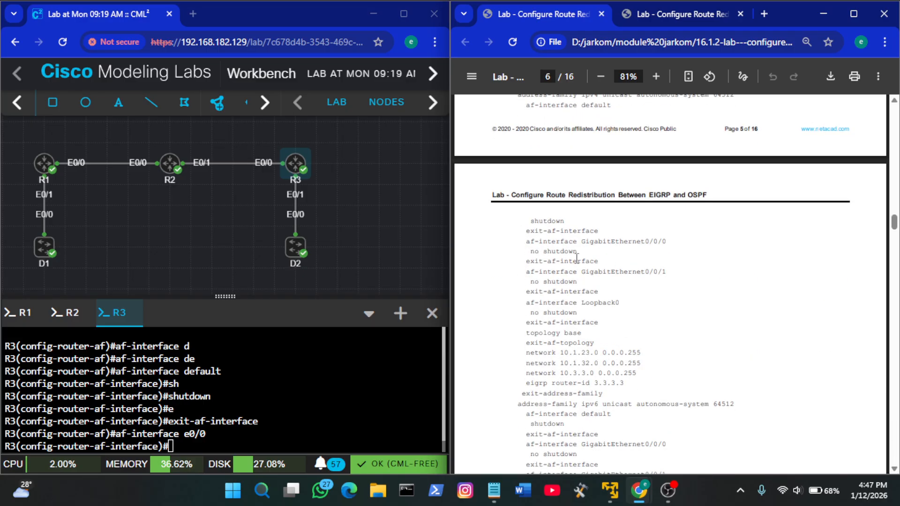
Apply no shutdown to af-interface e0/0 on R3 and leave it with exit-af-interface
{"action": "left_click", "coordinate": [365, 369]}
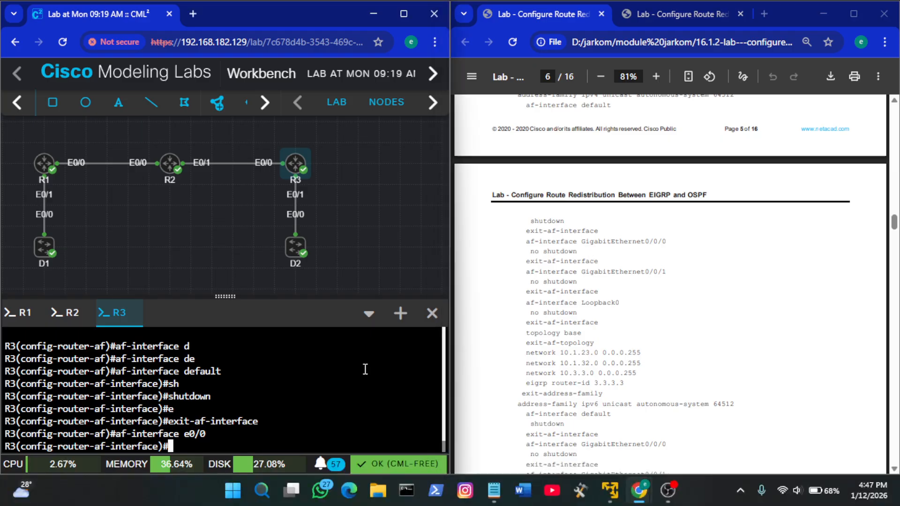
{"action": "type", "text": "no sh"}
{"action": "key", "text": "Tab"}
{"action": "key", "text": "Return"}
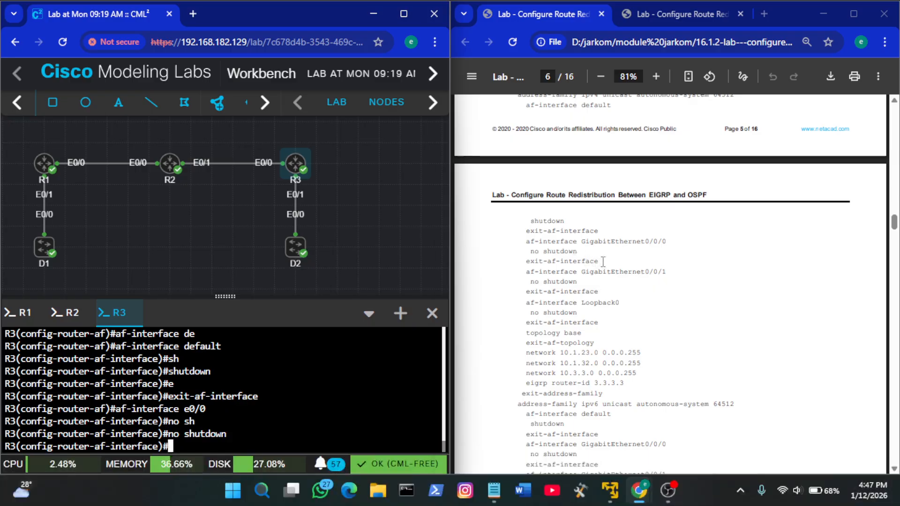
{"action": "left_click_drag", "start_coordinate": [600, 262], "coordinate": [519, 266]}
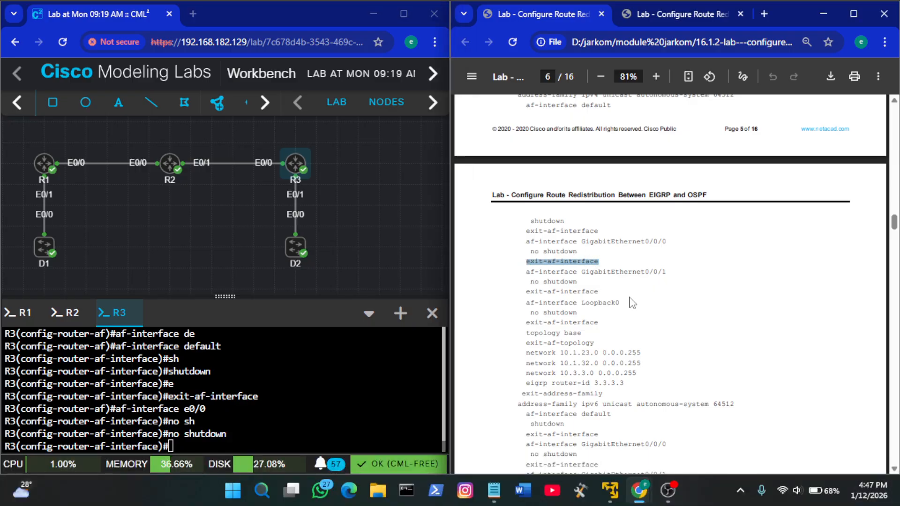
{"action": "right_click", "coordinate": [358, 376]}
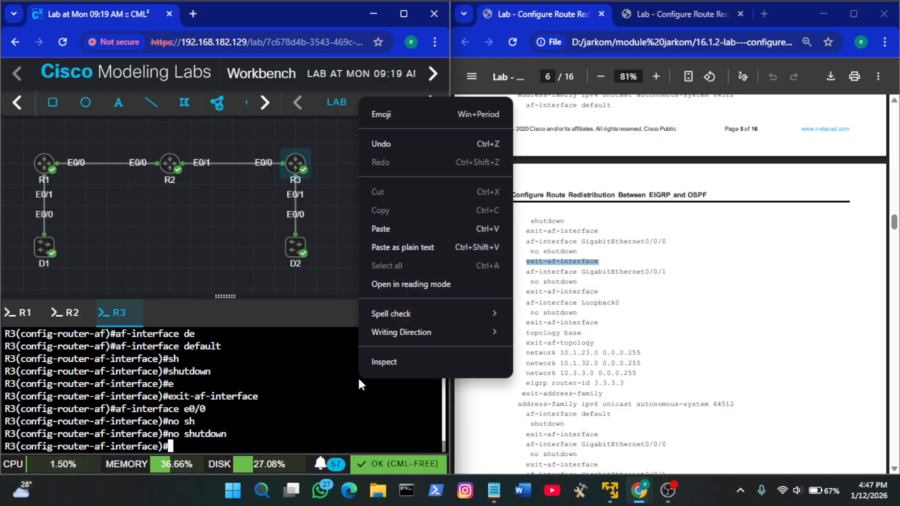
{"action": "left_click", "coordinate": [404, 229]}
{"action": "key", "text": "Return"}
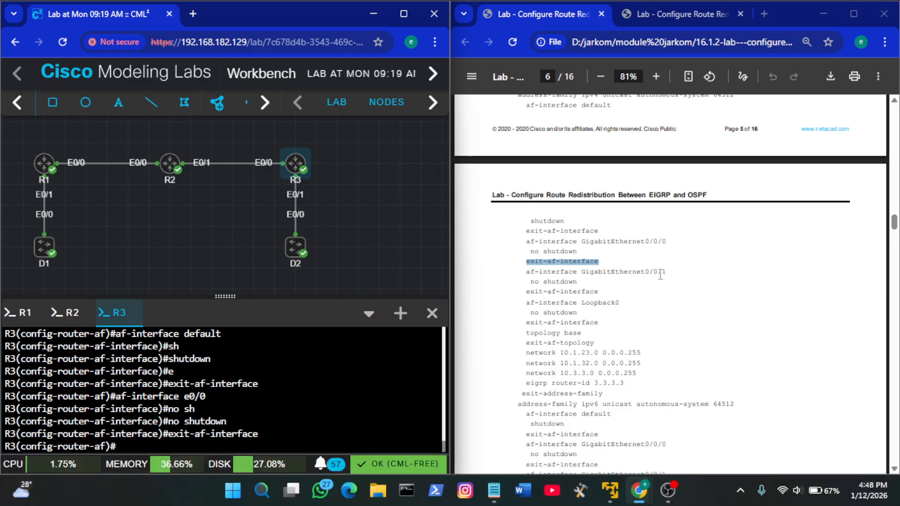
Enter af-interface e0/1 in R3's EIGRP IPv4 address family in place of the guide's GigabitEthernet0/0/1
{"action": "left_click", "coordinate": [581, 272]}
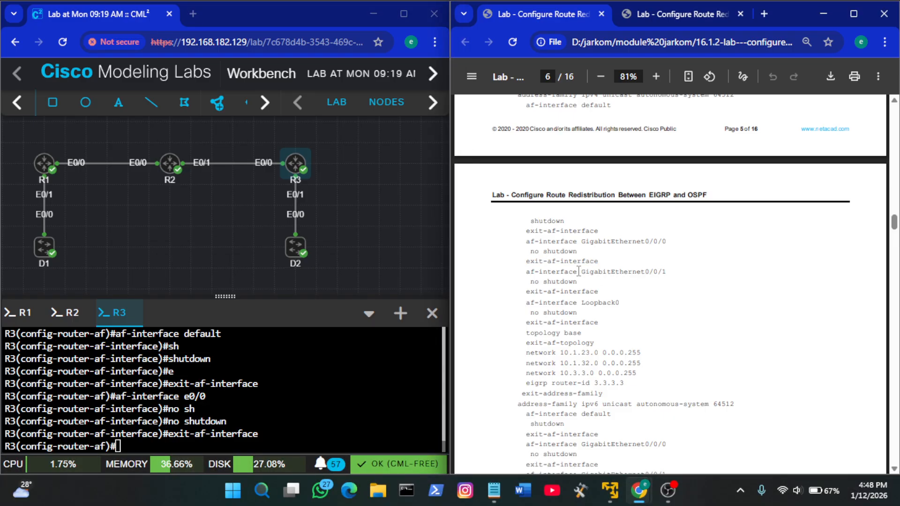
{"action": "left_click_drag", "start_coordinate": [579, 272], "coordinate": [527, 274]}
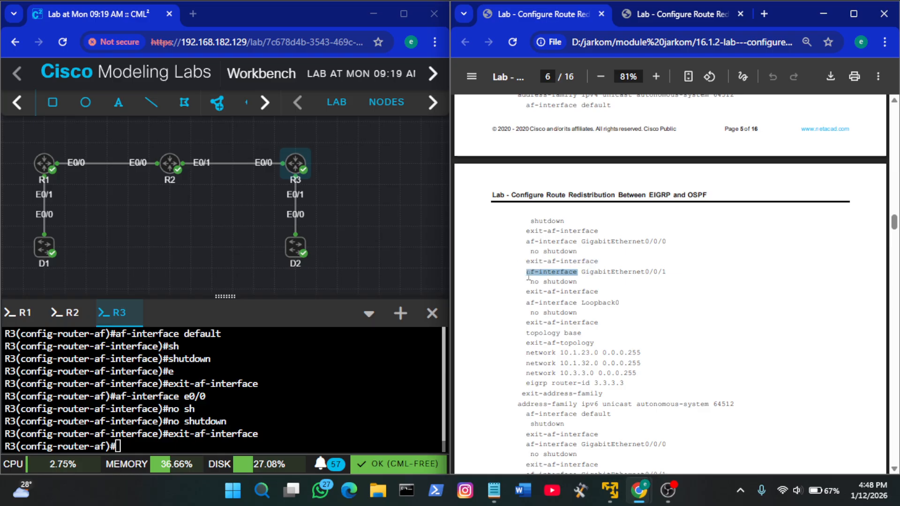
{"action": "right_click", "coordinate": [196, 391]}
{"action": "left_click", "coordinate": [303, 233]}
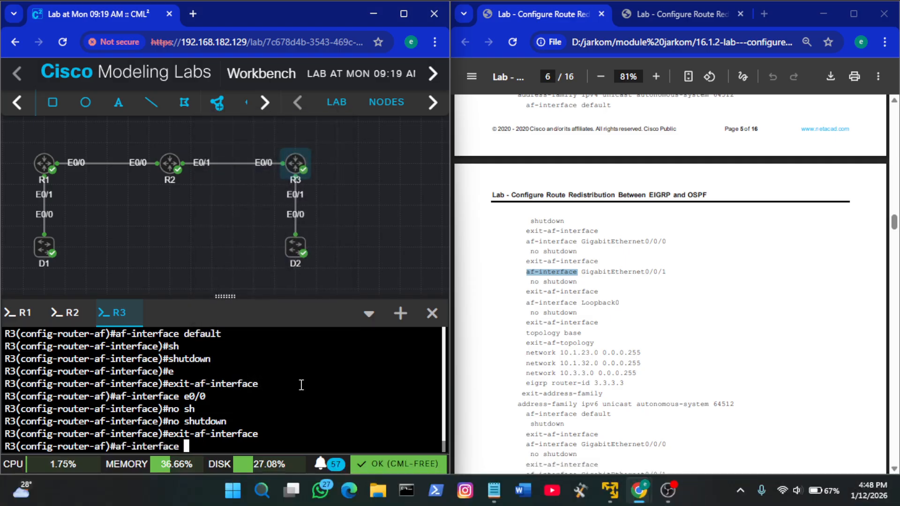
{"action": "type", "text": "e0/1"}
{"action": "key", "text": "Return"}
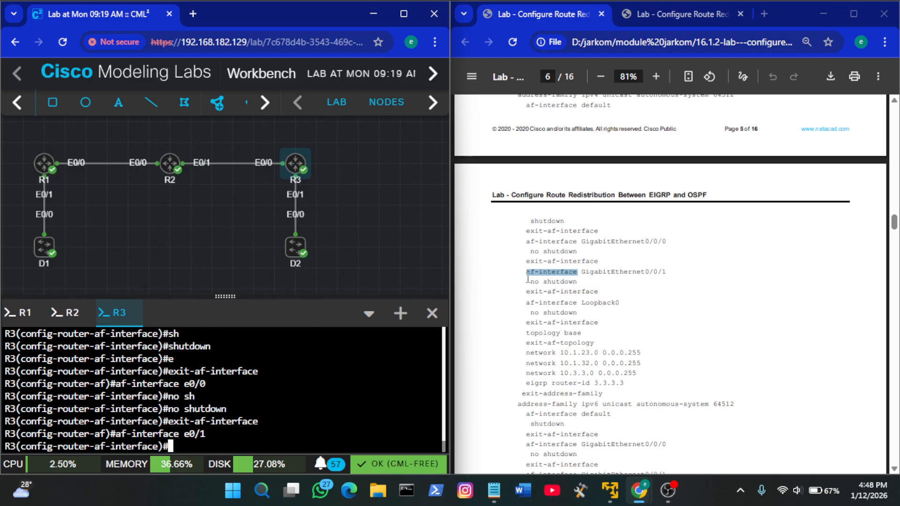
Try to paste the guide's no shutdown and exit-af-interface lines together for e0/1 on R3, and clear the leftover command text
{"action": "left_click", "coordinate": [603, 290]}
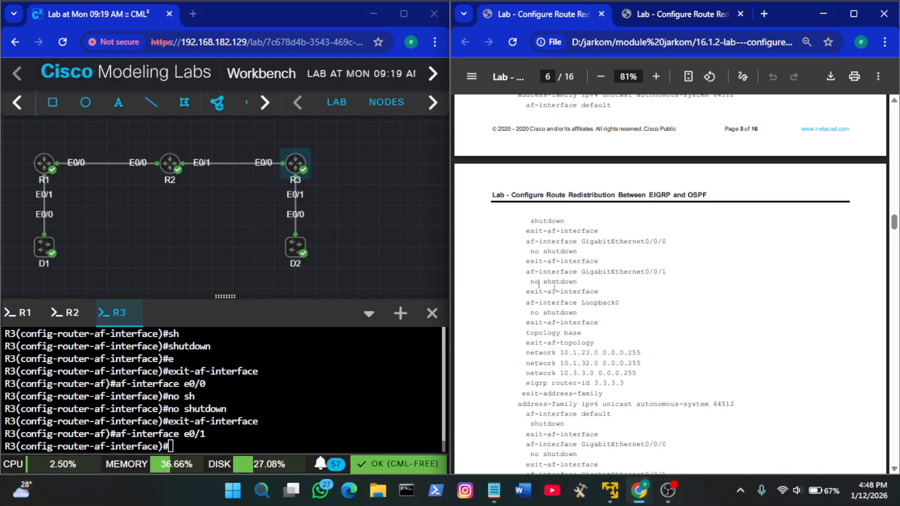
{"action": "left_click_drag", "start_coordinate": [604, 292], "coordinate": [543, 282]}
{"action": "key", "text": "ctrl+c"}
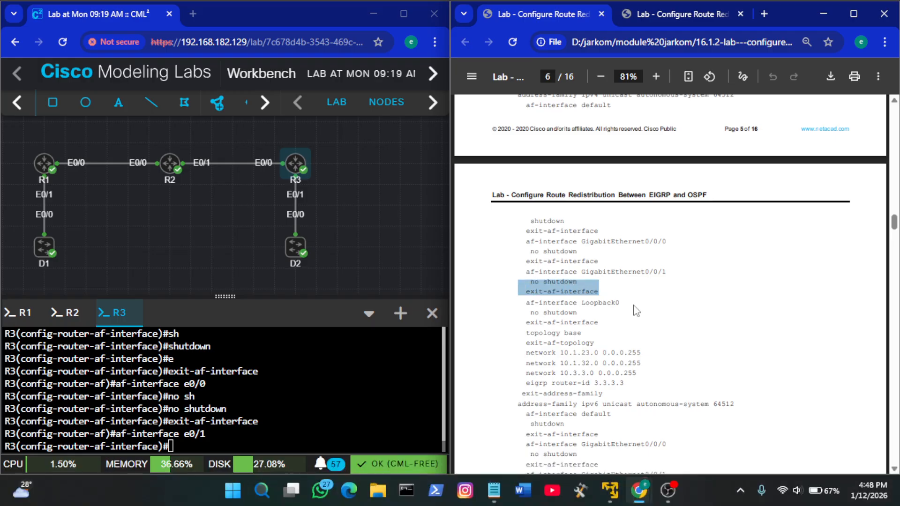
{"action": "right_click", "coordinate": [355, 357]}
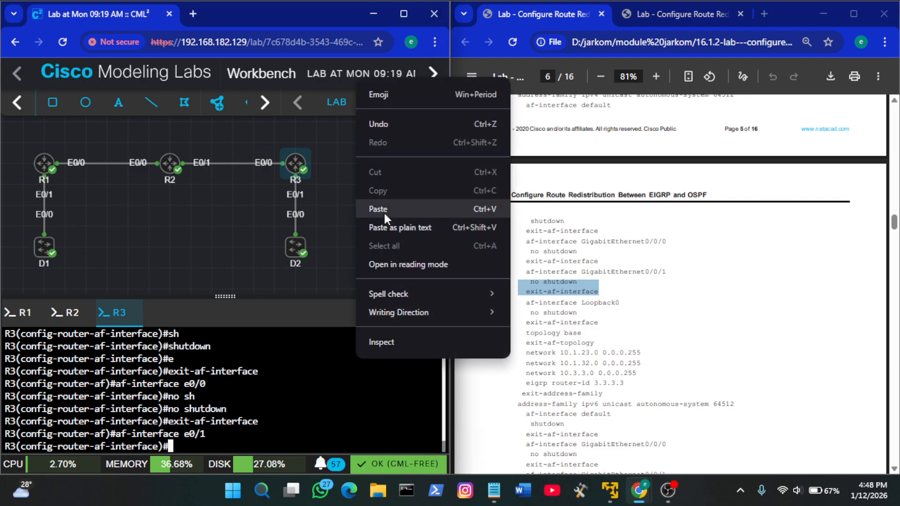
{"action": "left_click", "coordinate": [383, 211]}
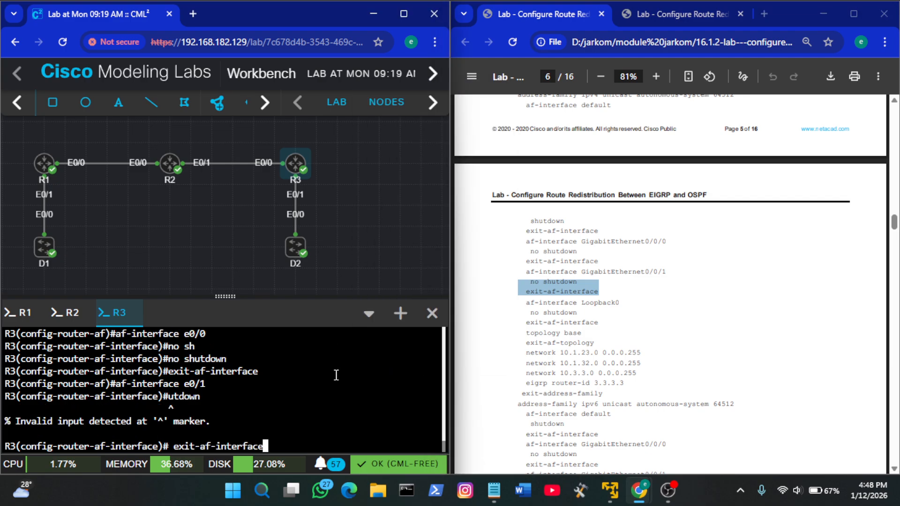
{"action": "key", "text": "BackSpace"}
{"action": "key", "text": "BackSpace"}
{"action": "key", "text": "BackSpace"}
{"action": "key", "text": "BackSpace"}
{"action": "key", "text": "BackSpace"}
{"action": "key", "text": "BackSpace"}
{"action": "key", "text": "BackSpace"}
{"action": "key", "text": "BackSpace"}
{"action": "key", "text": "BackSpace"}
{"action": "key", "text": "BackSpace"}
{"action": "key", "text": "BackSpace"}
{"action": "key", "text": "BackSpace"}
{"action": "key", "text": "BackSpace"}
{"action": "key", "text": "BackSpace"}
{"action": "key", "text": "BackSpace"}
{"action": "key", "text": "BackSpace"}
{"action": "key", "text": "BackSpace"}
{"action": "key", "text": "BackSpace"}
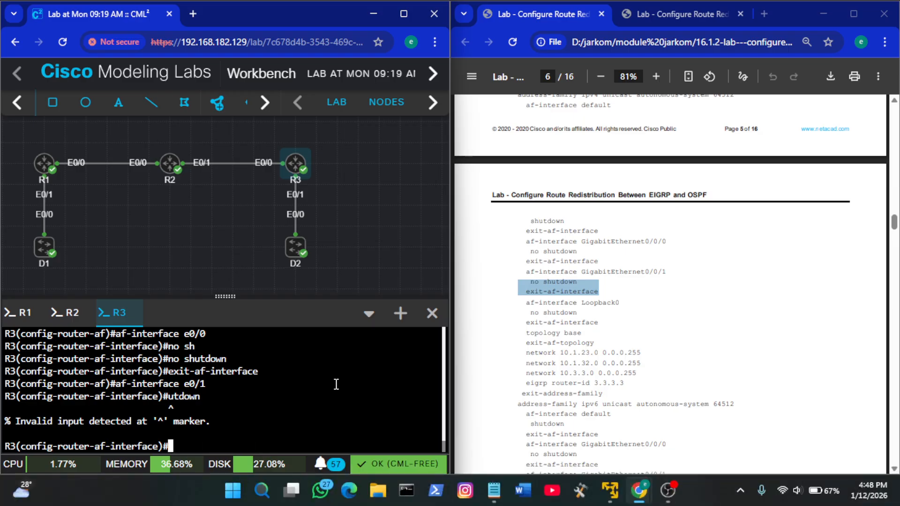
Apply no shutdown to af-interface e0/1 on R3 and leave it with exit-af-interface
{"action": "type", "text": "no sh"}
{"action": "key", "text": "Tab"}
{"action": "key", "text": "Return"}
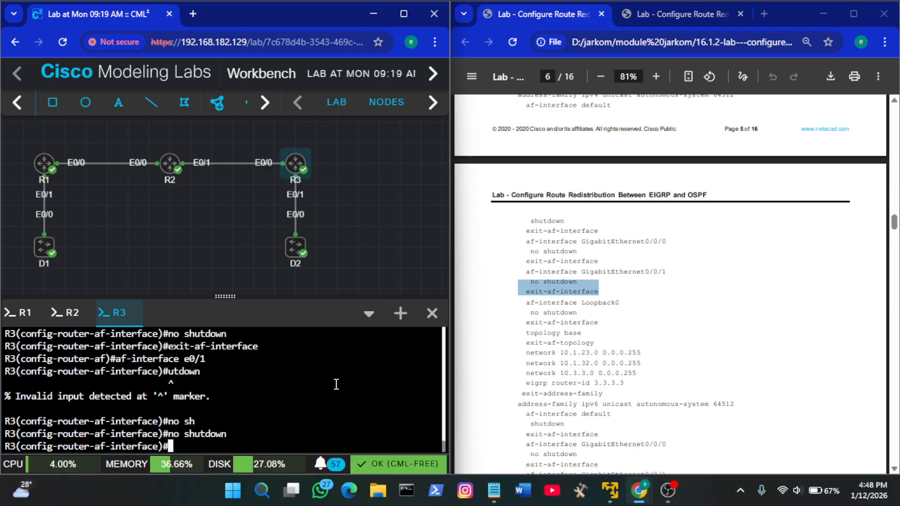
{"action": "key", "text": "Up"}
{"action": "key", "text": "Up"}
{"action": "key", "text": "Up"}
{"action": "key", "text": "Up"}
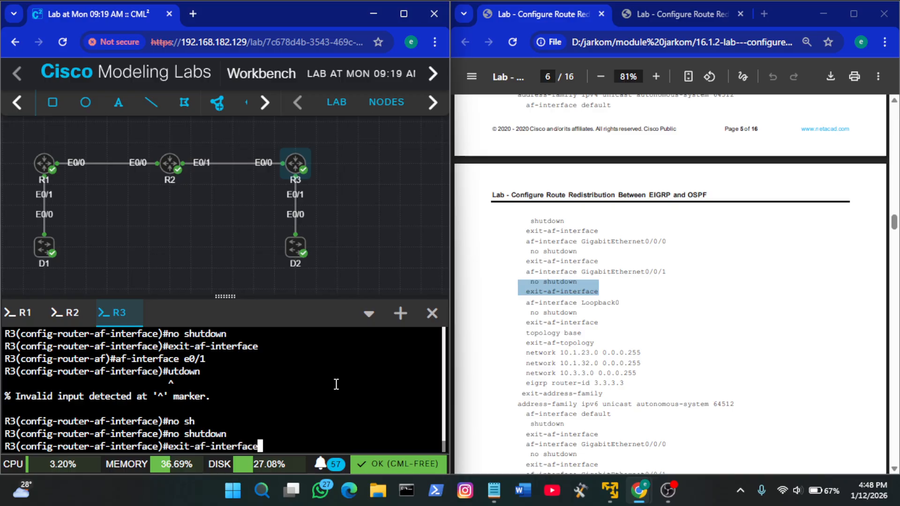
{"action": "key", "text": "Down"}
{"action": "key", "text": "Up"}
{"action": "key", "text": "Return"}
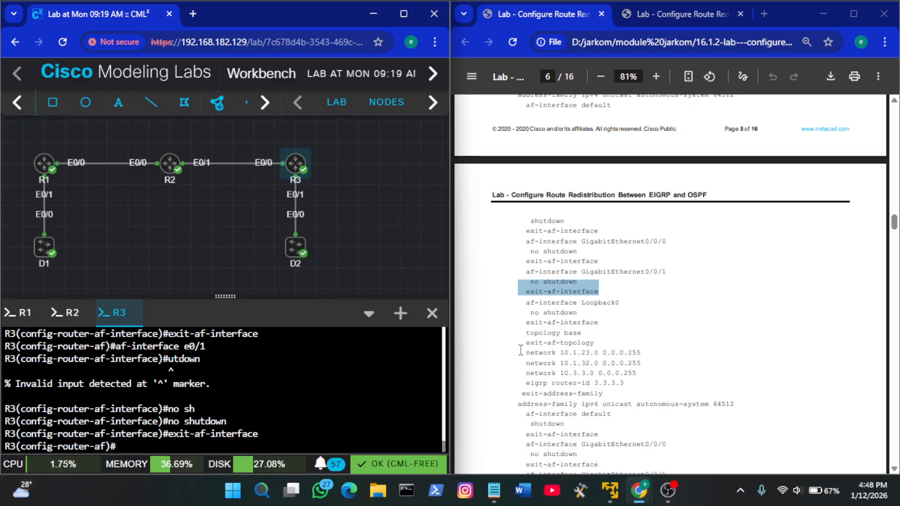
Paste the guide's Loopback0 block into R3 and correct its truncated first line to enter af-interface Loopback0
{"action": "left_click", "coordinate": [582, 363]}
{"action": "scroll", "coordinate": [533, 314], "scroll_direction": "down", "scroll_amount": 1}
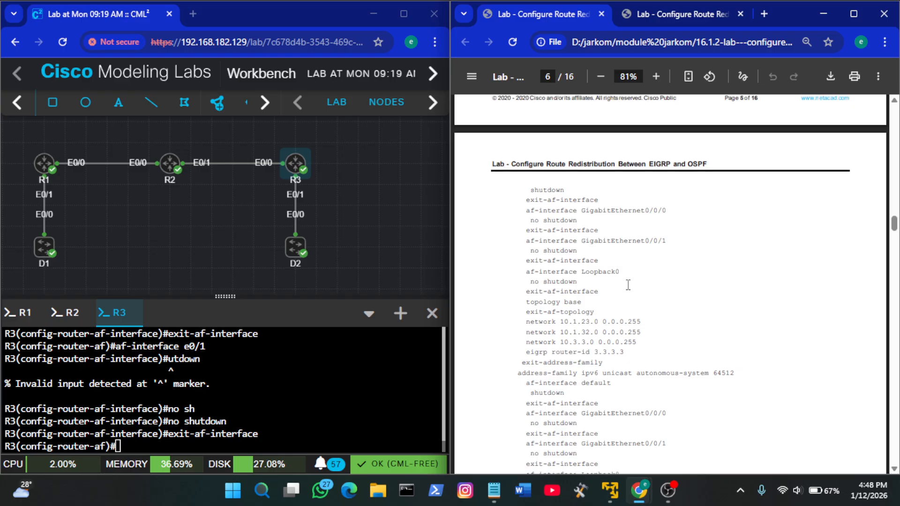
{"action": "scroll", "coordinate": [628, 285], "scroll_direction": "down", "scroll_amount": 1}
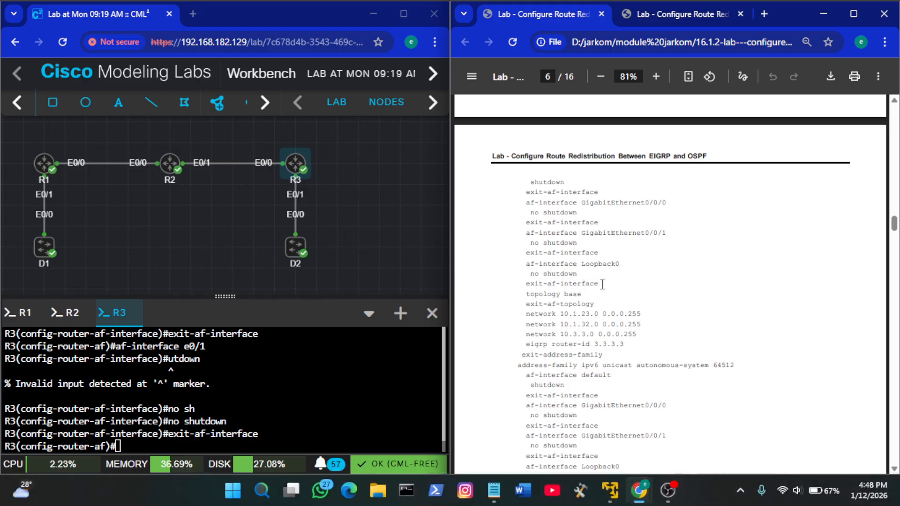
{"action": "left_click_drag", "start_coordinate": [599, 284], "coordinate": [527, 265]}
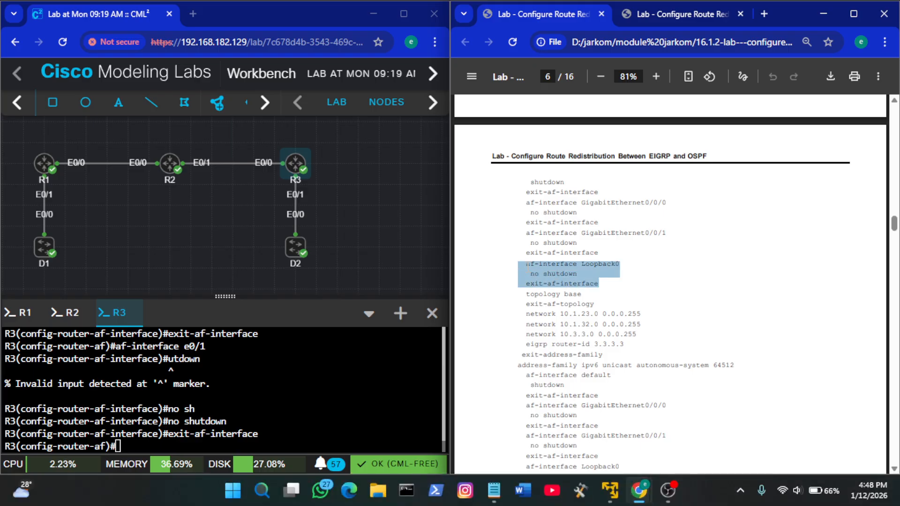
{"action": "right_click", "coordinate": [318, 376]}
{"action": "left_click", "coordinate": [331, 226]}
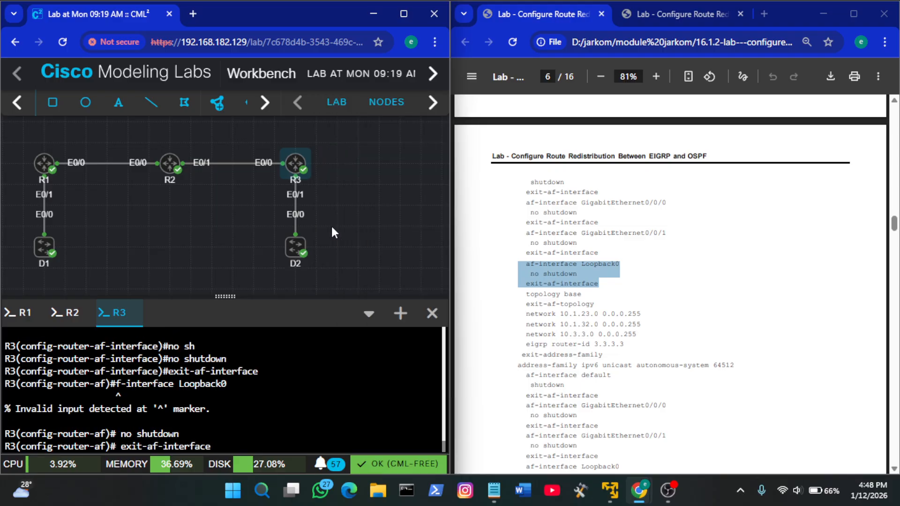
{"action": "key", "text": "Up"}
{"action": "key", "text": "Up"}
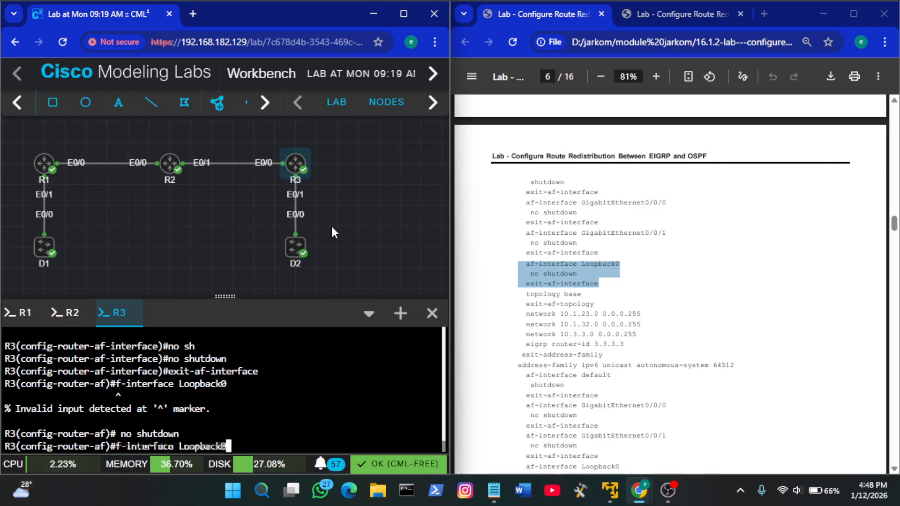
{"action": "key", "text": "Left"}
{"action": "key", "text": "Left"}
{"action": "key", "text": "Left"}
{"action": "key", "text": "Left"}
{"action": "key", "text": "Left"}
{"action": "key", "text": "Left"}
{"action": "key", "text": "Left"}
{"action": "key", "text": "Left"}
{"action": "key", "text": "Left"}
{"action": "key", "text": "Left"}
{"action": "key", "text": "Left"}
{"action": "key", "text": "Left"}
{"action": "key", "text": "Left"}
{"action": "key", "text": "Left"}
{"action": "key", "text": "Left"}
{"action": "key", "text": "Left"}
{"action": "key", "text": "Left"}
{"action": "key", "text": "Left"}
{"action": "key", "text": "Left"}
{"action": "key", "text": "Left"}
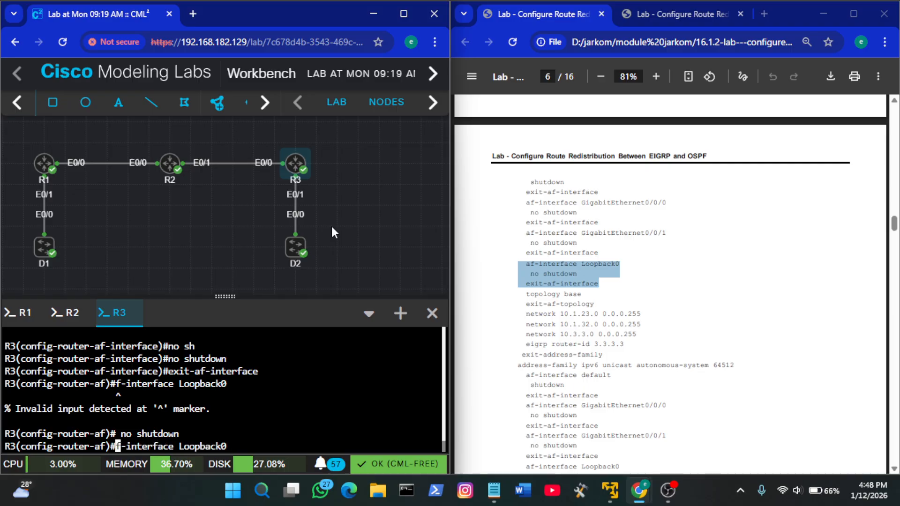
{"action": "type", "text": "a"}
{"action": "key", "text": "Return"}
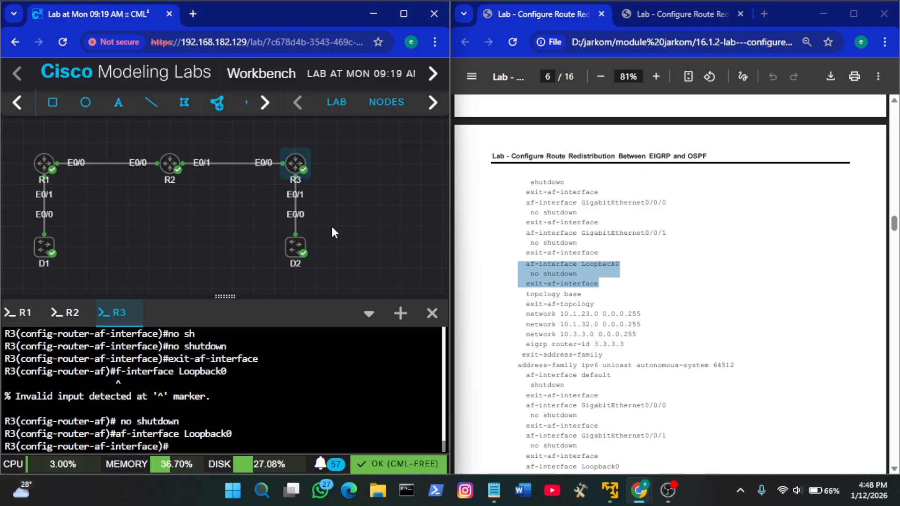
Apply no shutdown to af-interface Loopback0 on R3 and leave it with exit-af-interface
{"action": "key", "text": "Up"}
{"action": "key", "text": "Down"}
{"action": "type", "text": "no sh"}
{"action": "key", "text": "Tab"}
{"action": "key", "text": "Return"}
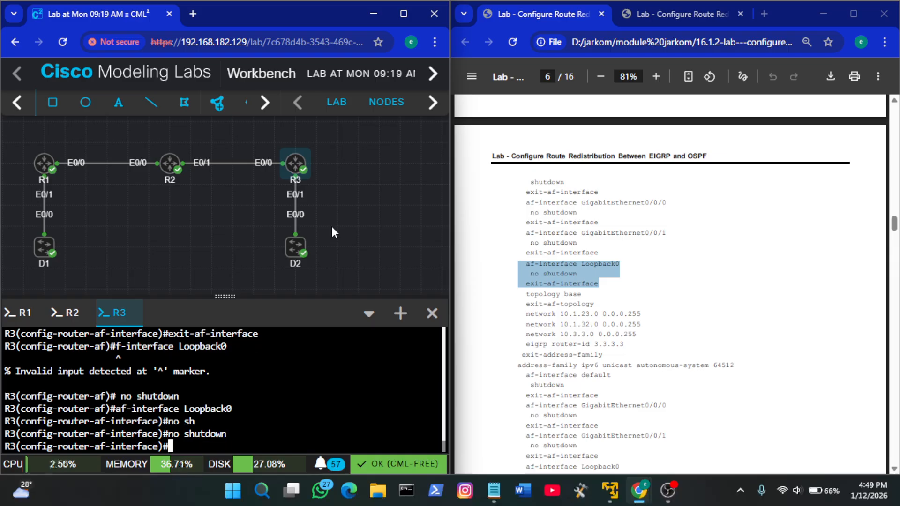
{"action": "type", "text": "ex"}
{"action": "key", "text": "Tab"}
{"action": "key", "text": "Return"}
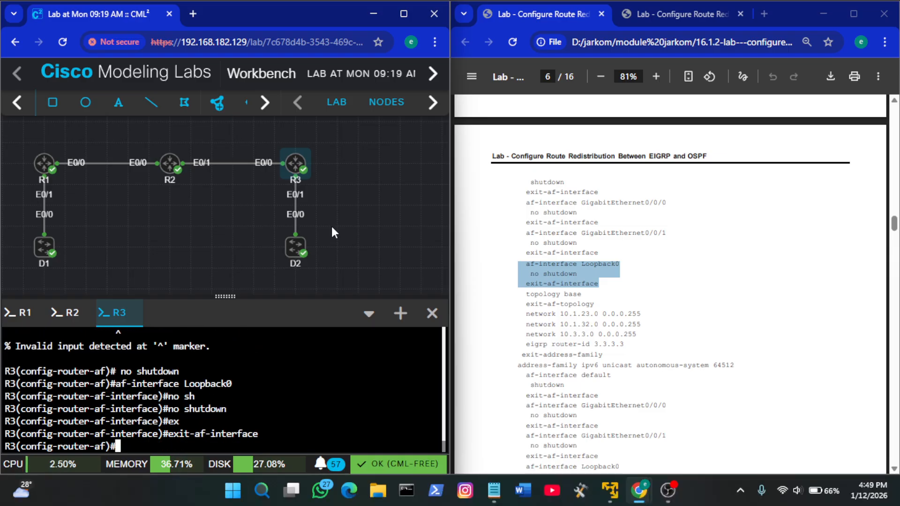
Paste the guide's topology lines into R3 and correct the truncated first line to enter topology base
{"action": "left_click", "coordinate": [598, 308]}
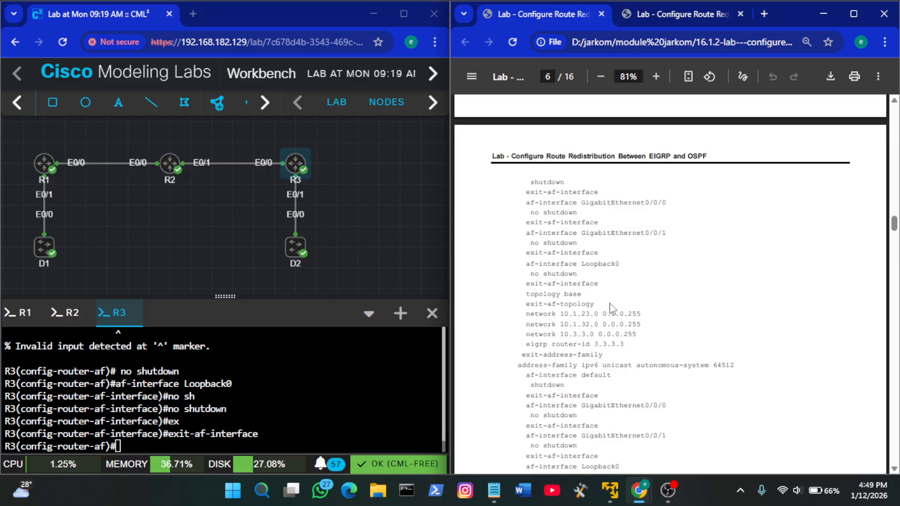
{"action": "left_click_drag", "start_coordinate": [599, 303], "coordinate": [530, 293]}
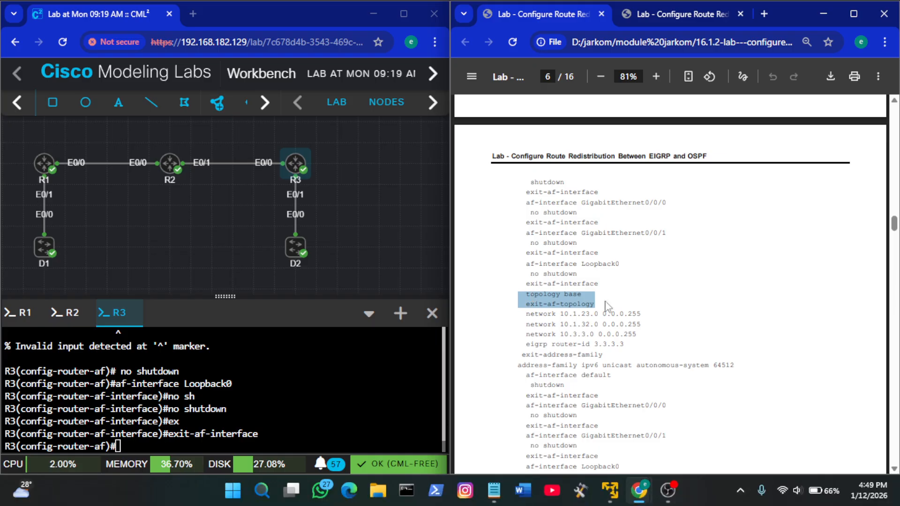
{"action": "right_click", "coordinate": [315, 403]}
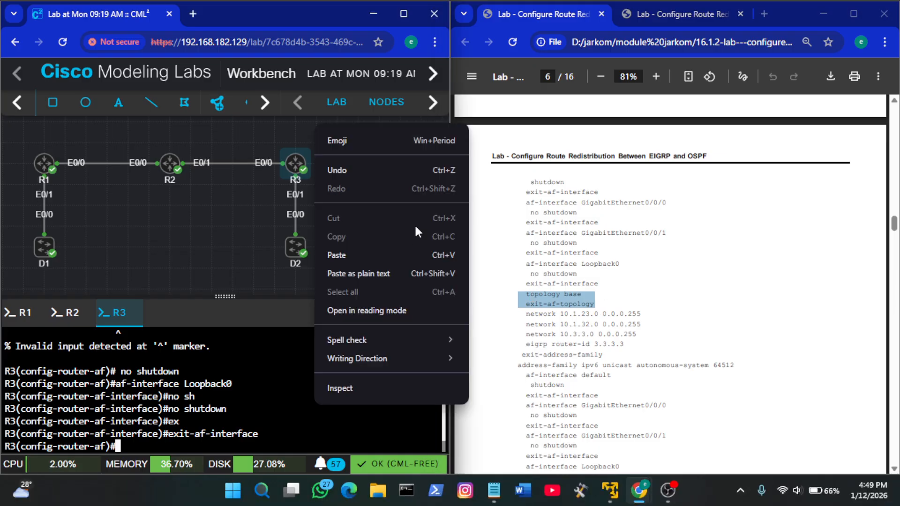
{"action": "left_click", "coordinate": [382, 253]}
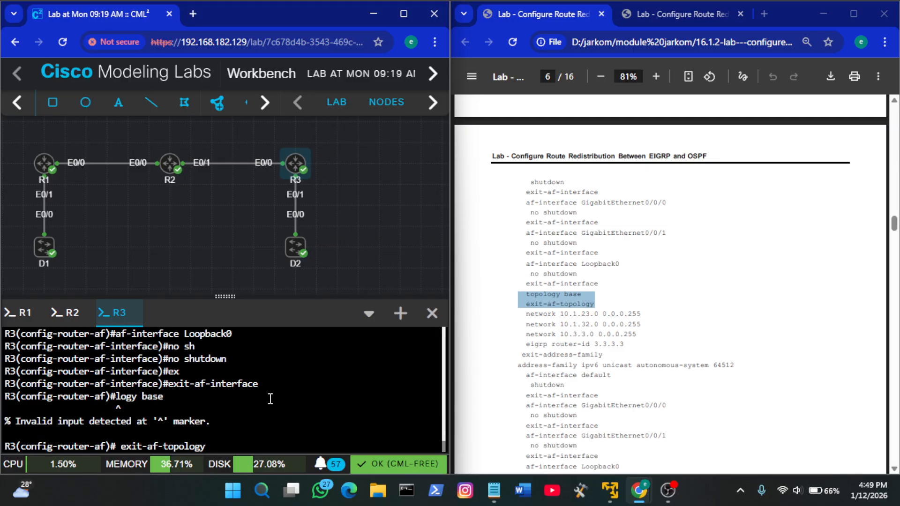
{"action": "key", "text": "Up"}
{"action": "key", "text": "Left"}
{"action": "key", "text": "Left"}
{"action": "key", "text": "Left"}
{"action": "key", "text": "Left"}
{"action": "key", "text": "Left"}
{"action": "key", "text": "Left"}
{"action": "key", "text": "Left"}
{"action": "key", "text": "Left"}
{"action": "key", "text": "Left"}
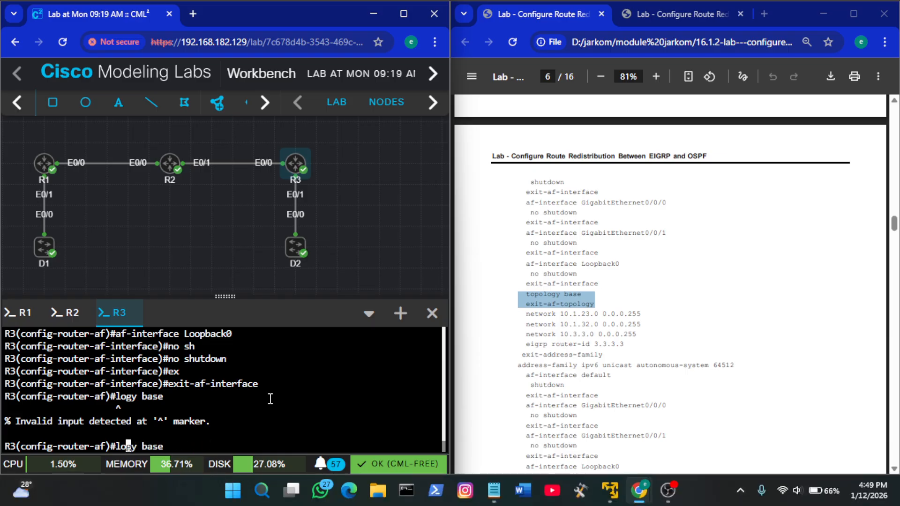
{"action": "type", "text": "t"}
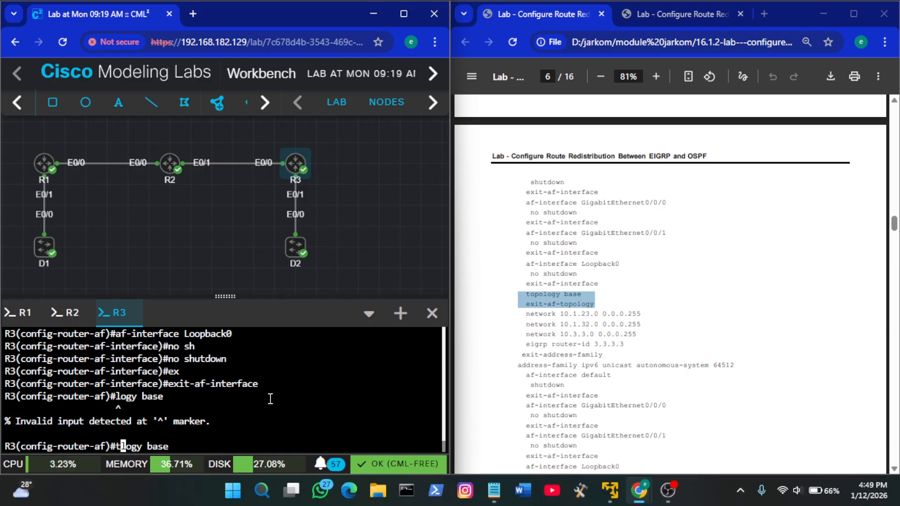
{"action": "type", "text": "op"}
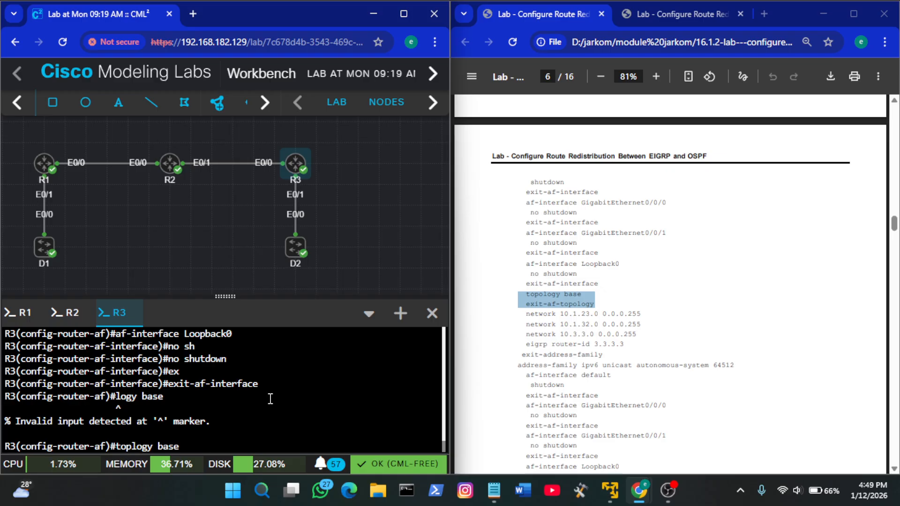
{"action": "type", "text": "o"}
{"action": "key", "text": "Return"}
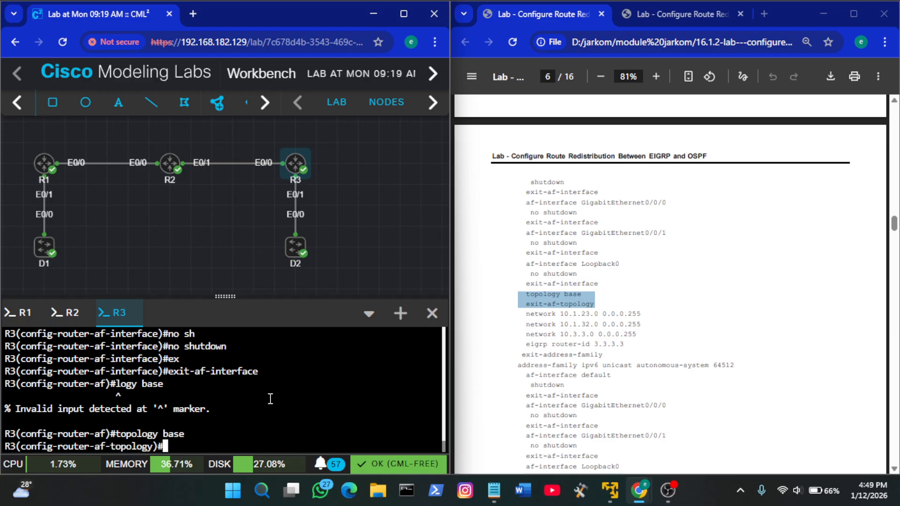
Leave the base topology configuration on R3 with exit-af-topology
{"action": "key", "text": "Up"}
{"action": "key", "text": "Up"}
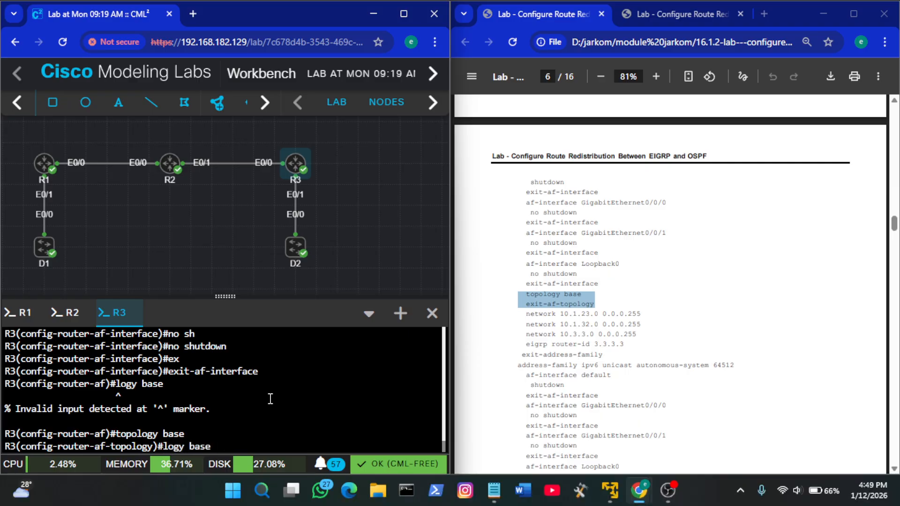
{"action": "key", "text": "Up"}
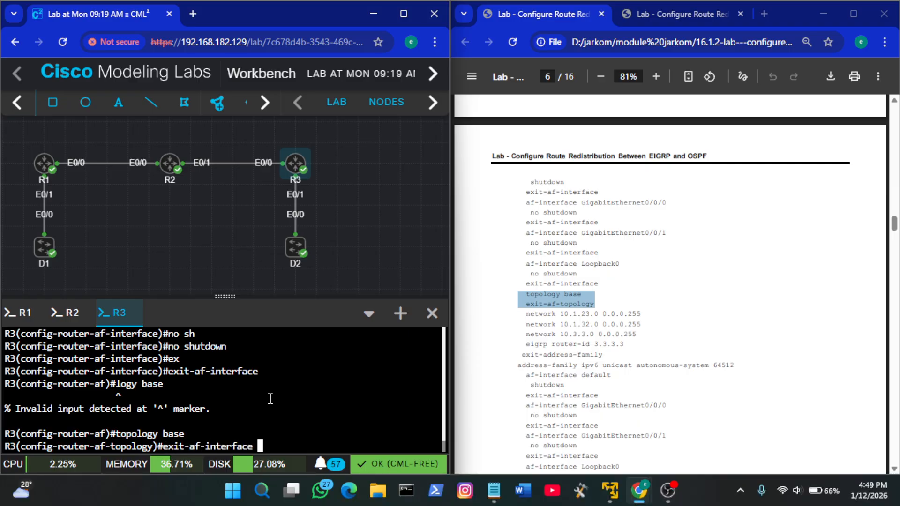
{"action": "key", "text": "BackSpace"}
{"action": "key", "text": "BackSpace"}
{"action": "key", "text": "BackSpace"}
{"action": "key", "text": "BackSpace"}
{"action": "key", "text": "BackSpace"}
{"action": "key", "text": "BackSpace"}
{"action": "key", "text": "BackSpace"}
{"action": "key", "text": "BackSpace"}
{"action": "key", "text": "BackSpace"}
{"action": "key", "text": "BackSpace"}
{"action": "key", "text": "BackSpace"}
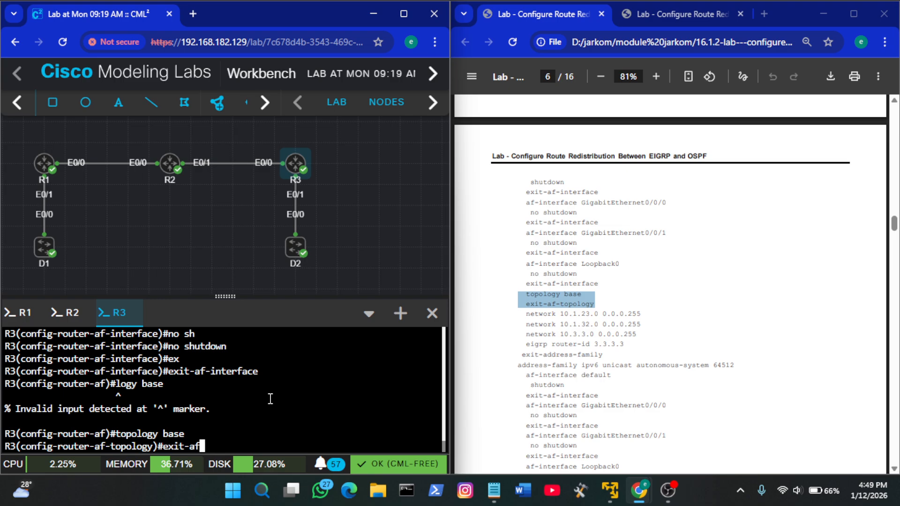
{"action": "key", "text": "Tab"}
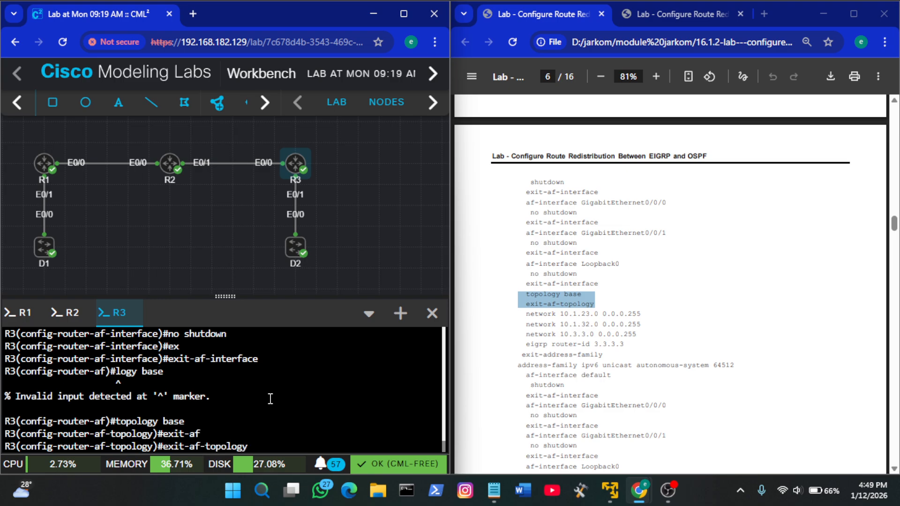
{"action": "key", "text": "Return"}
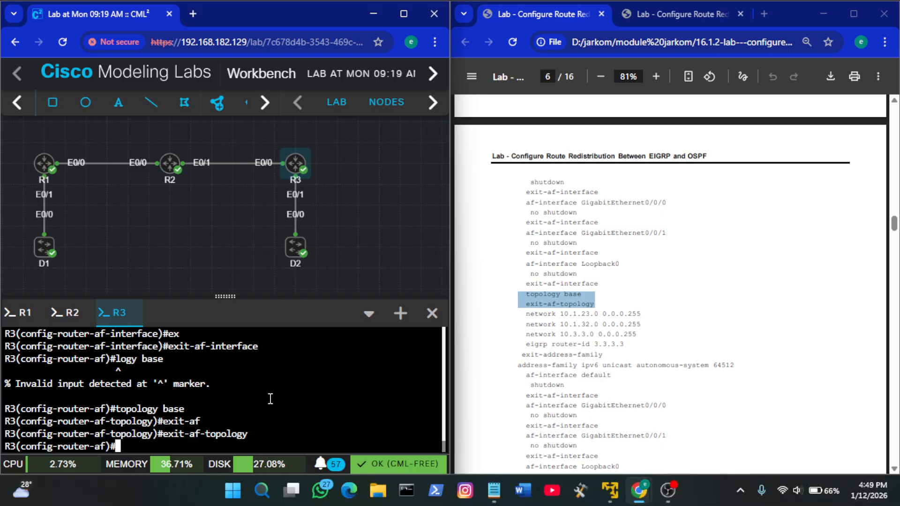
Paste the guide's three EIGRP network lines into R3, adding networks 10.1.32.0 and 10.3.3.0 with wildcard 0.0.0.255
{"action": "left_click", "coordinate": [518, 352]}
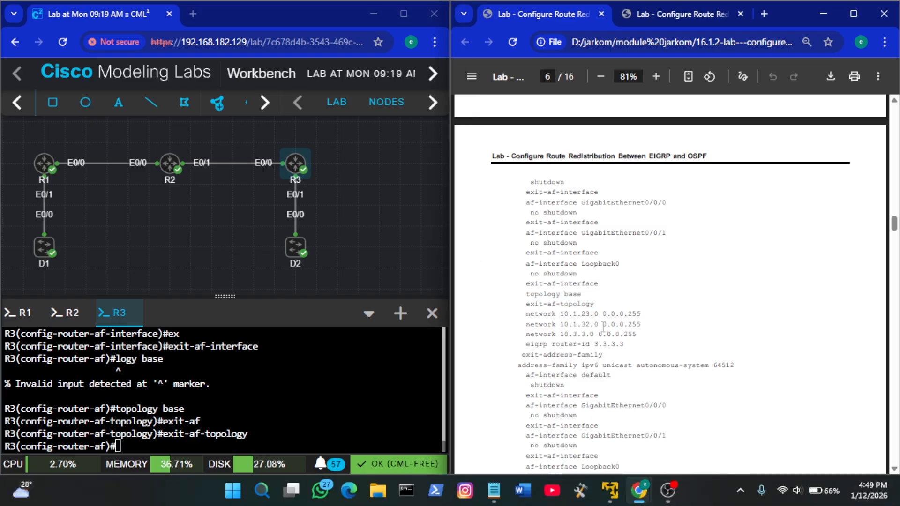
{"action": "scroll", "coordinate": [603, 328], "scroll_direction": "down", "scroll_amount": 1}
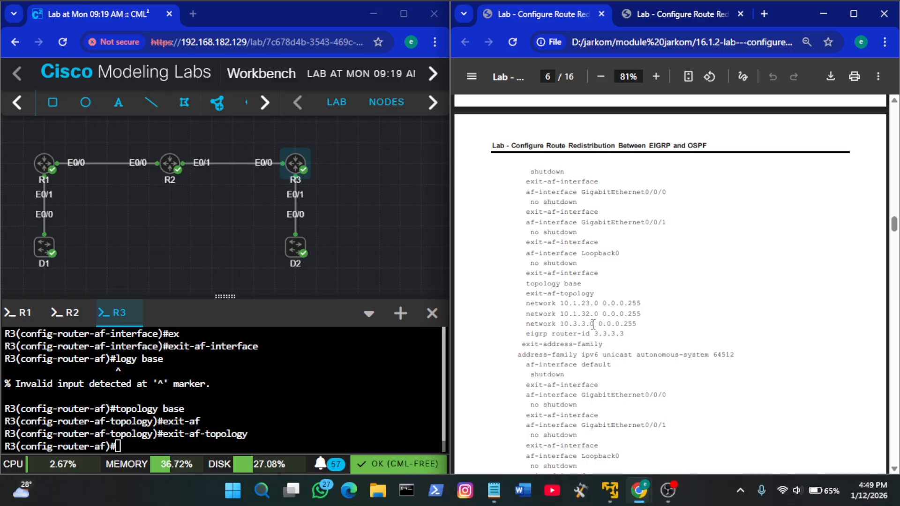
{"action": "left_click_drag", "start_coordinate": [638, 324], "coordinate": [536, 302]}
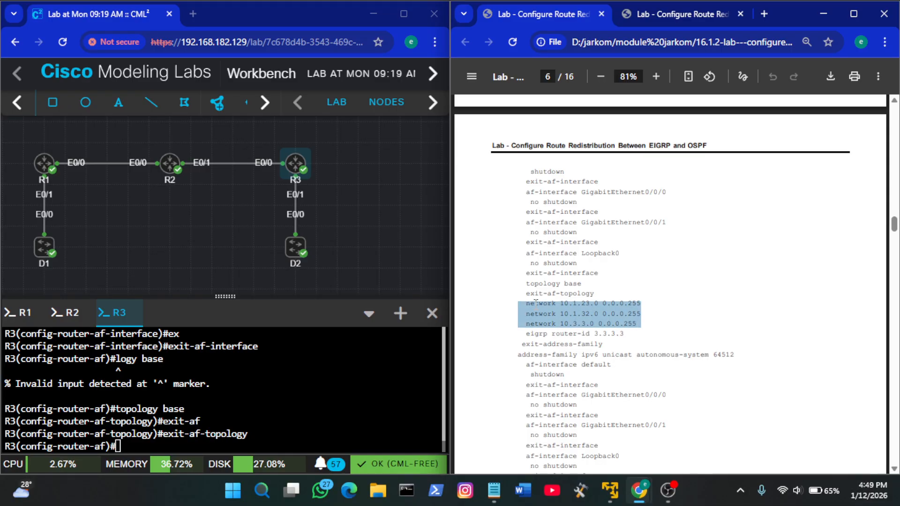
{"action": "right_click", "coordinate": [310, 401]}
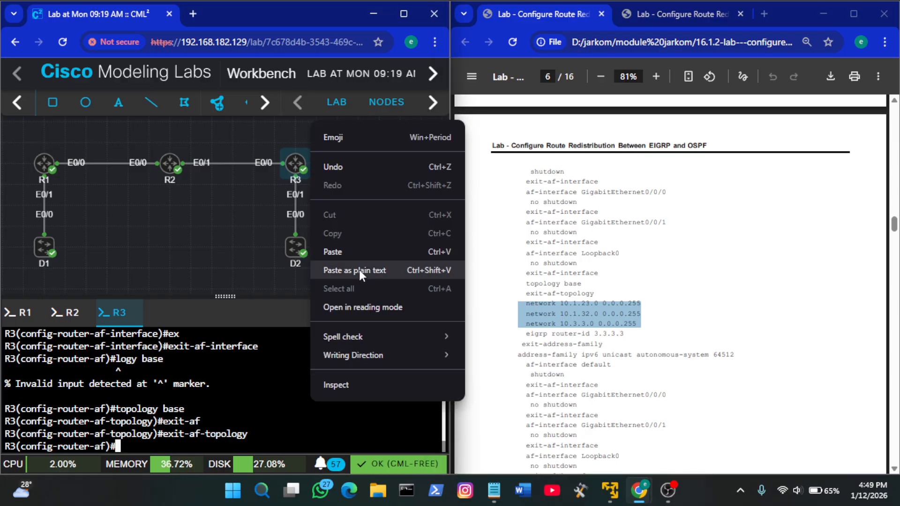
{"action": "left_click", "coordinate": [345, 253]}
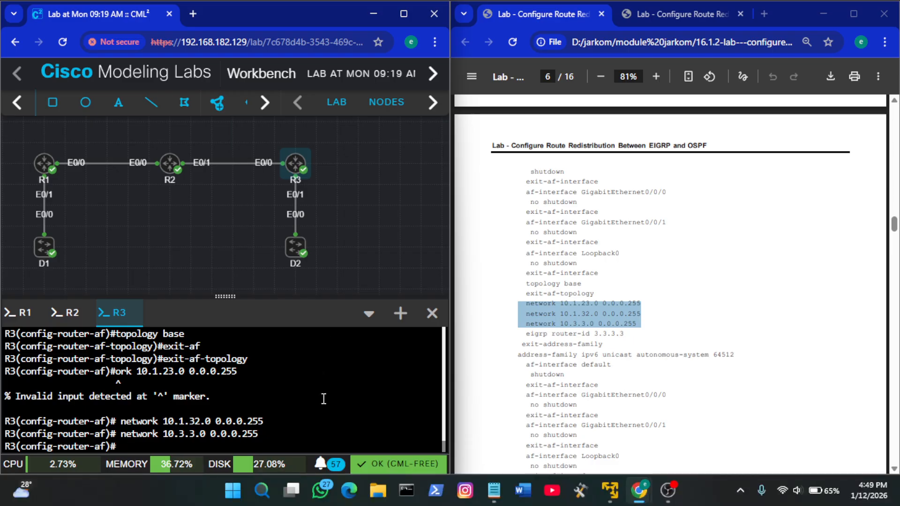
Recall the truncated first network line on R3 and correct it to network 10.1.23.0 0.0.0.255
{"action": "key", "text": "Up"}
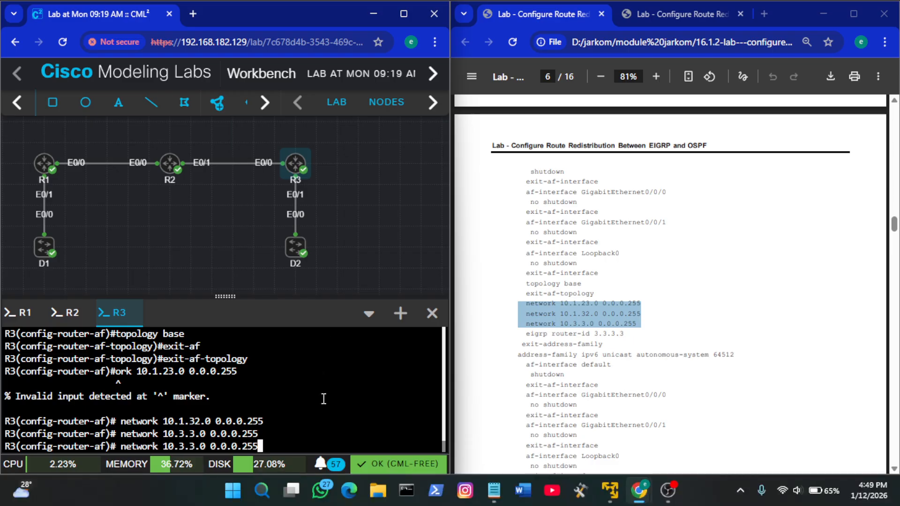
{"action": "key", "text": "Up"}
{"action": "key", "text": "Up"}
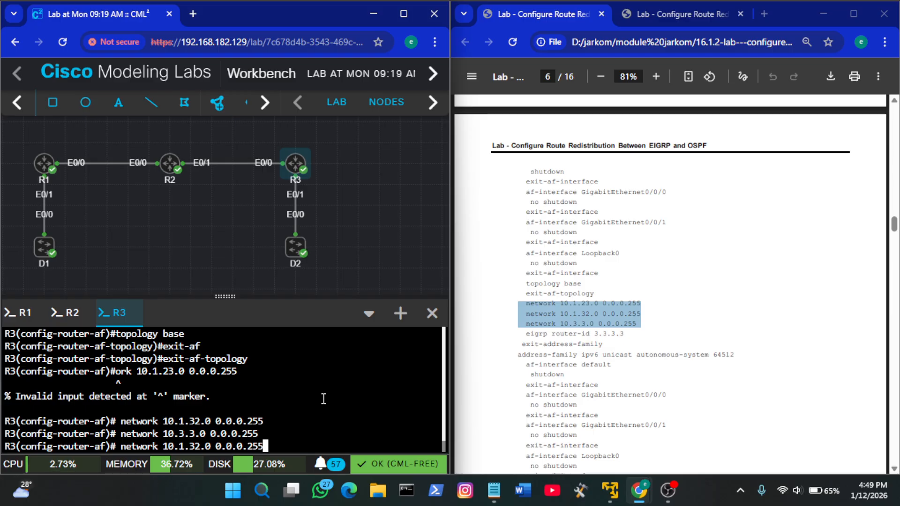
{"action": "key", "text": "Left"}
{"action": "key", "text": "Left"}
{"action": "key", "text": "Left"}
{"action": "key", "text": "Left"}
{"action": "key", "text": "Left"}
{"action": "key", "text": "Left"}
{"action": "key", "text": "Left"}
{"action": "key", "text": "Left"}
{"action": "key", "text": "Left"}
{"action": "key", "text": "Left"}
{"action": "key", "text": "Left"}
{"action": "key", "text": "Left"}
{"action": "key", "text": "Left"}
{"action": "key", "text": "Left"}
{"action": "key", "text": "Left"}
{"action": "key", "text": "Left"}
{"action": "key", "text": "Left"}
{"action": "key", "text": "Left"}
{"action": "key", "text": "Left"}
{"action": "key", "text": "Left"}
{"action": "key", "text": "Left"}
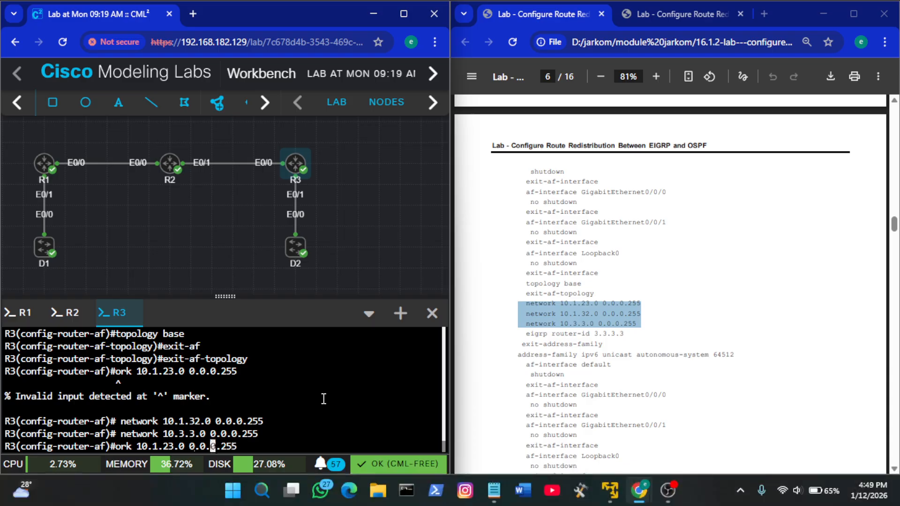
{"action": "type", "text": "net"}
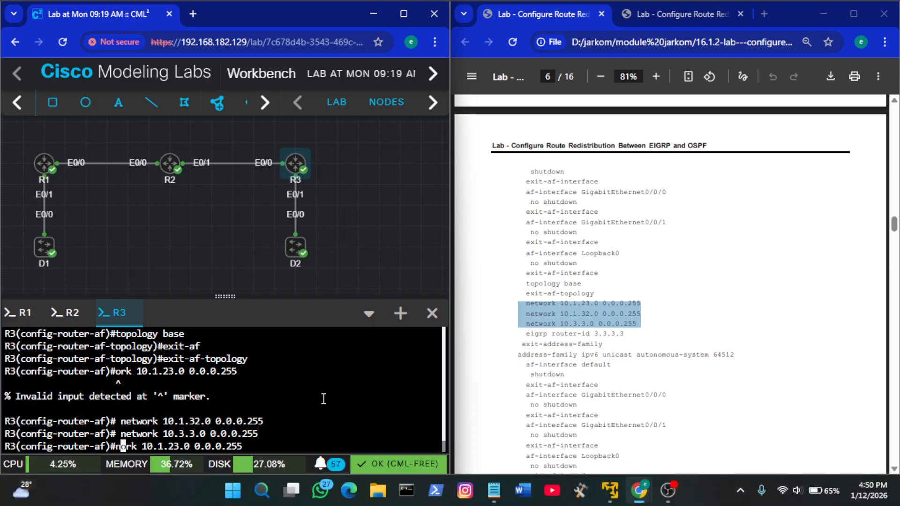
{"action": "type", "text": "w"}
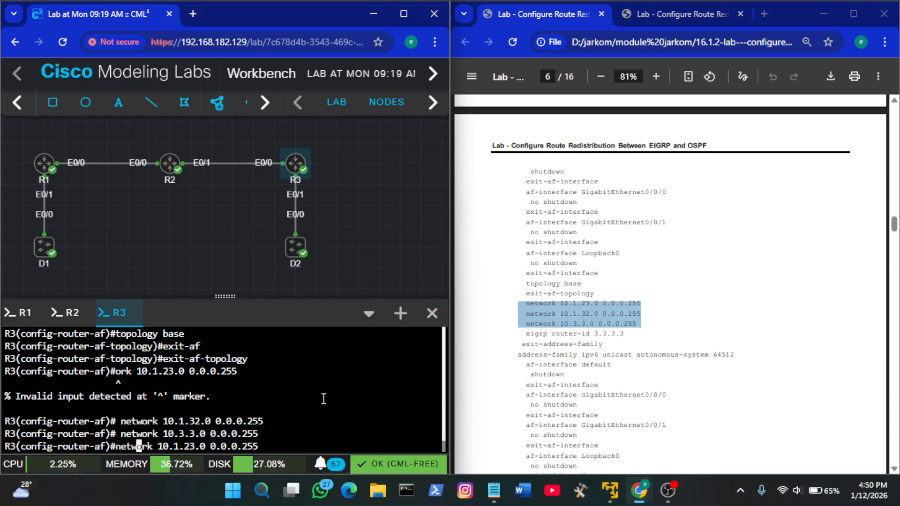
{"action": "key", "text": "Return"}
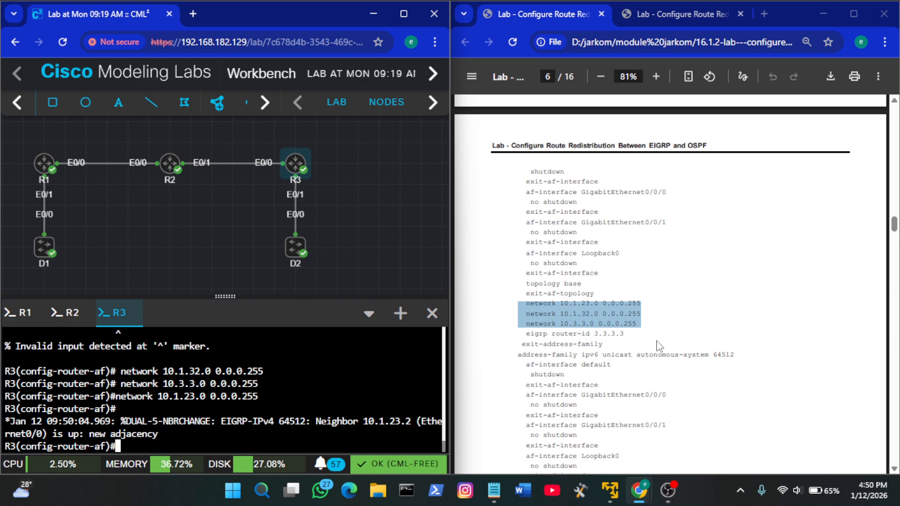
Set R3's EIGRP router ID to 3.3.3.3 from the guide and leave the IPv4 family with exit-address-family
{"action": "scroll", "coordinate": [660, 347], "scroll_direction": "down", "scroll_amount": 1}
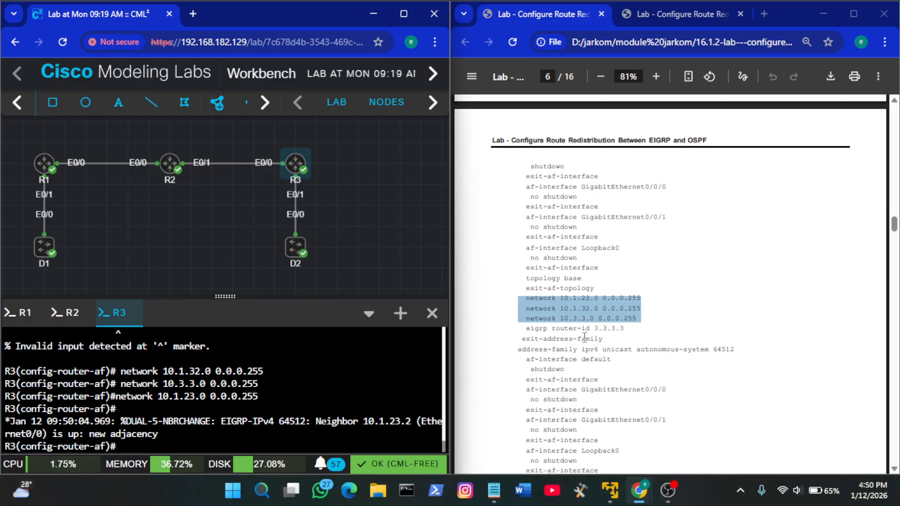
{"action": "left_click", "coordinate": [642, 337]}
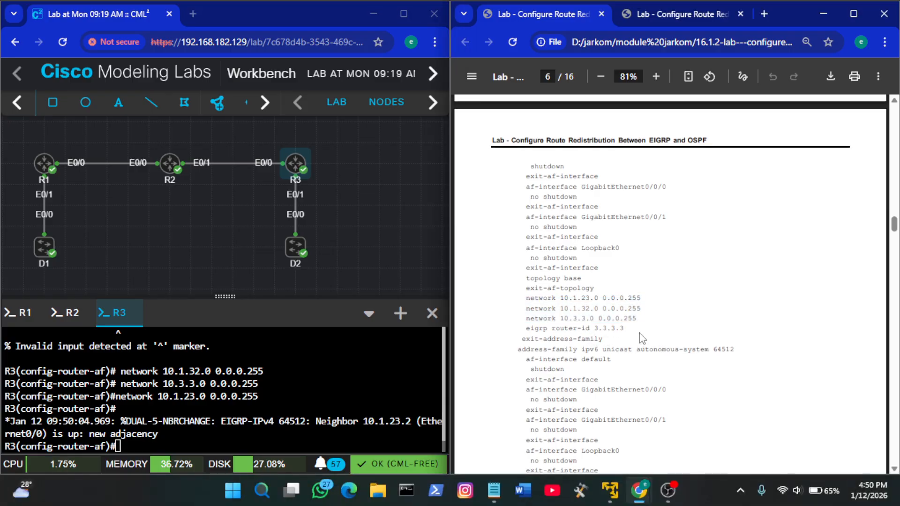
{"action": "left_click_drag", "start_coordinate": [627, 329], "coordinate": [527, 328]}
{"action": "key", "text": "ctrl+c"}
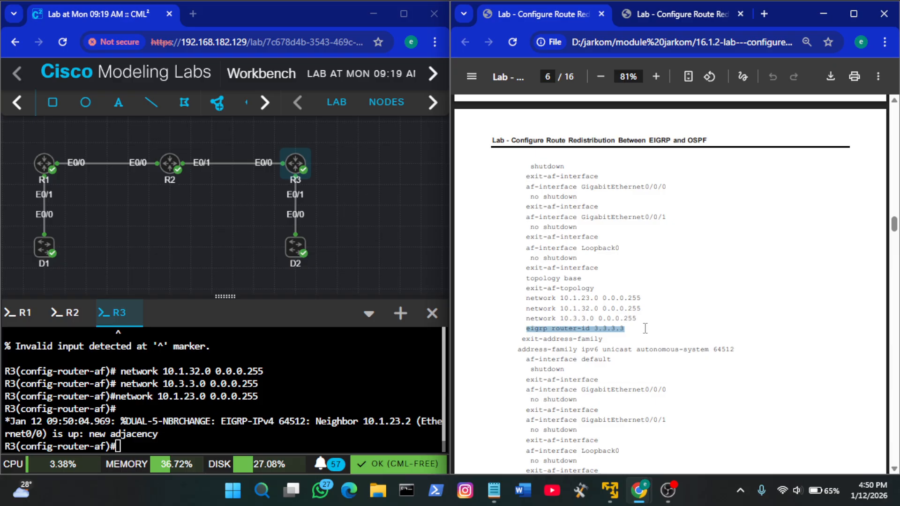
{"action": "right_click", "coordinate": [335, 397]}
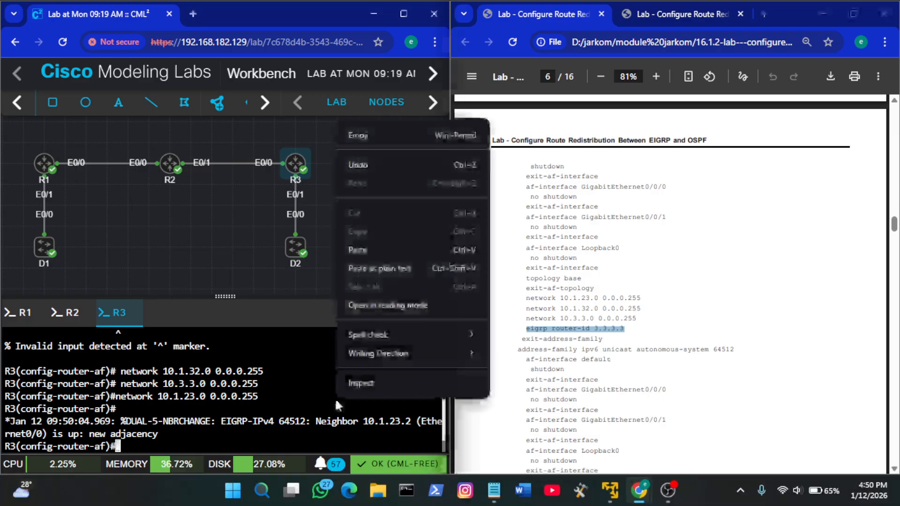
{"action": "left_click", "coordinate": [362, 249]}
{"action": "key", "text": "Return"}
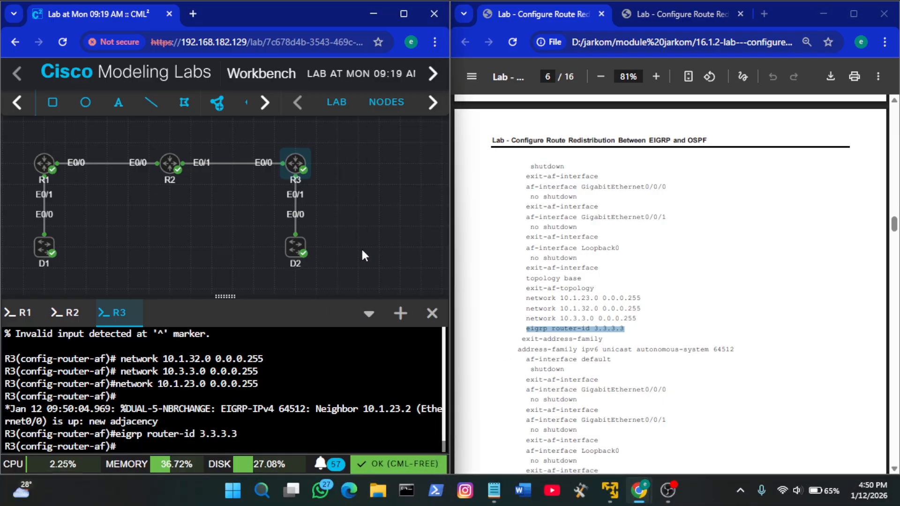
{"action": "type", "text": "ex"}
{"action": "key", "text": "Tab"}
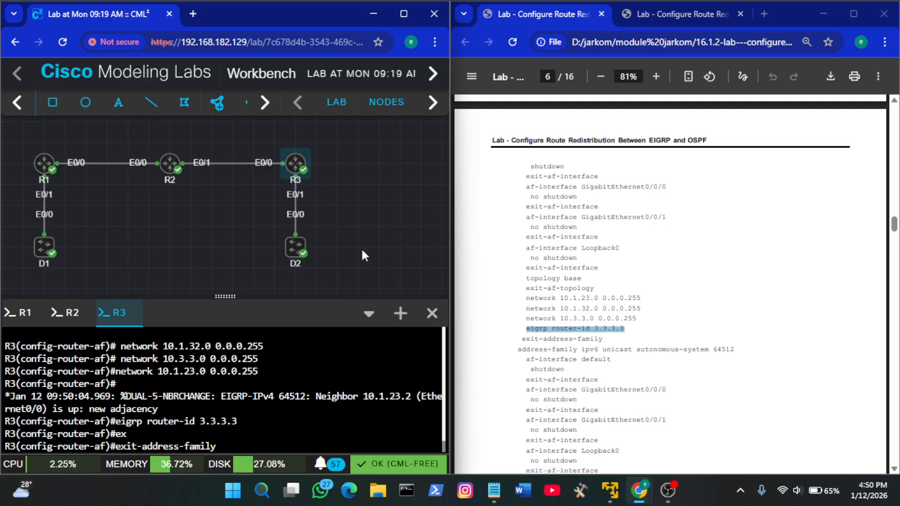
{"action": "key", "text": "Return"}
Paste the guide's address-family ipv6 unicast autonomous-system 64512 line into R3 to enter the IPv6 address family
{"action": "scroll", "coordinate": [597, 299], "scroll_direction": "down", "scroll_amount": 1}
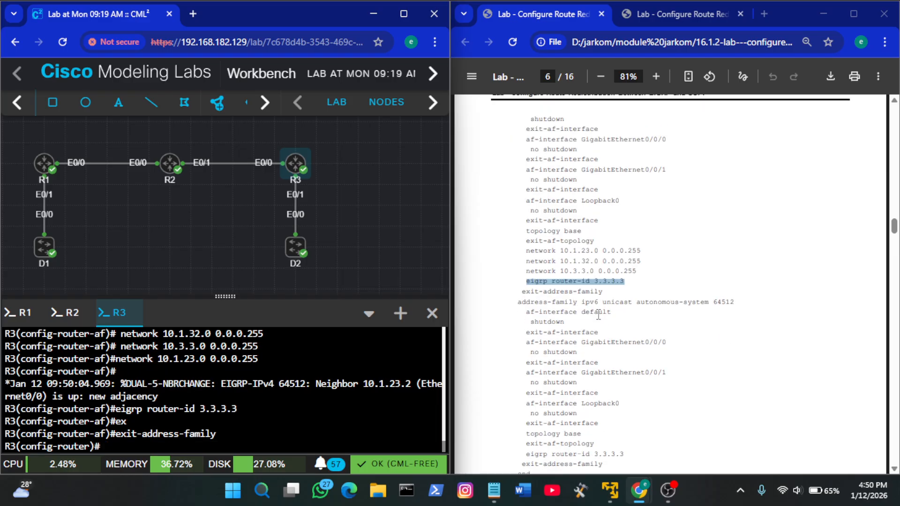
{"action": "left_click", "coordinate": [598, 314]}
{"action": "left_click_drag", "start_coordinate": [740, 302], "coordinate": [519, 300]}
{"action": "key", "text": "ctrl+c"}
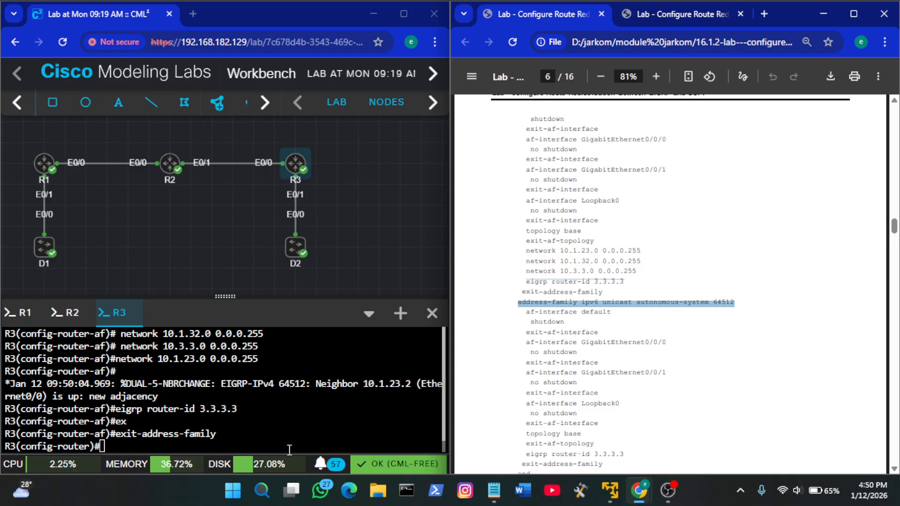
{"action": "right_click", "coordinate": [267, 439]}
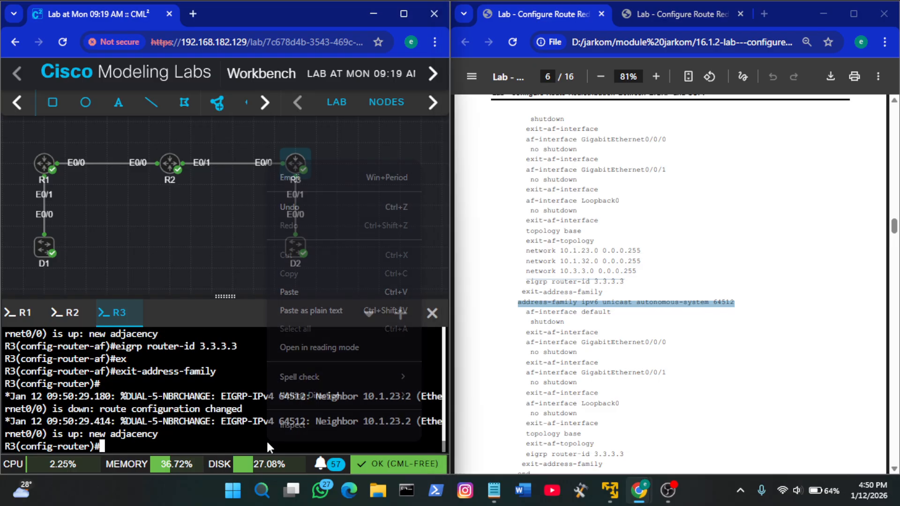
{"action": "left_click", "coordinate": [338, 290]}
Close the console pane and reopen R3's console at its prompt
{"action": "left_click", "coordinate": [432, 322]}
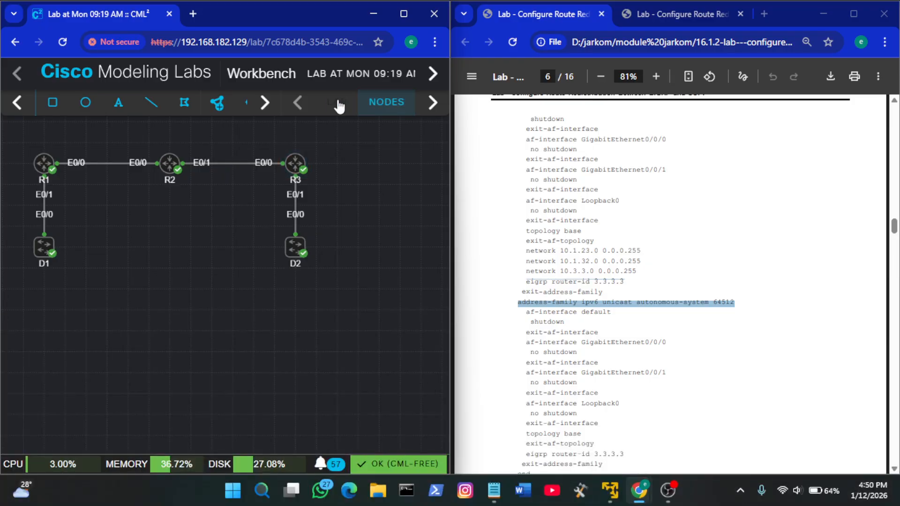
{"action": "right_click", "coordinate": [291, 163]}
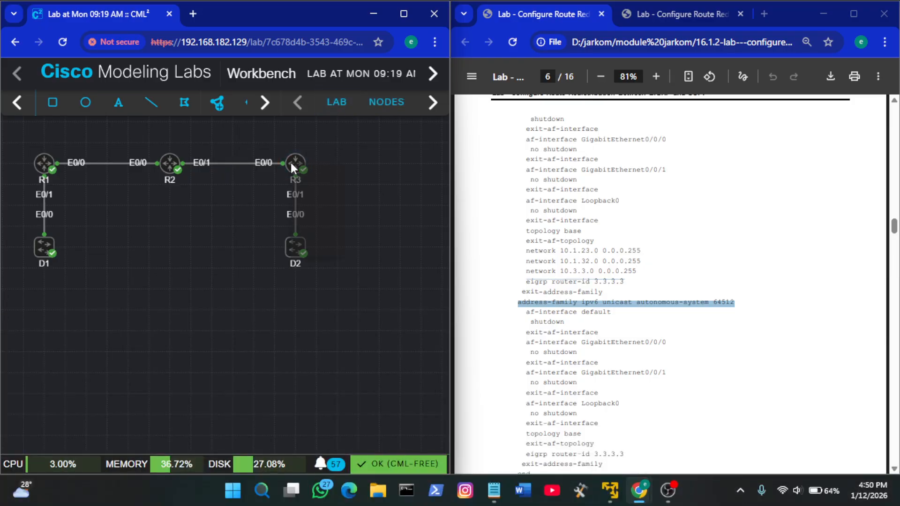
{"action": "left_click", "coordinate": [329, 320]}
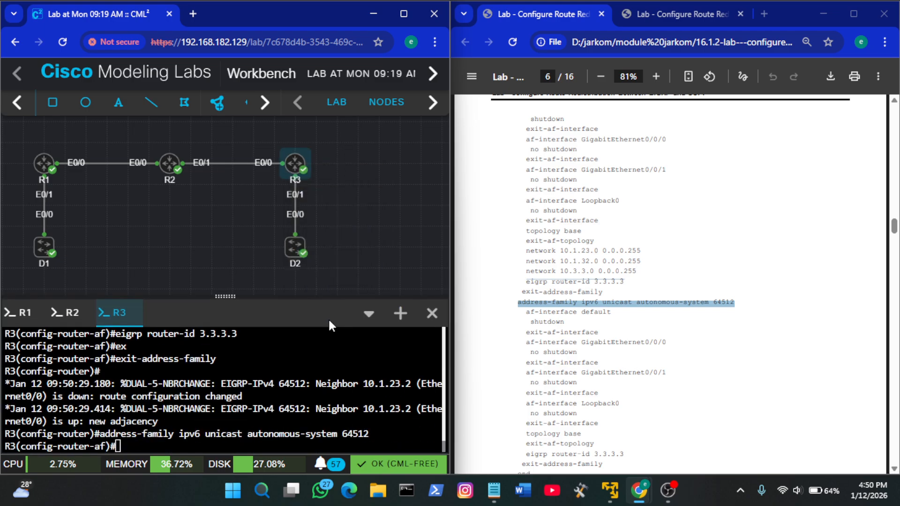
{"action": "key", "text": "Return"}
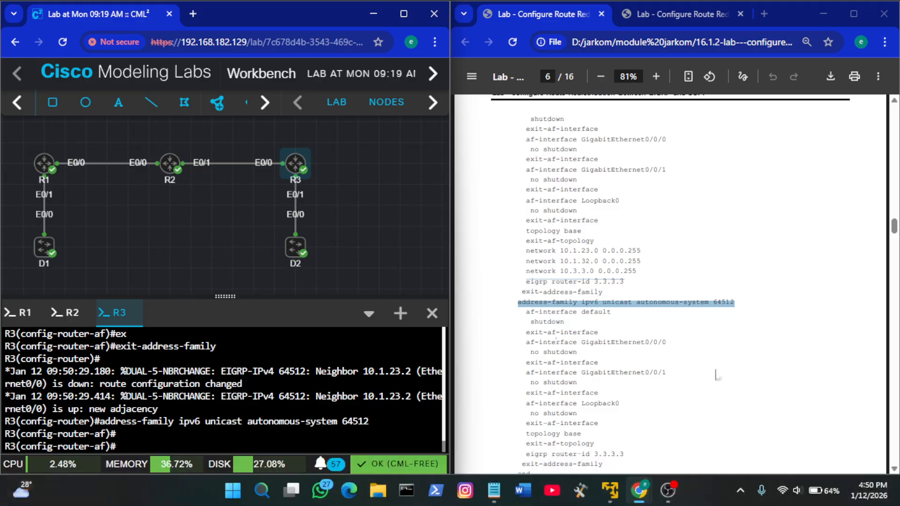
Paste the guide's af-interface default line into R3's IPv6 address family and run it
{"action": "left_click", "coordinate": [655, 339]}
{"action": "left_click_drag", "start_coordinate": [611, 314], "coordinate": [526, 312]}
{"action": "key", "text": "ctrl+c"}
{"action": "left_click", "coordinate": [582, 313]}
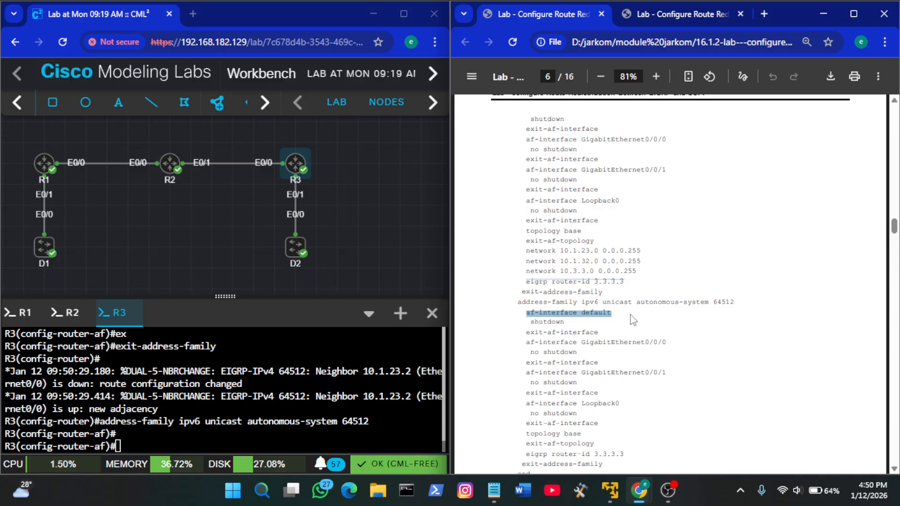
{"action": "right_click", "coordinate": [349, 389]}
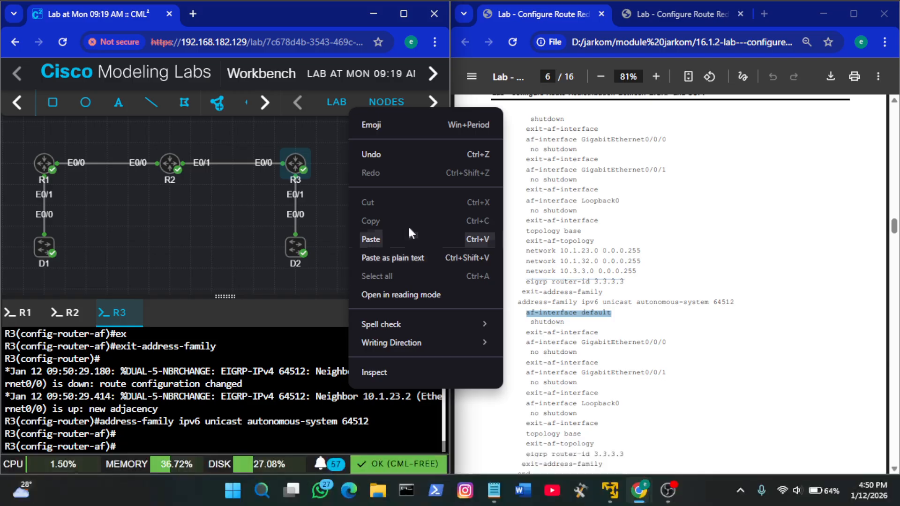
{"action": "left_click", "coordinate": [371, 239]}
{"action": "key", "text": "Return"}
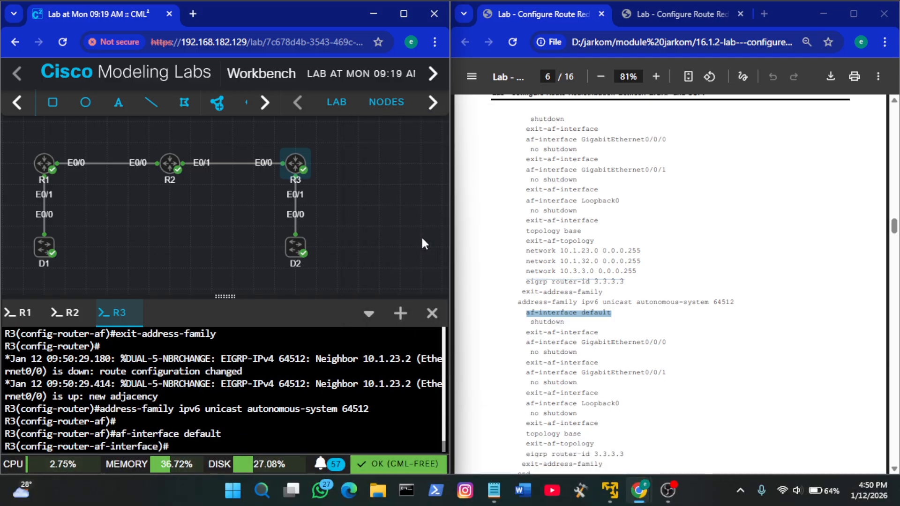
Apply shutdown to R3's IPv6 af-interface default and leave it with exit-af-interface
{"action": "type", "text": "sh"}
{"action": "key", "text": "Tab"}
{"action": "key", "text": "Return"}
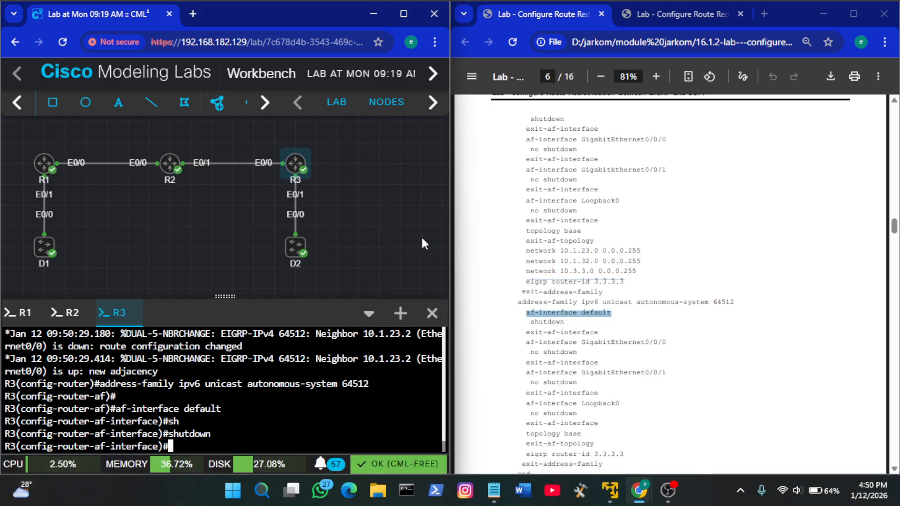
{"action": "left_click", "coordinate": [604, 332]}
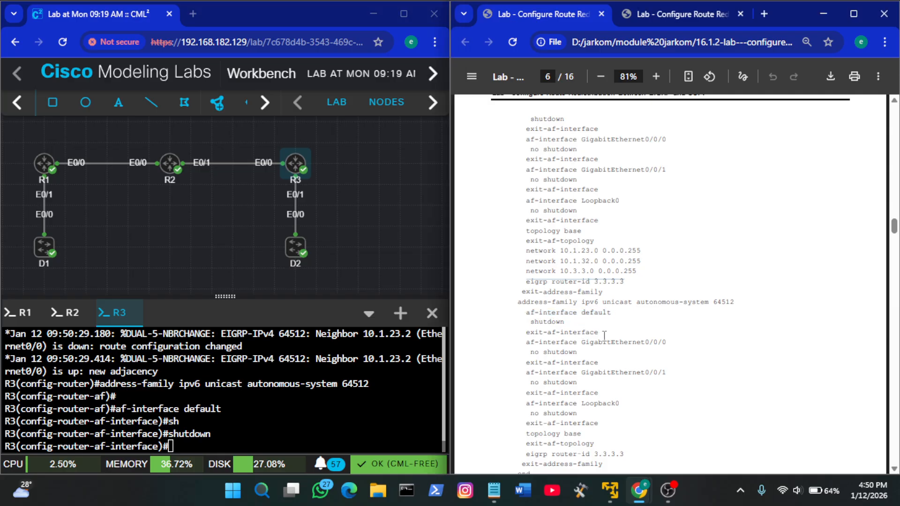
{"action": "left_click", "coordinate": [383, 398]}
{"action": "type", "text": "ex"}
{"action": "key", "text": "Tab"}
{"action": "key", "text": "Return"}
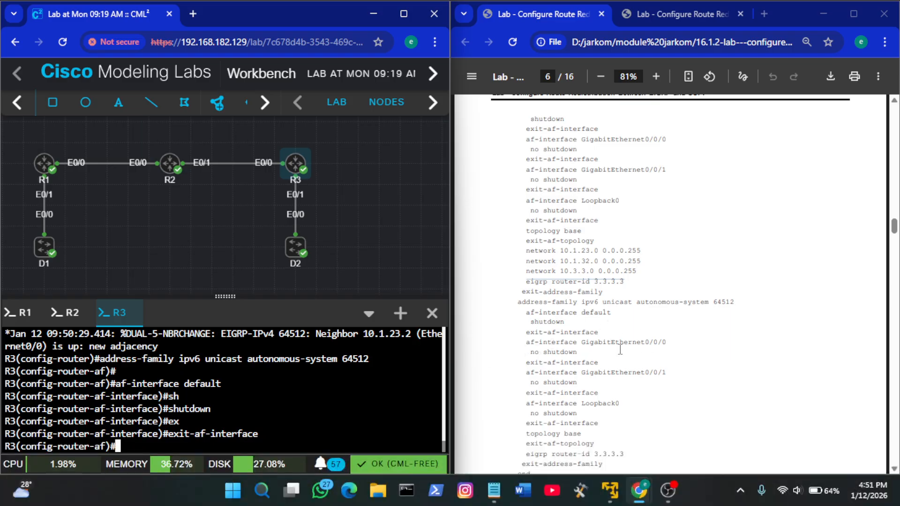
Try to run the guide's af-interface GigabitEthernet0/0/0 line in R3's IPv6 address family
{"action": "left_click", "coordinate": [671, 345]}
{"action": "left_click_drag", "start_coordinate": [670, 345], "coordinate": [523, 343]}
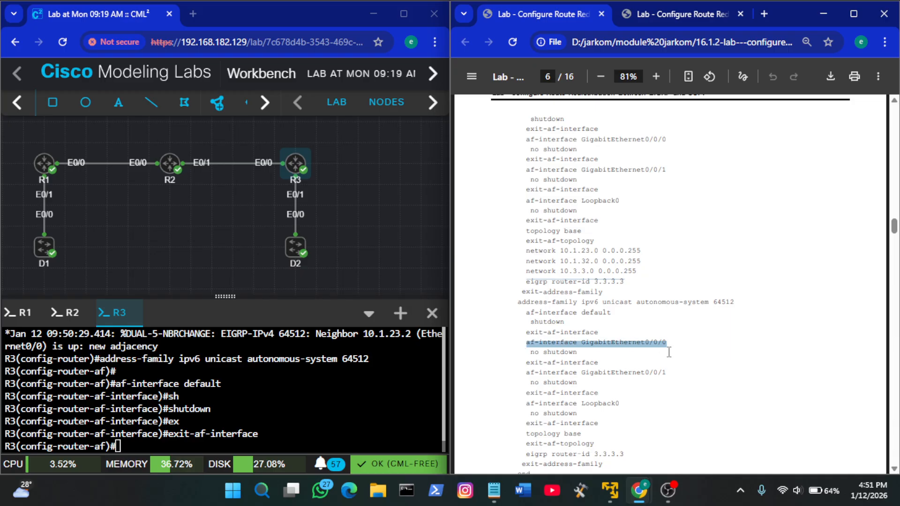
{"action": "right_click", "coordinate": [302, 375]}
{"action": "left_click", "coordinate": [353, 224]}
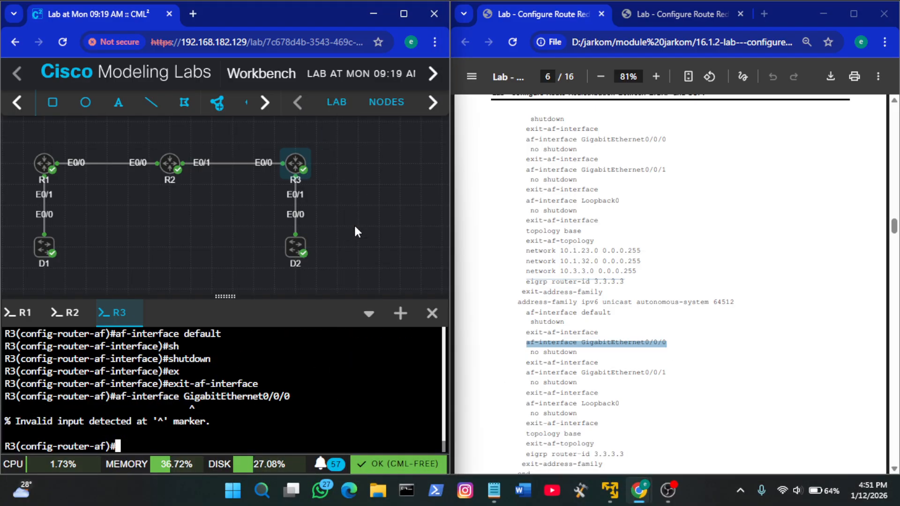
Recall the af-interface command on R3, replace its interface name with e0/0 and run it
{"action": "key", "text": "Up"}
{"action": "key", "text": "BackSpace"}
{"action": "key", "text": "BackSpace"}
{"action": "key", "text": "BackSpace"}
{"action": "key", "text": "BackSpace"}
{"action": "key", "text": "BackSpace"}
{"action": "key", "text": "BackSpace"}
{"action": "key", "text": "BackSpace"}
{"action": "key", "text": "BackSpace"}
{"action": "key", "text": "BackSpace"}
{"action": "key", "text": "BackSpace"}
{"action": "key", "text": "BackSpace"}
{"action": "key", "text": "BackSpace"}
{"action": "key", "text": "BackSpace"}
{"action": "key", "text": "BackSpace"}
{"action": "key", "text": "BackSpace"}
{"action": "key", "text": "BackSpace"}
{"action": "key", "text": "BackSpace"}
{"action": "key", "text": "BackSpace"}
{"action": "key", "text": "BackSpace"}
{"action": "key", "text": "BackSpace"}
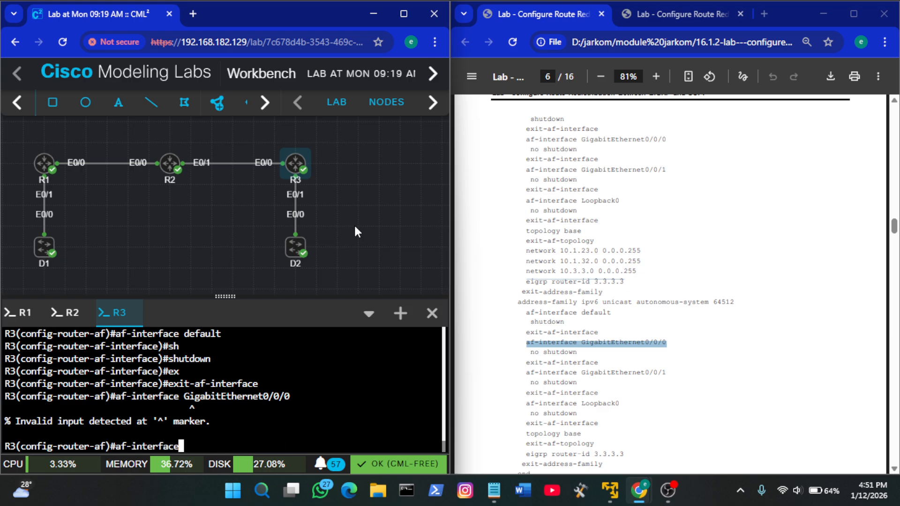
{"action": "scroll", "coordinate": [637, 224], "scroll_direction": "up", "scroll_amount": 5}
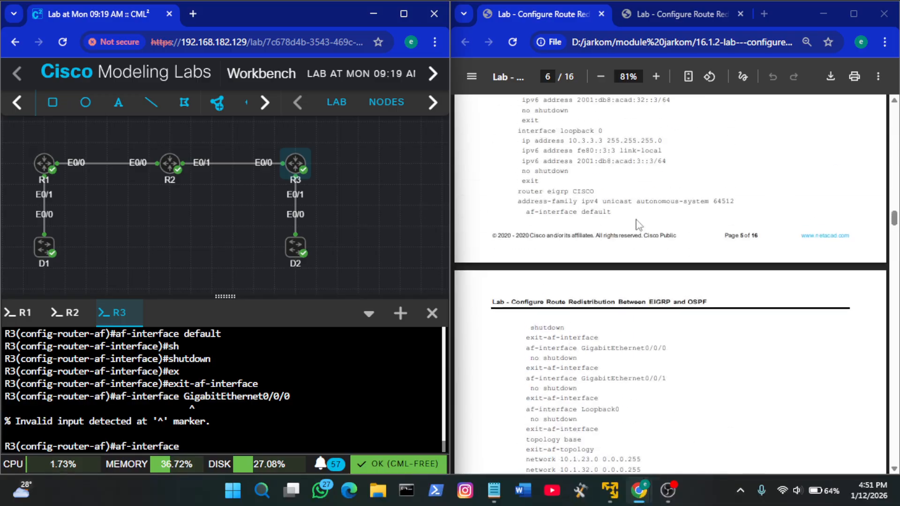
{"action": "scroll", "coordinate": [637, 224], "scroll_direction": "down", "scroll_amount": 7}
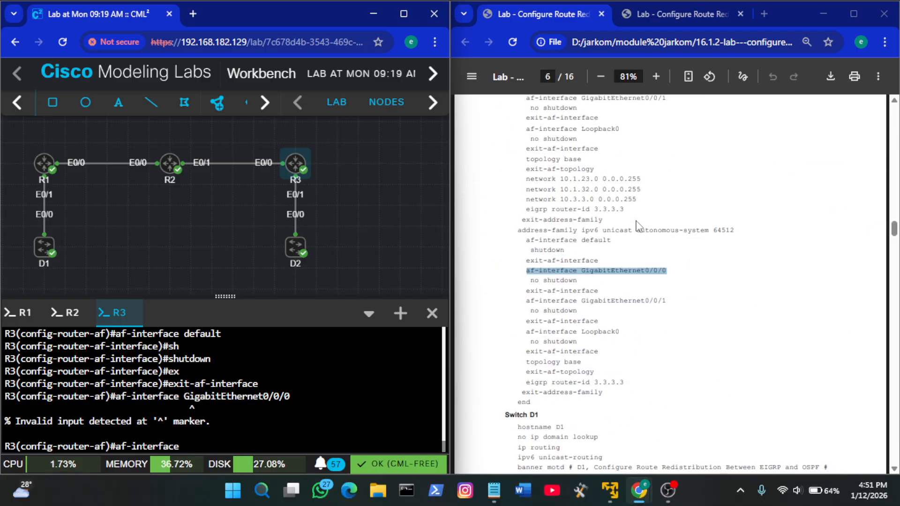
{"action": "scroll", "coordinate": [637, 224], "scroll_direction": "up", "scroll_amount": 1}
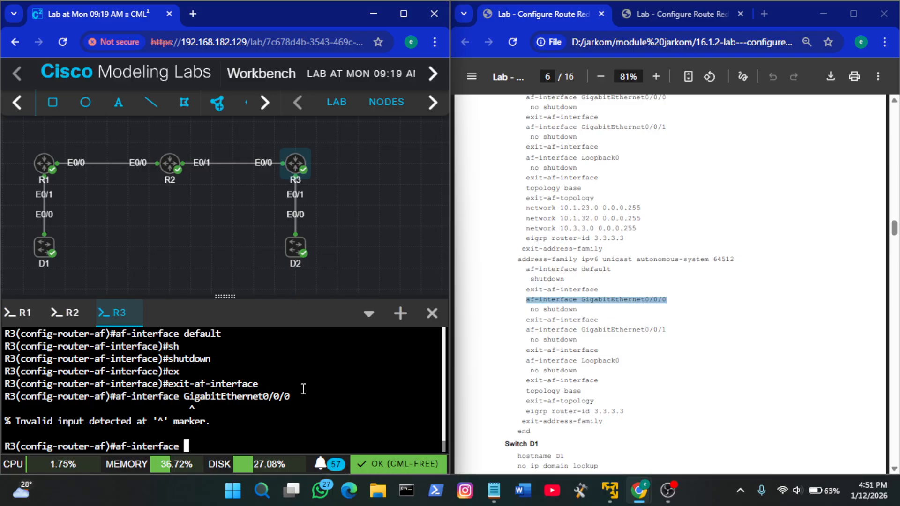
{"action": "type", "text": "e0/0"}
{"action": "key", "text": "Return"}
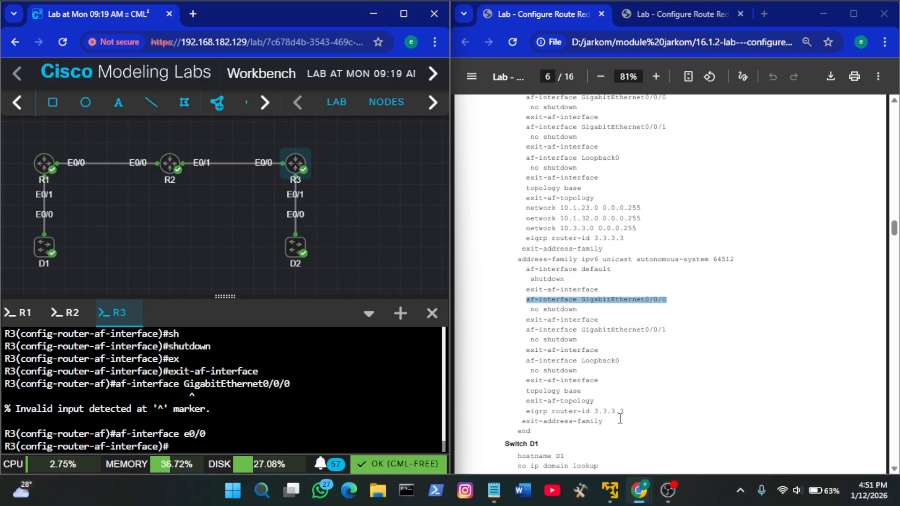
Apply no shutdown to R3's IPv6 af-interface e0/0 and leave it with the guide's exit-af-interface line
{"action": "type", "text": "no sh"}
{"action": "key", "text": "Tab"}
{"action": "key", "text": "Return"}
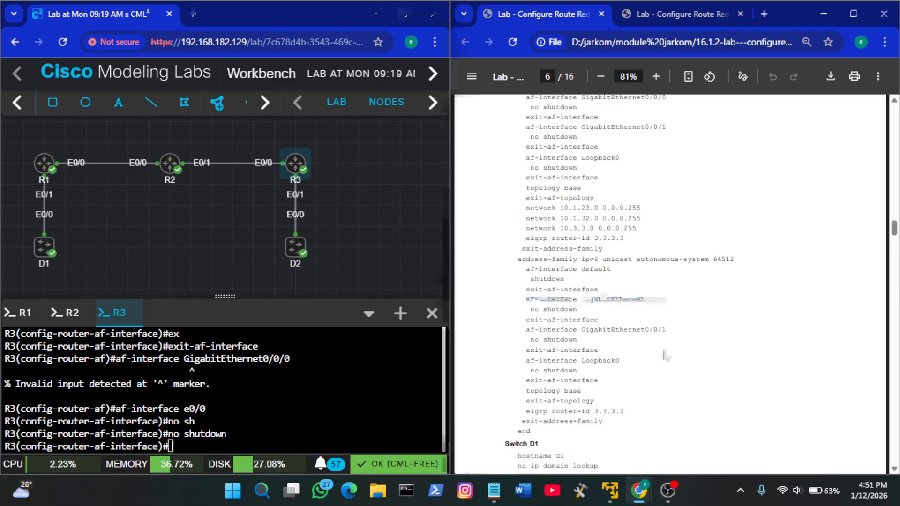
{"action": "left_click_drag", "start_coordinate": [600, 319], "coordinate": [528, 318]}
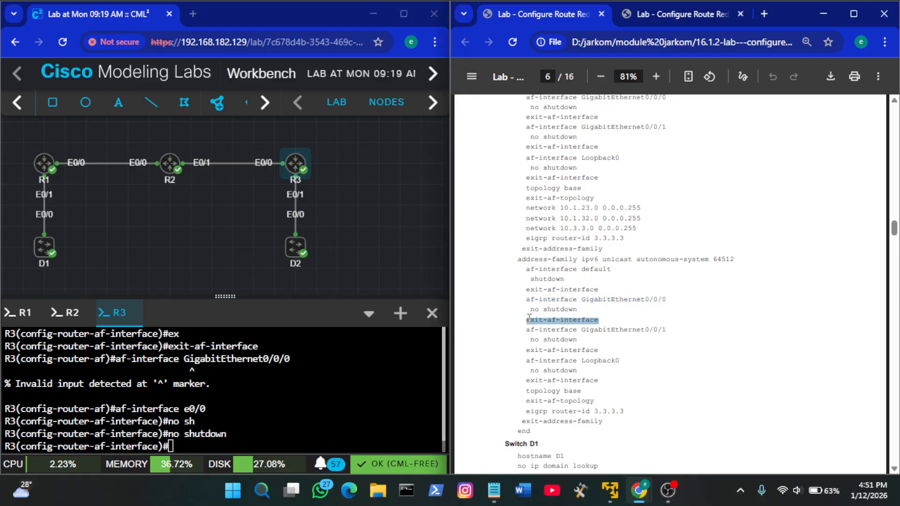
{"action": "right_click", "coordinate": [258, 414]}
{"action": "left_click", "coordinate": [314, 272]}
{"action": "key", "text": "Return"}
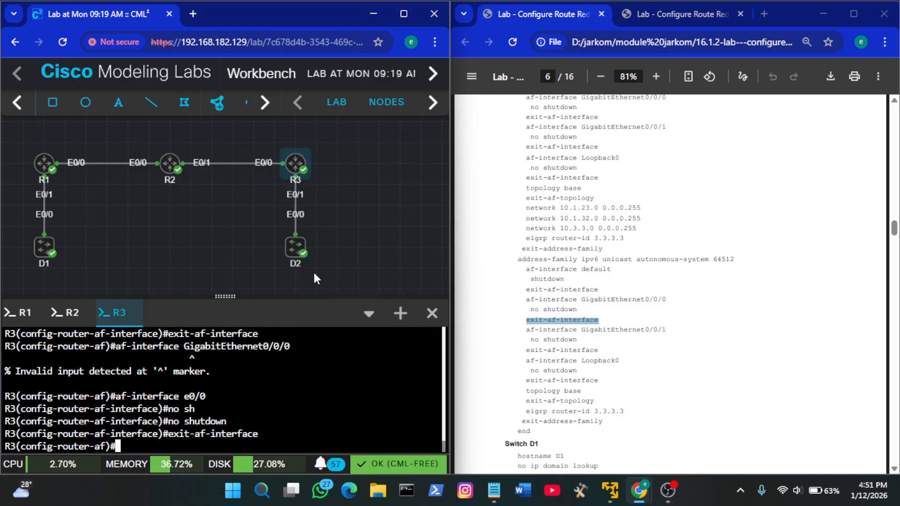
Paste the guide's af-interface GigabitEthernet0/0/1 line into R3, change the interface to e0/1 and run it
{"action": "left_click", "coordinate": [651, 346]}
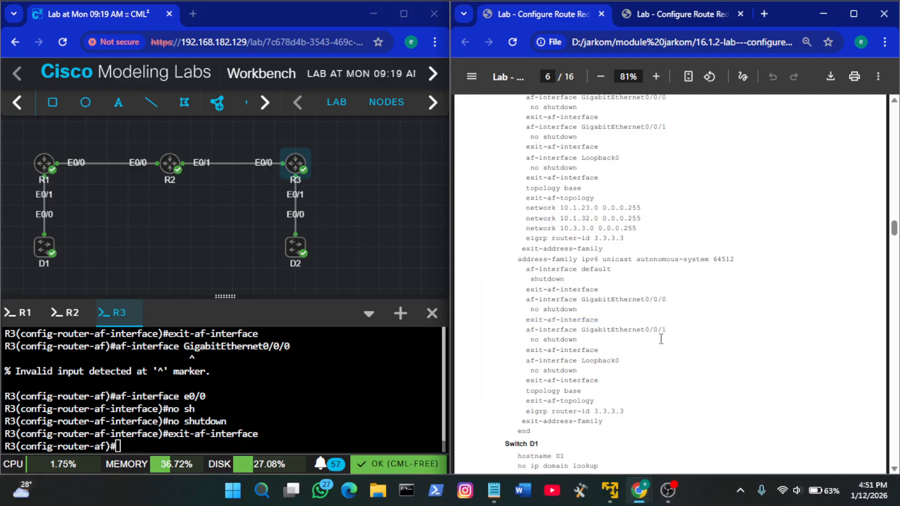
{"action": "left_click_drag", "start_coordinate": [668, 330], "coordinate": [528, 331]}
{"action": "right_click", "coordinate": [326, 396]}
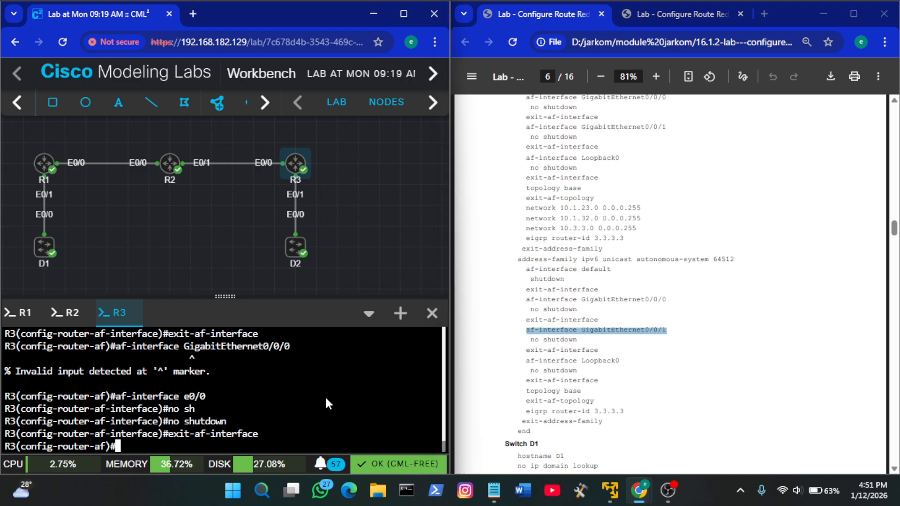
{"action": "left_click", "coordinate": [366, 249]}
{"action": "key", "text": "BackSpace"}
{"action": "key", "text": "BackSpace"}
{"action": "key", "text": "BackSpace"}
{"action": "key", "text": "BackSpace"}
{"action": "key", "text": "BackSpace"}
{"action": "key", "text": "BackSpace"}
{"action": "key", "text": "BackSpace"}
{"action": "key", "text": "BackSpace"}
{"action": "key", "text": "BackSpace"}
{"action": "key", "text": "BackSpace"}
{"action": "key", "text": "BackSpace"}
{"action": "key", "text": "BackSpace"}
{"action": "key", "text": "BackSpace"}
{"action": "key", "text": "BackSpace"}
{"action": "key", "text": "BackSpace"}
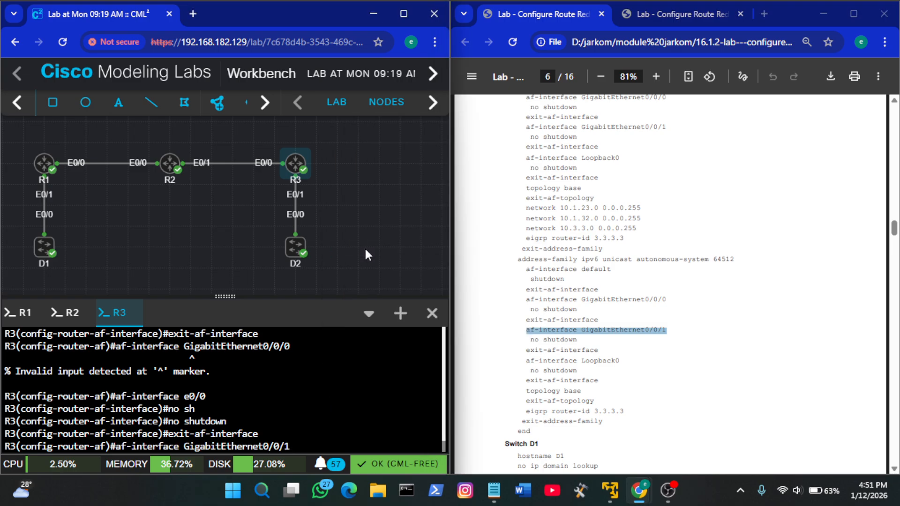
{"action": "key", "text": "BackSpace"}
{"action": "key", "text": "BackSpace"}
{"action": "key", "text": "BackSpace"}
{"action": "key", "text": "BackSpace"}
{"action": "key", "text": "BackSpace"}
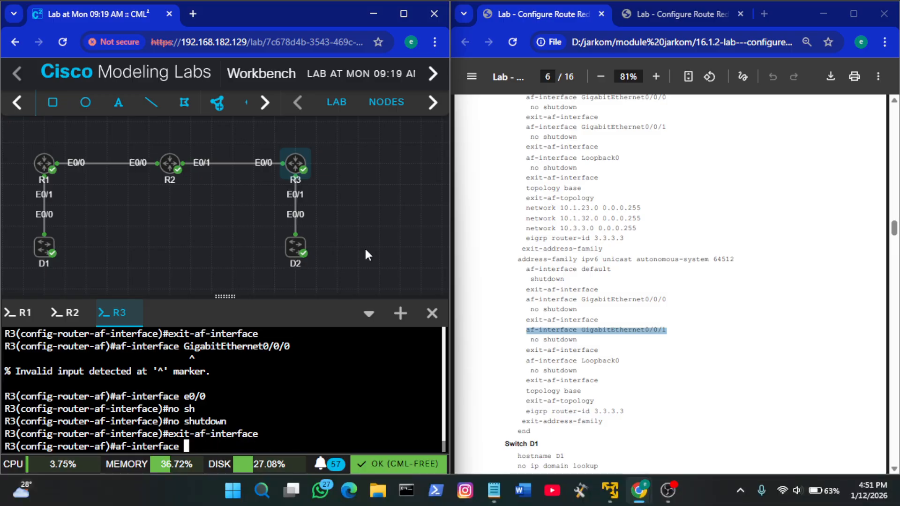
{"action": "type", "text": "e0/1"}
{"action": "key", "text": "Return"}
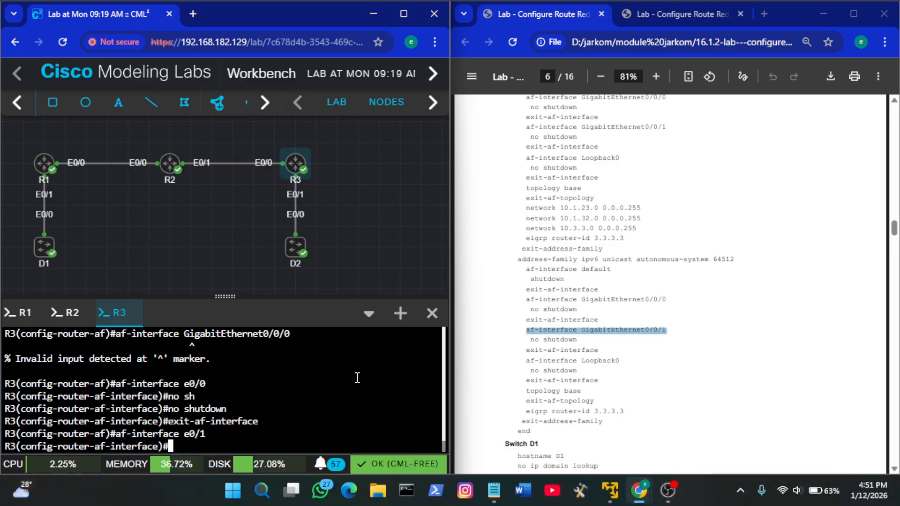
Apply no shutdown to R3's IPv6 af-interface e0/1 and leave it with exit-af-interface
{"action": "type", "text": "no sh"}
{"action": "key", "text": "Tab"}
{"action": "key", "text": "Return"}
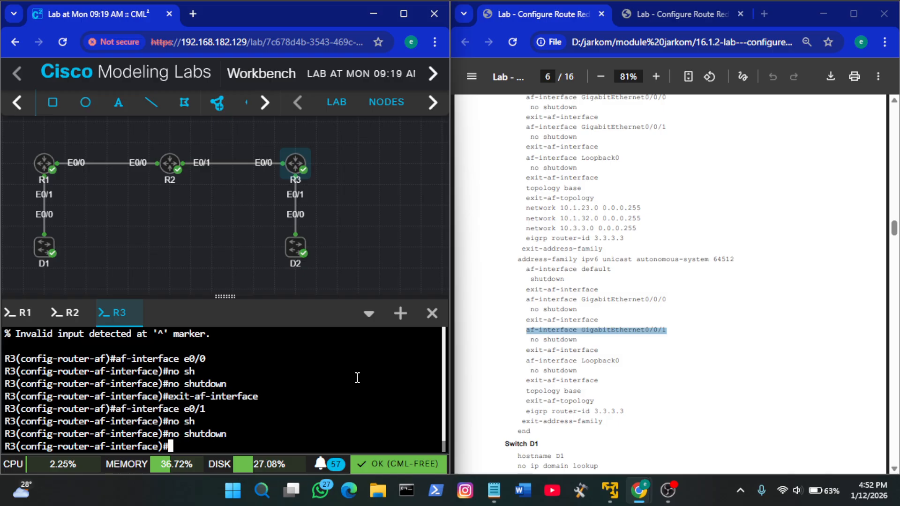
{"action": "type", "text": "wx"}
{"action": "key", "text": "Tab"}
{"action": "key", "text": "BackSpace"}
{"action": "key", "text": "BackSpace"}
{"action": "type", "text": "e"}
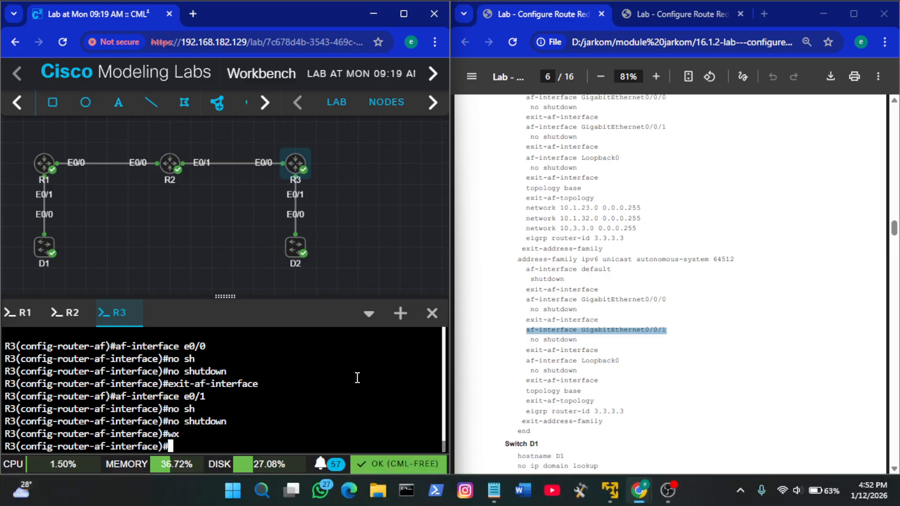
{"action": "type", "text": "x"}
{"action": "key", "text": "Tab"}
{"action": "key", "text": "Return"}
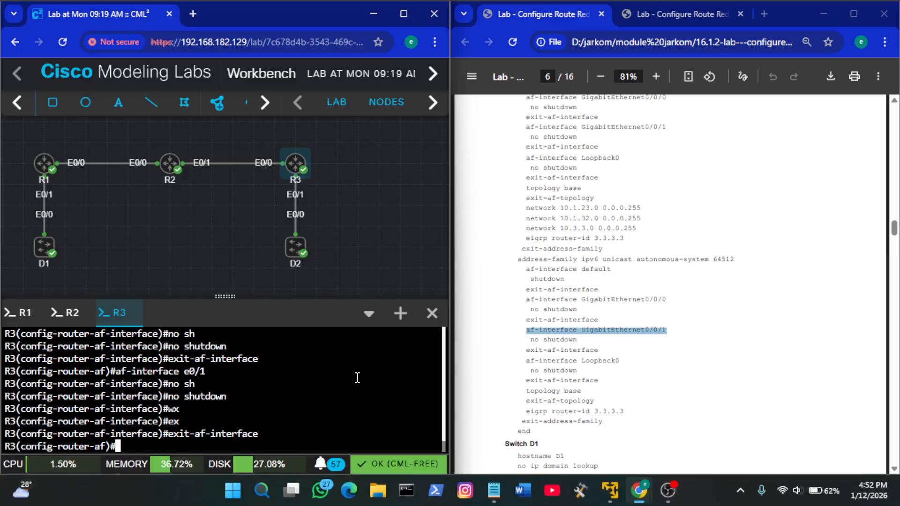
Paste the guide's af-interface Loopback0 line into R3's IPv6 address family and apply no shutdown to it
{"action": "left_click", "coordinate": [590, 348]}
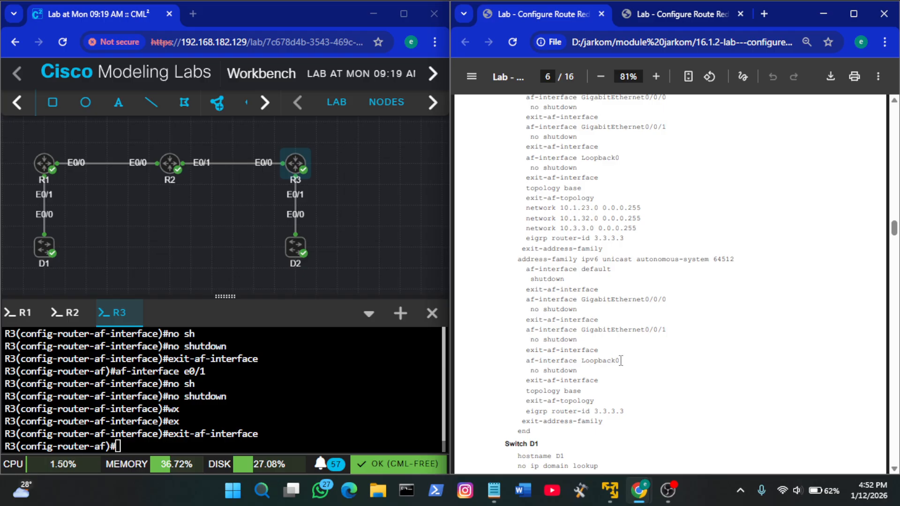
{"action": "left_click_drag", "start_coordinate": [616, 360], "coordinate": [530, 361]}
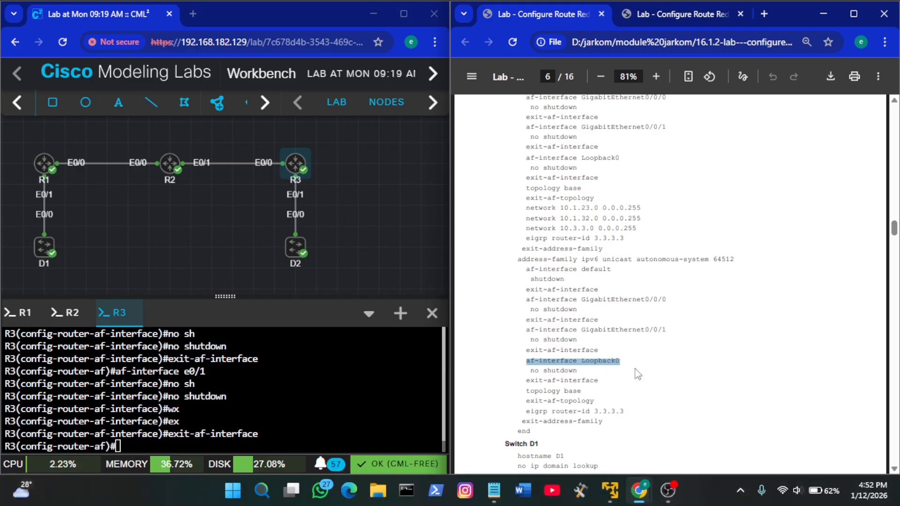
{"action": "right_click", "coordinate": [277, 409]}
{"action": "left_click", "coordinate": [358, 251]}
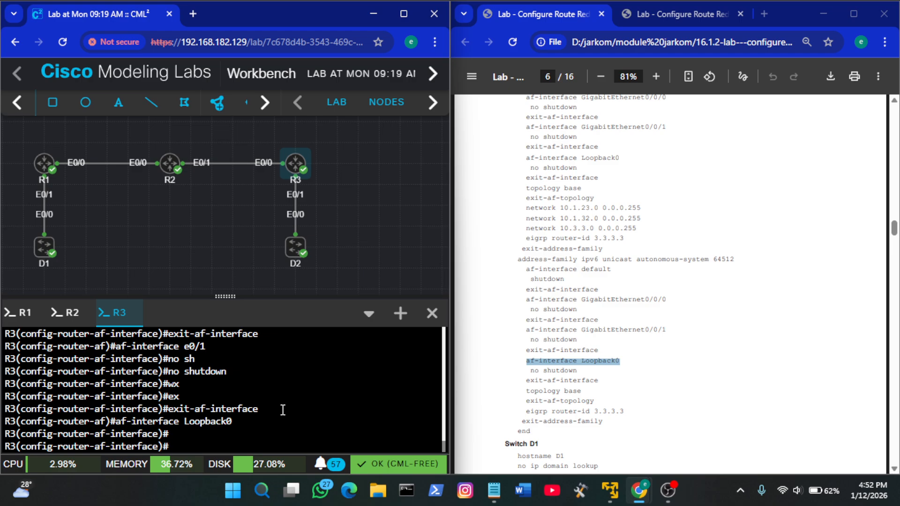
{"action": "type", "text": "no sh"}
{"action": "key", "text": "Caps_Lock"}
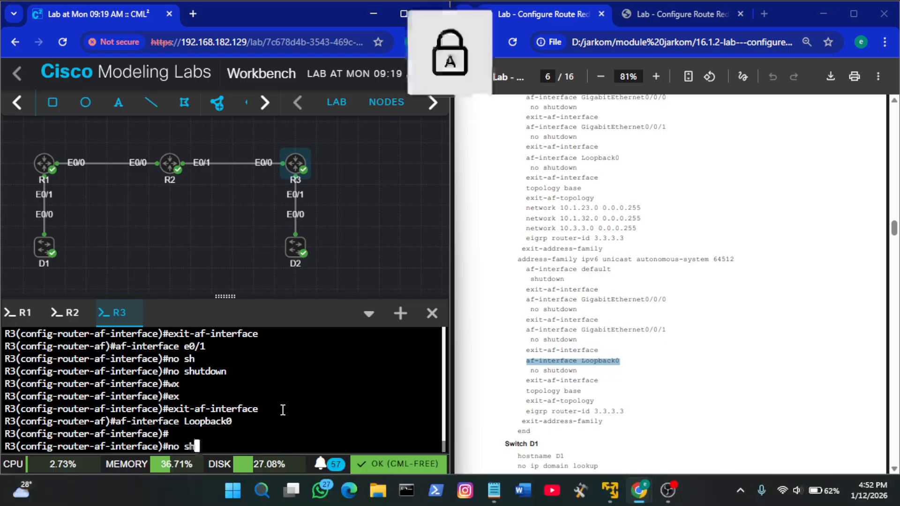
{"action": "key", "text": "Caps_Lock"}
{"action": "key", "text": "Tab"}
{"action": "key", "text": "Return"}
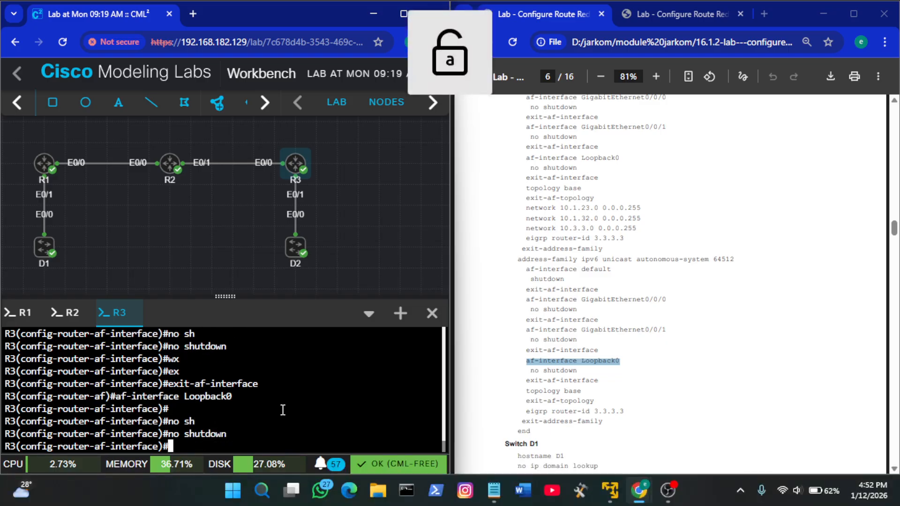
Copy the guide's exit-af-interface, topology base and exit-af-topology lines after Loopback0 and run them on R3
{"action": "left_click", "coordinate": [582, 387]}
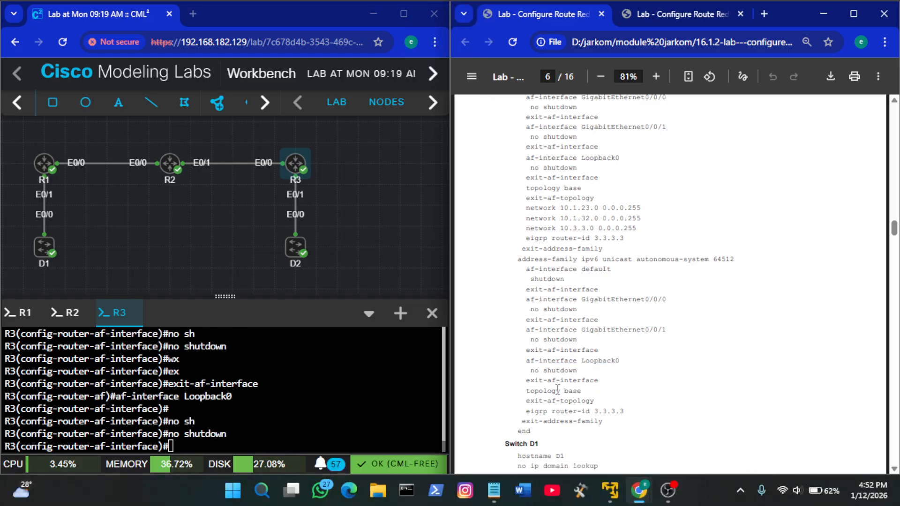
{"action": "left_click_drag", "start_coordinate": [527, 379], "coordinate": [598, 399]}
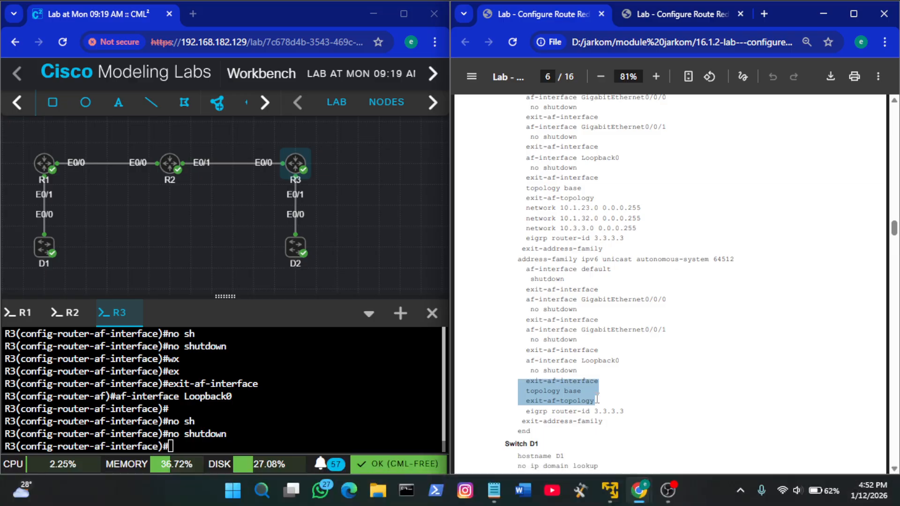
{"action": "key", "text": "ctrl+c"}
{"action": "right_click", "coordinate": [289, 380]}
{"action": "left_click", "coordinate": [343, 225]}
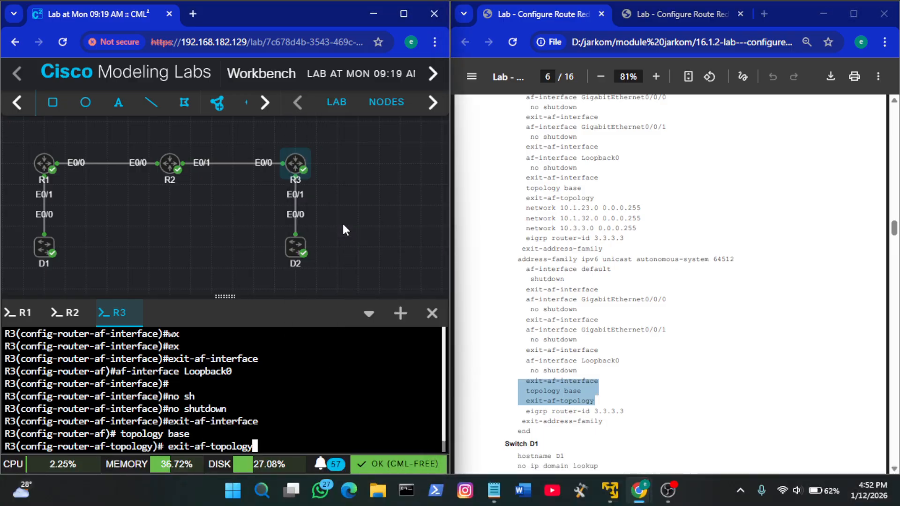
{"action": "key", "text": "Return"}
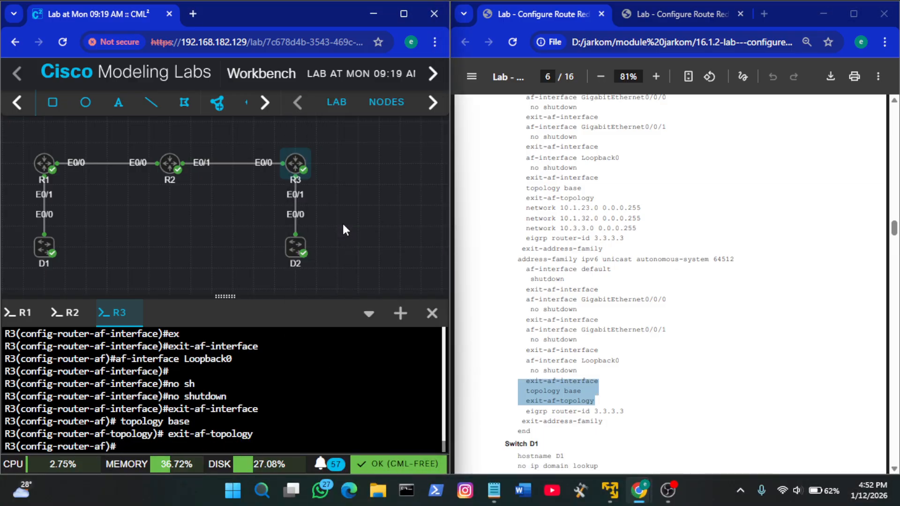
Paste the guide's eigrp router-id 3.3.3.3 line into R3's IPv6 address family and run it
{"action": "scroll", "coordinate": [614, 389], "scroll_direction": "down", "scroll_amount": 2}
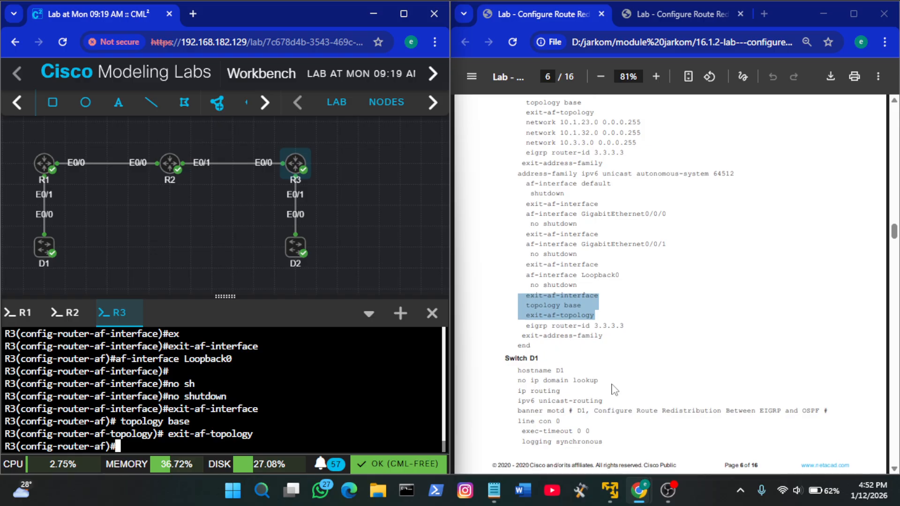
{"action": "left_click", "coordinate": [565, 341]}
{"action": "left_click_drag", "start_coordinate": [526, 325], "coordinate": [626, 327]}
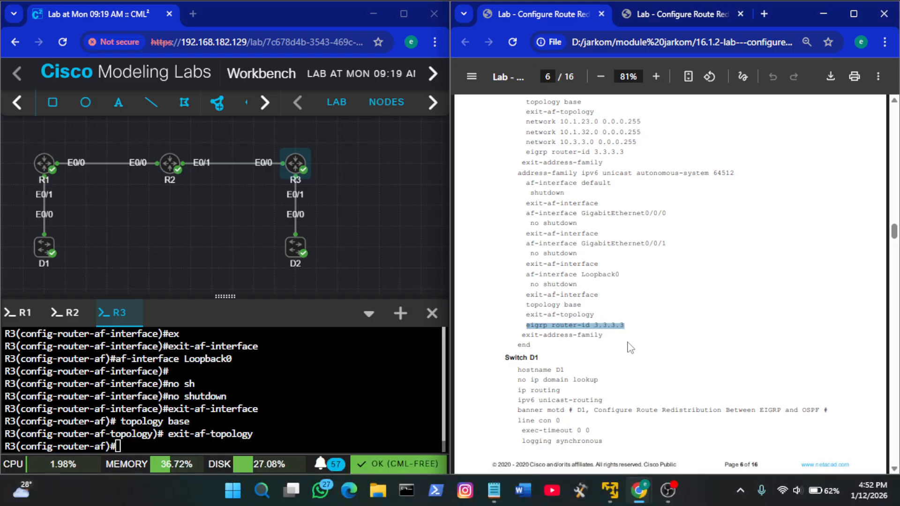
{"action": "right_click", "coordinate": [326, 367]}
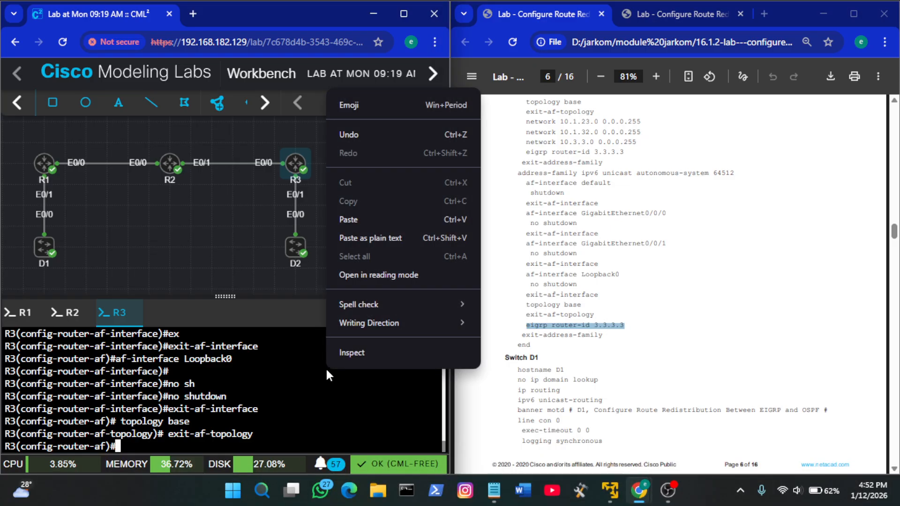
{"action": "left_click", "coordinate": [368, 219]}
{"action": "key", "text": "Return"}
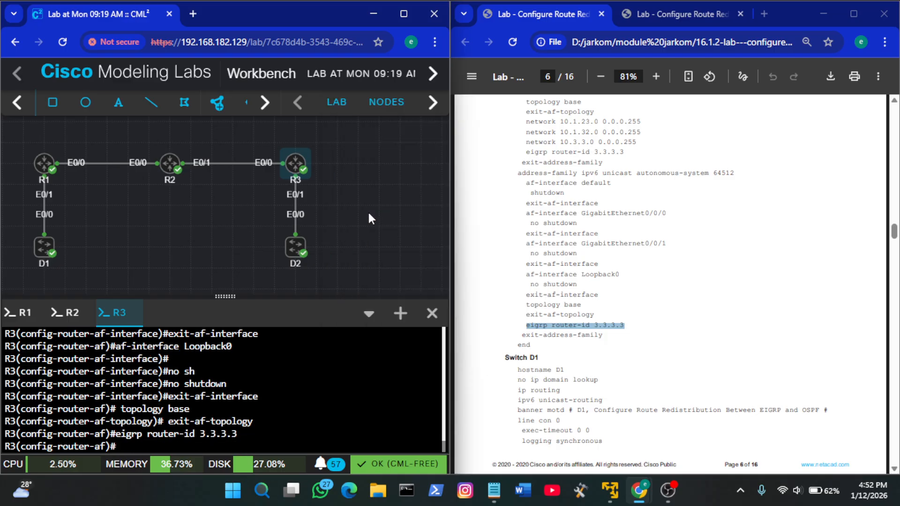
{"action": "key", "text": "Return"}
Leave R3's IPv6 address family with exit-address-family and finish configuration mode with end
{"action": "type", "text": "ex"}
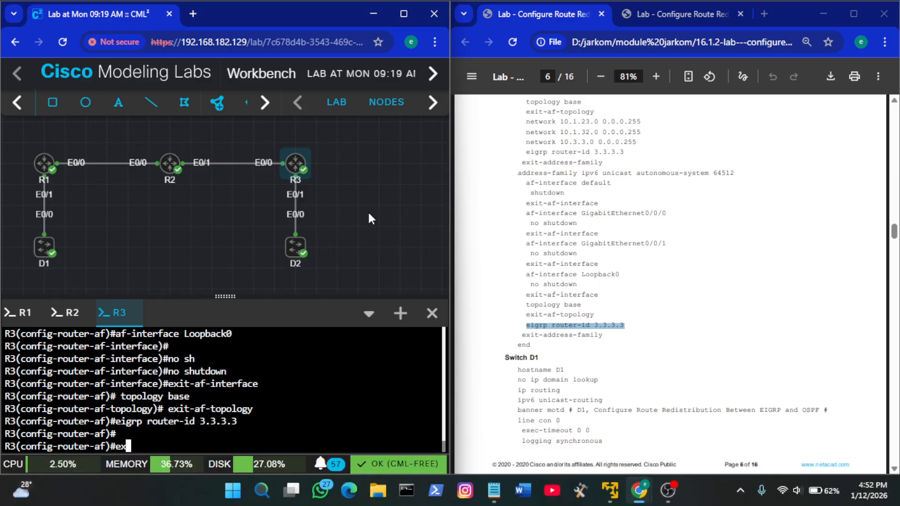
{"action": "key", "text": "Tab"}
{"action": "key", "text": "Return"}
{"action": "type", "text": "end"}
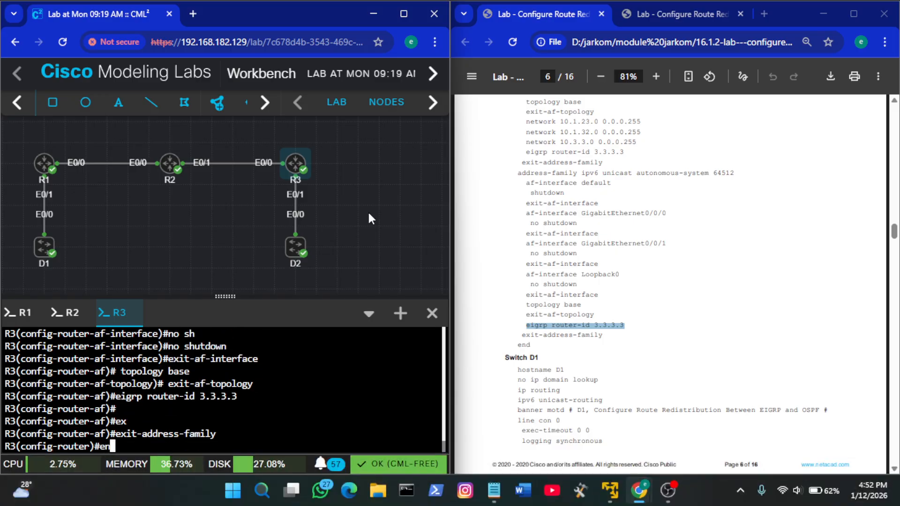
{"action": "key", "text": "Return"}
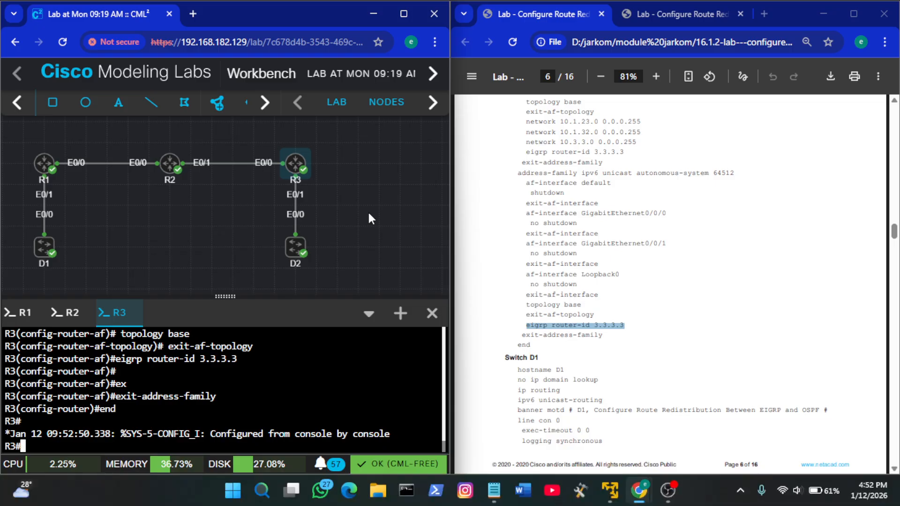
{"action": "left_click", "coordinate": [656, 326]}
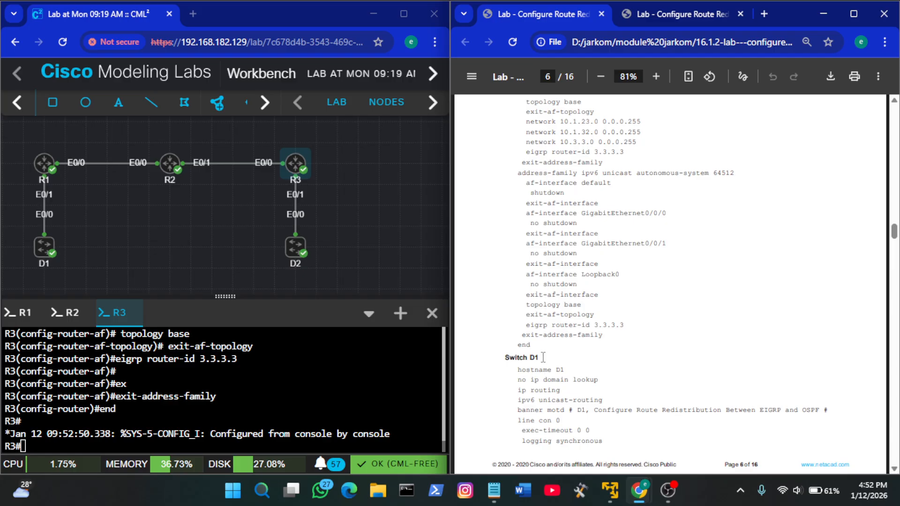
Open the console of switch D1 and wake its command prompt
{"action": "right_click", "coordinate": [45, 249]}
{"action": "left_click", "coordinate": [107, 410]}
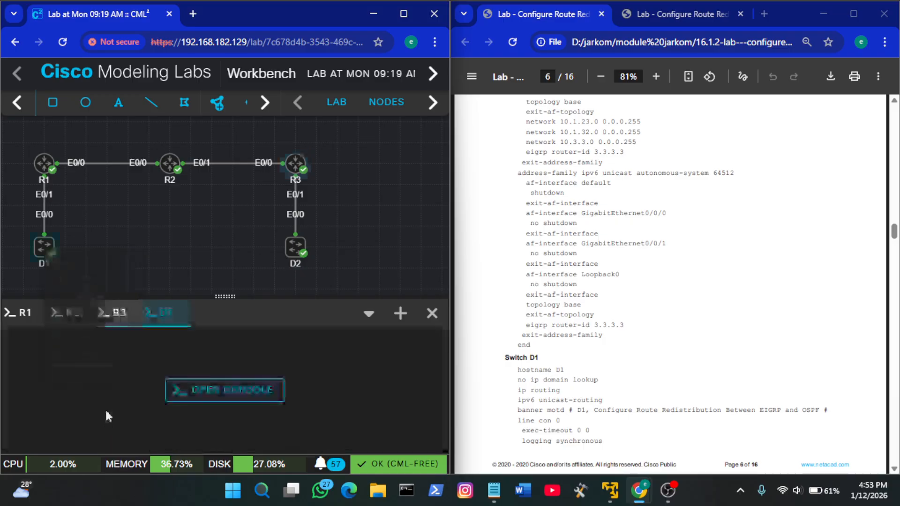
{"action": "left_click", "coordinate": [200, 406]}
{"action": "scroll", "coordinate": [680, 347], "scroll_direction": "down", "scroll_amount": 4}
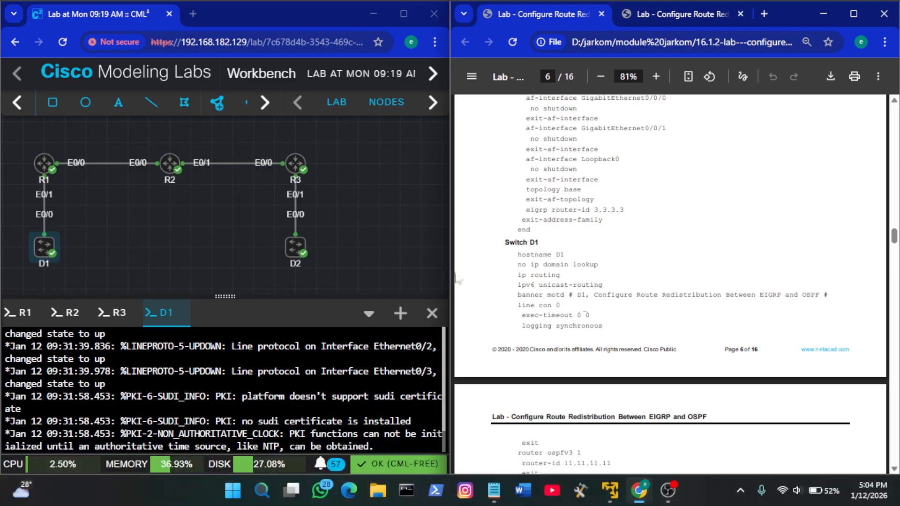
{"action": "left_click", "coordinate": [239, 395]}
{"action": "key", "text": "Return"}
{"action": "key", "text": "Return"}
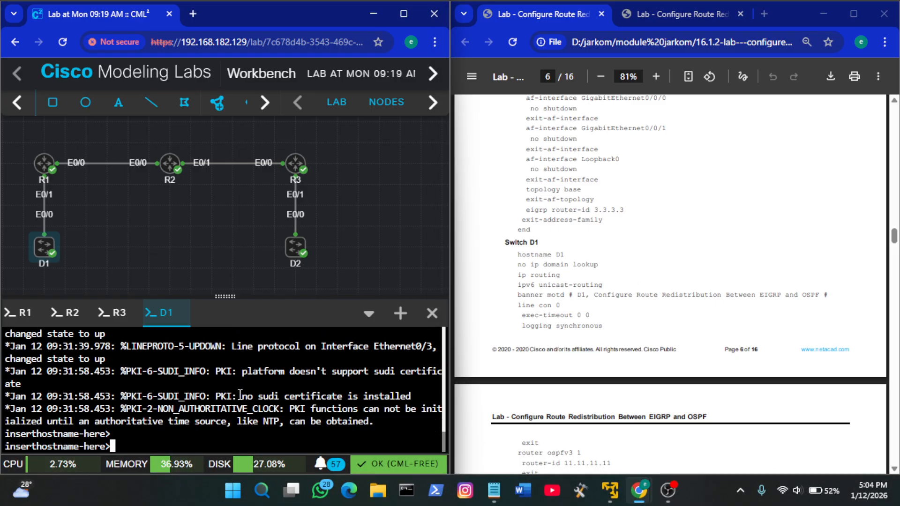
Enter privileged mode on D1 with en and global configuration mode with conf t
{"action": "type", "text": "en"}
{"action": "key", "text": "Return"}
{"action": "type", "text": "conf t"}
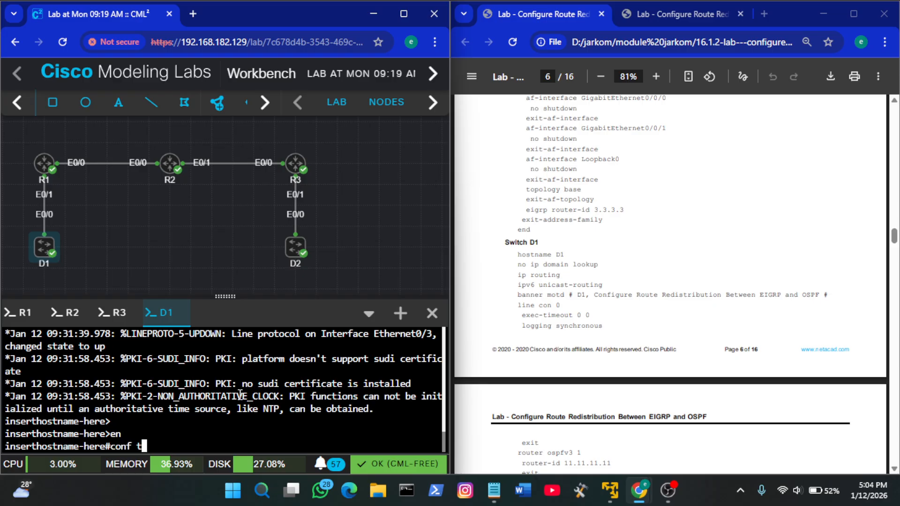
{"action": "key", "text": "Return"}
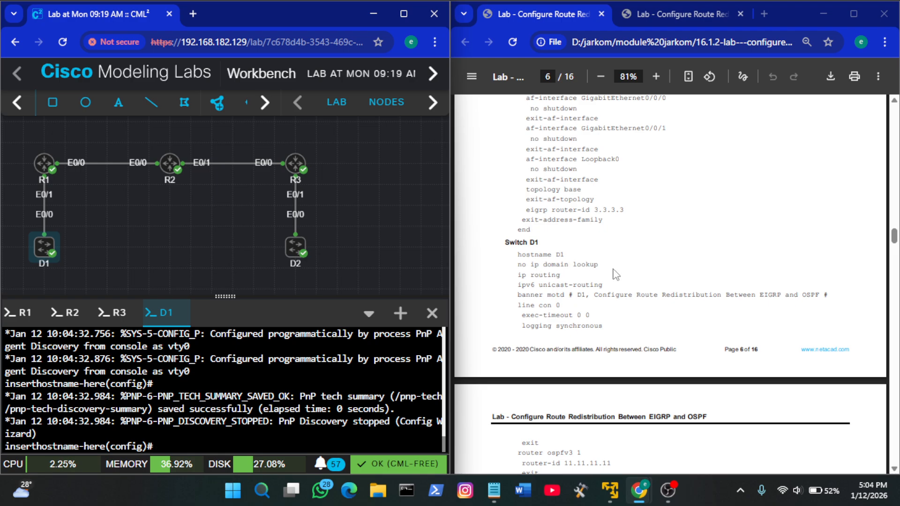
Copy the guide's hostname D1 and no ip domain lookup lines and run them on D1
{"action": "left_click_drag", "start_coordinate": [599, 265], "coordinate": [517, 255]}
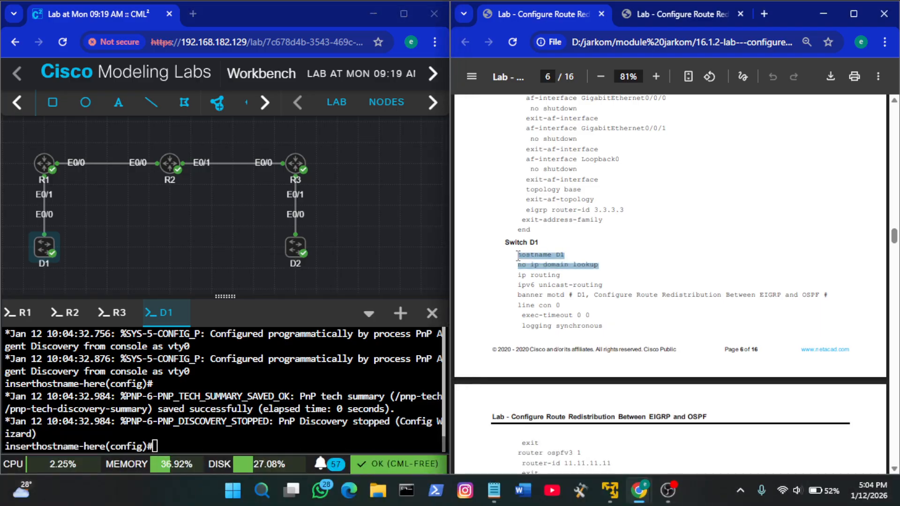
{"action": "right_click", "coordinate": [249, 396]}
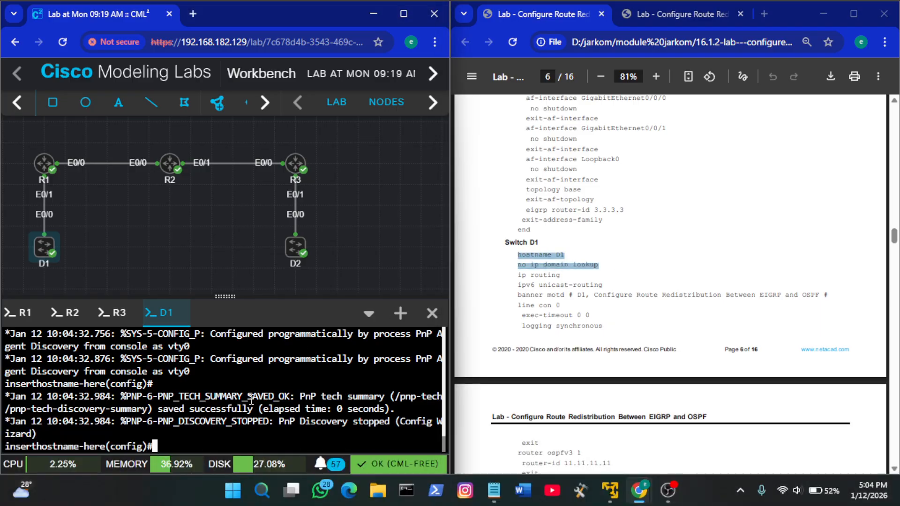
{"action": "left_click", "coordinate": [328, 251]}
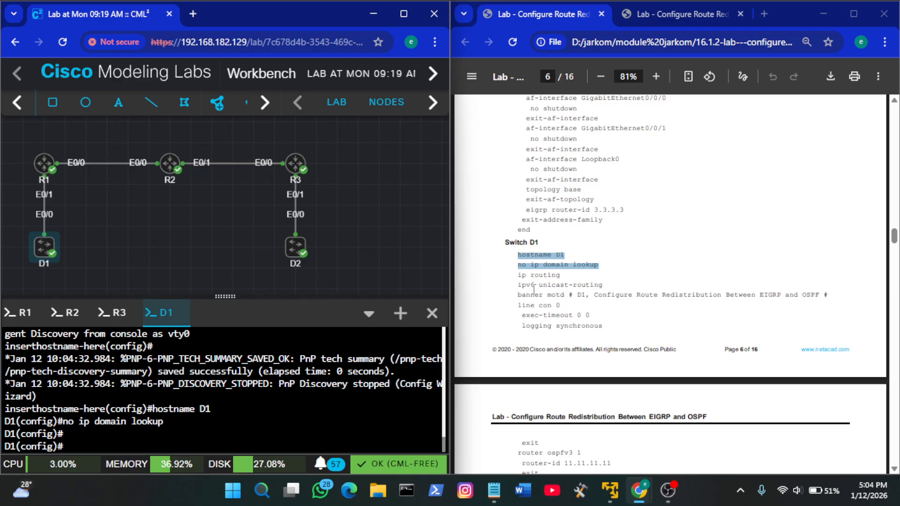
Copy the guide's ip routing, ipv6 unicast-routing and banner motd lines for Switch D1 and run them on D1
{"action": "left_click_drag", "start_coordinate": [607, 294], "coordinate": [527, 284]}
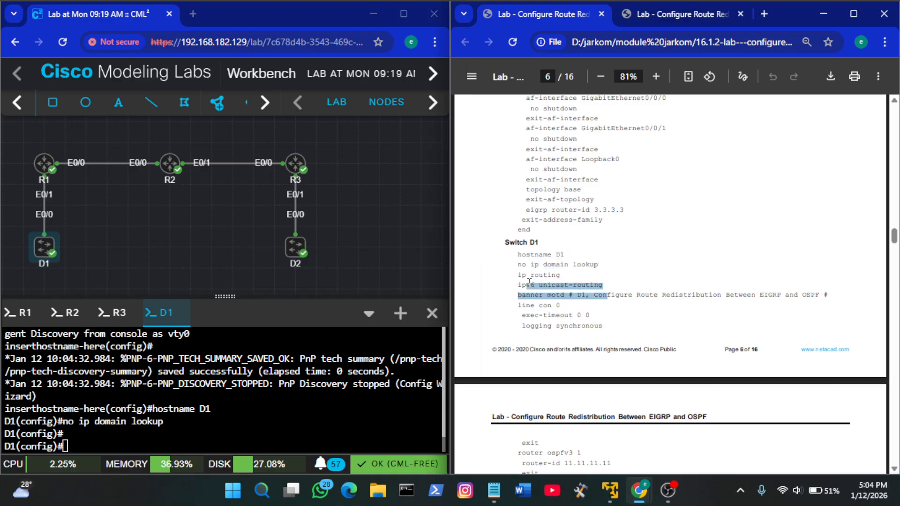
{"action": "left_click", "coordinate": [528, 284]}
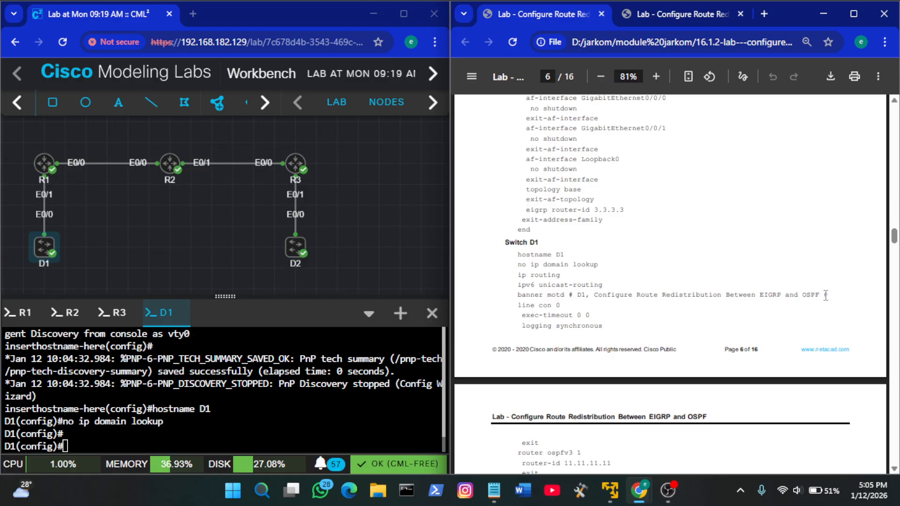
{"action": "left_click_drag", "start_coordinate": [832, 295], "coordinate": [518, 273]}
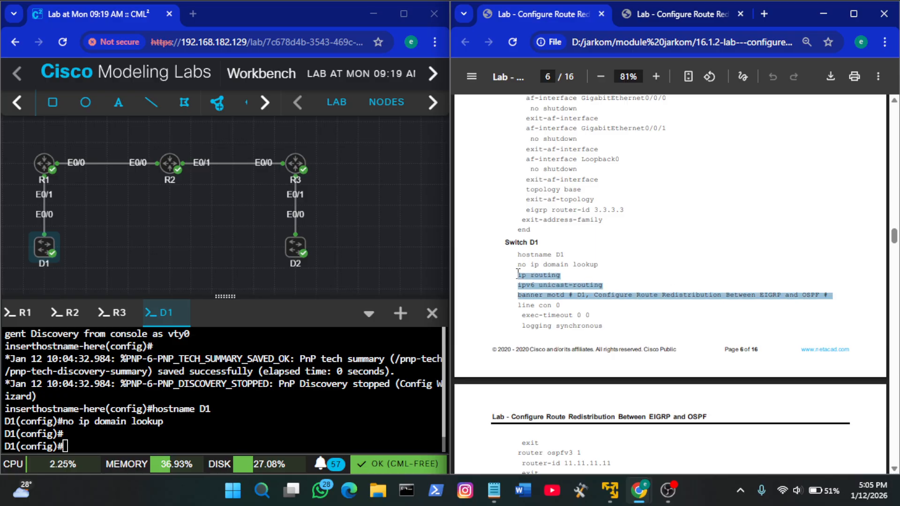
{"action": "right_click", "coordinate": [271, 404]}
{"action": "left_click", "coordinate": [364, 258]}
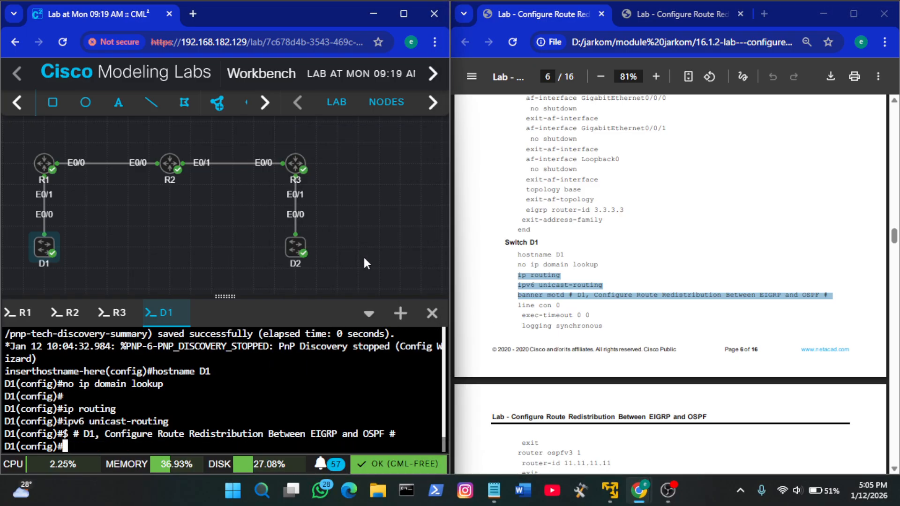
Run the guide's line con 0, exec-timeout 0 0 and logging synchronous lines on D1, and leave line configuration with exit
{"action": "scroll", "coordinate": [666, 334], "scroll_direction": "down", "scroll_amount": 1}
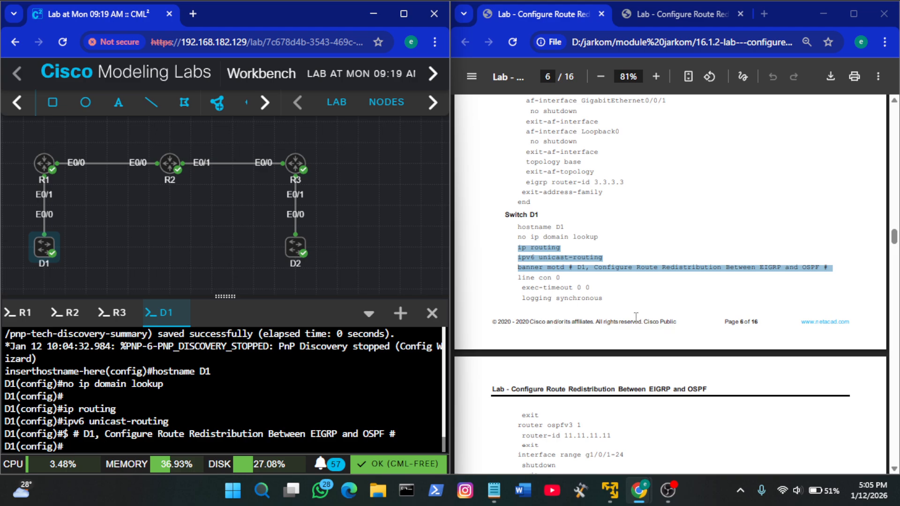
{"action": "left_click", "coordinate": [560, 289]}
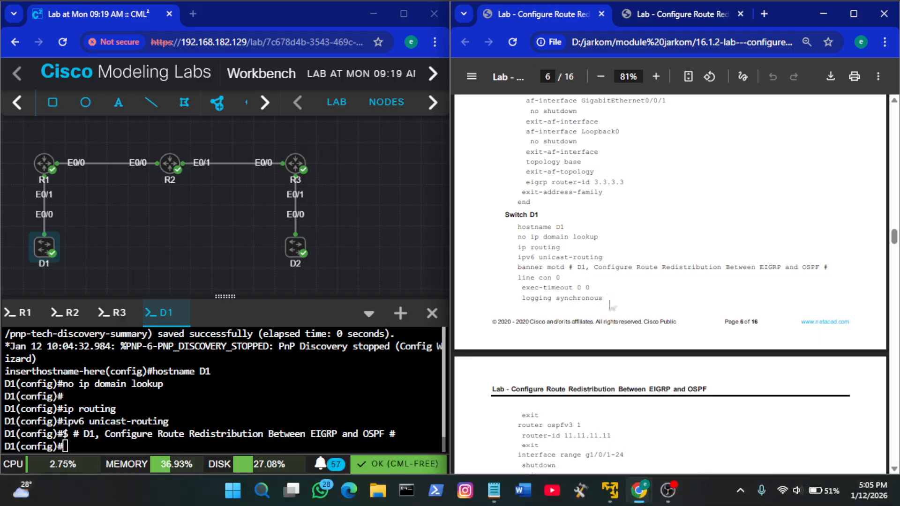
{"action": "left_click_drag", "start_coordinate": [519, 279], "coordinate": [609, 296]}
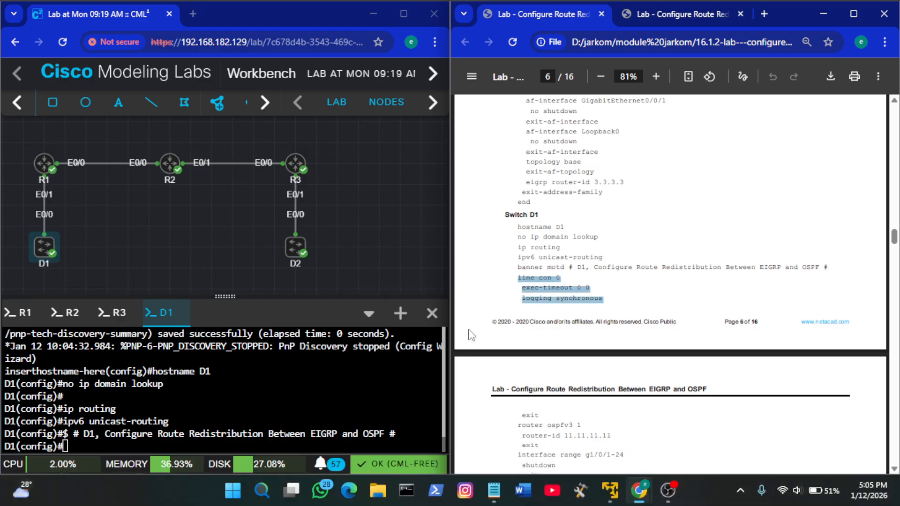
{"action": "right_click", "coordinate": [344, 387]}
{"action": "left_click", "coordinate": [363, 237]}
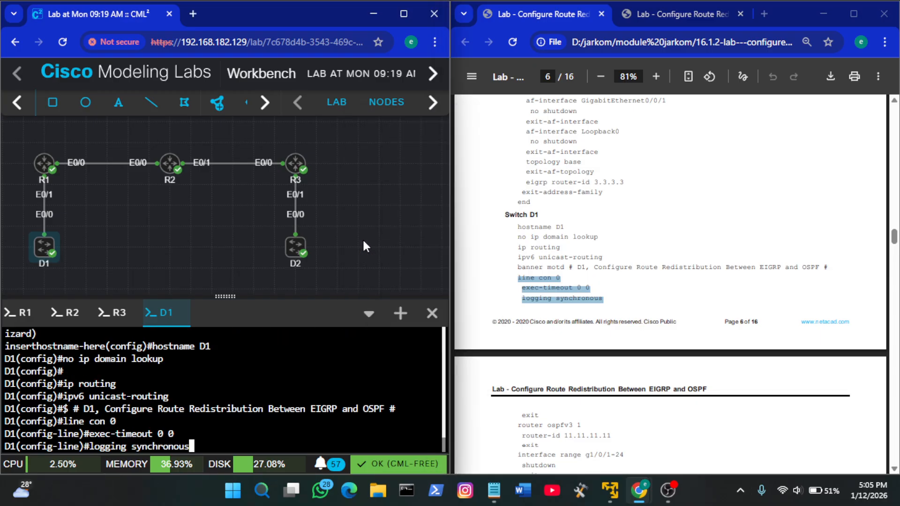
{"action": "scroll", "coordinate": [668, 328], "scroll_direction": "down", "scroll_amount": 2}
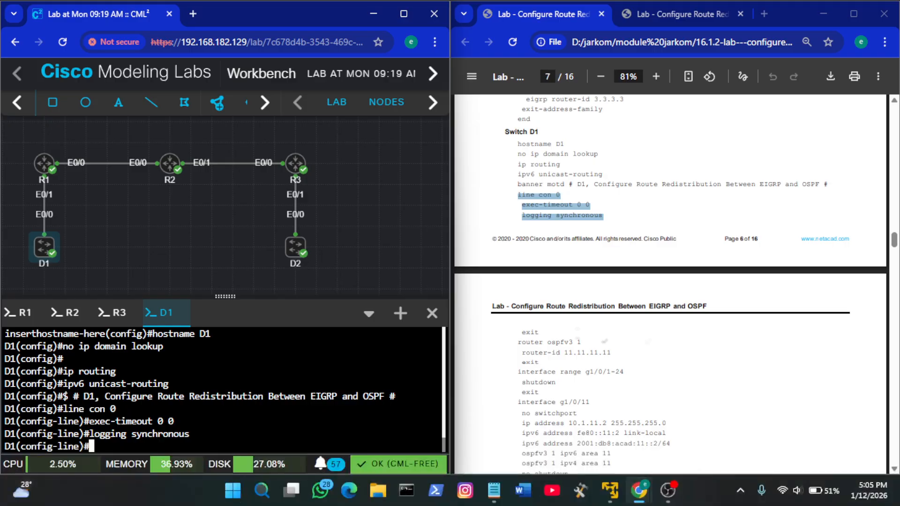
{"action": "type", "text": "exit"}
{"action": "key", "text": "Return"}
Copy the guide's router ospfv3 1, router-id 11.11.11.11 and exit lines and run them on D1
{"action": "left_click", "coordinate": [593, 383]}
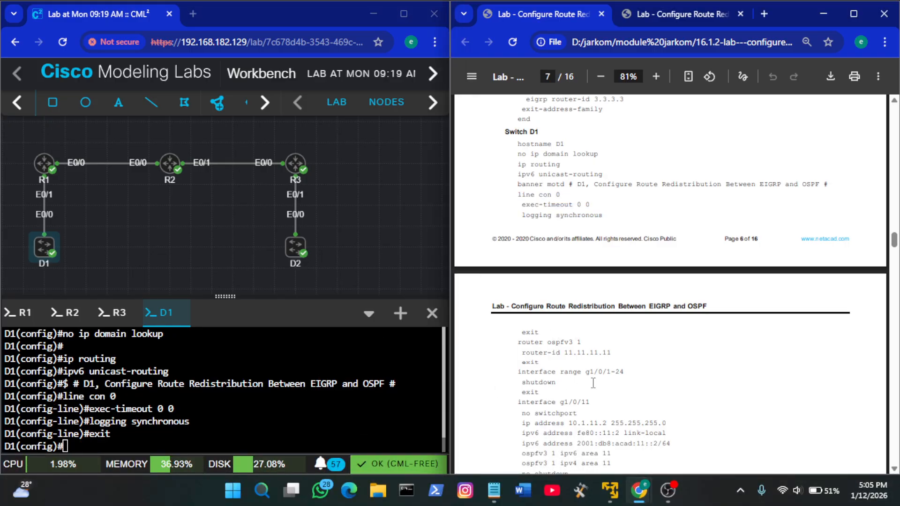
{"action": "scroll", "coordinate": [593, 383], "scroll_direction": "down", "scroll_amount": 1}
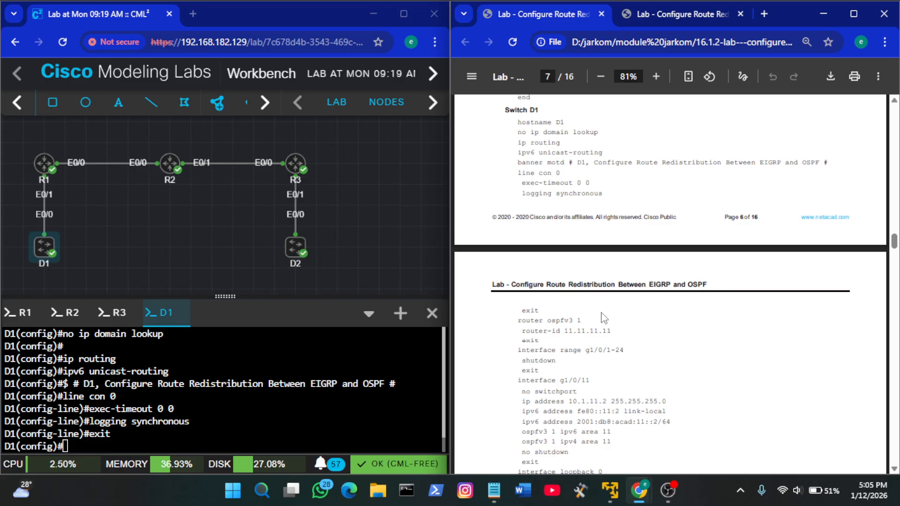
{"action": "left_click_drag", "start_coordinate": [586, 320], "coordinate": [518, 326]}
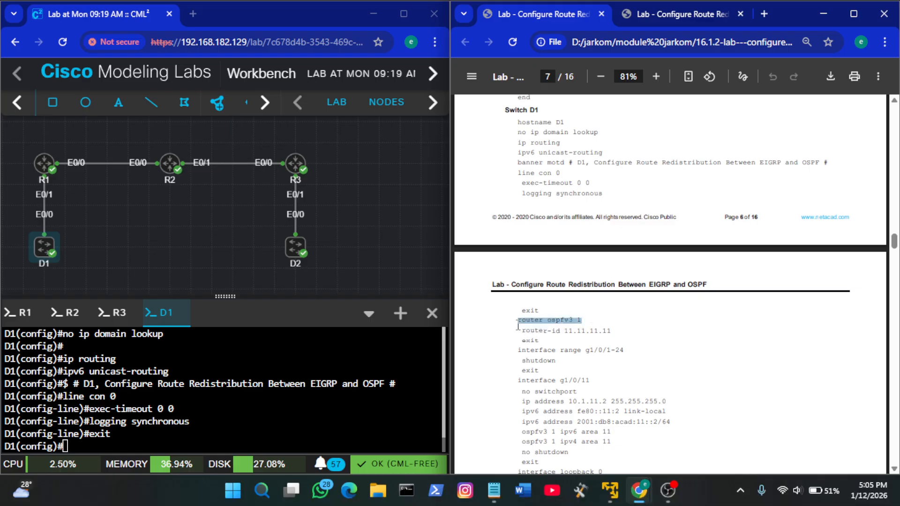
{"action": "left_click", "coordinate": [536, 344]}
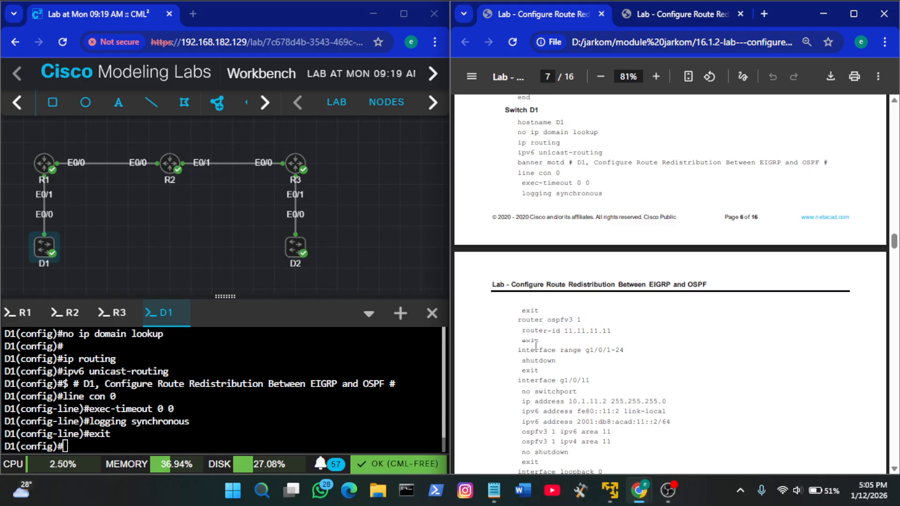
{"action": "mouse_move", "coordinate": [548, 330]}
{"action": "left_mouse_down"}
{"action": "mouse_move", "coordinate": [518, 323]}
{"action": "mouse_move", "coordinate": [543, 341]}
{"action": "left_mouse_up"}
{"action": "key", "text": "ctrl+c"}
{"action": "left_click", "coordinate": [519, 324]}
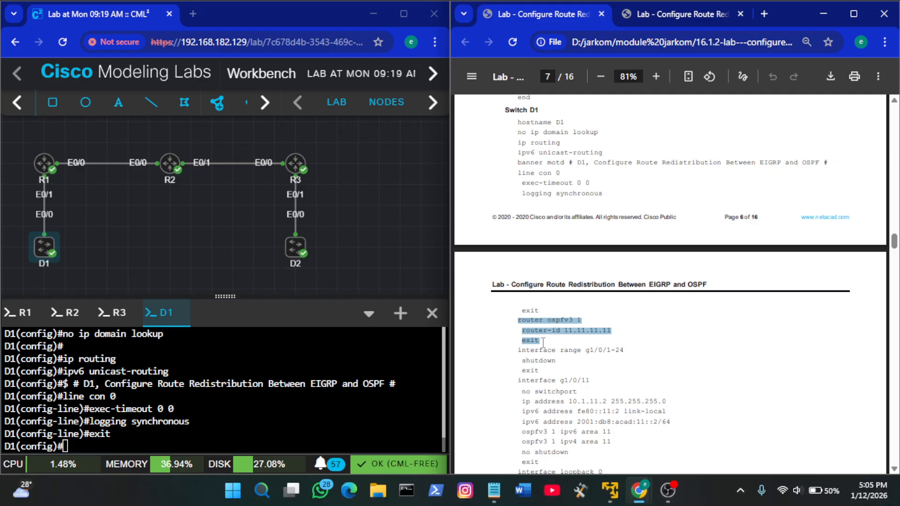
{"action": "right_click", "coordinate": [277, 374]}
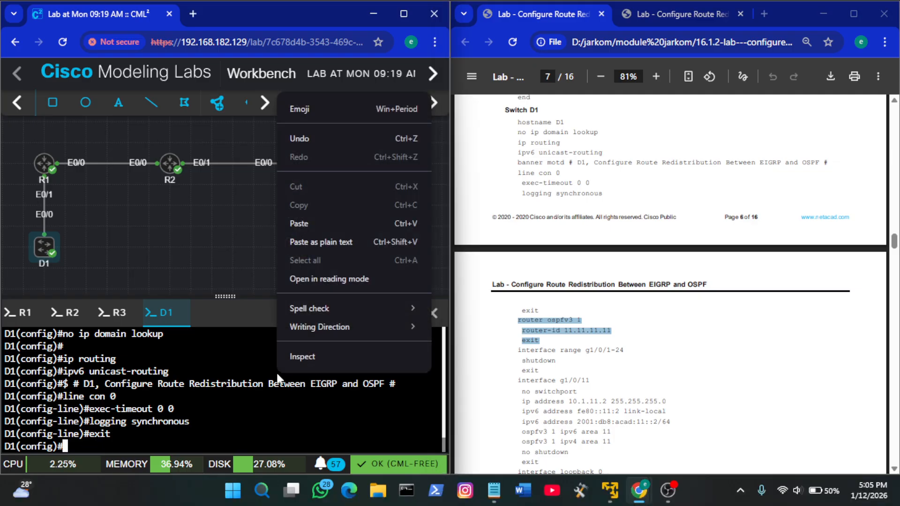
{"action": "left_click", "coordinate": [339, 228]}
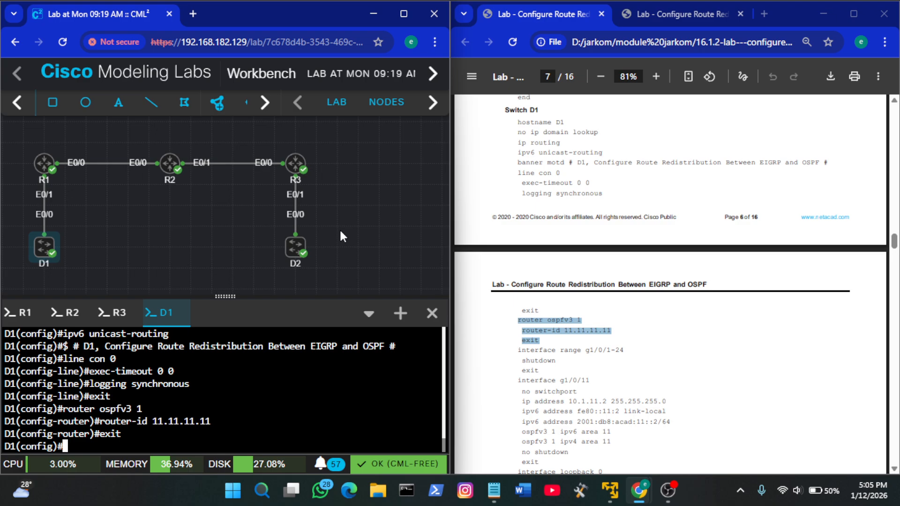
Paste the guide's interface range line into D1's console and remove the g1/0/1-24 range from it
{"action": "left_click", "coordinate": [672, 345]}
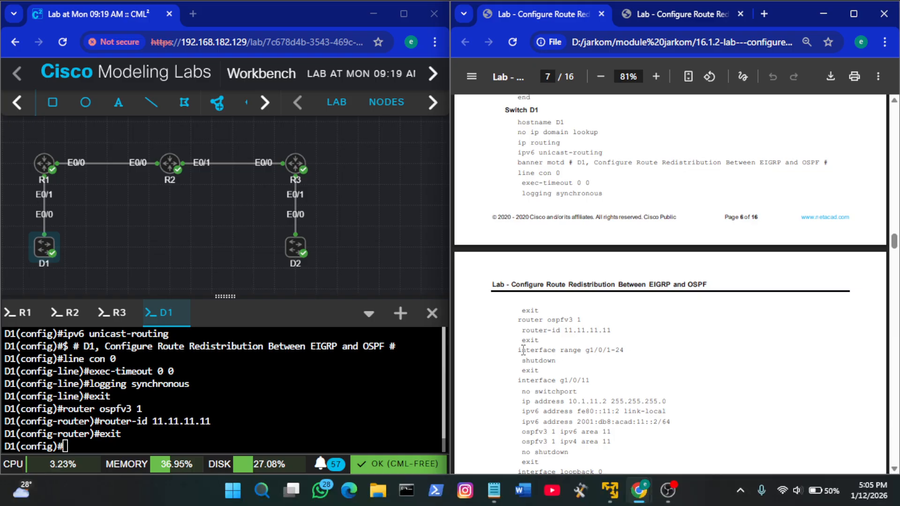
{"action": "left_click_drag", "start_coordinate": [516, 350], "coordinate": [630, 351]}
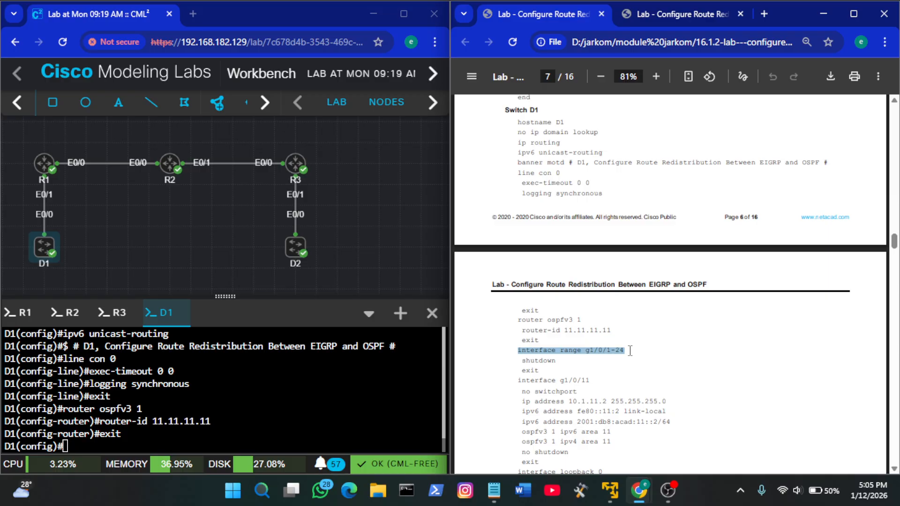
{"action": "right_click", "coordinate": [284, 369]}
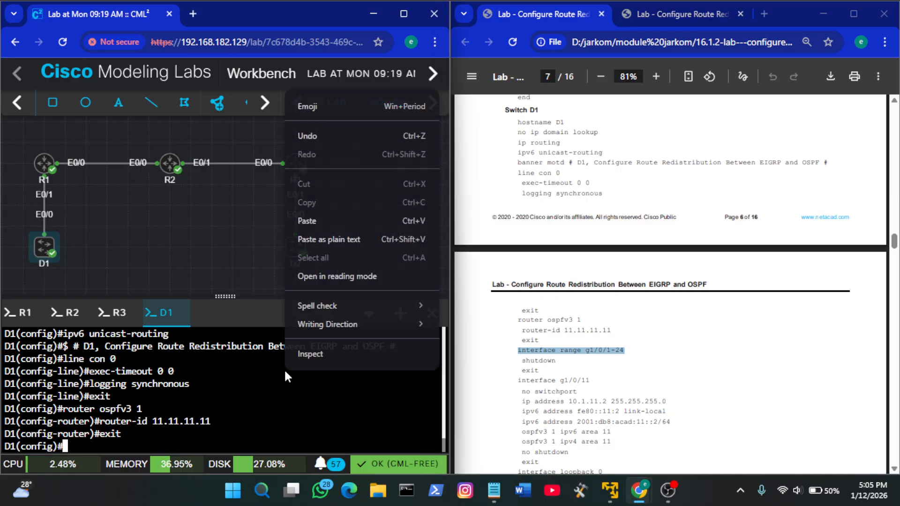
{"action": "left_click", "coordinate": [333, 227]}
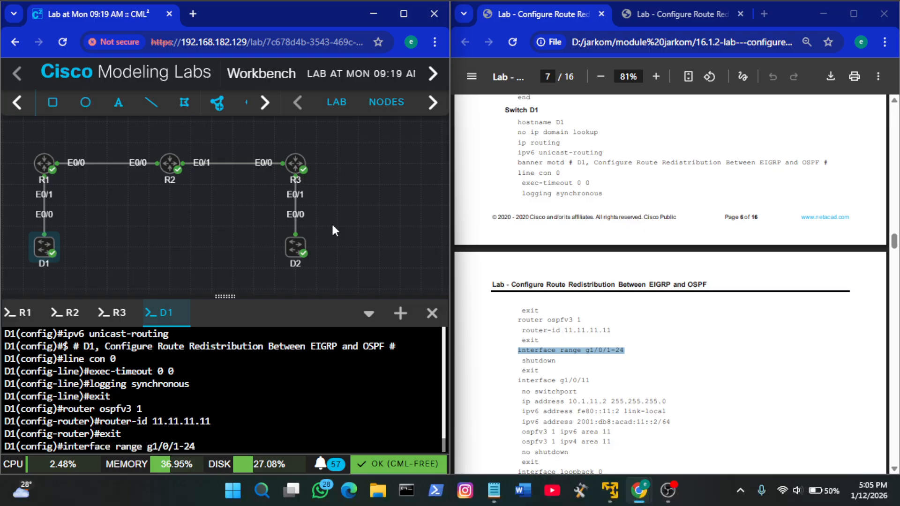
{"action": "key", "text": "BackSpace"}
{"action": "key", "text": "BackSpace"}
{"action": "key", "text": "BackSpace"}
{"action": "key", "text": "BackSpace"}
{"action": "key", "text": "BackSpace"}
{"action": "key", "text": "BackSpace"}
{"action": "key", "text": "BackSpace"}
{"action": "key", "text": "BackSpace"}
{"action": "key", "text": "BackSpace"}
Check the lab guide's topology diagram and addressing table for the interfaces D1 uses
{"action": "left_click", "coordinate": [642, 14]}
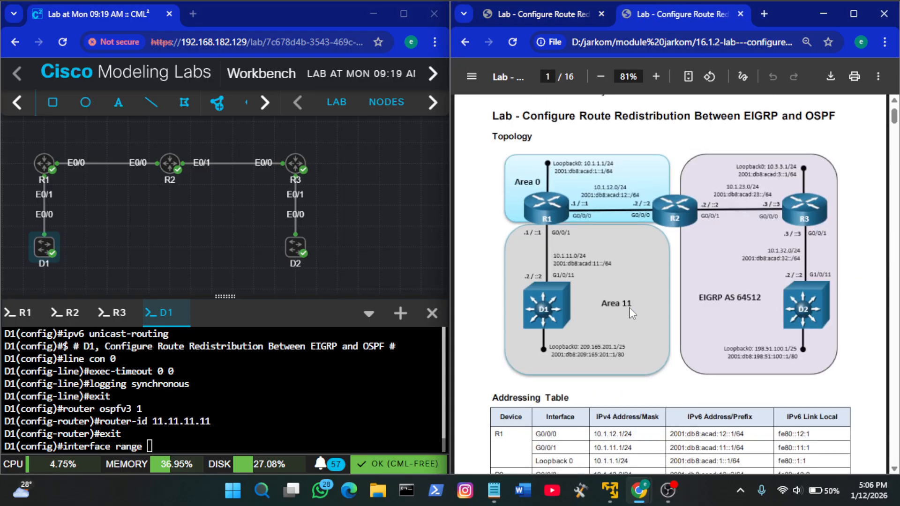
{"action": "scroll", "coordinate": [632, 313], "scroll_direction": "down", "scroll_amount": 1}
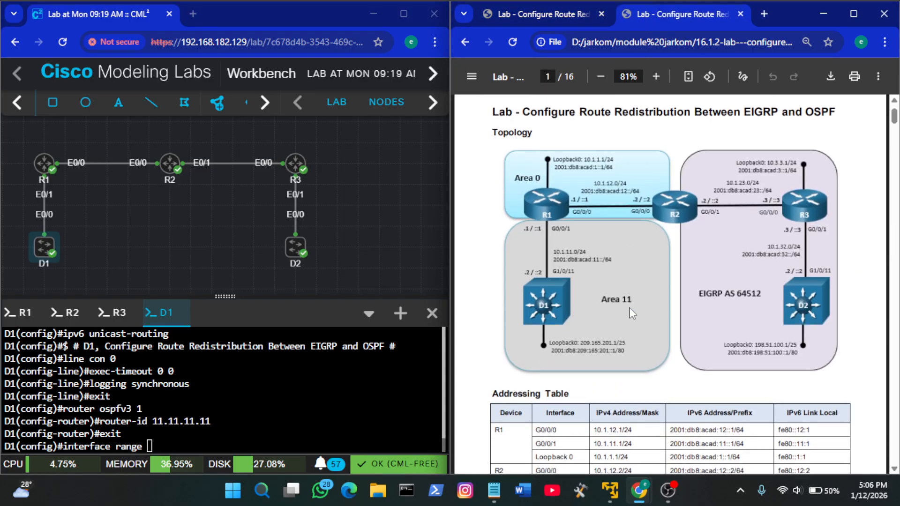
{"action": "left_click", "coordinate": [536, 18]}
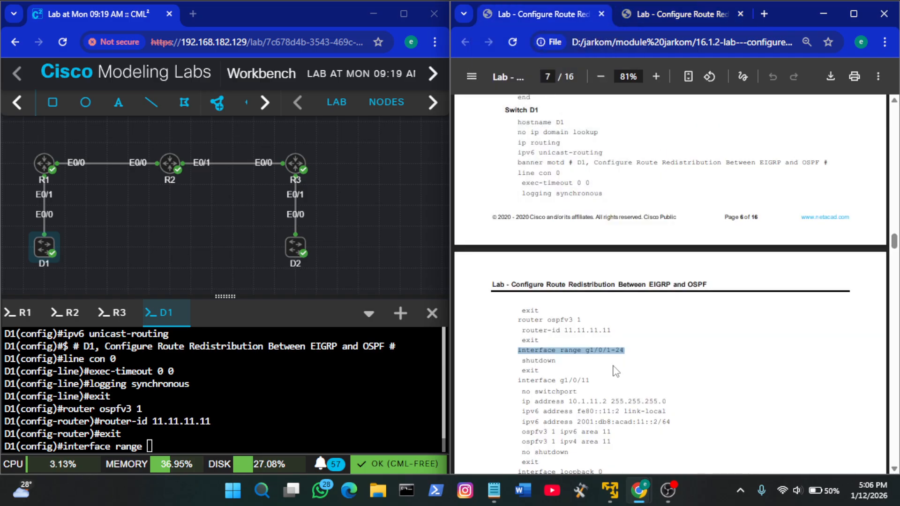
{"action": "left_click", "coordinate": [667, 14]}
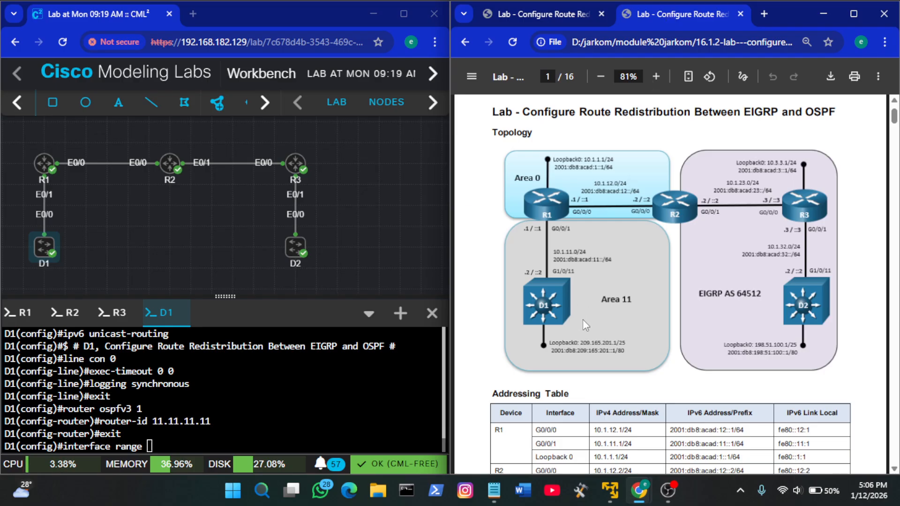
{"action": "scroll", "coordinate": [583, 320], "scroll_direction": "down", "scroll_amount": 5}
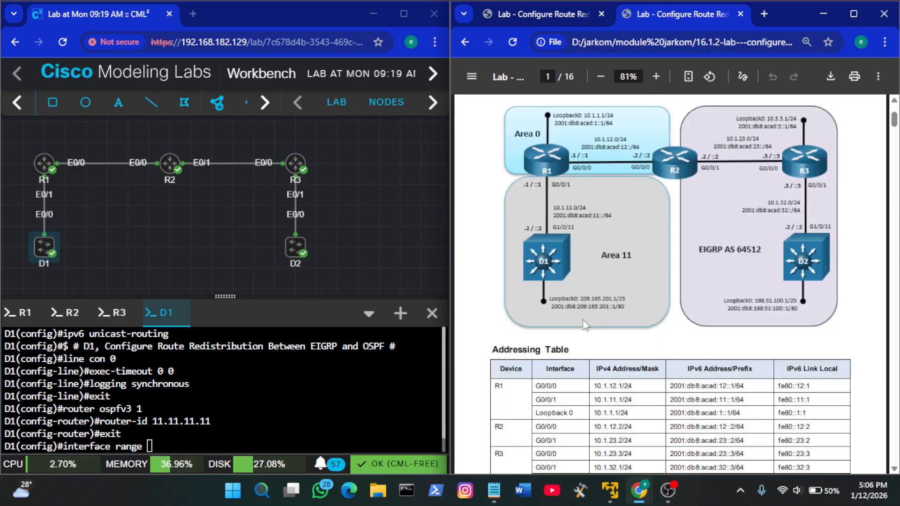
{"action": "scroll", "coordinate": [585, 324], "scroll_direction": "down", "scroll_amount": 3}
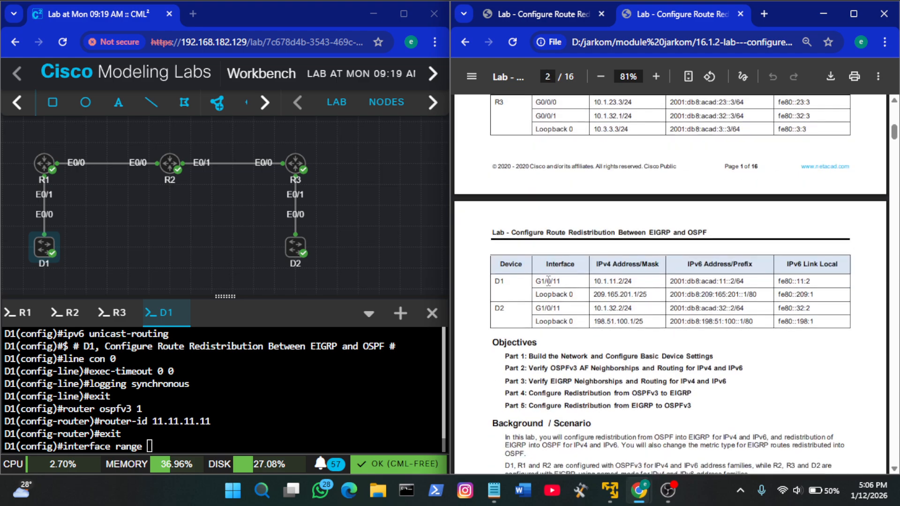
{"action": "scroll", "coordinate": [601, 281], "scroll_direction": "up", "scroll_amount": 5}
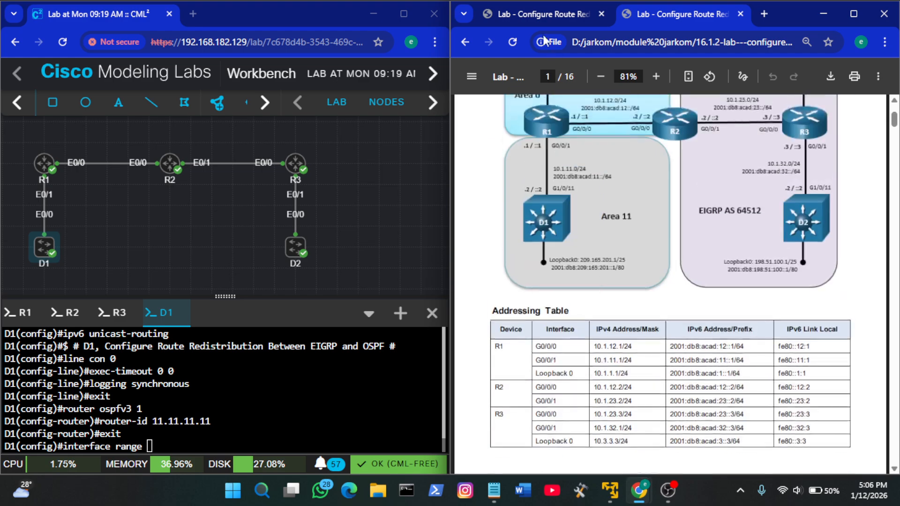
Return to the guide's Switch D1 configuration and examine the D1 node's connectivity and interface list in the lab topology
{"action": "left_click", "coordinate": [532, 11]}
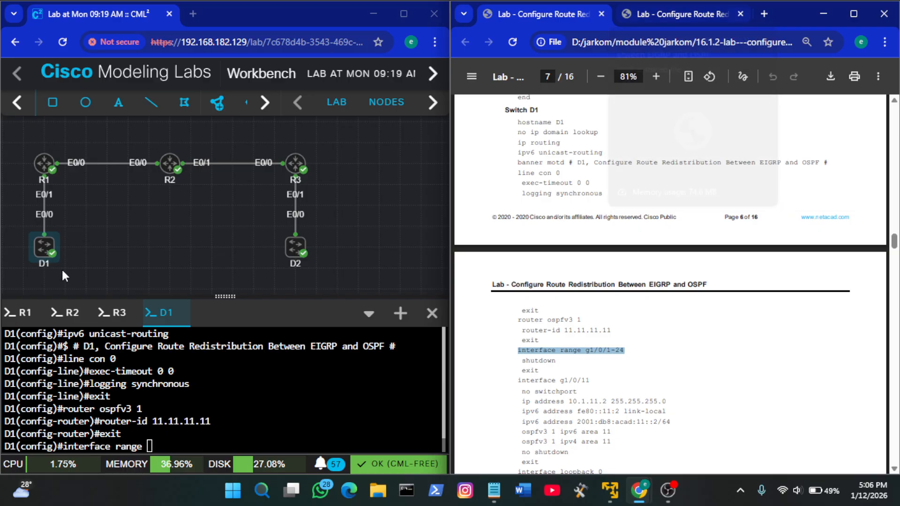
{"action": "right_click", "coordinate": [44, 247]}
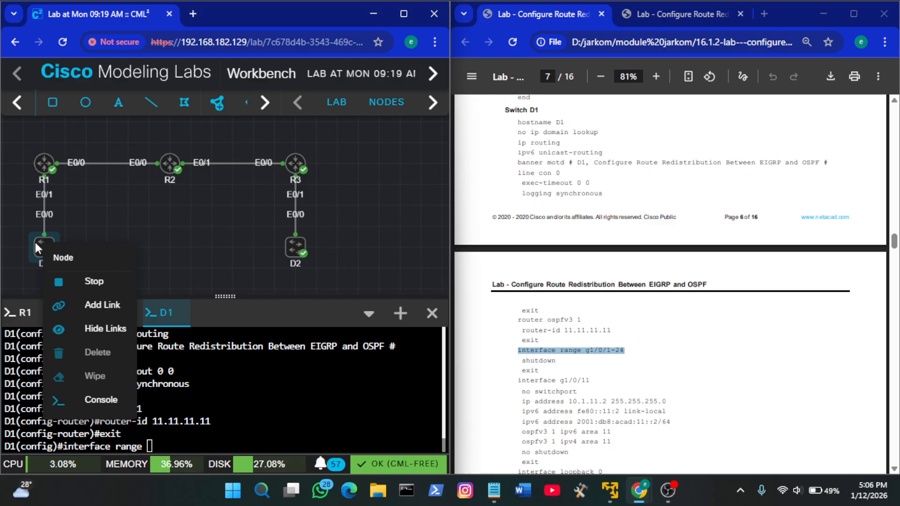
{"action": "left_click", "coordinate": [37, 244]}
{"action": "scroll", "coordinate": [205, 228], "scroll_direction": "down", "scroll_amount": 1}
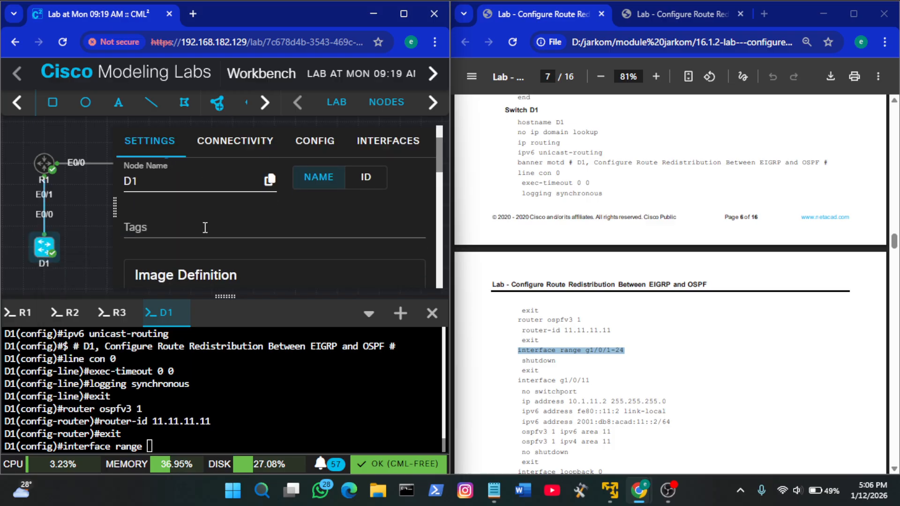
{"action": "left_click", "coordinate": [238, 151]}
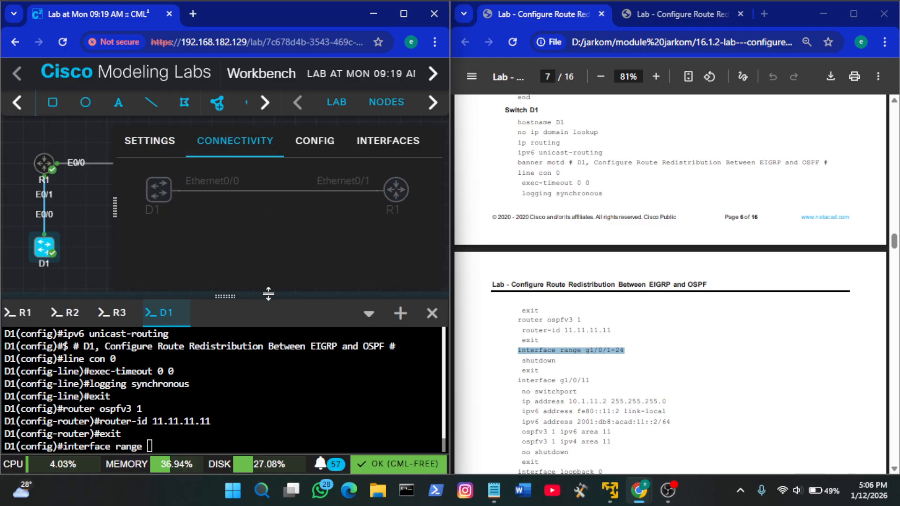
{"action": "left_click", "coordinate": [388, 141]}
{"action": "scroll", "coordinate": [321, 218], "scroll_direction": "down", "scroll_amount": 3}
{"action": "scroll", "coordinate": [322, 229], "scroll_direction": "down", "scroll_amount": 2}
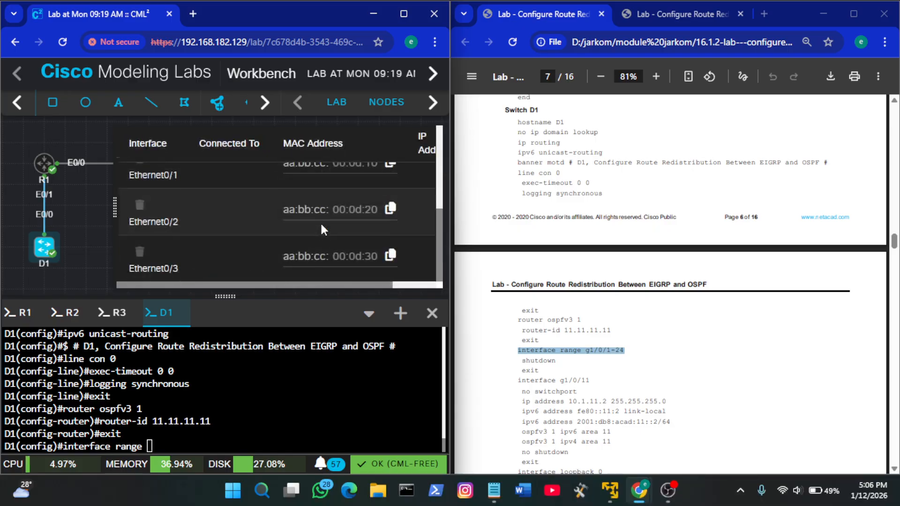
{"action": "scroll", "coordinate": [321, 228], "scroll_direction": "up", "scroll_amount": 5}
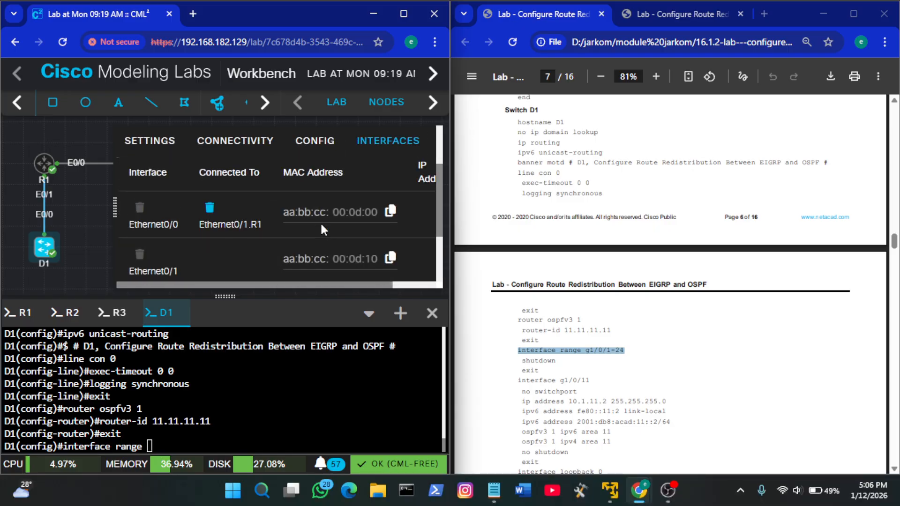
{"action": "scroll", "coordinate": [322, 228], "scroll_direction": "right", "scroll_amount": 2}
{"action": "scroll", "coordinate": [322, 229], "scroll_direction": "left", "scroll_amount": 2}
{"action": "scroll", "coordinate": [322, 228], "scroll_direction": "down", "scroll_amount": 2}
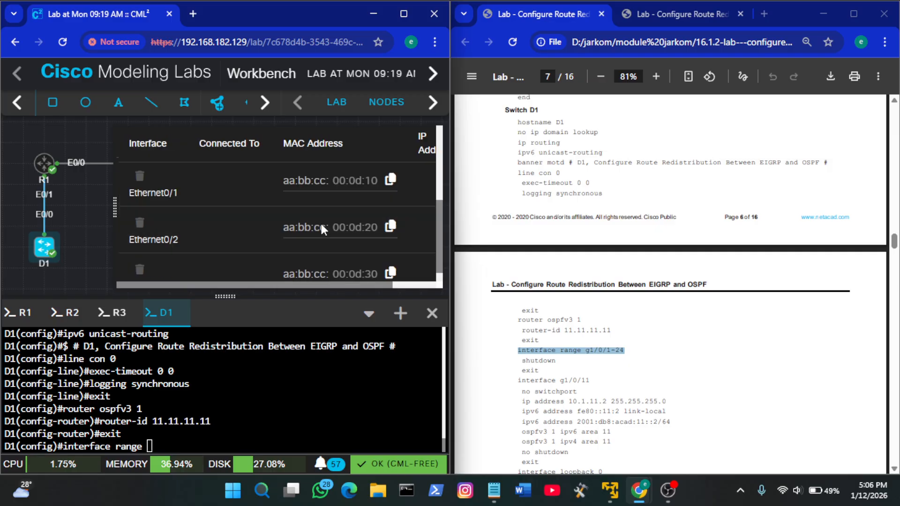
{"action": "scroll", "coordinate": [322, 229], "scroll_direction": "up", "scroll_amount": 1}
{"action": "scroll", "coordinate": [322, 229], "scroll_direction": "down", "scroll_amount": 2}
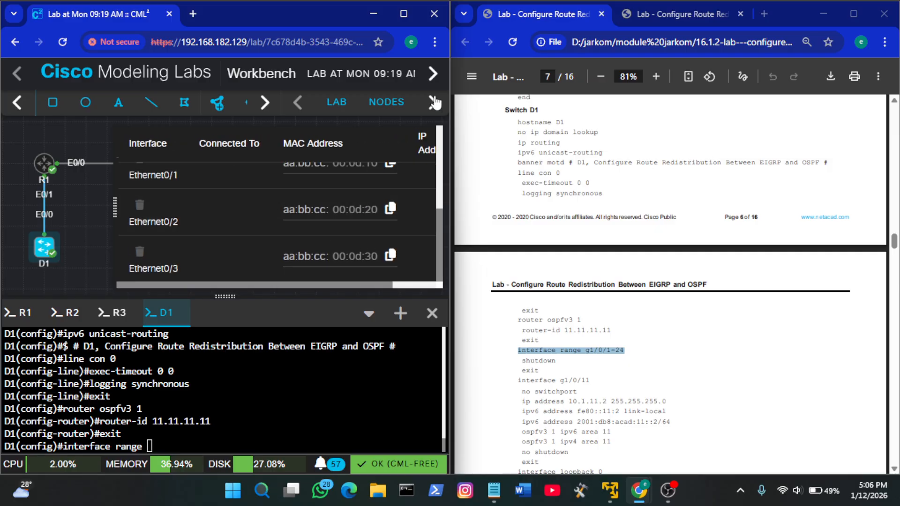
{"action": "left_click", "coordinate": [83, 213]}
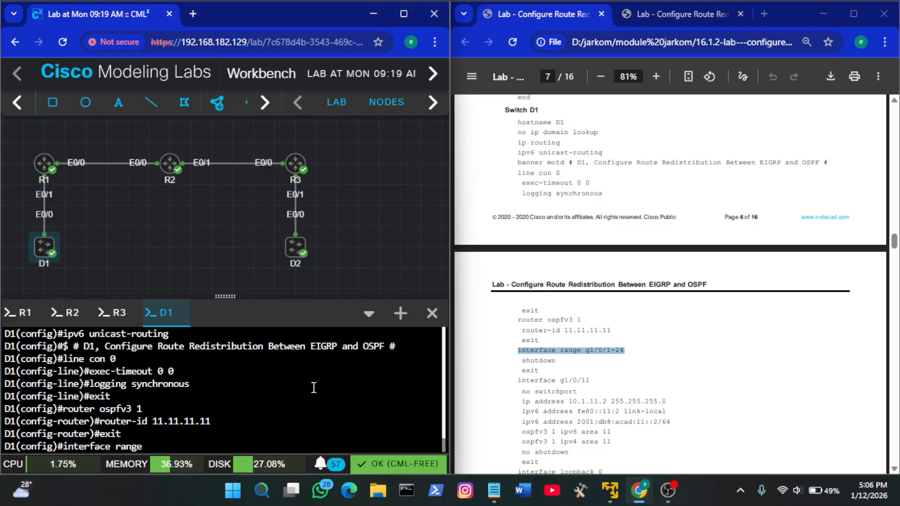
Complete the pending interface range command on D1 with e0/1-3 and run it
{"action": "type", "text": "e0/1-3"}
{"action": "key", "text": "Return"}
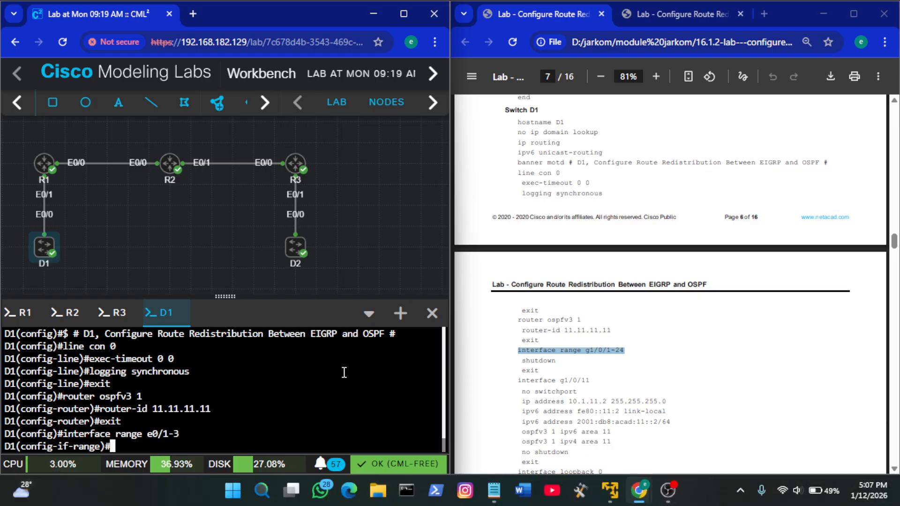
Shut down the selected interface range on D1 and leave range configuration with exit
{"action": "type", "text": "sh"}
{"action": "key", "text": "Tab"}
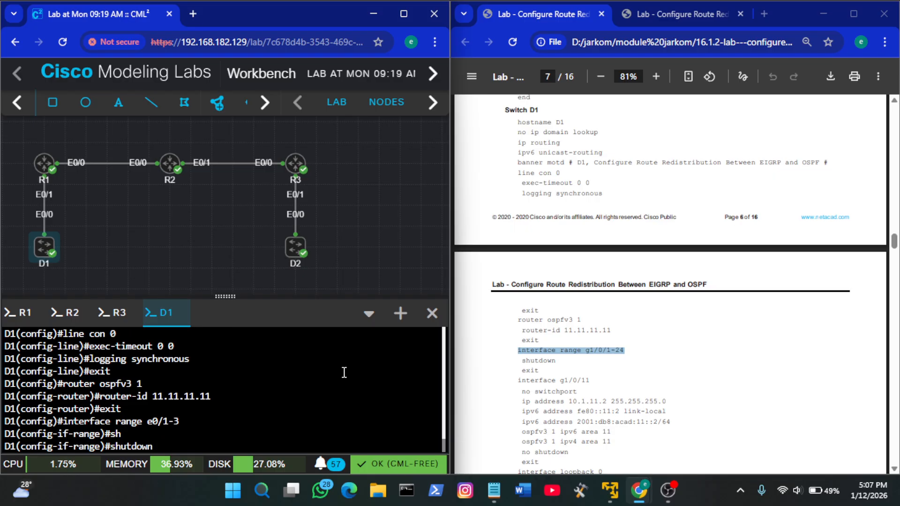
{"action": "key", "text": "Return"}
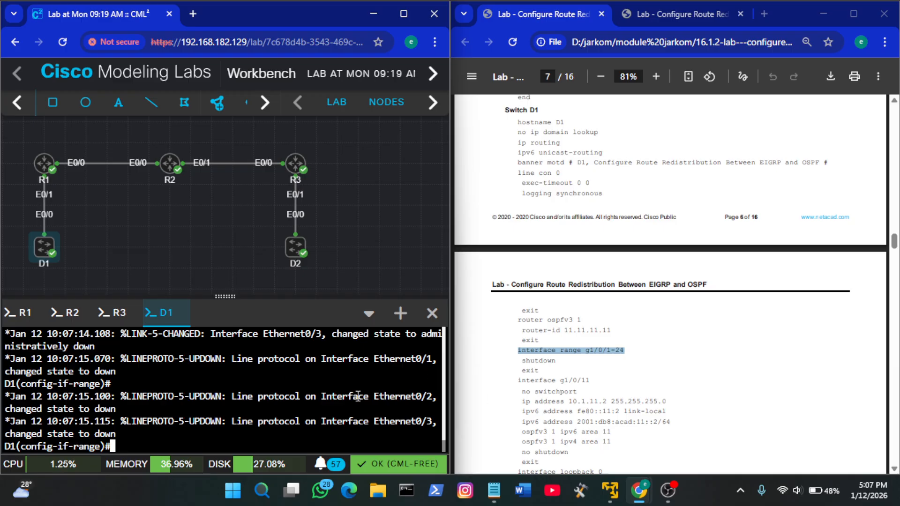
{"action": "type", "text": "exit"}
{"action": "key", "text": "Return"}
Check D1's link to R1 in the guide's topology diagram and run int e0/0 on D1 in place of the guide's interface g1/0/11
{"action": "scroll", "coordinate": [603, 357], "scroll_direction": "down", "scroll_amount": 1}
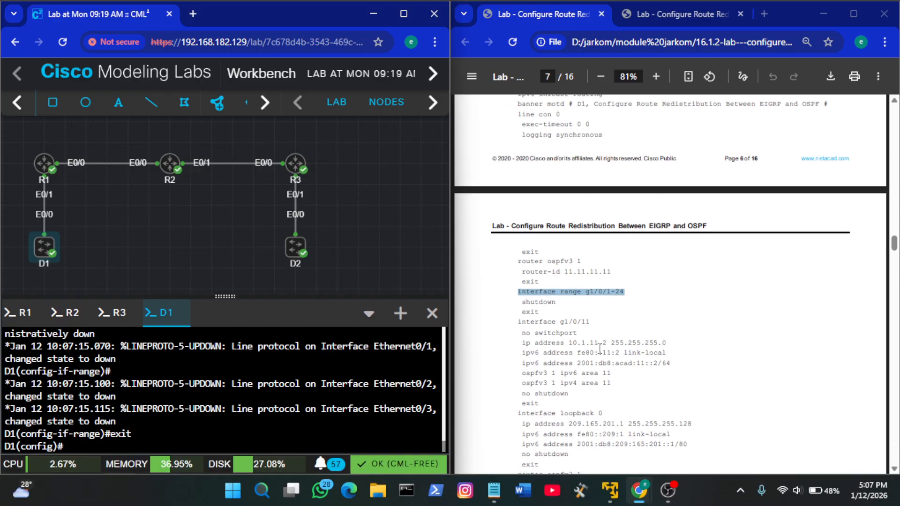
{"action": "left_click", "coordinate": [579, 322]}
{"action": "left_click_drag", "start_coordinate": [591, 322], "coordinate": [523, 323]}
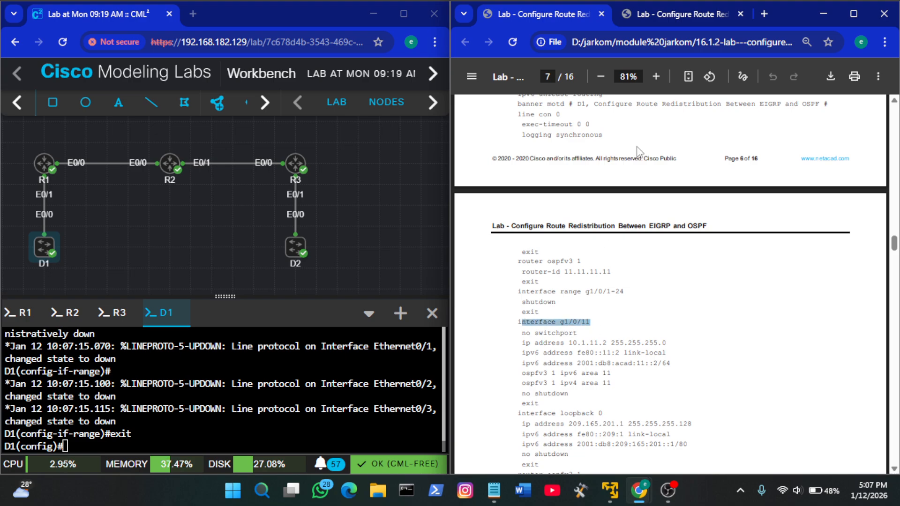
{"action": "left_click", "coordinate": [659, 18]}
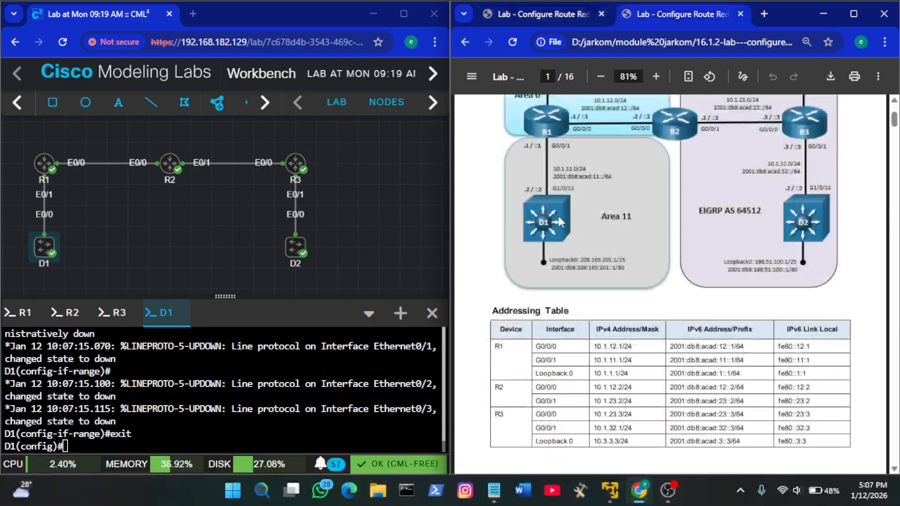
{"action": "scroll", "coordinate": [550, 155], "scroll_direction": "up", "scroll_amount": 1}
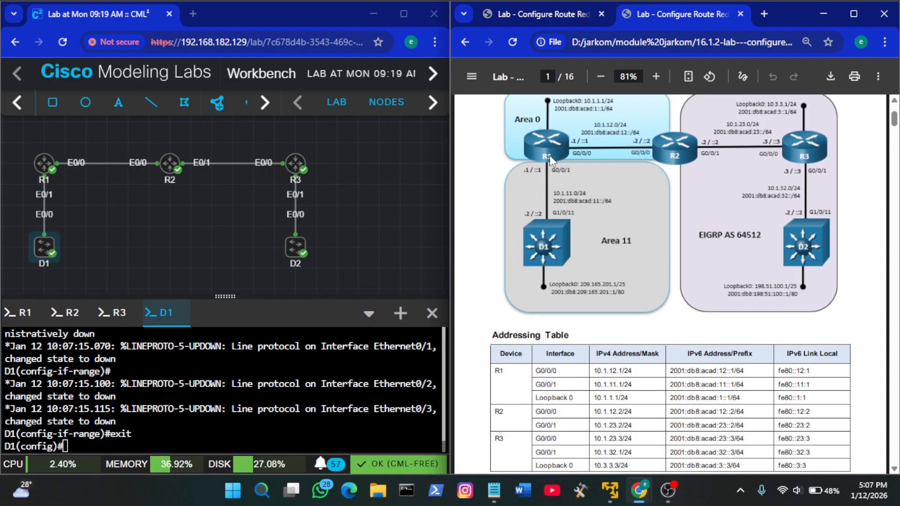
{"action": "left_click", "coordinate": [556, 13]}
{"action": "left_click", "coordinate": [287, 393]}
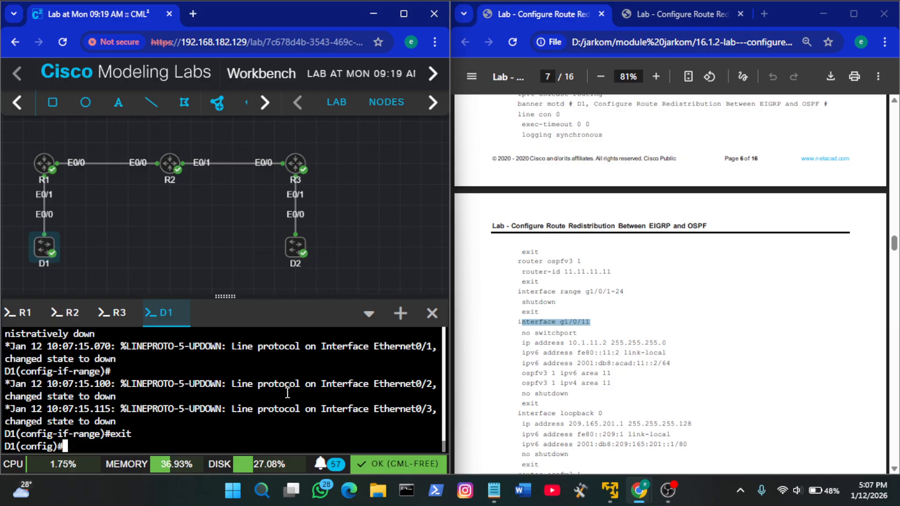
{"action": "type", "text": "int"}
{"action": "type", "text": "e"}
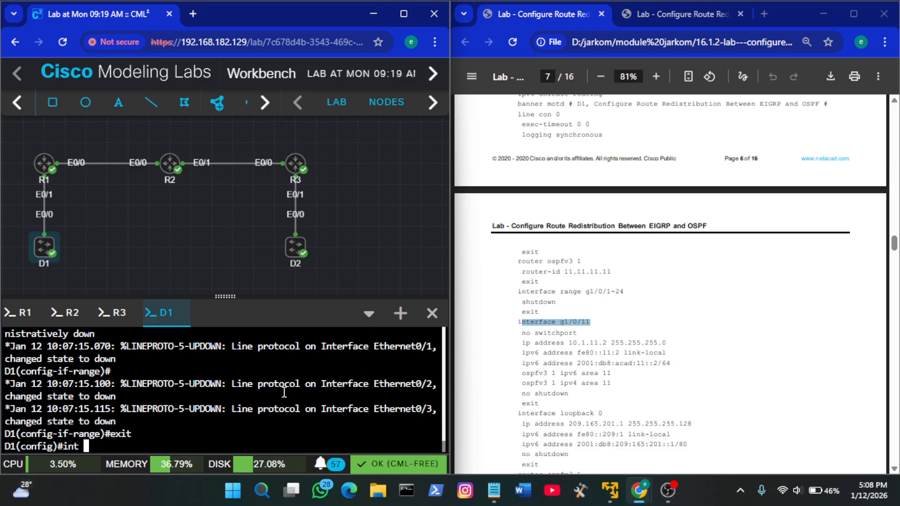
{"action": "type", "text": "0/0"}
{"action": "key", "text": "Return"}
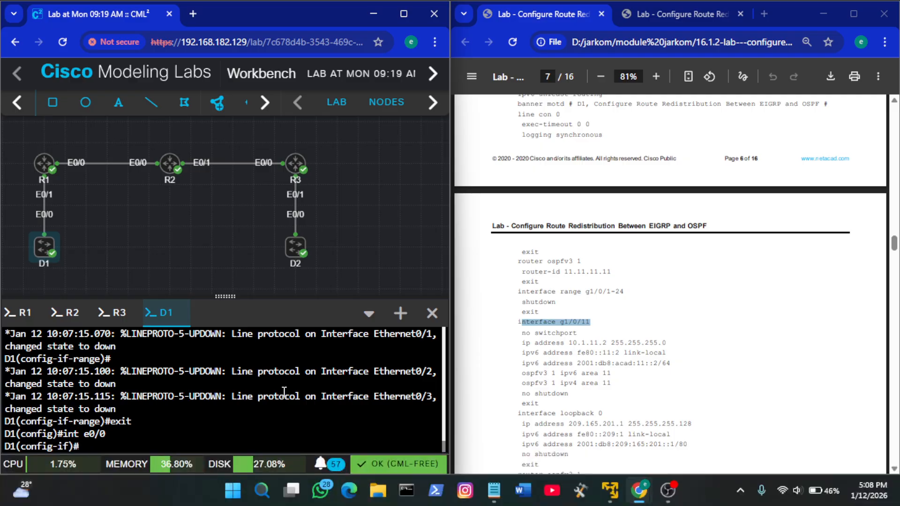
Copy the guide's g1/0/11 settings from no switchport through exit and run them on D1's e0/0, including ip address 10.1.11.2 255.255.255.0 and OSPFv3 area 11
{"action": "left_click", "coordinate": [561, 349]}
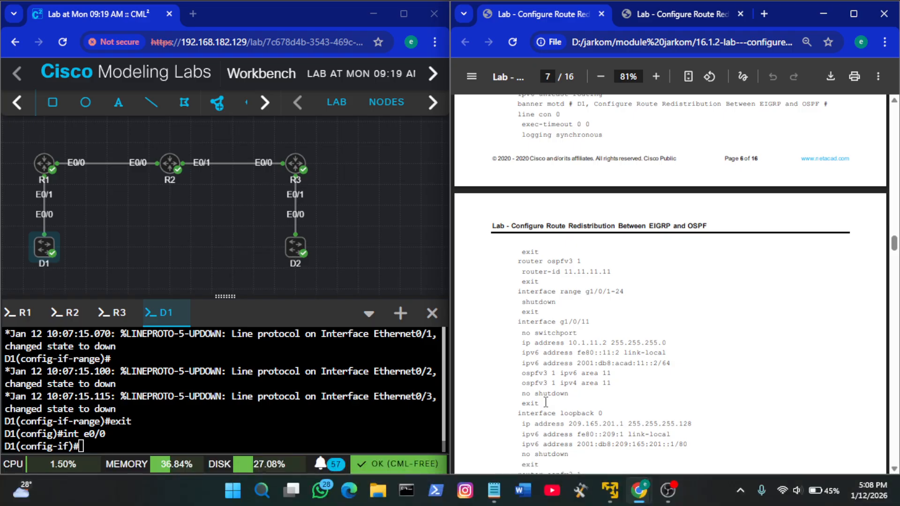
{"action": "left_click_drag", "start_coordinate": [546, 402], "coordinate": [528, 336]}
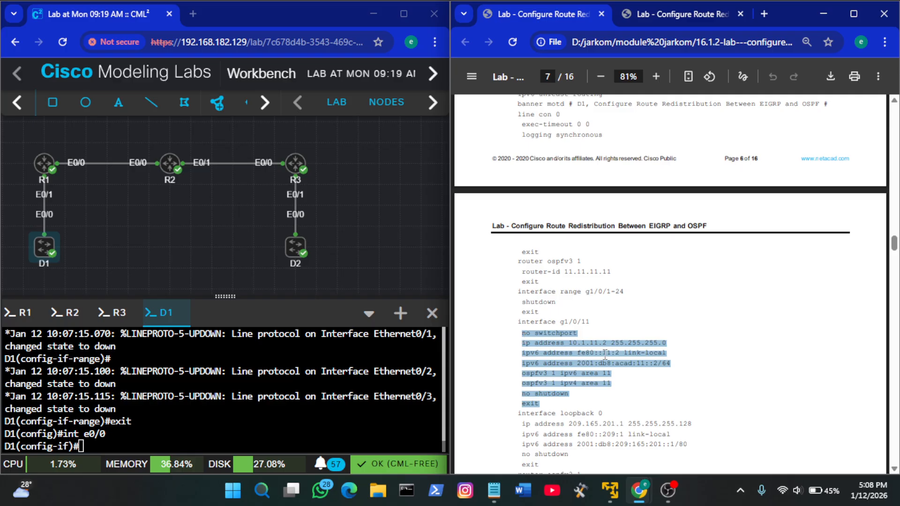
{"action": "right_click", "coordinate": [306, 403]}
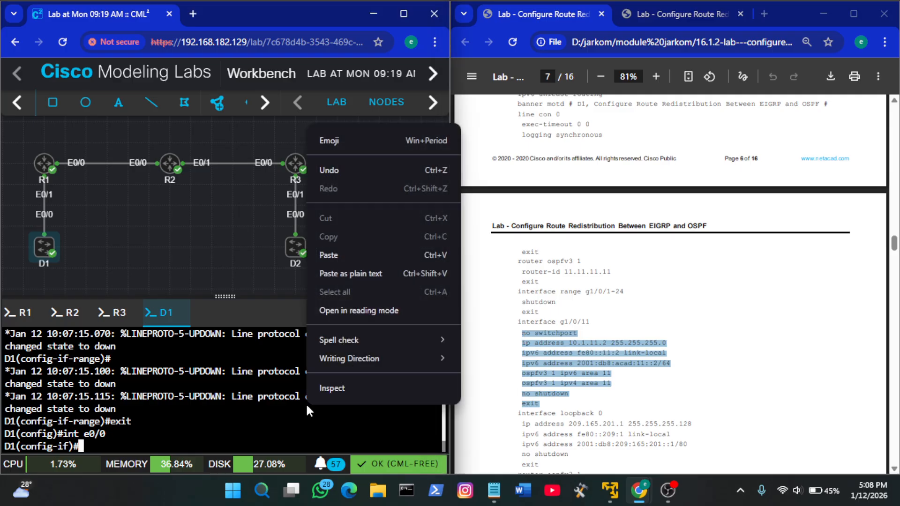
{"action": "left_click", "coordinate": [402, 259]}
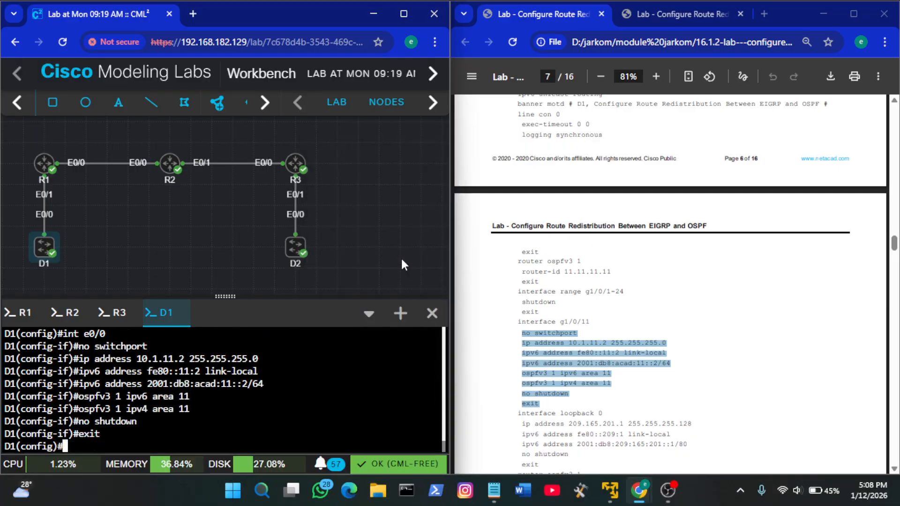
{"action": "left_click", "coordinate": [629, 354]}
{"action": "right_click", "coordinate": [628, 354]}
{"action": "left_click", "coordinate": [614, 408]}
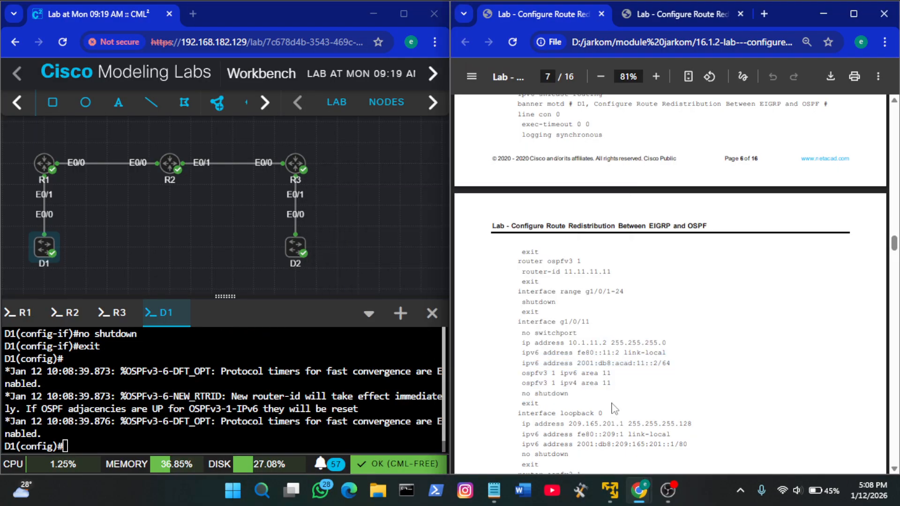
Copy the guide's interface loopback 0 block with ip address 209.165.201.1 255.255.255.128 and IPv6 address 2001:db8:209:165:201::1/80, and run it on D1
{"action": "scroll", "coordinate": [614, 409], "scroll_direction": "down", "scroll_amount": 3}
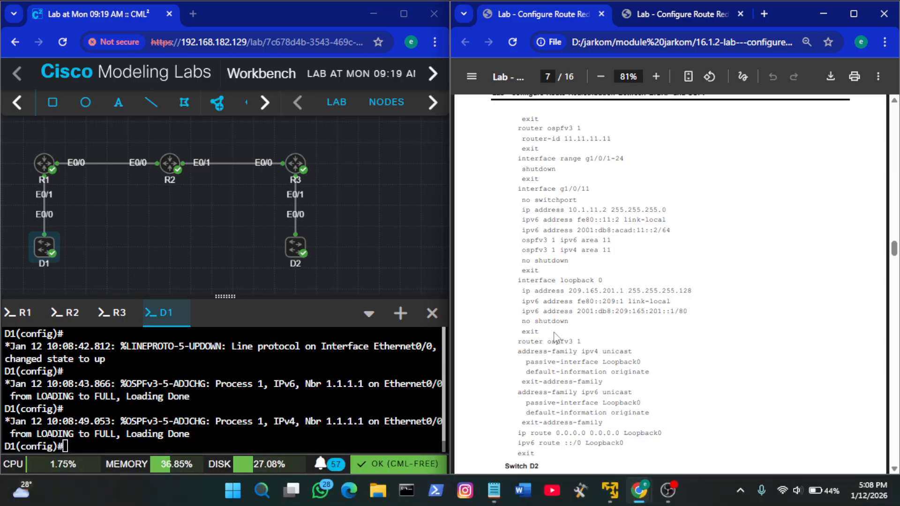
{"action": "left_click_drag", "start_coordinate": [540, 334], "coordinate": [518, 280]}
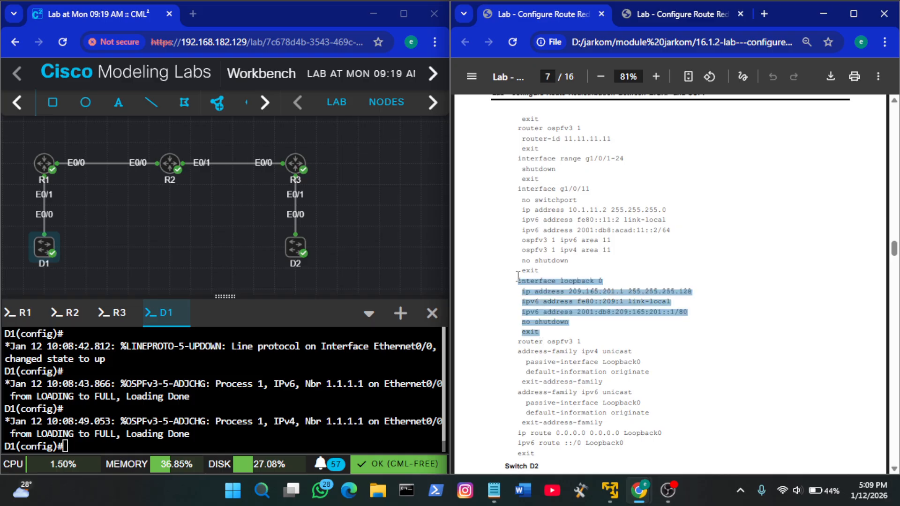
{"action": "key", "text": "ctrl+c"}
{"action": "right_click", "coordinate": [339, 412]}
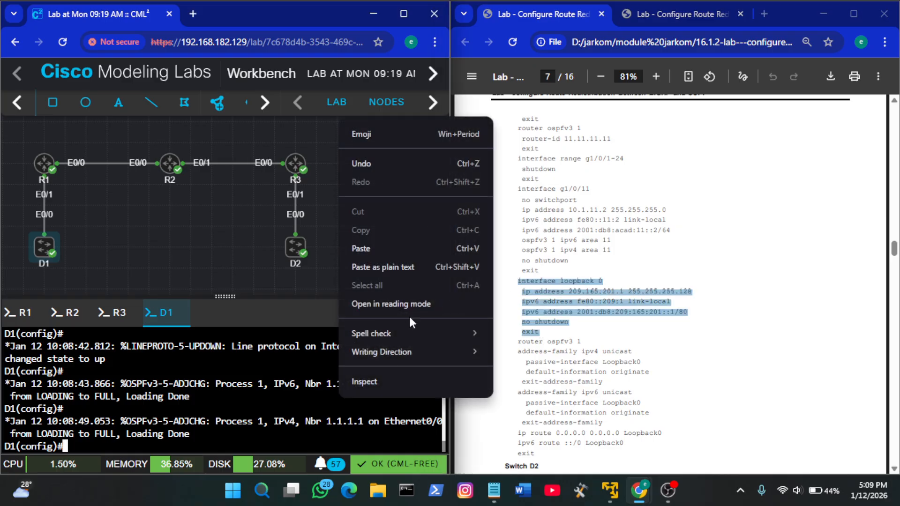
{"action": "left_click", "coordinate": [370, 247]}
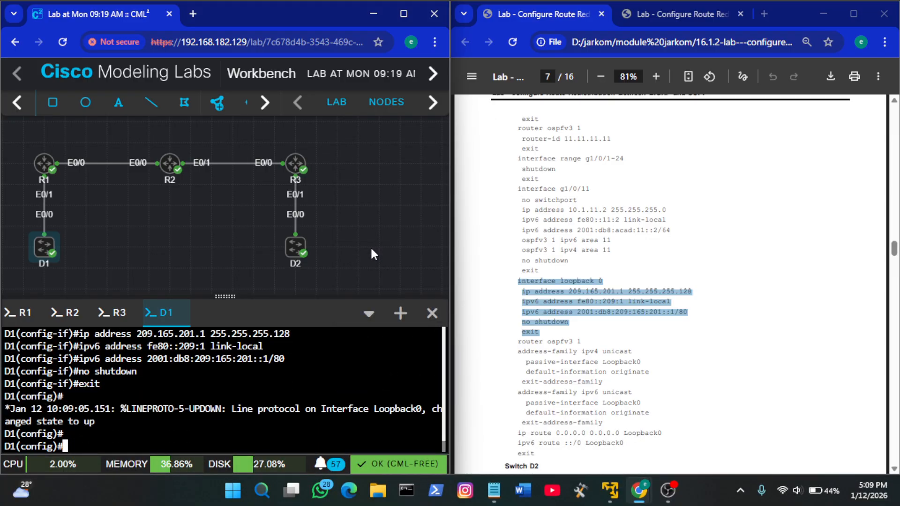
Copy the guide's second router ospfv3 1 line and run it on D1 to enter router configuration
{"action": "left_click", "coordinate": [647, 315]}
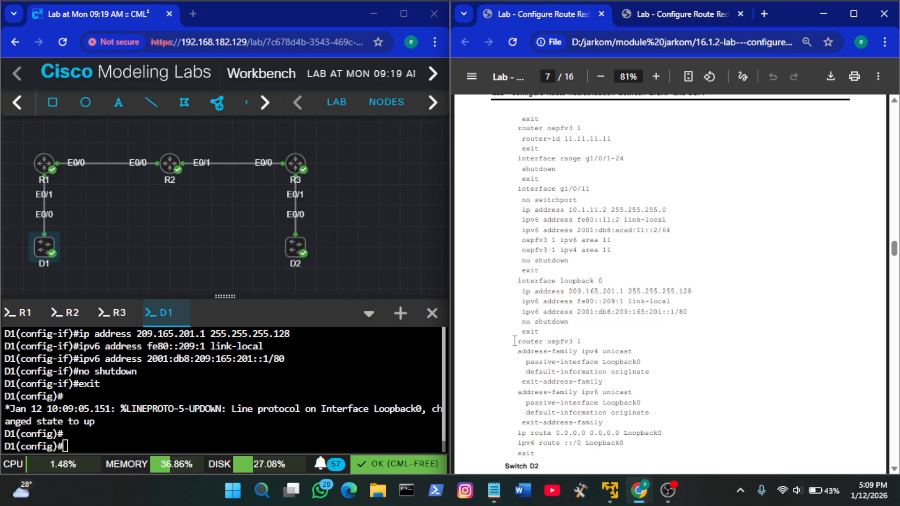
{"action": "left_click_drag", "start_coordinate": [515, 341], "coordinate": [584, 343]}
{"action": "right_click", "coordinate": [345, 400]}
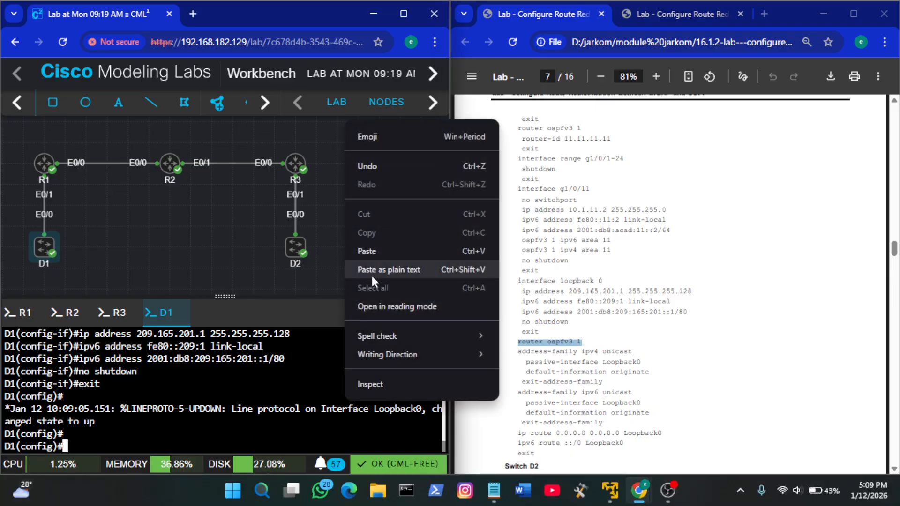
{"action": "left_click", "coordinate": [361, 255]}
{"action": "key", "text": "Return"}
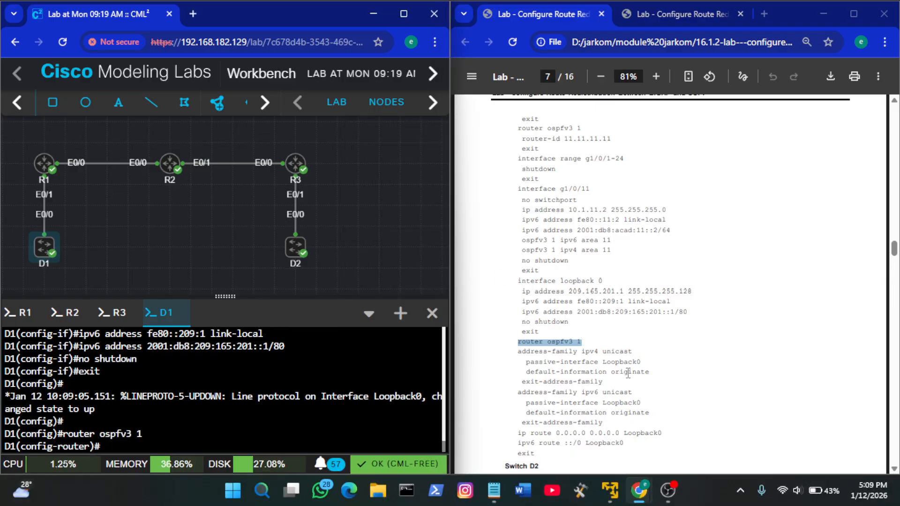
{"action": "left_click", "coordinate": [541, 359]}
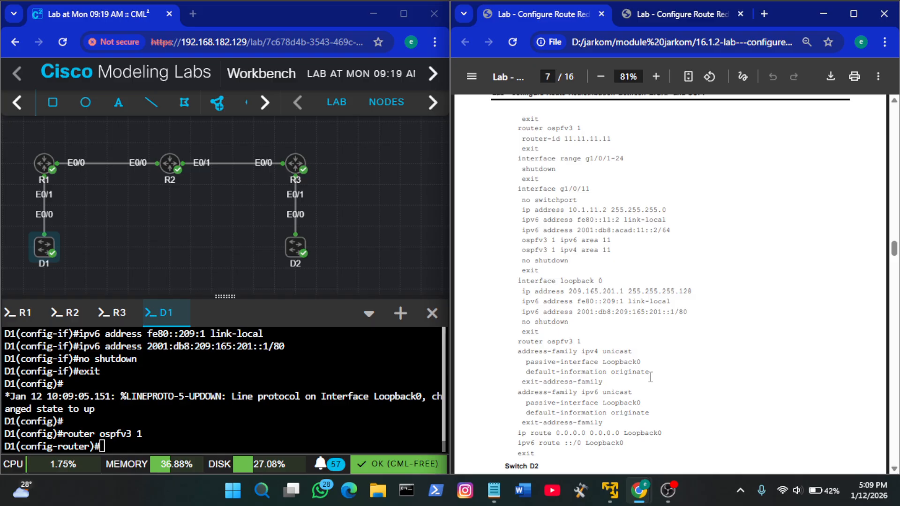
Try to copy the guide's address-family ipv4 unicast block through exit-address-family and run it in D1's OSPFv3 router configuration
{"action": "left_click_drag", "start_coordinate": [608, 383], "coordinate": [521, 349]}
{"action": "key", "text": "ctrl+c"}
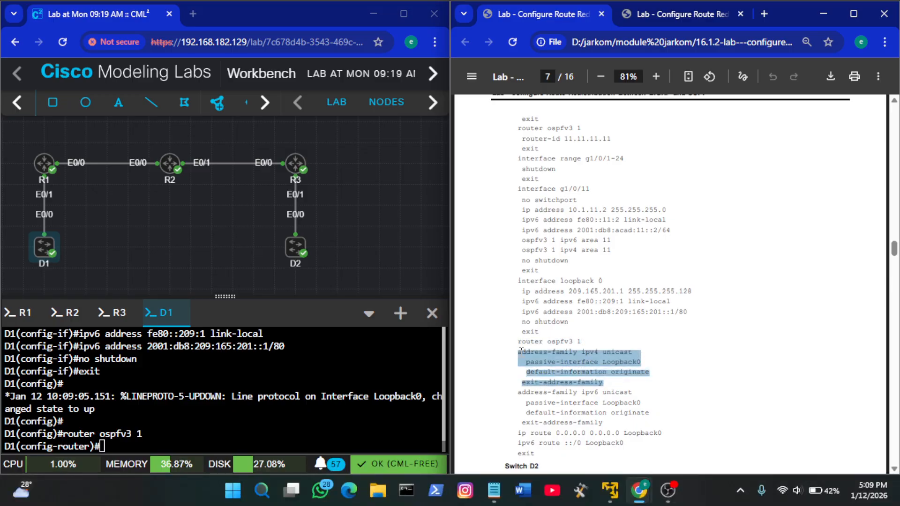
{"action": "right_click", "coordinate": [172, 400]}
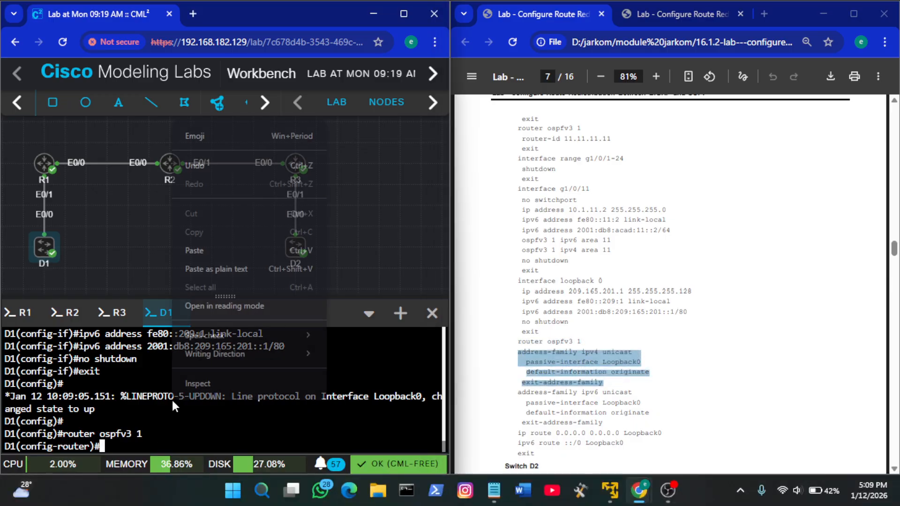
{"action": "left_click", "coordinate": [252, 242]}
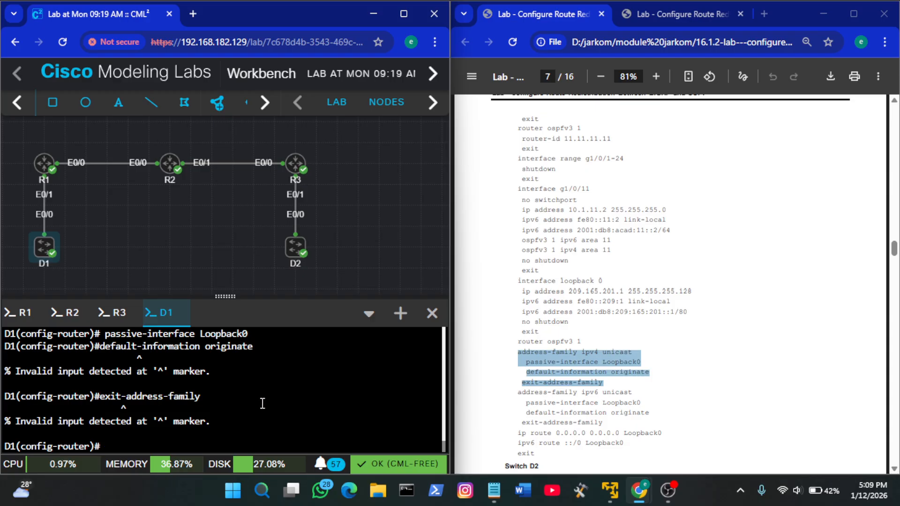
Copy only the guide's address-family ipv4 unicast line and run it on D1 to enter the IPv4 address family
{"action": "left_click", "coordinate": [590, 383]}
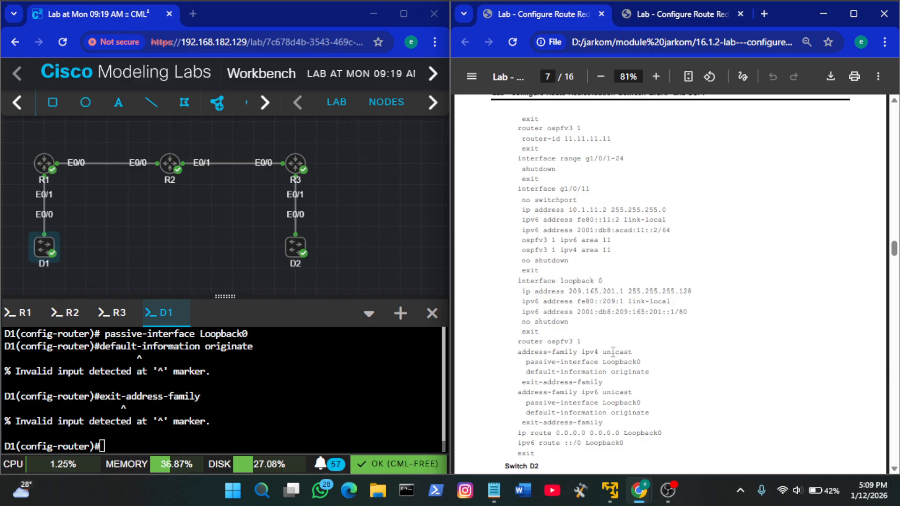
{"action": "left_click_drag", "start_coordinate": [636, 352], "coordinate": [519, 352]}
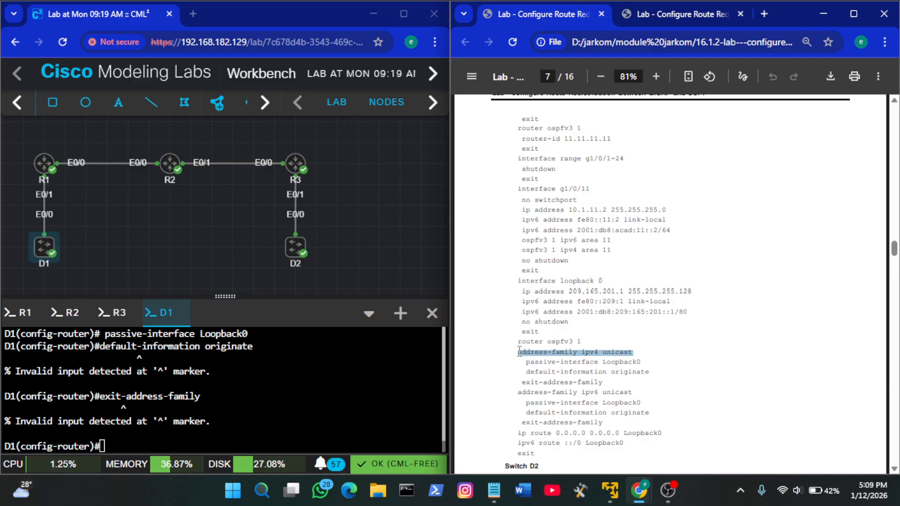
{"action": "right_click", "coordinate": [275, 377]}
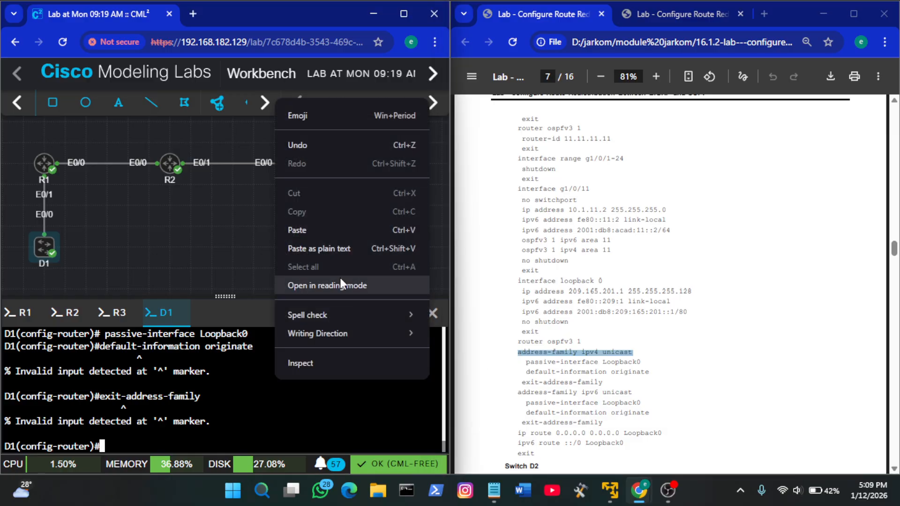
{"action": "left_click", "coordinate": [330, 232]}
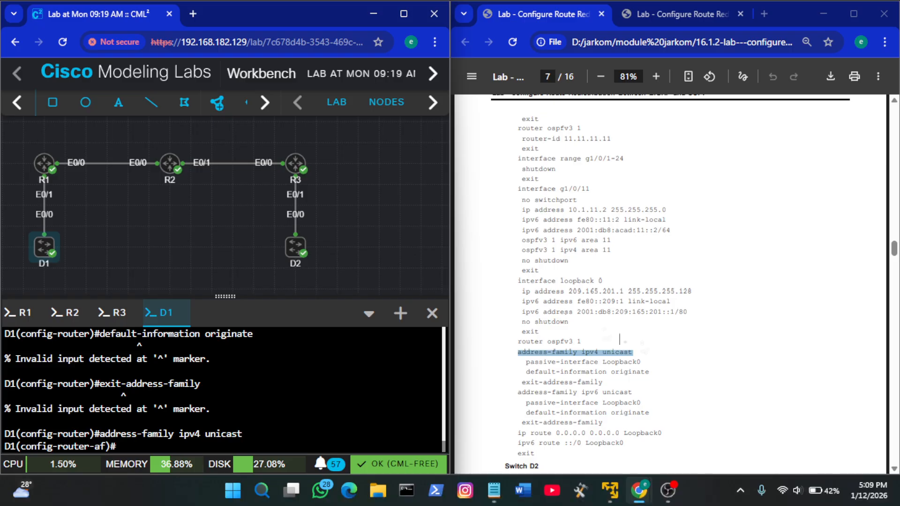
Run the guide's passive-interface Loopback0 and default-information originate in D1's IPv4 address family, then leave it with exit-address-family
{"action": "left_click", "coordinate": [656, 356]}
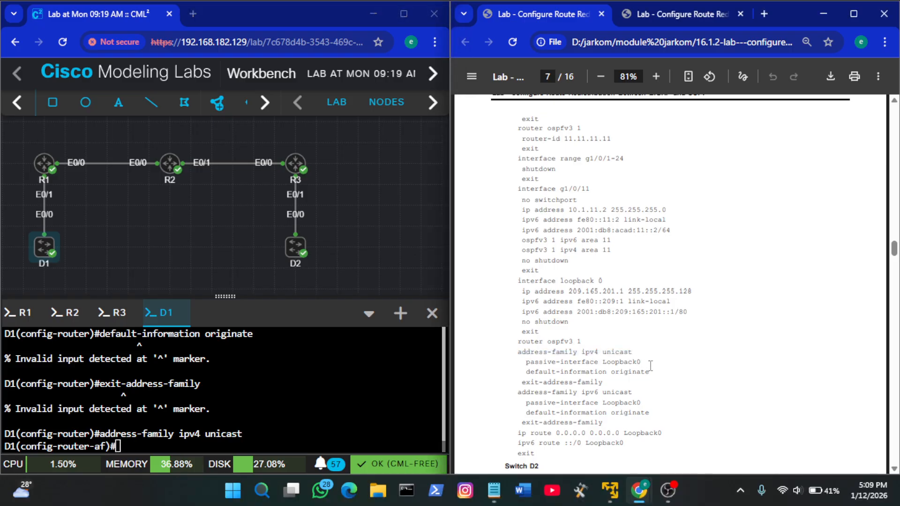
{"action": "left_click_drag", "start_coordinate": [651, 372], "coordinate": [528, 360]}
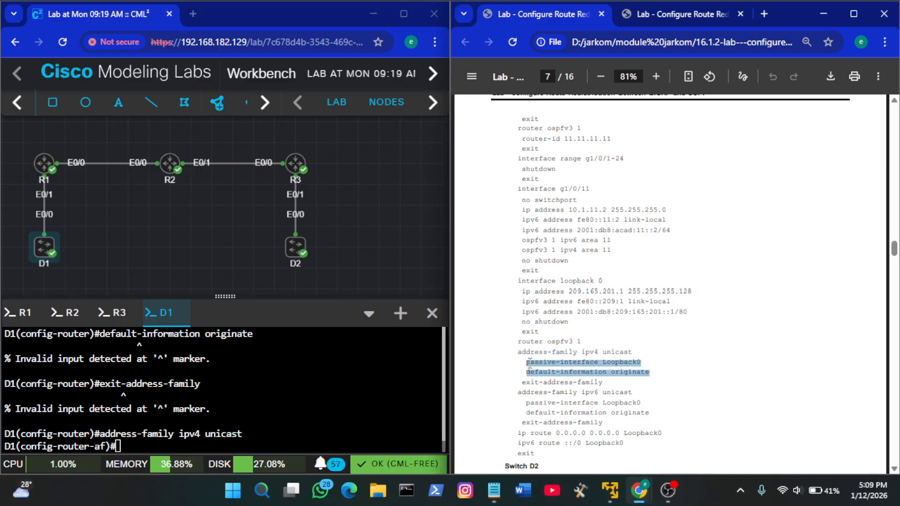
{"action": "key", "text": "ctrl+c"}
{"action": "right_click", "coordinate": [355, 375]}
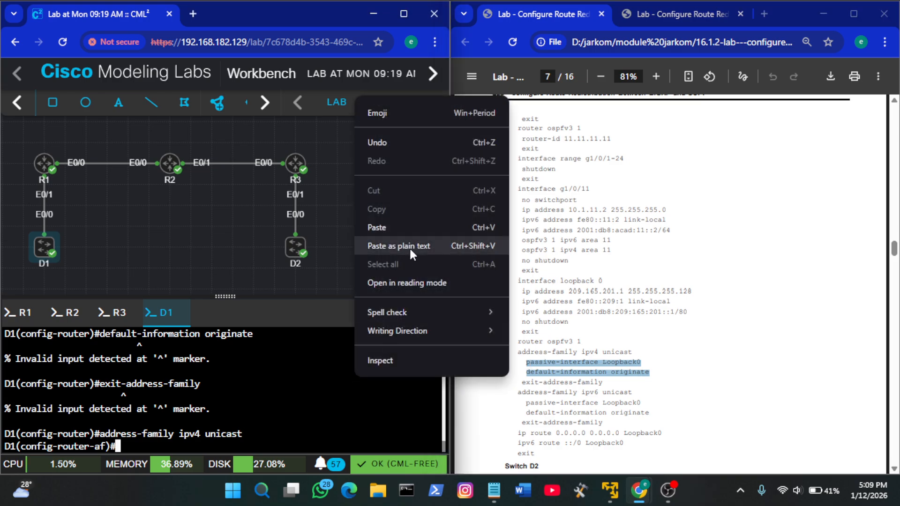
{"action": "left_click", "coordinate": [400, 220]}
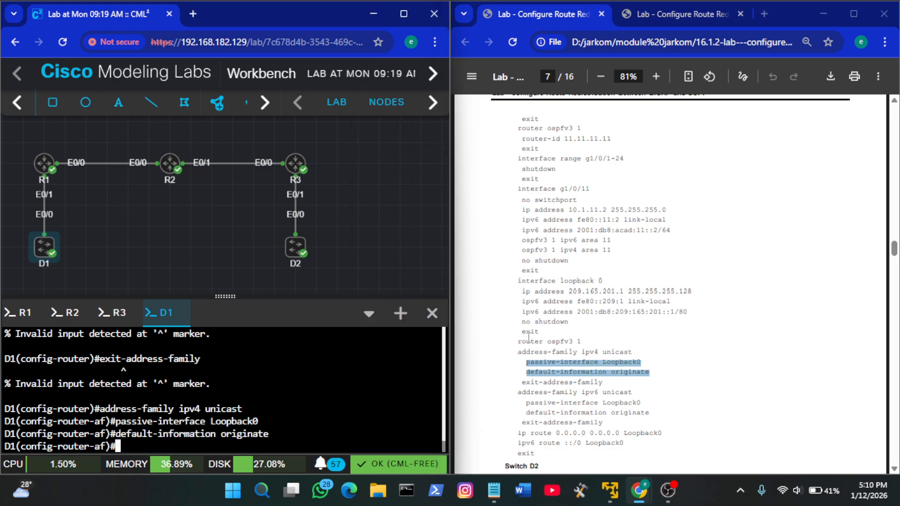
{"action": "type", "text": "ex"}
{"action": "key", "text": "Tab"}
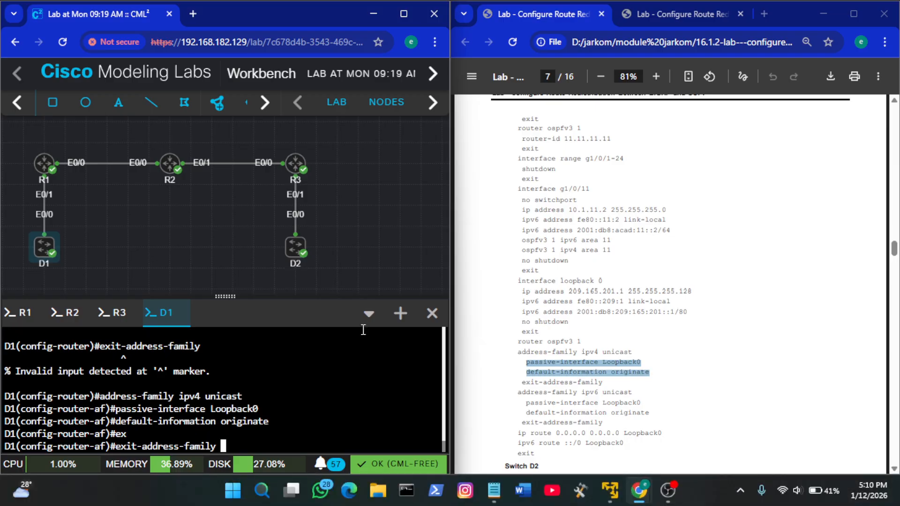
{"action": "key", "text": "Return"}
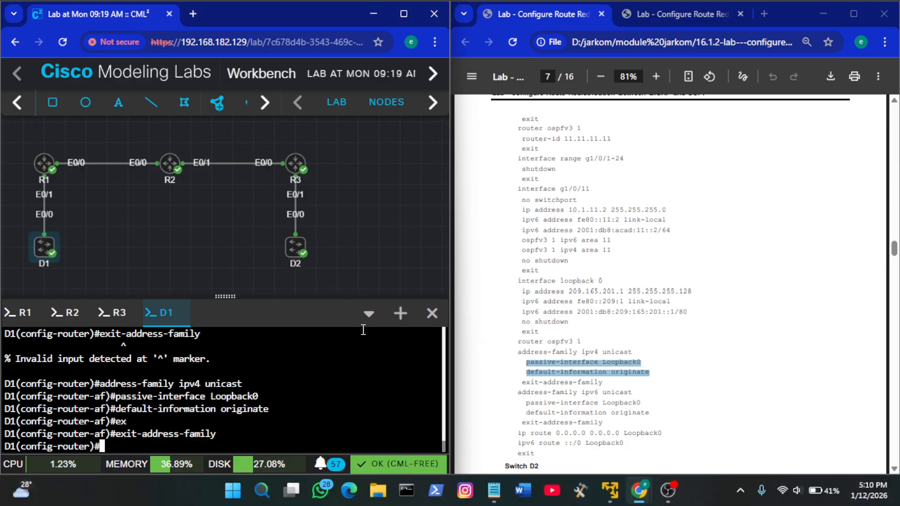
Copy the guide's address-family ipv6 unicast line and run it on D1 to enter the IPv6 address family
{"action": "left_click", "coordinate": [615, 375]}
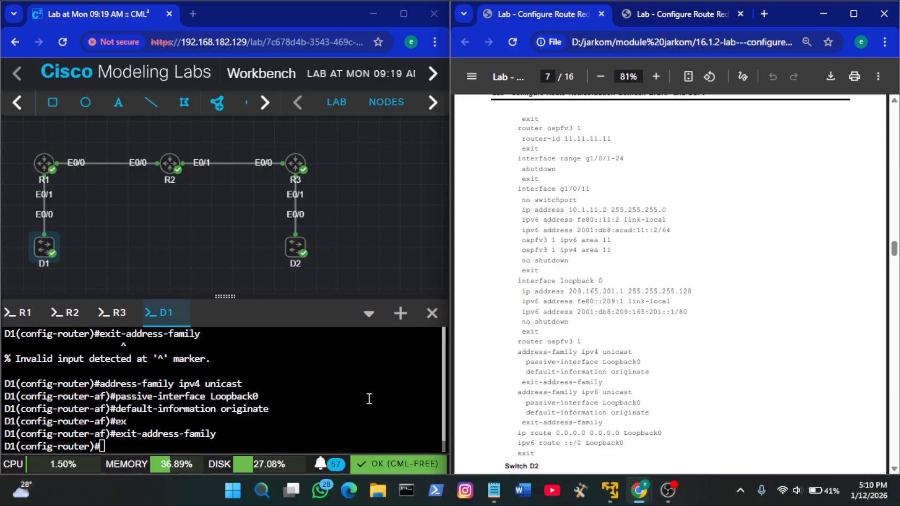
{"action": "left_click_drag", "start_coordinate": [365, 397], "coordinate": [651, 390]}
{"action": "left_click", "coordinate": [651, 390]}
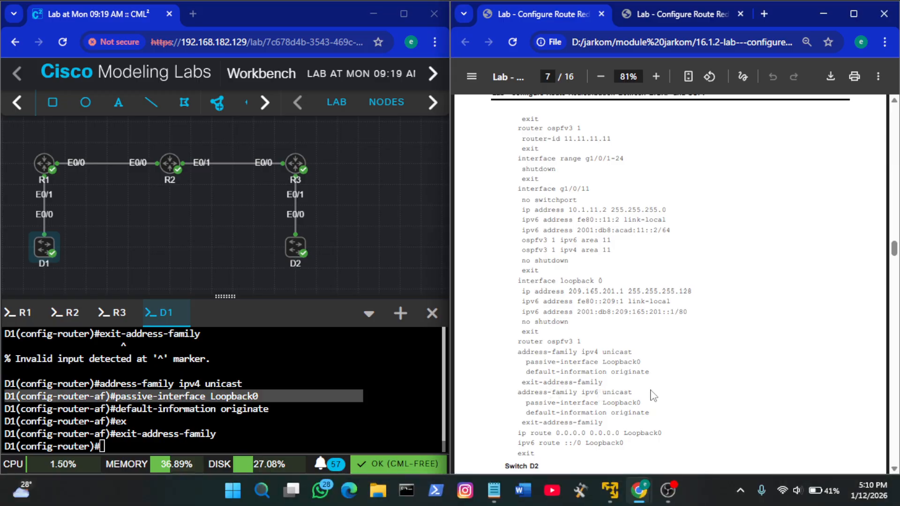
{"action": "left_click", "coordinate": [396, 398]}
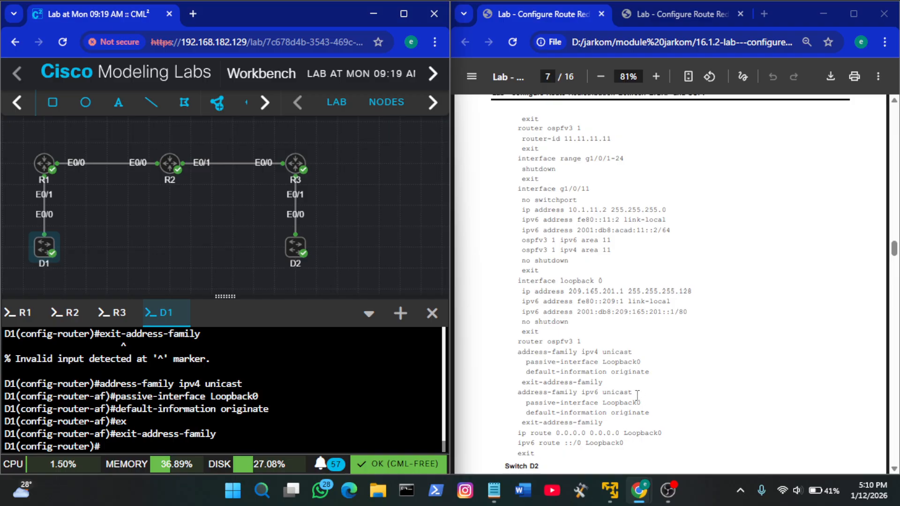
{"action": "left_click_drag", "start_coordinate": [633, 394], "coordinate": [520, 393]}
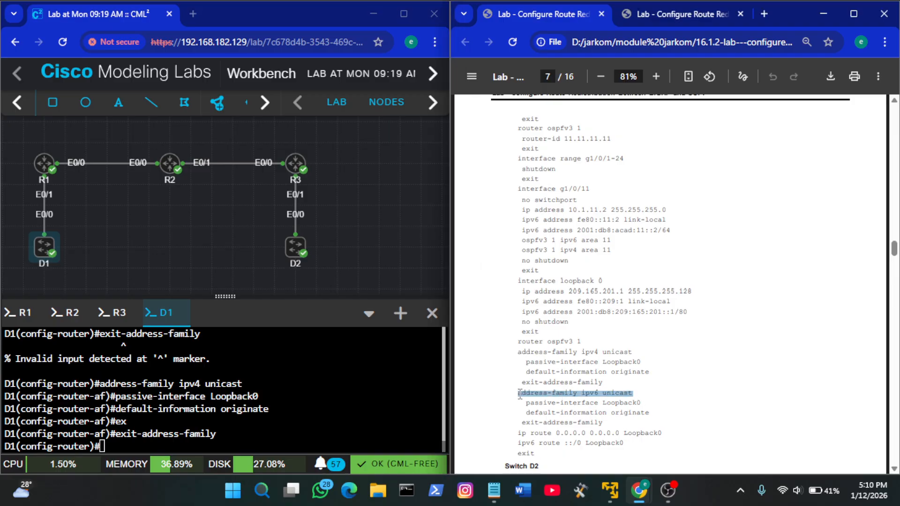
{"action": "right_click", "coordinate": [315, 382]}
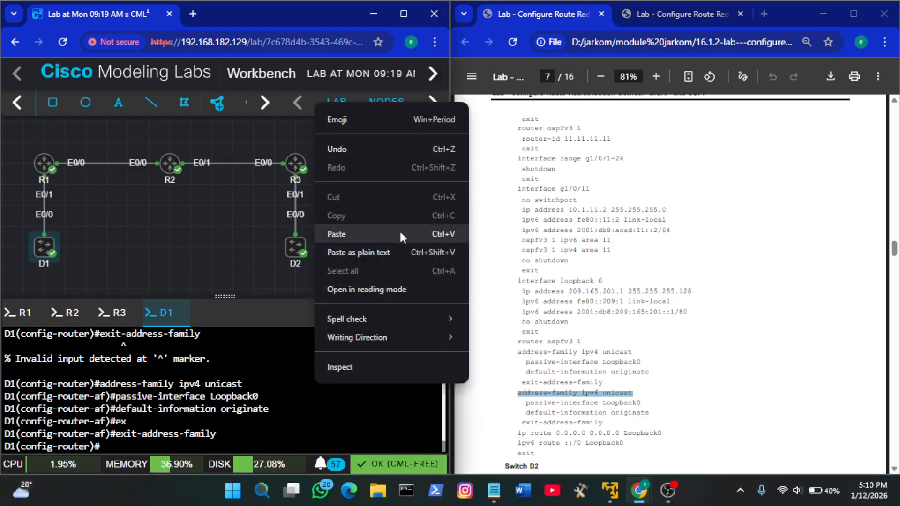
{"action": "left_click", "coordinate": [336, 234]}
{"action": "key", "text": "Return"}
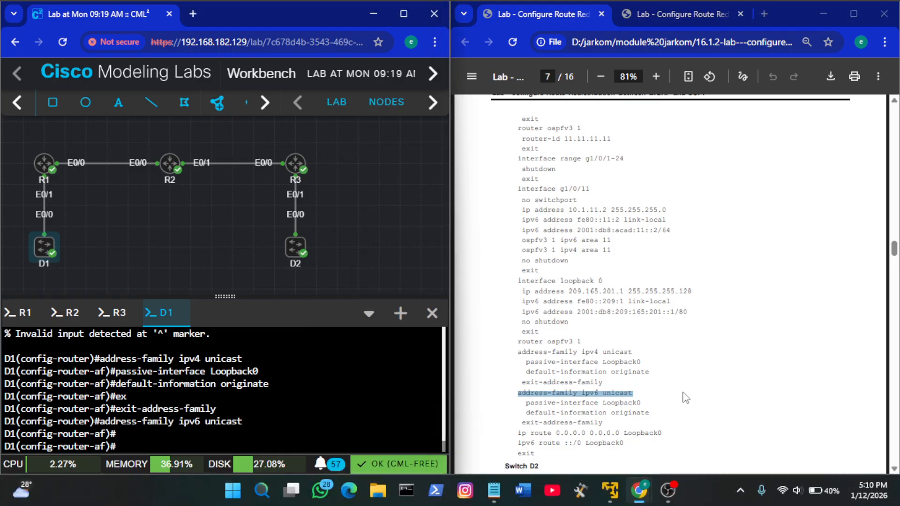
Try to copy the guide's passive-interface Loopback0 and default-information originate lines together into D1's IPv6 address family
{"action": "left_click_drag", "start_coordinate": [649, 413], "coordinate": [539, 400]}
{"action": "left_click", "coordinate": [530, 407]}
{"action": "left_click", "coordinate": [659, 418]}
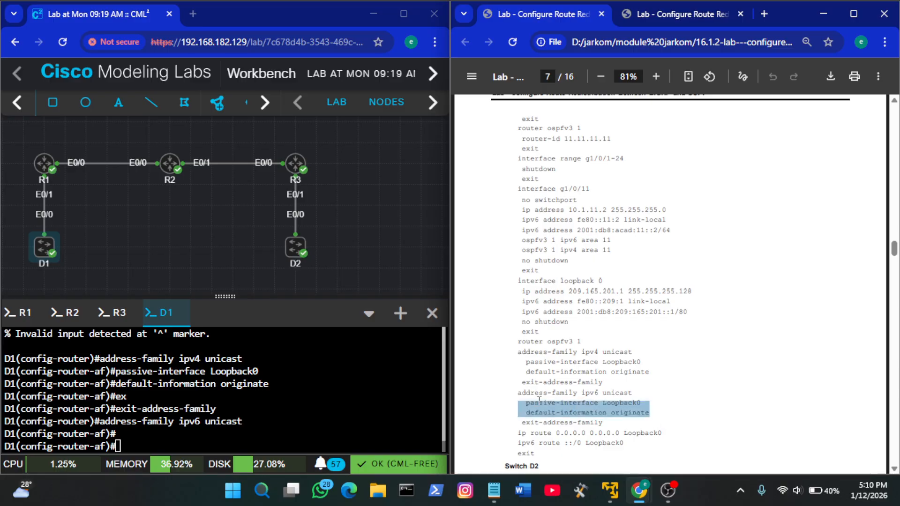
{"action": "right_click", "coordinate": [298, 411]}
{"action": "left_click", "coordinate": [370, 265]}
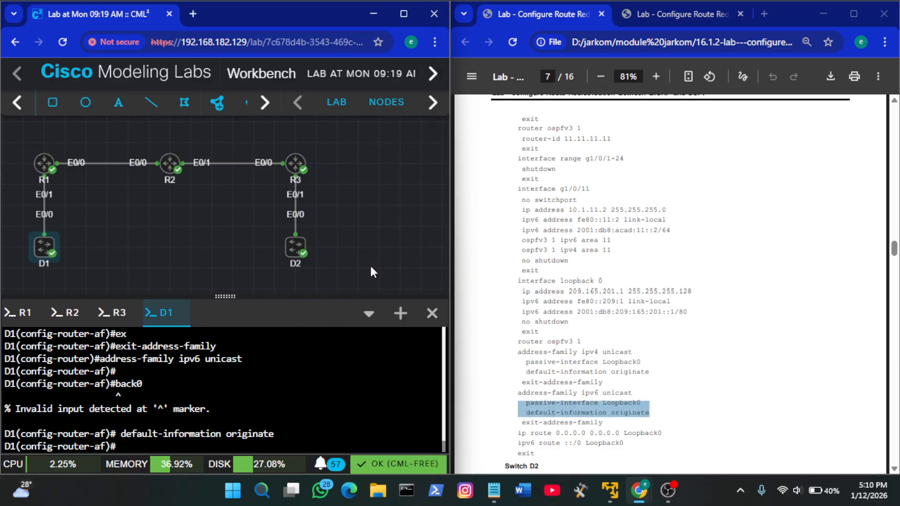
Copy the guide's passive-interface Loopback0 line into D1's IPv6 address family and run it, then rerun default-information originate
{"action": "left_click", "coordinate": [604, 425]}
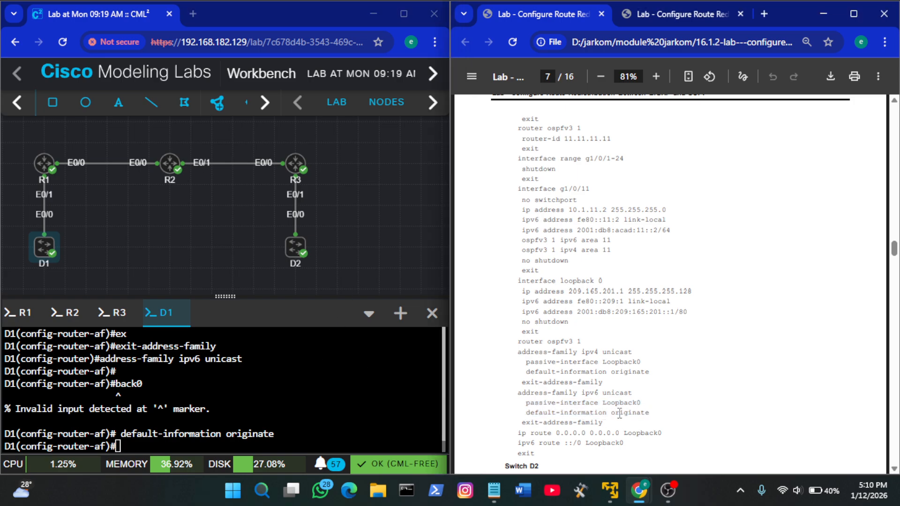
{"action": "left_click_drag", "start_coordinate": [644, 402], "coordinate": [533, 405]}
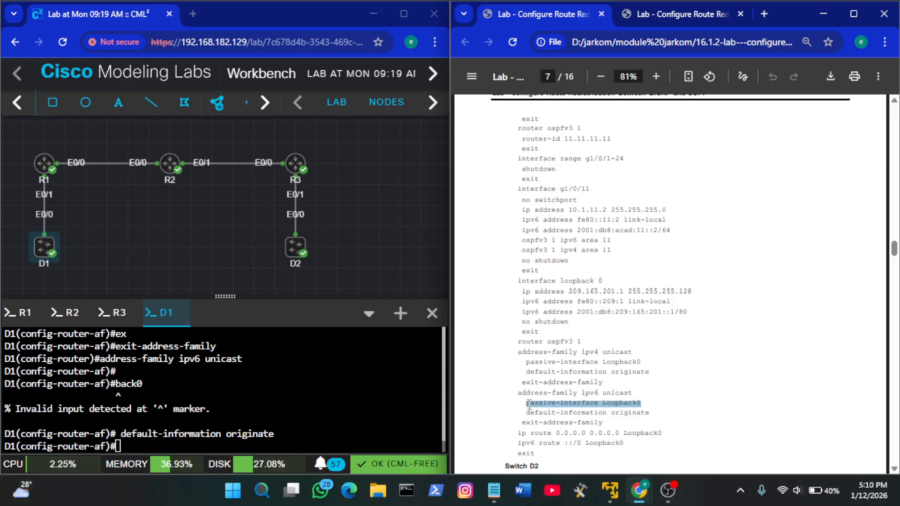
{"action": "right_click", "coordinate": [328, 395]}
{"action": "left_click", "coordinate": [362, 244]}
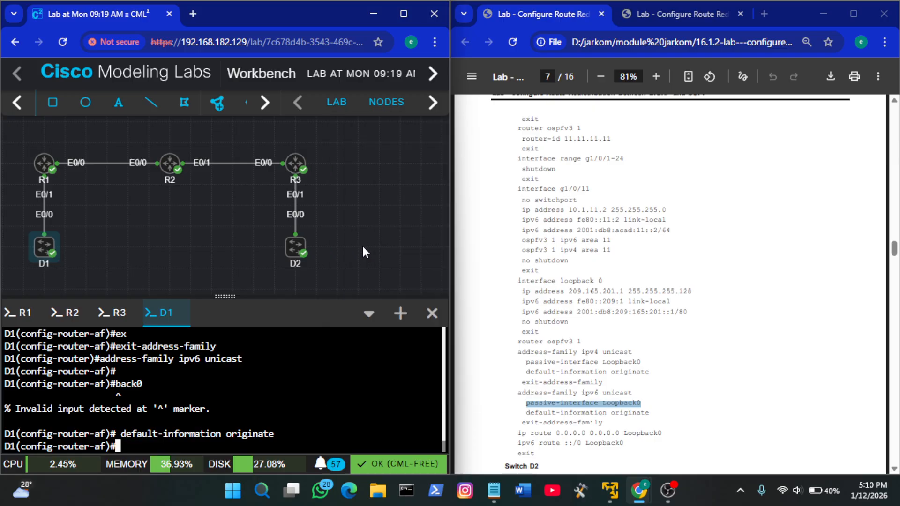
{"action": "key", "text": "Return"}
{"action": "key", "text": "Up"}
{"action": "key", "text": "Up"}
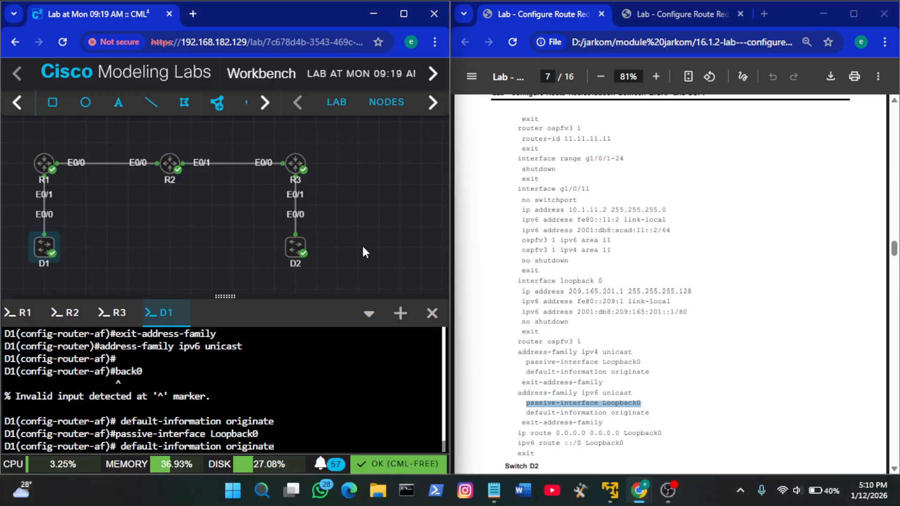
{"action": "key", "text": "Return"}
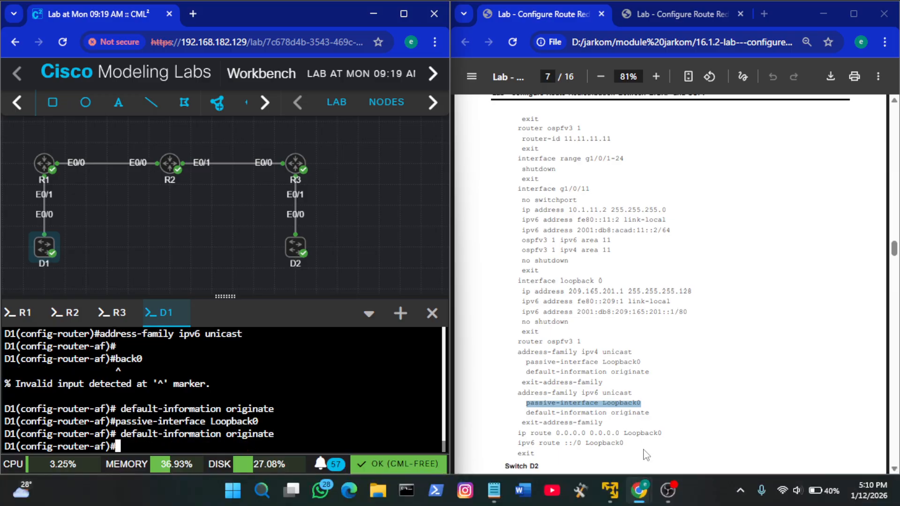
Run exit-address-family on D1 to leave the IPv6 address family
{"action": "left_click", "coordinate": [611, 409]}
{"action": "scroll", "coordinate": [612, 408], "scroll_direction": "down", "scroll_amount": 1}
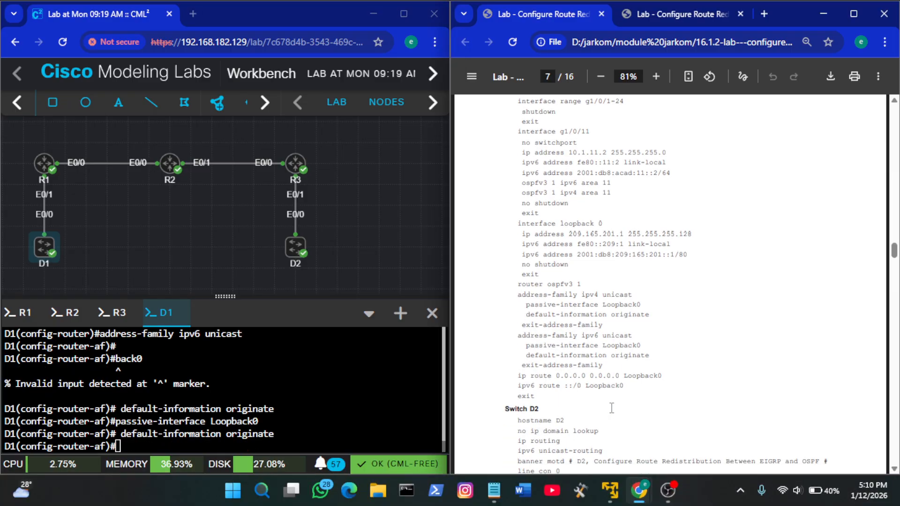
{"action": "key", "text": "Tab"}
{"action": "key", "text": "Tab"}
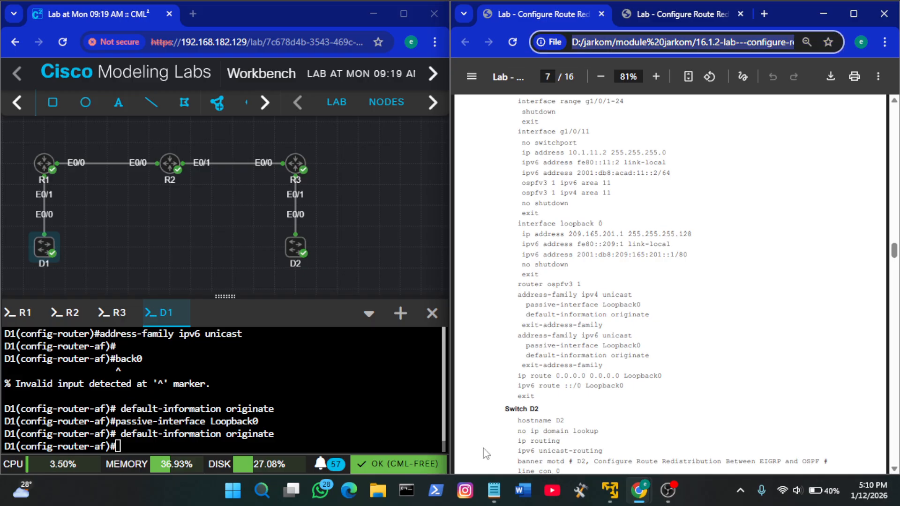
{"action": "left_click", "coordinate": [298, 431]}
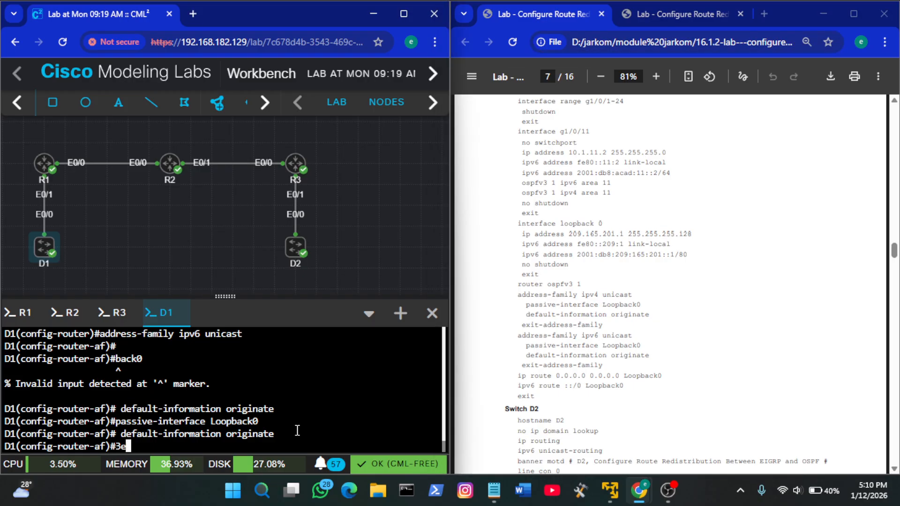
{"action": "type", "text": "e"}
{"action": "key", "text": "Tab"}
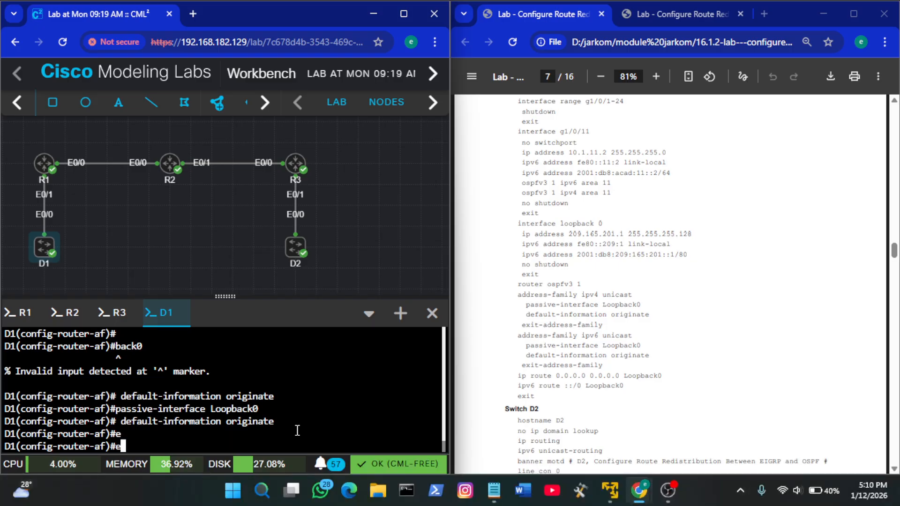
{"action": "key", "text": "Tab"}
{"action": "type", "text": "x"}
{"action": "key", "text": "Tab"}
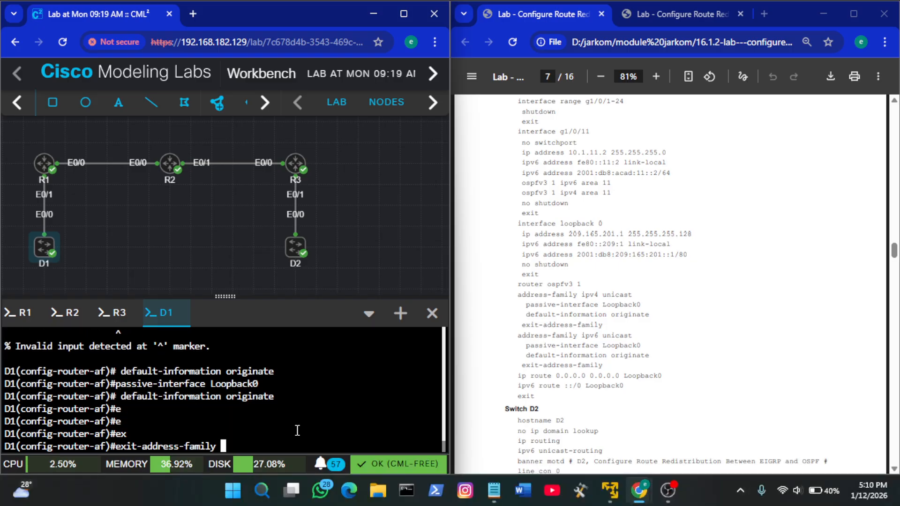
{"action": "key", "text": "Return"}
Copy the guide's ip route 0.0.0.0 0.0.0.0 Loopback0, ipv6 route ::/0 Loopback0 and exit lines and run them on D1
{"action": "left_click", "coordinate": [593, 390]}
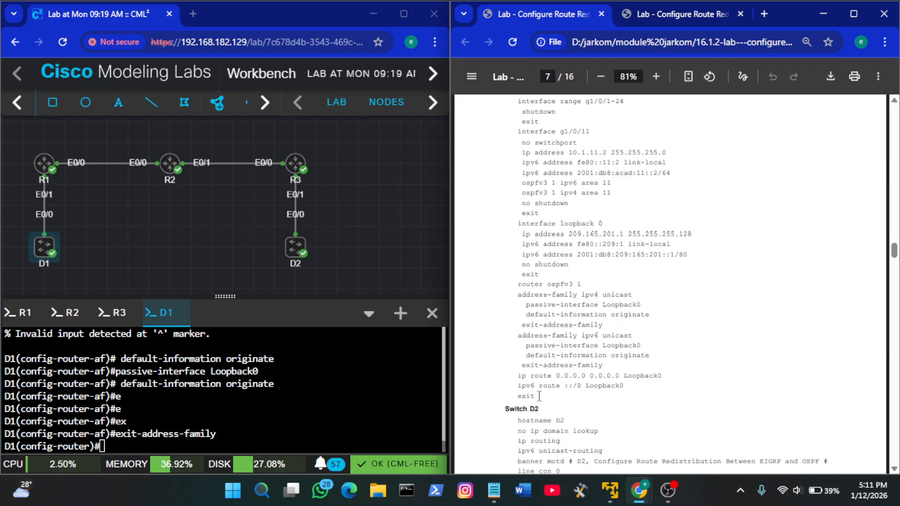
{"action": "left_click_drag", "start_coordinate": [537, 397], "coordinate": [518, 373]}
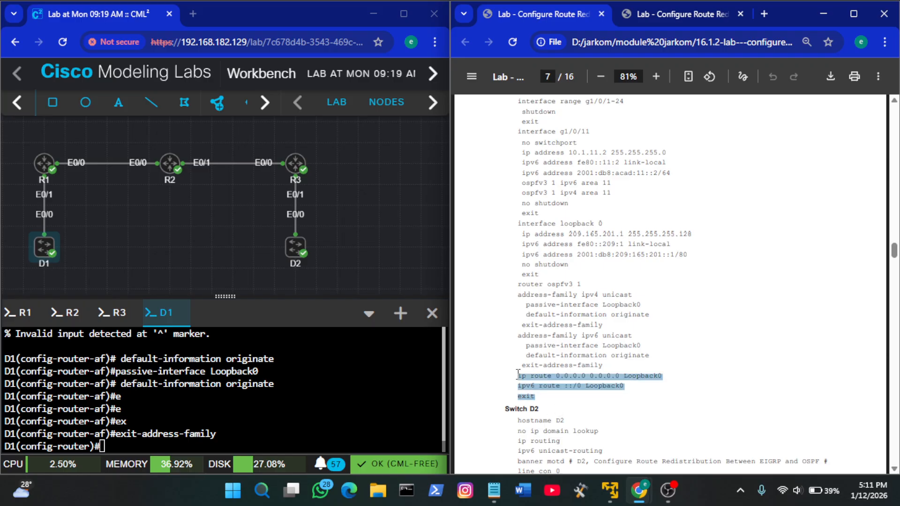
{"action": "right_click", "coordinate": [308, 392]}
{"action": "left_click", "coordinate": [386, 242]}
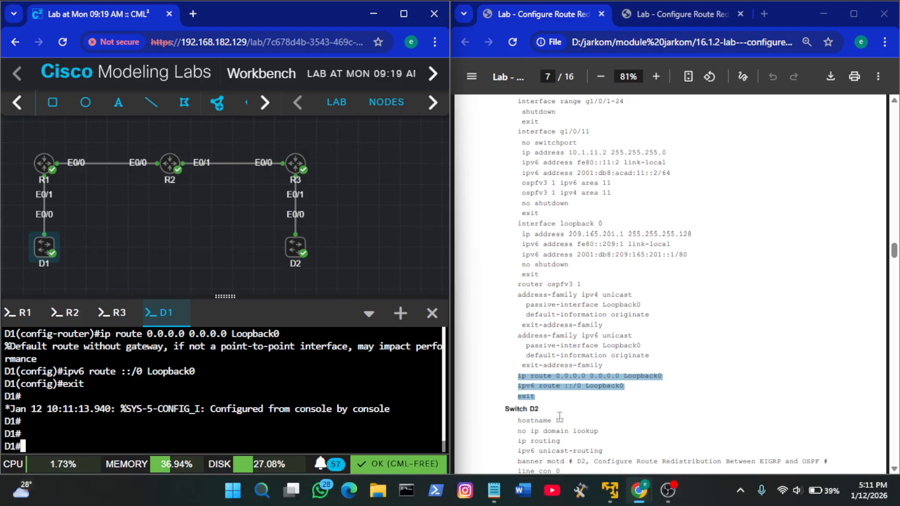
Open switch D2's console and enter privileged EXEC mode with enable
{"action": "right_click", "coordinate": [296, 246]}
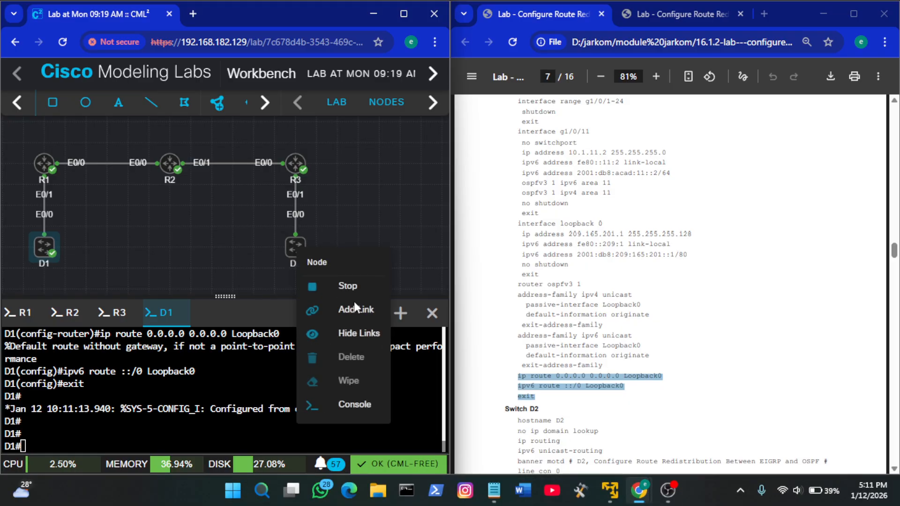
{"action": "left_click", "coordinate": [356, 404]}
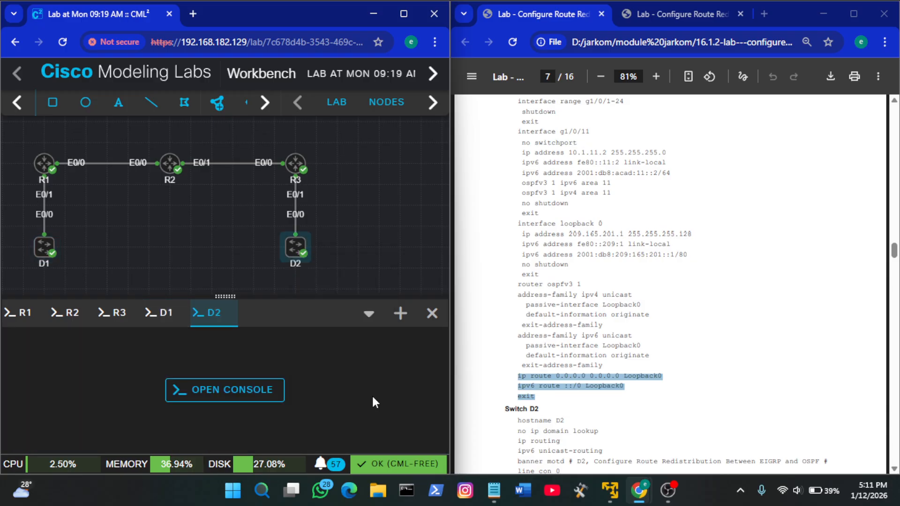
{"action": "left_click", "coordinate": [273, 400]}
{"action": "key", "text": "Return"}
{"action": "key", "text": "Return"}
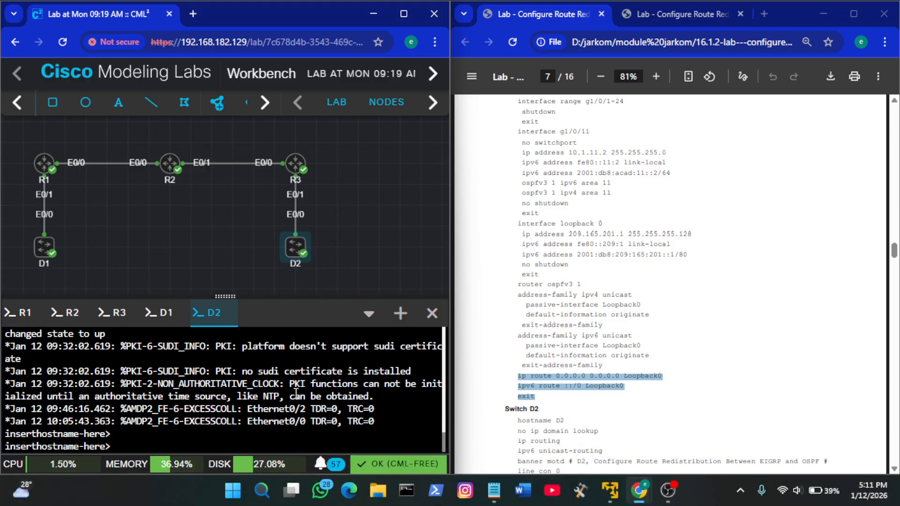
{"action": "type", "text": "en"}
{"action": "key", "text": "Tab"}
{"action": "key", "text": "Return"}
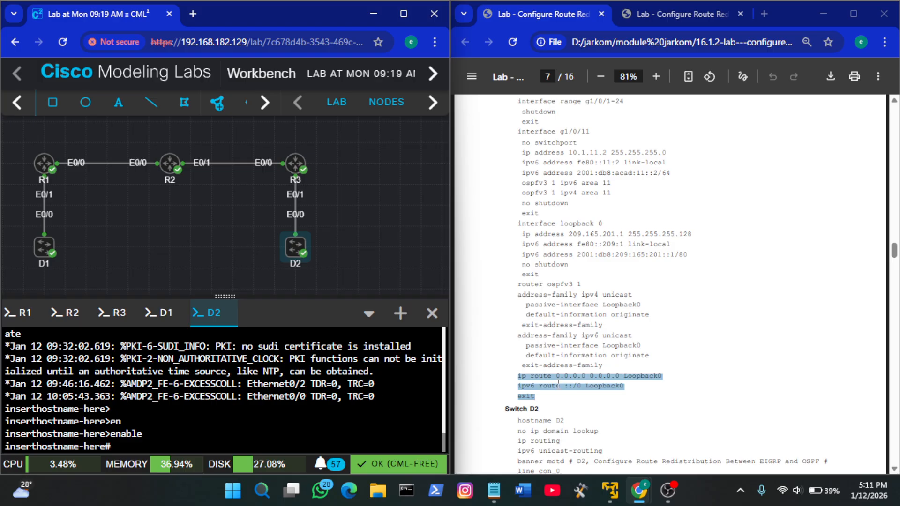
Copy the guide's Switch D2 lines from hostname D2 through the banner motd line
{"action": "scroll", "coordinate": [557, 363], "scroll_direction": "down", "scroll_amount": 2}
{"action": "left_click", "coordinate": [557, 363]}
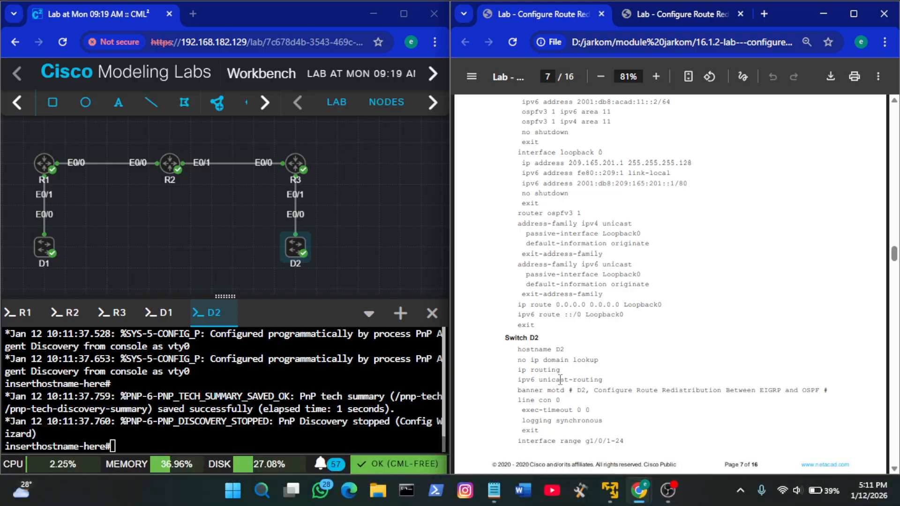
{"action": "scroll", "coordinate": [542, 379], "scroll_direction": "down", "scroll_amount": 1}
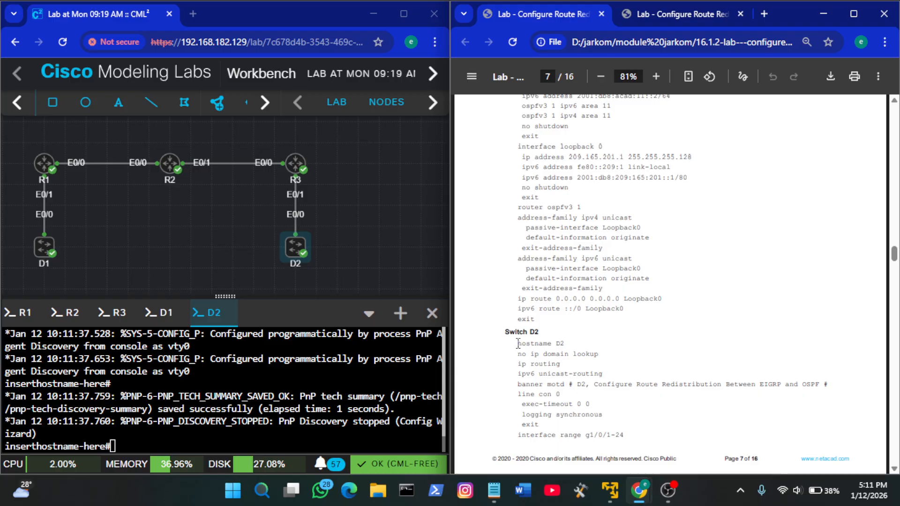
{"action": "left_click_drag", "start_coordinate": [518, 344], "coordinate": [834, 391]}
{"action": "key", "text": "ctrl+c"}
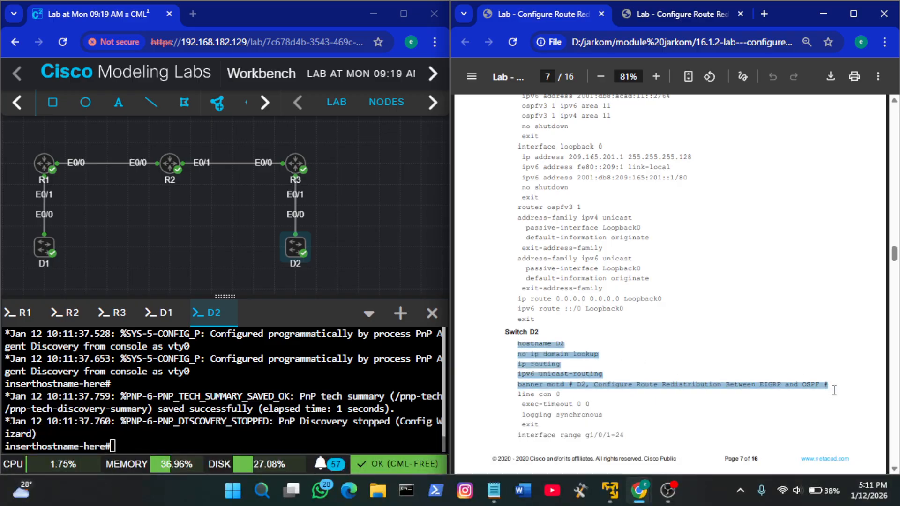
Try to run the copied hostname, no ip domain lookup, routing and banner lines from D2's privileged EXEC mode and review the output
{"action": "right_click", "coordinate": [372, 357]}
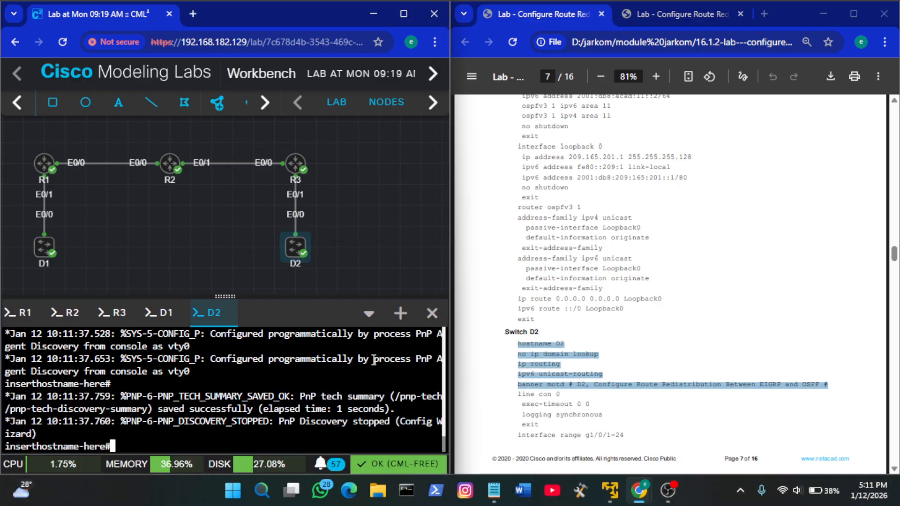
{"action": "left_click", "coordinate": [423, 210]}
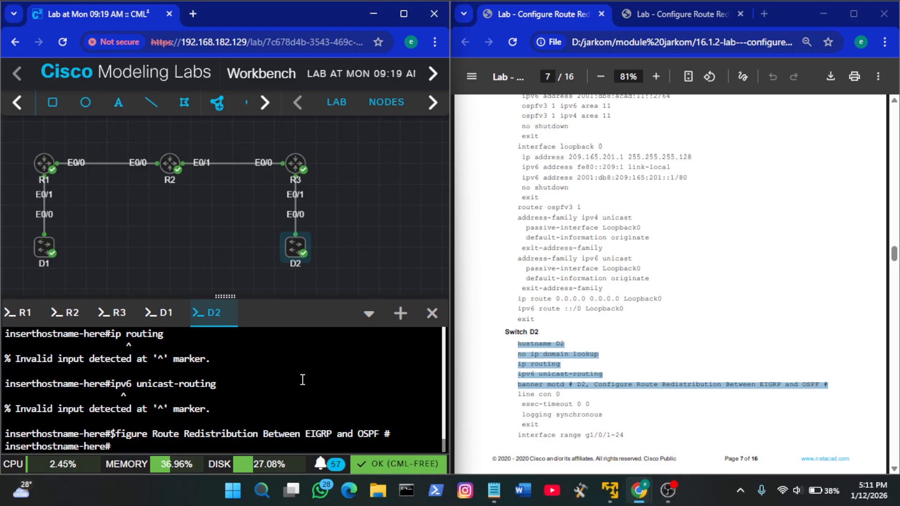
{"action": "scroll", "coordinate": [239, 411], "scroll_direction": "up", "scroll_amount": 1}
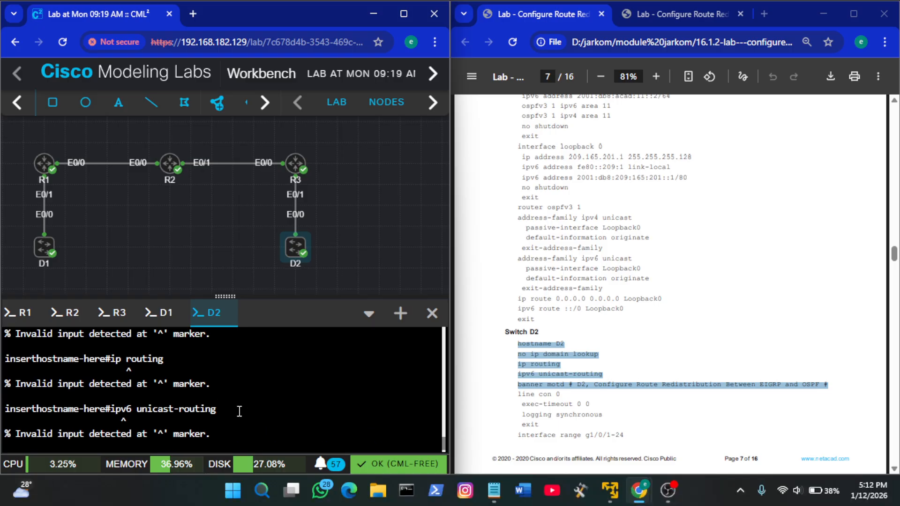
{"action": "scroll", "coordinate": [239, 412], "scroll_direction": "down", "scroll_amount": 1}
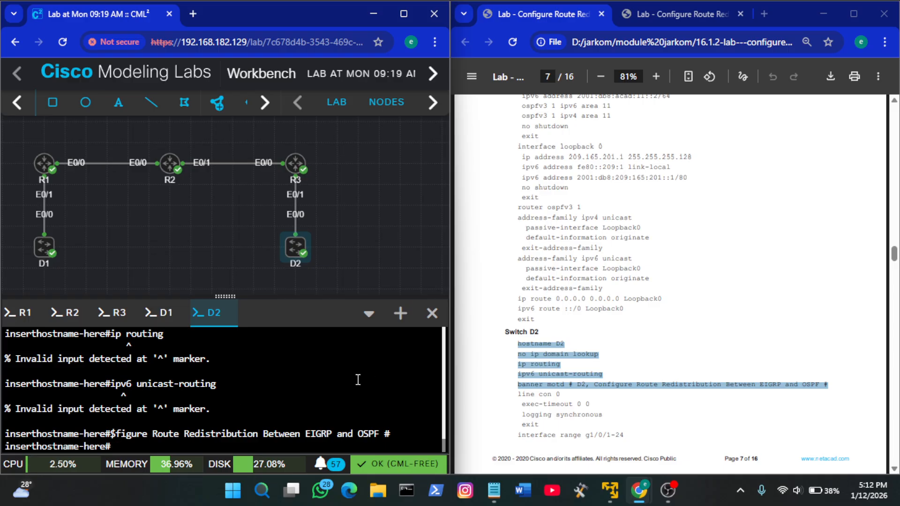
{"action": "scroll", "coordinate": [358, 380], "scroll_direction": "up", "scroll_amount": 2}
{"action": "scroll", "coordinate": [358, 380], "scroll_direction": "down", "scroll_amount": 2}
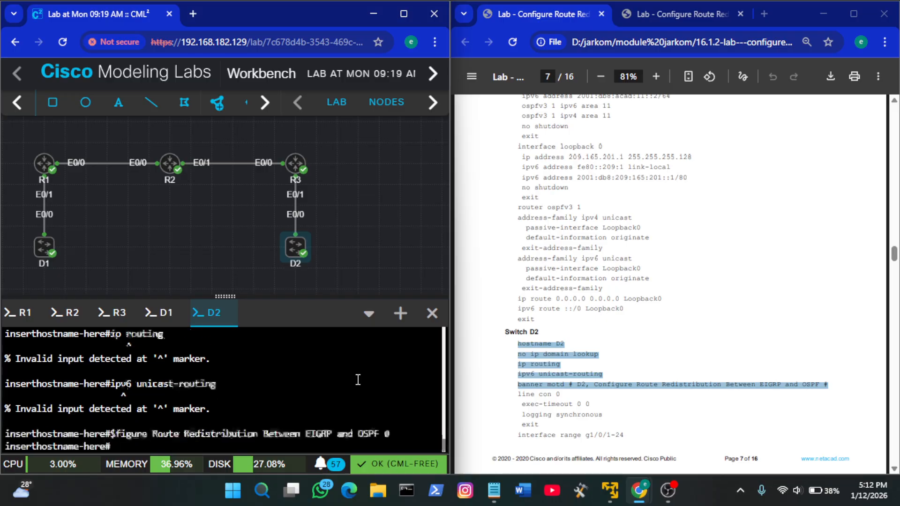
Enter D2's global configuration mode with conf t and run the copied hostname, no ip domain lookup, ip routing, ipv6 unicast-routing and banner lines
{"action": "type", "text": "conf t"}
{"action": "key", "text": "Return"}
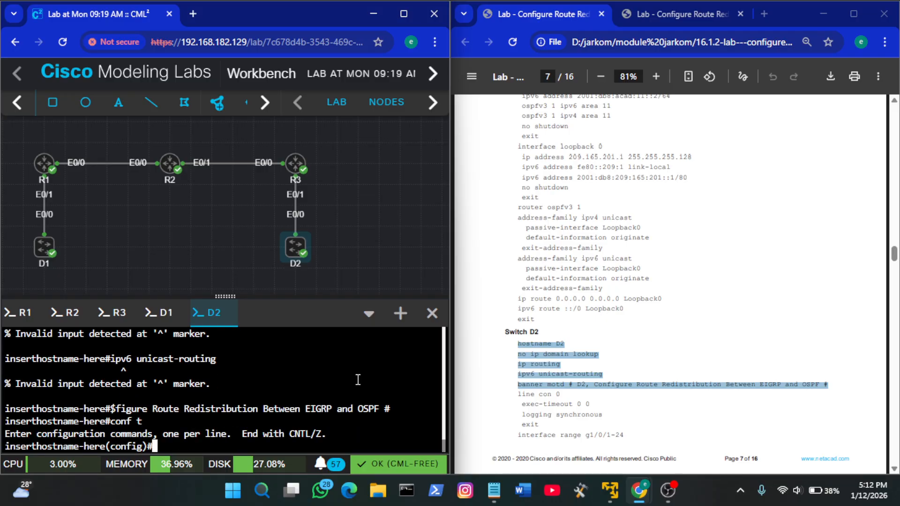
{"action": "right_click", "coordinate": [358, 380]}
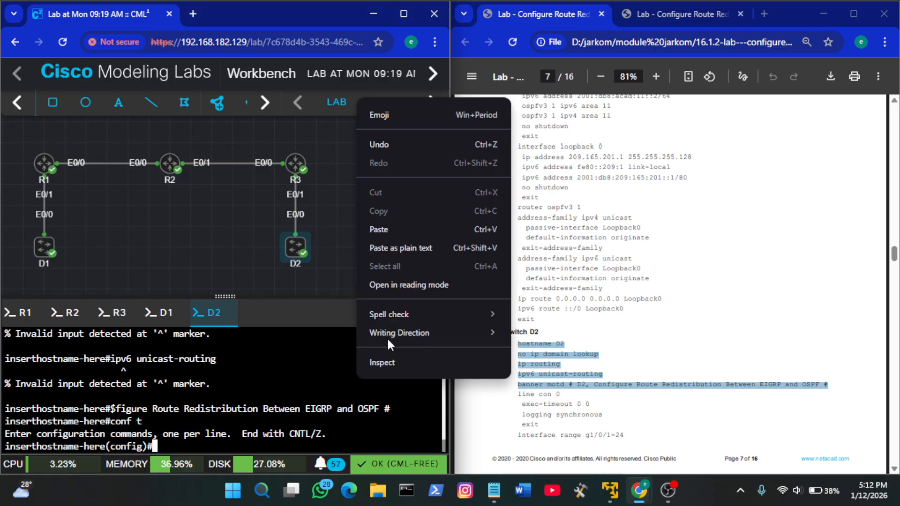
{"action": "left_click", "coordinate": [410, 230]}
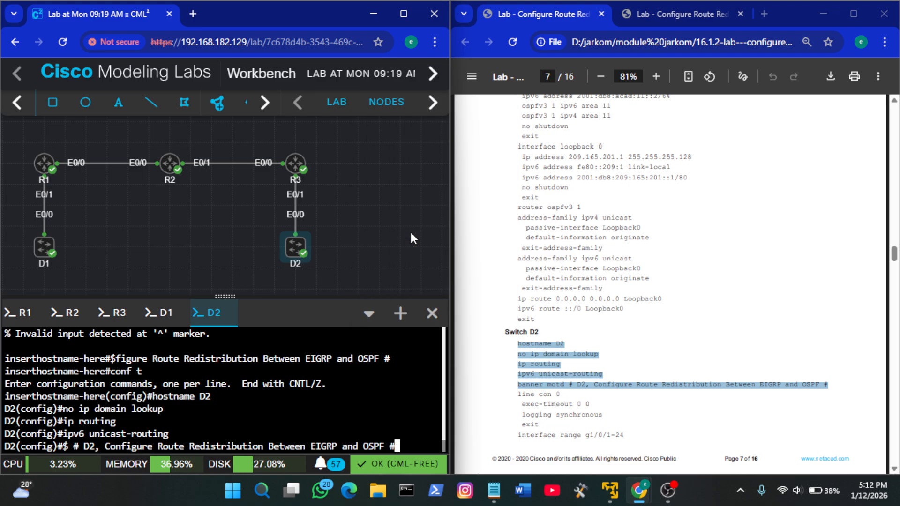
Copy the guide's line con 0, exec-timeout 0 0, logging synchronous and exit lines and run them on D2
{"action": "left_click", "coordinate": [626, 311]}
{"action": "scroll", "coordinate": [625, 311], "scroll_direction": "down", "scroll_amount": 1}
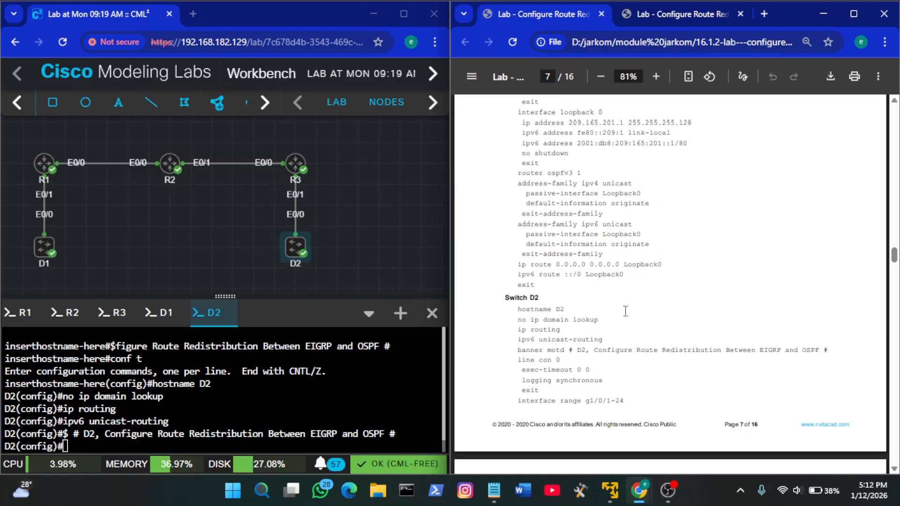
{"action": "left_click_drag", "start_coordinate": [542, 392], "coordinate": [518, 362]}
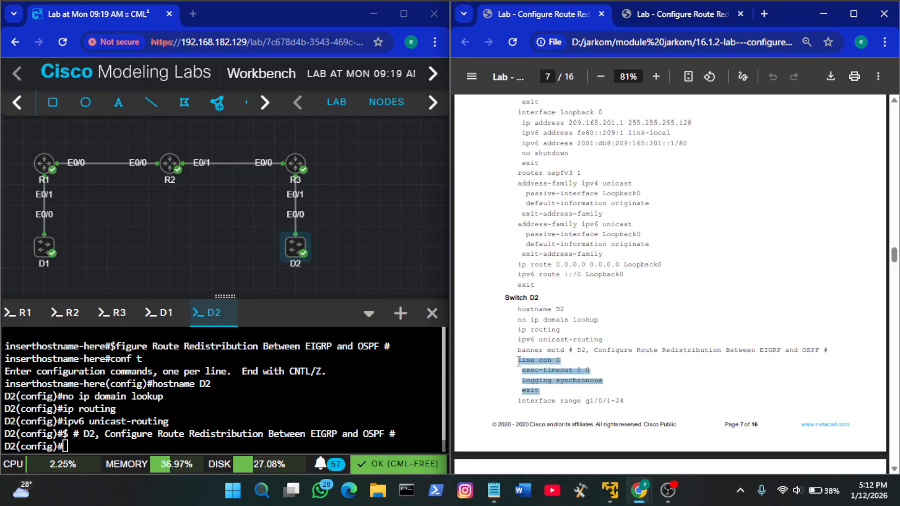
{"action": "key", "text": "ctrl+c"}
{"action": "right_click", "coordinate": [310, 398]}
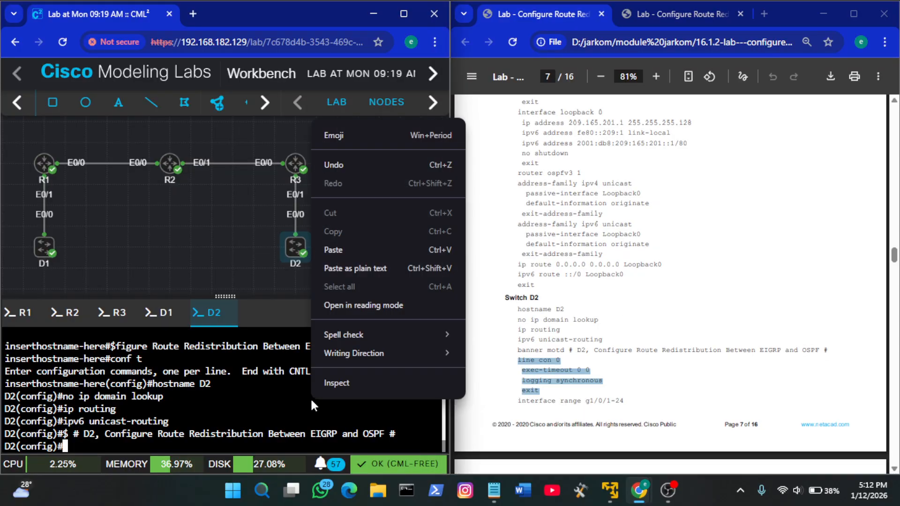
{"action": "left_click", "coordinate": [353, 247]}
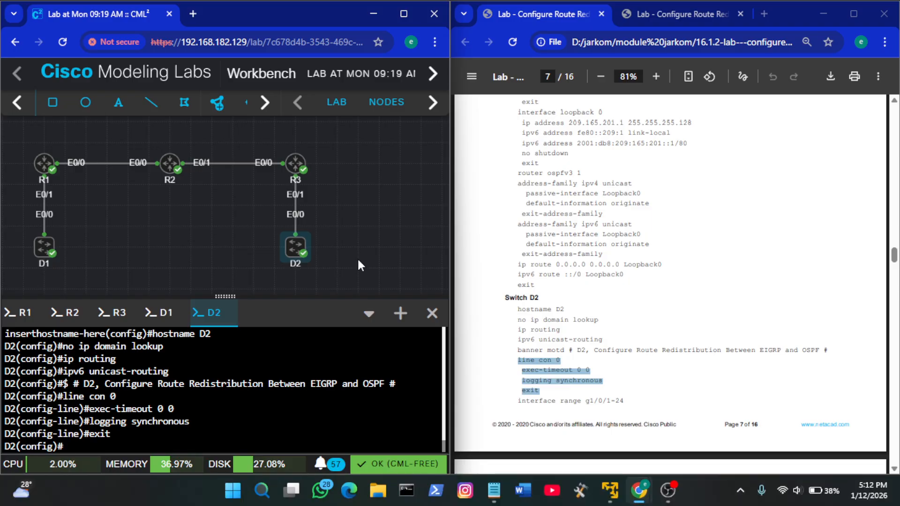
Copy the guide's interface range line into D2's console, change the range to e0/1-3 and run it
{"action": "scroll", "coordinate": [633, 333], "scroll_direction": "down", "scroll_amount": 2}
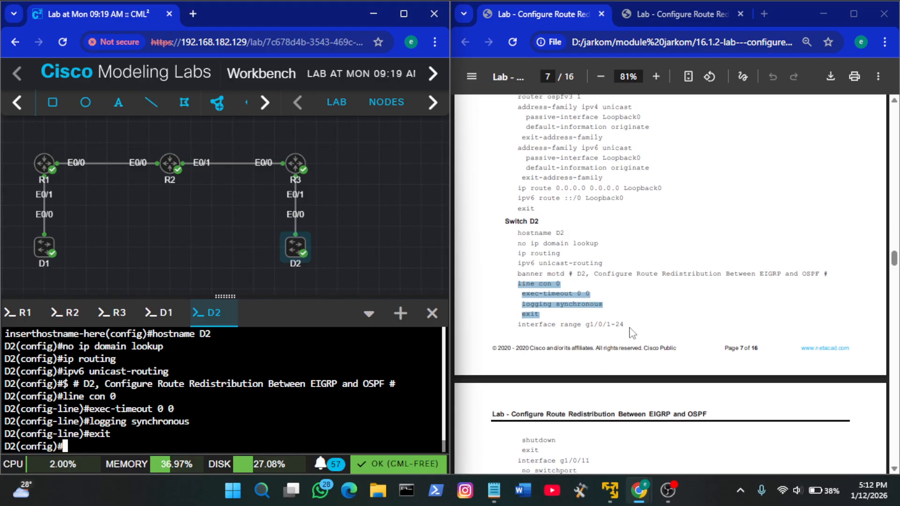
{"action": "left_click", "coordinate": [531, 330]}
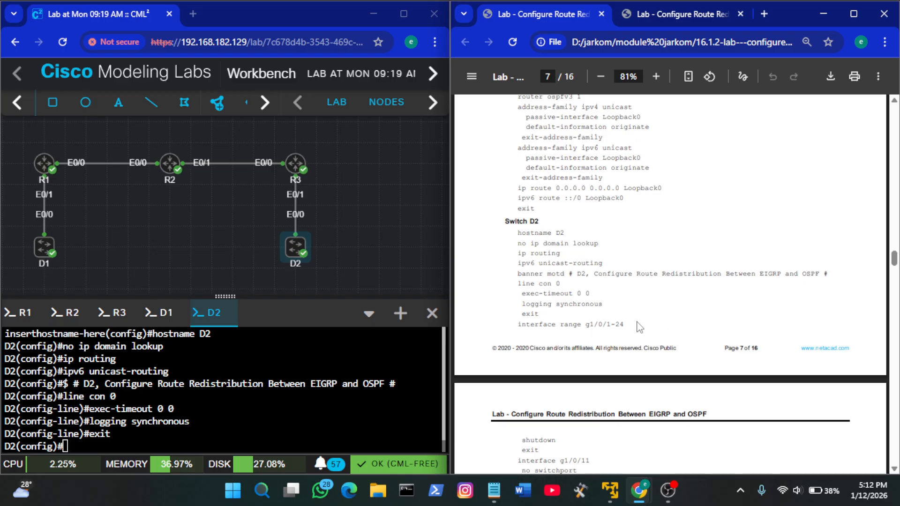
{"action": "left_click_drag", "start_coordinate": [628, 325], "coordinate": [518, 331]}
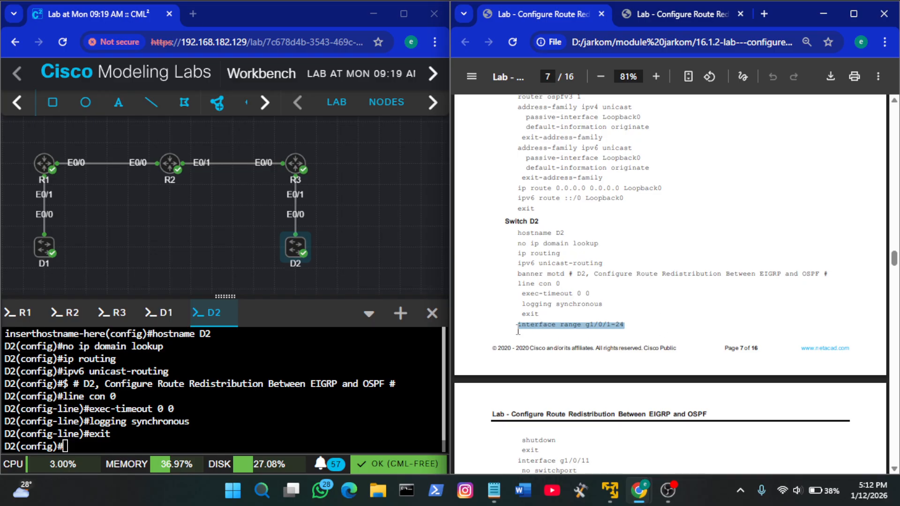
{"action": "right_click", "coordinate": [347, 354]}
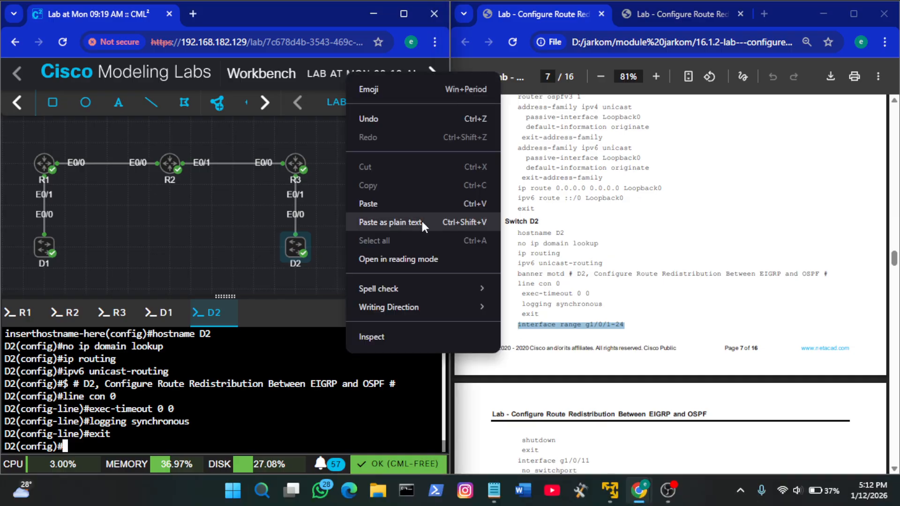
{"action": "left_click", "coordinate": [410, 201]}
{"action": "key", "text": "BackSpace"}
{"action": "key", "text": "BackSpace"}
{"action": "key", "text": "BackSpace"}
{"action": "key", "text": "BackSpace"}
{"action": "key", "text": "BackSpace"}
{"action": "key", "text": "BackSpace"}
{"action": "key", "text": "BackSpace"}
{"action": "key", "text": "BackSpace"}
{"action": "key", "text": "BackSpace"}
{"action": "key", "text": "BackSpace"}
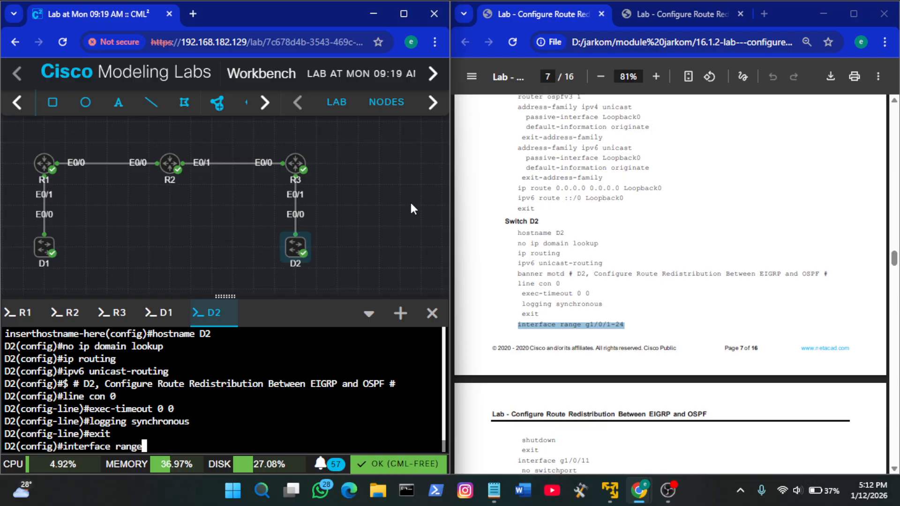
{"action": "type", "text": "e0/1-3"}
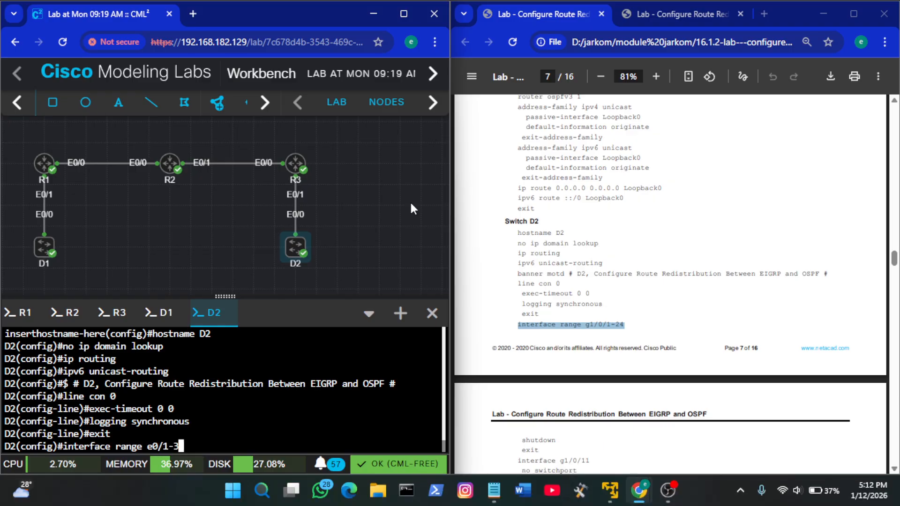
{"action": "key", "text": "Return"}
Shut down D2's selected interface range with shutdown and exit to global configuration mode
{"action": "scroll", "coordinate": [670, 281], "scroll_direction": "down", "scroll_amount": 3}
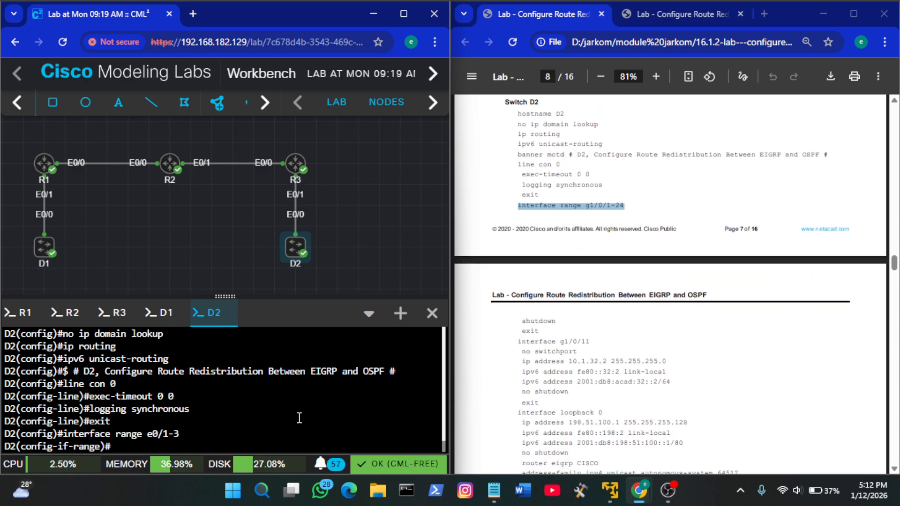
{"action": "type", "text": "sh"}
{"action": "key", "text": "Tab"}
{"action": "key", "text": "Return"}
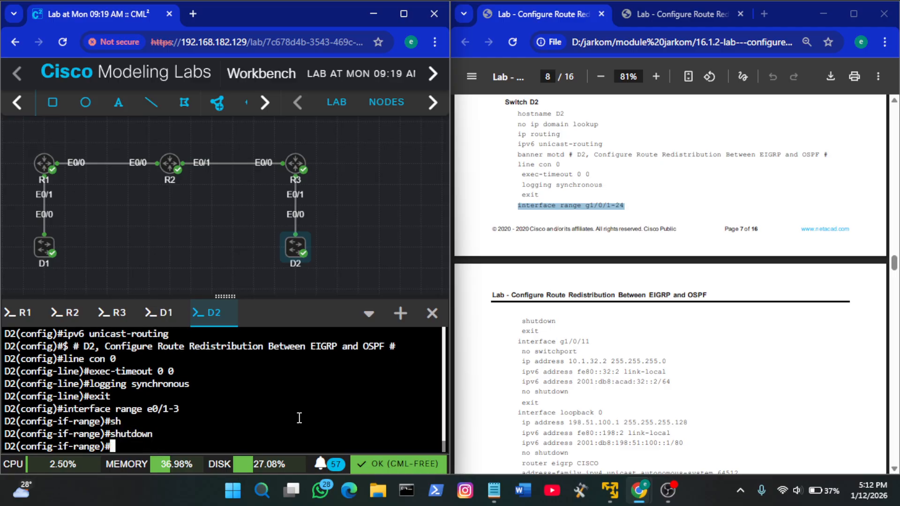
{"action": "type", "text": "exit"}
{"action": "key", "text": "Return"}
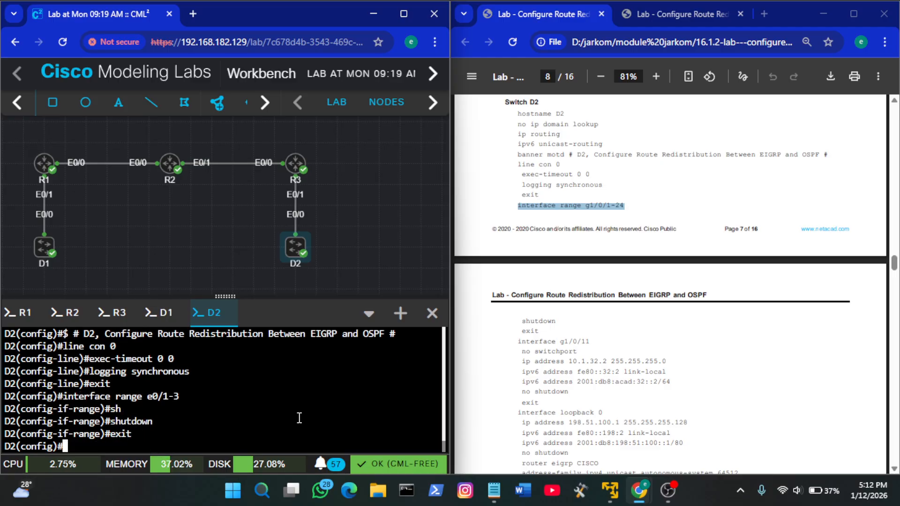
Enter D2's interface e0/0 and run the guide's no switchport, 10.1.32.2 255.255.255.0, fe80::32:2 link-local, 2001:db8:acad:32::2/64, no shutdown and exit lines
{"action": "left_click", "coordinate": [541, 343]}
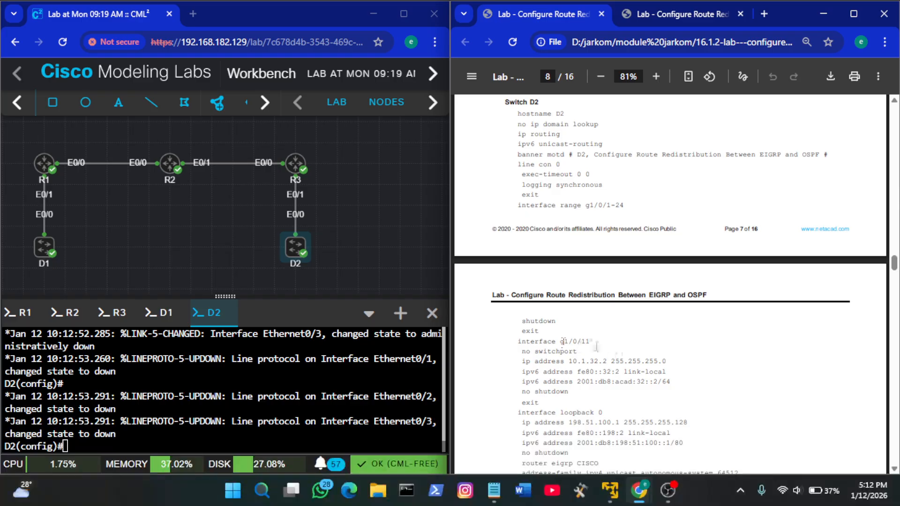
{"action": "left_click", "coordinate": [308, 396]}
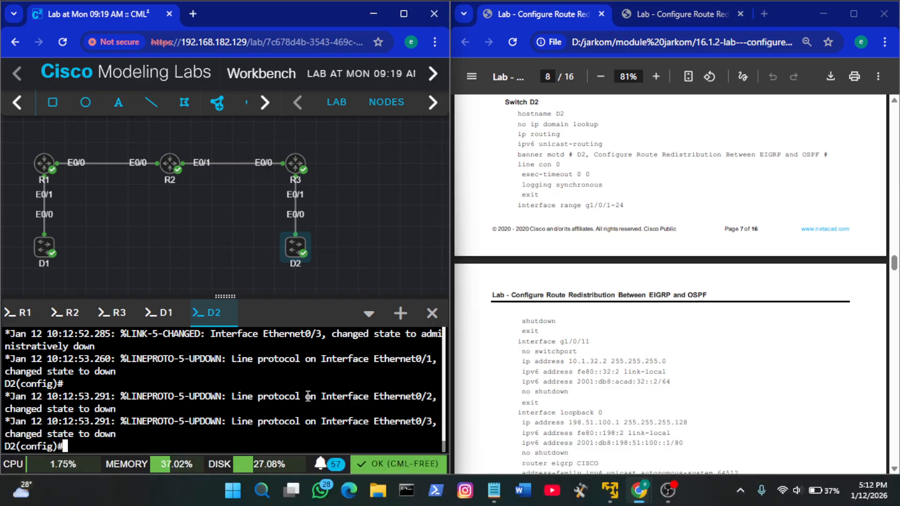
{"action": "type", "text": "int e0/"}
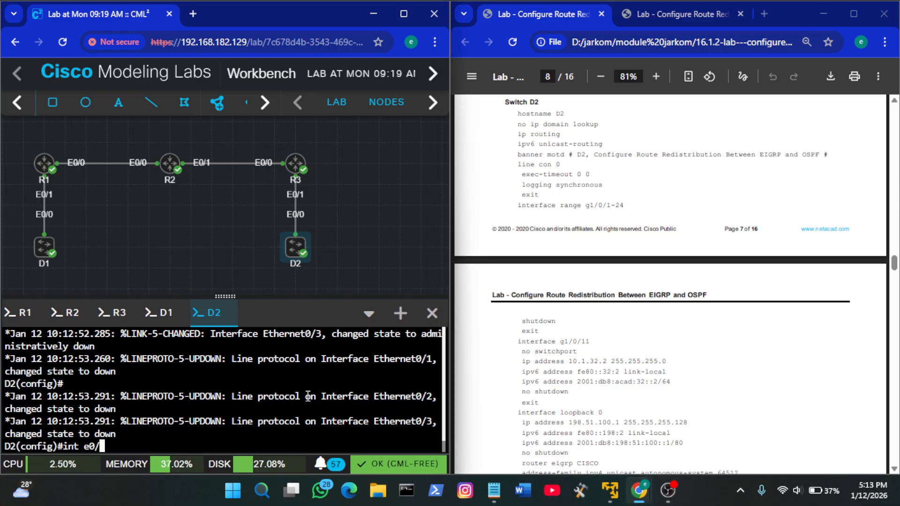
{"action": "type", "text": "0"}
{"action": "key", "text": "Return"}
{"action": "left_click", "coordinate": [594, 377]}
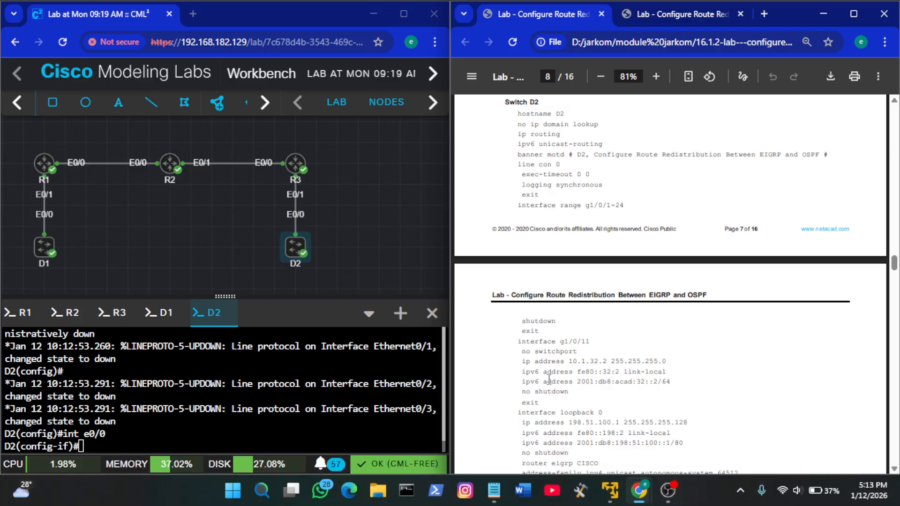
{"action": "left_click_drag", "start_coordinate": [543, 403], "coordinate": [520, 357]}
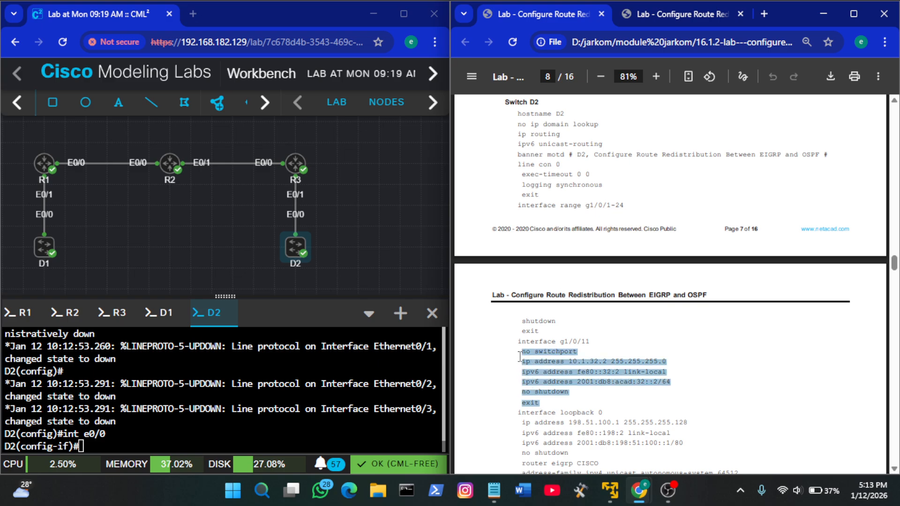
{"action": "right_click", "coordinate": [277, 370]}
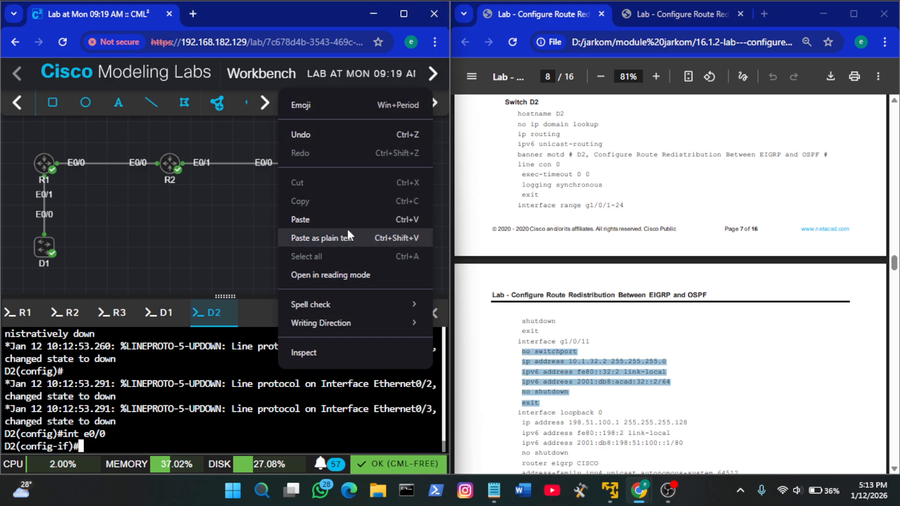
{"action": "left_click", "coordinate": [336, 220]}
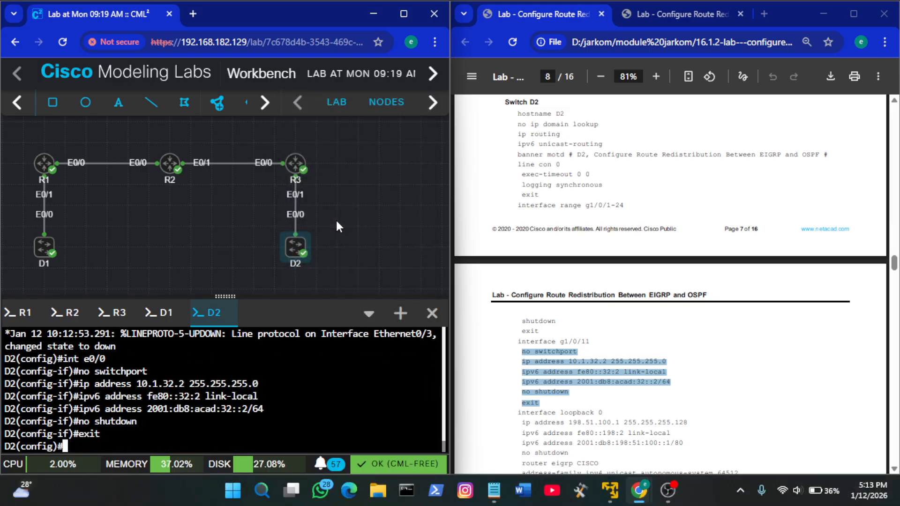
Copy the guide's interface loopback 0 block with 198.51.100.1 255.255.255.128, fe80::198:2 link-local, 2001:db8:198:51:100::1/80 and no shutdown, and run it on D2
{"action": "scroll", "coordinate": [562, 322], "scroll_direction": "down", "scroll_amount": 1}
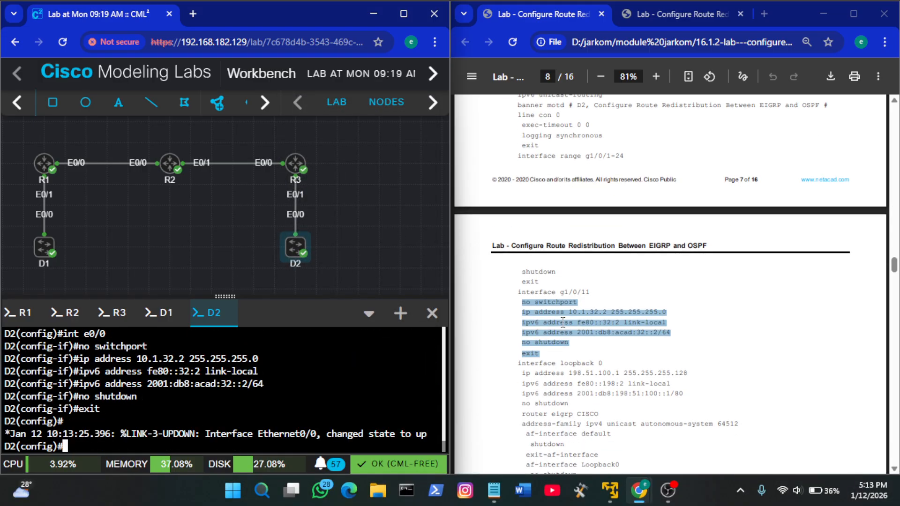
{"action": "scroll", "coordinate": [577, 342], "scroll_direction": "down", "scroll_amount": 1}
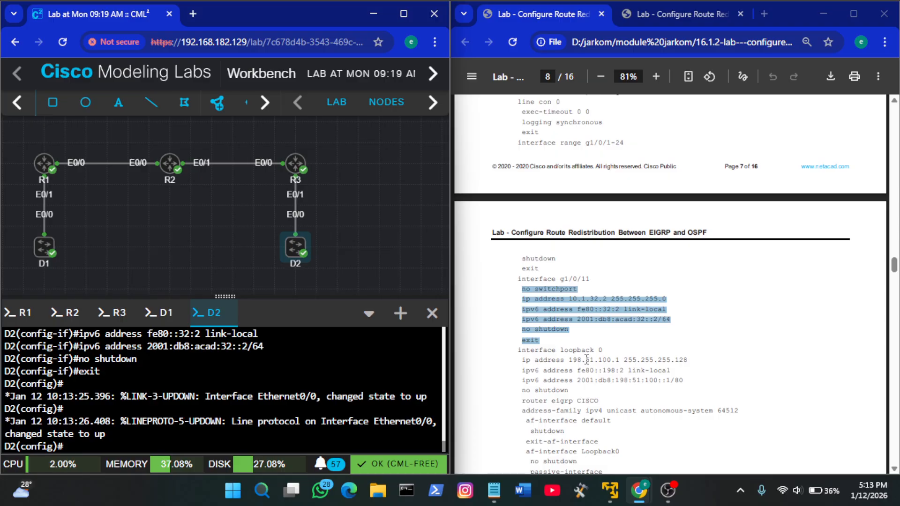
{"action": "scroll", "coordinate": [587, 359], "scroll_direction": "down", "scroll_amount": 1}
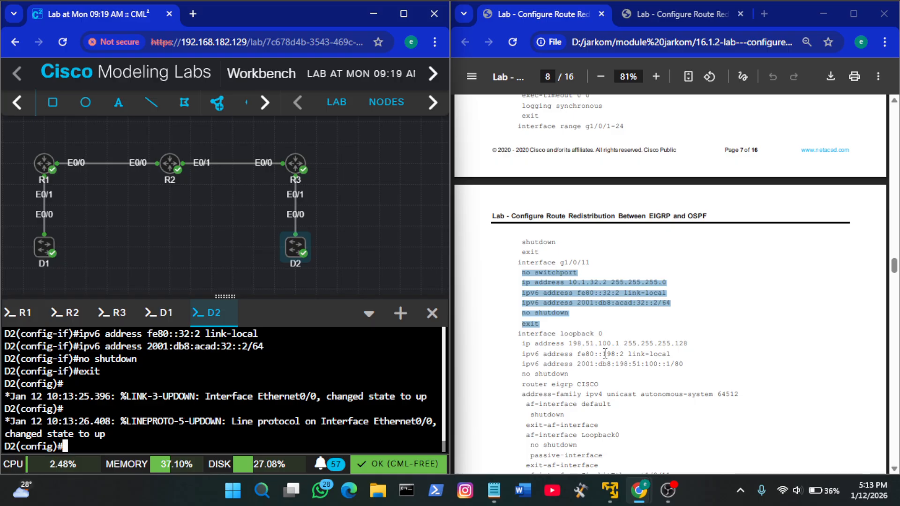
{"action": "left_click", "coordinate": [582, 346]}
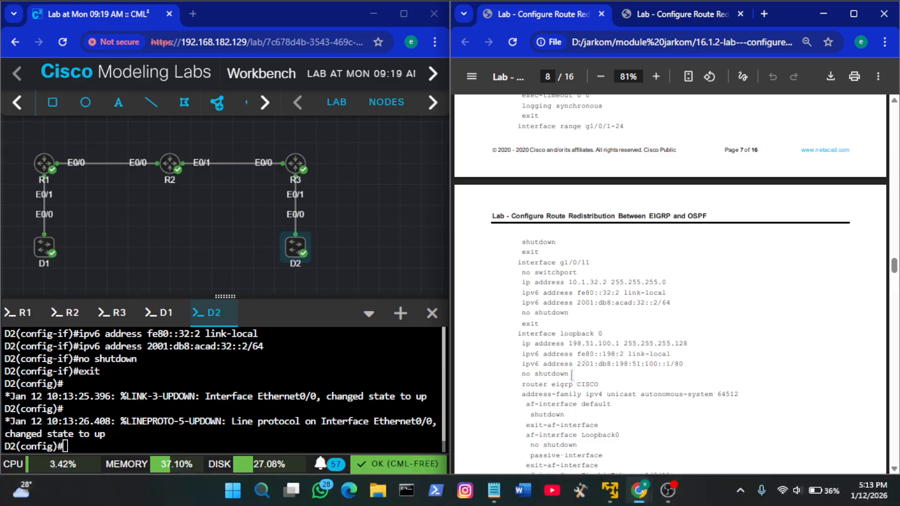
{"action": "left_click_drag", "start_coordinate": [569, 374], "coordinate": [518, 337]}
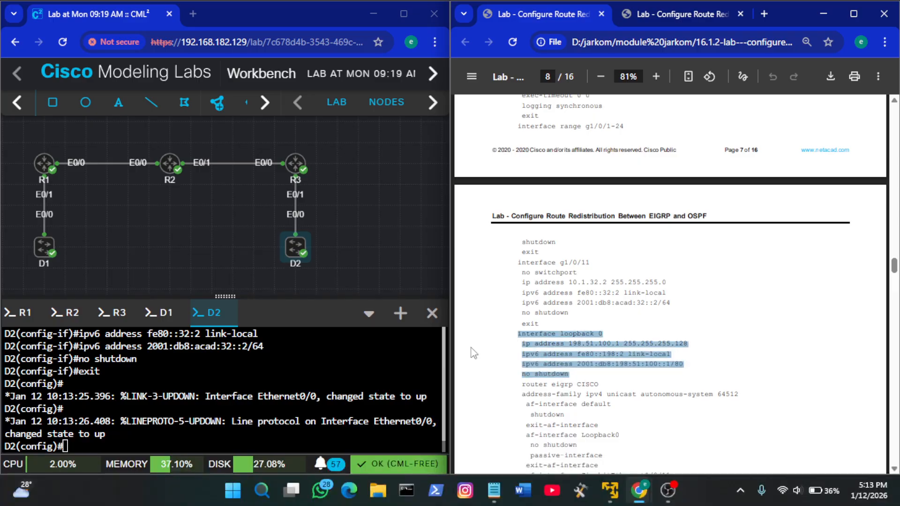
{"action": "right_click", "coordinate": [342, 374]}
{"action": "left_click", "coordinate": [407, 225]}
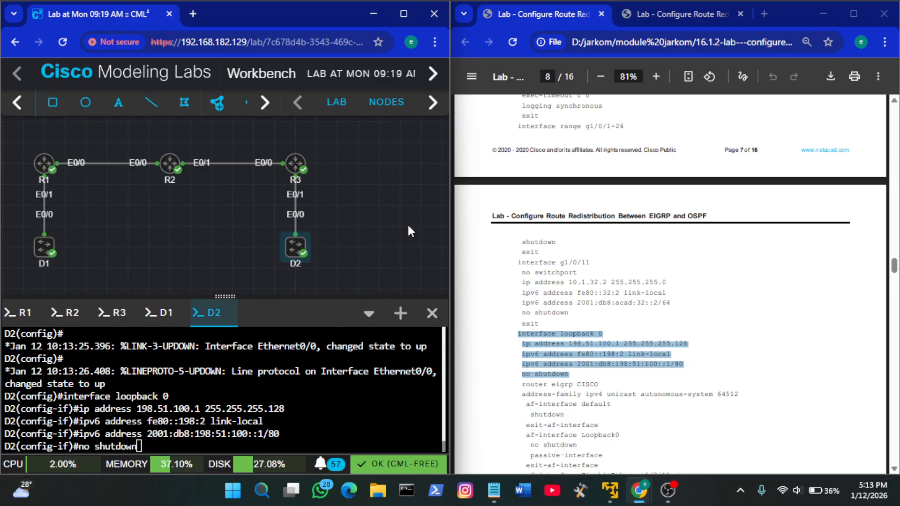
{"action": "key", "text": "Return"}
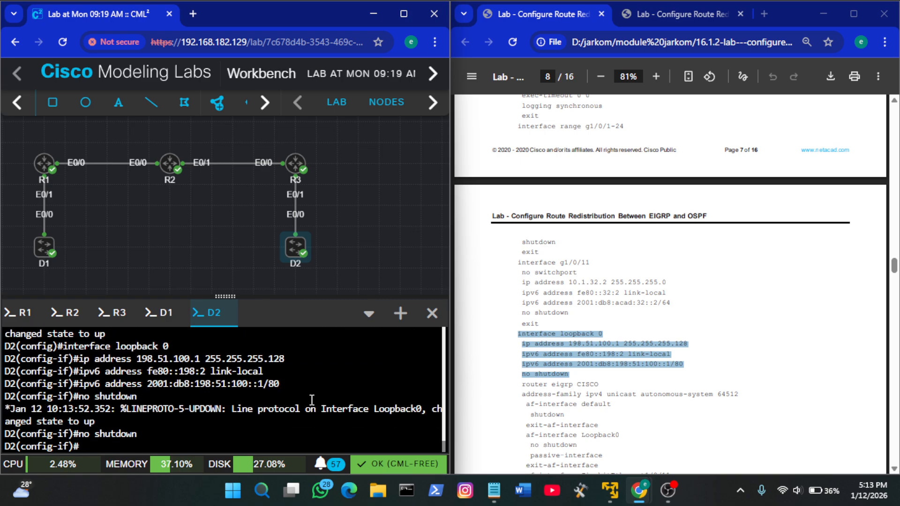
Copy the guide's router eigrp CISCO line and run it in D2's console
{"action": "scroll", "coordinate": [637, 351], "scroll_direction": "down", "scroll_amount": 1}
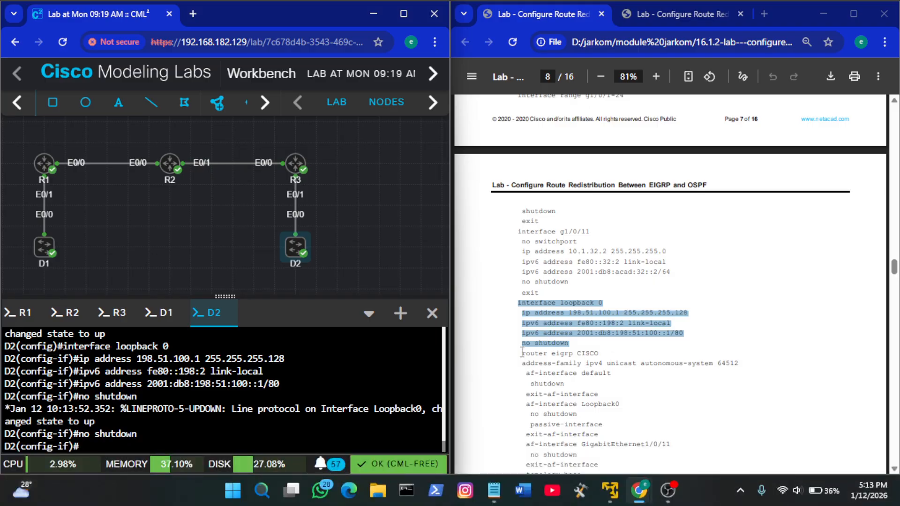
{"action": "left_click_drag", "start_coordinate": [521, 353], "coordinate": [605, 355]}
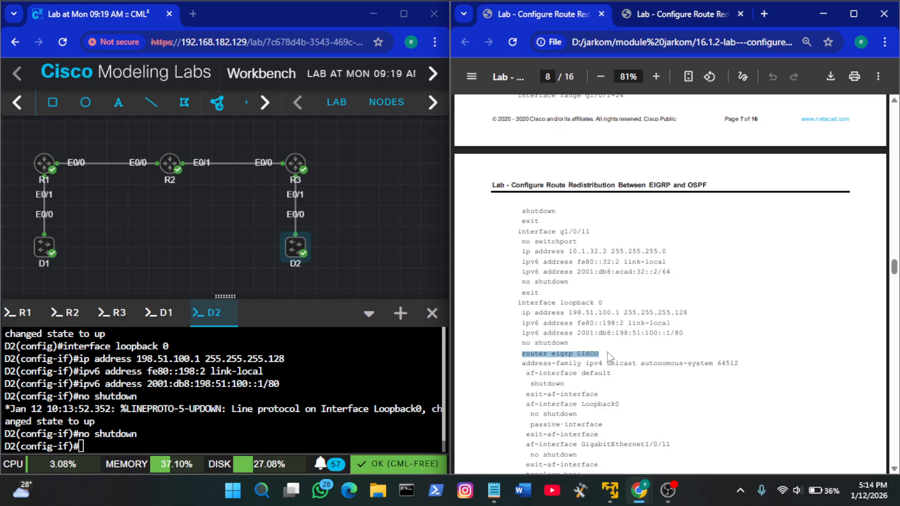
{"action": "right_click", "coordinate": [385, 369]}
{"action": "left_click", "coordinate": [407, 223]}
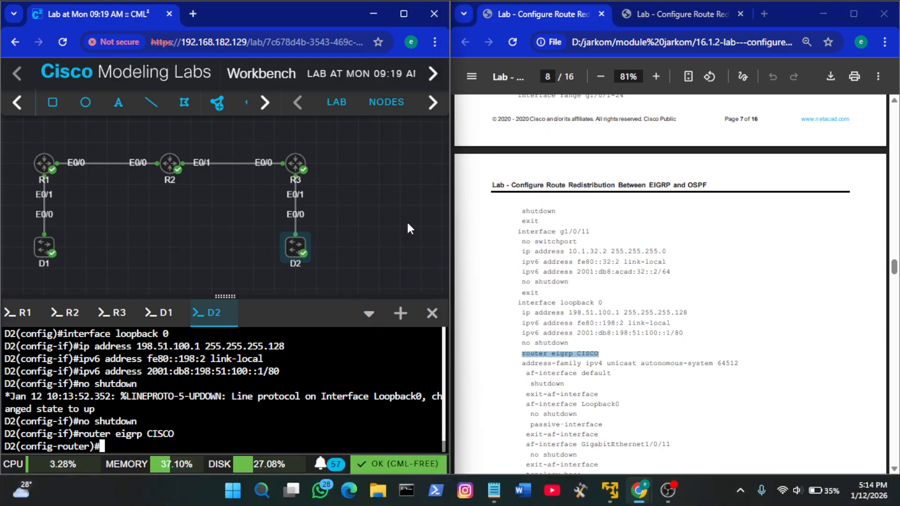
Copy the guide's address-family ipv4 unicast autonomous-system 64512 line and run it under D2's EIGRP process
{"action": "left_click", "coordinate": [710, 291]}
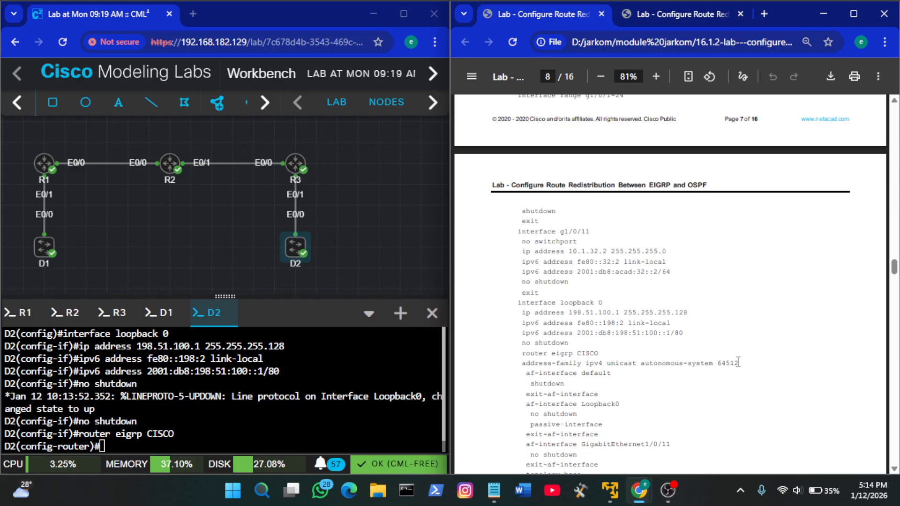
{"action": "left_click_drag", "start_coordinate": [744, 364], "coordinate": [524, 364]}
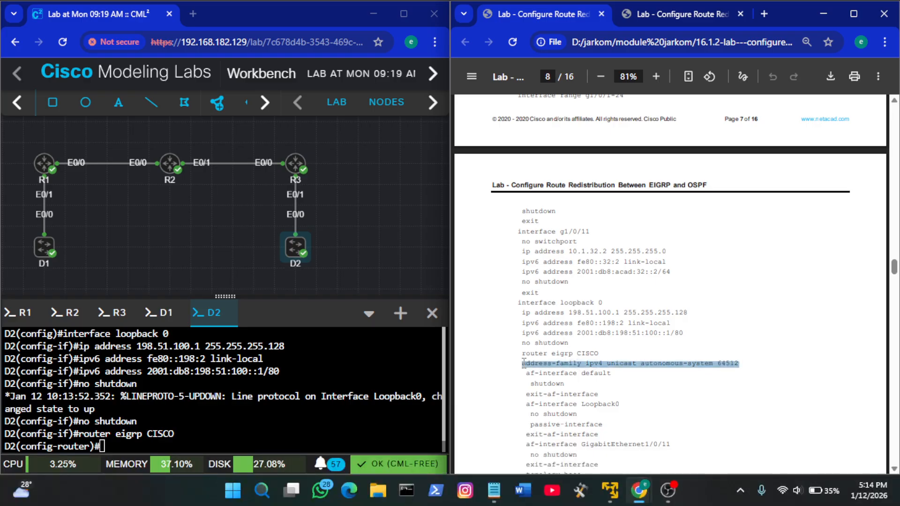
{"action": "key", "text": "ctrl+c"}
{"action": "right_click", "coordinate": [257, 407]}
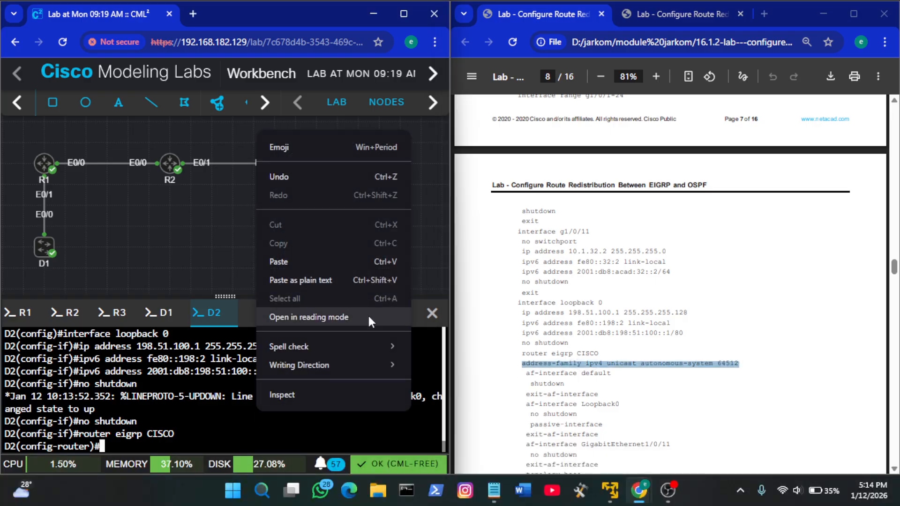
{"action": "left_click", "coordinate": [338, 261]}
{"action": "key", "text": "Return"}
Enter af-interface default in D2's IPv4 EIGRP address family and run shutdown there
{"action": "type", "text": "af"}
{"action": "key", "text": "Tab"}
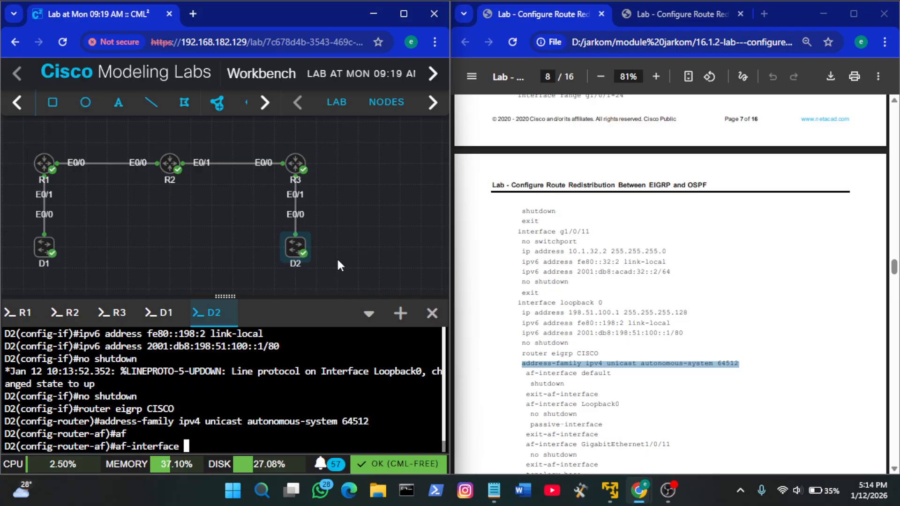
{"action": "type", "text": "de"}
{"action": "key", "text": "Tab"}
{"action": "key", "text": "Return"}
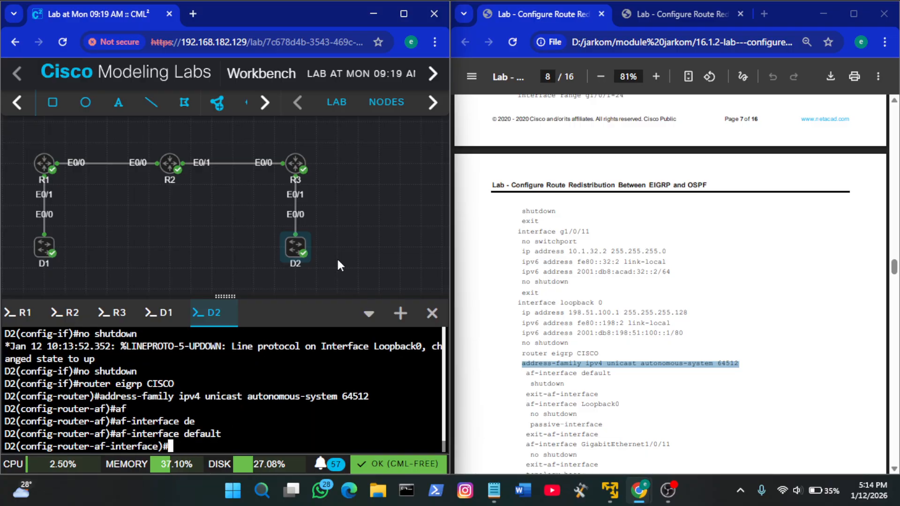
{"action": "left_click", "coordinate": [554, 384]}
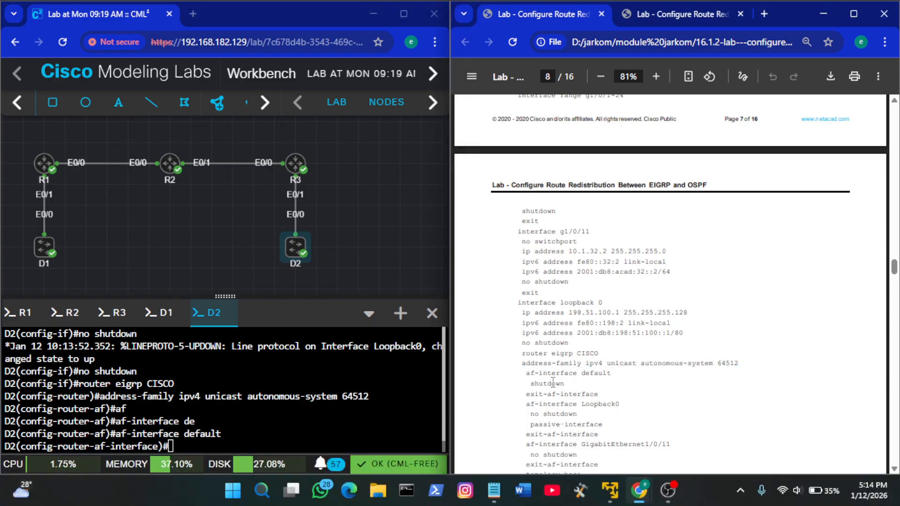
{"action": "left_click", "coordinate": [360, 391]}
{"action": "type", "text": "sh"}
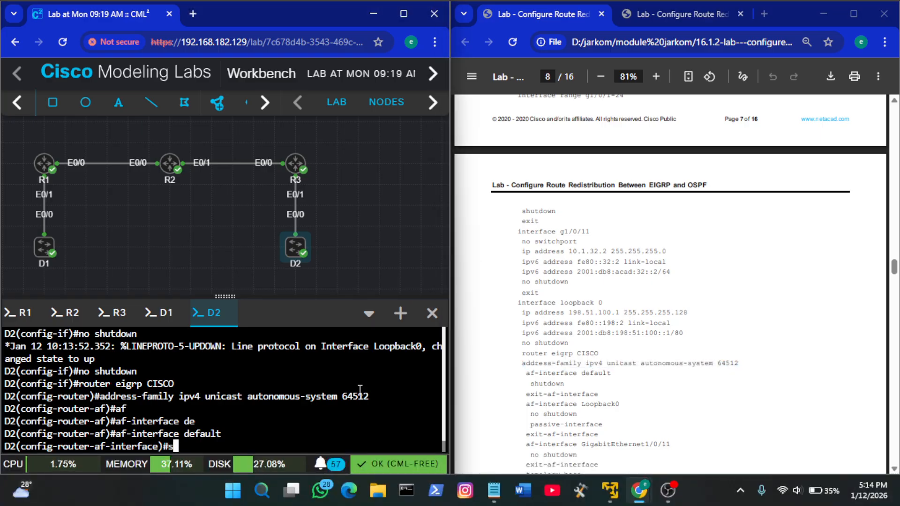
{"action": "key", "text": "Tab"}
{"action": "key", "text": "Return"}
Copy the guide's exit-af-interface line and run it on D2 to leave the default af-interface
{"action": "scroll", "coordinate": [674, 395], "scroll_direction": "down", "scroll_amount": 3}
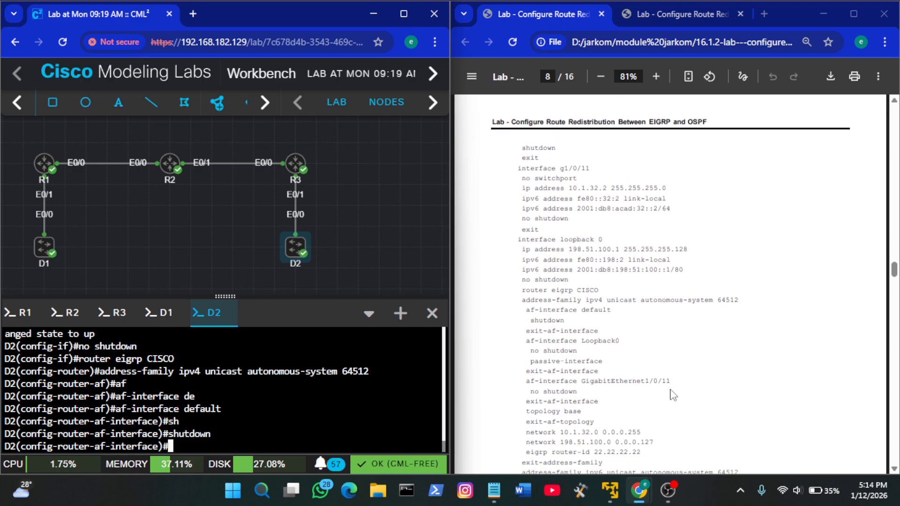
{"action": "left_click", "coordinate": [543, 336]}
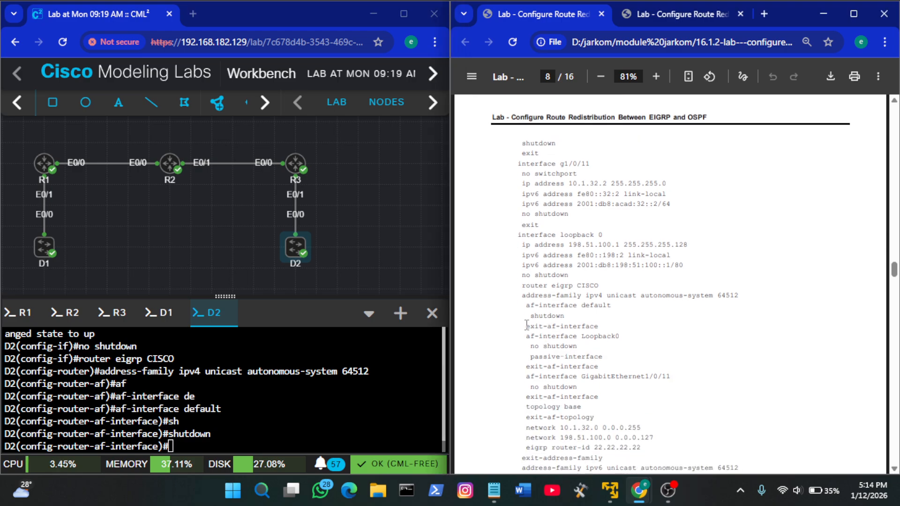
{"action": "left_click_drag", "start_coordinate": [526, 324], "coordinate": [603, 323]}
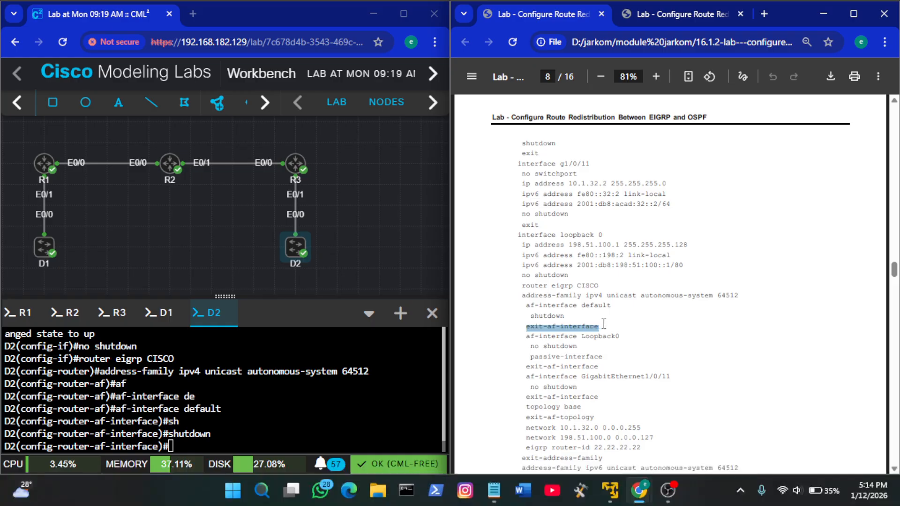
{"action": "right_click", "coordinate": [327, 395]}
{"action": "left_click", "coordinate": [362, 245]}
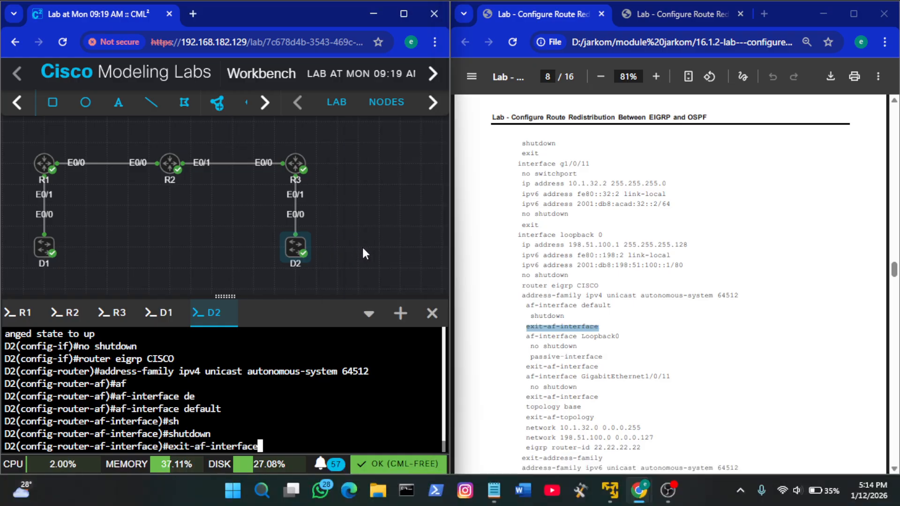
{"action": "key", "text": "Return"}
Copy the guide's af-interface Loopback0 line into D2's IPv4 EIGRP address family, run it and enable the interface with no shutdown
{"action": "left_click", "coordinate": [637, 367]}
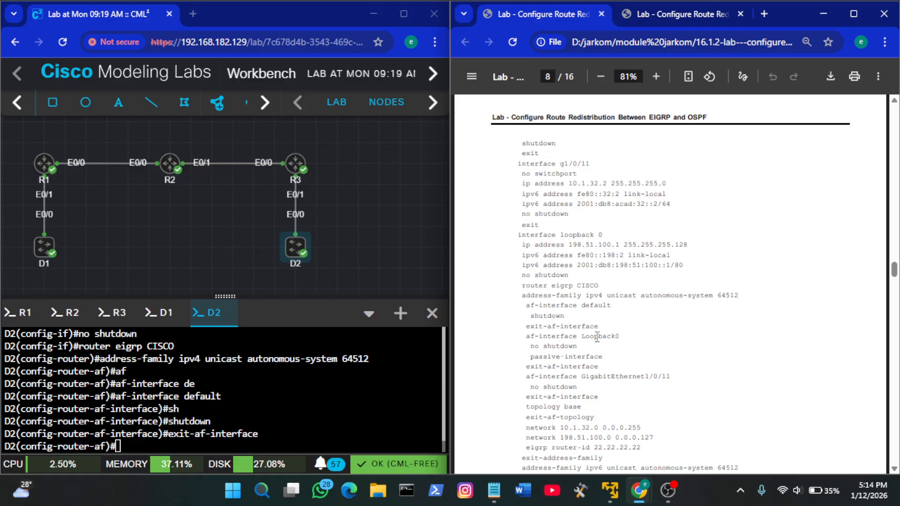
{"action": "left_click_drag", "start_coordinate": [620, 337], "coordinate": [527, 337]}
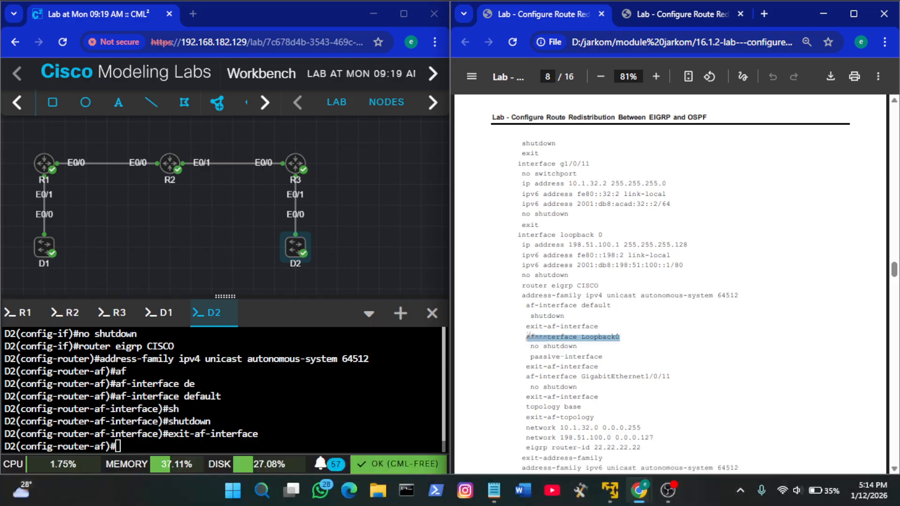
{"action": "key", "text": "ctrl+c"}
{"action": "right_click", "coordinate": [311, 393]}
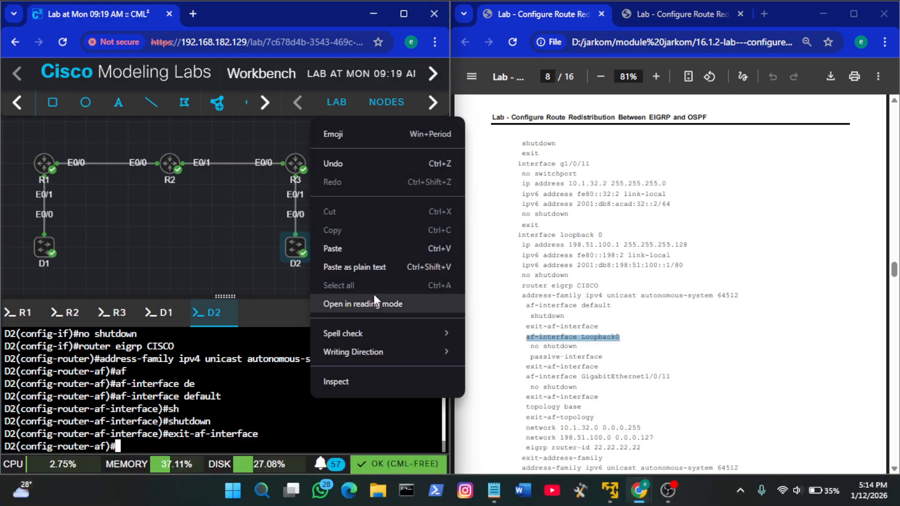
{"action": "left_click", "coordinate": [336, 251]}
{"action": "key", "text": "Return"}
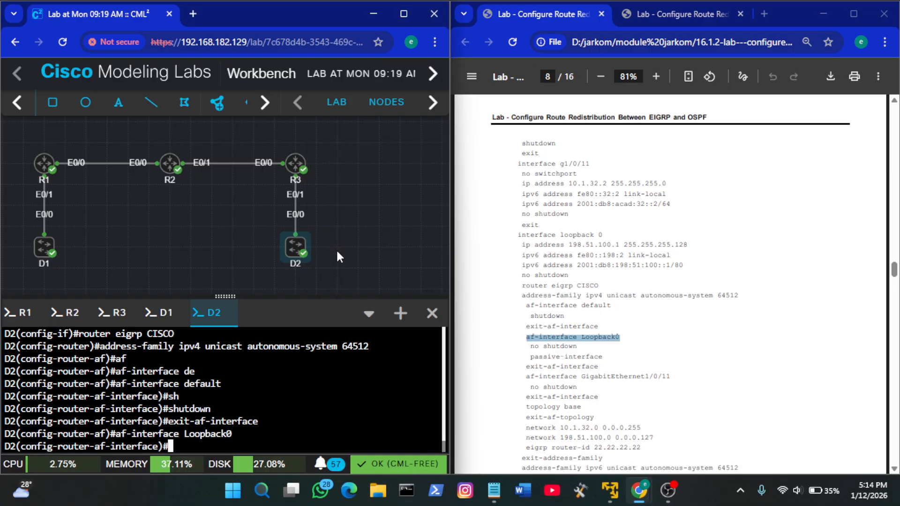
{"action": "type", "text": "no sh"}
{"action": "key", "text": "Tab"}
{"action": "key", "text": "Return"}
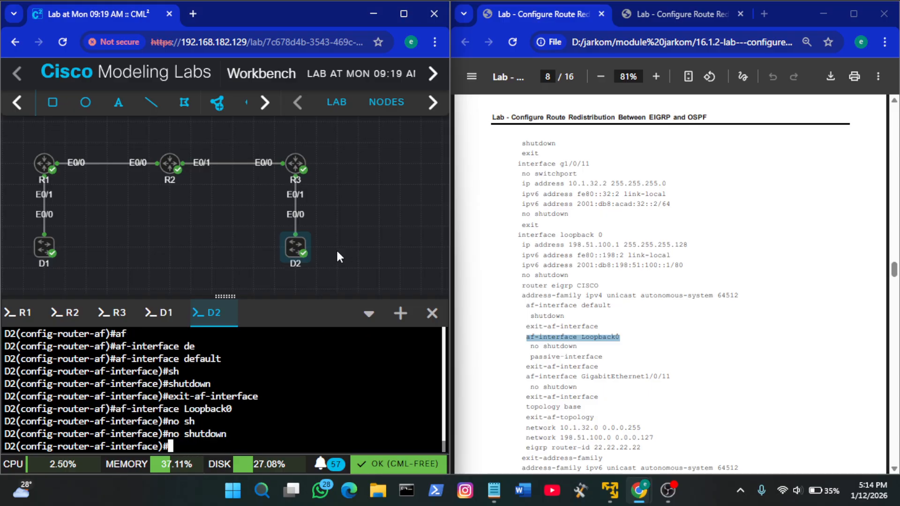
Run passive-interface for D2's Loopback0 af-interface and leave it with the guide's exit-af-interface line
{"action": "left_click", "coordinate": [600, 361]}
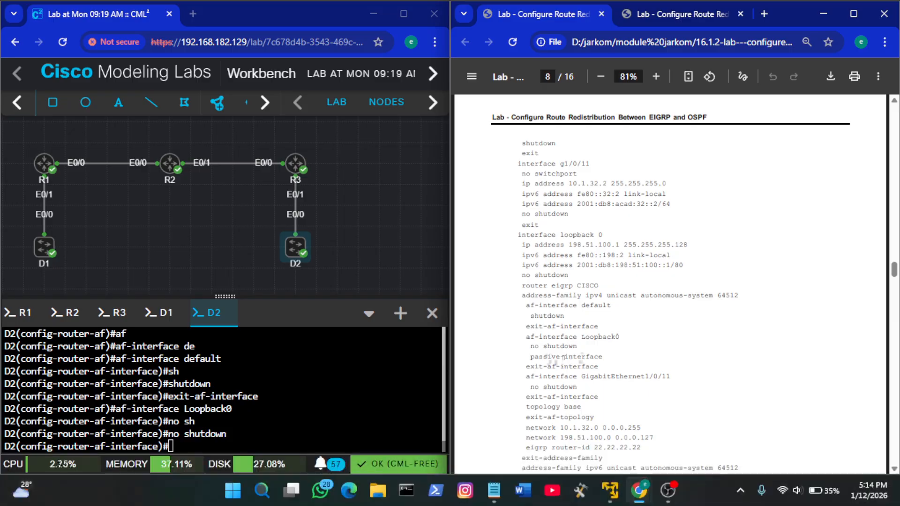
{"action": "left_click", "coordinate": [303, 373]}
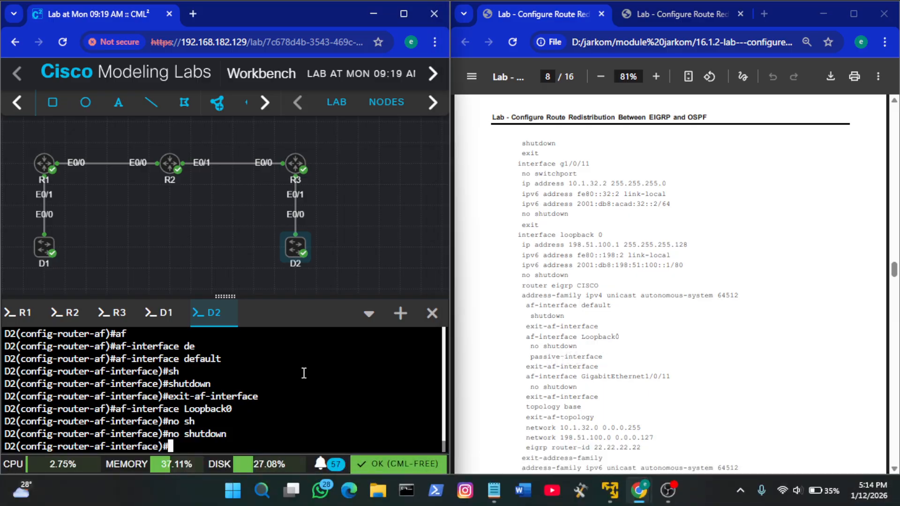
{"action": "type", "text": "pas"}
{"action": "key", "text": "Tab"}
{"action": "key", "text": "Return"}
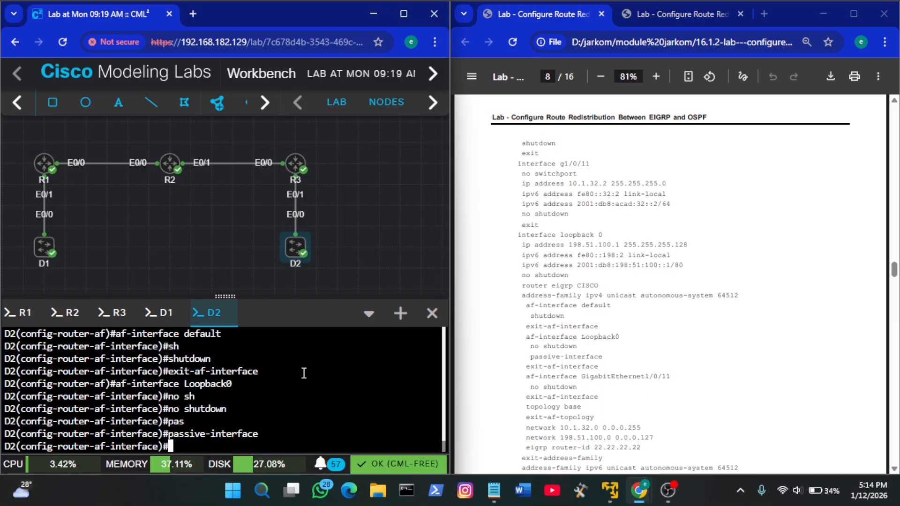
{"action": "left_click", "coordinate": [537, 365]}
{"action": "triple_click", "coordinate": [537, 366]}
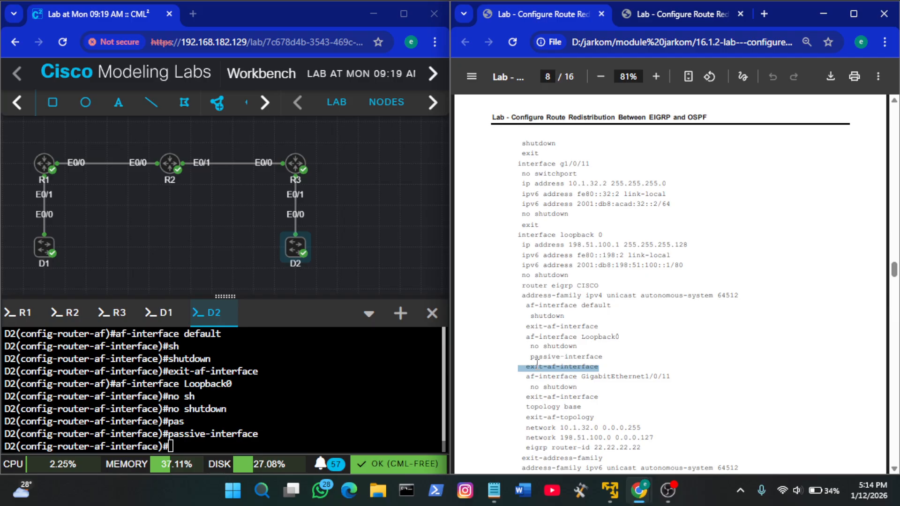
{"action": "right_click", "coordinate": [388, 391]}
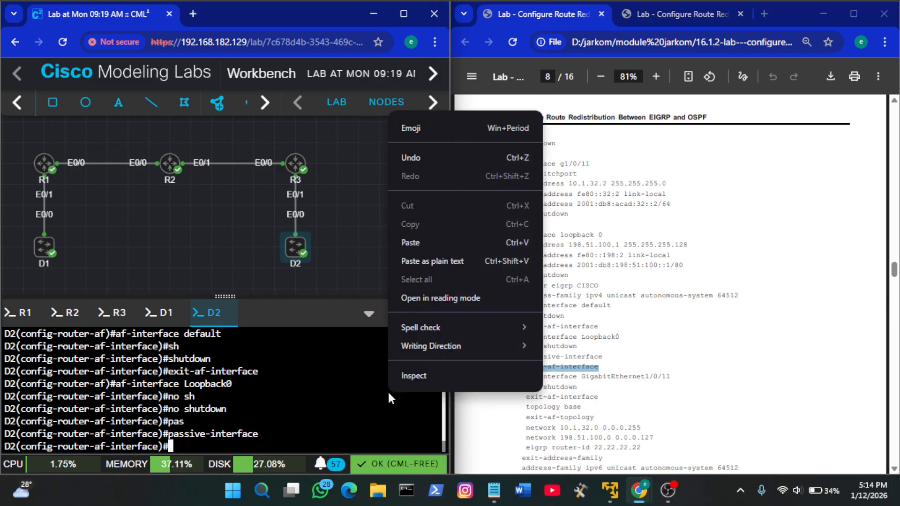
{"action": "left_click", "coordinate": [454, 244]}
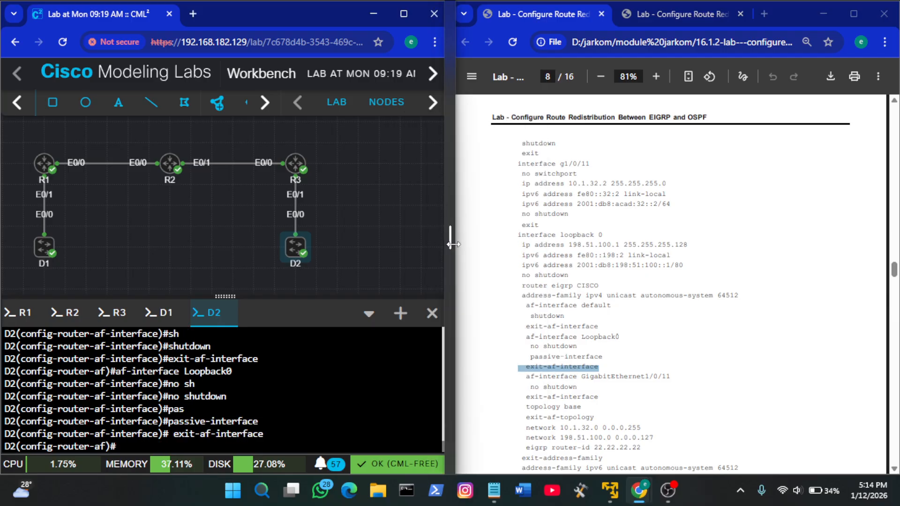
Copy the guide's af-interface keyword into D2's IPv4 EIGRP address family, complete it with e0/0 and run it
{"action": "scroll", "coordinate": [675, 329], "scroll_direction": "down", "scroll_amount": 1}
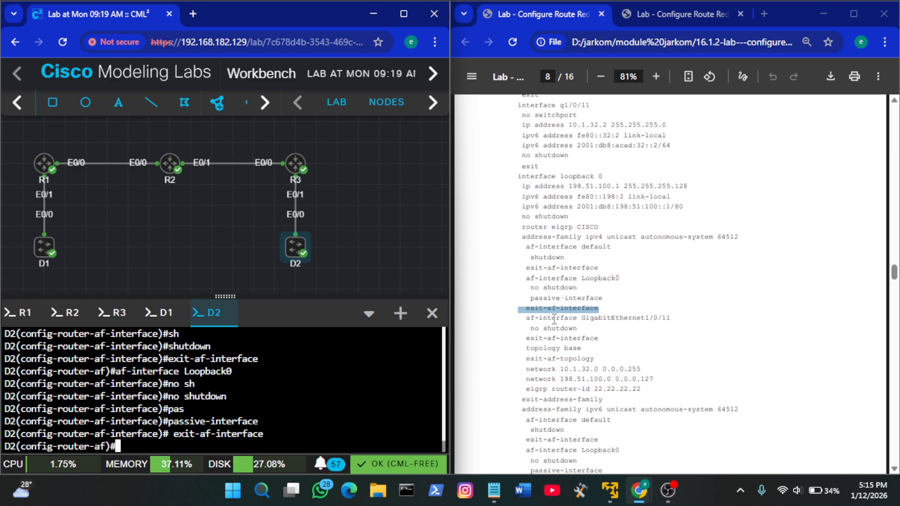
{"action": "left_click_drag", "start_coordinate": [526, 318], "coordinate": [578, 317]}
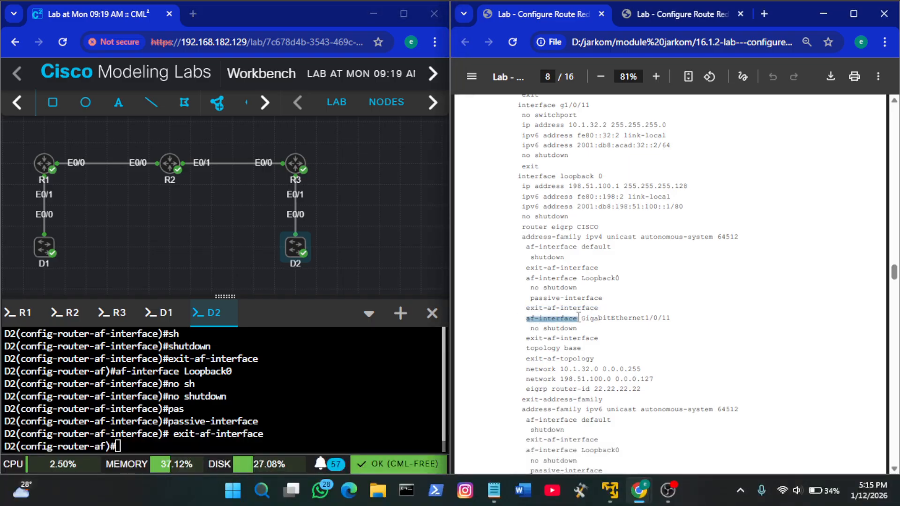
{"action": "right_click", "coordinate": [398, 341]}
{"action": "left_click", "coordinate": [494, 190]}
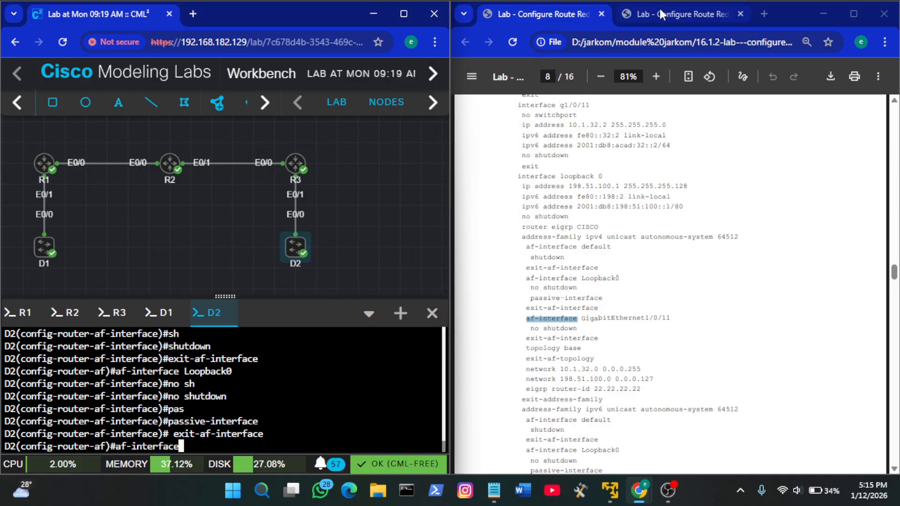
{"action": "left_click", "coordinate": [659, 10]}
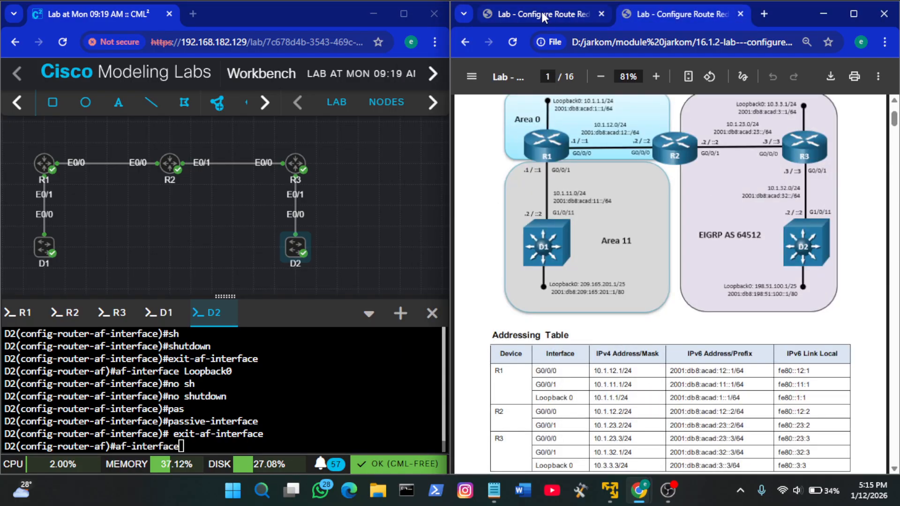
{"action": "left_click", "coordinate": [544, 17]}
{"action": "left_click", "coordinate": [284, 390]}
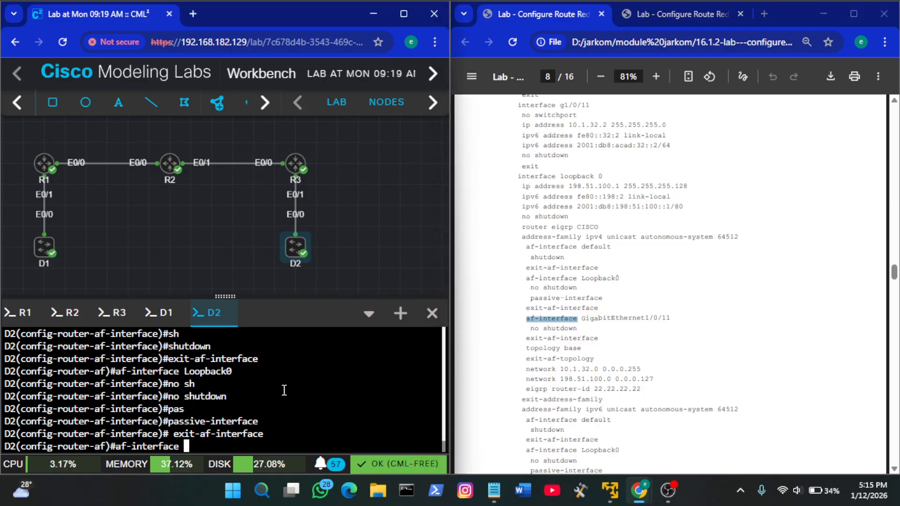
{"action": "type", "text": "e0/0"}
{"action": "key", "text": "Return"}
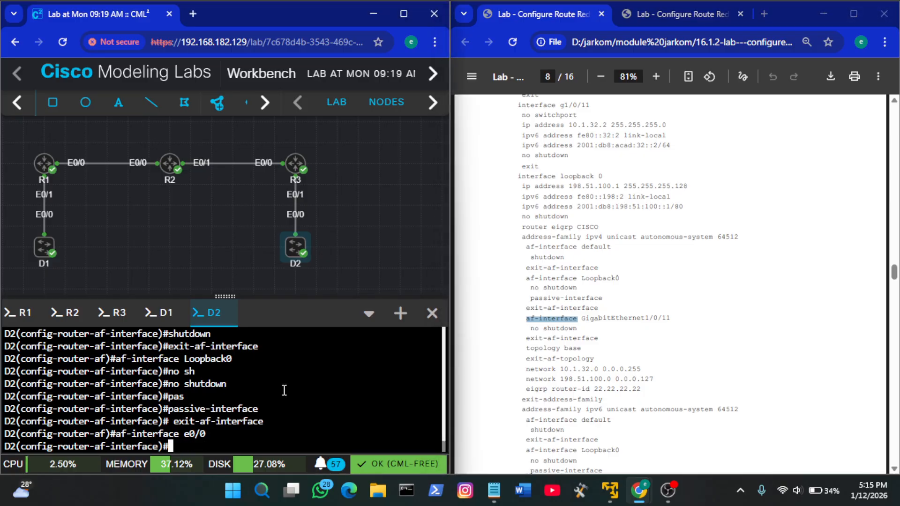
Enable D2's e0/0 af-interface with no shutdown and leave it with exit-af-interface
{"action": "left_click", "coordinate": [584, 327]}
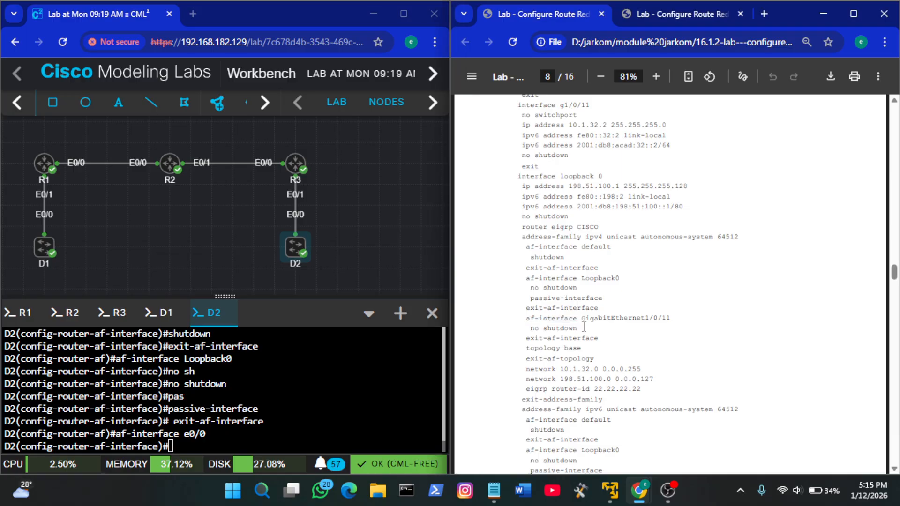
{"action": "triple_click", "coordinate": [563, 327]}
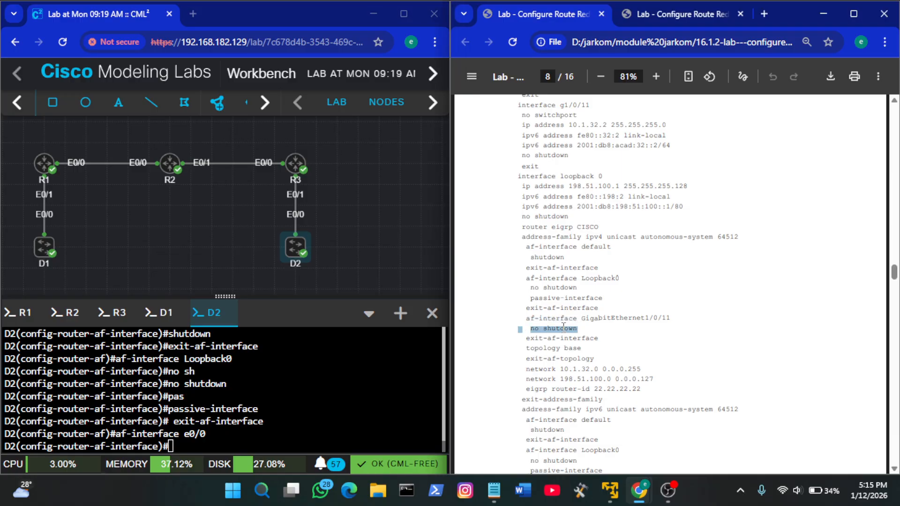
{"action": "left_click", "coordinate": [333, 400]}
{"action": "type", "text": "no sh"}
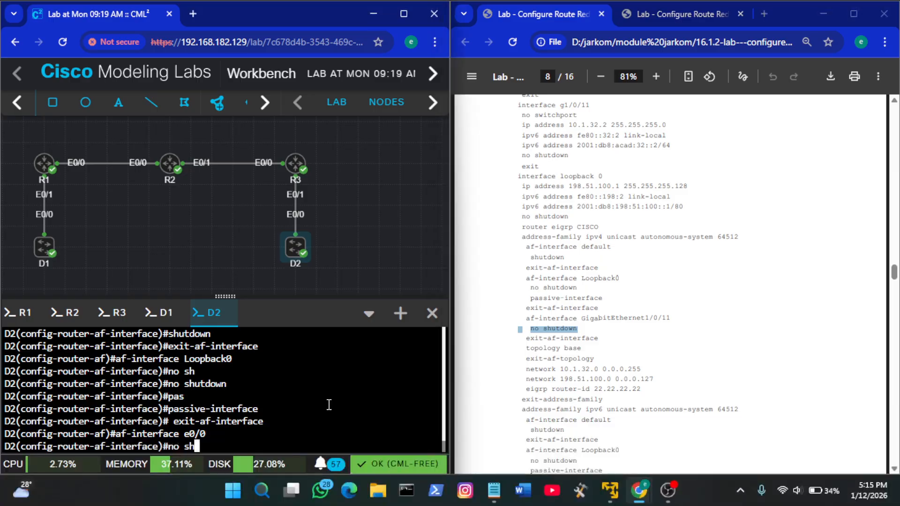
{"action": "key", "text": "Tab"}
{"action": "key", "text": "Return"}
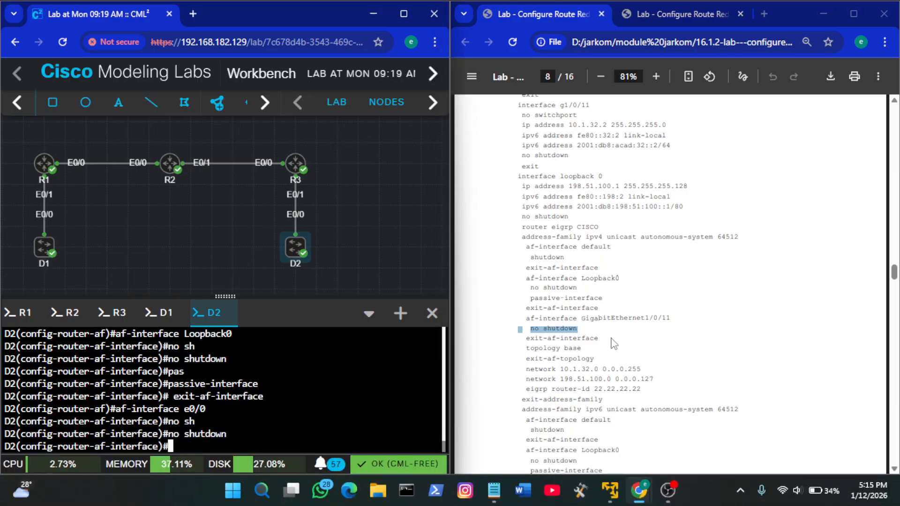
{"action": "type", "text": "ex"}
{"action": "key", "text": "Tab"}
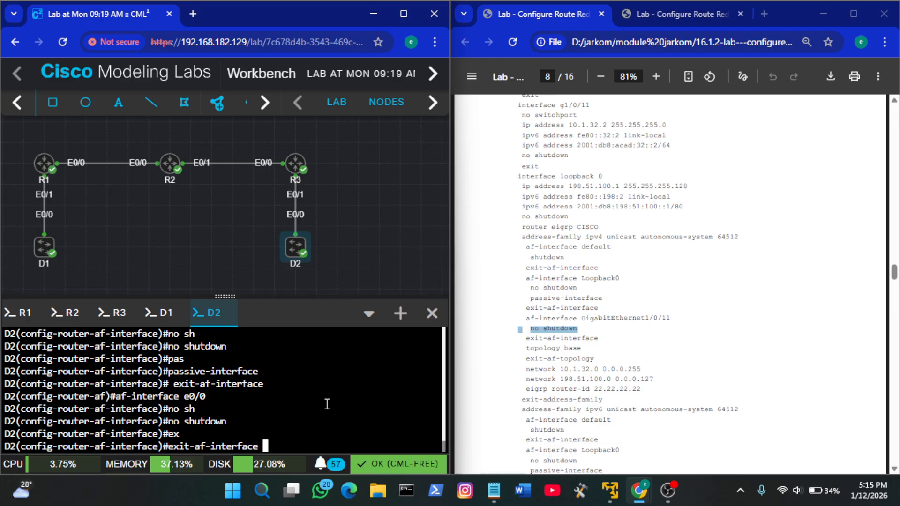
{"action": "key", "text": "Return"}
Copy the guide's topology base and exit-af-topology lines into D2's IPv4 EIGRP address family and run them
{"action": "left_click", "coordinate": [529, 353]}
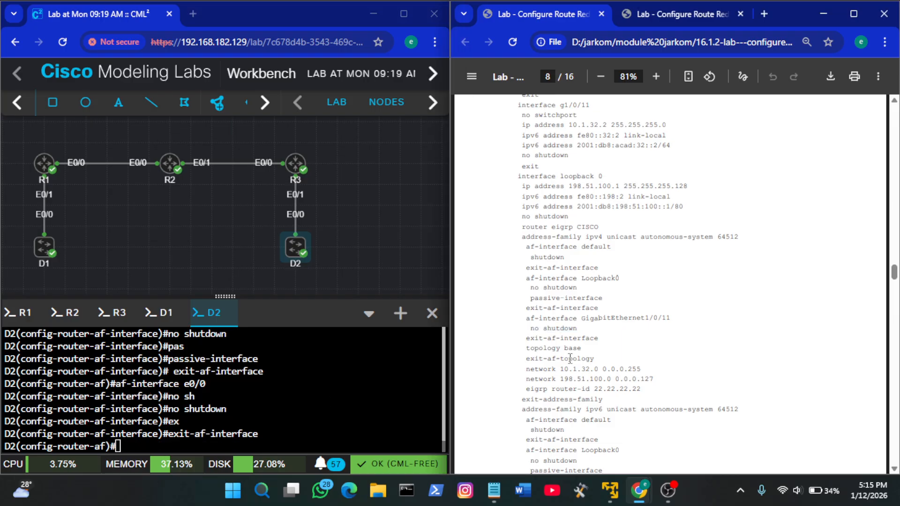
{"action": "left_click_drag", "start_coordinate": [525, 348], "coordinate": [603, 360]}
{"action": "left_click", "coordinate": [604, 361]}
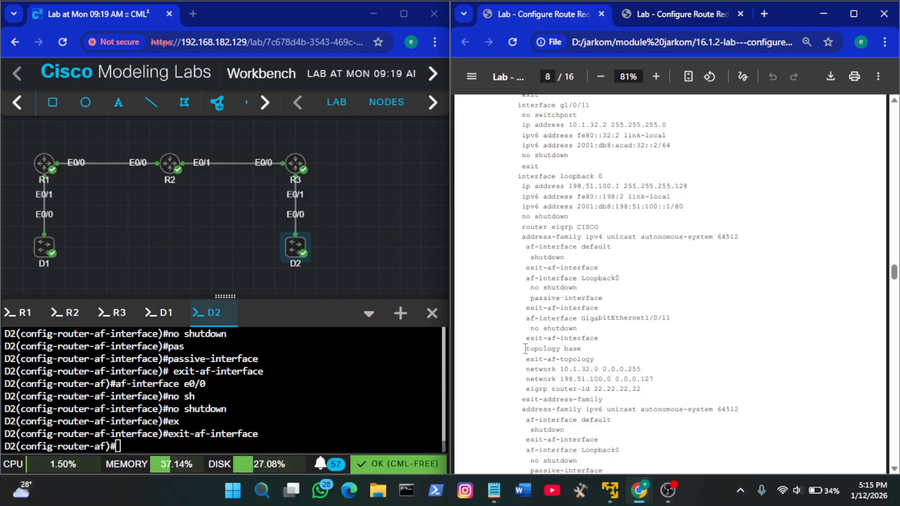
{"action": "left_click_drag", "start_coordinate": [526, 349], "coordinate": [610, 358]}
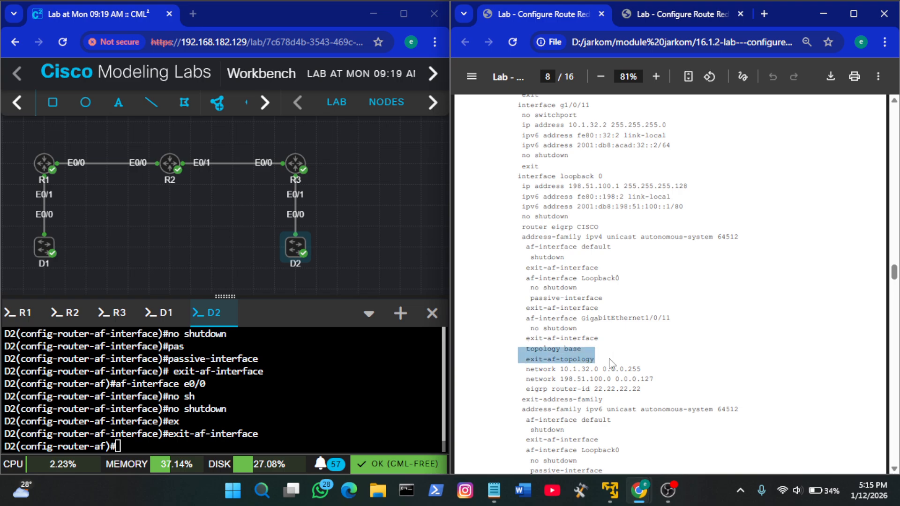
{"action": "key", "text": "ctrl+c"}
{"action": "right_click", "coordinate": [261, 379]}
{"action": "left_click", "coordinate": [317, 238]}
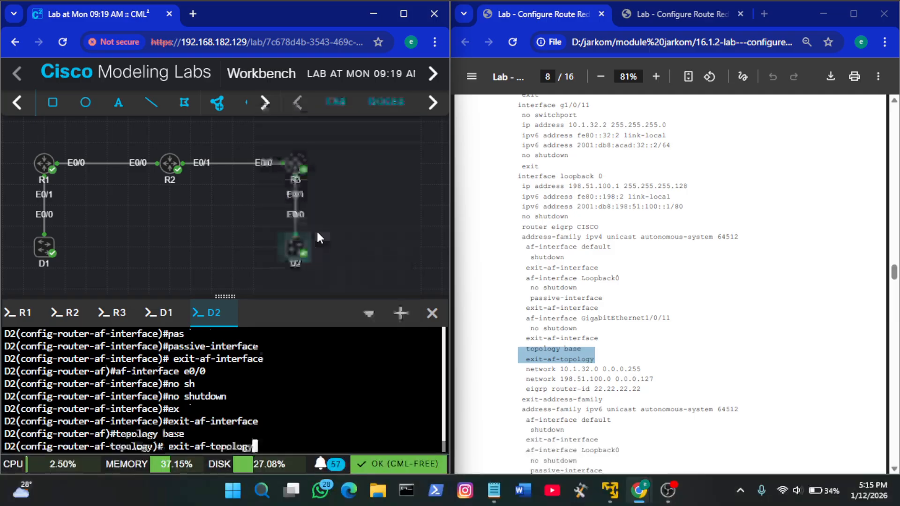
Paste the guide's network lines 10.1.32.0 0.0.0.255 and 198.51.100.0 0.0.0.127 into D2's IPv4 EIGRP address family
{"action": "left_click", "coordinate": [624, 342]}
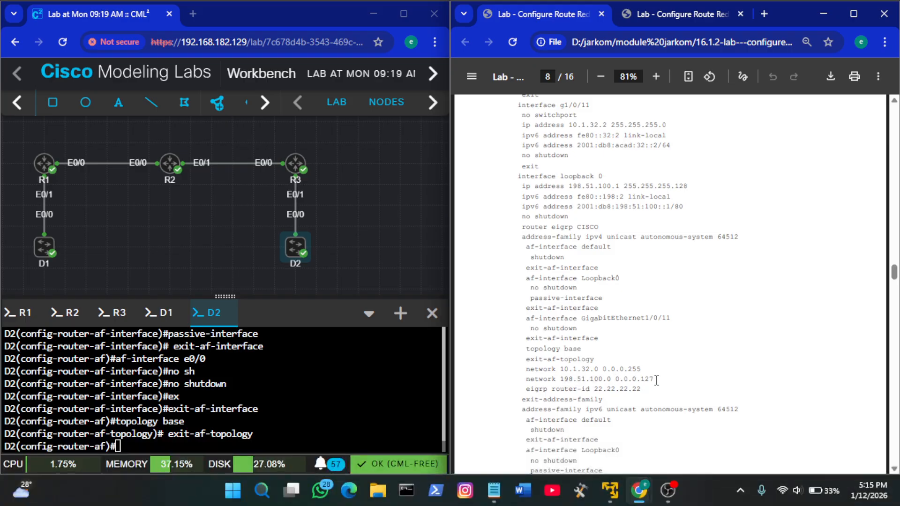
{"action": "left_click_drag", "start_coordinate": [659, 380], "coordinate": [518, 369]}
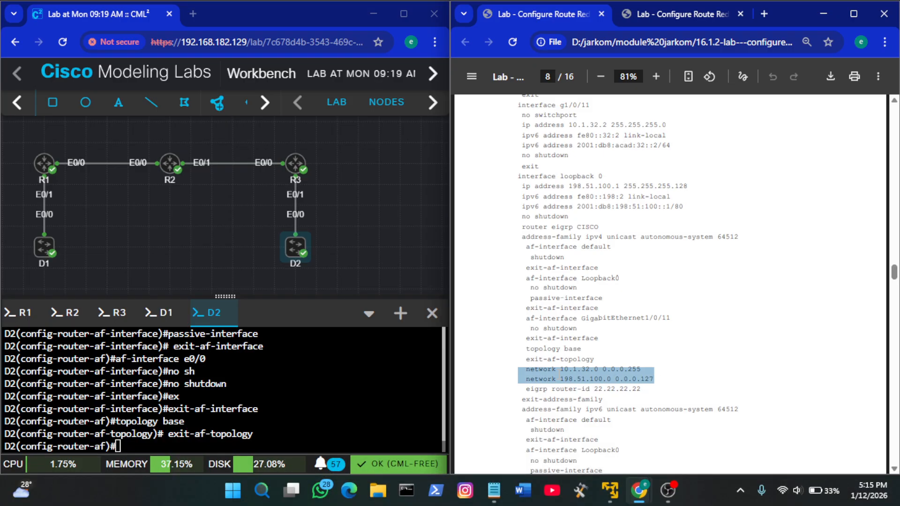
{"action": "right_click", "coordinate": [320, 392]}
{"action": "left_click", "coordinate": [350, 241]}
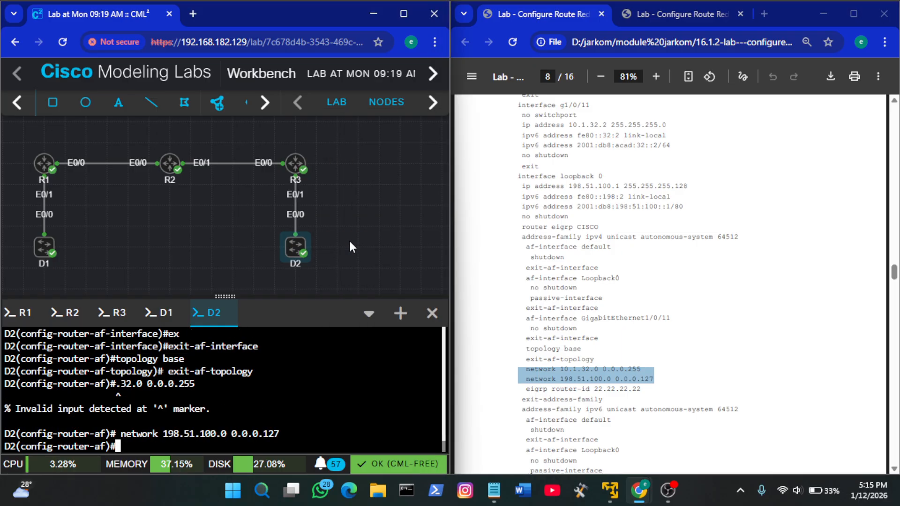
Copy the guide's network 10.1.32.0 0.0.0.255 line on its own and run it in D2's IPv4 EIGRP address family
{"action": "left_click", "coordinate": [583, 369]}
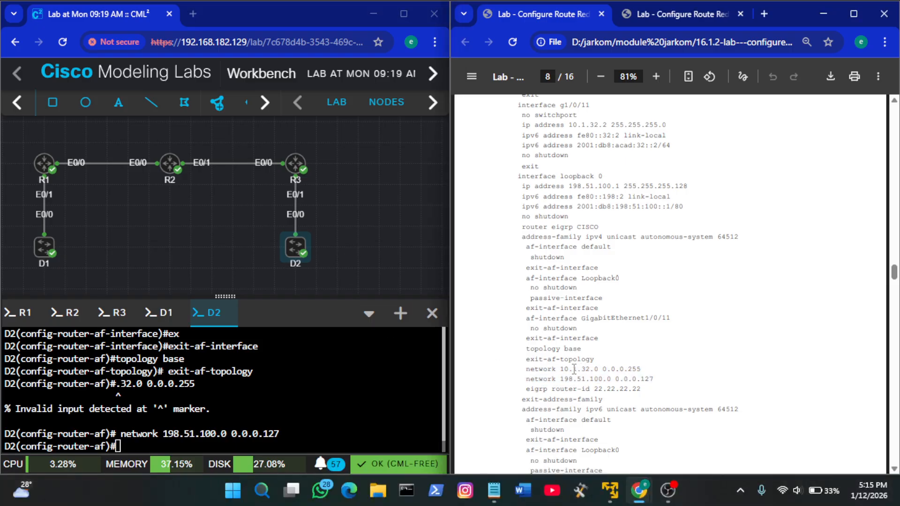
{"action": "triple_click", "coordinate": [574, 369]}
{"action": "key", "text": "ctrl+c"}
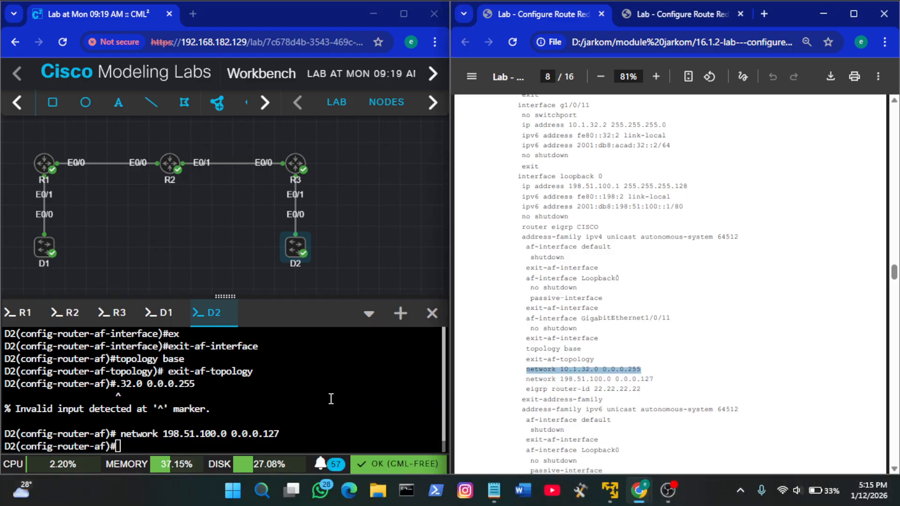
{"action": "right_click", "coordinate": [329, 399]}
{"action": "left_click", "coordinate": [370, 254]}
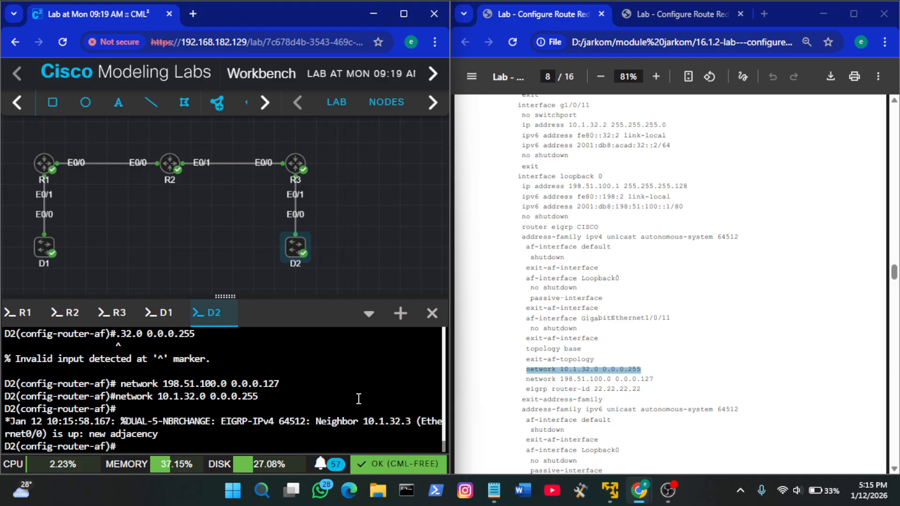
Set D2's IPv4 EIGRP router ID to 22.22.22.22 with the guide's line and leave with exit-address-family
{"action": "left_click", "coordinate": [588, 405]}
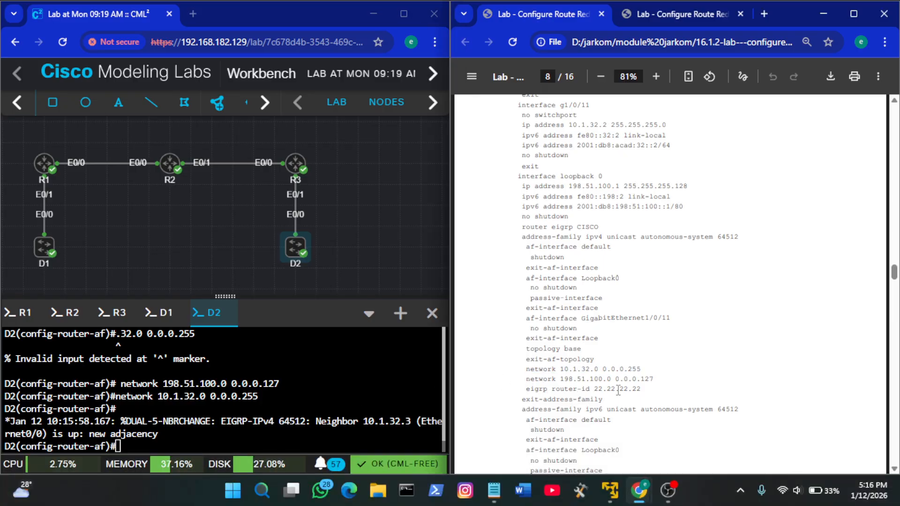
{"action": "triple_click", "coordinate": [633, 392]}
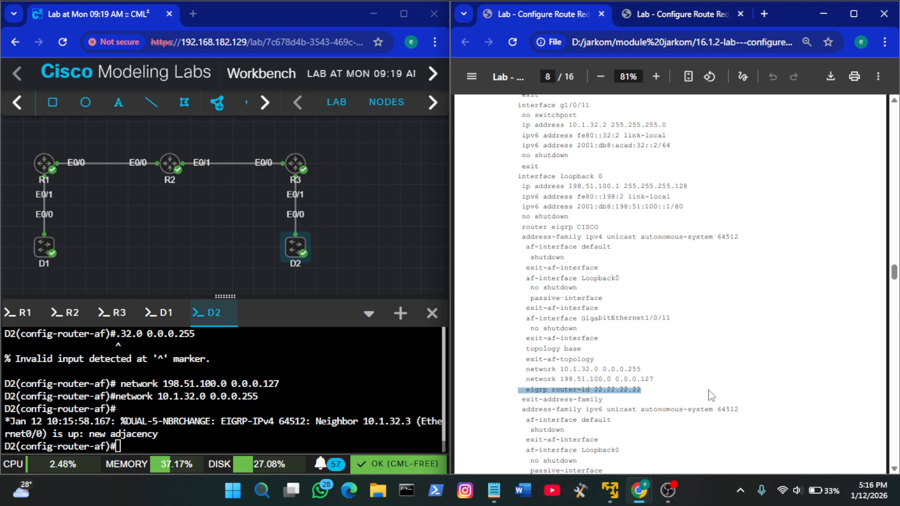
{"action": "right_click", "coordinate": [302, 410]}
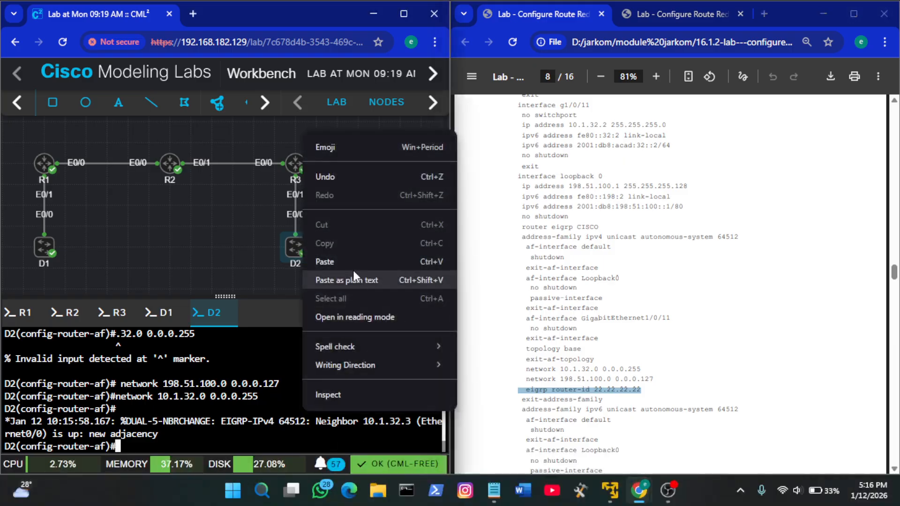
{"action": "left_click", "coordinate": [348, 261]}
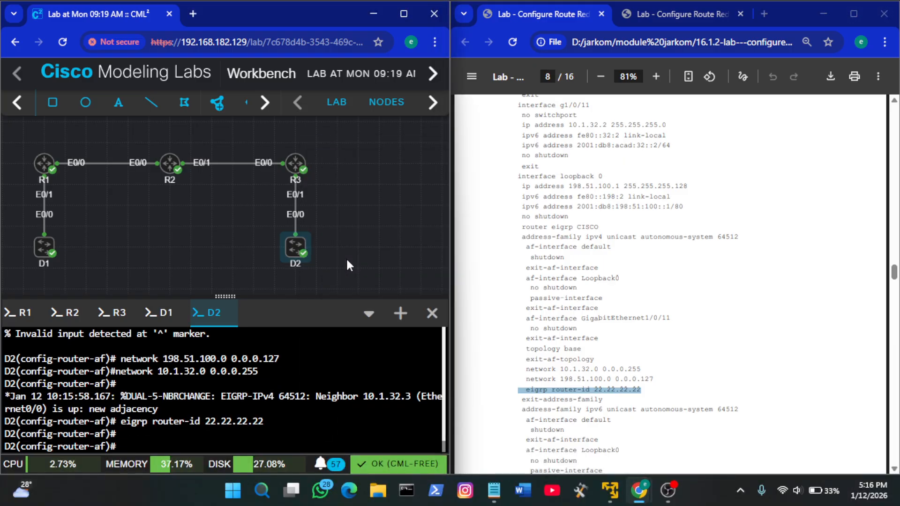
{"action": "type", "text": "ex"}
{"action": "key", "text": "Tab"}
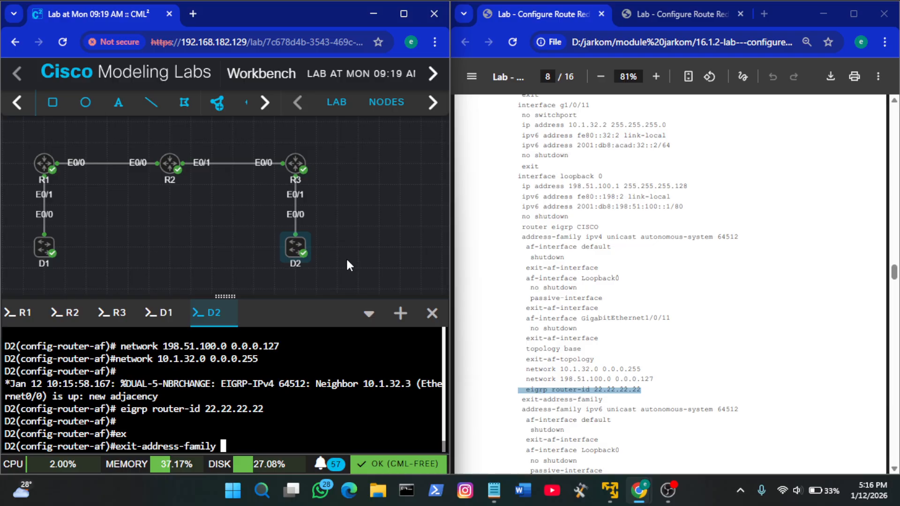
{"action": "key", "text": "Return"}
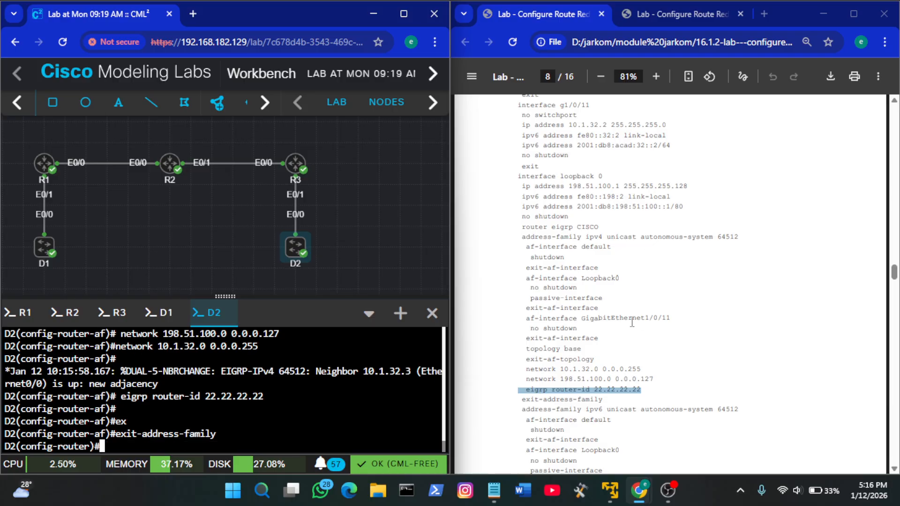
Copy the guide's address-family ipv6 unicast autonomous-system 64512 line and run it under D2's EIGRP process
{"action": "scroll", "coordinate": [632, 323], "scroll_direction": "down", "scroll_amount": 3}
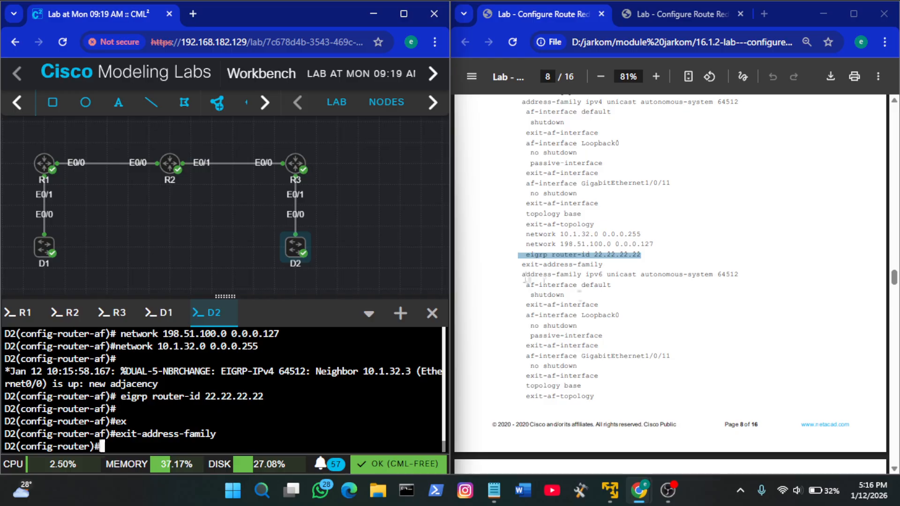
{"action": "left_click_drag", "start_coordinate": [522, 275], "coordinate": [742, 276]}
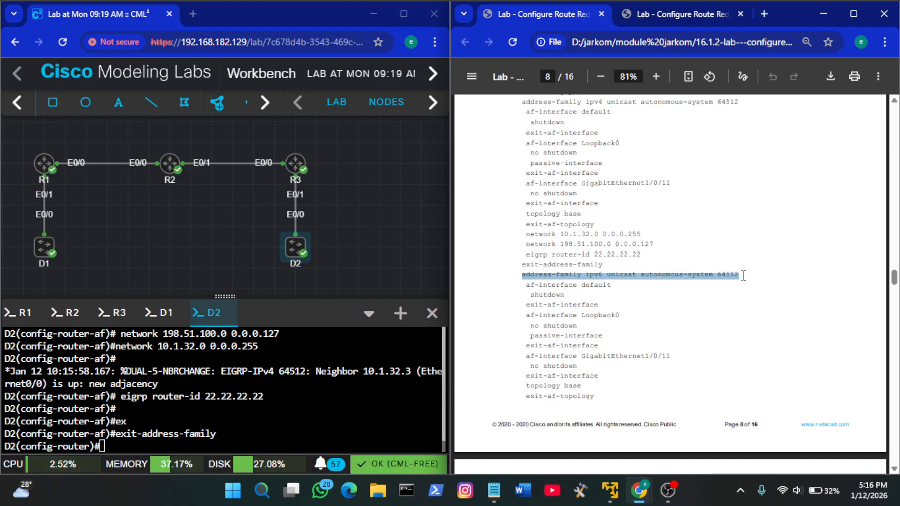
{"action": "right_click", "coordinate": [317, 384]}
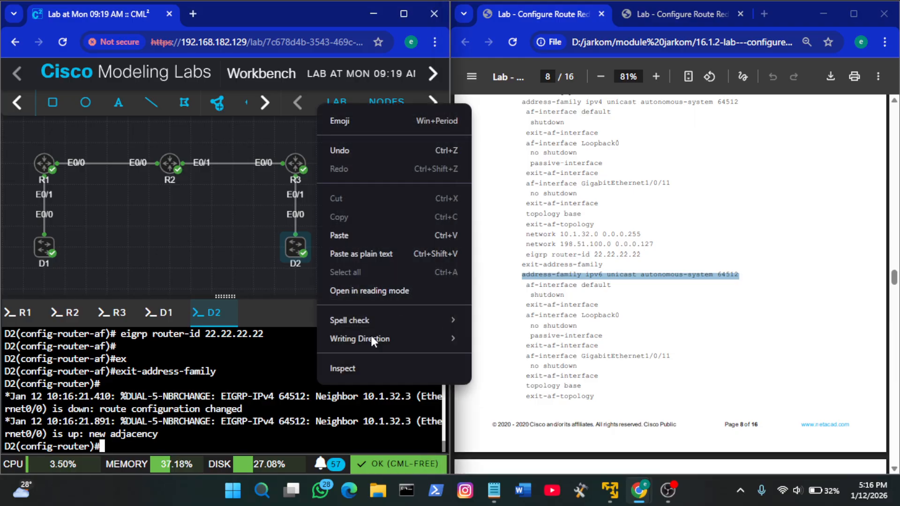
{"action": "left_click", "coordinate": [394, 233]}
{"action": "key", "text": "Return"}
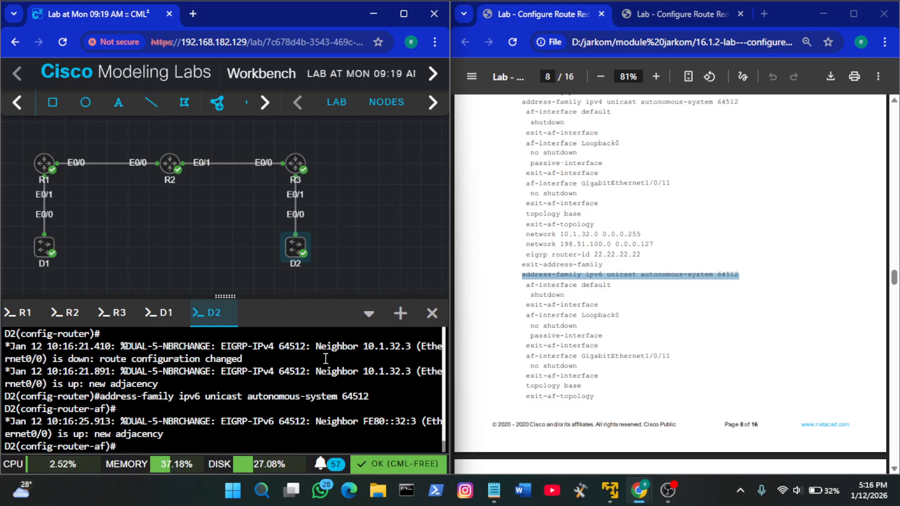
Shut down af-interface default in D2's IPv6 EIGRP address family and leave it with exit-af-interface
{"action": "type", "text": "af"}
{"action": "key", "text": "Tab"}
{"action": "type", "text": "de"}
{"action": "key", "text": "Tab"}
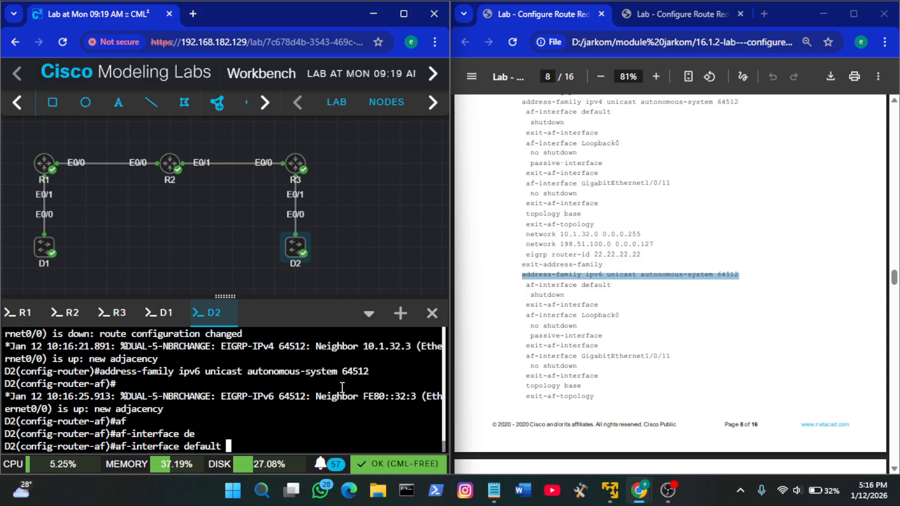
{"action": "key", "text": "Return"}
{"action": "type", "text": "sh"}
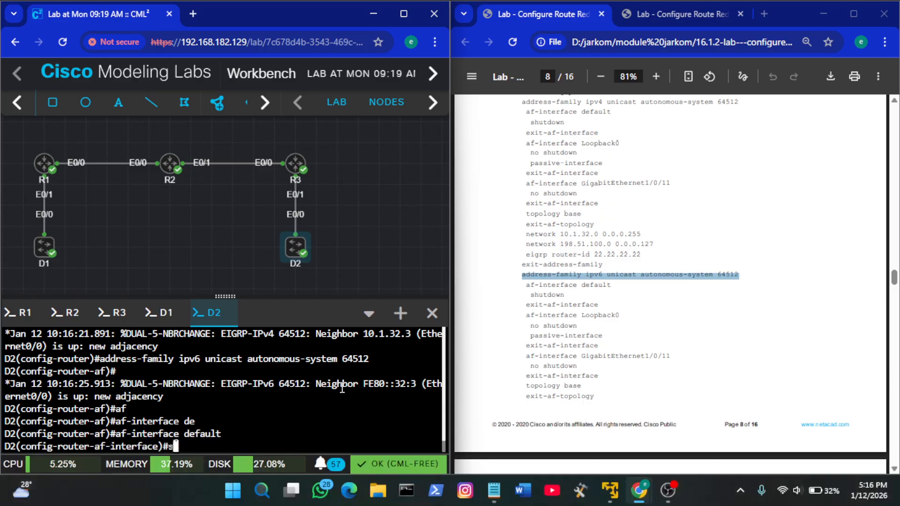
{"action": "key", "text": "Tab"}
{"action": "key", "text": "Return"}
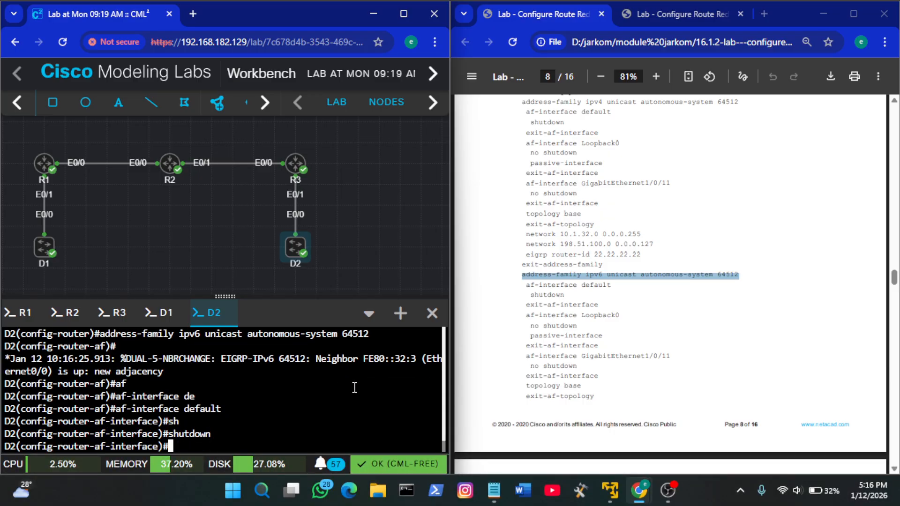
{"action": "type", "text": "ex"}
{"action": "key", "text": "Tab"}
{"action": "key", "text": "Return"}
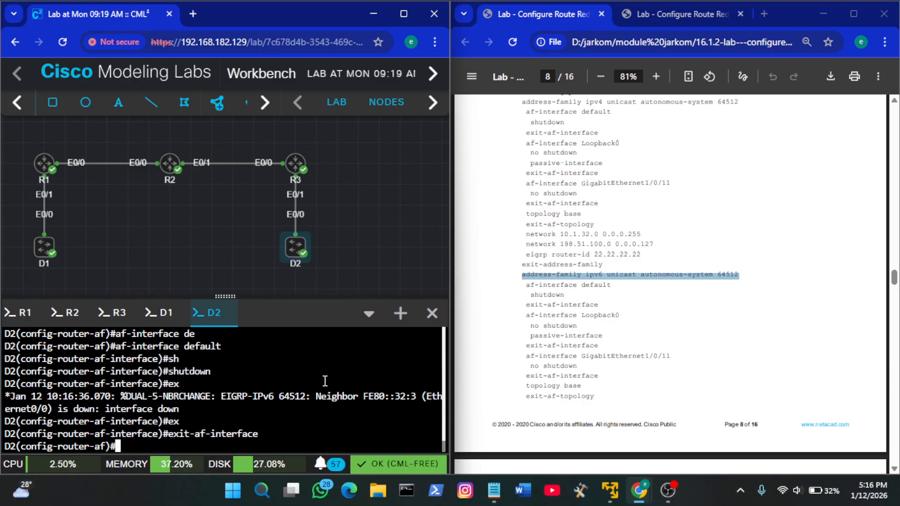
Copy the guide's af-interface Loopback0 line and run it in D2's EIGRP IPv6 address family
{"action": "double_click", "coordinate": [605, 315]}
{"action": "left_click", "coordinate": [604, 317]}
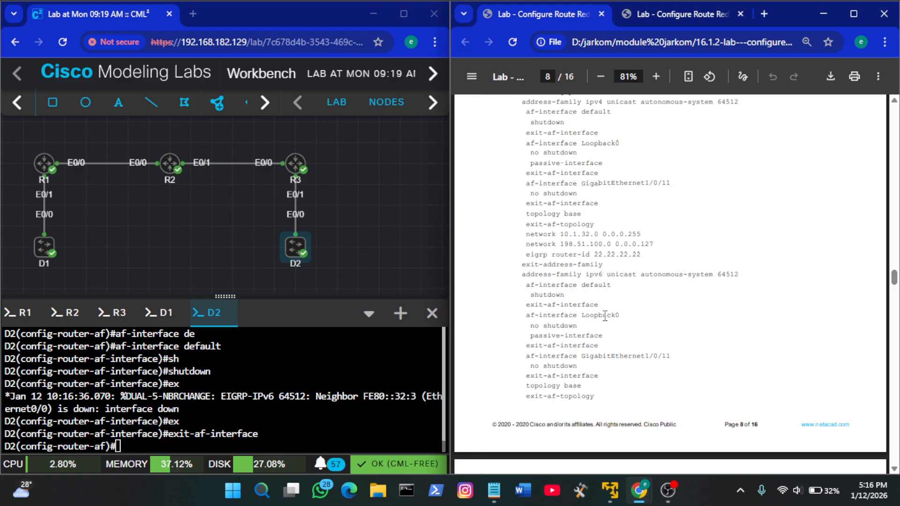
{"action": "triple_click", "coordinate": [604, 316]}
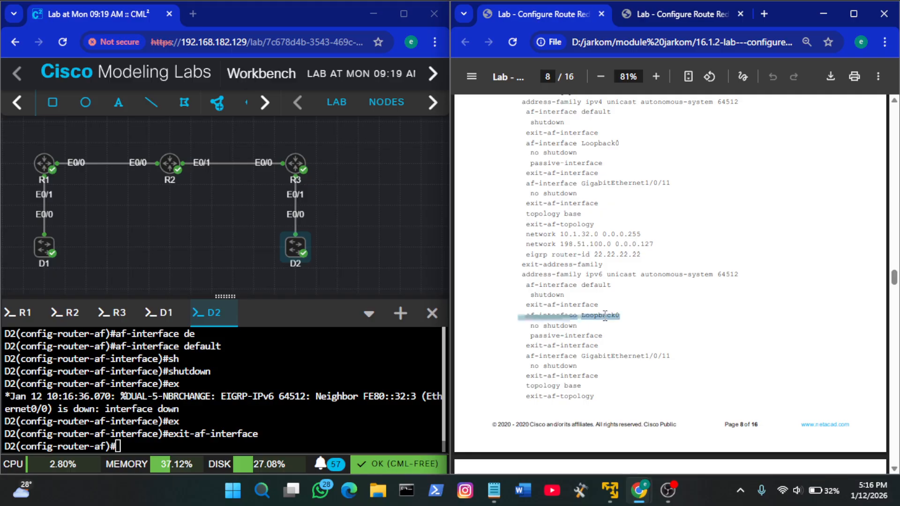
{"action": "right_click", "coordinate": [368, 364]}
{"action": "left_click", "coordinate": [434, 208]}
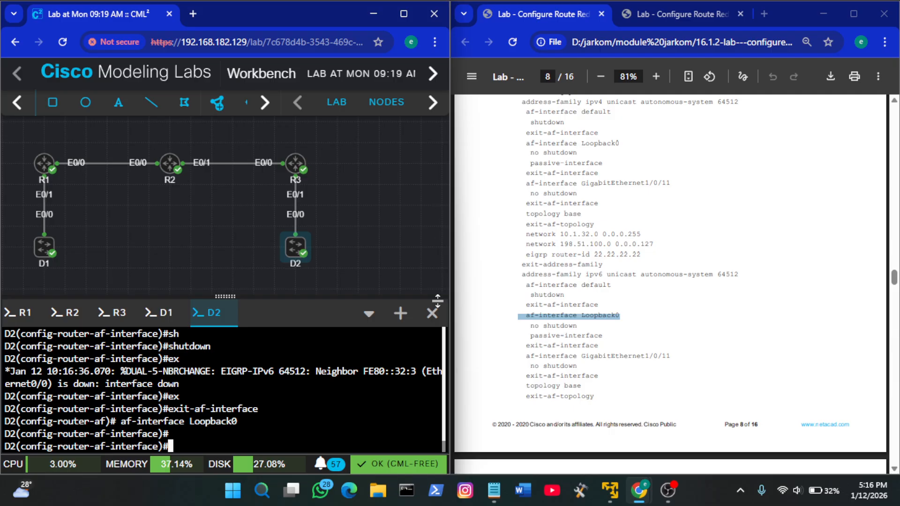
Enable Loopback0 with no shutdown, make it a passive-interface, and leave it with exit-af-interface
{"action": "type", "text": "no sh"}
{"action": "key", "text": "Tab"}
{"action": "key", "text": "Return"}
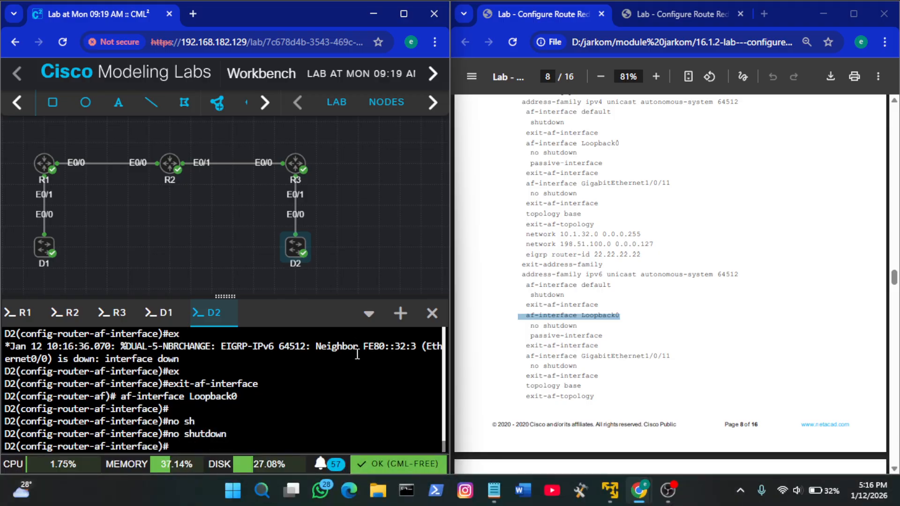
{"action": "type", "text": "pas"}
{"action": "key", "text": "Tab"}
{"action": "key", "text": "Return"}
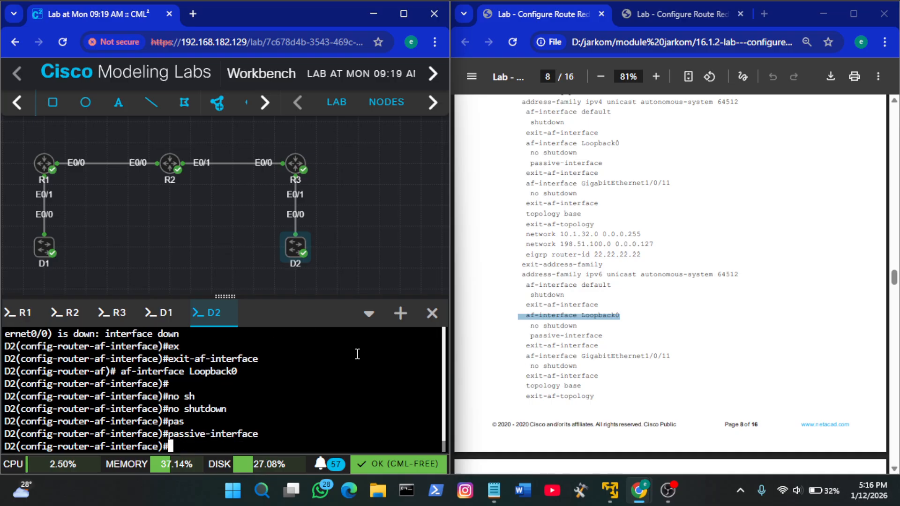
{"action": "type", "text": "ex"}
{"action": "key", "text": "Tab"}
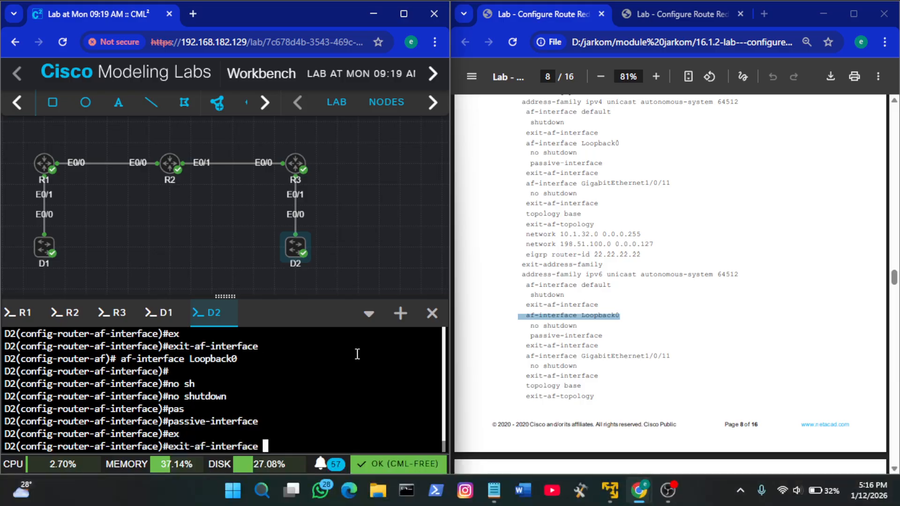
{"action": "key", "text": "Return"}
Enter af-interface e0/0 in D2's EIGRP IPv6 address family, reusing only the guide's af-interface keyword
{"action": "left_click", "coordinate": [578, 344]}
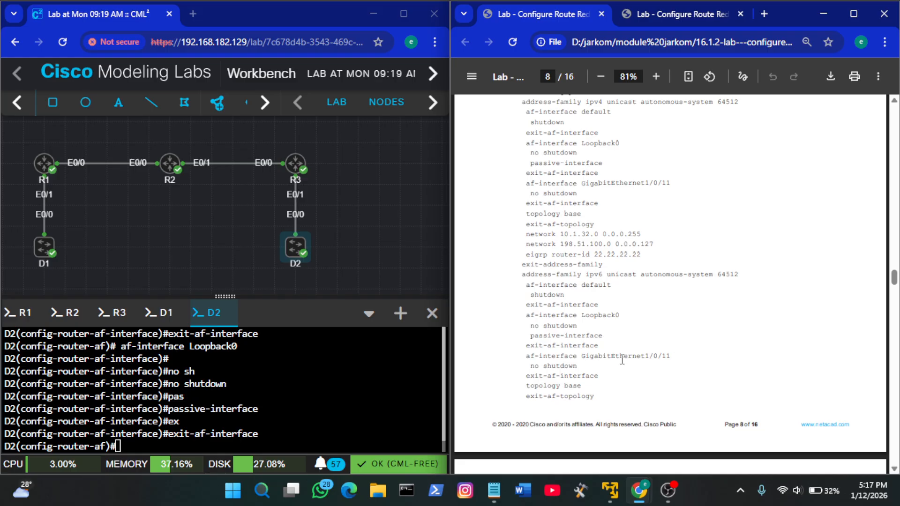
{"action": "left_click_drag", "start_coordinate": [579, 358], "coordinate": [527, 355]}
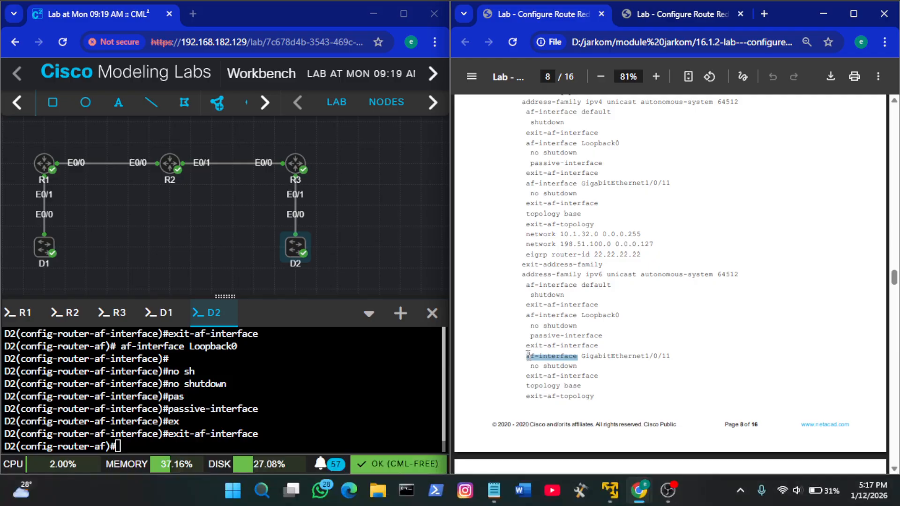
{"action": "right_click", "coordinate": [241, 394]}
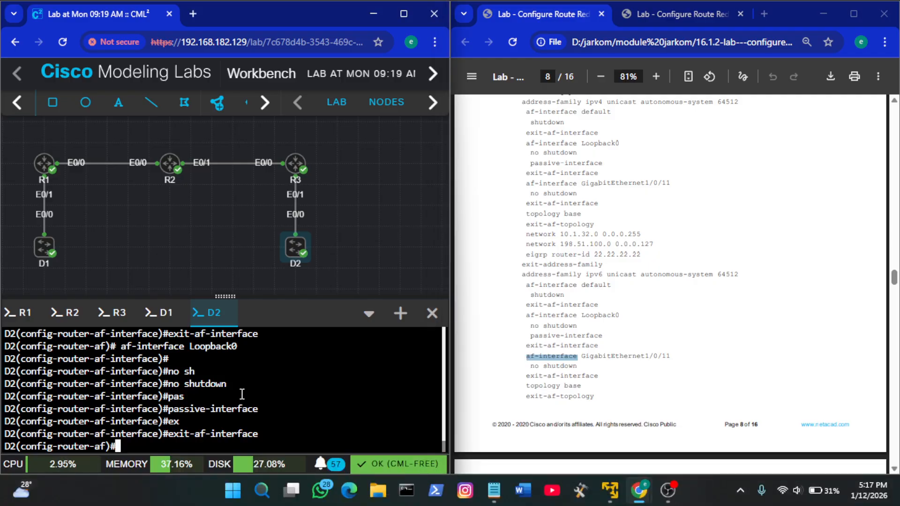
{"action": "left_click", "coordinate": [261, 238]}
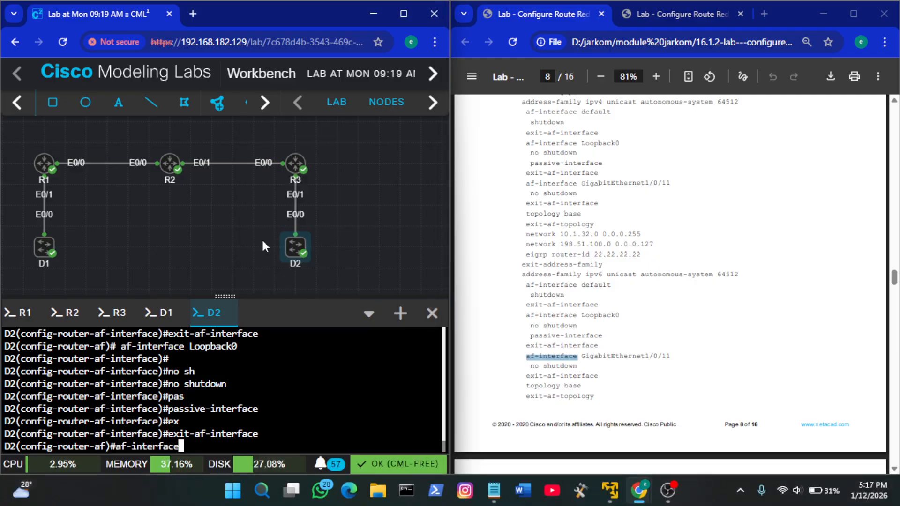
{"action": "type", "text": "e0/0"}
{"action": "key", "text": "Return"}
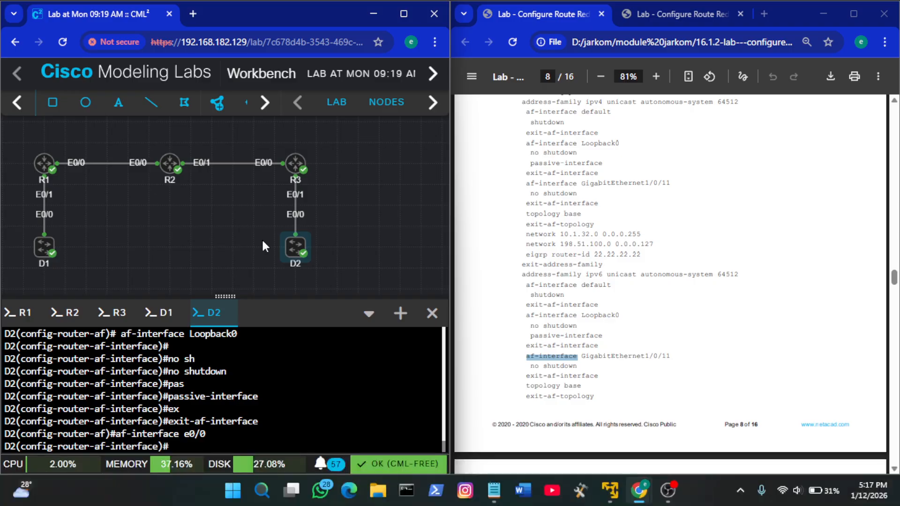
Enable EIGRP on D2's e0/0 address-family interface with no shutdown and leave it with exit-af-interface
{"action": "type", "text": "no sh"}
{"action": "key", "text": "Tab"}
{"action": "key", "text": "Return"}
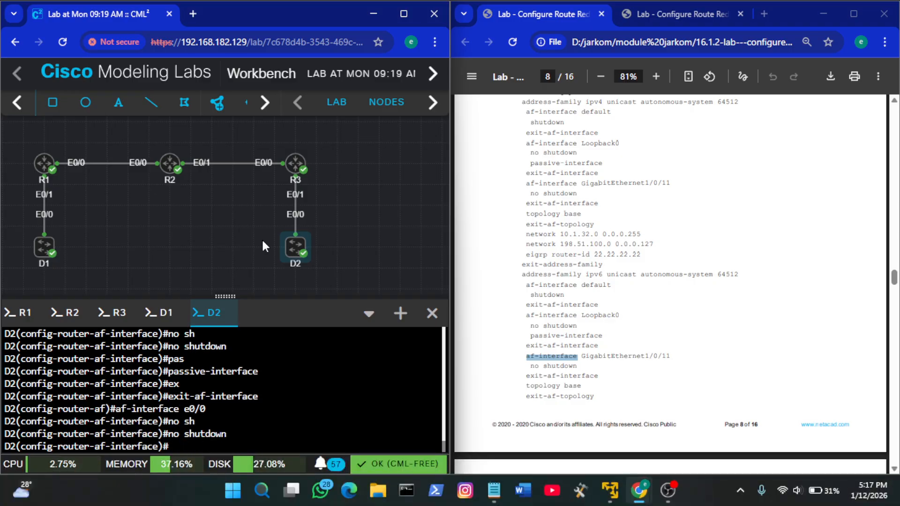
{"action": "type", "text": "ex"}
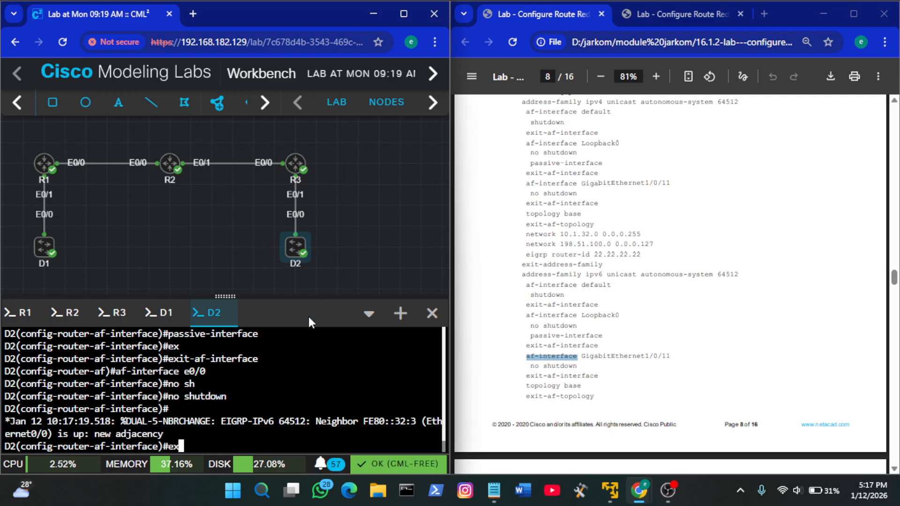
{"action": "key", "text": "Tab"}
{"action": "key", "text": "Return"}
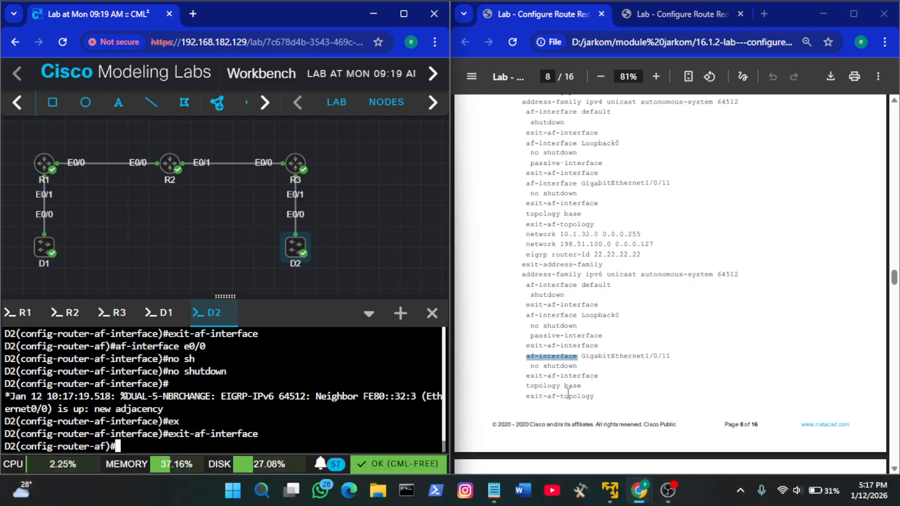
Enter topology base in D2's EIGRP IPv6 address family and leave it with exit-af-topology
{"action": "left_click", "coordinate": [602, 399]}
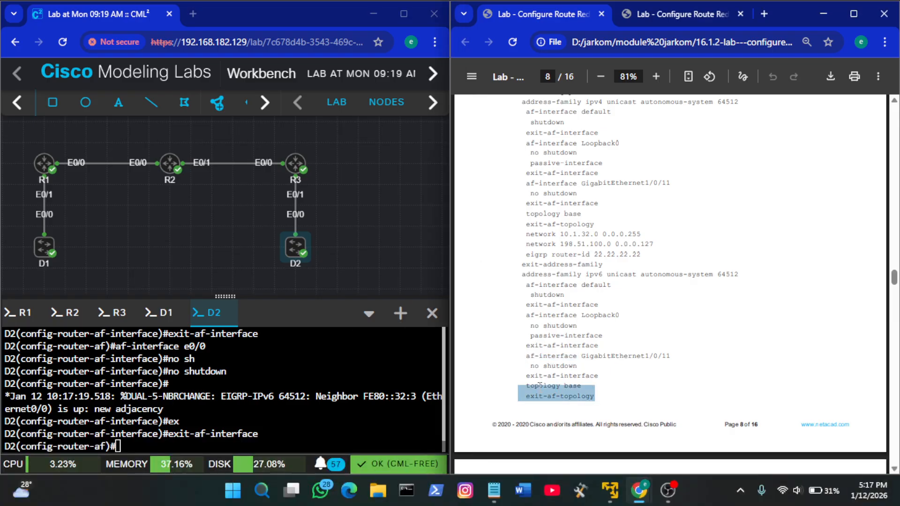
{"action": "left_click", "coordinate": [319, 366]}
{"action": "type", "text": "top"}
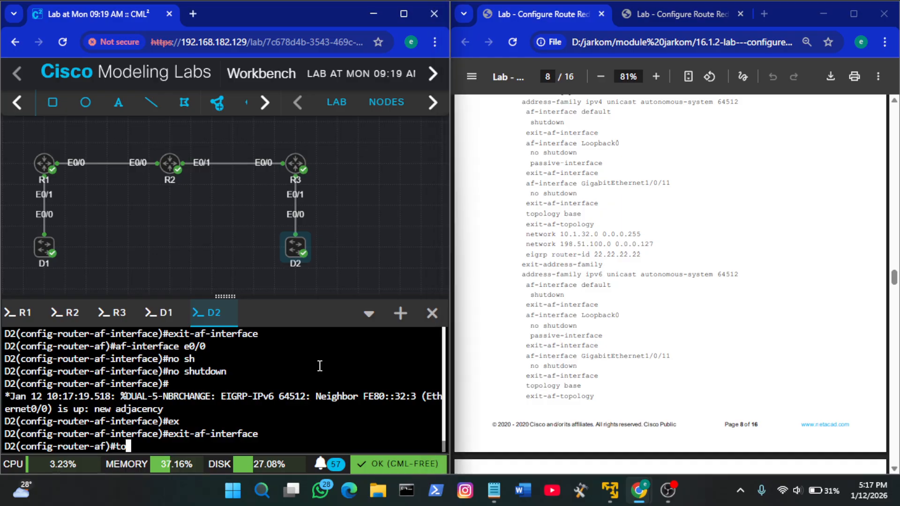
{"action": "key", "text": "Tab"}
{"action": "type", "text": "b"}
{"action": "key", "text": "Tab"}
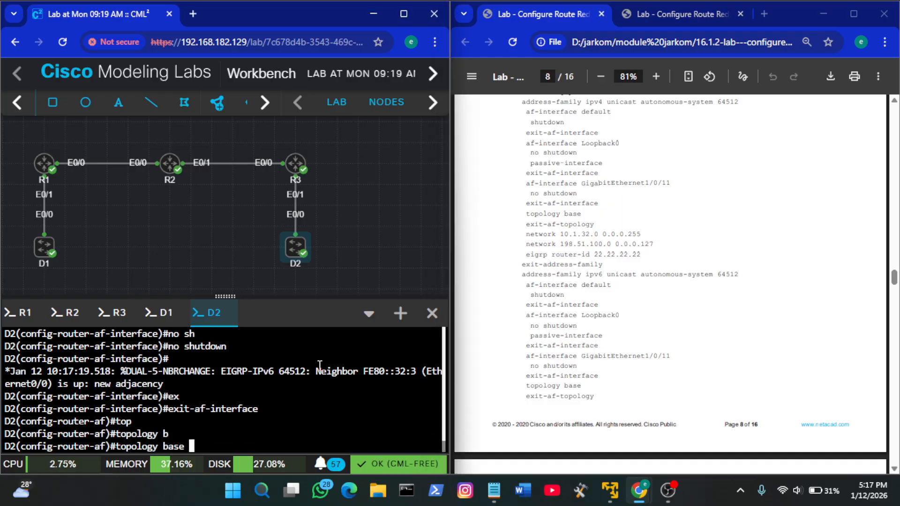
{"action": "key", "text": "Return"}
{"action": "type", "text": "ex"}
{"action": "key", "text": "Tab"}
{"action": "key", "text": "Return"}
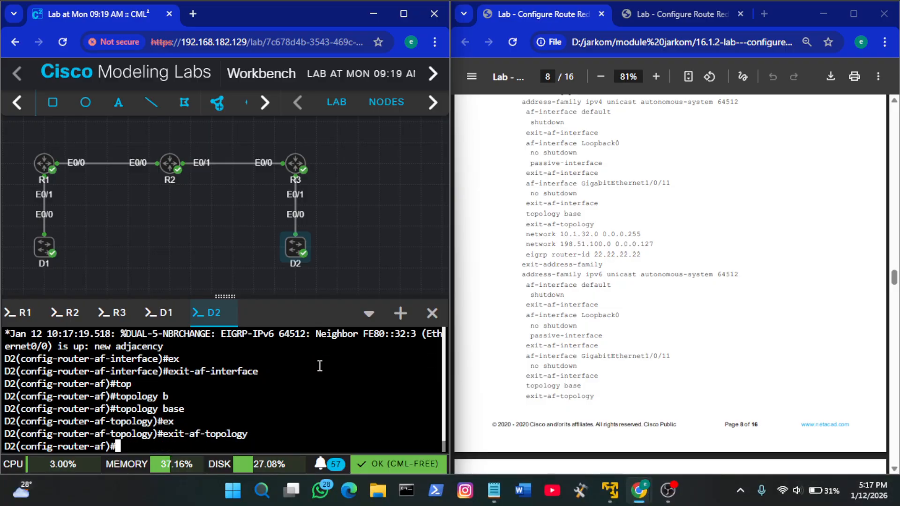
Set D2's IPv6 EIGRP router ID to 22.22.22.22 with the guide's line and leave with exit-address-family
{"action": "scroll", "coordinate": [591, 353], "scroll_direction": "down", "scroll_amount": 4}
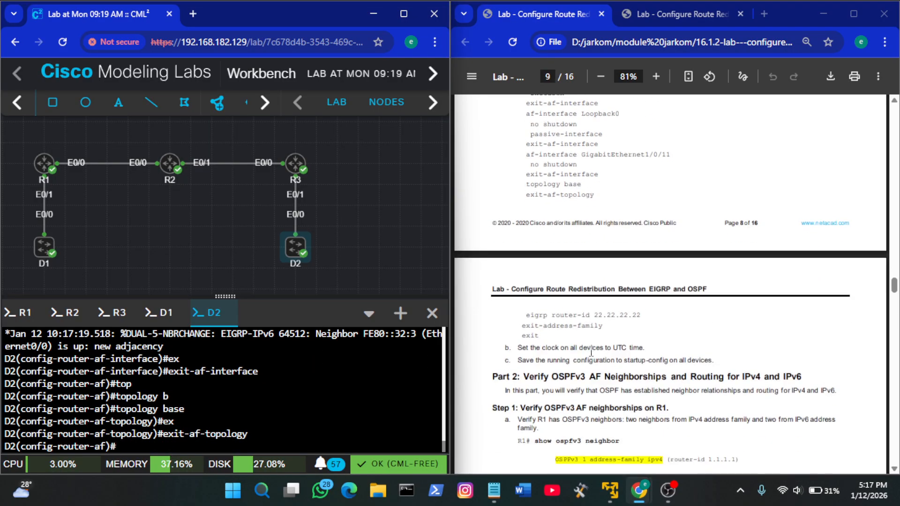
{"action": "left_click", "coordinate": [591, 353]}
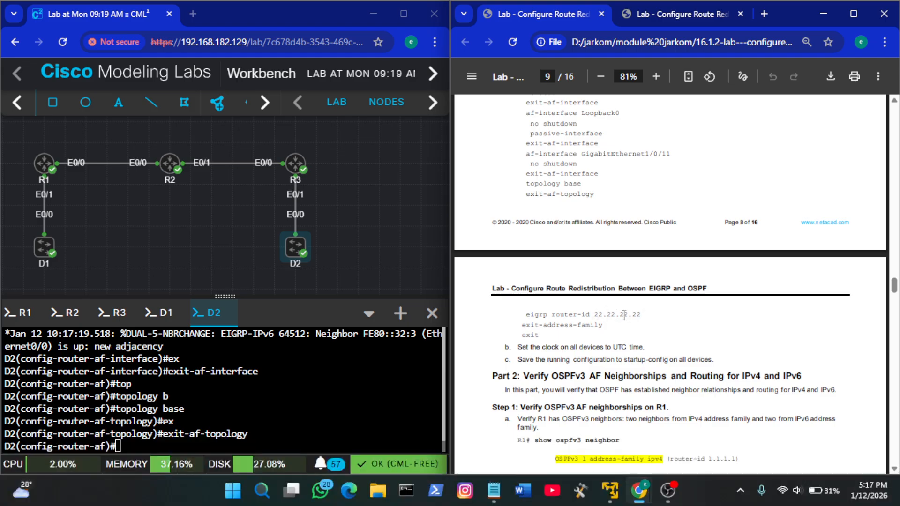
{"action": "left_click_drag", "start_coordinate": [643, 317], "coordinate": [527, 313]}
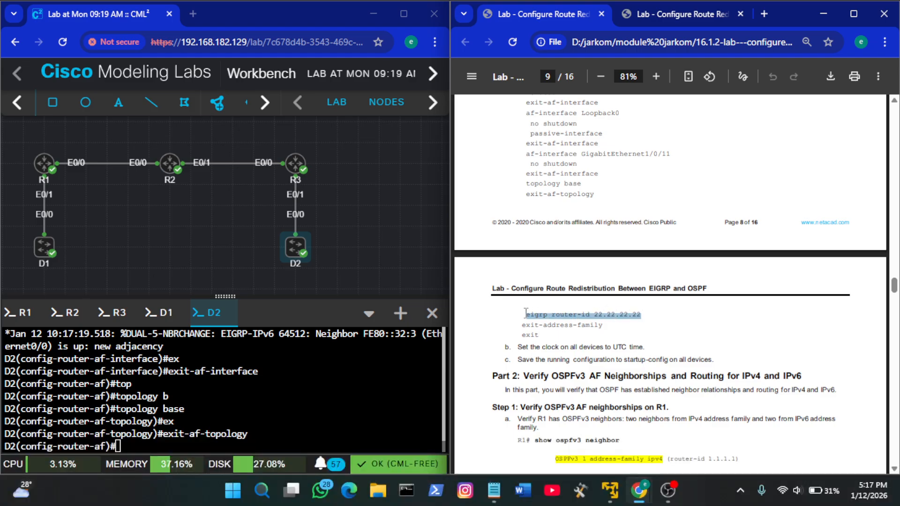
{"action": "right_click", "coordinate": [302, 364]}
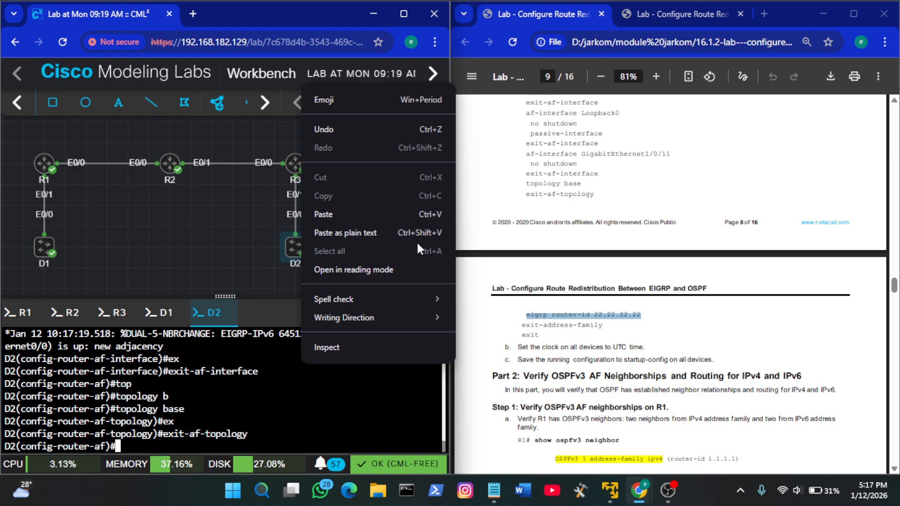
{"action": "left_click", "coordinate": [375, 214]}
{"action": "type", "text": "e"}
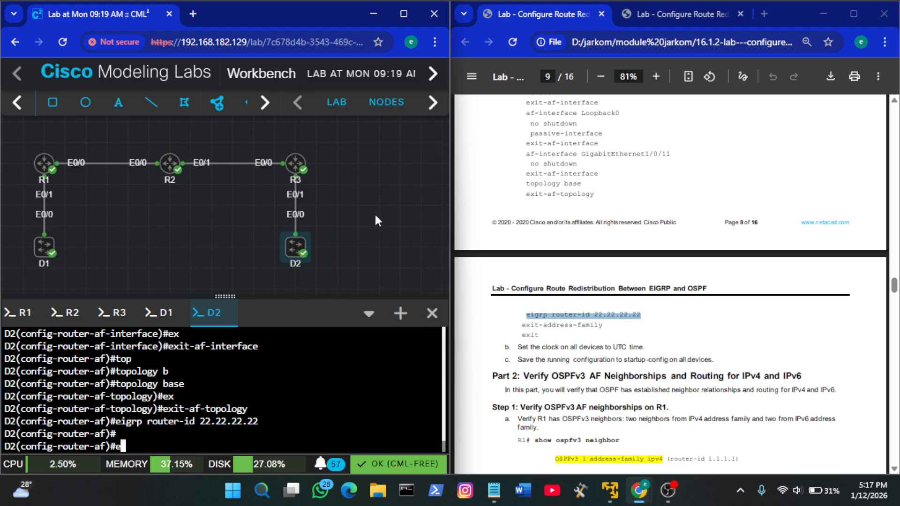
{"action": "type", "text": "x"}
{"action": "key", "text": "Tab"}
{"action": "key", "text": "Return"}
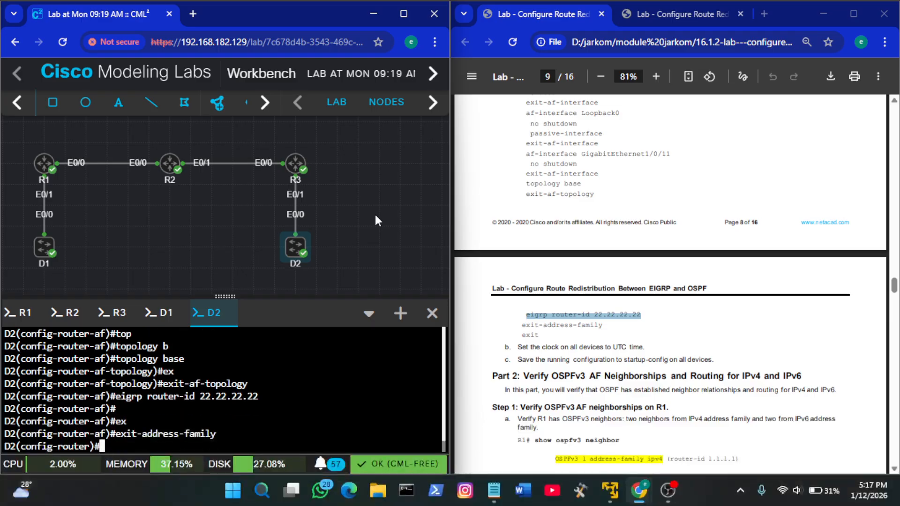
Exit D2's EIGRP router configuration back to global configuration mode
{"action": "key", "text": "Return"}
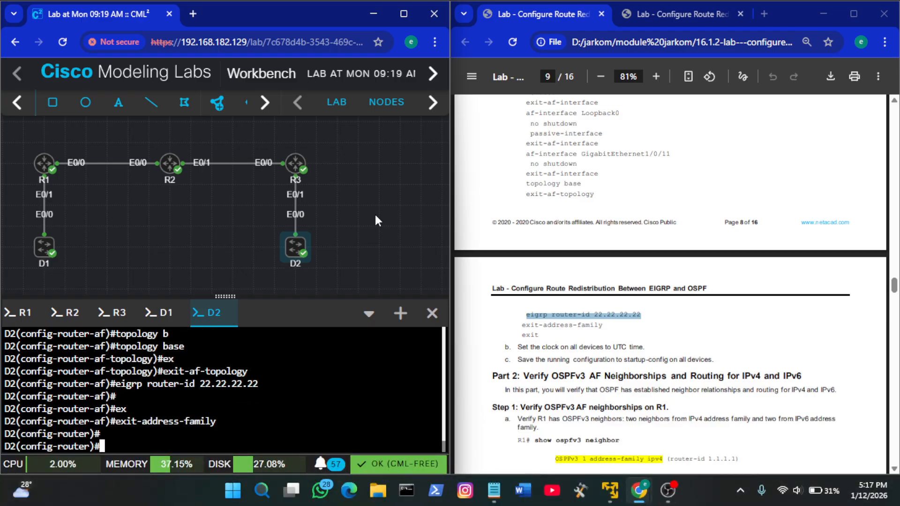
{"action": "type", "text": "ex"}
{"action": "key", "text": "Tab"}
{"action": "key", "text": "Return"}
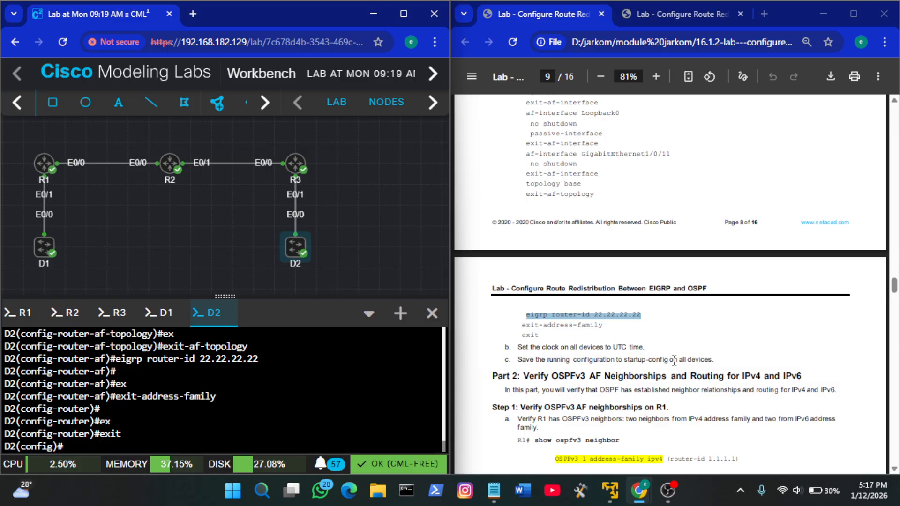
Copy the show ospfv3 neighbor command from Part 2, Step 1 of the guide and run it on R1
{"action": "scroll", "coordinate": [674, 360], "scroll_direction": "down", "scroll_amount": 5}
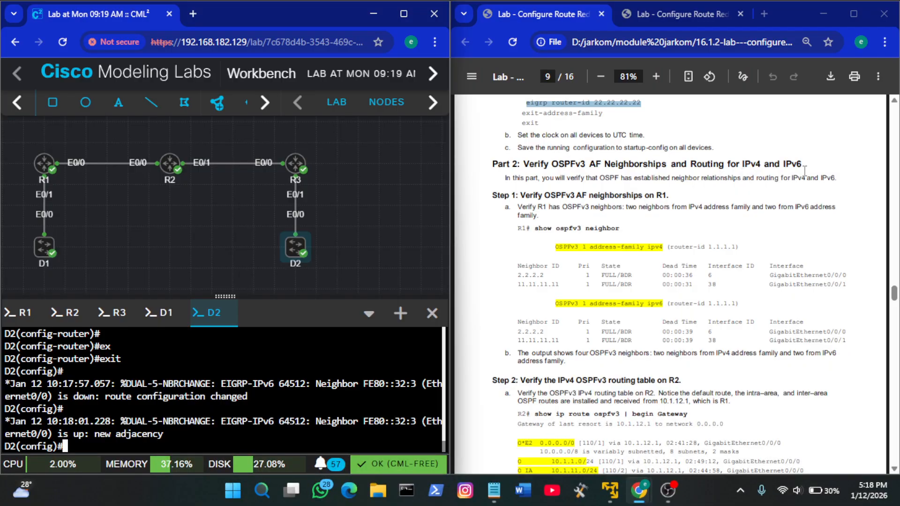
{"action": "scroll", "coordinate": [799, 173], "scroll_direction": "down", "scroll_amount": 1}
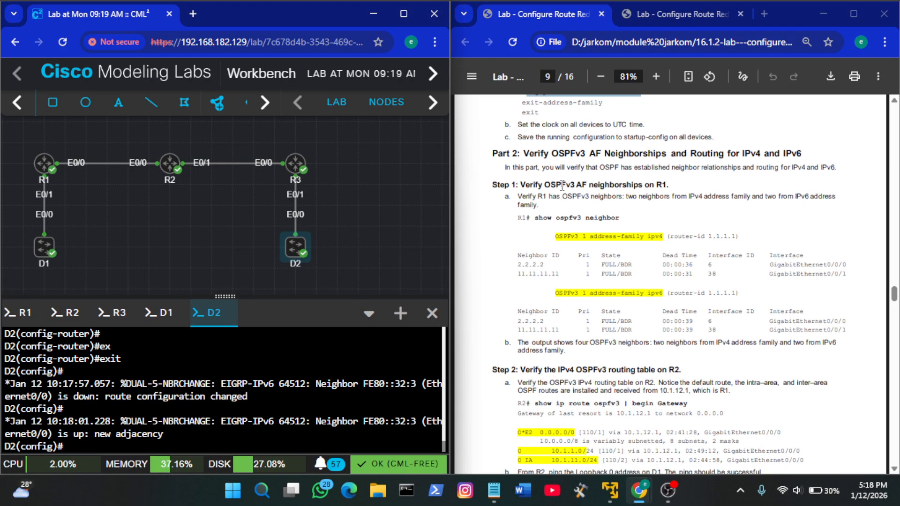
{"action": "left_click", "coordinate": [19, 320]}
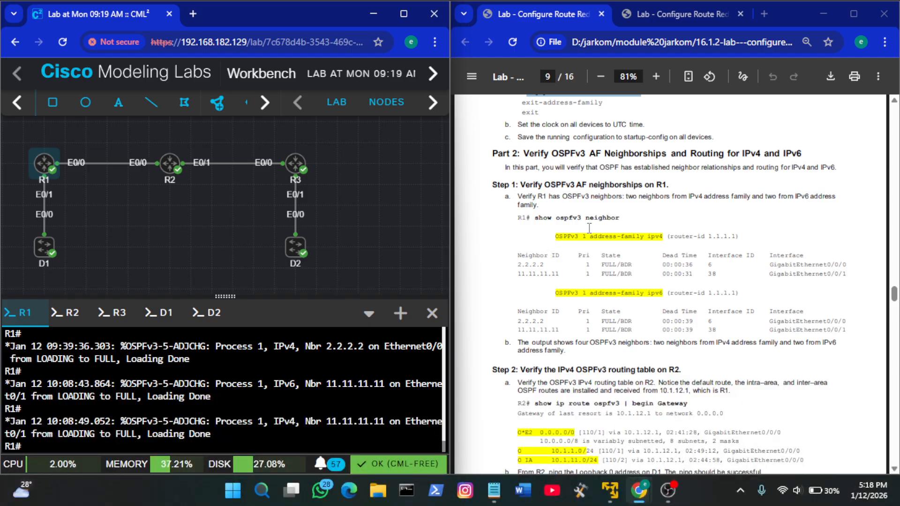
{"action": "left_click_drag", "start_coordinate": [621, 218], "coordinate": [541, 219]}
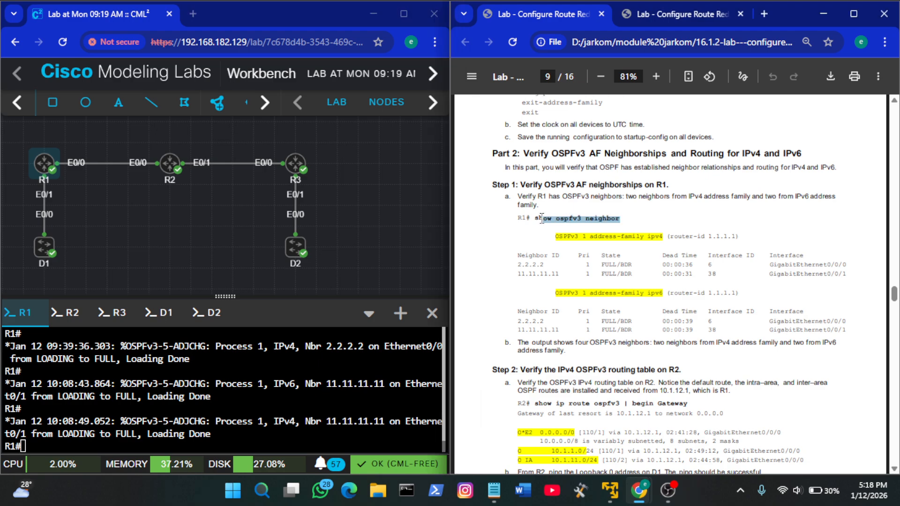
{"action": "right_click", "coordinate": [256, 375]}
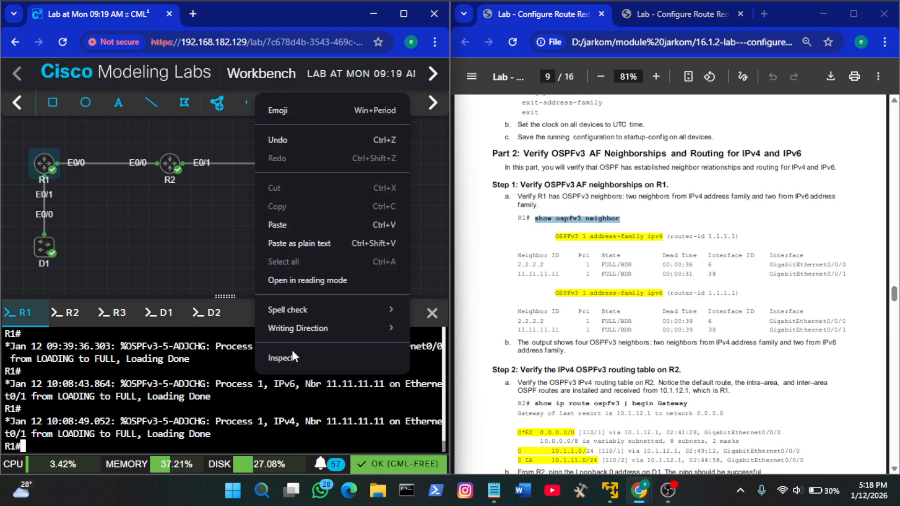
{"action": "left_click", "coordinate": [313, 224]}
{"action": "key", "text": "Return"}
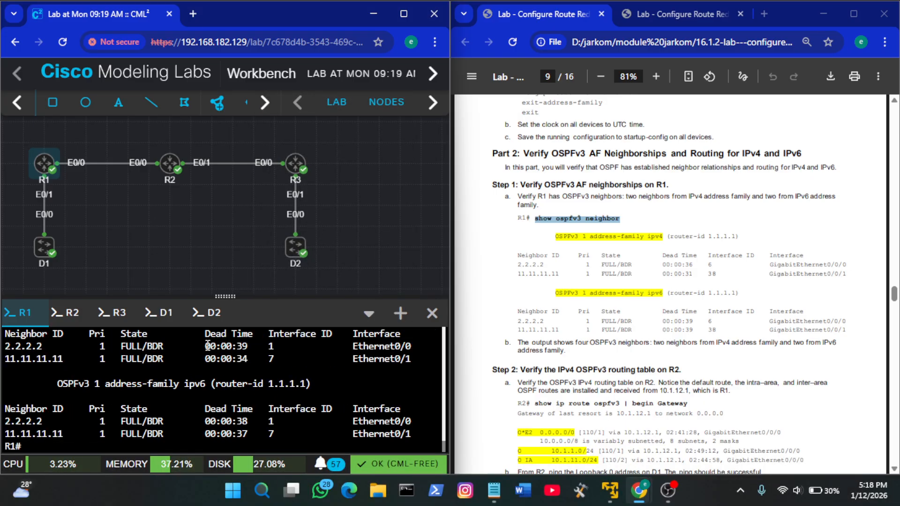
Check the IPv4 and IPv6 address-family sections of R1's OSPFv3 neighbor output, and bring up the guide's Step 2 for R2
{"action": "scroll", "coordinate": [207, 345], "scroll_direction": "up", "scroll_amount": 3}
{"action": "scroll", "coordinate": [208, 345], "scroll_direction": "up", "scroll_amount": 1}
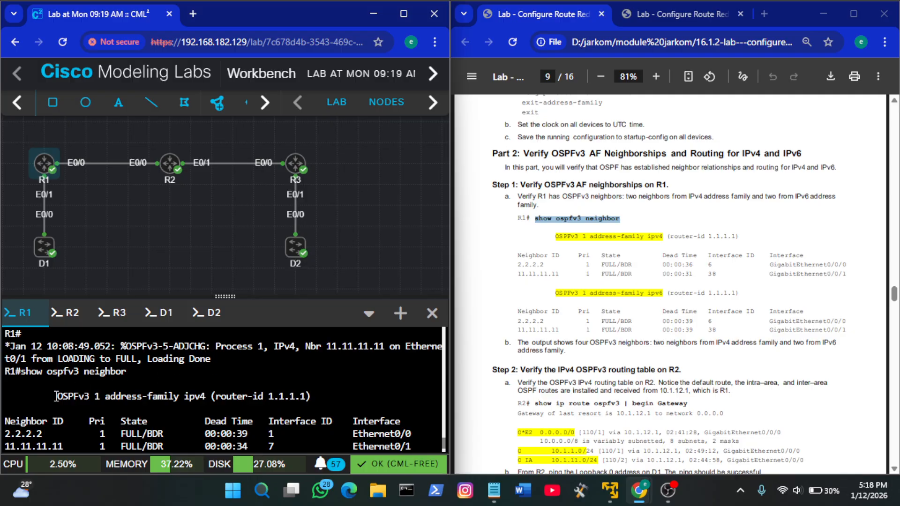
{"action": "mouse_move", "coordinate": [55, 396]}
{"action": "left_mouse_down"}
{"action": "mouse_move", "coordinate": [205, 401]}
{"action": "mouse_move", "coordinate": [56, 399]}
{"action": "left_mouse_up"}
{"action": "scroll", "coordinate": [204, 403], "scroll_direction": "down", "scroll_amount": 2}
{"action": "scroll", "coordinate": [206, 402], "scroll_direction": "down", "scroll_amount": 1}
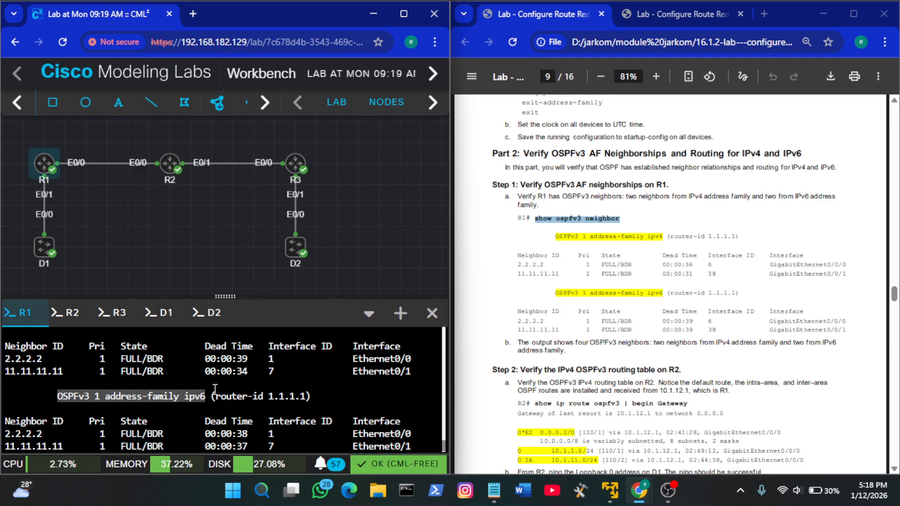
{"action": "left_click", "coordinate": [571, 312]}
{"action": "scroll", "coordinate": [570, 311], "scroll_direction": "down", "scroll_amount": 3}
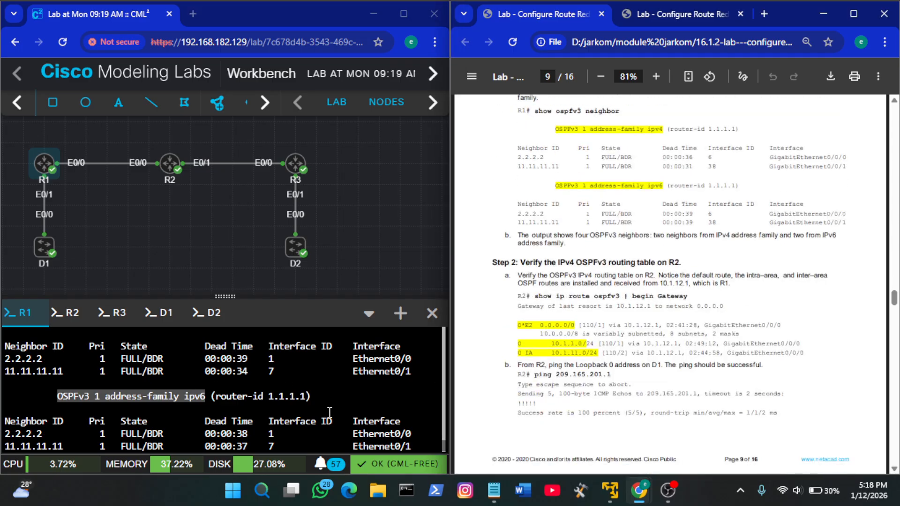
Copy show ip route ospfv3 | begin Gateway from the guide's Part 2, Step 2 and run it on R2
{"action": "left_click", "coordinate": [307, 412]}
{"action": "scroll", "coordinate": [620, 331], "scroll_direction": "down", "scroll_amount": 1}
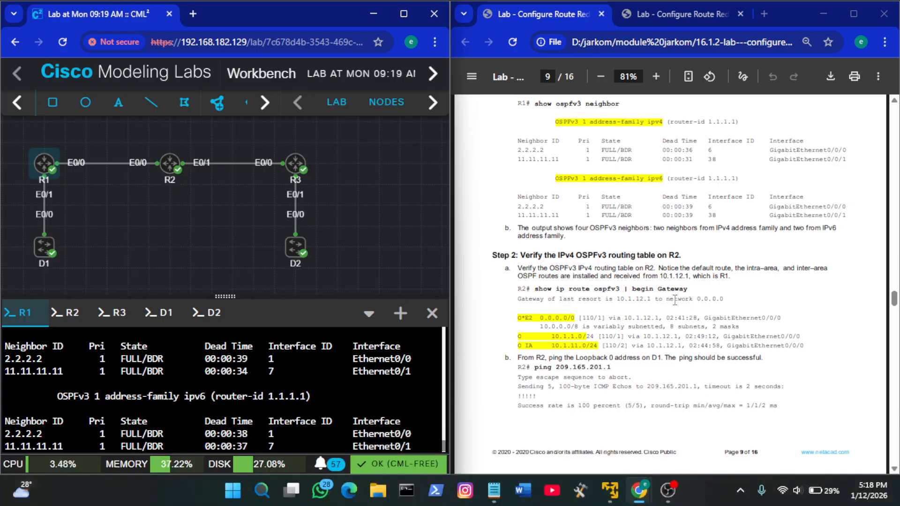
{"action": "left_click_drag", "start_coordinate": [692, 289], "coordinate": [548, 294]}
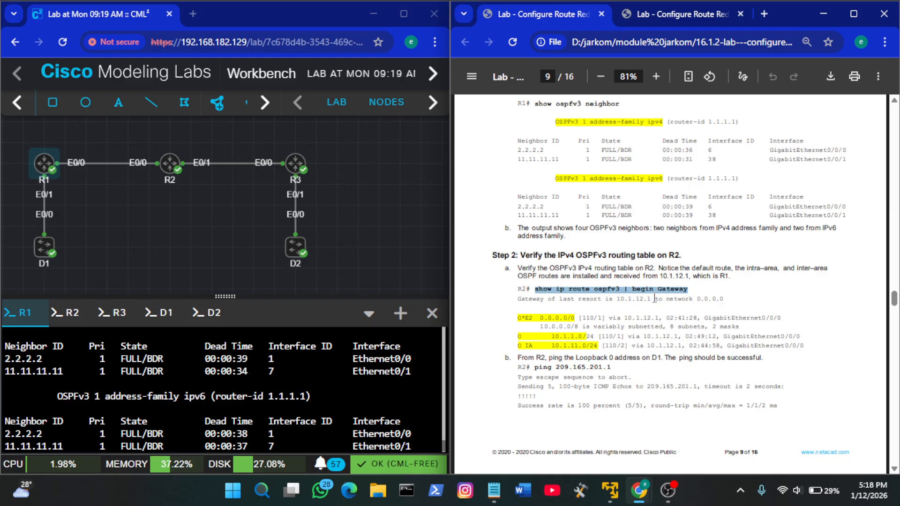
{"action": "left_click", "coordinate": [65, 313]}
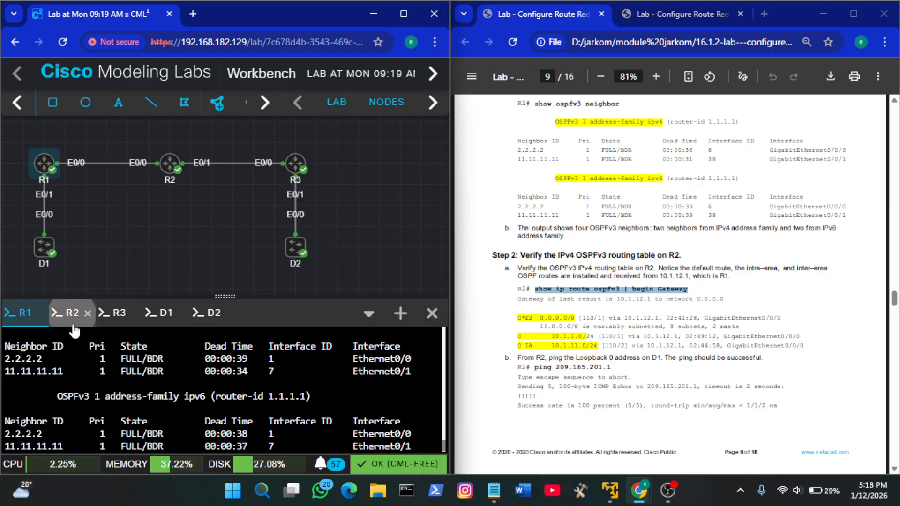
{"action": "right_click", "coordinate": [176, 384]}
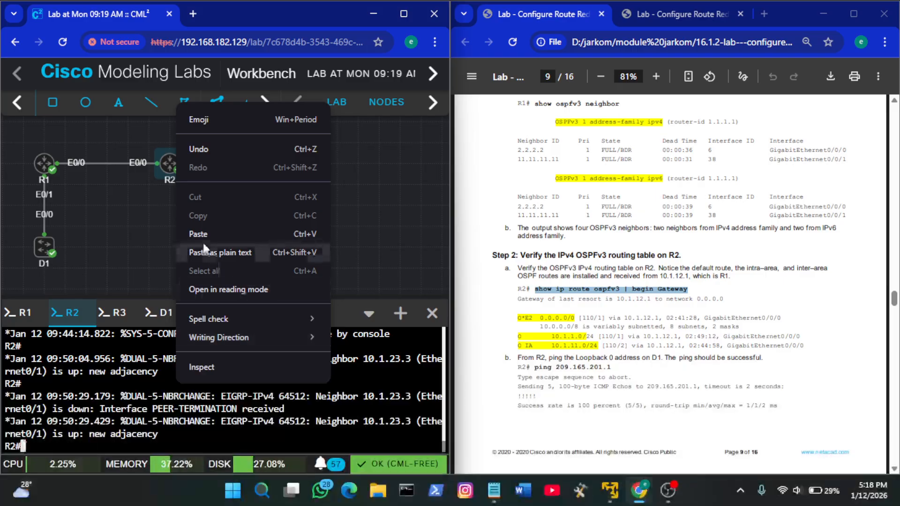
{"action": "left_click", "coordinate": [257, 241]}
{"action": "key", "text": "Return"}
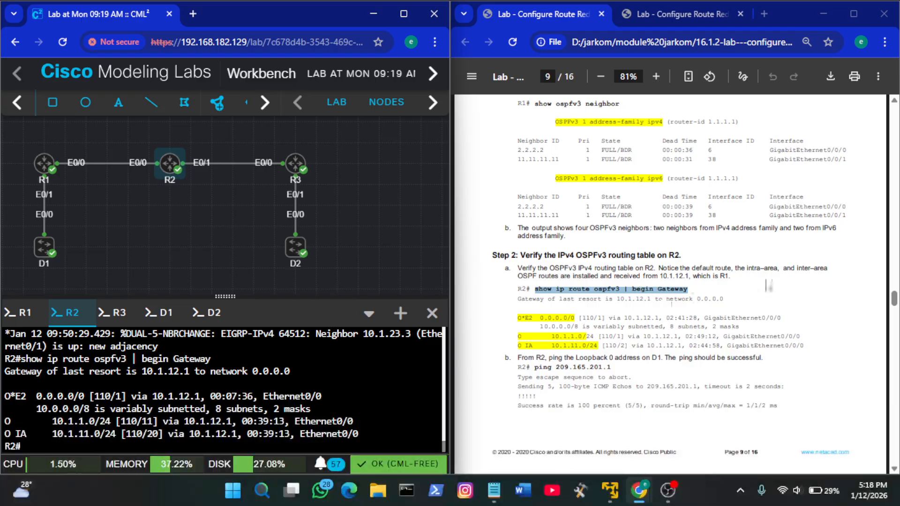
Ping D1's IPv4 Loopback 0 address from R2 with the guide's ping 209.165.201.1 command
{"action": "scroll", "coordinate": [663, 364], "scroll_direction": "down", "scroll_amount": 1}
{"action": "scroll", "coordinate": [662, 364], "scroll_direction": "down", "scroll_amount": 1}
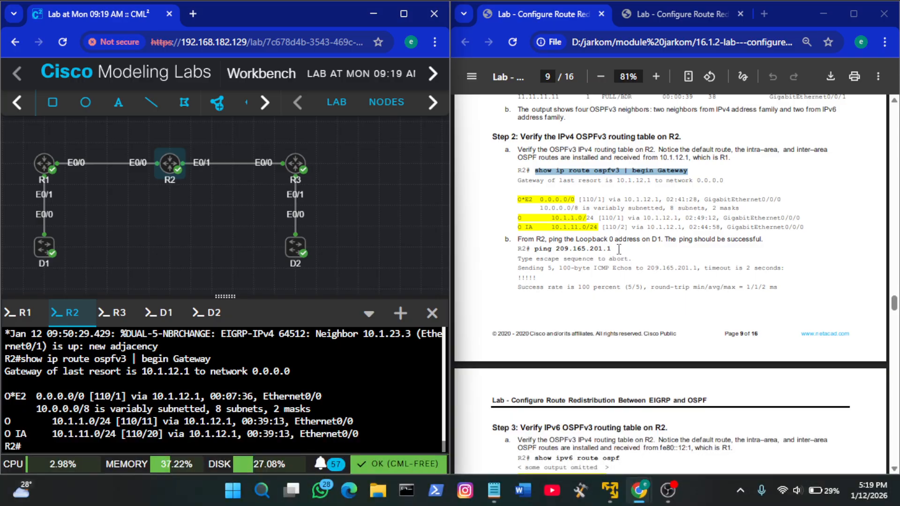
{"action": "left_click_drag", "start_coordinate": [619, 249], "coordinate": [535, 252]}
{"action": "key", "text": "ctrl+c"}
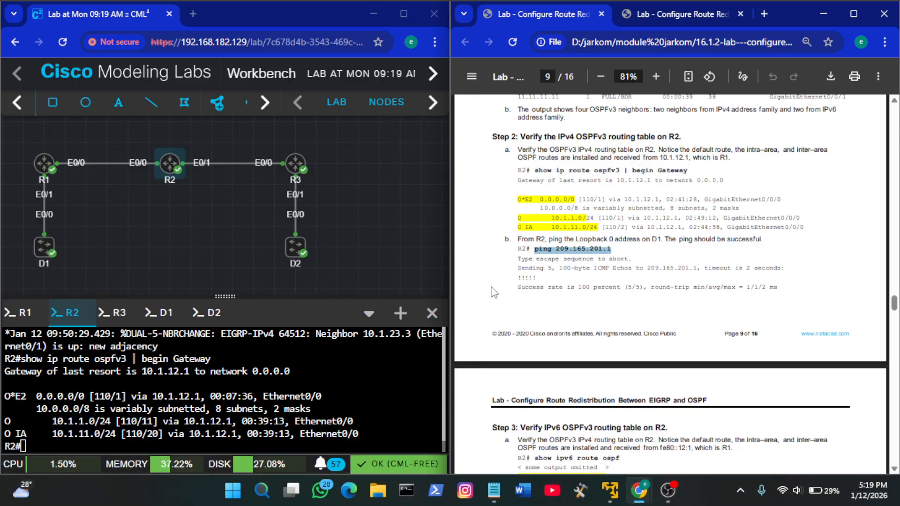
{"action": "right_click", "coordinate": [207, 381]}
{"action": "left_click", "coordinate": [293, 232]}
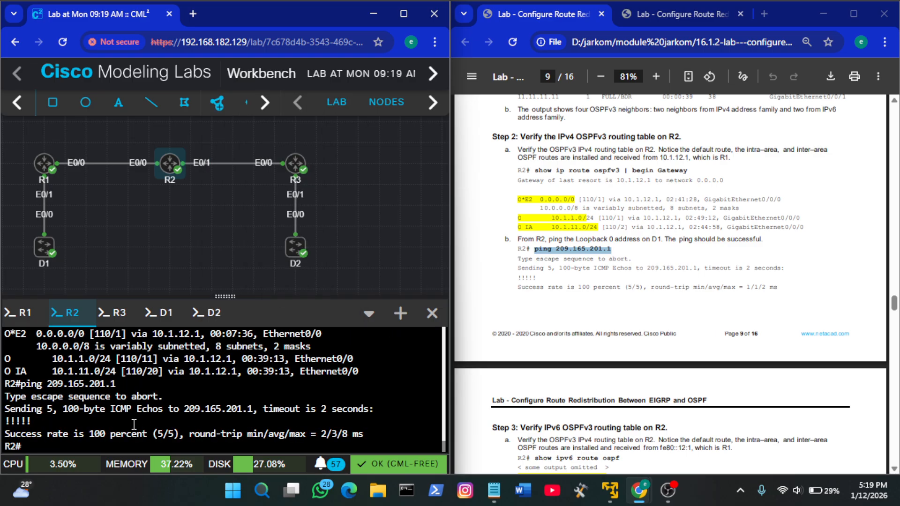
Run the guide's Step 3 command show ipv6 route ospf on R2 and look through the listed IPv6 routes
{"action": "scroll", "coordinate": [646, 318], "scroll_direction": "down", "scroll_amount": 2}
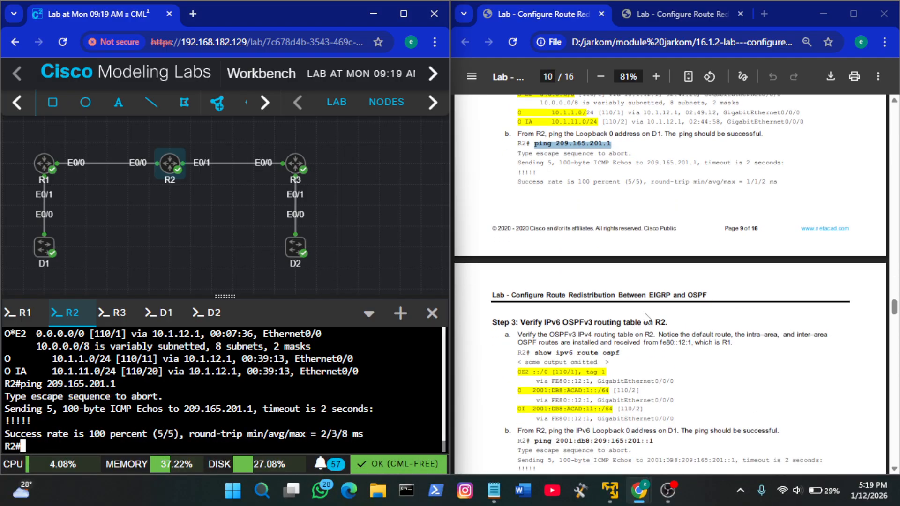
{"action": "scroll", "coordinate": [645, 319], "scroll_direction": "down", "scroll_amount": 1}
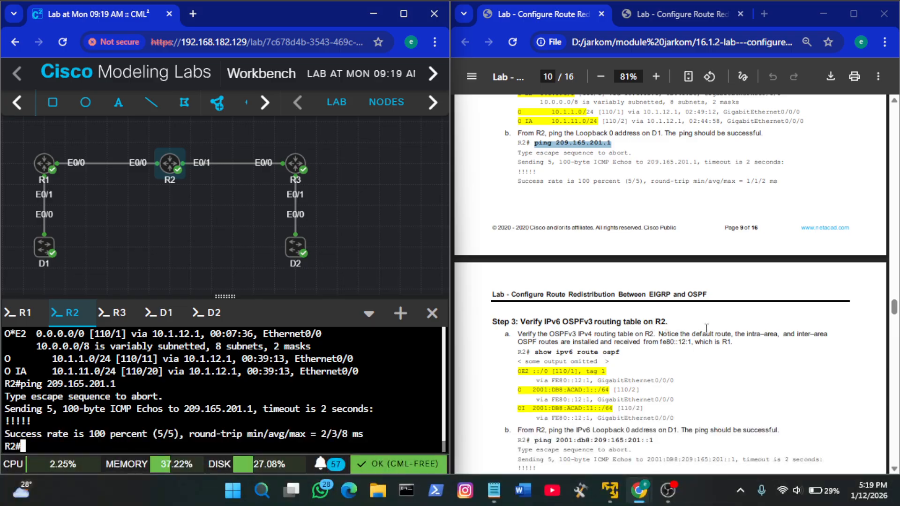
{"action": "left_click", "coordinate": [708, 360]}
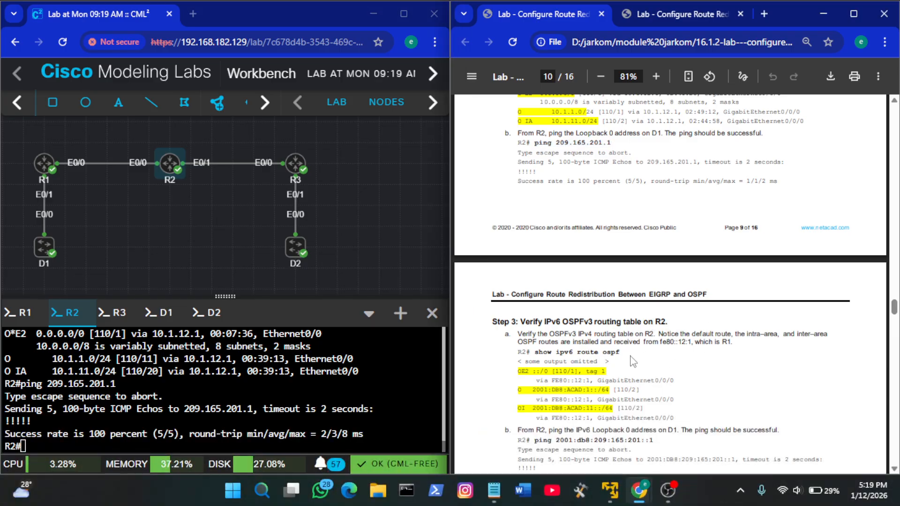
{"action": "left_click_drag", "start_coordinate": [619, 353], "coordinate": [535, 353]}
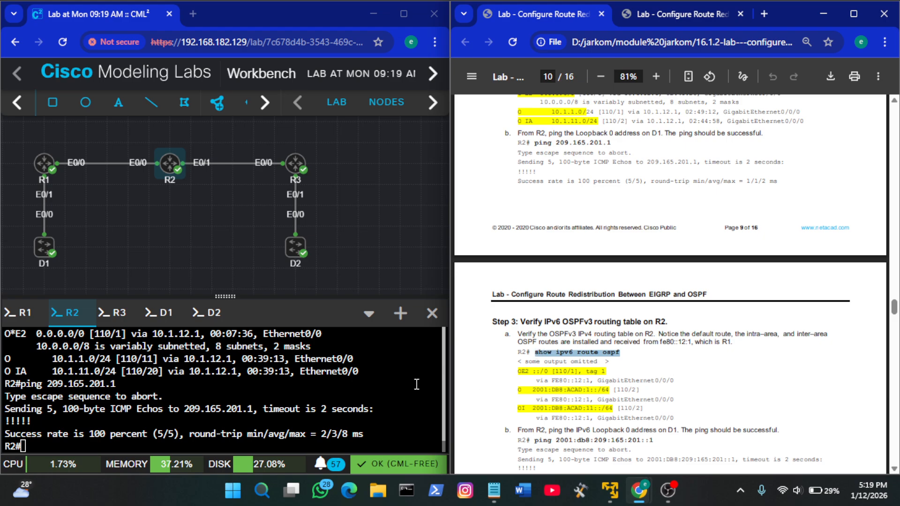
{"action": "right_click", "coordinate": [315, 388]}
{"action": "left_click", "coordinate": [369, 239]}
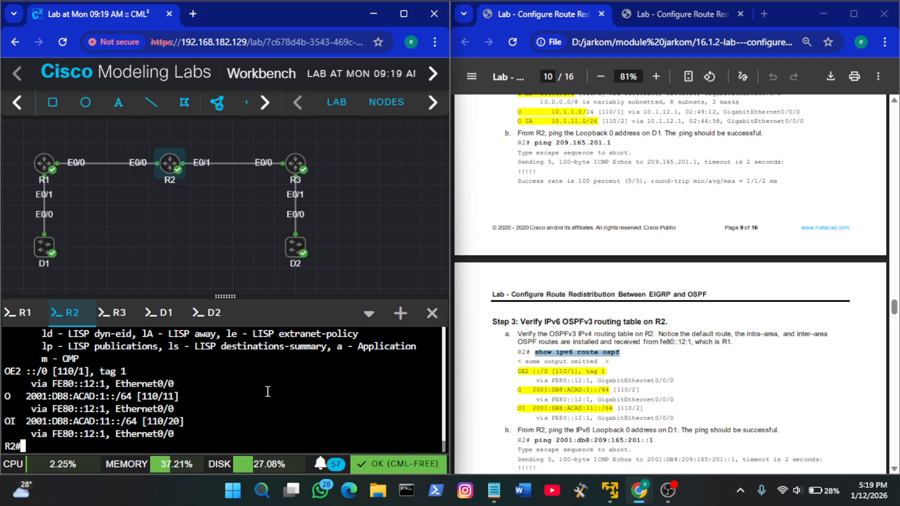
{"action": "scroll", "coordinate": [267, 392], "scroll_direction": "up", "scroll_amount": 2}
{"action": "scroll", "coordinate": [267, 391], "scroll_direction": "down", "scroll_amount": 2}
Ping D1's IPv6 Loopback 0 address from R2 with the guide's ping 2001:db8:209:165:201::1 command
{"action": "scroll", "coordinate": [607, 397], "scroll_direction": "down", "scroll_amount": 3}
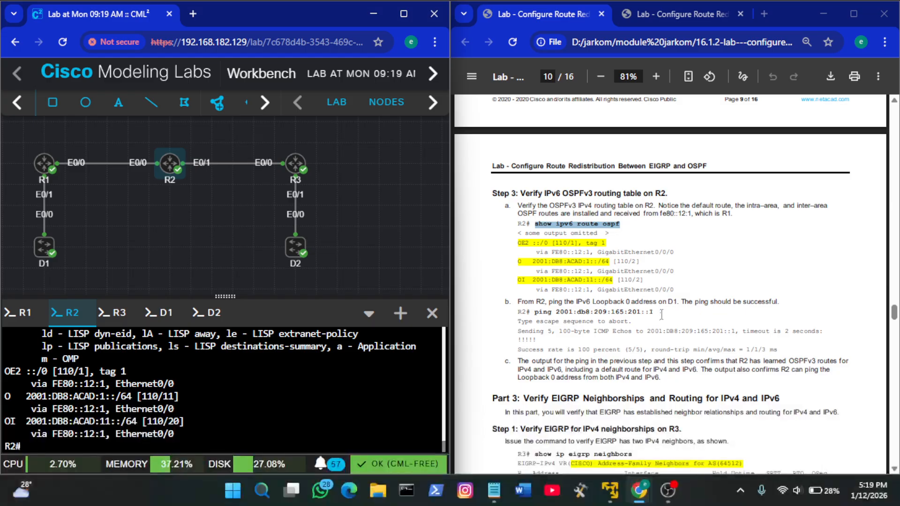
{"action": "left_click_drag", "start_coordinate": [654, 312], "coordinate": [535, 317]}
{"action": "key", "text": "ctrl+c"}
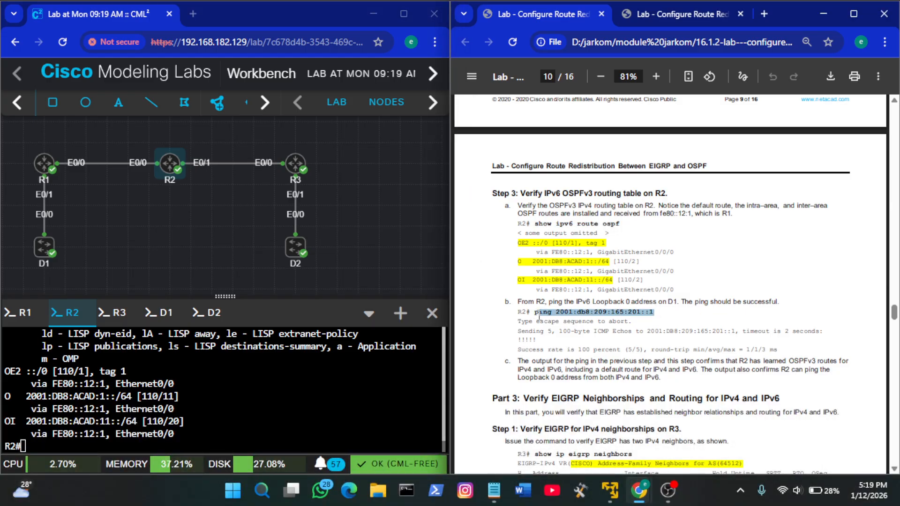
{"action": "left_click", "coordinate": [744, 297]}
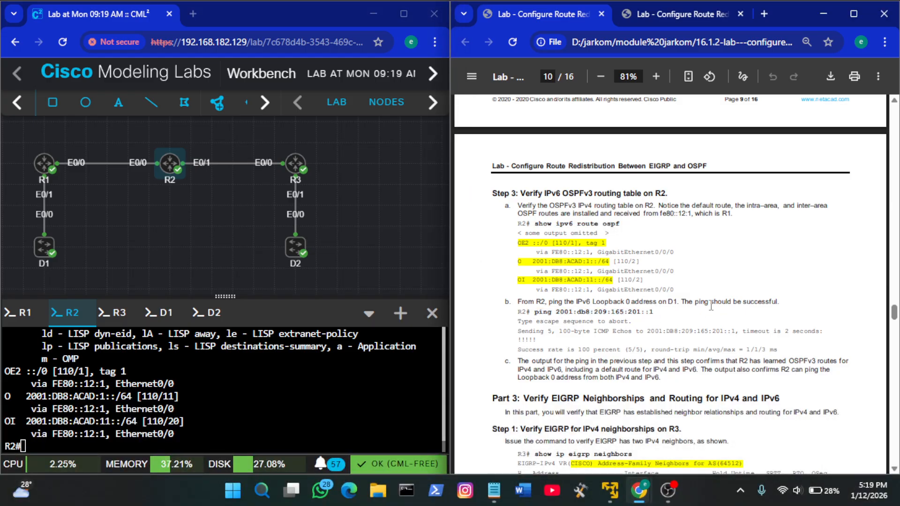
{"action": "left_click_drag", "start_coordinate": [621, 310], "coordinate": [539, 309]}
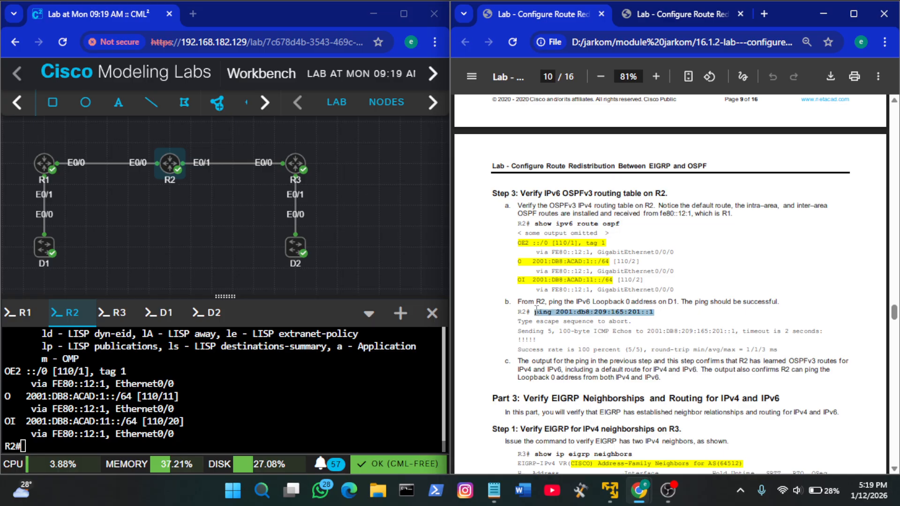
{"action": "right_click", "coordinate": [213, 417]}
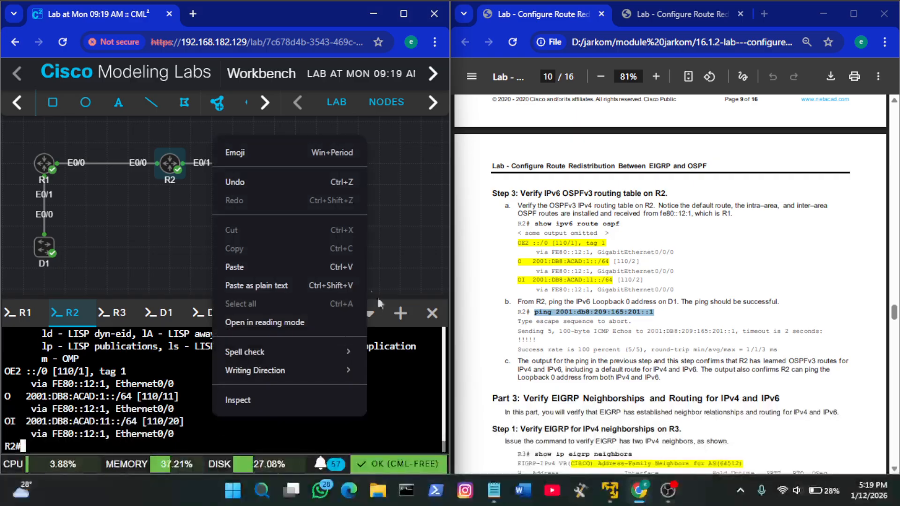
{"action": "left_click", "coordinate": [322, 270]}
{"action": "key", "text": "Return"}
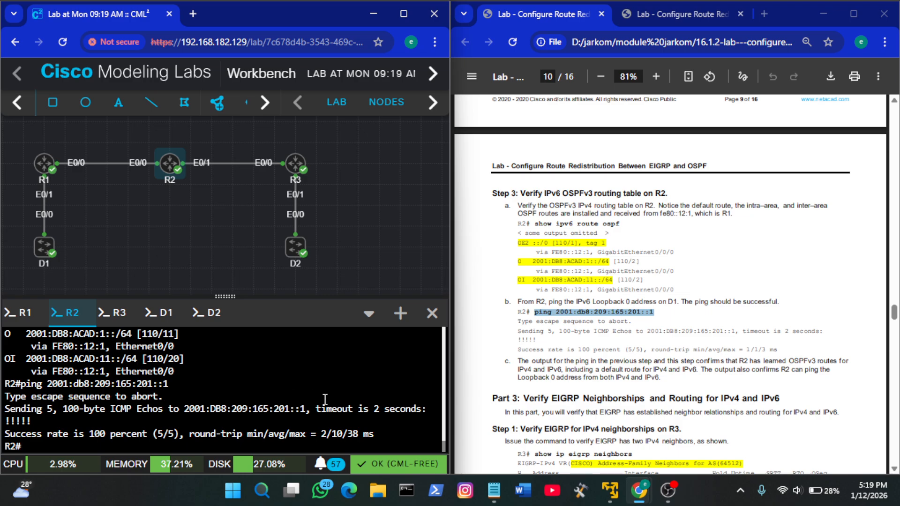
Copy show ip eigrp neighbors from the guide's Part 3, Step 1 and run it on R3
{"action": "left_click", "coordinate": [711, 358]}
{"action": "scroll", "coordinate": [714, 358], "scroll_direction": "down", "scroll_amount": 5}
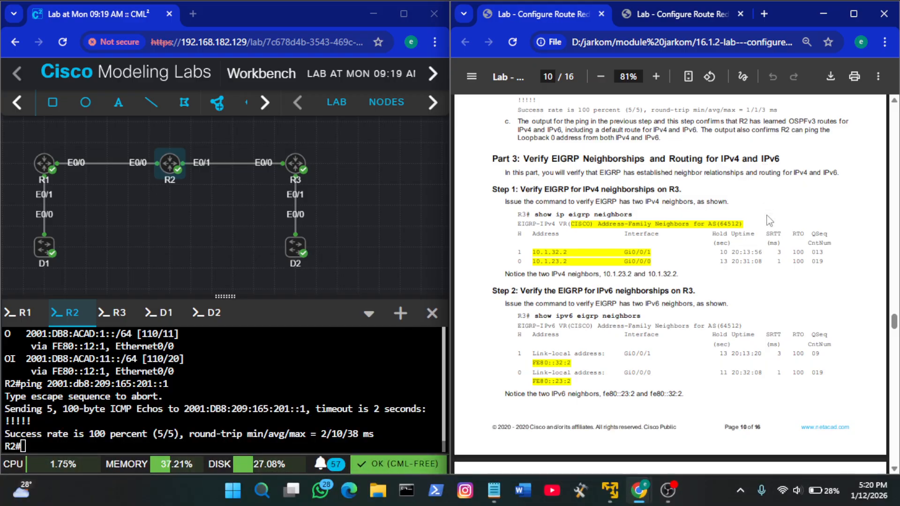
{"action": "left_click", "coordinate": [111, 321]}
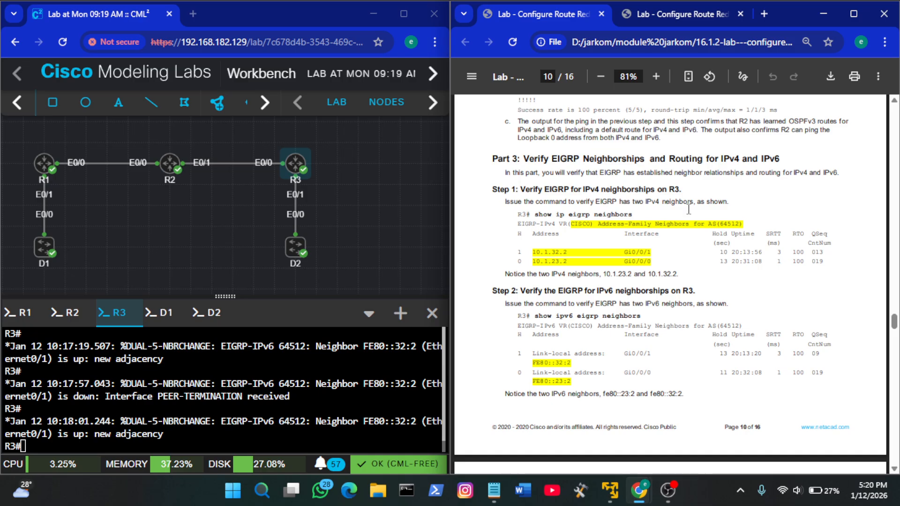
{"action": "left_click_drag", "start_coordinate": [636, 215], "coordinate": [538, 218]}
{"action": "key", "text": "ctrl+c"}
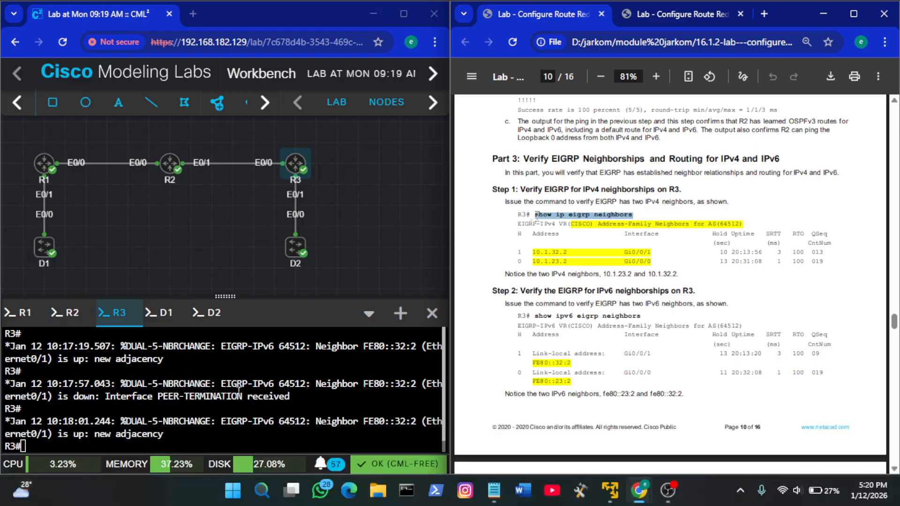
{"action": "right_click", "coordinate": [237, 391]}
{"action": "left_click", "coordinate": [299, 246]}
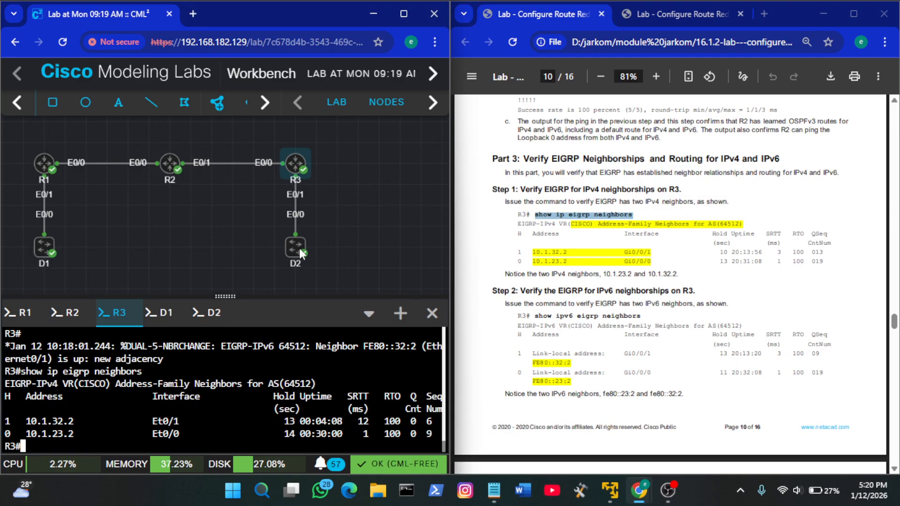
Copy show ipv6 eigrp neighbors from the guide's Part 3, Step 2 and run it on R3
{"action": "left_click", "coordinate": [581, 225]}
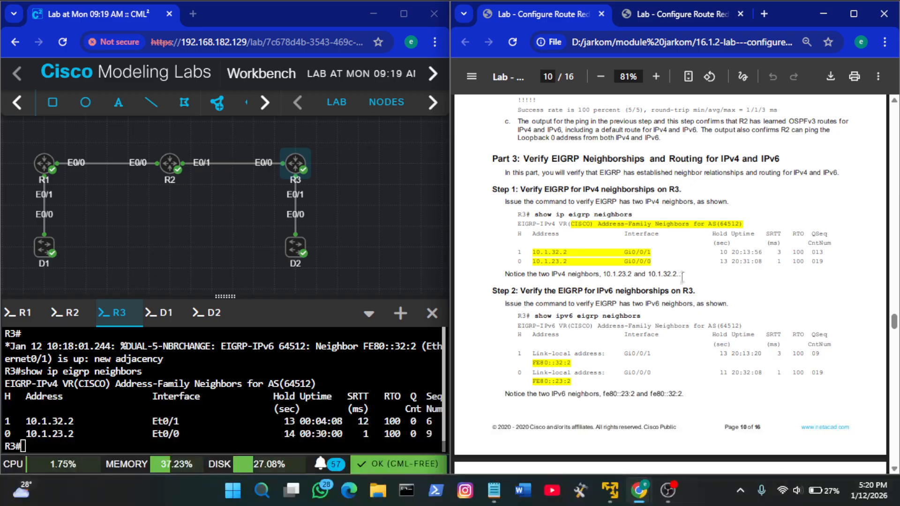
{"action": "scroll", "coordinate": [682, 277], "scroll_direction": "down", "scroll_amount": 2}
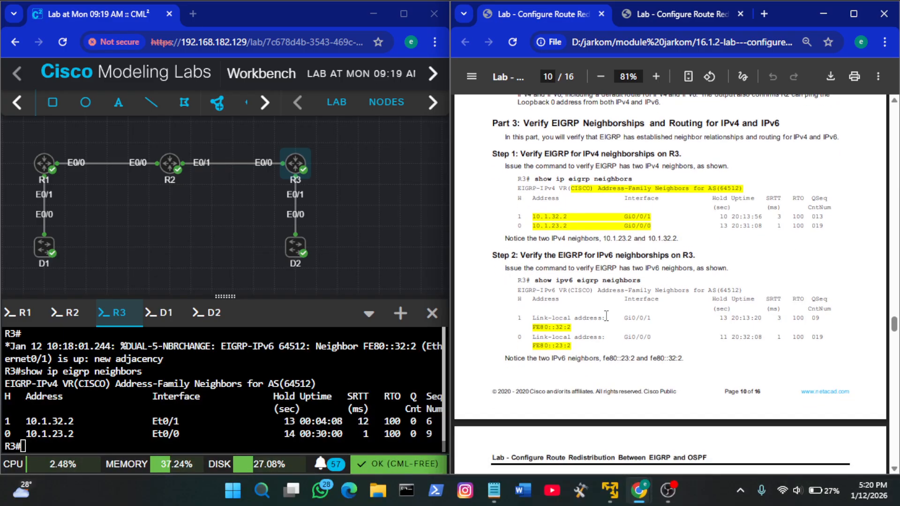
{"action": "scroll", "coordinate": [606, 316], "scroll_direction": "down", "scroll_amount": 3}
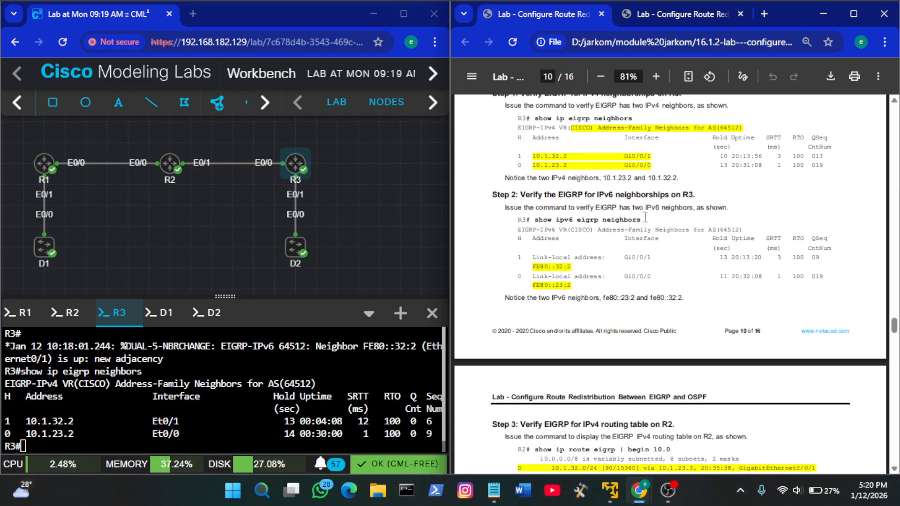
{"action": "left_click_drag", "start_coordinate": [645, 217], "coordinate": [538, 218]}
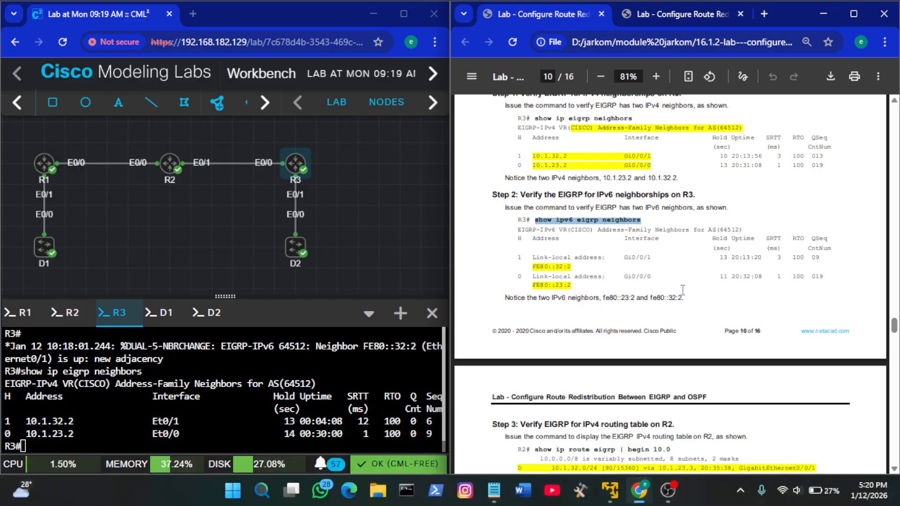
{"action": "right_click", "coordinate": [302, 401]}
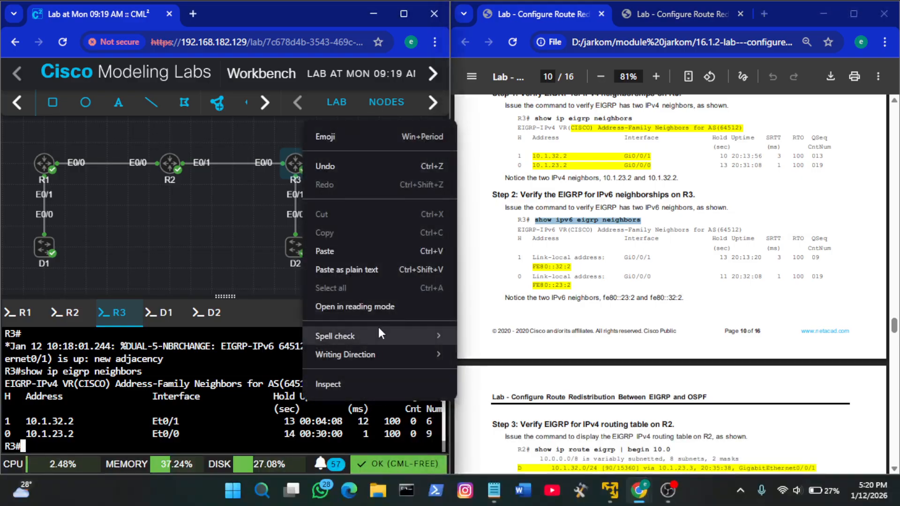
{"action": "left_click", "coordinate": [369, 252]}
{"action": "key", "text": "Return"}
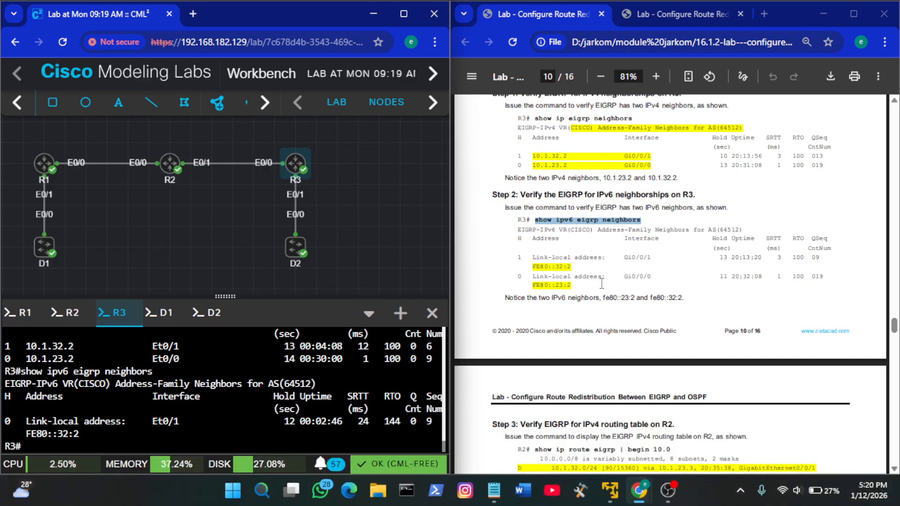
Run the guide's show ip route eigrp | begin 10.0 command on R2, and bring up the guide's Step 4 for the IPv6 routing table
{"action": "scroll", "coordinate": [602, 284], "scroll_direction": "down", "scroll_amount": 2}
{"action": "scroll", "coordinate": [602, 284], "scroll_direction": "down", "scroll_amount": 2}
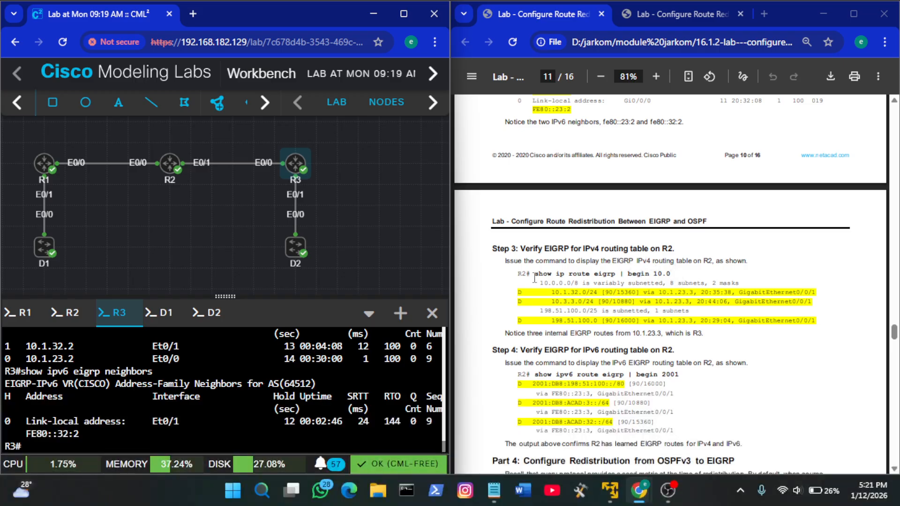
{"action": "left_click", "coordinate": [59, 313]}
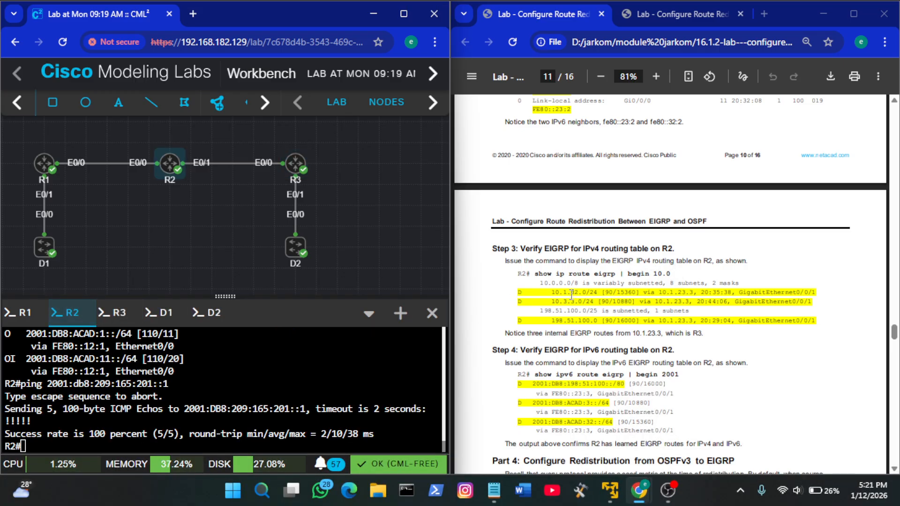
{"action": "left_click", "coordinate": [628, 282]}
{"action": "left_click_drag", "start_coordinate": [670, 275], "coordinate": [537, 273]}
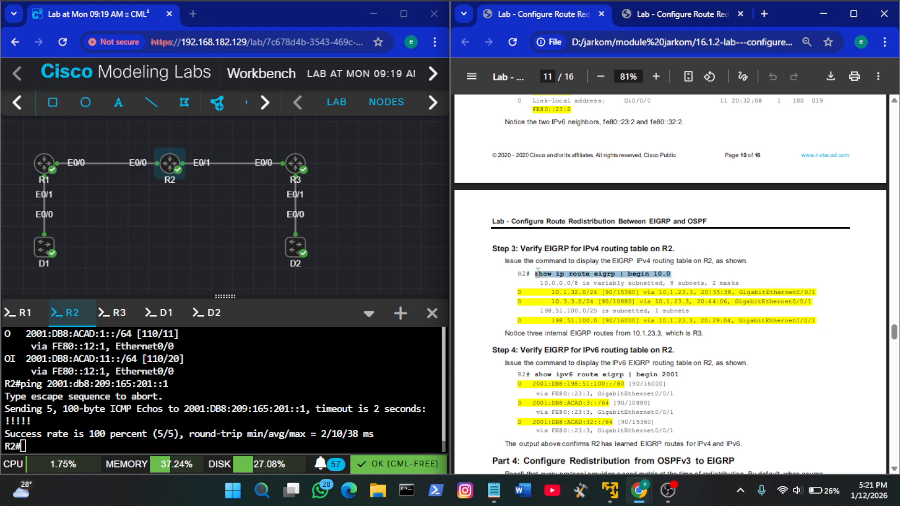
{"action": "right_click", "coordinate": [327, 352]}
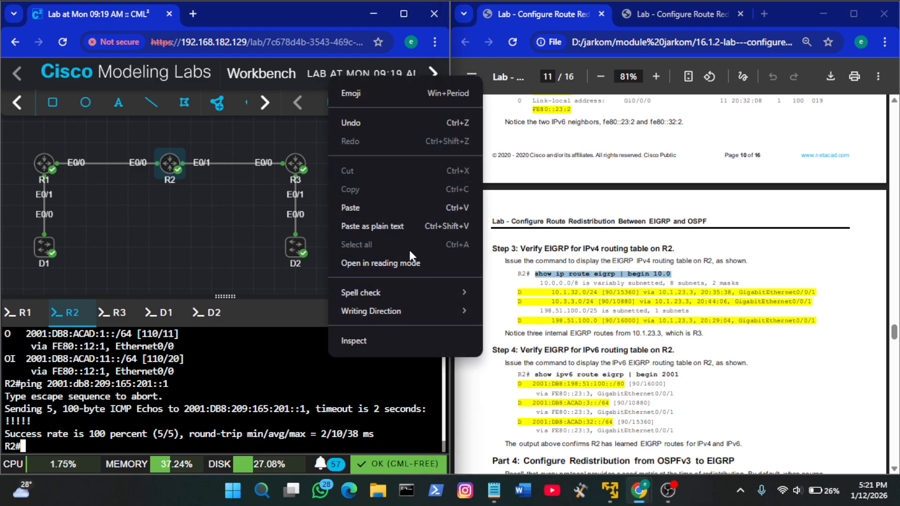
{"action": "left_click", "coordinate": [376, 209]}
{"action": "key", "text": "Return"}
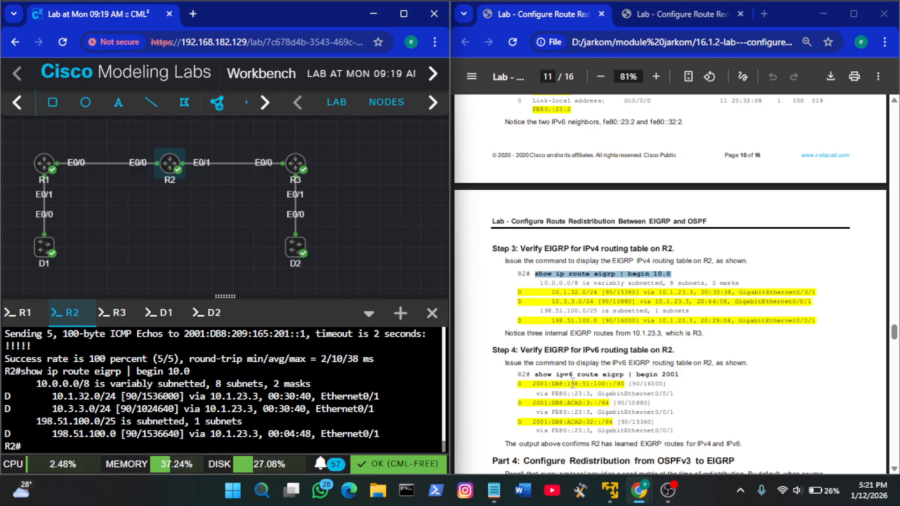
{"action": "scroll", "coordinate": [572, 384], "scroll_direction": "down", "scroll_amount": 2}
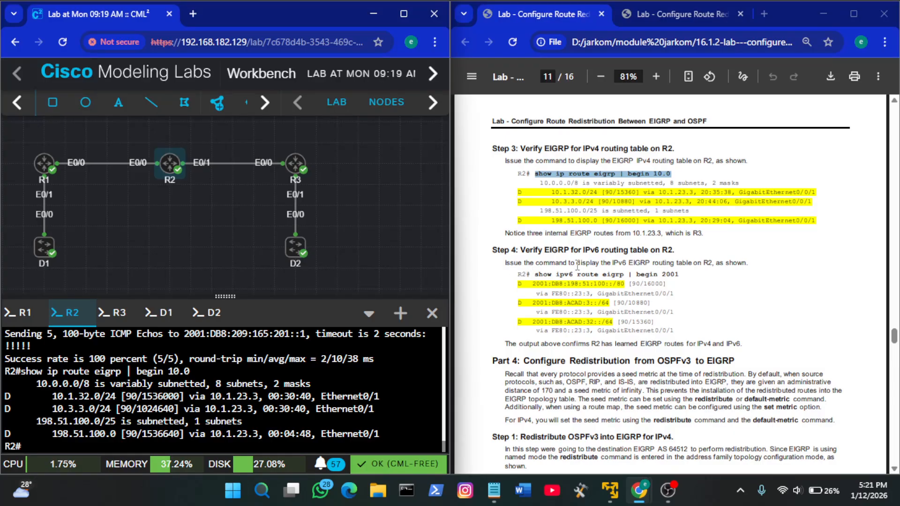
Copy show ipv6 route eigrp | begin 2001 from the guide's Part 3, Step 4 and run it on R2
{"action": "left_click_drag", "start_coordinate": [683, 276], "coordinate": [536, 274]}
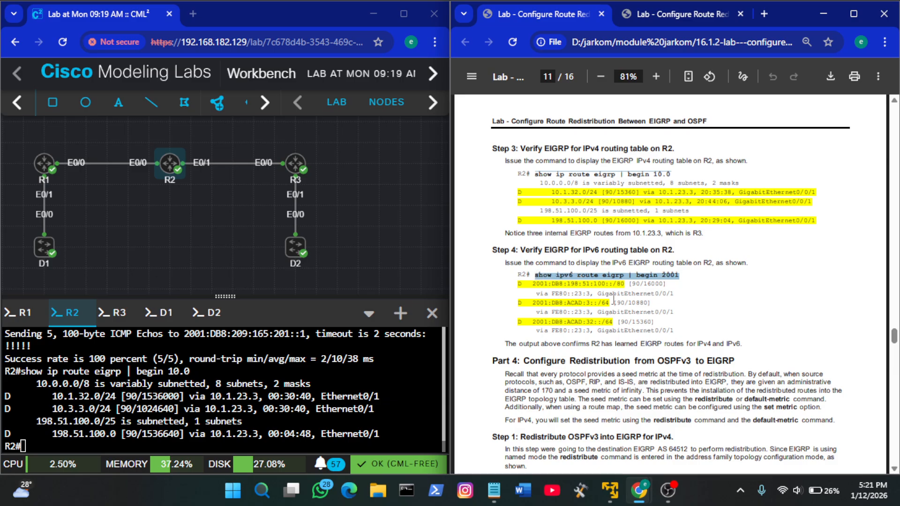
{"action": "right_click", "coordinate": [300, 396]}
{"action": "left_click", "coordinate": [359, 244]}
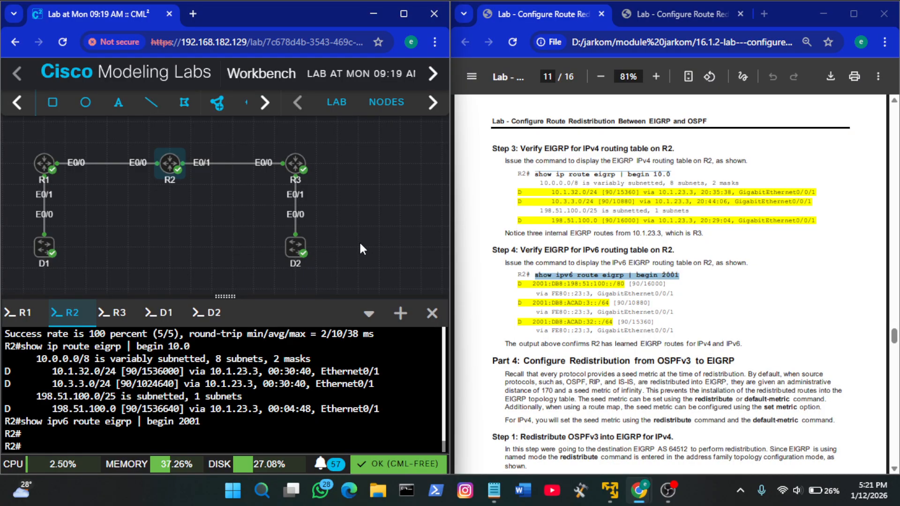
Enter global configuration mode on R2 and open the named EIGRP process with router eigrp CISCO from the guide's Part 4, Step 1
{"action": "left_click", "coordinate": [643, 261]}
{"action": "scroll", "coordinate": [643, 261], "scroll_direction": "down", "scroll_amount": 5}
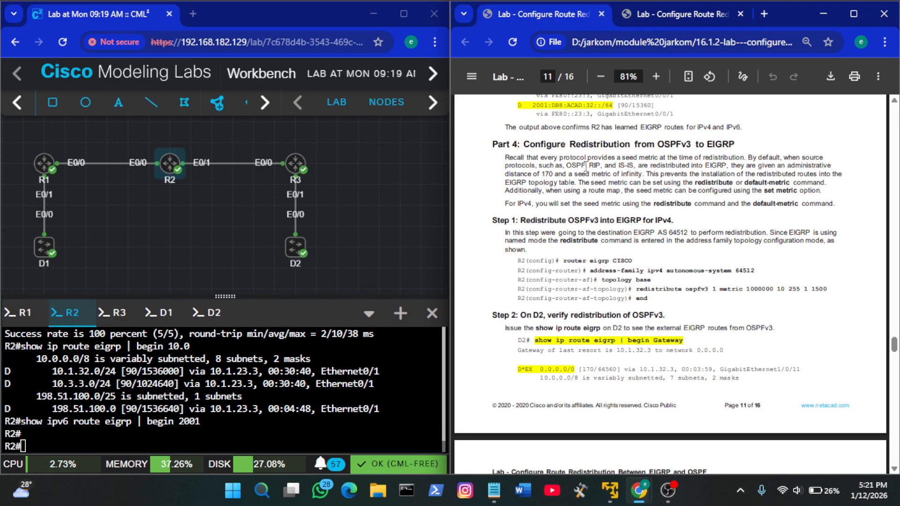
{"action": "scroll", "coordinate": [586, 165], "scroll_direction": "down", "scroll_amount": 1}
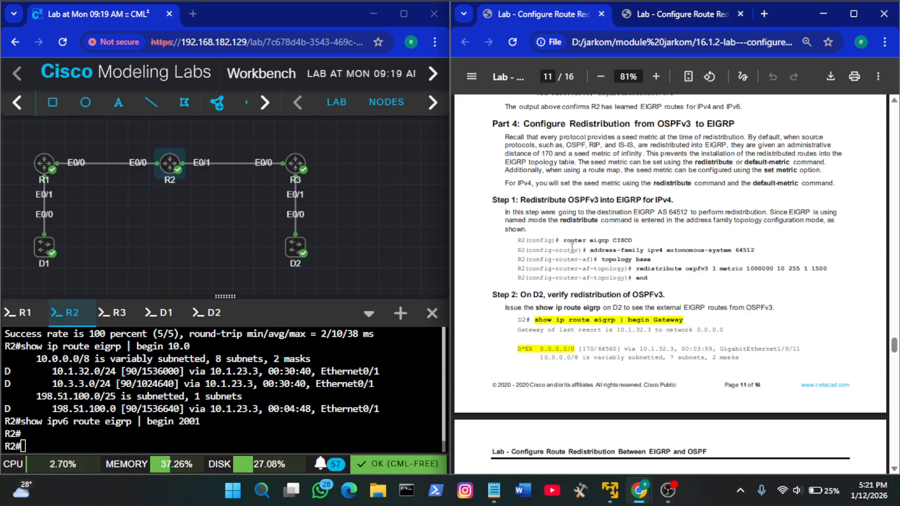
{"action": "left_click", "coordinate": [282, 393]}
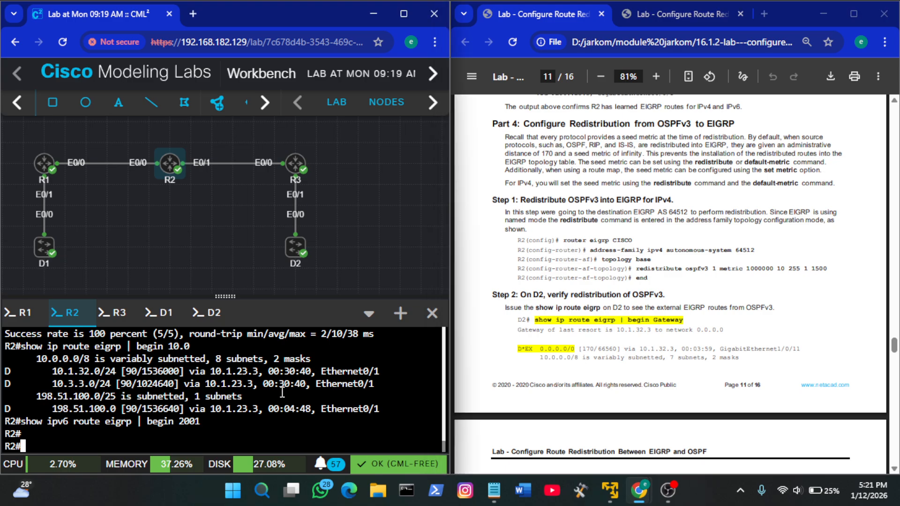
{"action": "type", "text": "conf t"}
{"action": "key", "text": "Return"}
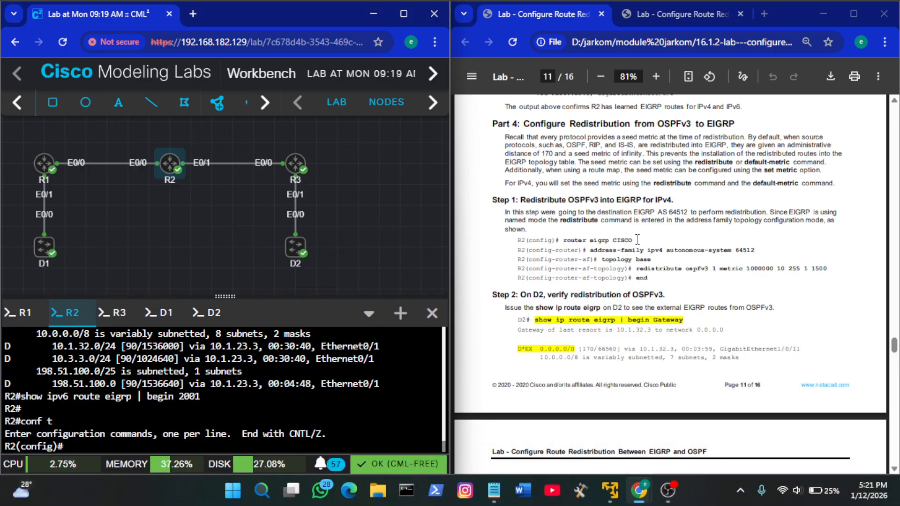
{"action": "left_click_drag", "start_coordinate": [634, 240], "coordinate": [565, 241]}
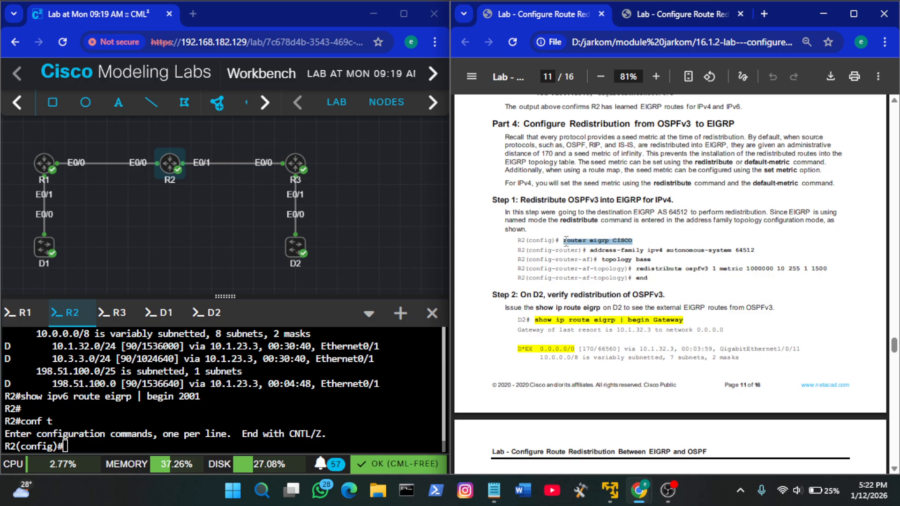
{"action": "right_click", "coordinate": [235, 417]}
{"action": "left_click", "coordinate": [310, 275]}
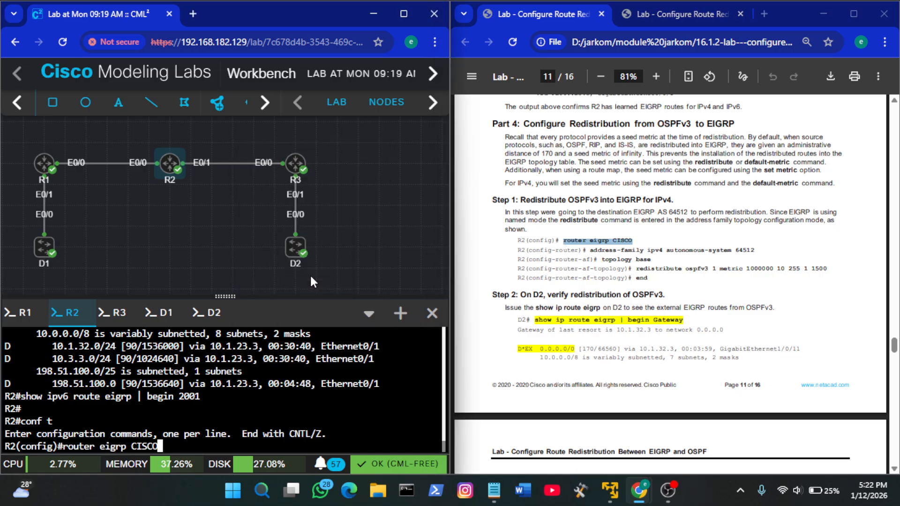
{"action": "key", "text": "Return"}
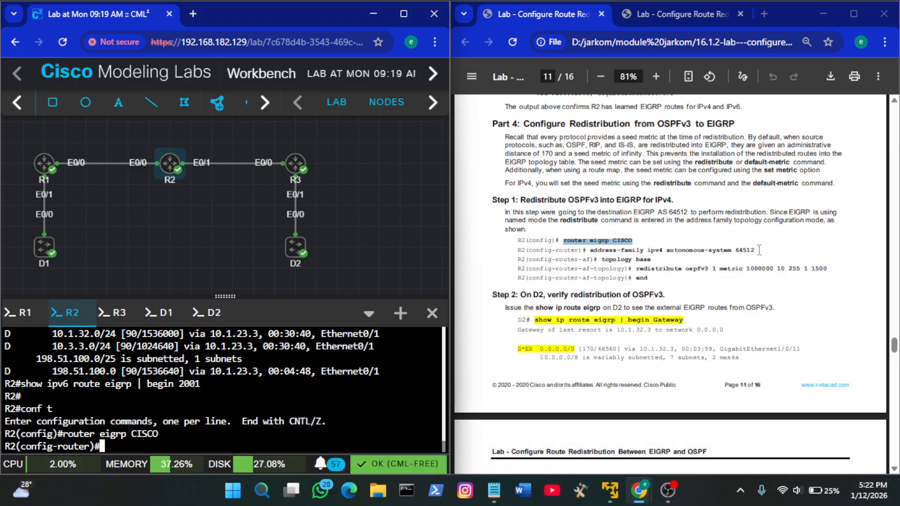
Enter the guide's address-family ipv4 autonomous-system 64512 on R2, followed by topology base
{"action": "left_click_drag", "start_coordinate": [755, 250], "coordinate": [590, 247]}
{"action": "left_click", "coordinate": [706, 254]}
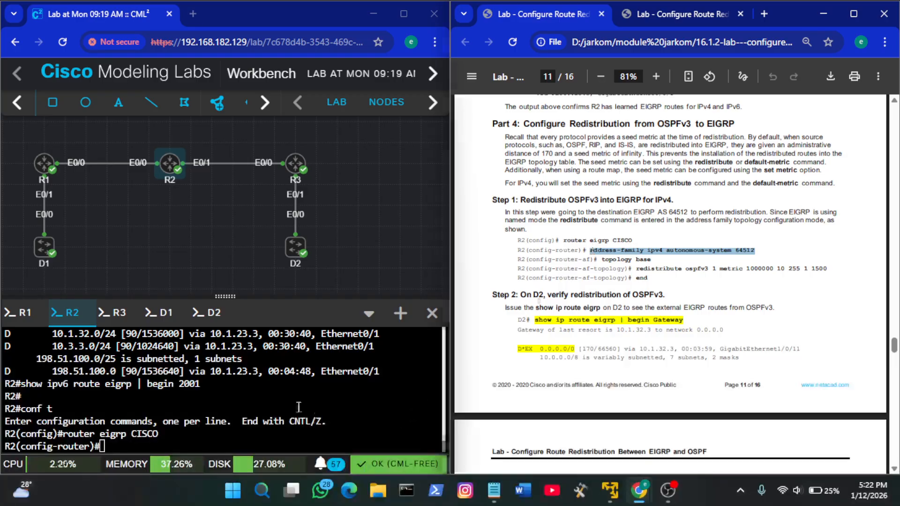
{"action": "right_click", "coordinate": [294, 126]}
{"action": "left_click", "coordinate": [390, 252]}
{"action": "key", "text": "Return"}
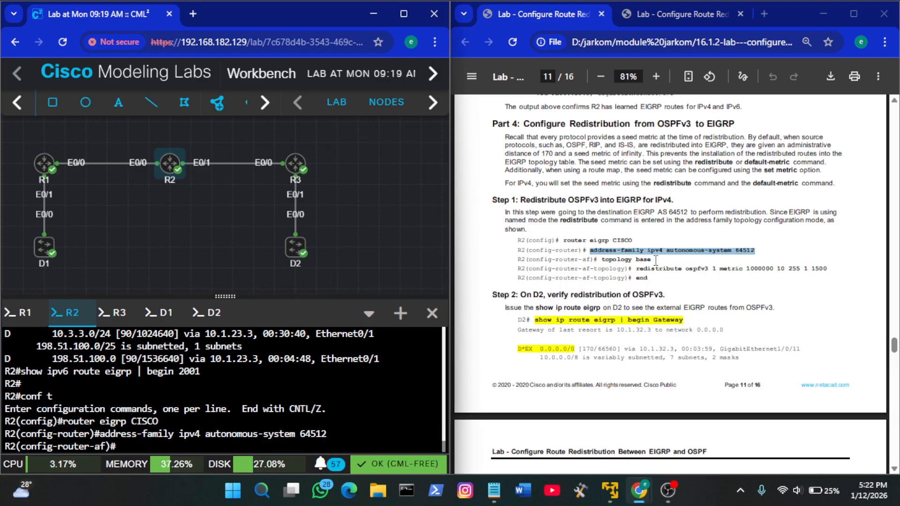
{"action": "left_click_drag", "start_coordinate": [655, 260], "coordinate": [602, 264]}
{"action": "key", "text": "ctrl+c"}
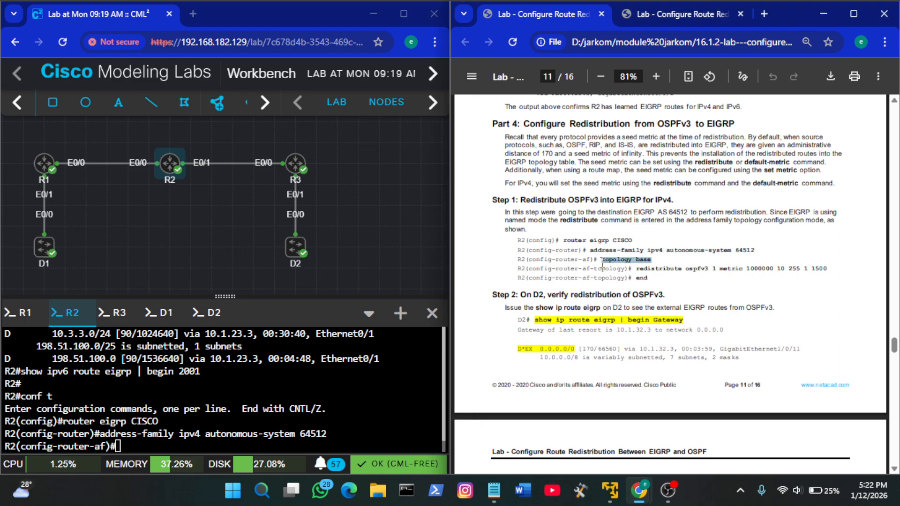
{"action": "right_click", "coordinate": [335, 352]}
{"action": "left_click", "coordinate": [353, 202]}
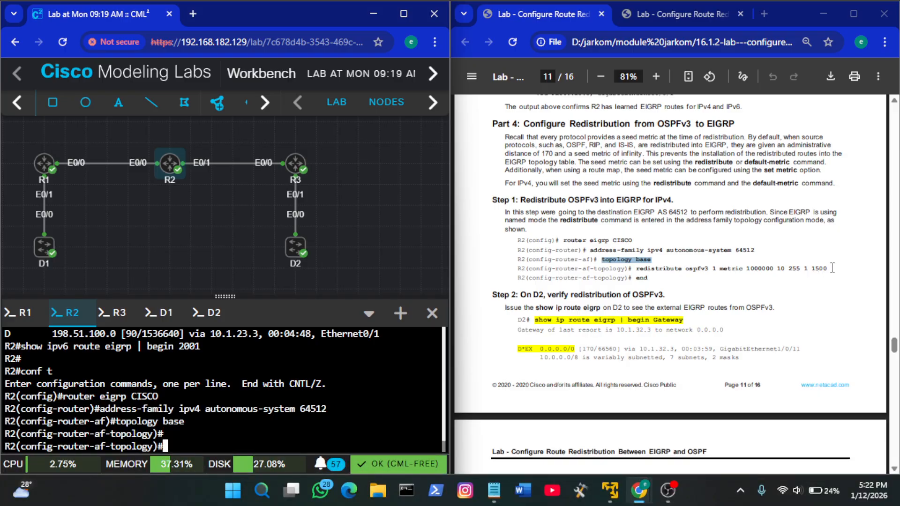
{"action": "left_click_drag", "start_coordinate": [832, 268], "coordinate": [637, 269]}
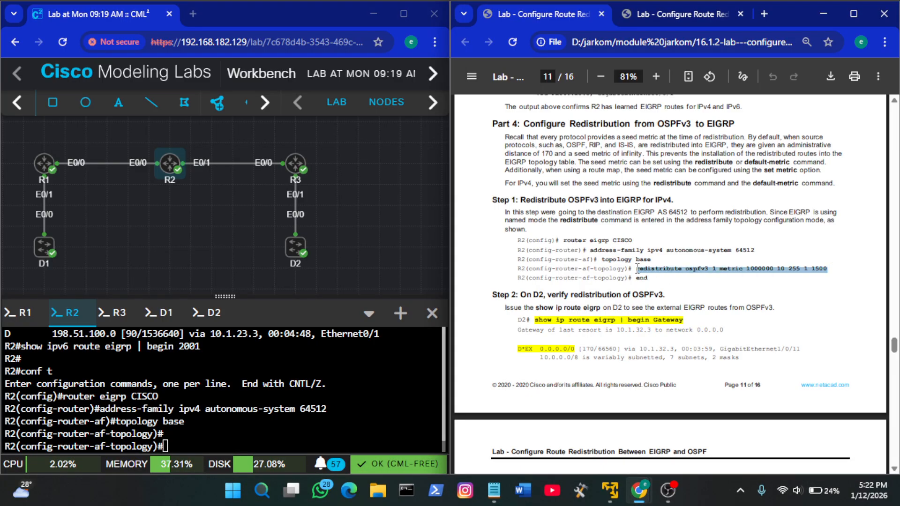
{"action": "right_click", "coordinate": [279, 340]}
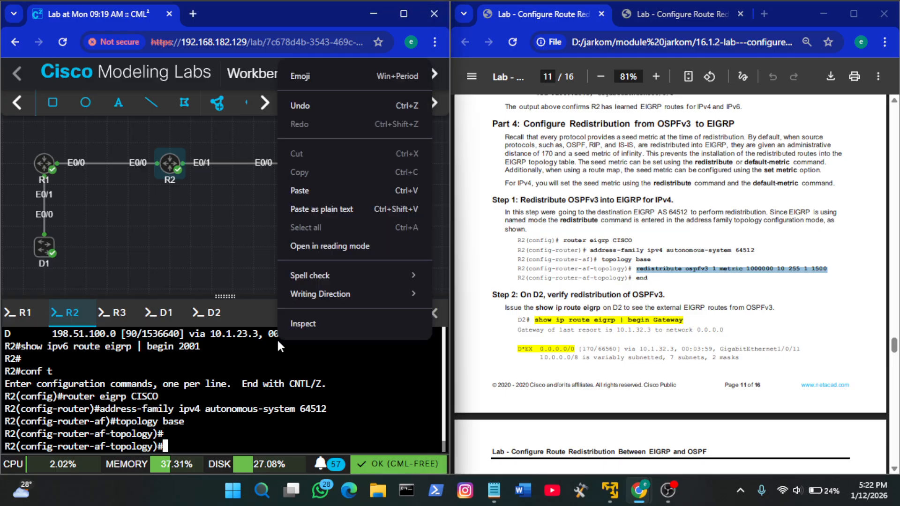
{"action": "left_click", "coordinate": [310, 189]}
{"action": "key", "text": "Return"}
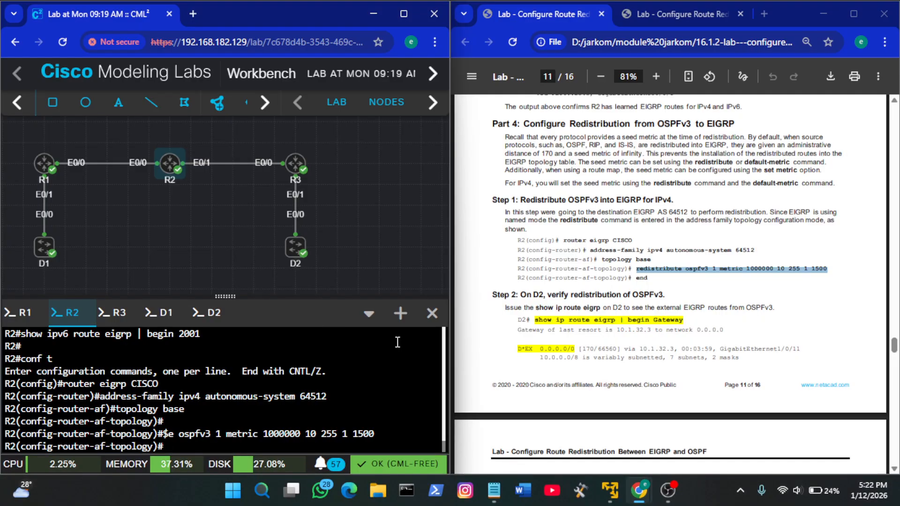
Run the guide's redistribute ospfv3 1 metric command once more on R2, and leave configuration mode with end
{"action": "left_click", "coordinate": [659, 295]}
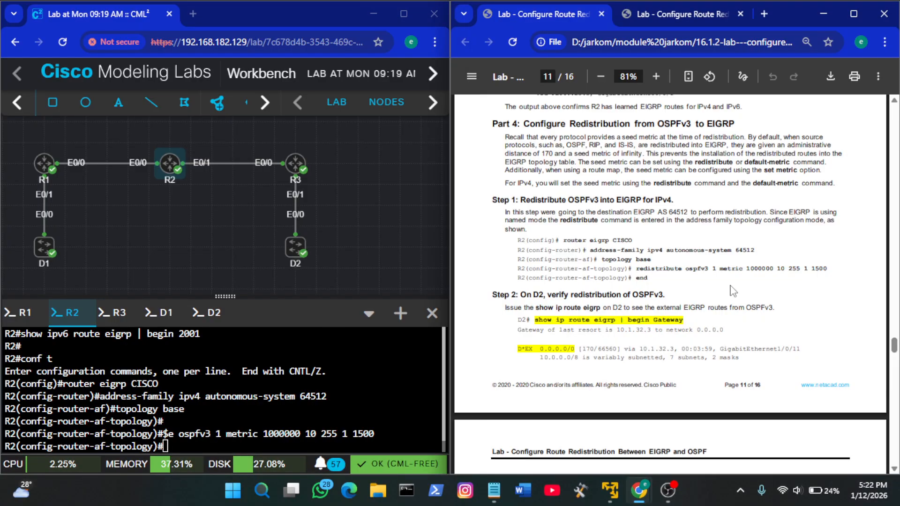
{"action": "left_click_drag", "start_coordinate": [637, 272], "coordinate": [833, 275]}
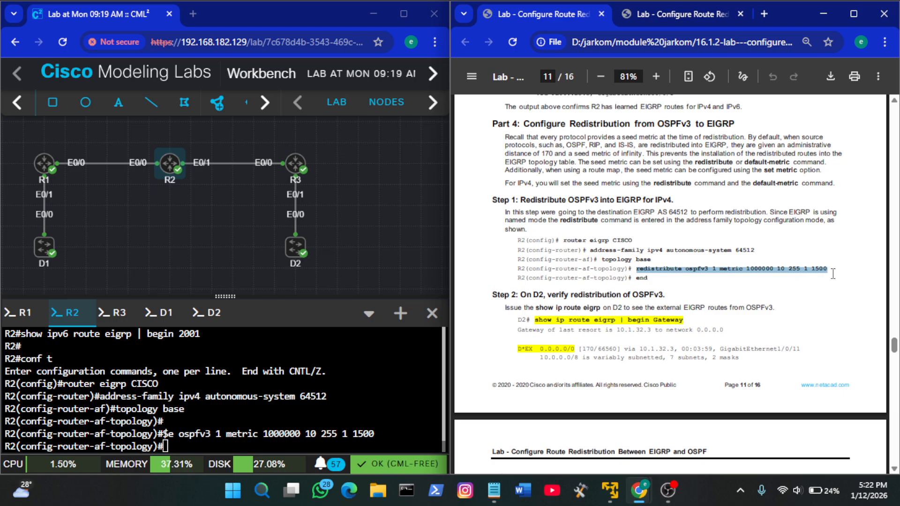
{"action": "right_click", "coordinate": [322, 395]}
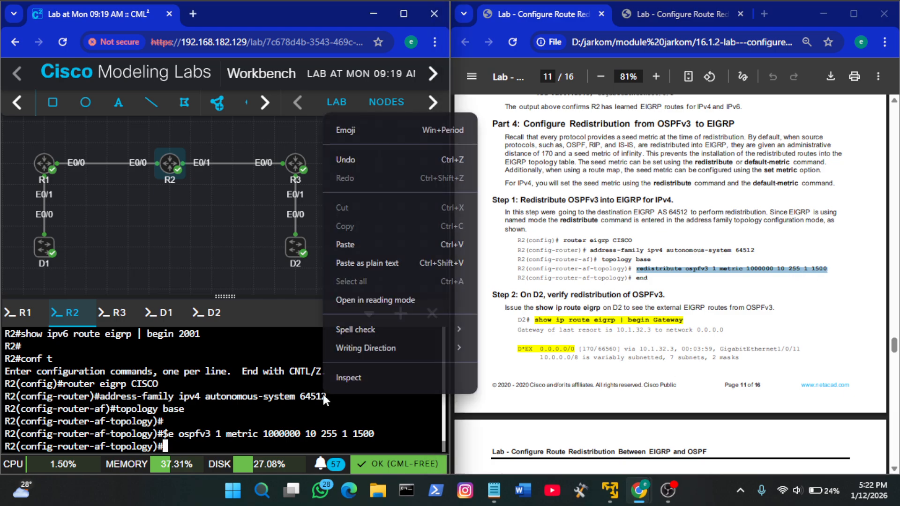
{"action": "left_click", "coordinate": [406, 243]}
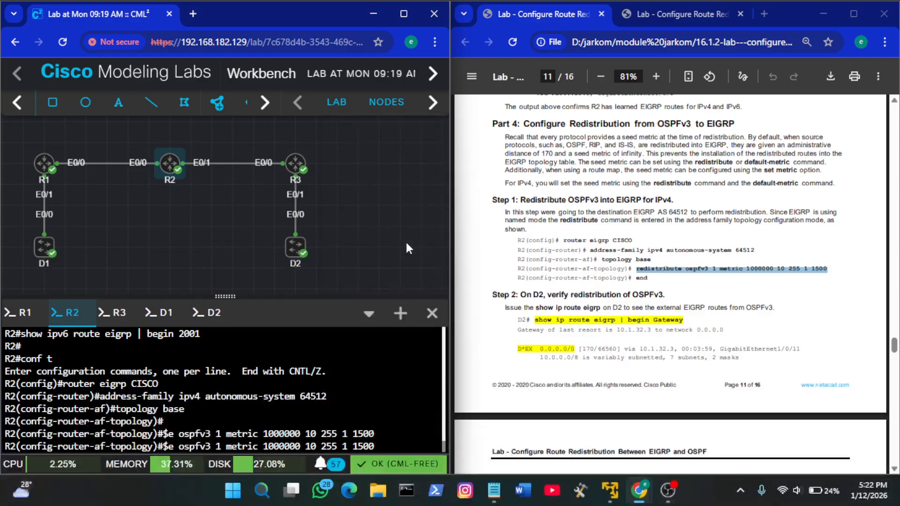
{"action": "key", "text": "Return"}
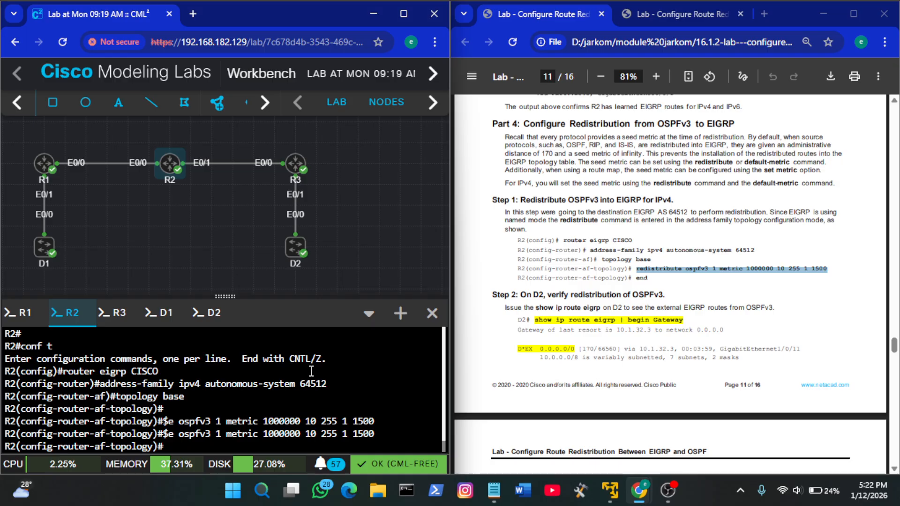
{"action": "type", "text": "end"}
{"action": "key", "text": "Return"}
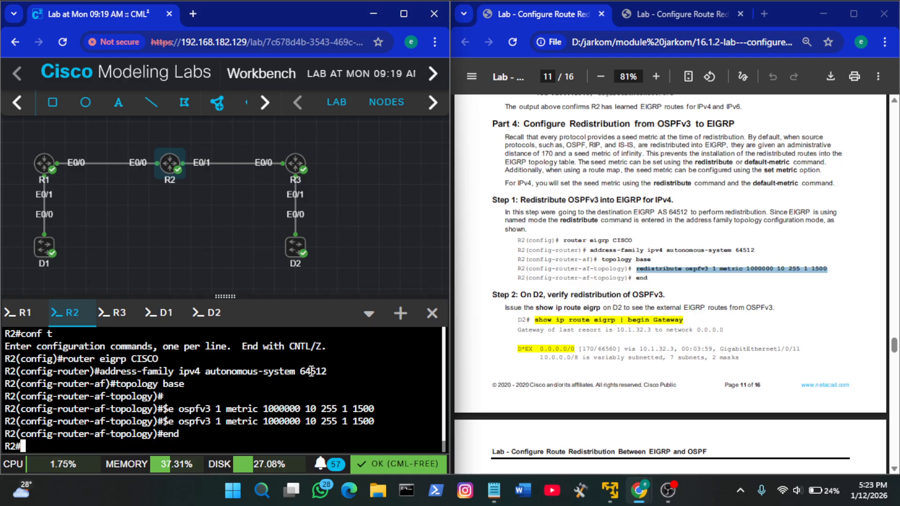
Switch to the D2 console and leave global configuration mode with exit
{"action": "left_click", "coordinate": [610, 322]}
{"action": "scroll", "coordinate": [610, 323], "scroll_direction": "down", "scroll_amount": 1}
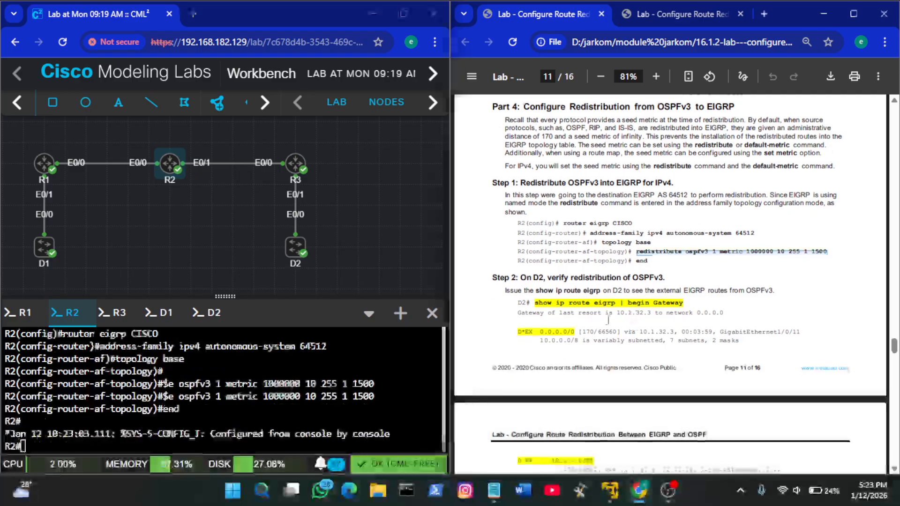
{"action": "left_click", "coordinate": [207, 315]}
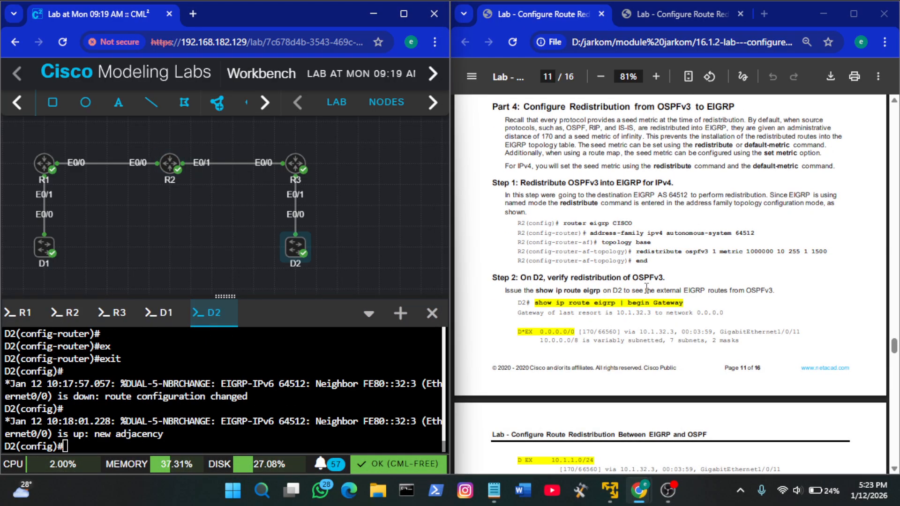
{"action": "left_click", "coordinate": [308, 403]}
{"action": "type", "text": "exit"}
{"action": "key", "text": "Return"}
Run show ip route eigrp | begin Gateway from the guide's Step 2 on D2, and examine the external default route
{"action": "left_click", "coordinate": [659, 328]}
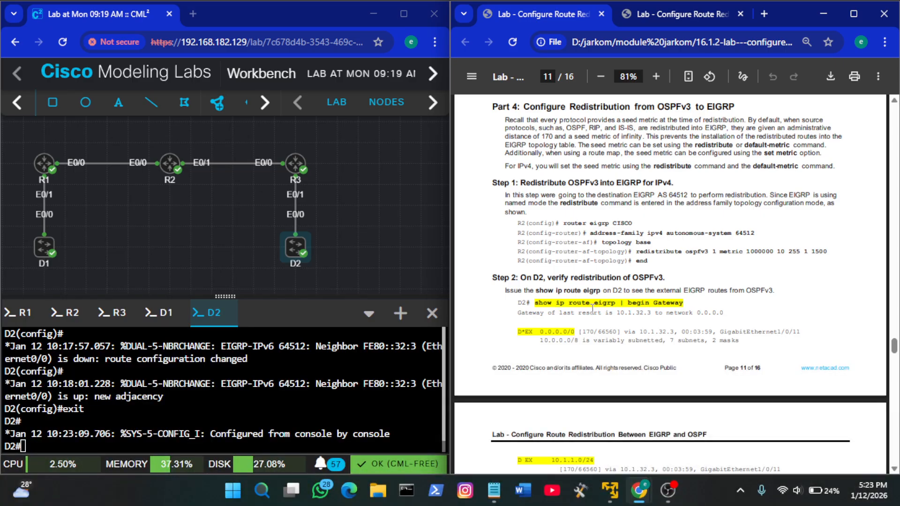
{"action": "left_click_drag", "start_coordinate": [686, 304], "coordinate": [538, 304]}
{"action": "key", "text": "ctrl+c"}
{"action": "left_click", "coordinate": [347, 366]}
{"action": "key", "text": "ctrl+v"}
{"action": "key", "text": "Return"}
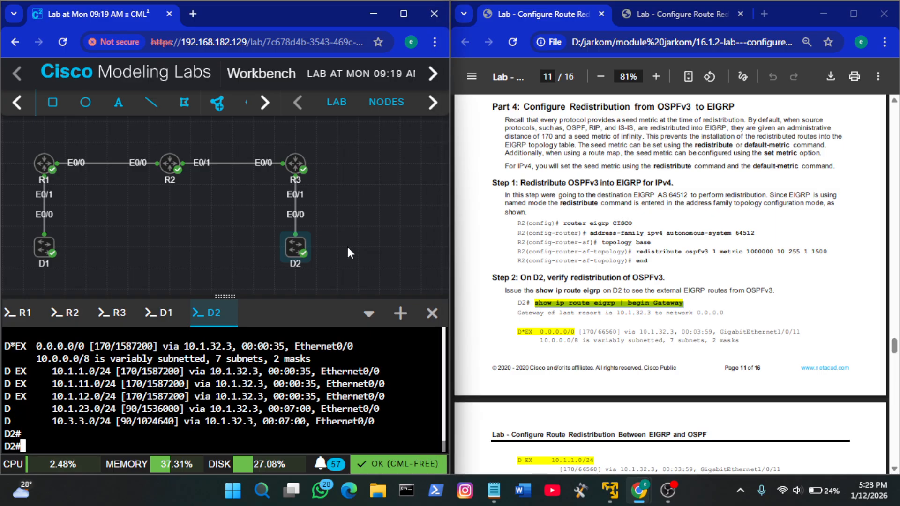
{"action": "key", "text": "ctrl+v"}
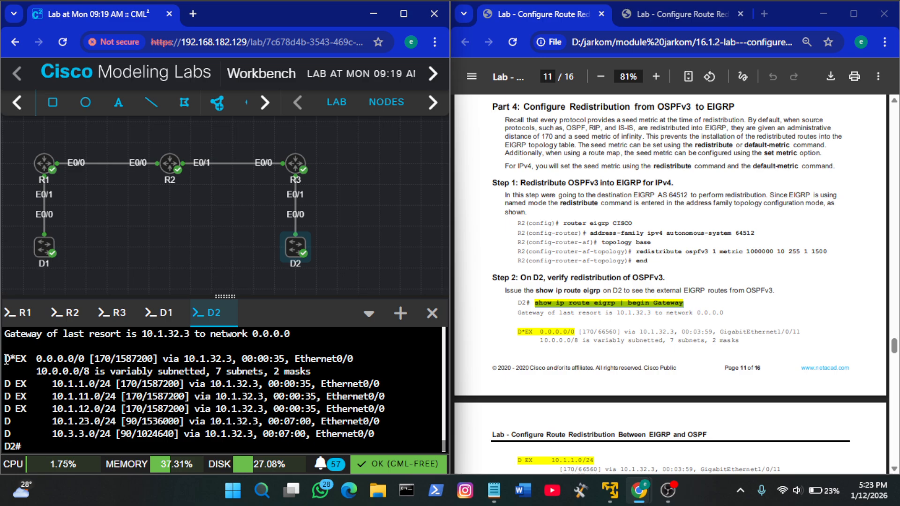
{"action": "left_click_drag", "start_coordinate": [5, 358], "coordinate": [81, 358]}
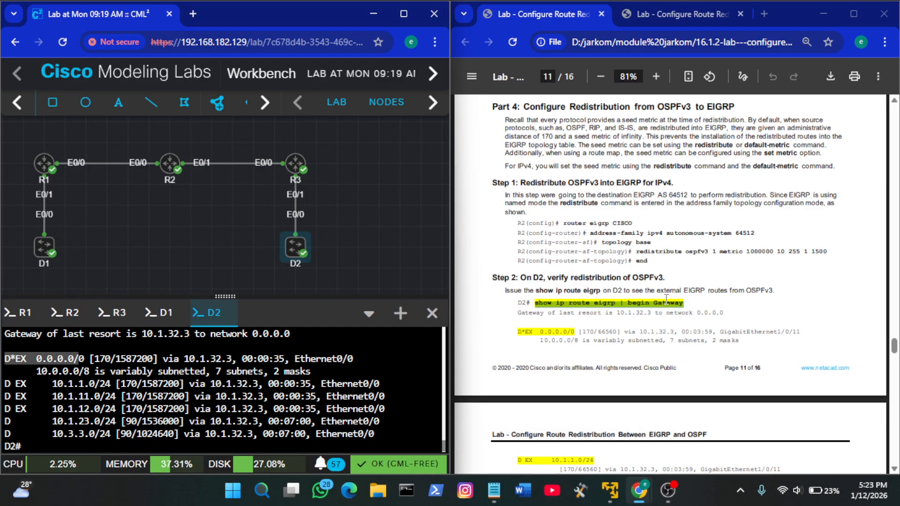
Enter global configuration mode on R2 and run router eigrp CISCO from the guide's Part 4, Step 3
{"action": "scroll", "coordinate": [666, 299], "scroll_direction": "down", "scroll_amount": 10}
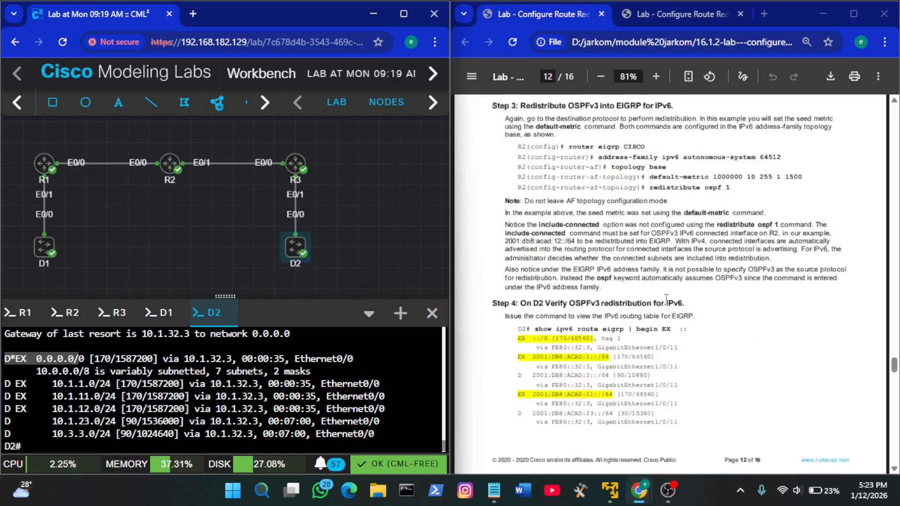
{"action": "scroll", "coordinate": [666, 298], "scroll_direction": "up", "scroll_amount": 3}
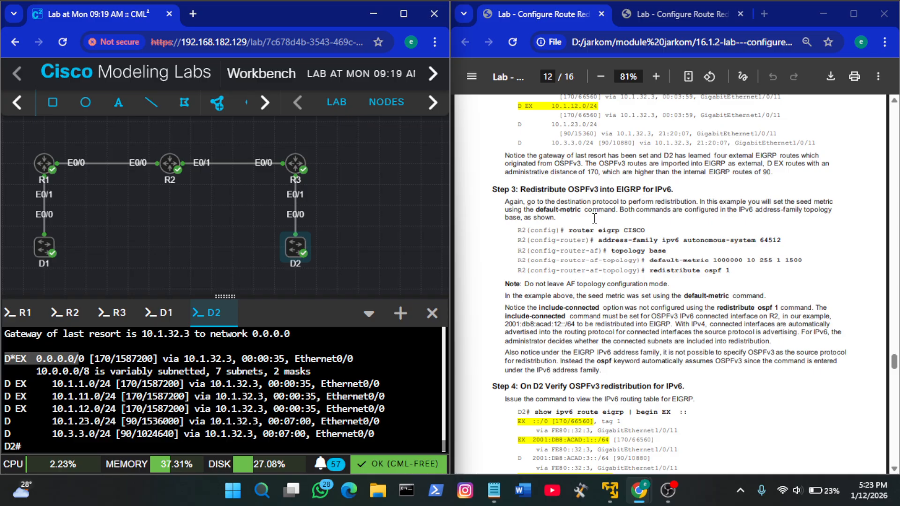
{"action": "left_click", "coordinate": [70, 313]}
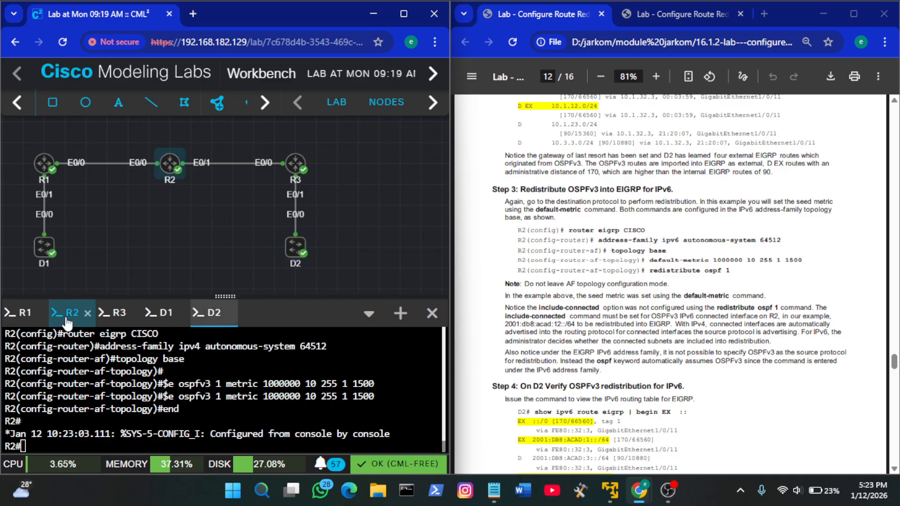
{"action": "key", "text": "Return"}
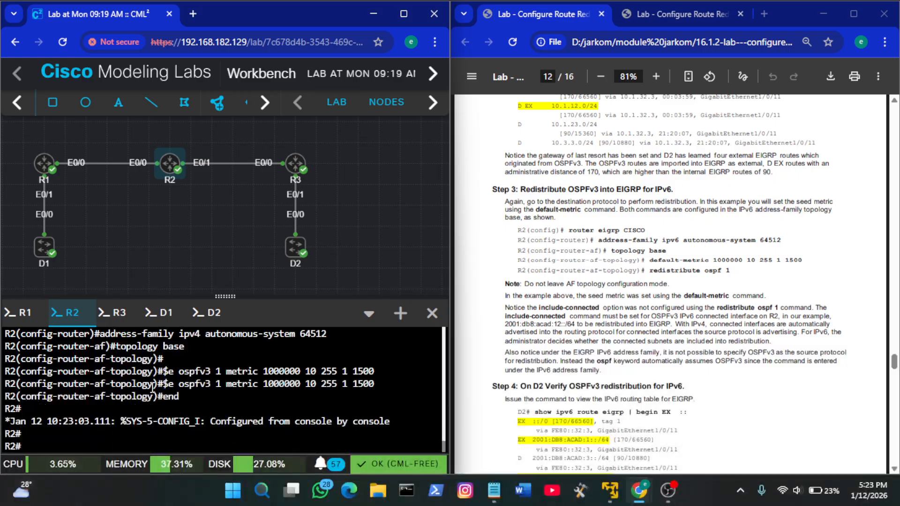
{"action": "type", "text": "conf t"}
{"action": "key", "text": "Return"}
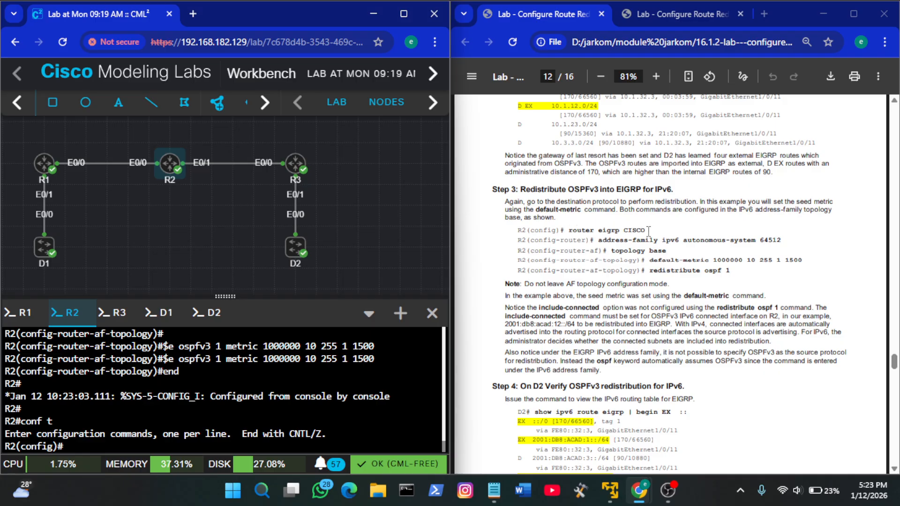
{"action": "left_click_drag", "start_coordinate": [649, 231], "coordinate": [570, 233]}
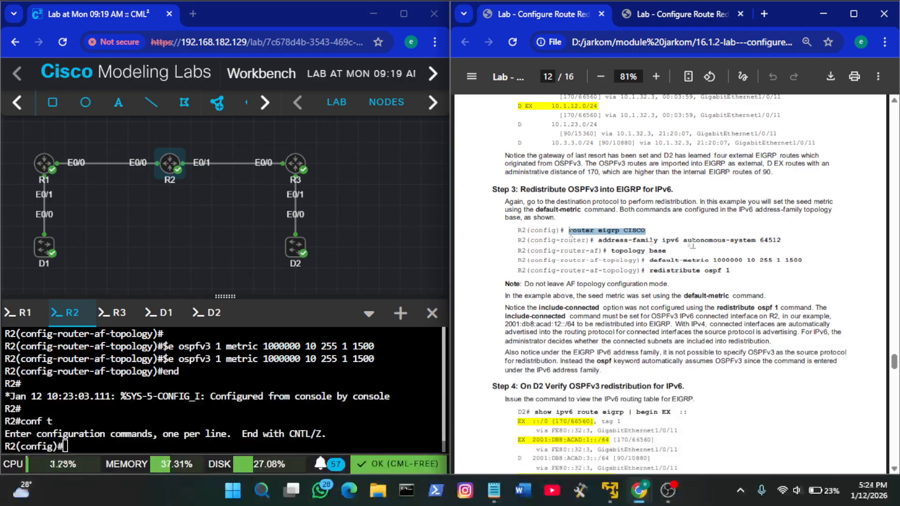
{"action": "right_click", "coordinate": [279, 385]}
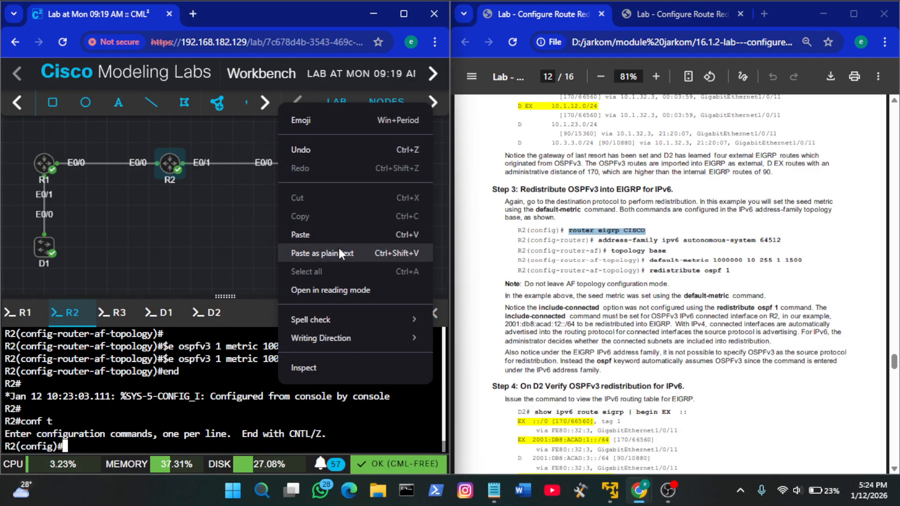
{"action": "left_click", "coordinate": [319, 228]}
{"action": "key", "text": "Return"}
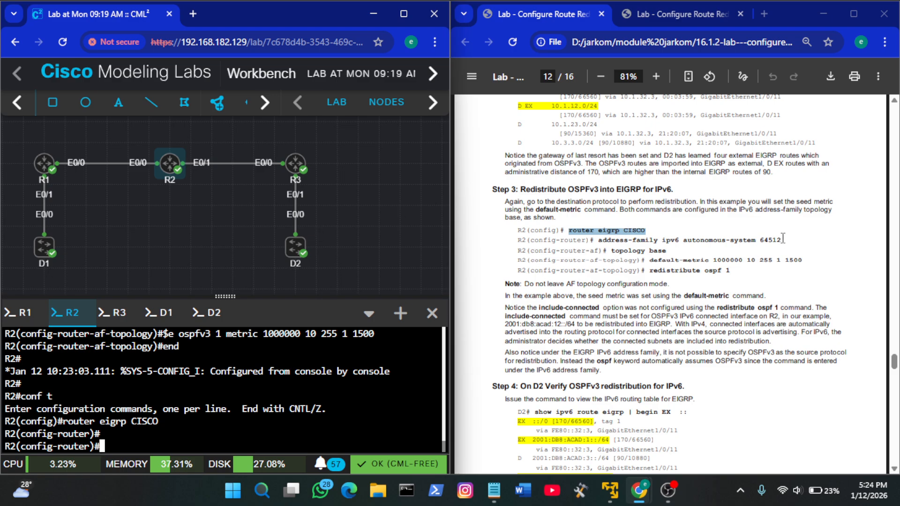
Enter the guide's address-family ipv6 autonomous-system 64512 on R2, followed by topology base
{"action": "left_click_drag", "start_coordinate": [782, 241], "coordinate": [599, 241]}
{"action": "right_click", "coordinate": [258, 403]}
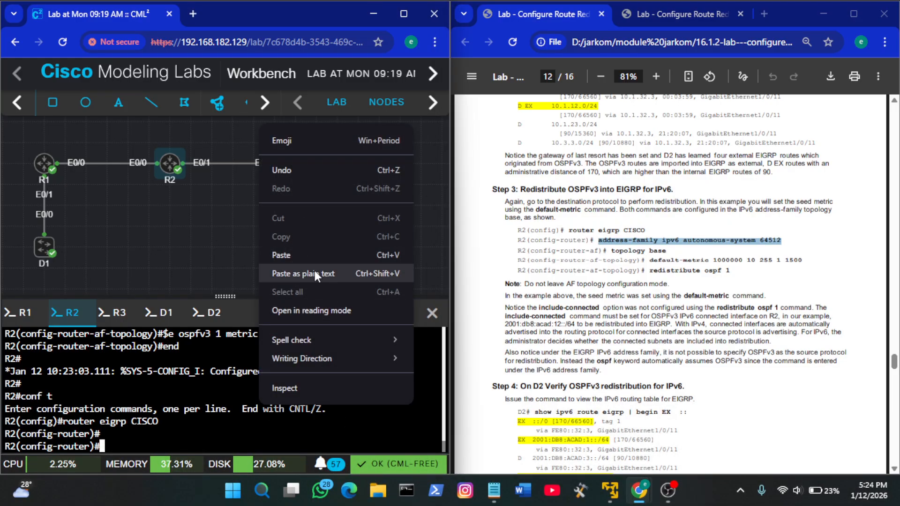
{"action": "left_click", "coordinate": [281, 255]}
{"action": "key", "text": "Return"}
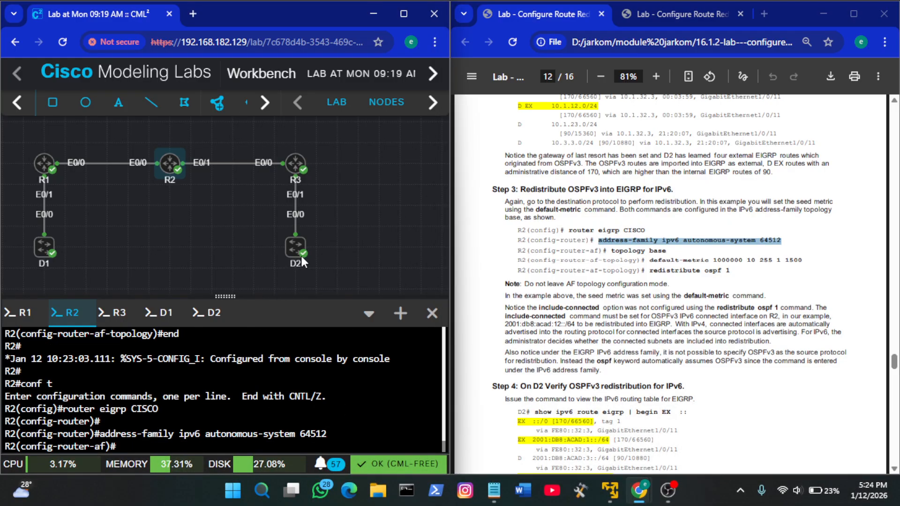
{"action": "type", "text": "top"}
{"action": "key", "text": "Tab"}
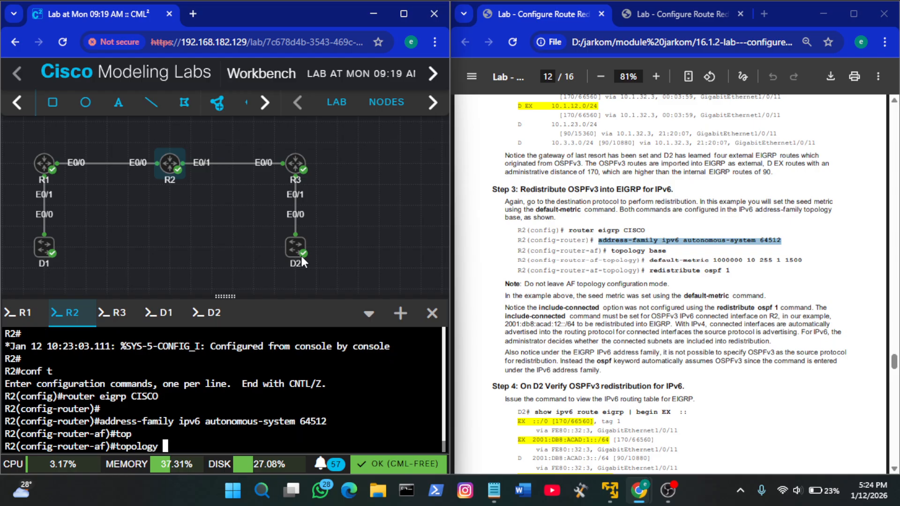
{"action": "type", "text": "b"}
{"action": "key", "text": "Tab"}
{"action": "key", "text": "Return"}
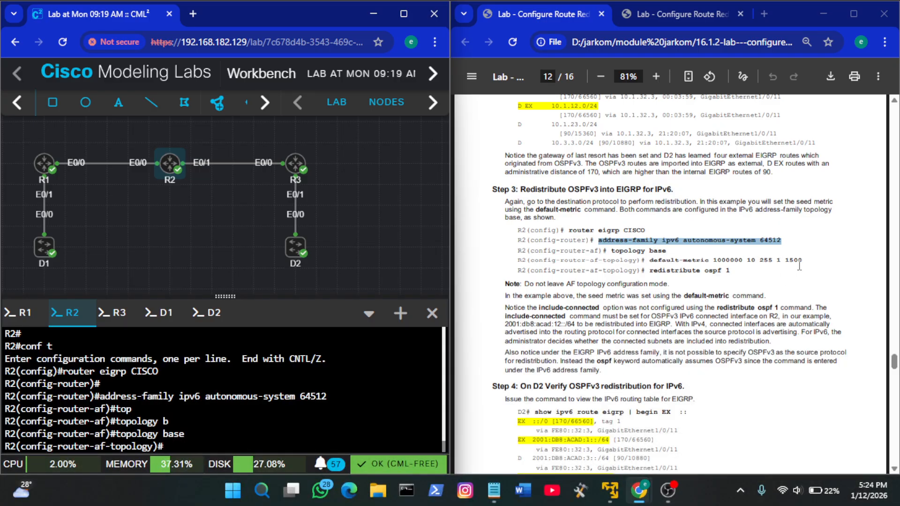
{"action": "left_click_drag", "start_coordinate": [804, 262], "coordinate": [659, 261]}
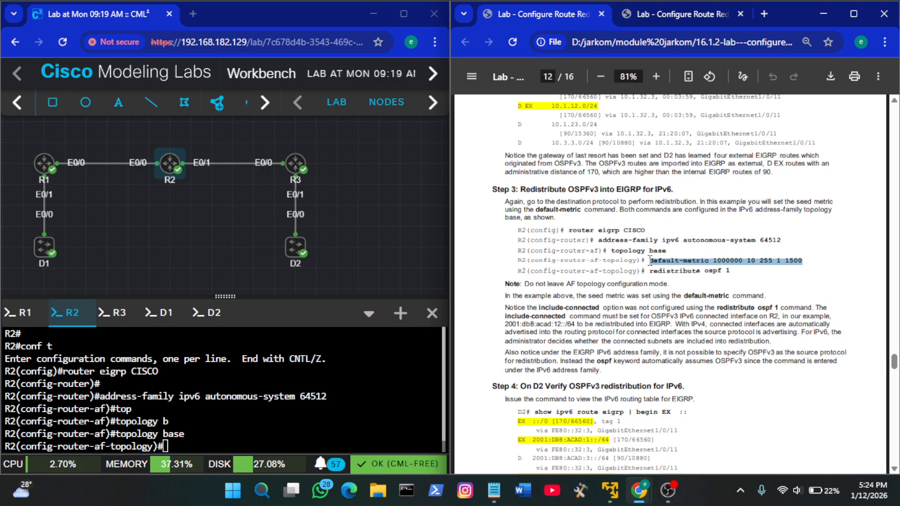
{"action": "right_click", "coordinate": [362, 350]}
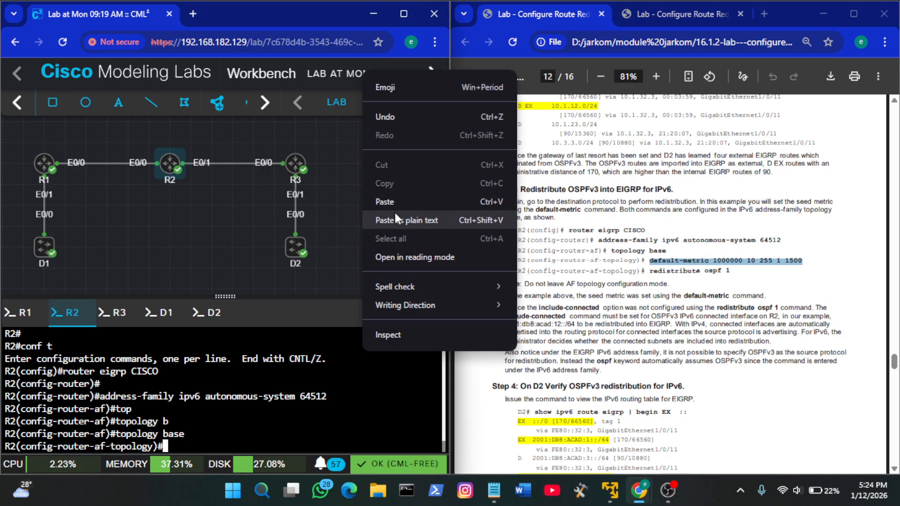
{"action": "left_click", "coordinate": [395, 208]}
{"action": "key", "text": "Return"}
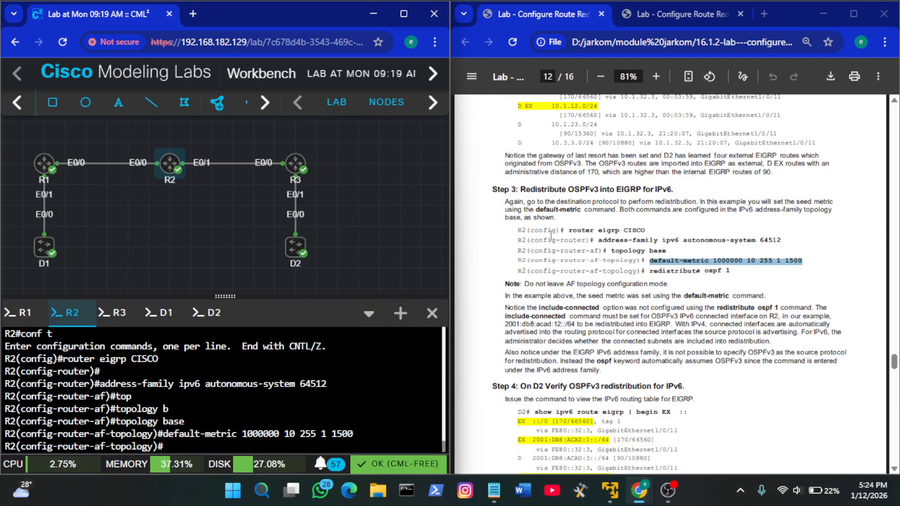
Run the guide's redistribute ospf 1 in R2's IPv6 topology, and bring up Step 4 for verifying IPv6 redistribution on D2
{"action": "left_click", "coordinate": [669, 285]}
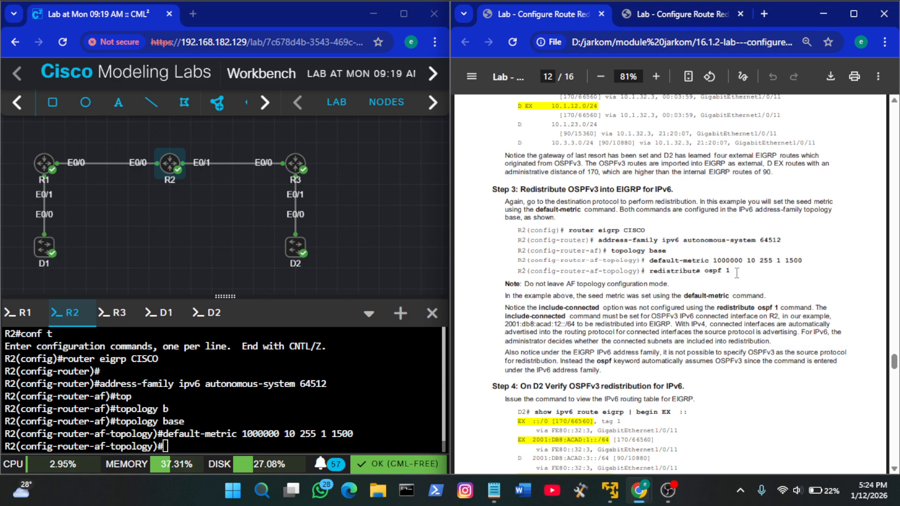
{"action": "left_click_drag", "start_coordinate": [737, 273], "coordinate": [655, 273]}
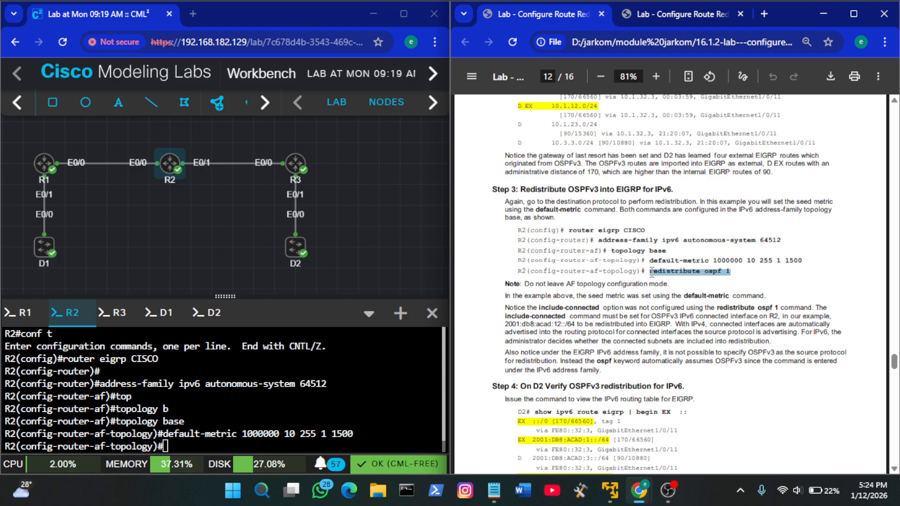
{"action": "right_click", "coordinate": [261, 380]}
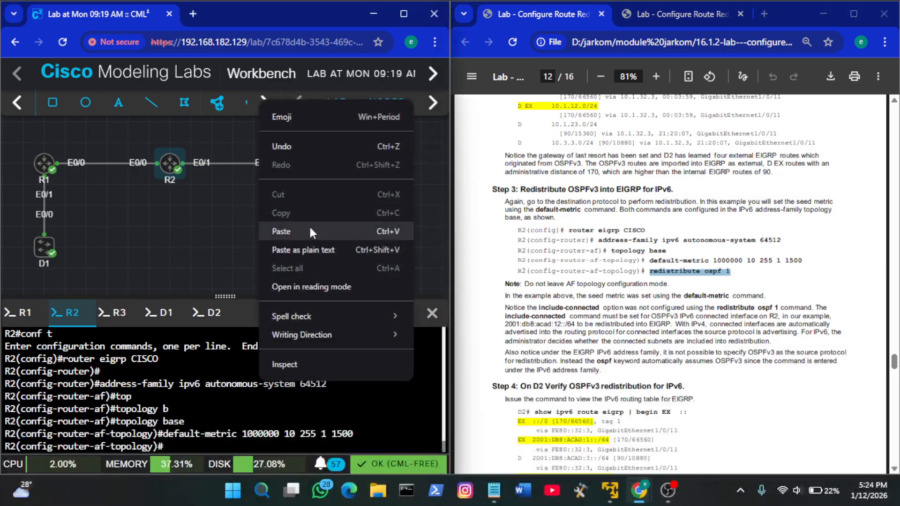
{"action": "left_click", "coordinate": [309, 225]}
{"action": "key", "text": "Return"}
{"action": "key", "text": "Return"}
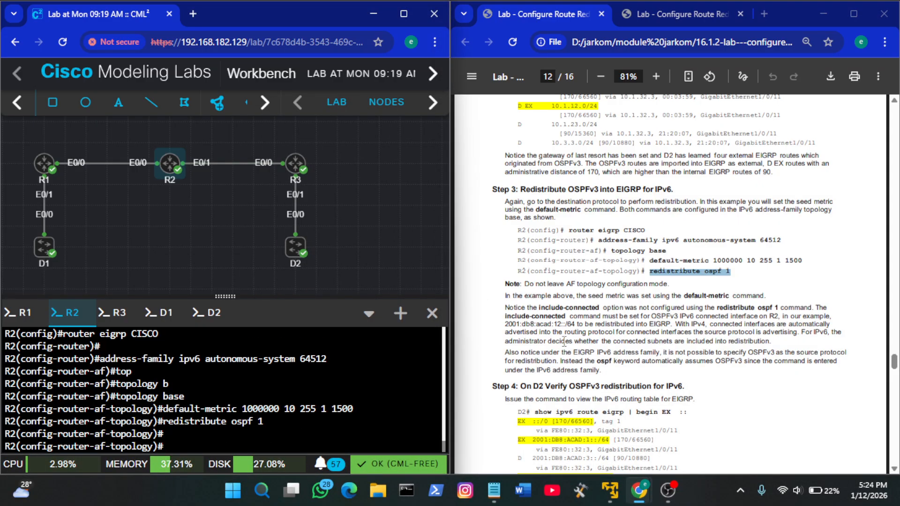
{"action": "scroll", "coordinate": [605, 317], "scroll_direction": "down", "scroll_amount": 3}
{"action": "scroll", "coordinate": [605, 318], "scroll_direction": "down", "scroll_amount": 1}
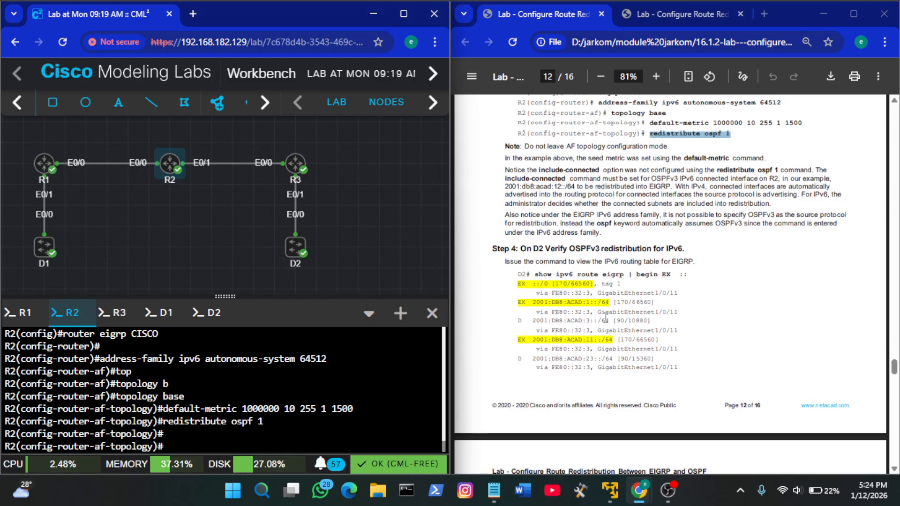
Run the guide's show ipv6 route eigrp | begin EX :: command on D2 to check the redistributed IPv6 routes
{"action": "left_click", "coordinate": [204, 313]}
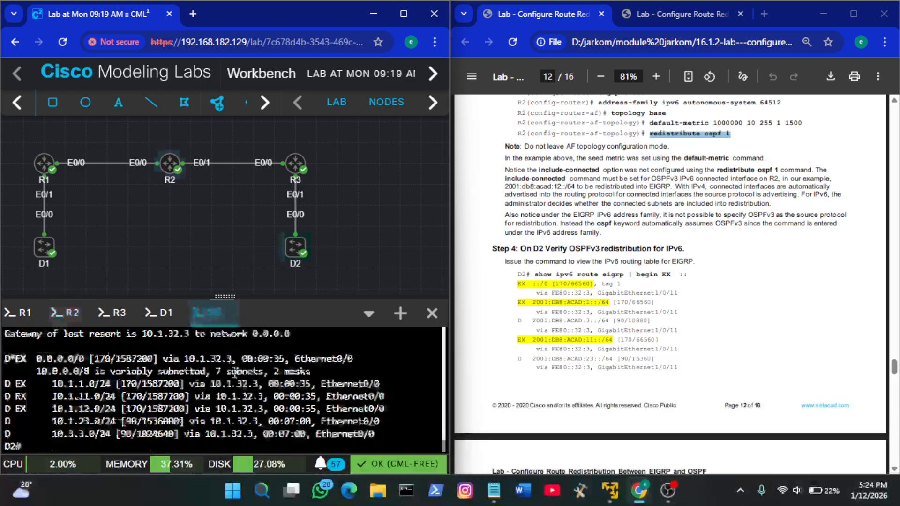
{"action": "key", "text": "Return"}
{"action": "key", "text": "Return"}
{"action": "key", "text": "Return"}
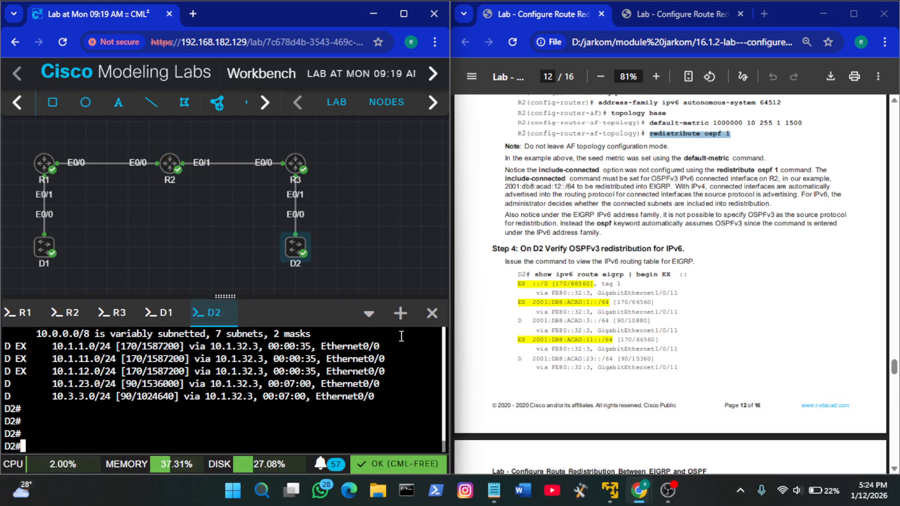
{"action": "left_click_drag", "start_coordinate": [687, 274], "coordinate": [537, 276]}
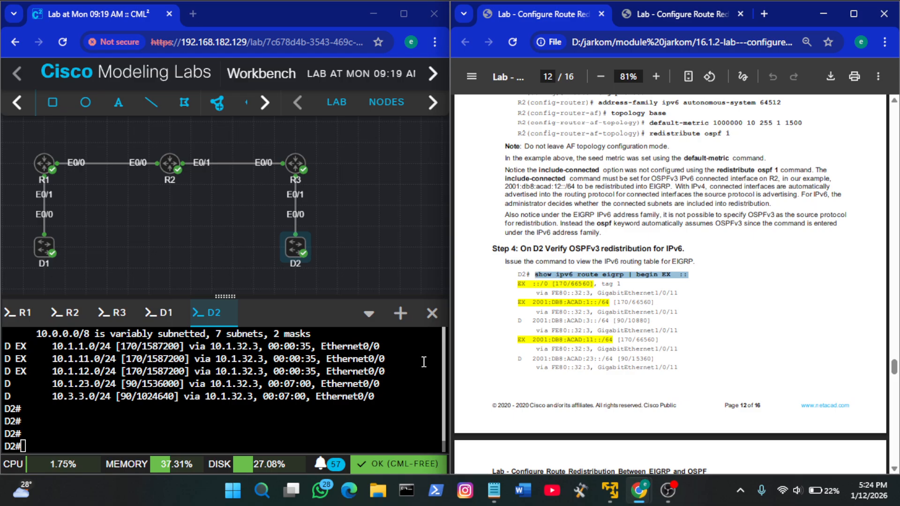
{"action": "right_click", "coordinate": [325, 389]}
{"action": "left_click", "coordinate": [401, 235]}
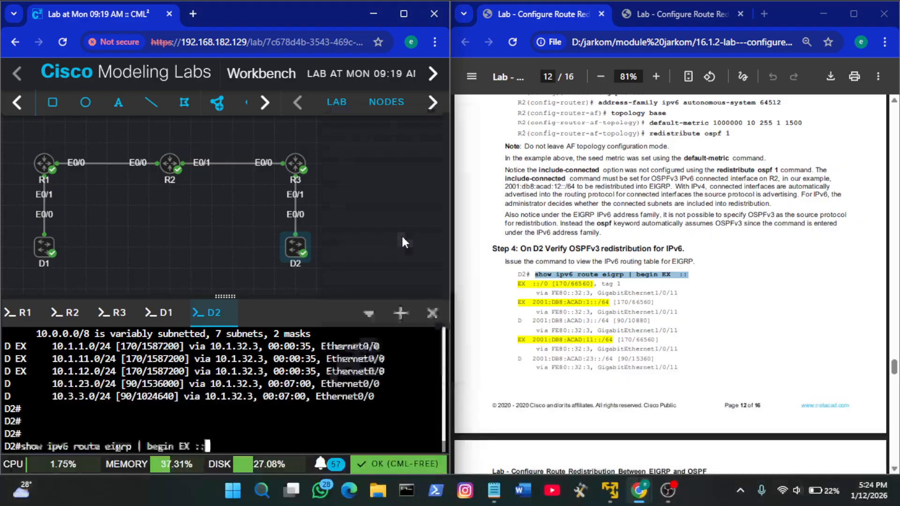
{"action": "key", "text": "Return"}
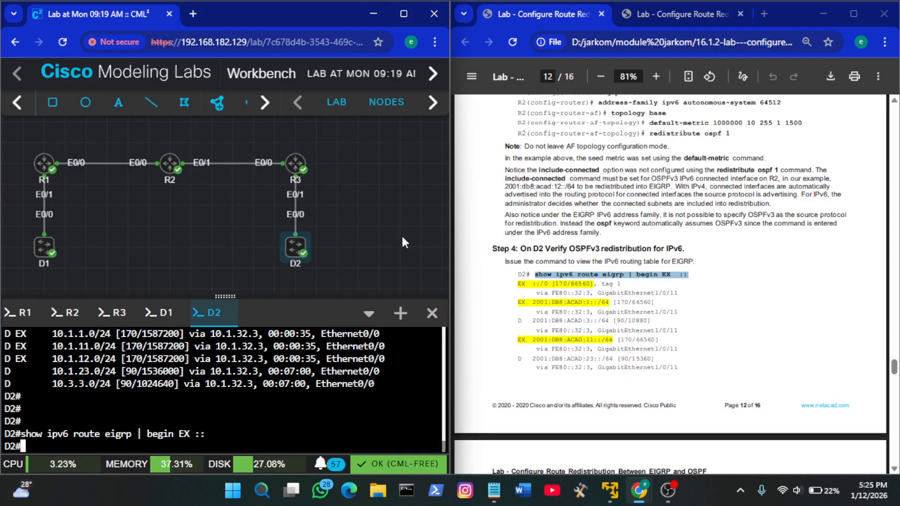
Display D2's IPv6 EIGRP routing table with the unfiltered show ipv6 route eigrp and review its entries against the guide
{"action": "scroll", "coordinate": [607, 332], "scroll_direction": "down", "scroll_amount": 3}
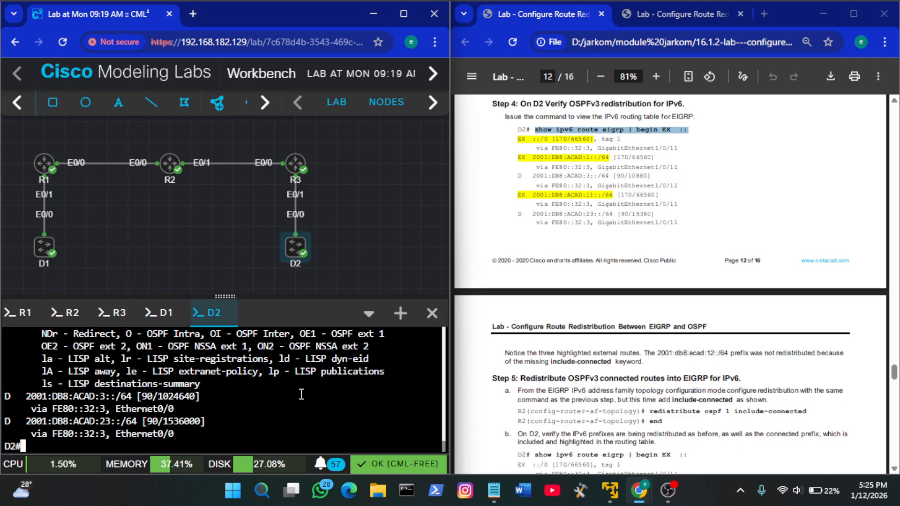
{"action": "key", "text": "Up"}
{"action": "key", "text": "Down"}
{"action": "scroll", "coordinate": [301, 394], "scroll_direction": "up", "scroll_amount": 3}
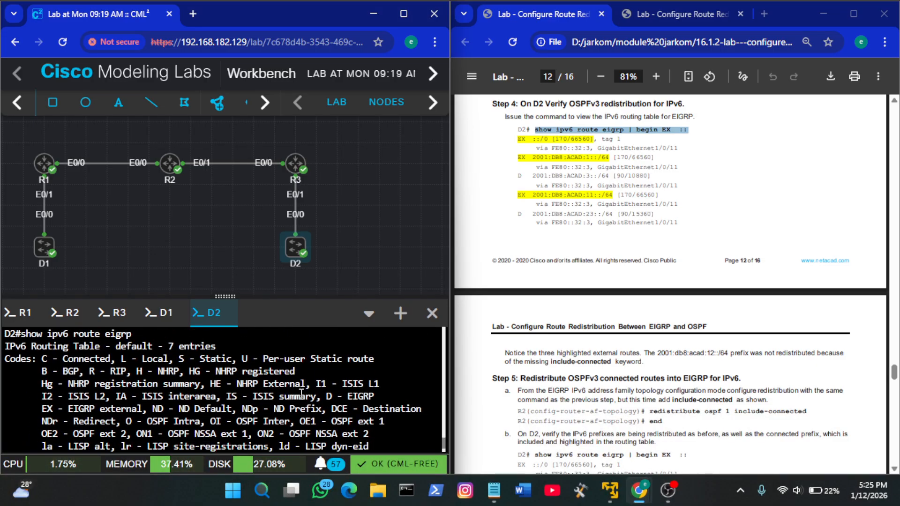
{"action": "scroll", "coordinate": [301, 393], "scroll_direction": "up", "scroll_amount": 1}
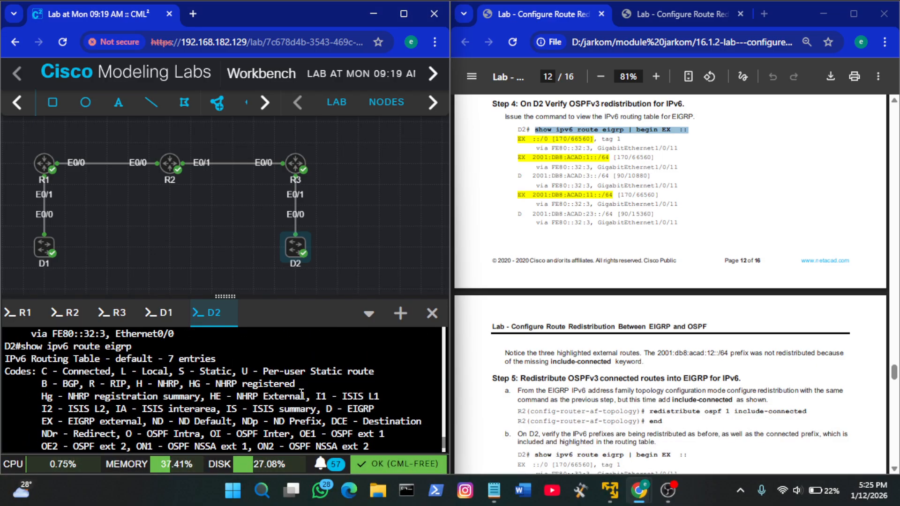
{"action": "scroll", "coordinate": [43, 370], "scroll_direction": "down", "scroll_amount": 4}
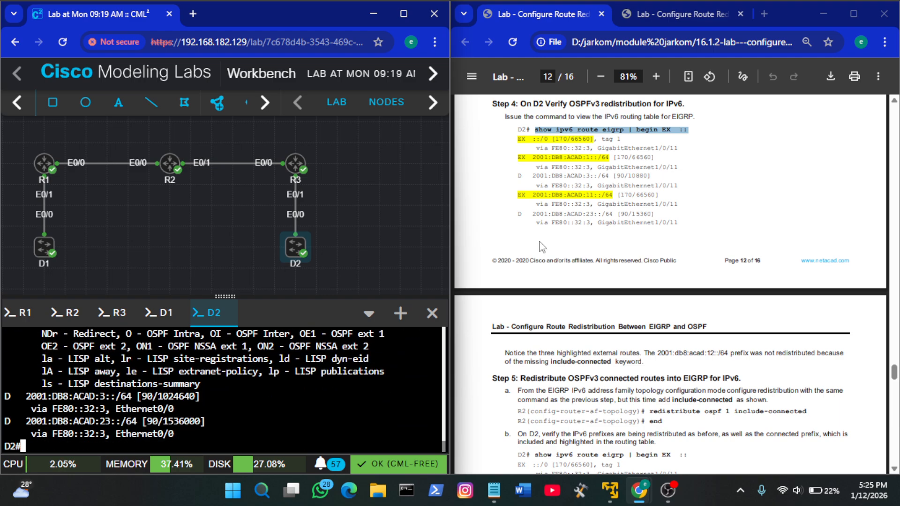
Run redistribute ospf 1 include-connected from Step 5 in R2's EIGRP IPv6 topology and leave configuration mode with end
{"action": "scroll", "coordinate": [542, 247], "scroll_direction": "down", "scroll_amount": 3}
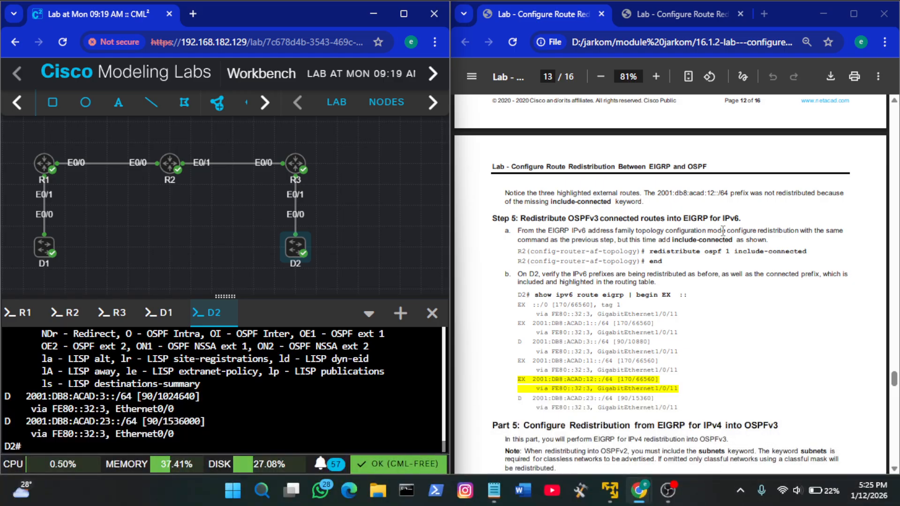
{"action": "left_click", "coordinate": [66, 312]}
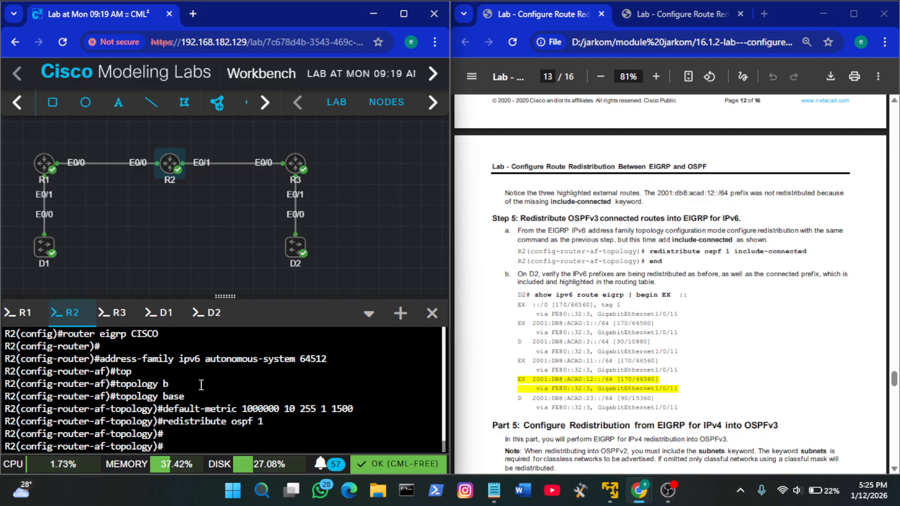
{"action": "key", "text": "Return"}
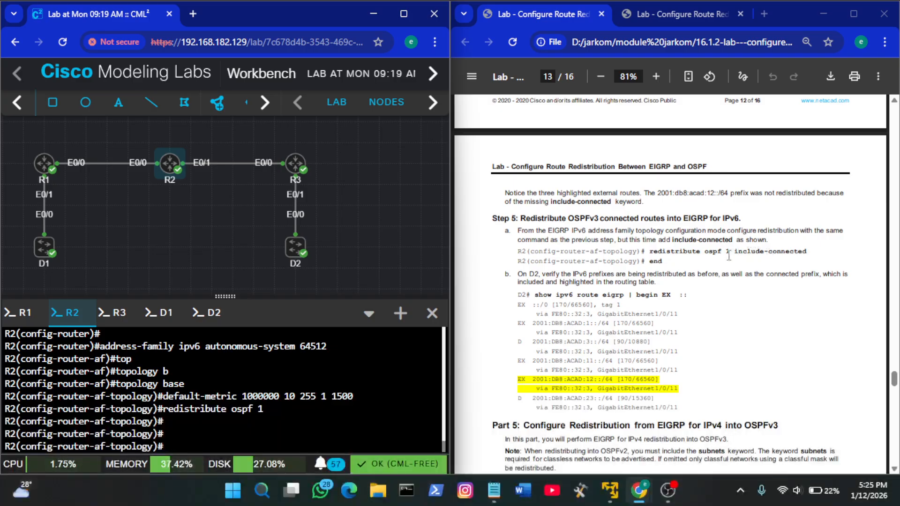
{"action": "left_click_drag", "start_coordinate": [810, 253], "coordinate": [648, 253]}
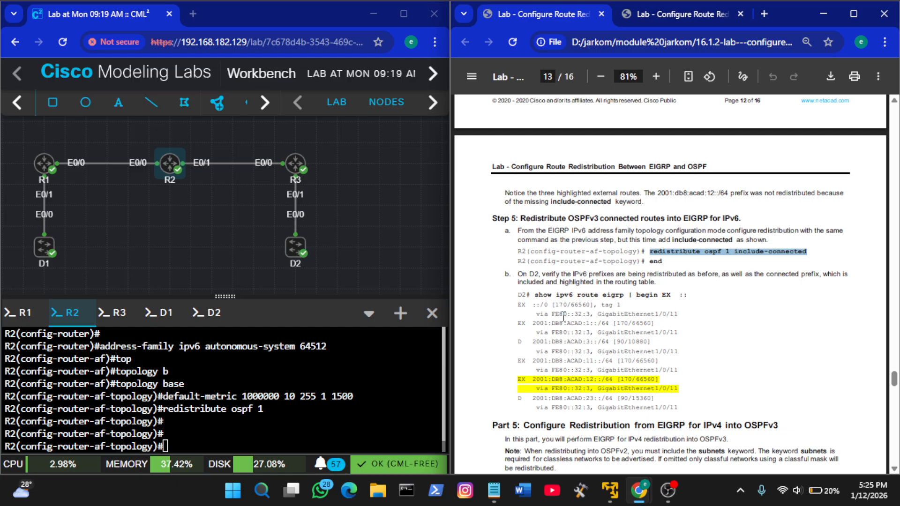
{"action": "key", "text": "ctrl+c"}
{"action": "right_click", "coordinate": [270, 406]}
{"action": "left_click", "coordinate": [333, 261]}
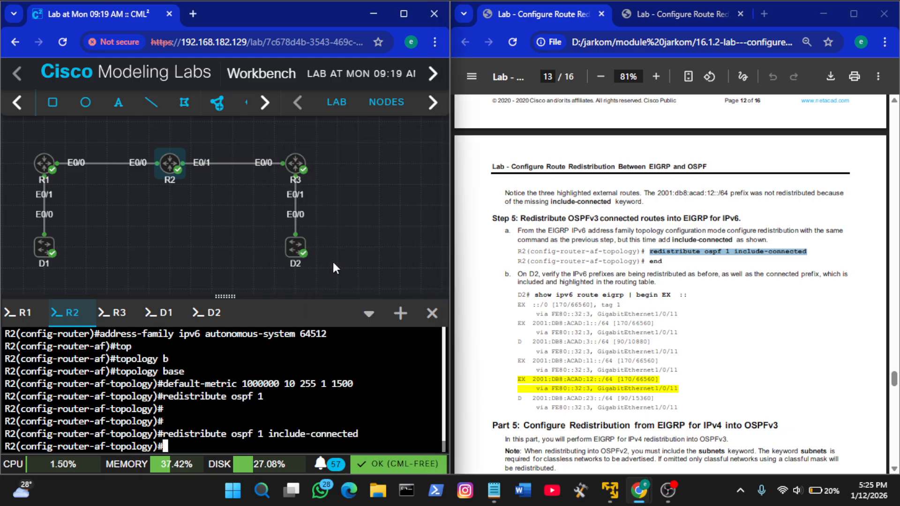
{"action": "key", "text": "Return"}
{"action": "type", "text": "end"}
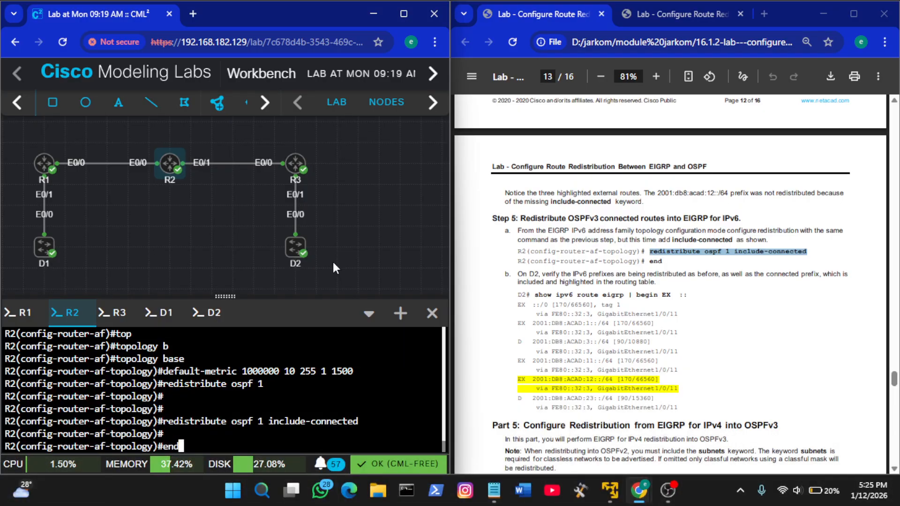
{"action": "key", "text": "Return"}
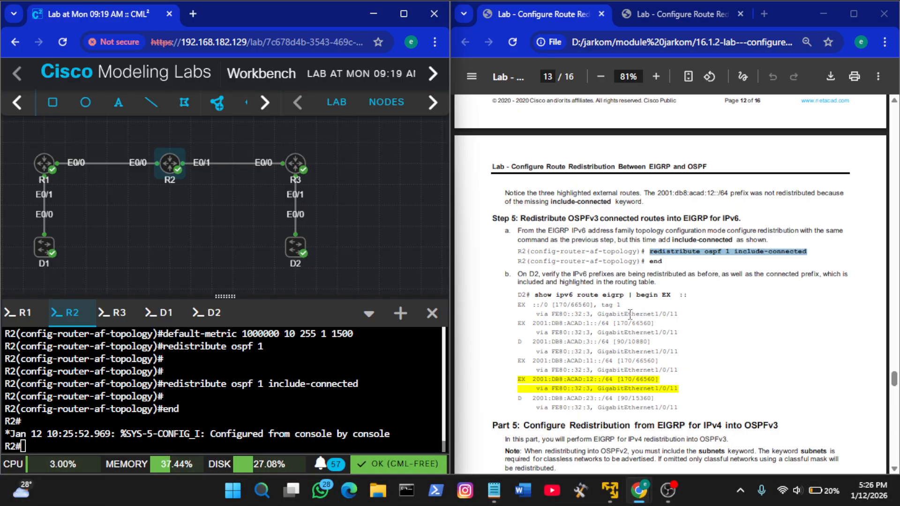
Rerun show ipv6 route eigrp on D2 to check for the connected OSPFv3 prefix
{"action": "left_click", "coordinate": [651, 310]}
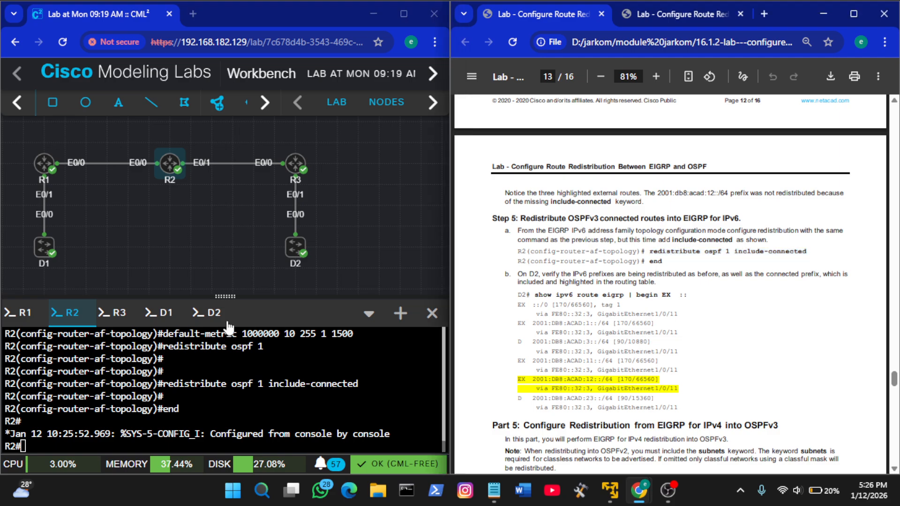
{"action": "left_click", "coordinate": [206, 314]}
{"action": "key", "text": "Up"}
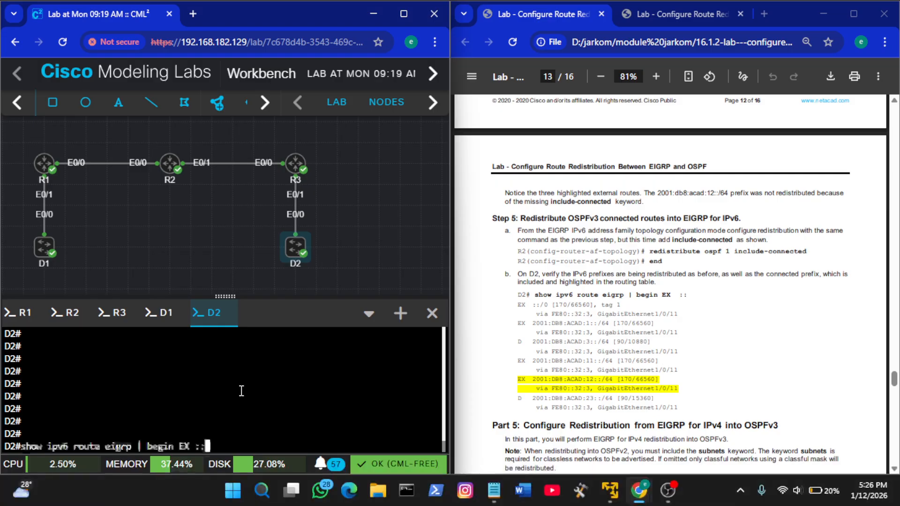
{"action": "key", "text": "Up"}
{"action": "key", "text": "Return"}
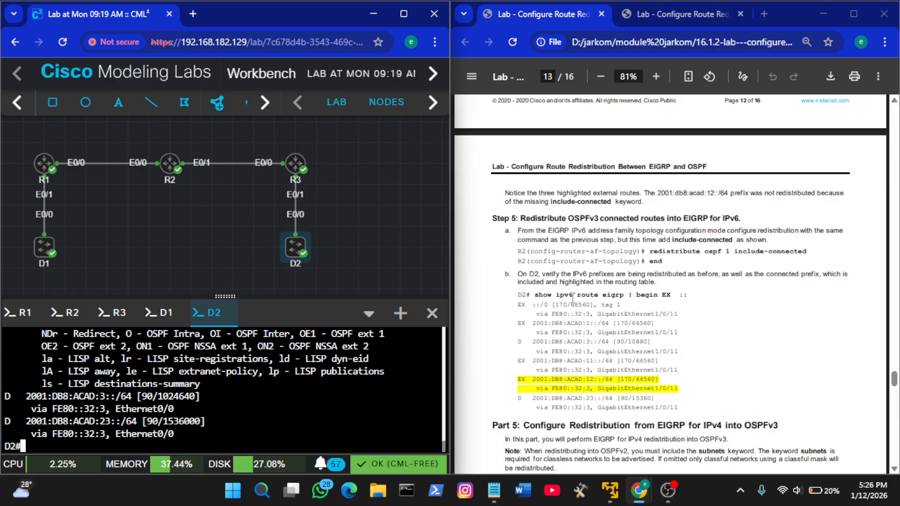
Enter global configuration mode on R2 and run router ospfv3 1 from the guide's Part 5, Step 1
{"action": "scroll", "coordinate": [607, 322], "scroll_direction": "down", "scroll_amount": 5}
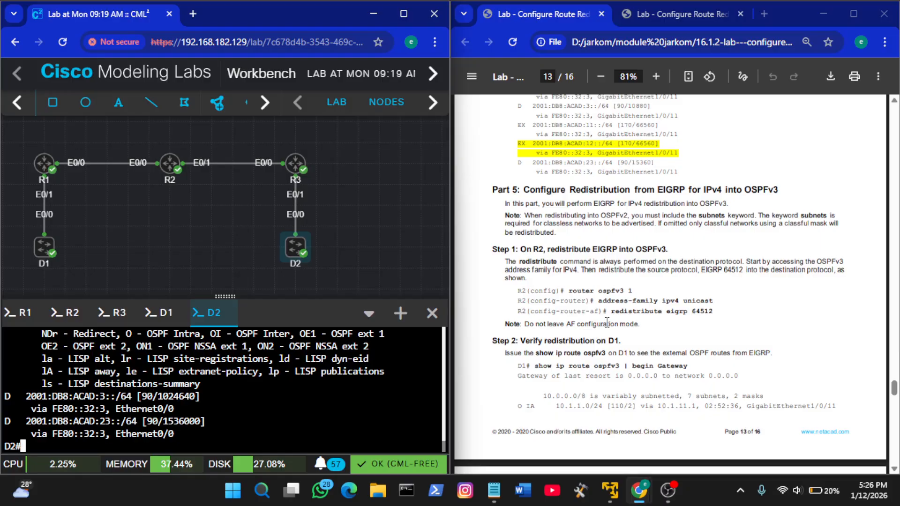
{"action": "scroll", "coordinate": [607, 322], "scroll_direction": "up", "scroll_amount": 1}
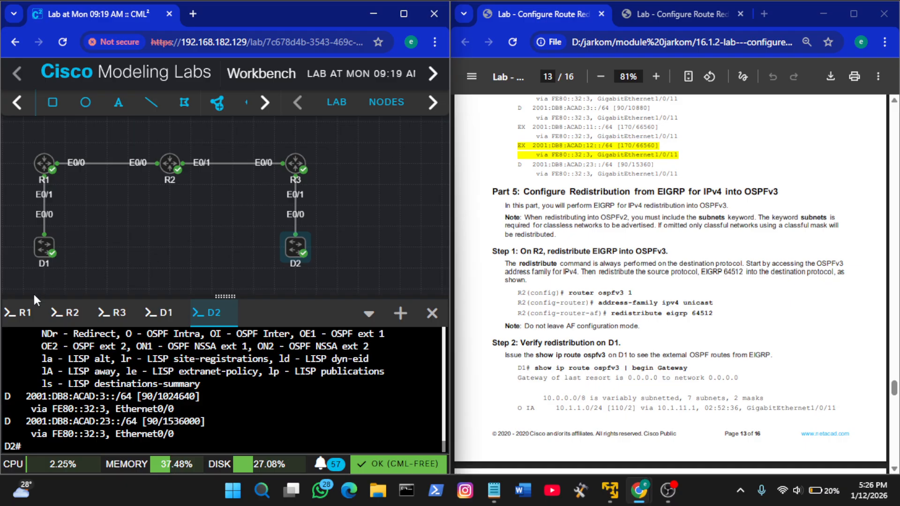
{"action": "left_click", "coordinate": [66, 313]}
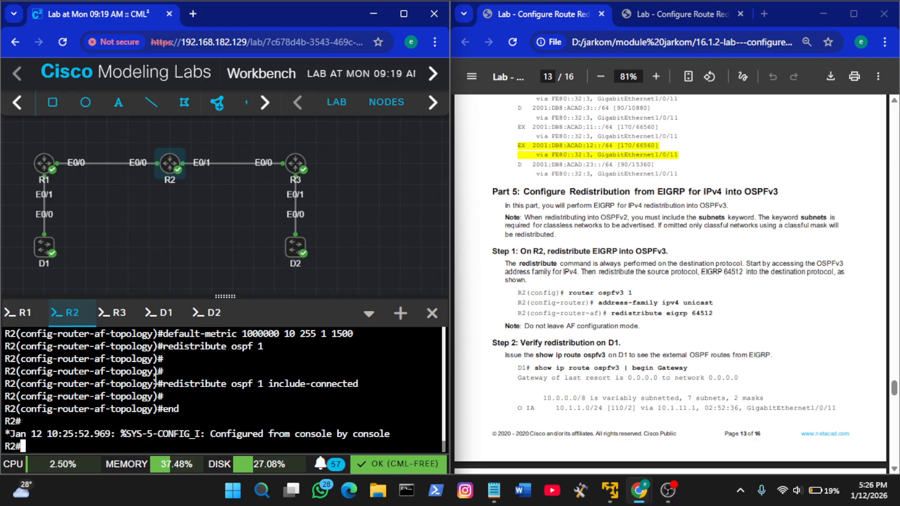
{"action": "key", "text": "Return"}
{"action": "key", "text": "Return"}
{"action": "type", "text": "conf t"}
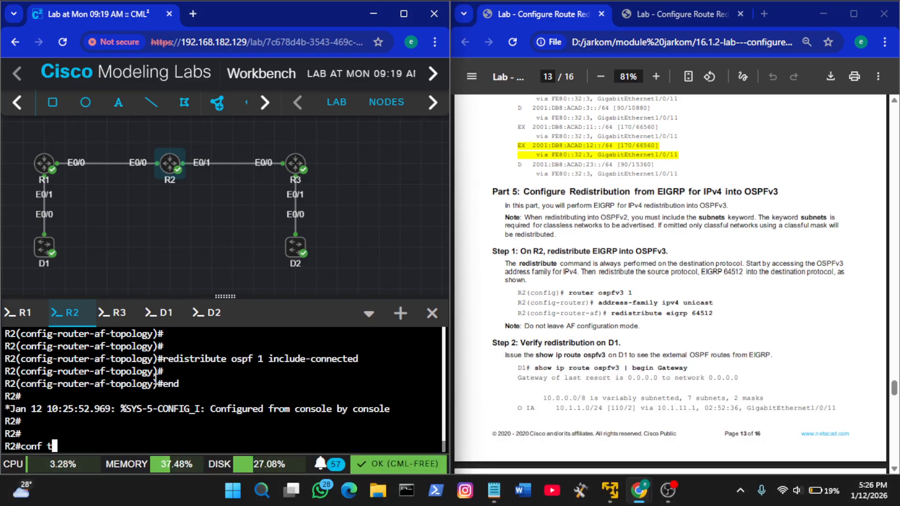
{"action": "key", "text": "Return"}
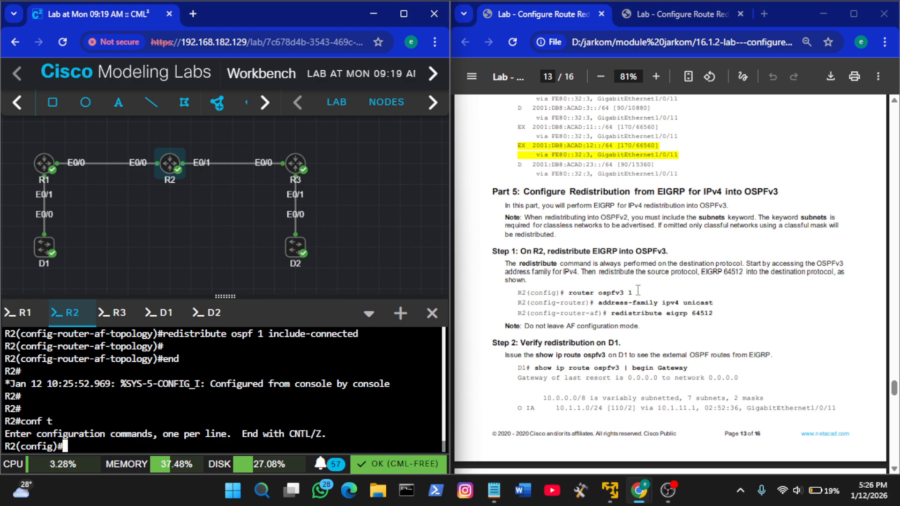
{"action": "left_click_drag", "start_coordinate": [634, 293], "coordinate": [574, 299]}
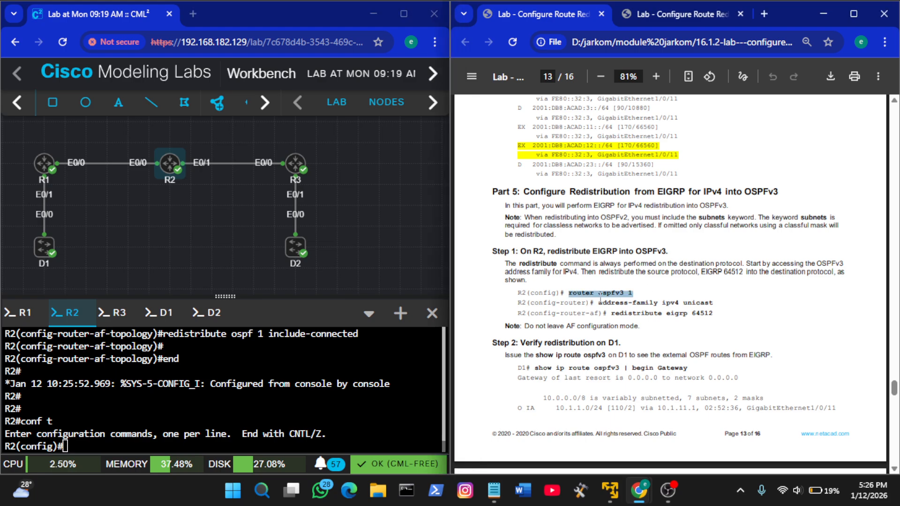
{"action": "right_click", "coordinate": [322, 361]}
{"action": "left_click", "coordinate": [375, 210]}
{"action": "key", "text": "Return"}
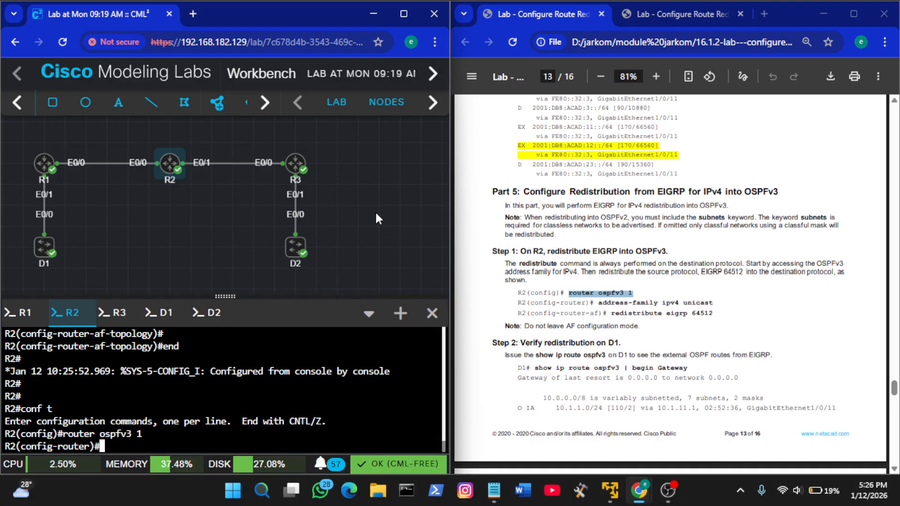
Enter the OSPFv3 IPv4 address family on R2 with the guide's address-family ipv4 unicast command
{"action": "left_click", "coordinate": [719, 282]}
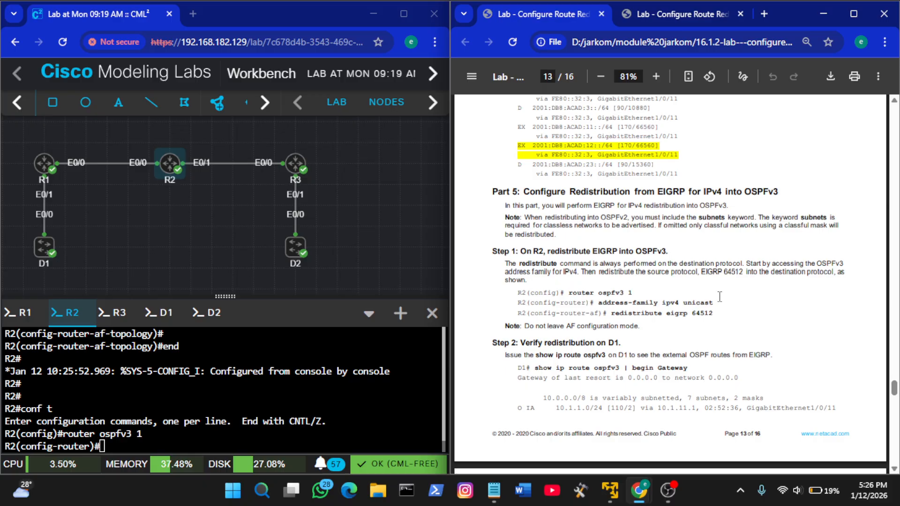
{"action": "left_click_drag", "start_coordinate": [717, 303], "coordinate": [600, 303]}
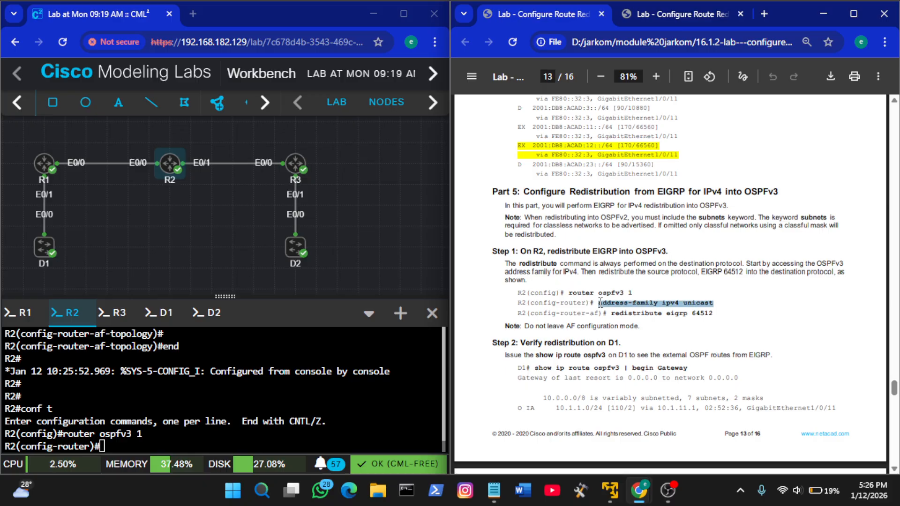
{"action": "right_click", "coordinate": [325, 400]}
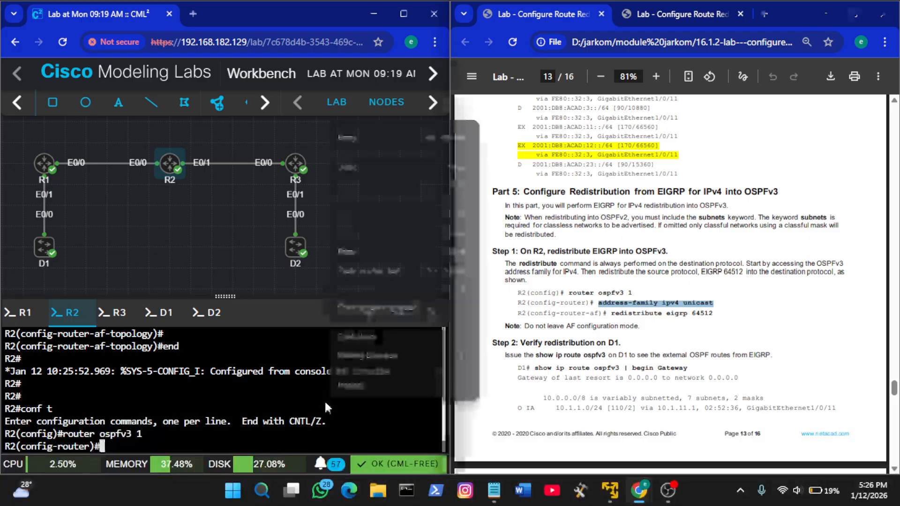
{"action": "left_click", "coordinate": [388, 246]}
{"action": "key", "text": "Return"}
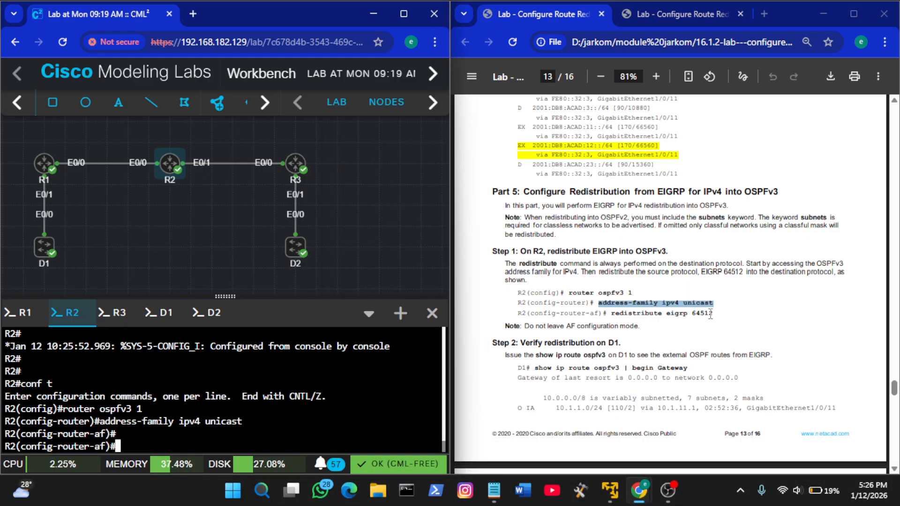
Redistribute EIGRP into OSPFv3 for IPv4 on R2 with the guide's redistribute eigrp 64512 command
{"action": "left_click_drag", "start_coordinate": [719, 313], "coordinate": [612, 311]}
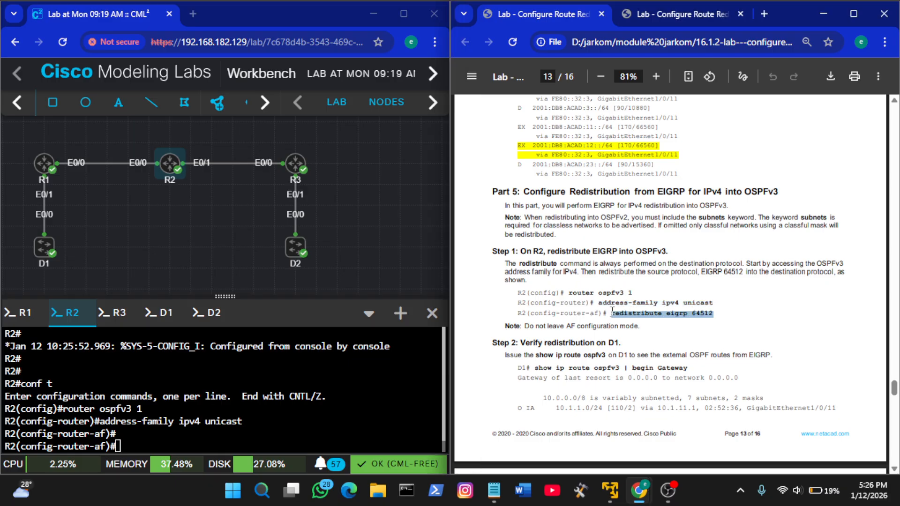
{"action": "right_click", "coordinate": [337, 410]}
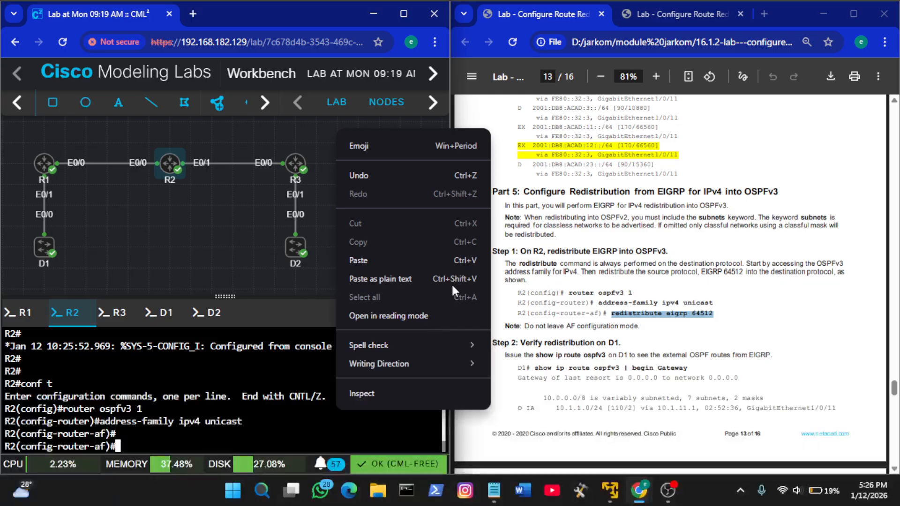
{"action": "left_click", "coordinate": [422, 252]}
{"action": "key", "text": "Return"}
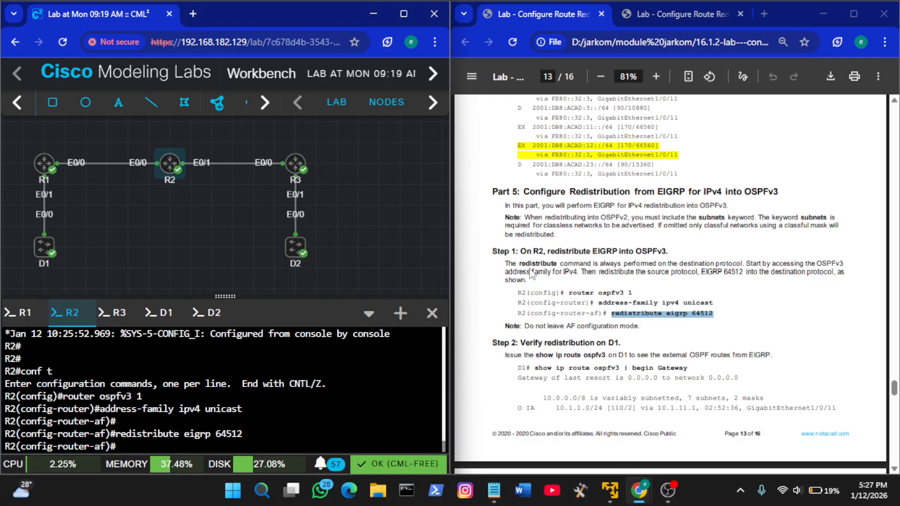
Run show ip route ospfv3 | begin Gateway on D1 and compare the external OSPF routes with the guide's Step 2 output
{"action": "scroll", "coordinate": [639, 296], "scroll_direction": "down", "scroll_amount": 2}
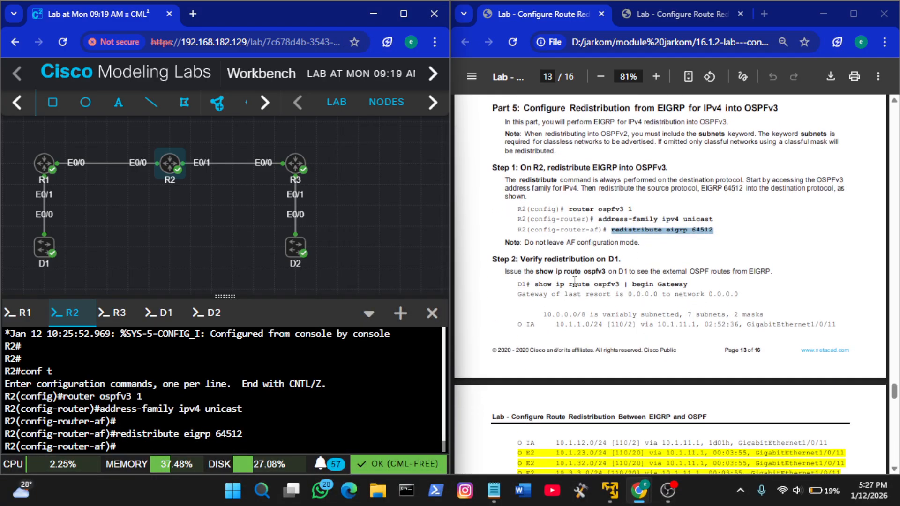
{"action": "left_click_drag", "start_coordinate": [535, 284], "coordinate": [688, 285]}
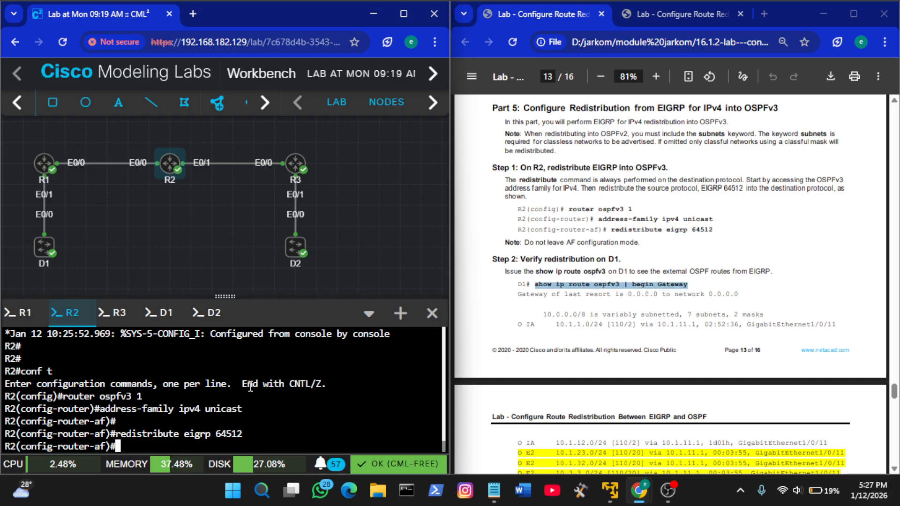
{"action": "left_click", "coordinate": [164, 317]}
{"action": "right_click", "coordinate": [173, 403]}
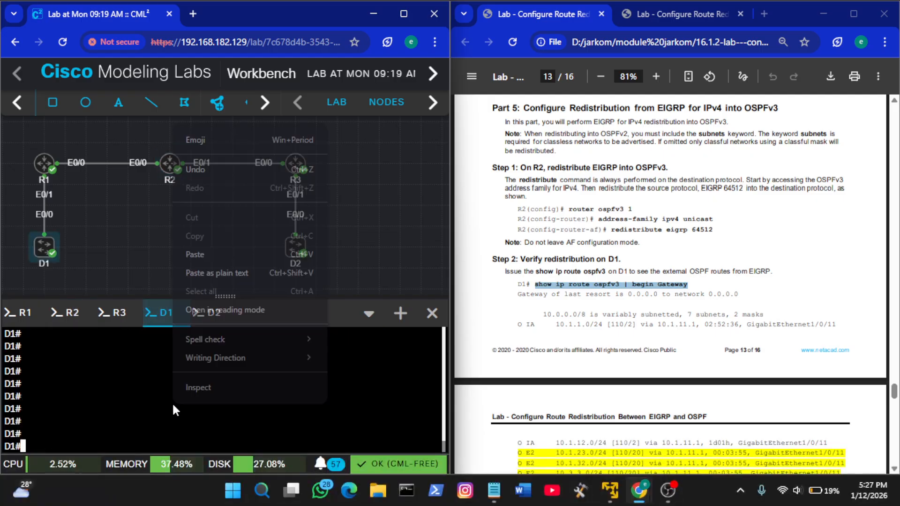
{"action": "left_click", "coordinate": [283, 251]}
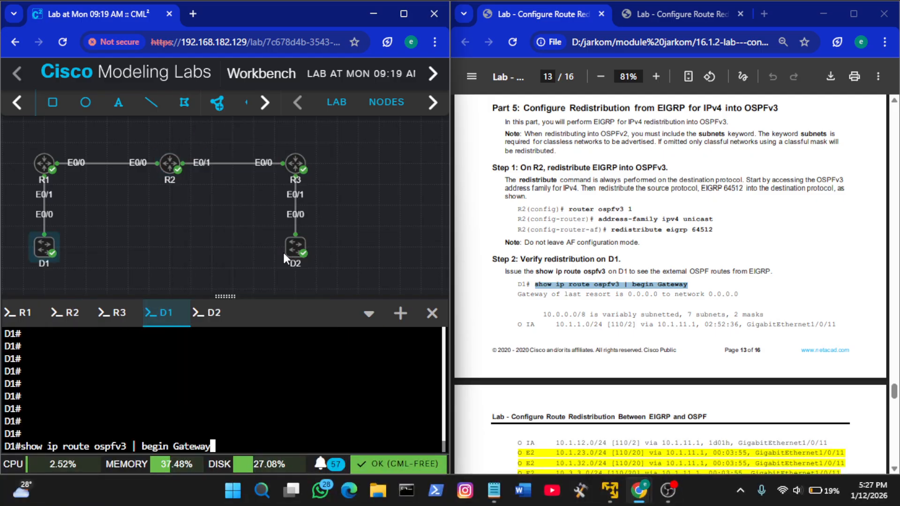
{"action": "key", "text": "Return"}
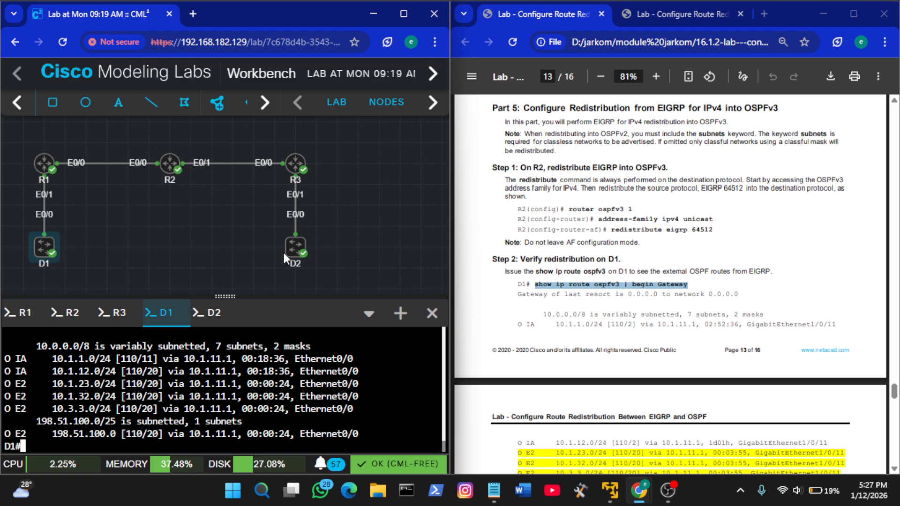
{"action": "scroll", "coordinate": [647, 276], "scroll_direction": "down", "scroll_amount": 3}
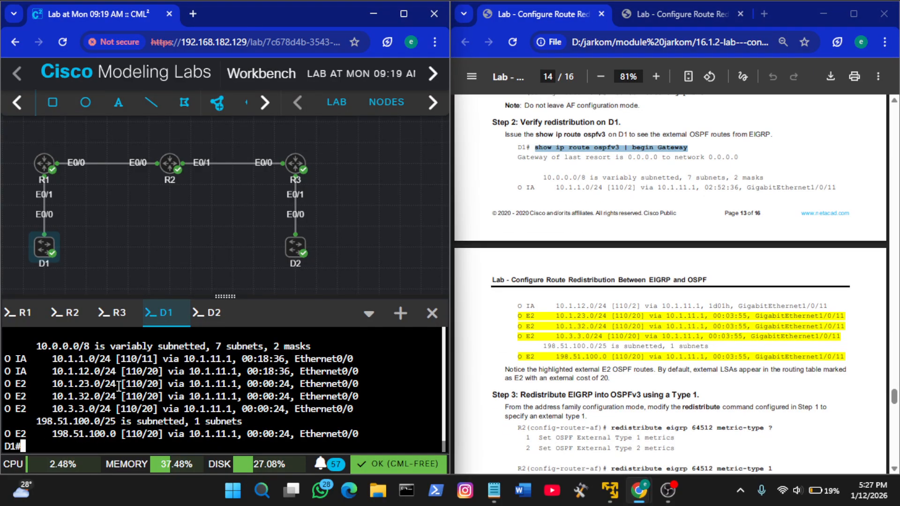
{"action": "scroll", "coordinate": [552, 328], "scroll_direction": "up", "scroll_amount": 1}
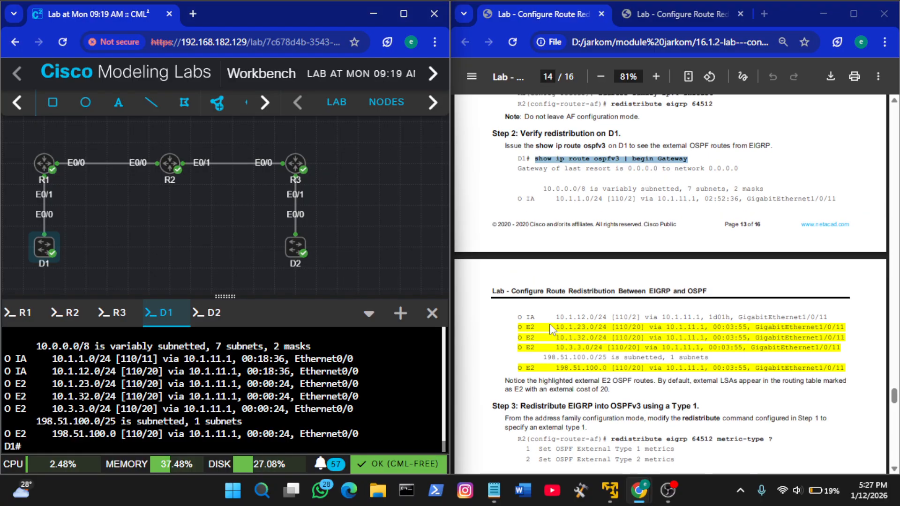
List the metric-type options for redistribute eigrp 64512 in R2's OSPFv3 IPv4 address family, following the guide's Step 3
{"action": "scroll", "coordinate": [552, 328], "scroll_direction": "down", "scroll_amount": 3}
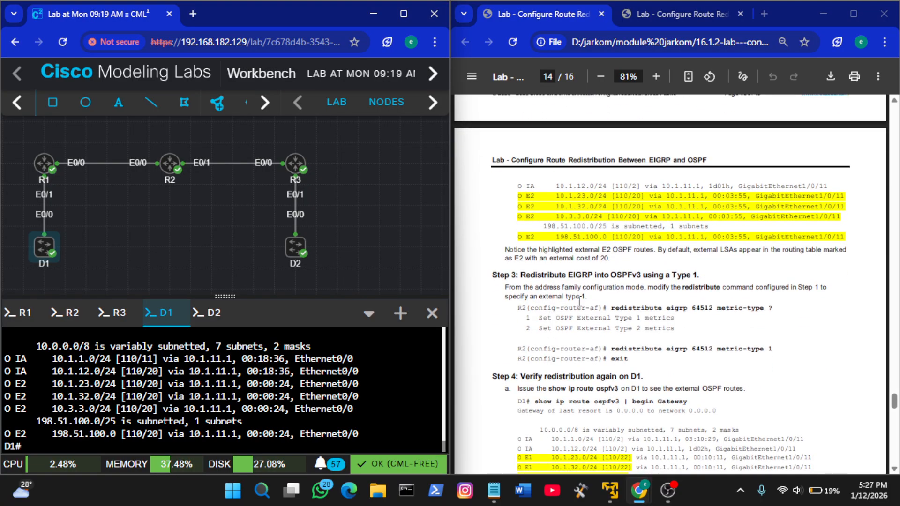
{"action": "scroll", "coordinate": [605, 292], "scroll_direction": "down", "scroll_amount": 2}
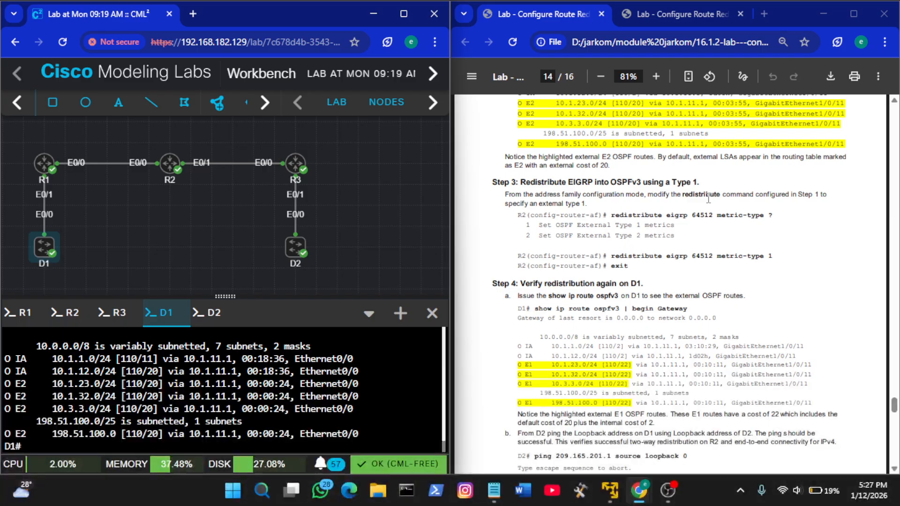
{"action": "left_click", "coordinate": [71, 314]}
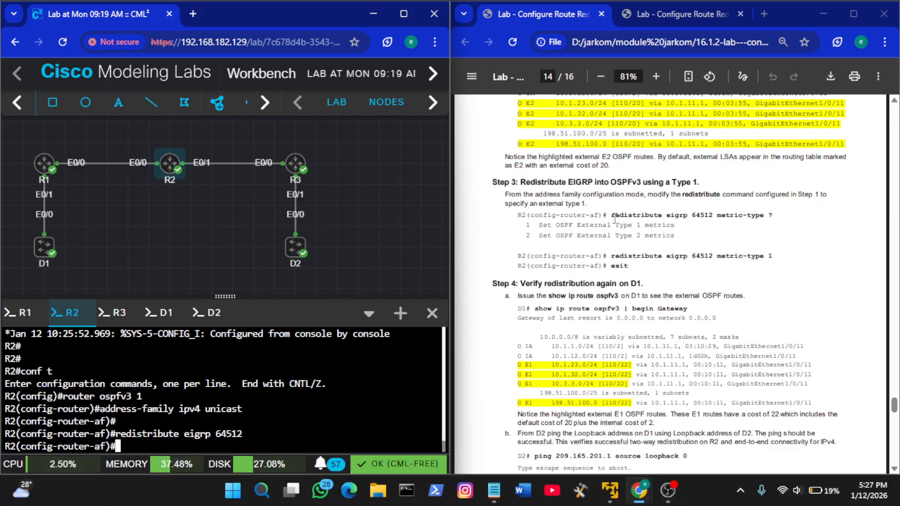
{"action": "left_click_drag", "start_coordinate": [610, 216], "coordinate": [779, 218]}
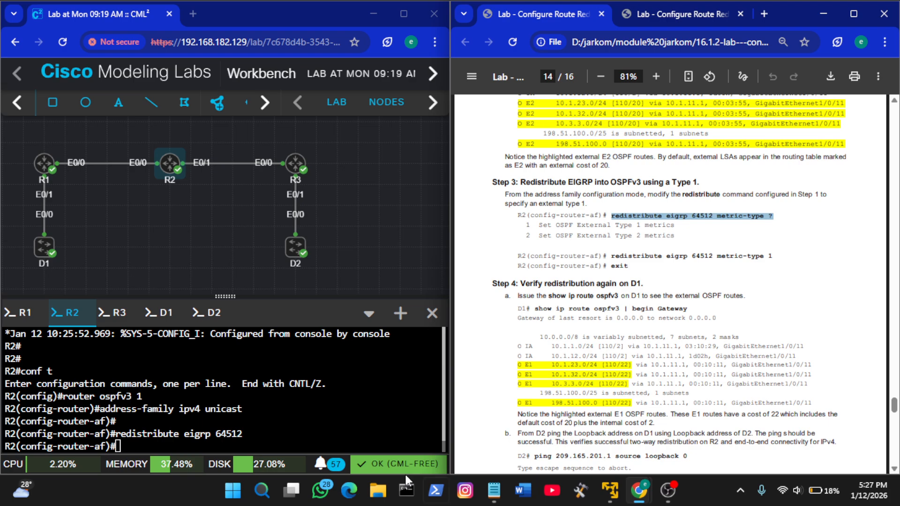
{"action": "right_click", "coordinate": [340, 404]}
{"action": "left_click", "coordinate": [381, 251]}
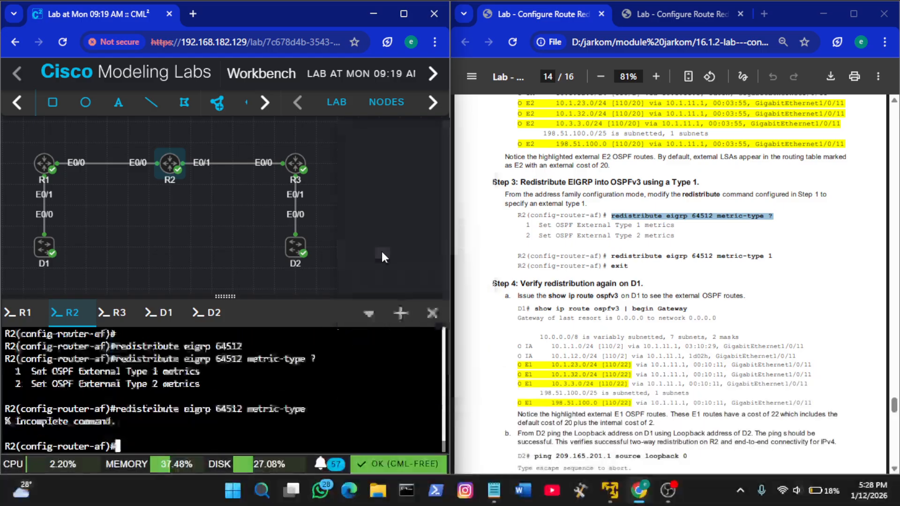
{"action": "key", "text": "Return"}
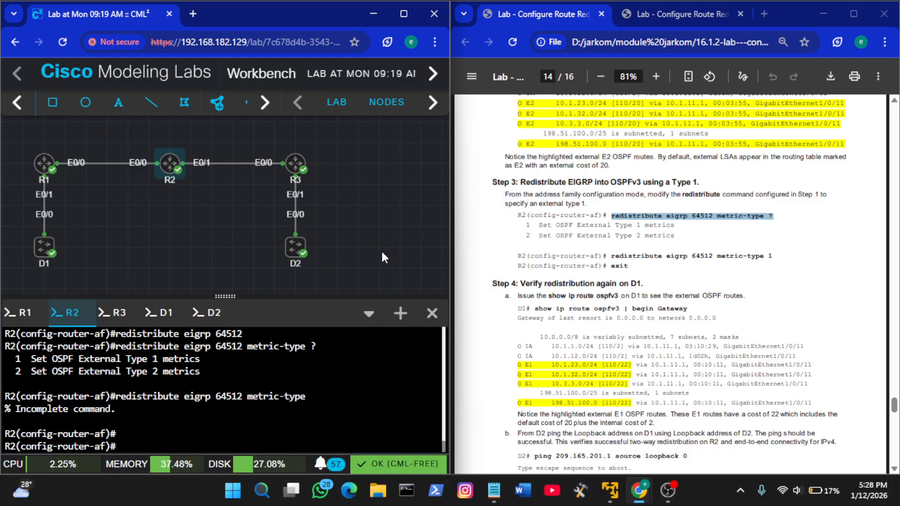
{"action": "key", "text": "Up"}
{"action": "type", "text": "?"}
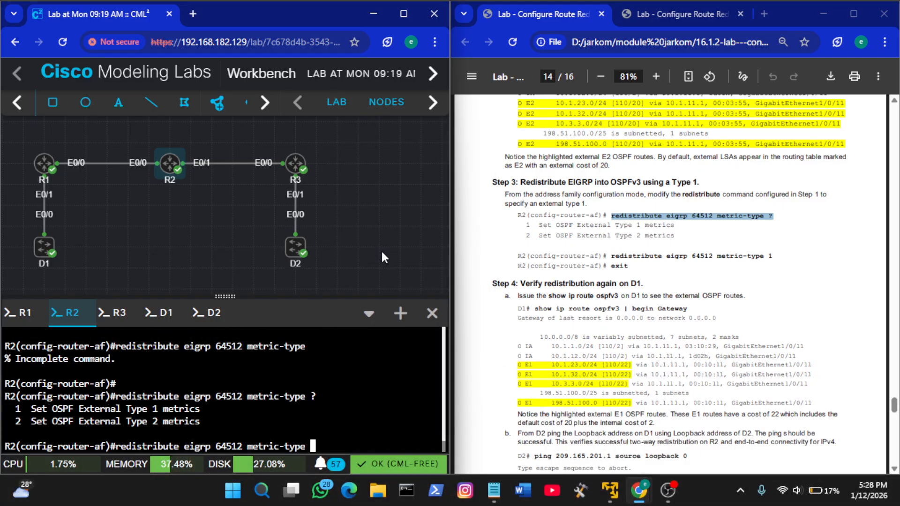
Try to run redistribute eigrp 64512 metric-type 1 on R2 after the partial command already at the prompt
{"action": "left_click", "coordinate": [771, 266]}
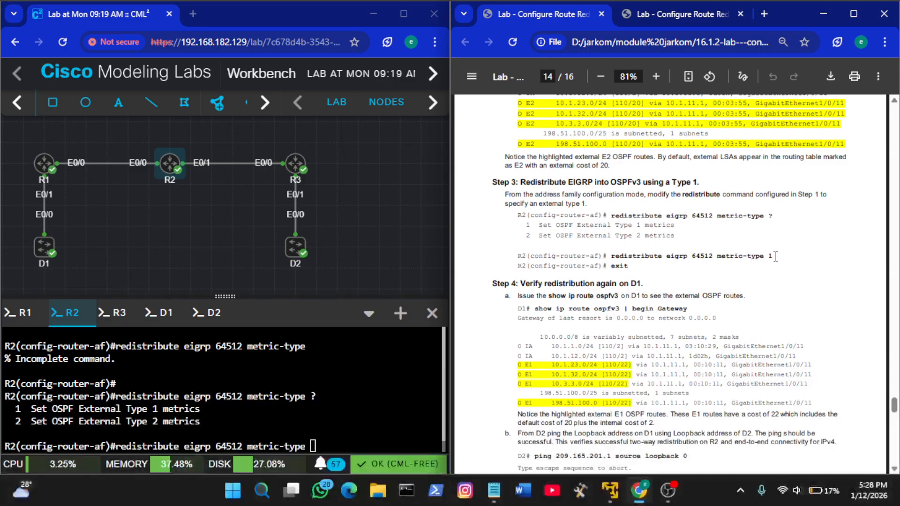
{"action": "left_click_drag", "start_coordinate": [773, 256], "coordinate": [612, 256]}
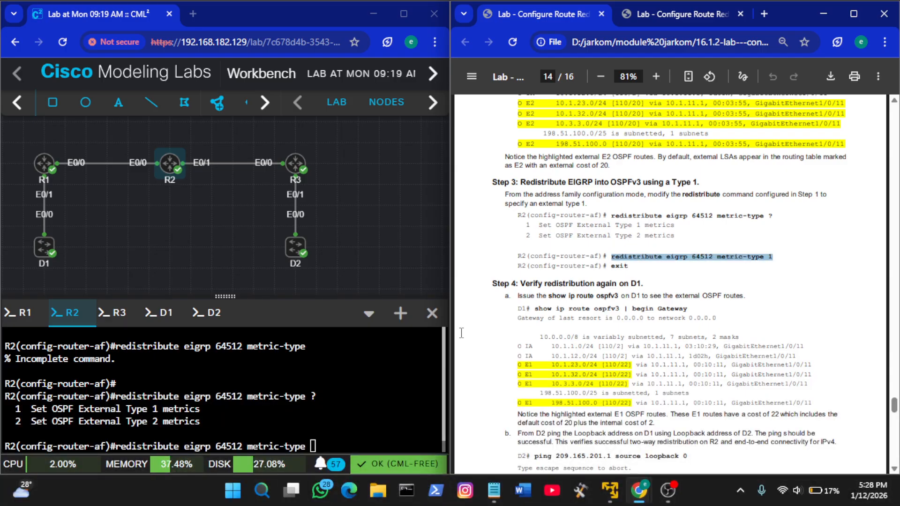
{"action": "right_click", "coordinate": [330, 371]}
{"action": "left_click", "coordinate": [377, 222]}
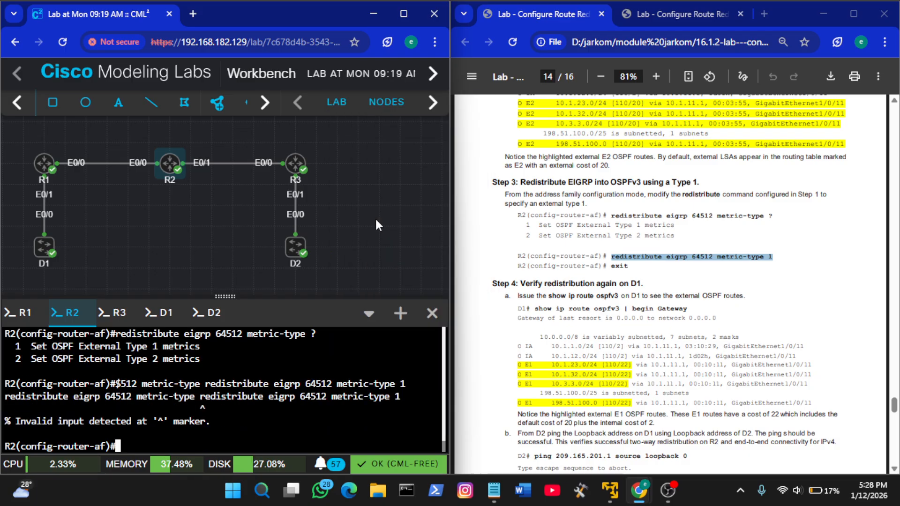
{"action": "key", "text": "Return"}
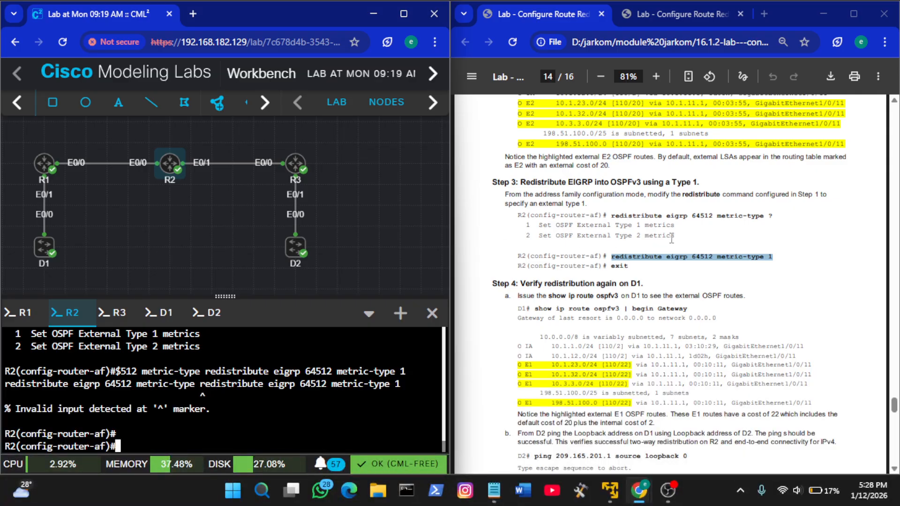
Redistribute EIGRP into OSPFv3 as external Type 1 on R2 with redistribute eigrp 64512 metric-type 1
{"action": "right_click", "coordinate": [690, 261]}
{"action": "left_click", "coordinate": [612, 267]}
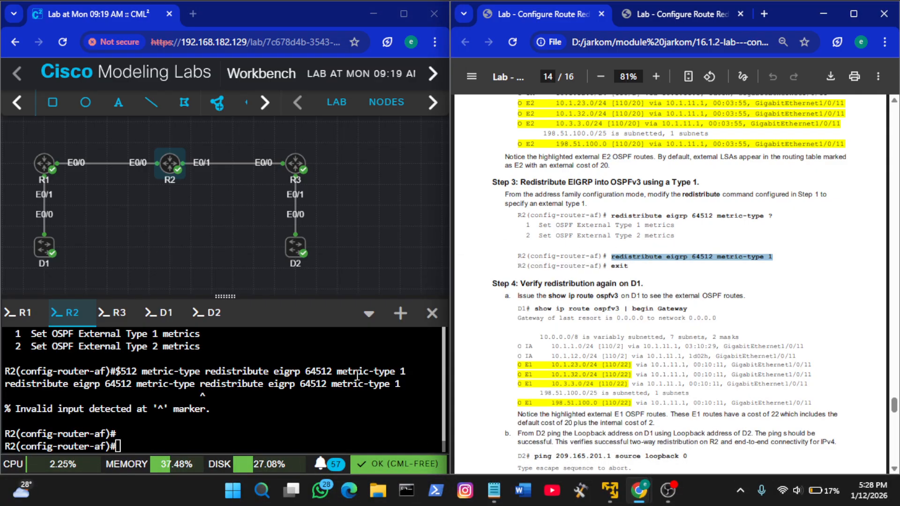
{"action": "left_click", "coordinate": [232, 410]}
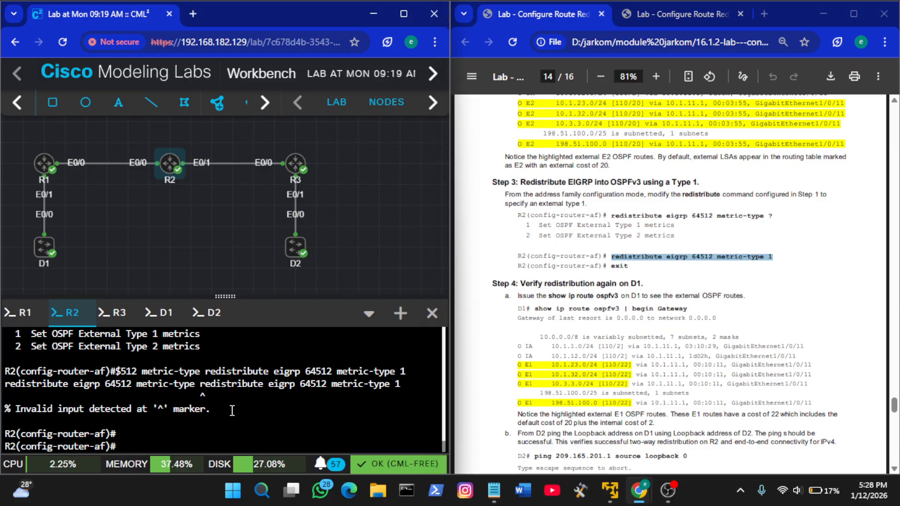
{"action": "right_click", "coordinate": [232, 410]}
{"action": "left_click", "coordinate": [284, 259]}
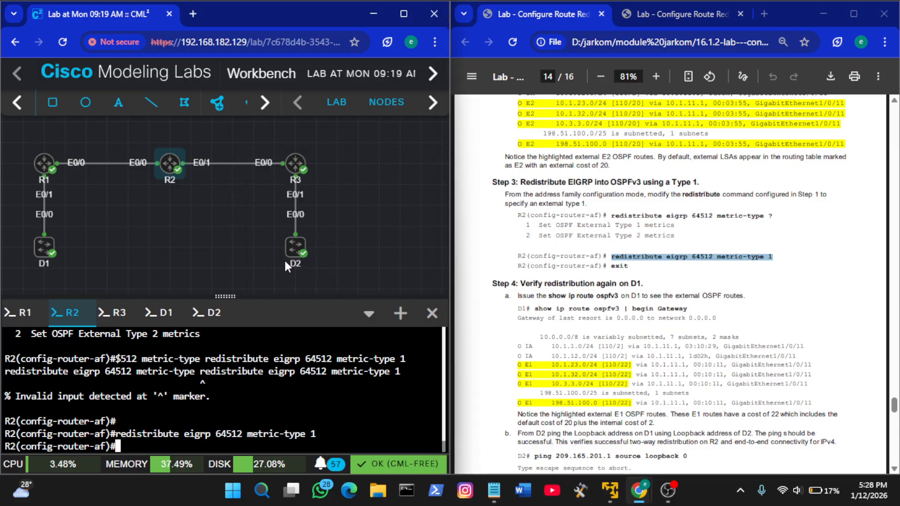
{"action": "key", "text": "Return"}
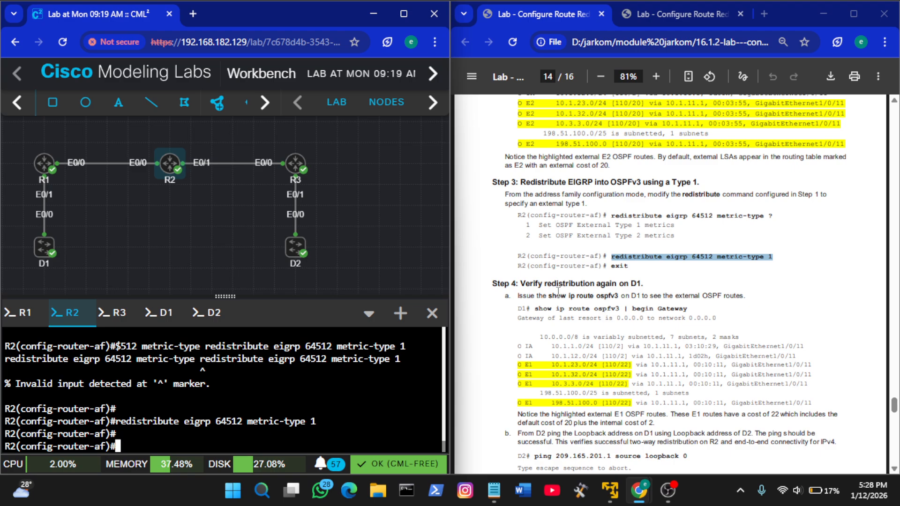
Leave the IPv4 address family on R2 with exit-address-family
{"action": "type", "text": "ex"}
{"action": "key", "text": "Tab"}
{"action": "key", "text": "Return"}
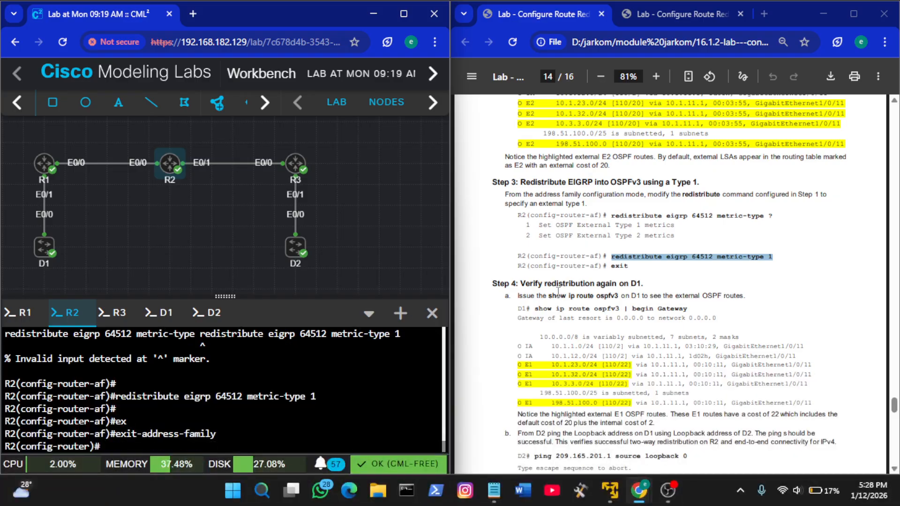
Rerun show ip route ospfv3 | begin Gateway on D1 to check the external route type against the guide's Step 4
{"action": "scroll", "coordinate": [701, 312], "scroll_direction": "down", "scroll_amount": 1}
{"action": "scroll", "coordinate": [699, 308], "scroll_direction": "down", "scroll_amount": 1}
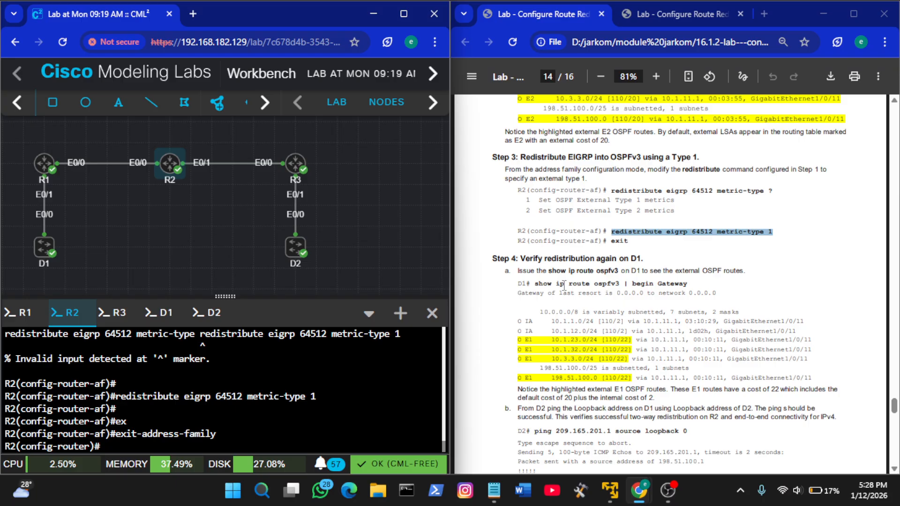
{"action": "triple_click", "coordinate": [564, 284]}
{"action": "left_click", "coordinate": [159, 312]}
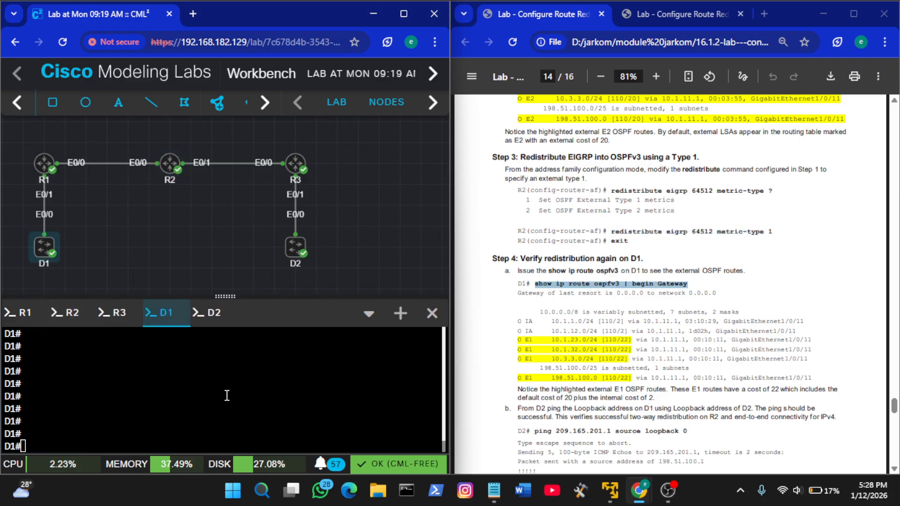
{"action": "right_click", "coordinate": [224, 393]}
{"action": "left_click", "coordinate": [274, 241]}
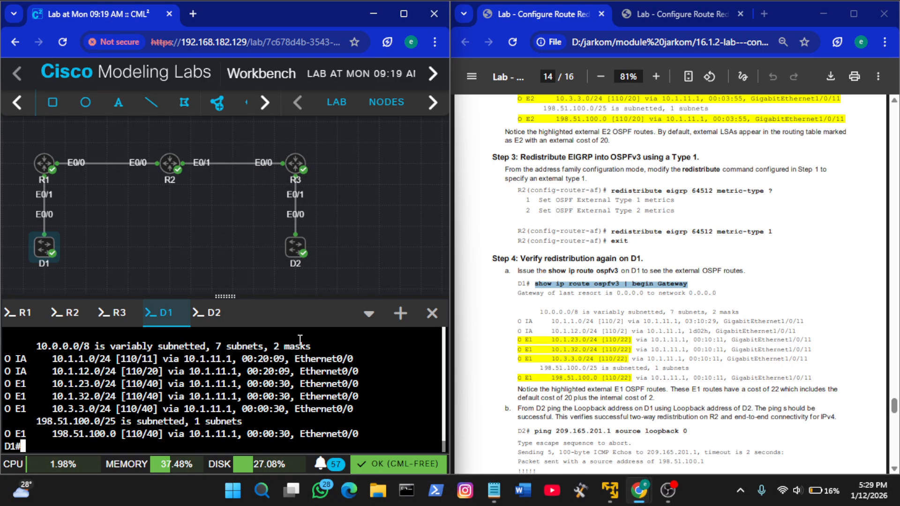
{"action": "left_click", "coordinate": [599, 356]}
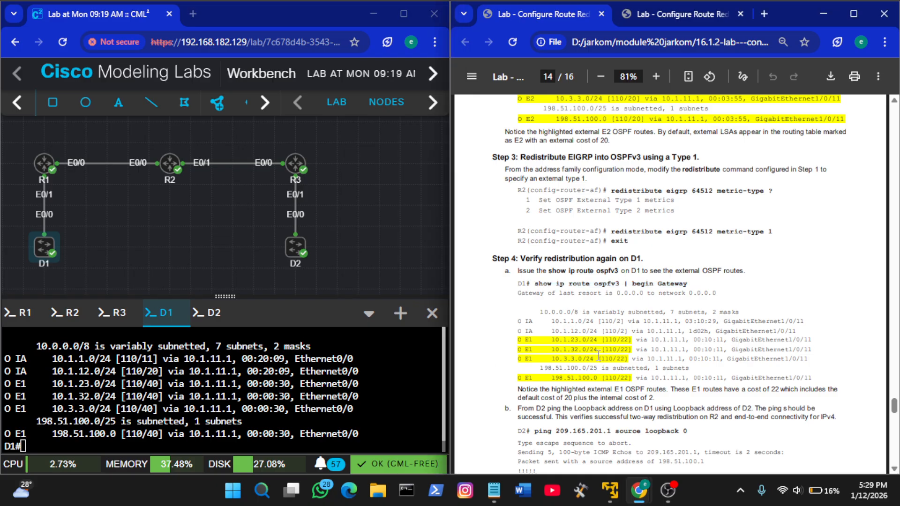
Ping D1's loopback from D2 with the guide's ping 209.165.201.1 source loopback 0 command
{"action": "scroll", "coordinate": [599, 356], "scroll_direction": "down", "scroll_amount": 3}
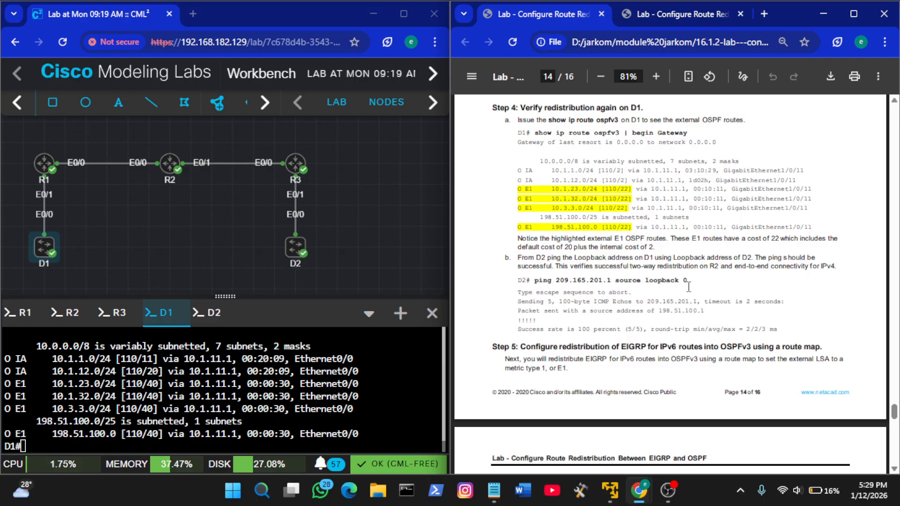
{"action": "left_click_drag", "start_coordinate": [689, 281], "coordinate": [534, 280]}
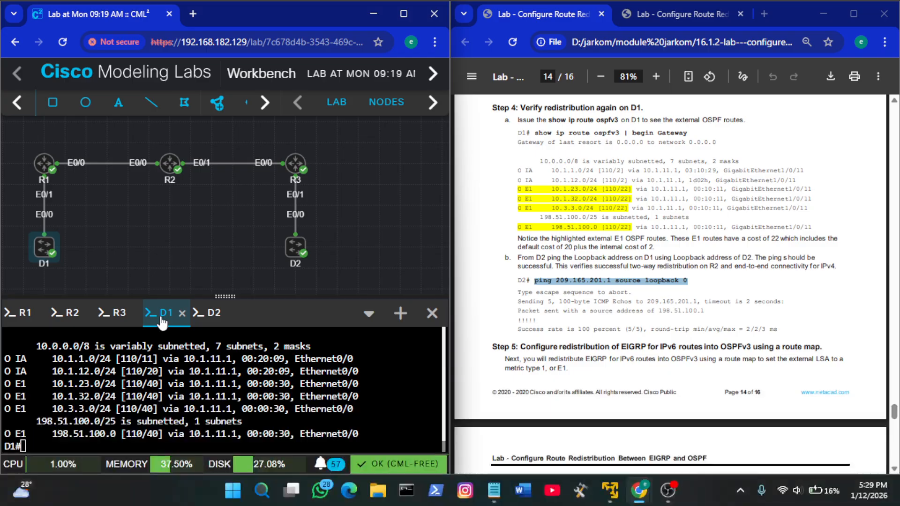
{"action": "left_click", "coordinate": [206, 317]}
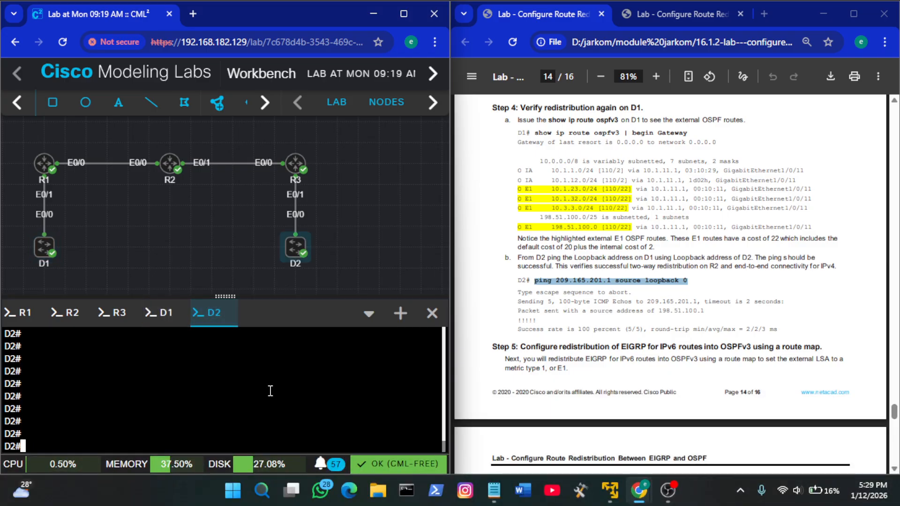
{"action": "right_click", "coordinate": [265, 391]}
{"action": "left_click", "coordinate": [302, 241]}
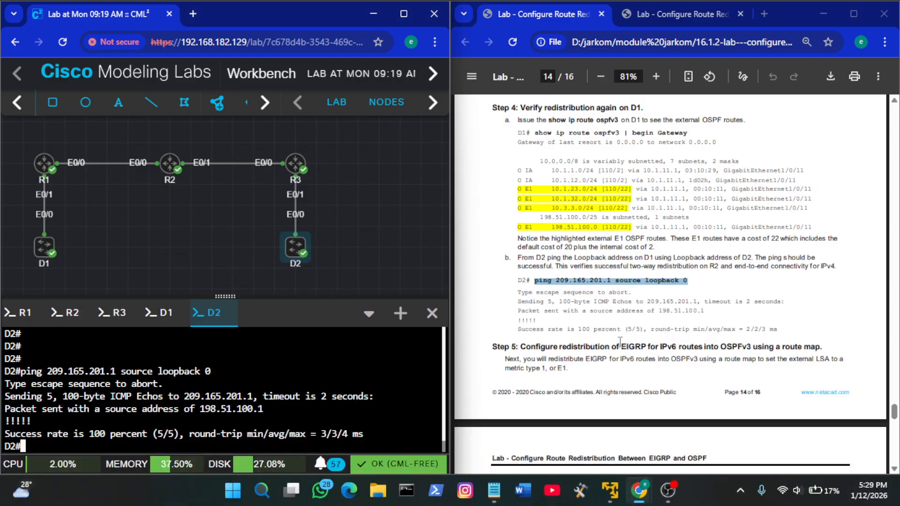
Leave the OSPFv3 router configuration on R2 with exit, returning to global configuration mode for the guide's Step 5
{"action": "scroll", "coordinate": [620, 342], "scroll_direction": "down", "scroll_amount": 3}
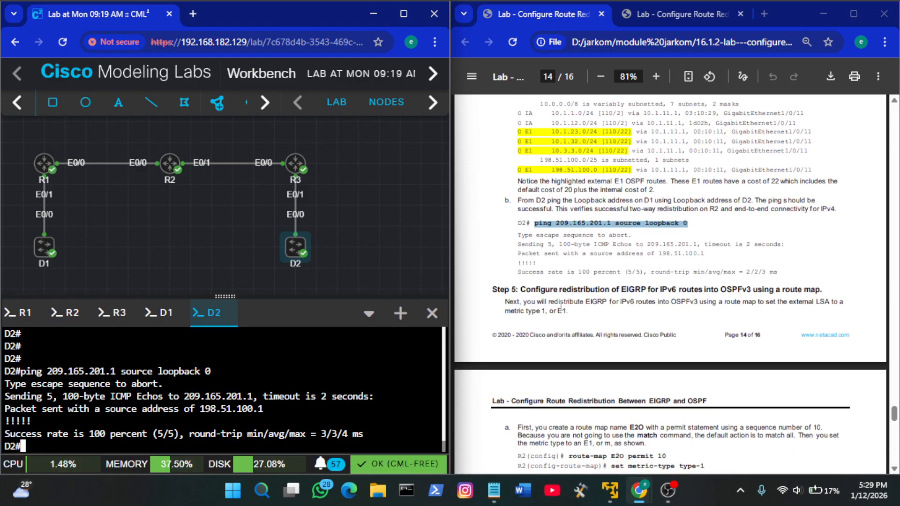
{"action": "scroll", "coordinate": [561, 307], "scroll_direction": "down", "scroll_amount": 3}
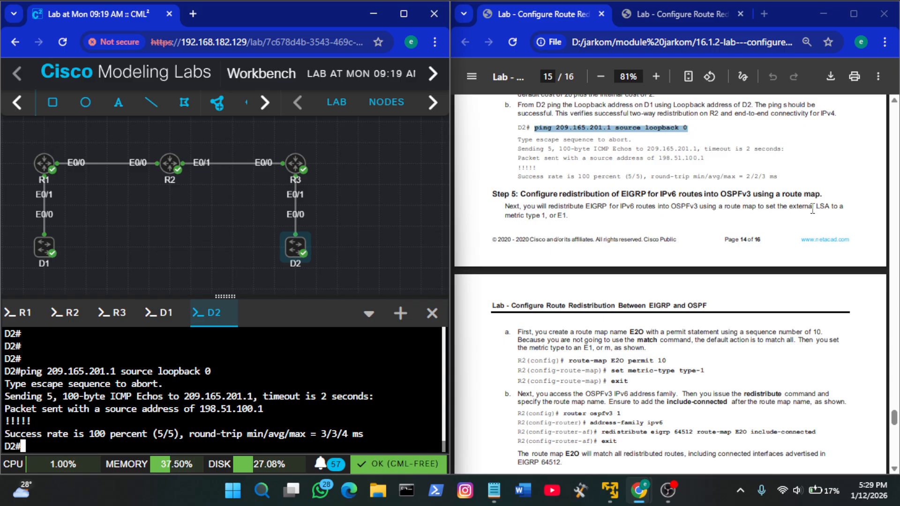
{"action": "scroll", "coordinate": [812, 210], "scroll_direction": "down", "scroll_amount": 2}
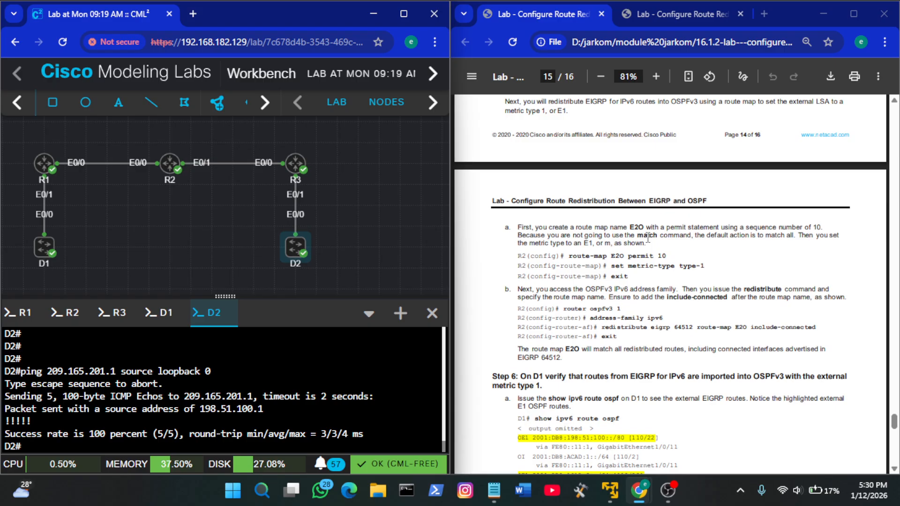
{"action": "left_click", "coordinate": [66, 312]}
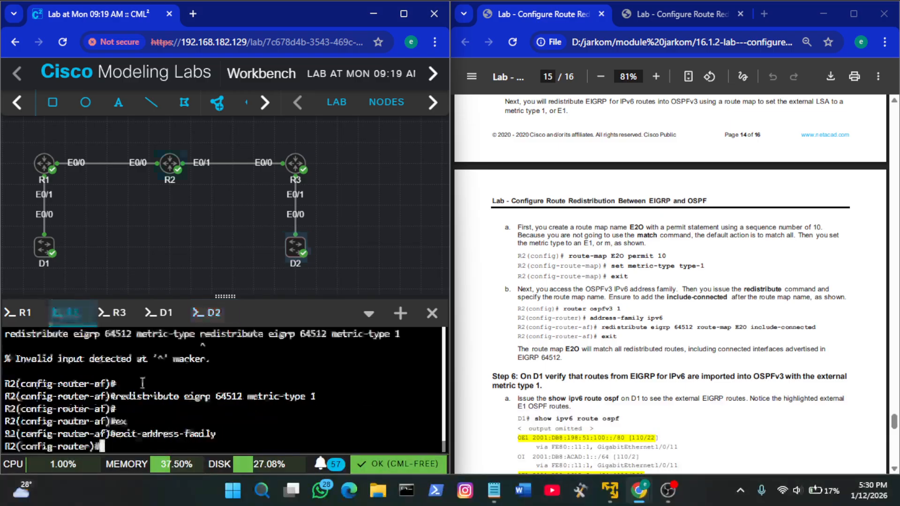
{"action": "key", "text": "Return"}
{"action": "key", "text": "Return"}
{"action": "type", "text": "ex"}
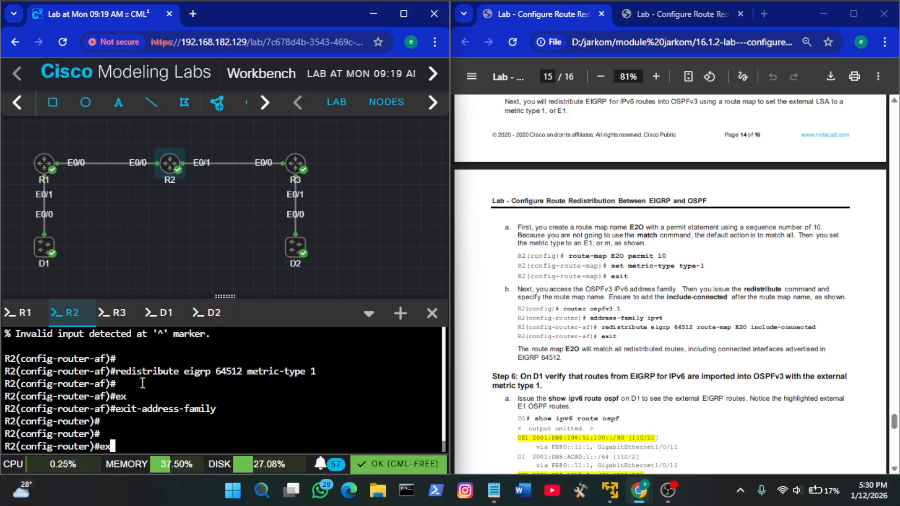
{"action": "key", "text": "Tab"}
{"action": "key", "text": "Return"}
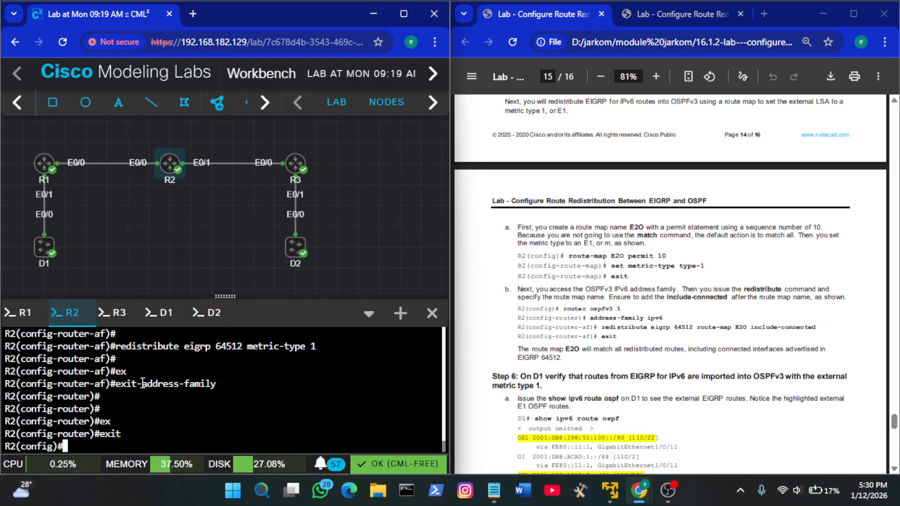
Create route map E2O on R2 with permit sequence 10, set its metric type to type-1, and exit it
{"action": "left_click", "coordinate": [606, 323]}
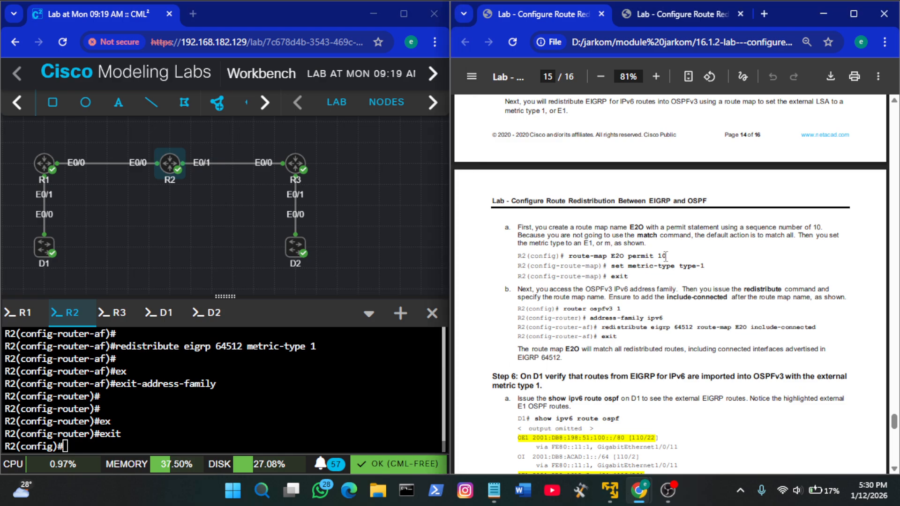
{"action": "left_click_drag", "start_coordinate": [668, 256], "coordinate": [573, 258]}
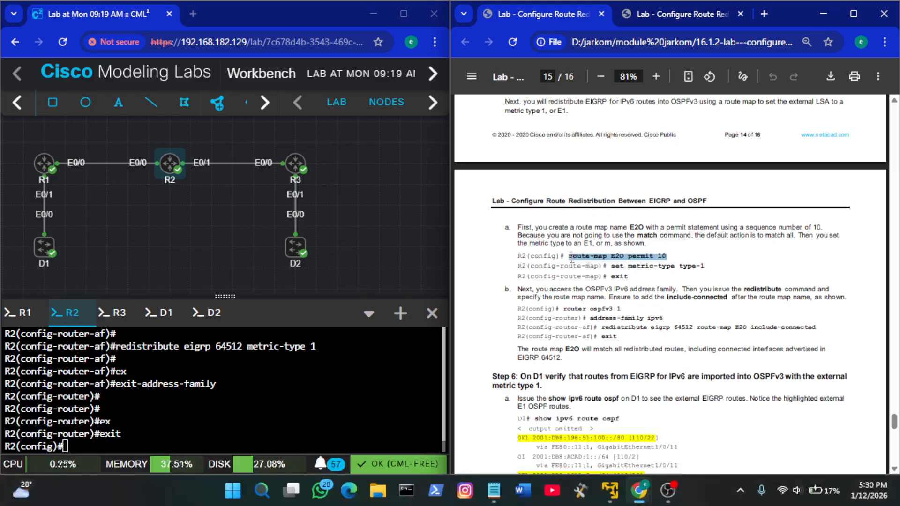
{"action": "right_click", "coordinate": [315, 400]}
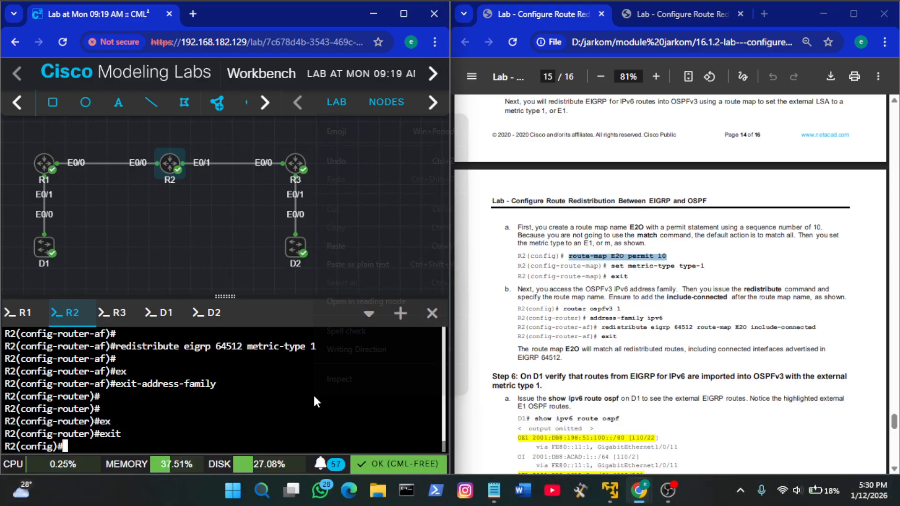
{"action": "left_click", "coordinate": [385, 244]}
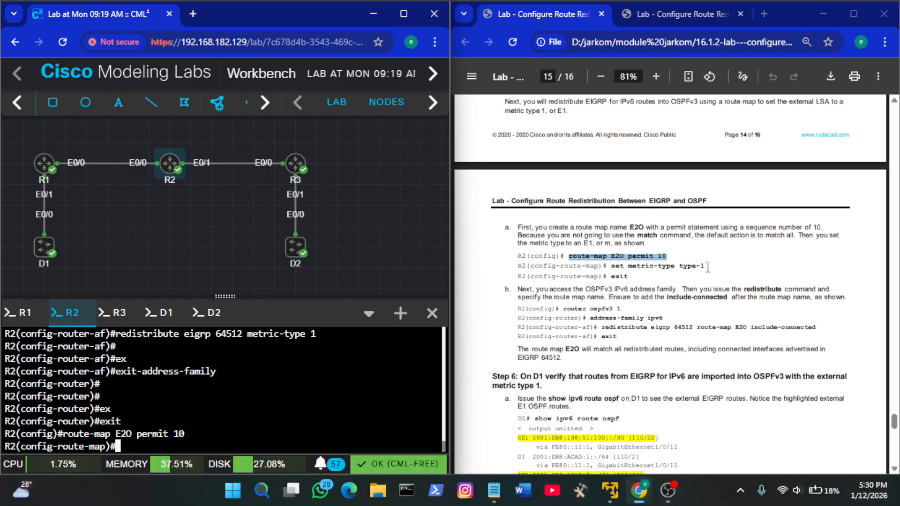
{"action": "left_click_drag", "start_coordinate": [705, 267], "coordinate": [614, 270]}
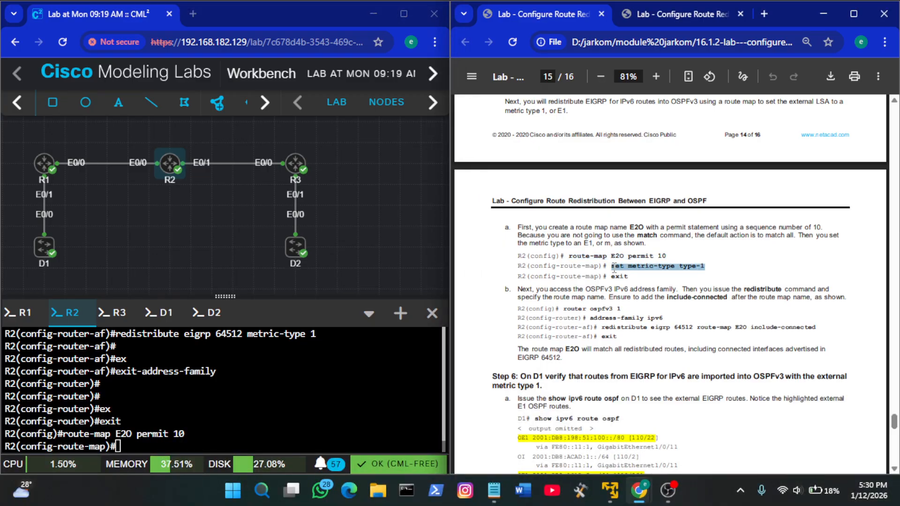
{"action": "right_click", "coordinate": [209, 359]}
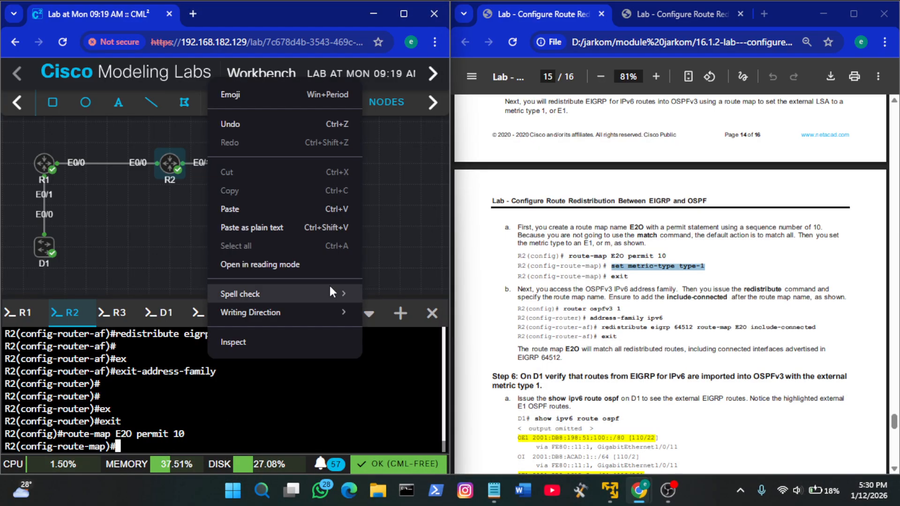
{"action": "left_click", "coordinate": [266, 210]}
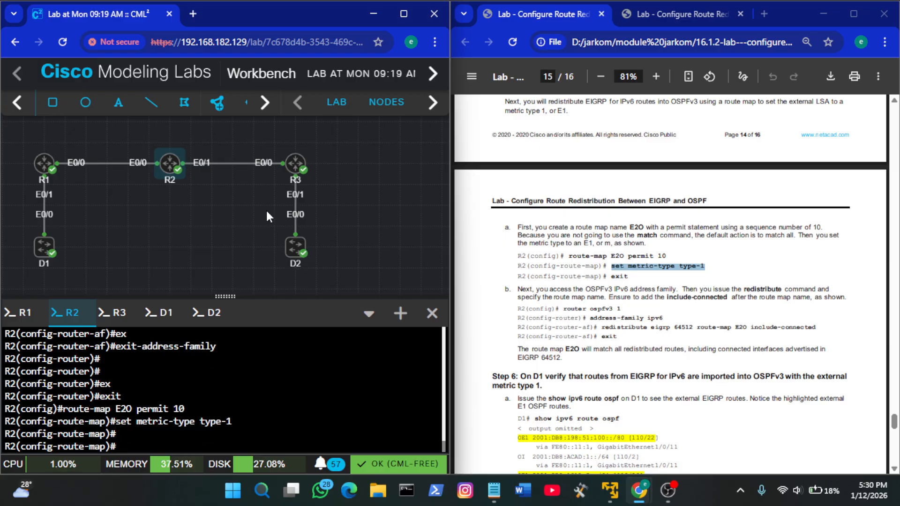
{"action": "type", "text": "exit"}
{"action": "key", "text": "Return"}
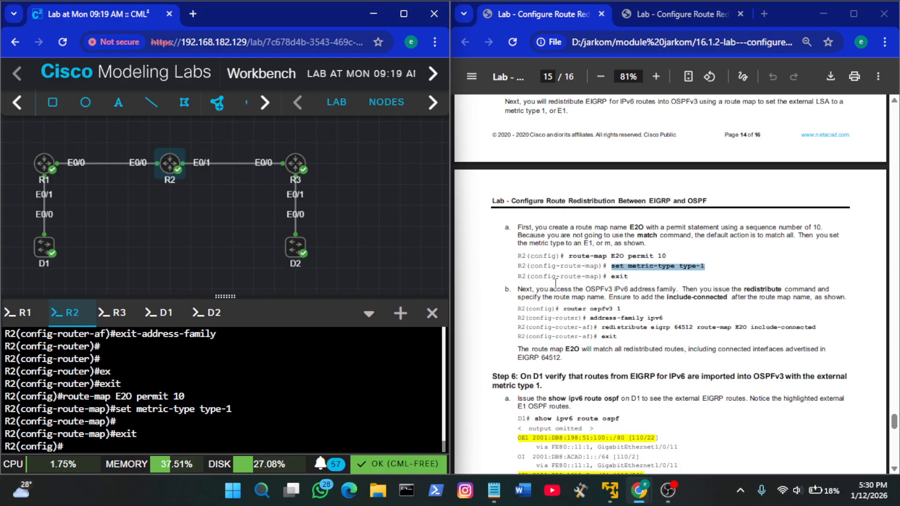
Enter the IPv6 address family of OSPFv3 process 1 on R2 with router ospfv3 1 and address-family ipv6
{"action": "scroll", "coordinate": [657, 313], "scroll_direction": "down", "scroll_amount": 1}
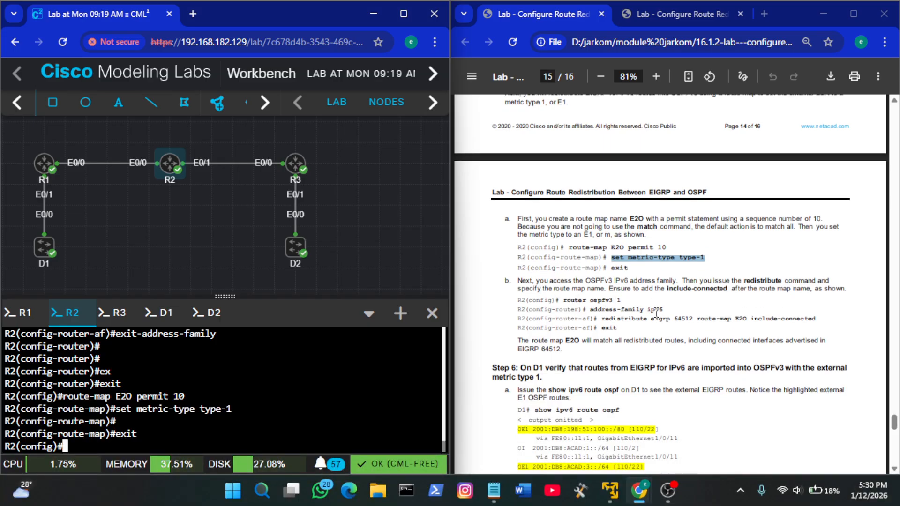
{"action": "scroll", "coordinate": [656, 313], "scroll_direction": "down", "scroll_amount": 1}
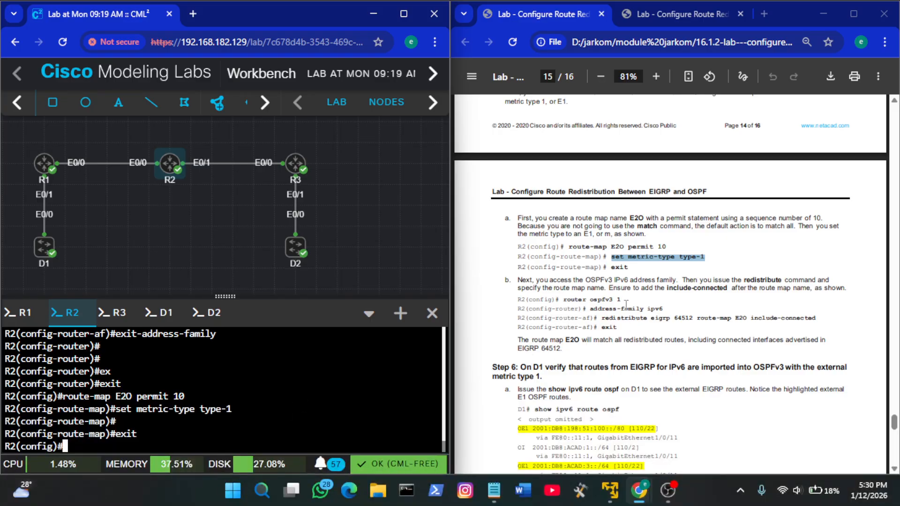
{"action": "left_click_drag", "start_coordinate": [625, 299], "coordinate": [564, 302]}
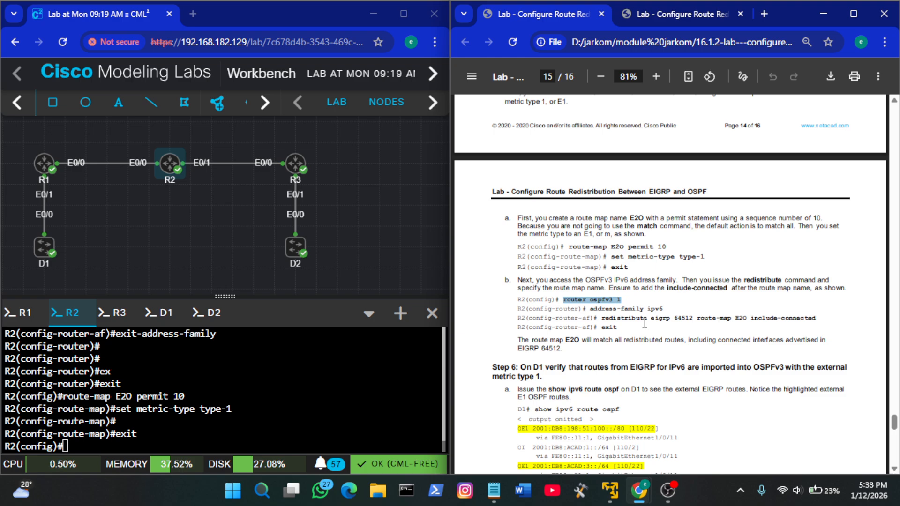
{"action": "right_click", "coordinate": [319, 386]}
{"action": "left_click", "coordinate": [362, 237]}
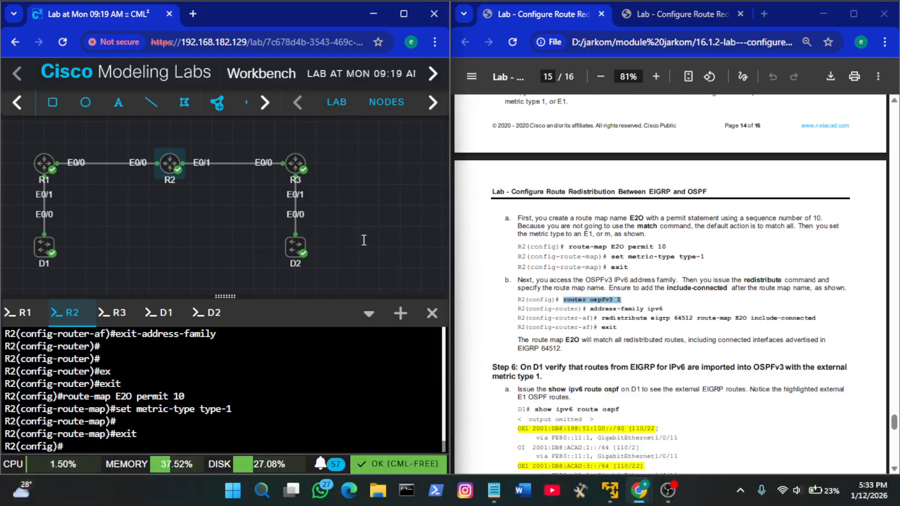
{"action": "key", "text": "Return"}
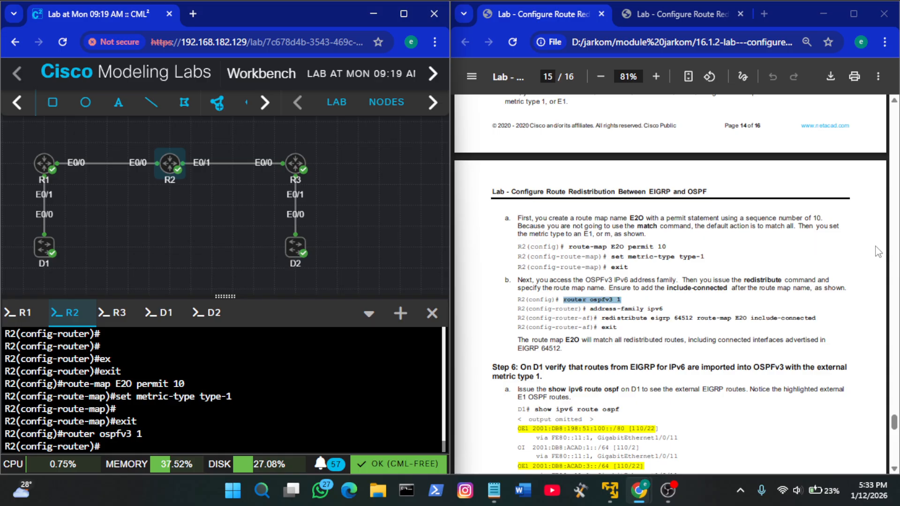
{"action": "left_click_drag", "start_coordinate": [669, 309], "coordinate": [598, 308]}
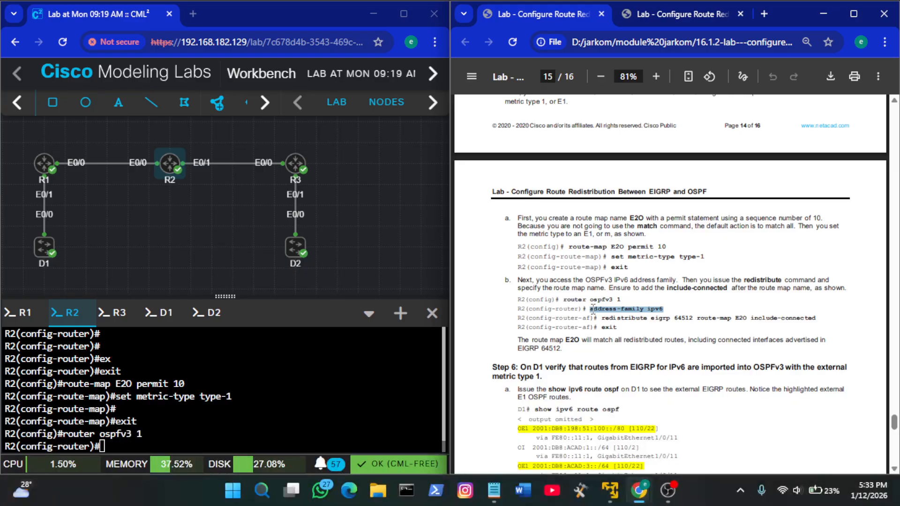
{"action": "right_click", "coordinate": [328, 391]}
{"action": "left_click", "coordinate": [414, 235]}
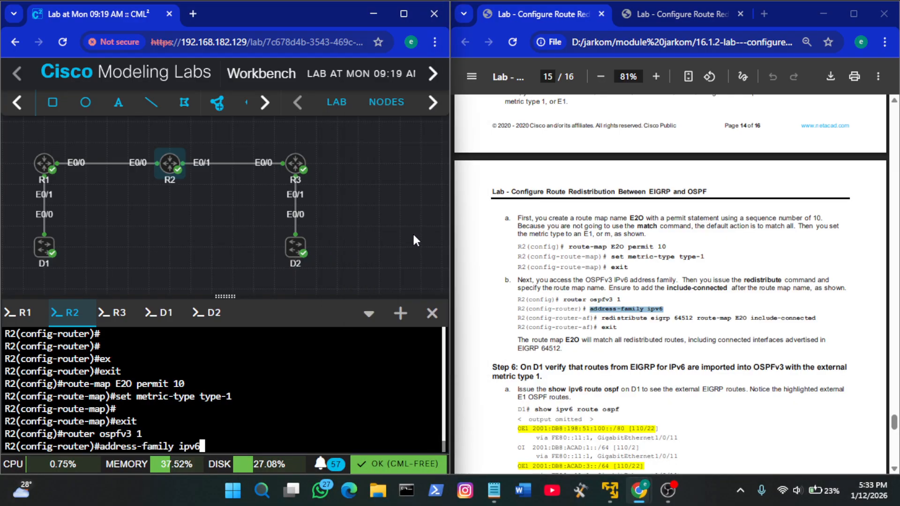
{"action": "key", "text": "Return"}
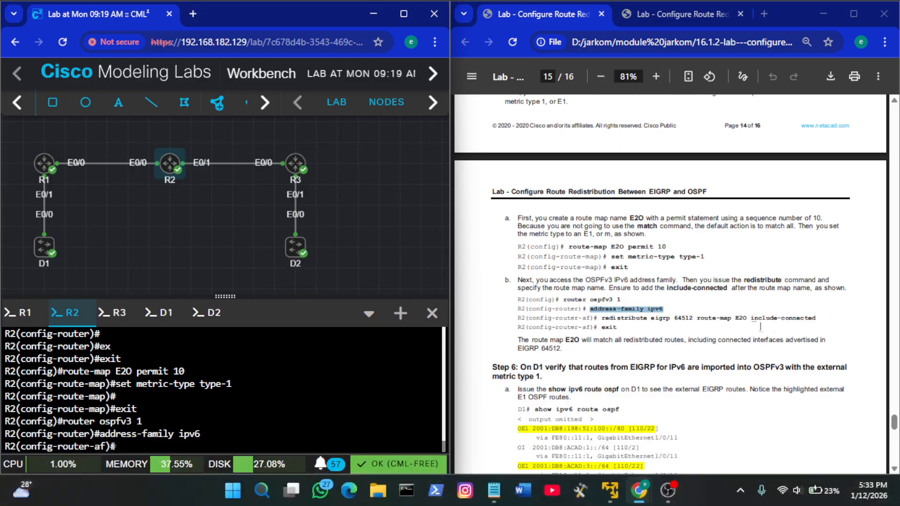
Redistribute EIGRP into OSPFv3 with redistribute eigrp 64512 route-map E2O include-connected on R2, and exit the address family
{"action": "left_click_drag", "start_coordinate": [815, 318], "coordinate": [604, 317]}
{"action": "key", "text": "ctrl+c"}
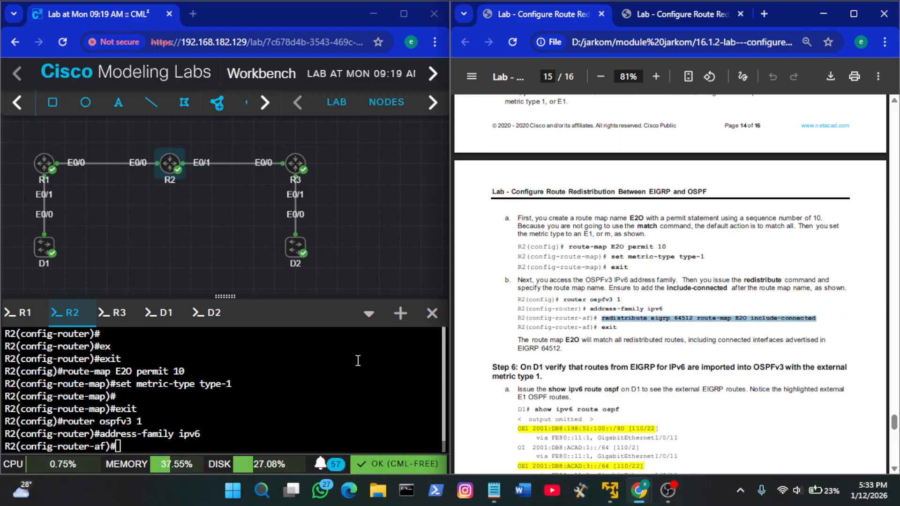
{"action": "right_click", "coordinate": [308, 355]}
{"action": "left_click", "coordinate": [330, 209]}
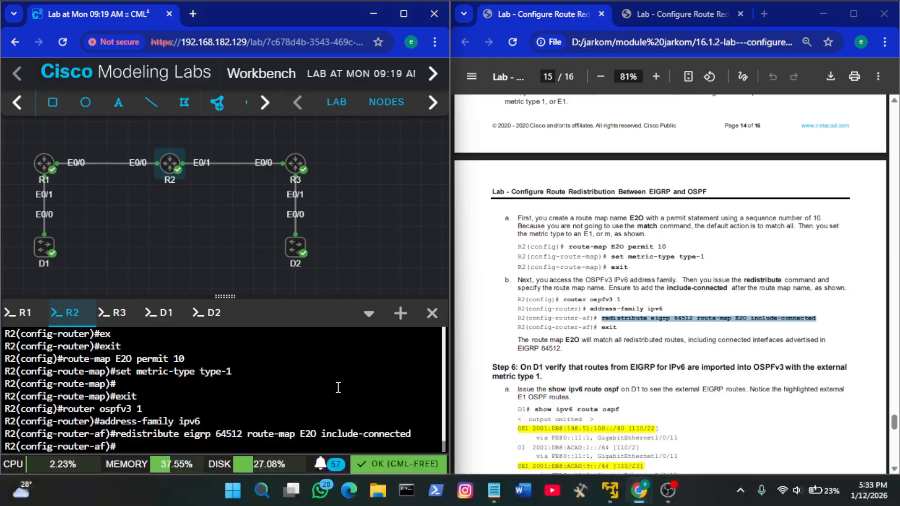
{"action": "type", "text": "exit"}
{"action": "key", "text": "Return"}
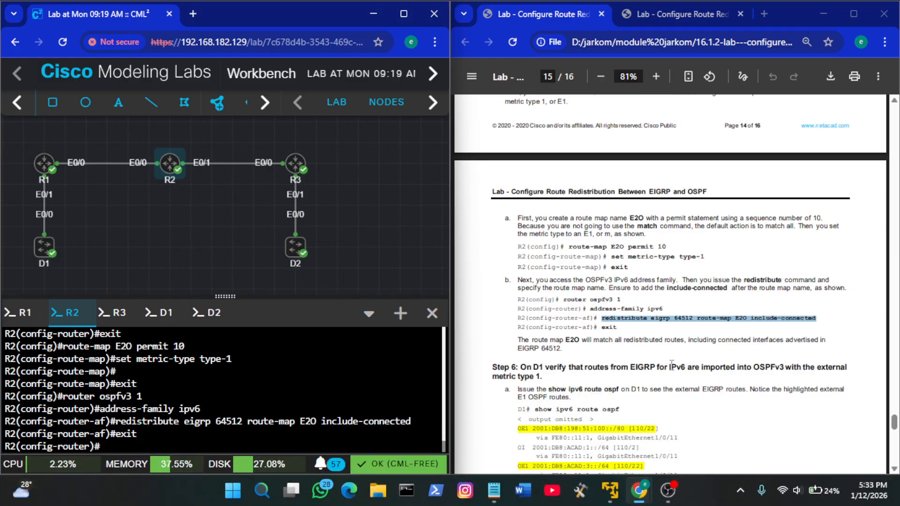
Run show ipv6 route ospf on D1 to check for the external EIGRP routes listed in the guide's Step 6
{"action": "scroll", "coordinate": [672, 366], "scroll_direction": "down", "scroll_amount": 3}
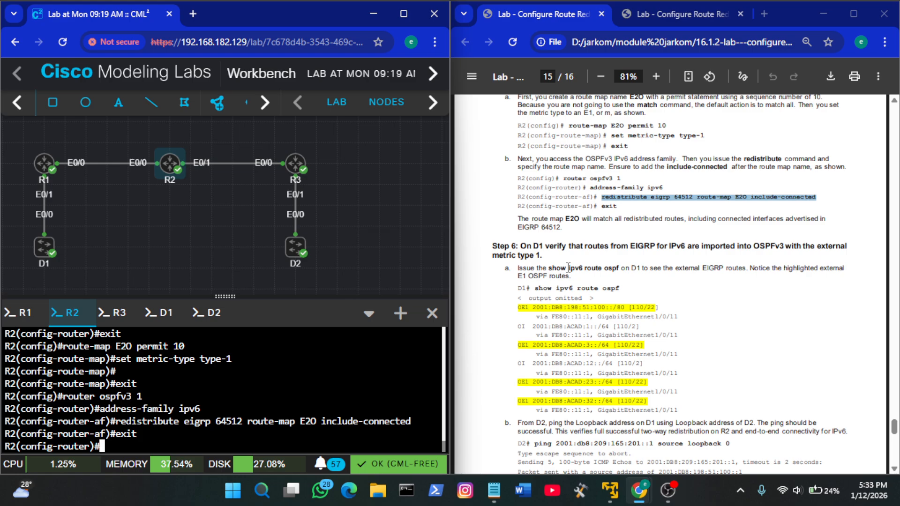
{"action": "left_click_drag", "start_coordinate": [534, 289], "coordinate": [619, 289]}
{"action": "key", "text": "ctrl+c"}
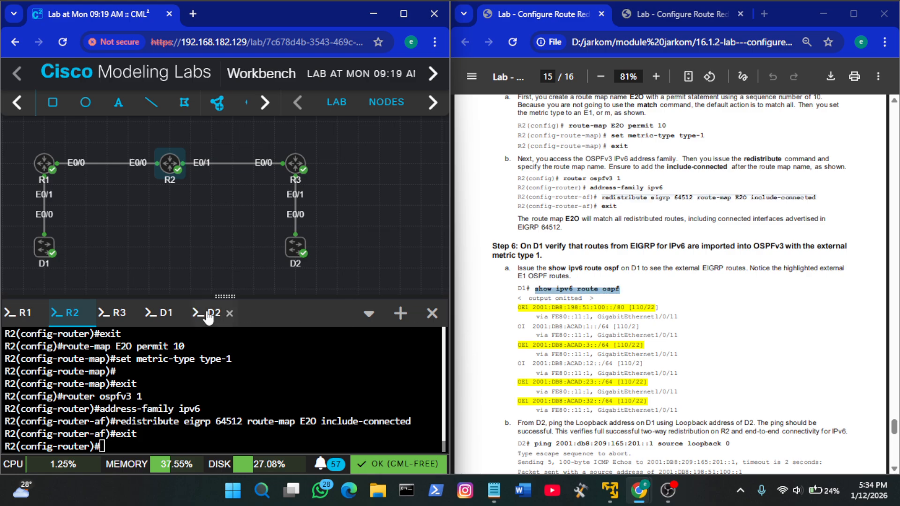
{"action": "left_click", "coordinate": [159, 317]}
{"action": "right_click", "coordinate": [250, 406]}
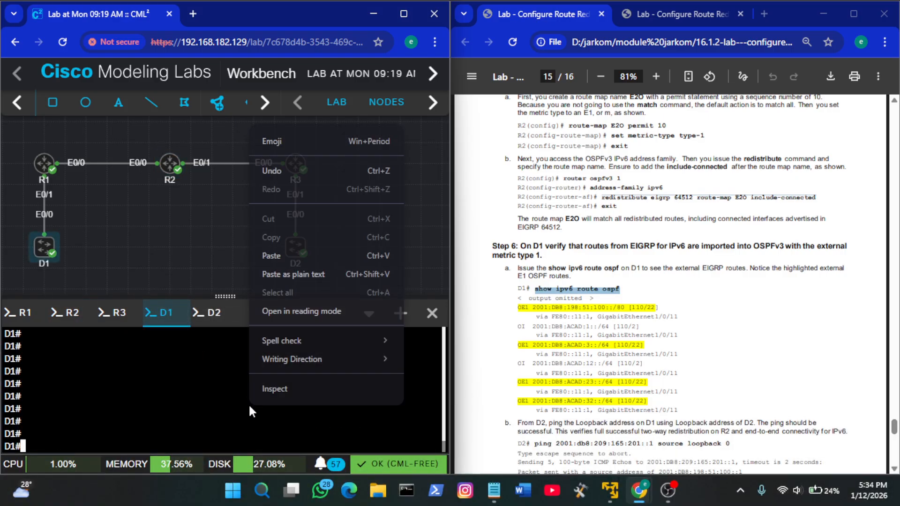
{"action": "left_click", "coordinate": [306, 311]}
{"action": "key", "text": "Return"}
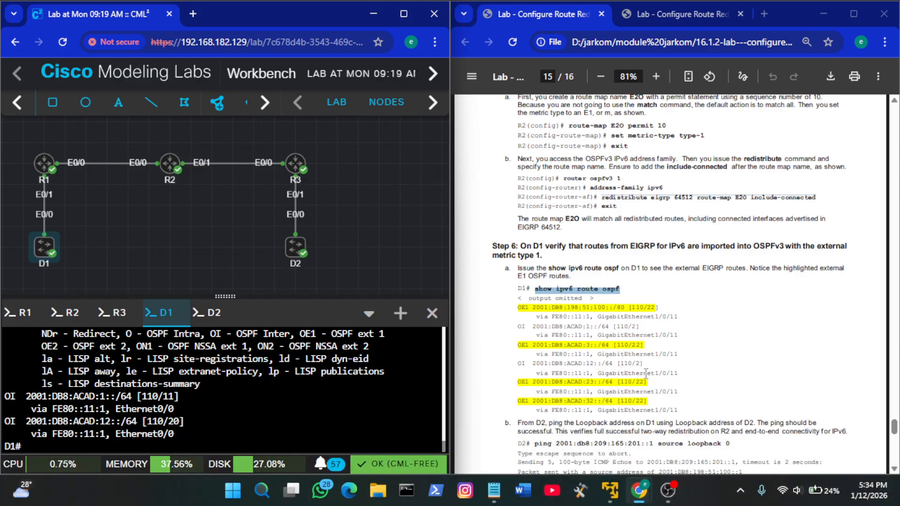
Rerun ping 209.165.201.1 source loopback 0 on D2 to test end-to-end connectivity, and view the guide's reflection questions
{"action": "scroll", "coordinate": [645, 373], "scroll_direction": "down", "scroll_amount": 2}
{"action": "scroll", "coordinate": [645, 373], "scroll_direction": "down", "scroll_amount": 7}
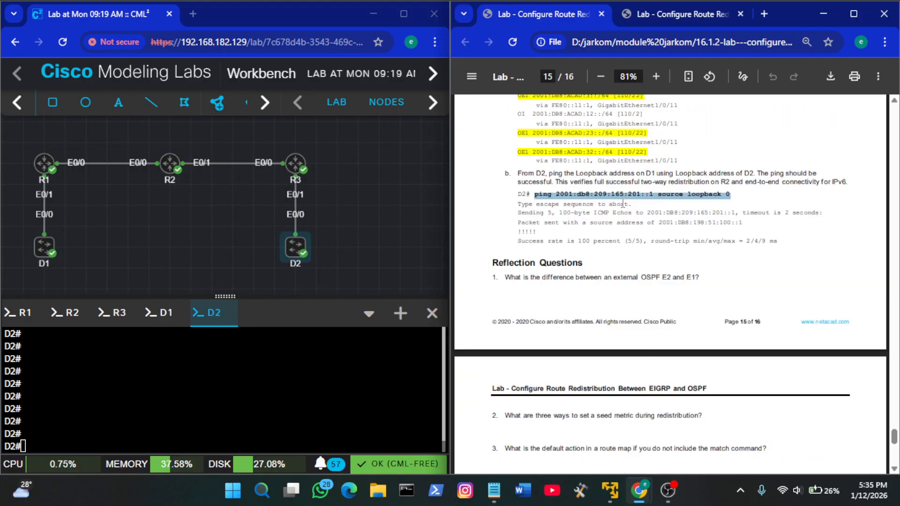
{"action": "left_click", "coordinate": [190, 381]}
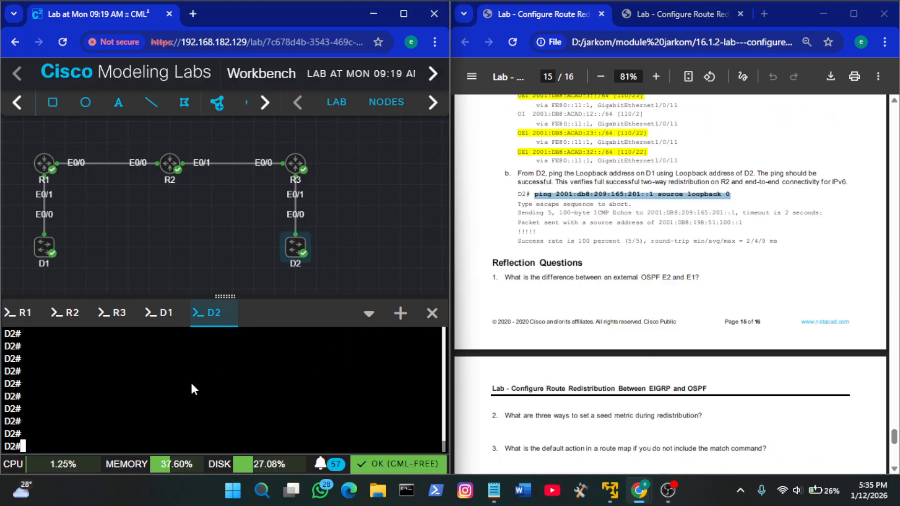
{"action": "right_click", "coordinate": [191, 381]}
{"action": "left_click", "coordinate": [274, 234]}
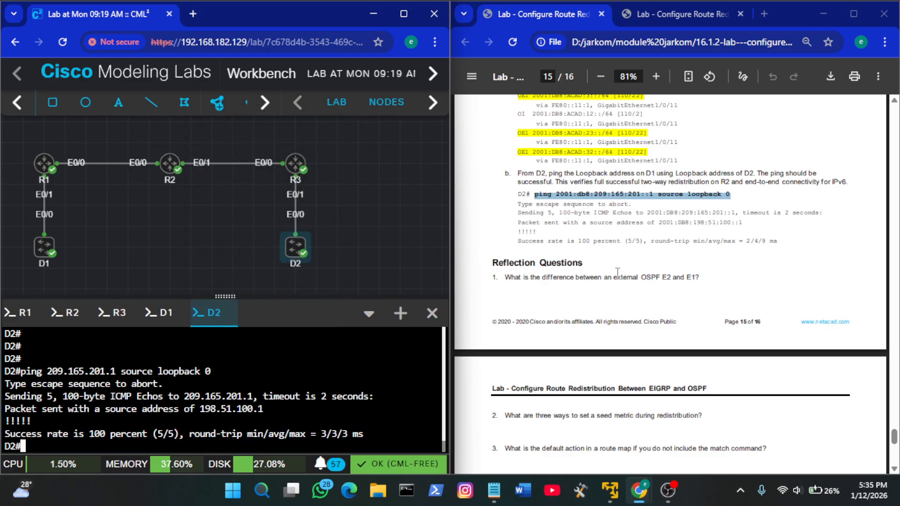
{"action": "scroll", "coordinate": [617, 273], "scroll_direction": "down", "scroll_amount": 1}
{"action": "scroll", "coordinate": [618, 274], "scroll_direction": "down", "scroll_amount": 8}
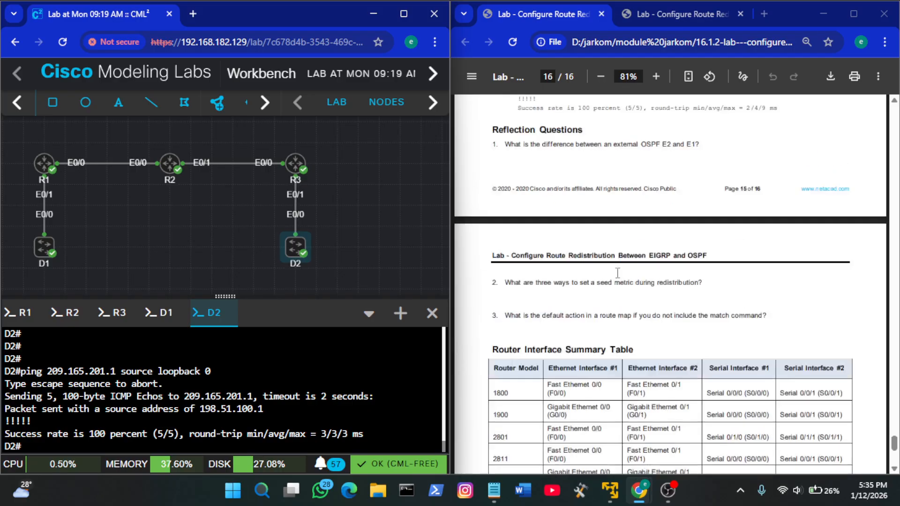